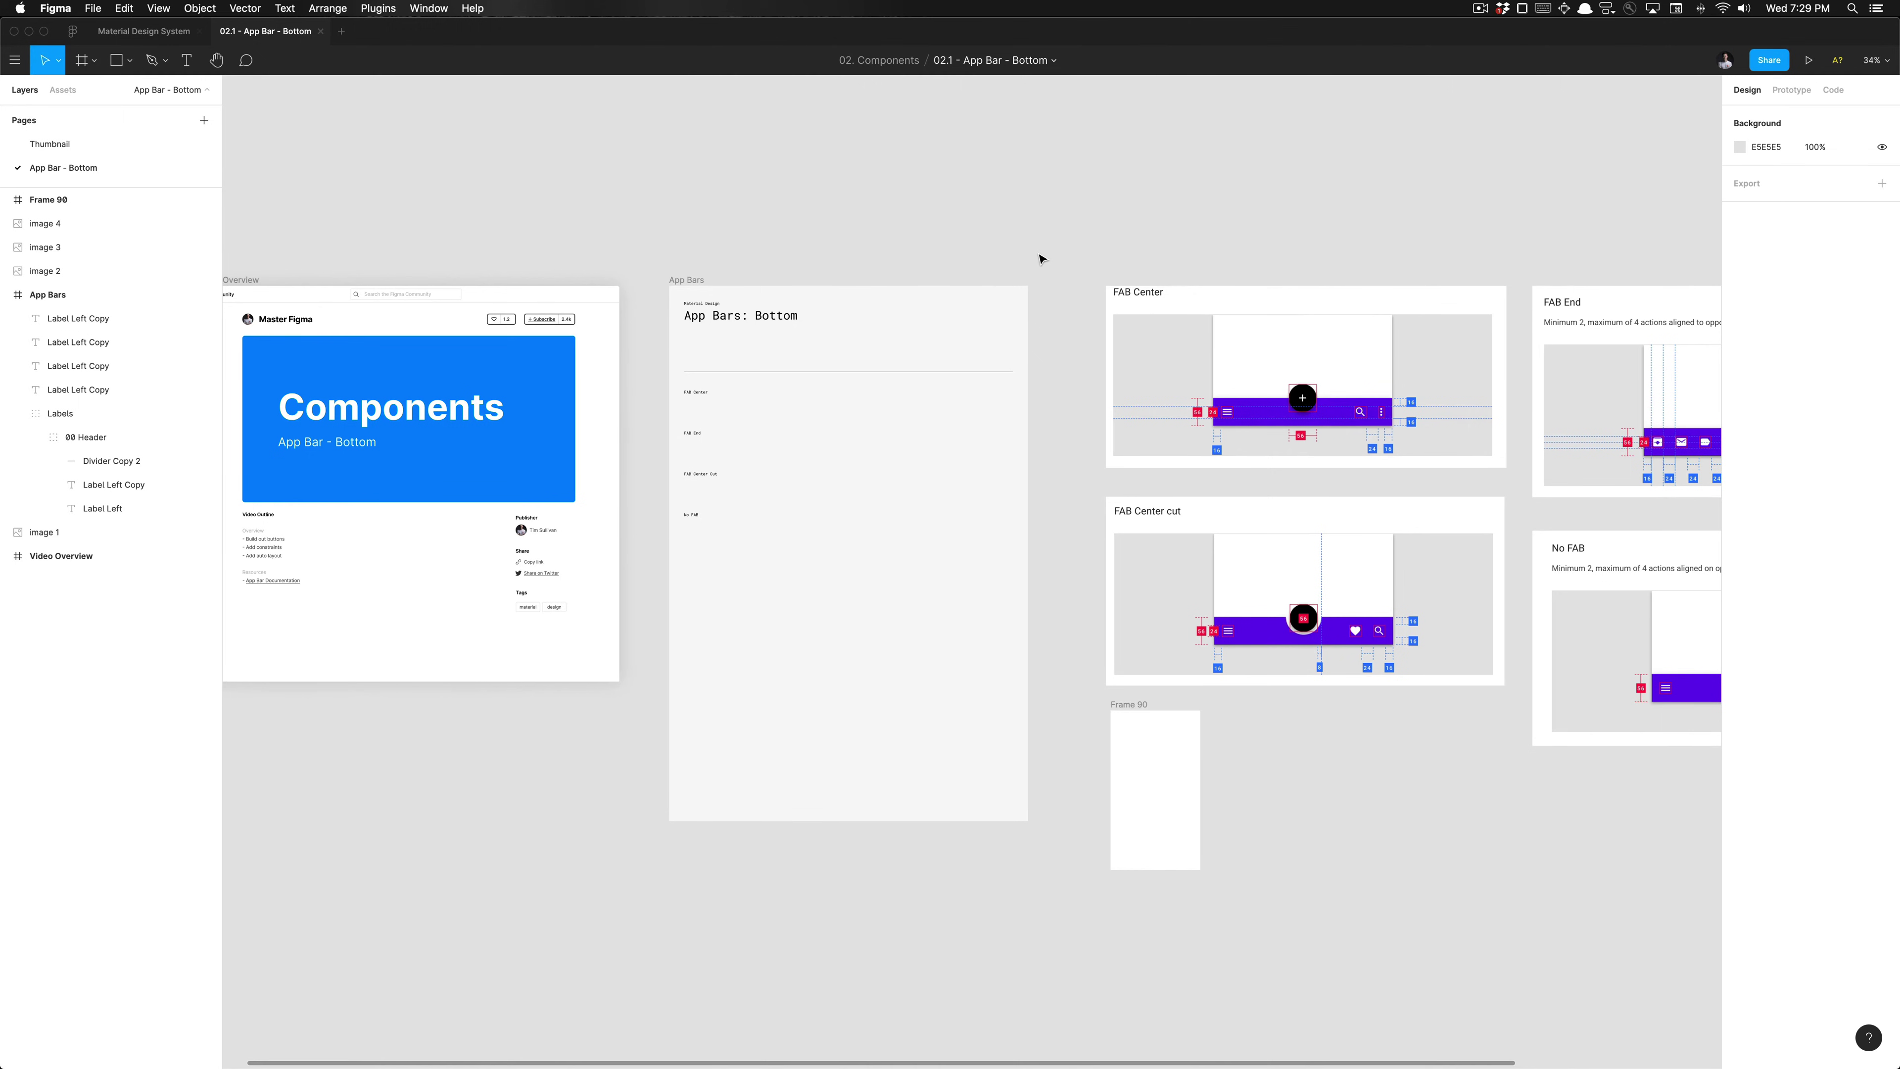
Step: Switch to Chrome and examine the mobile portrait and landscape specs for bottom app bars on the Material Design site
key("super+Tab")
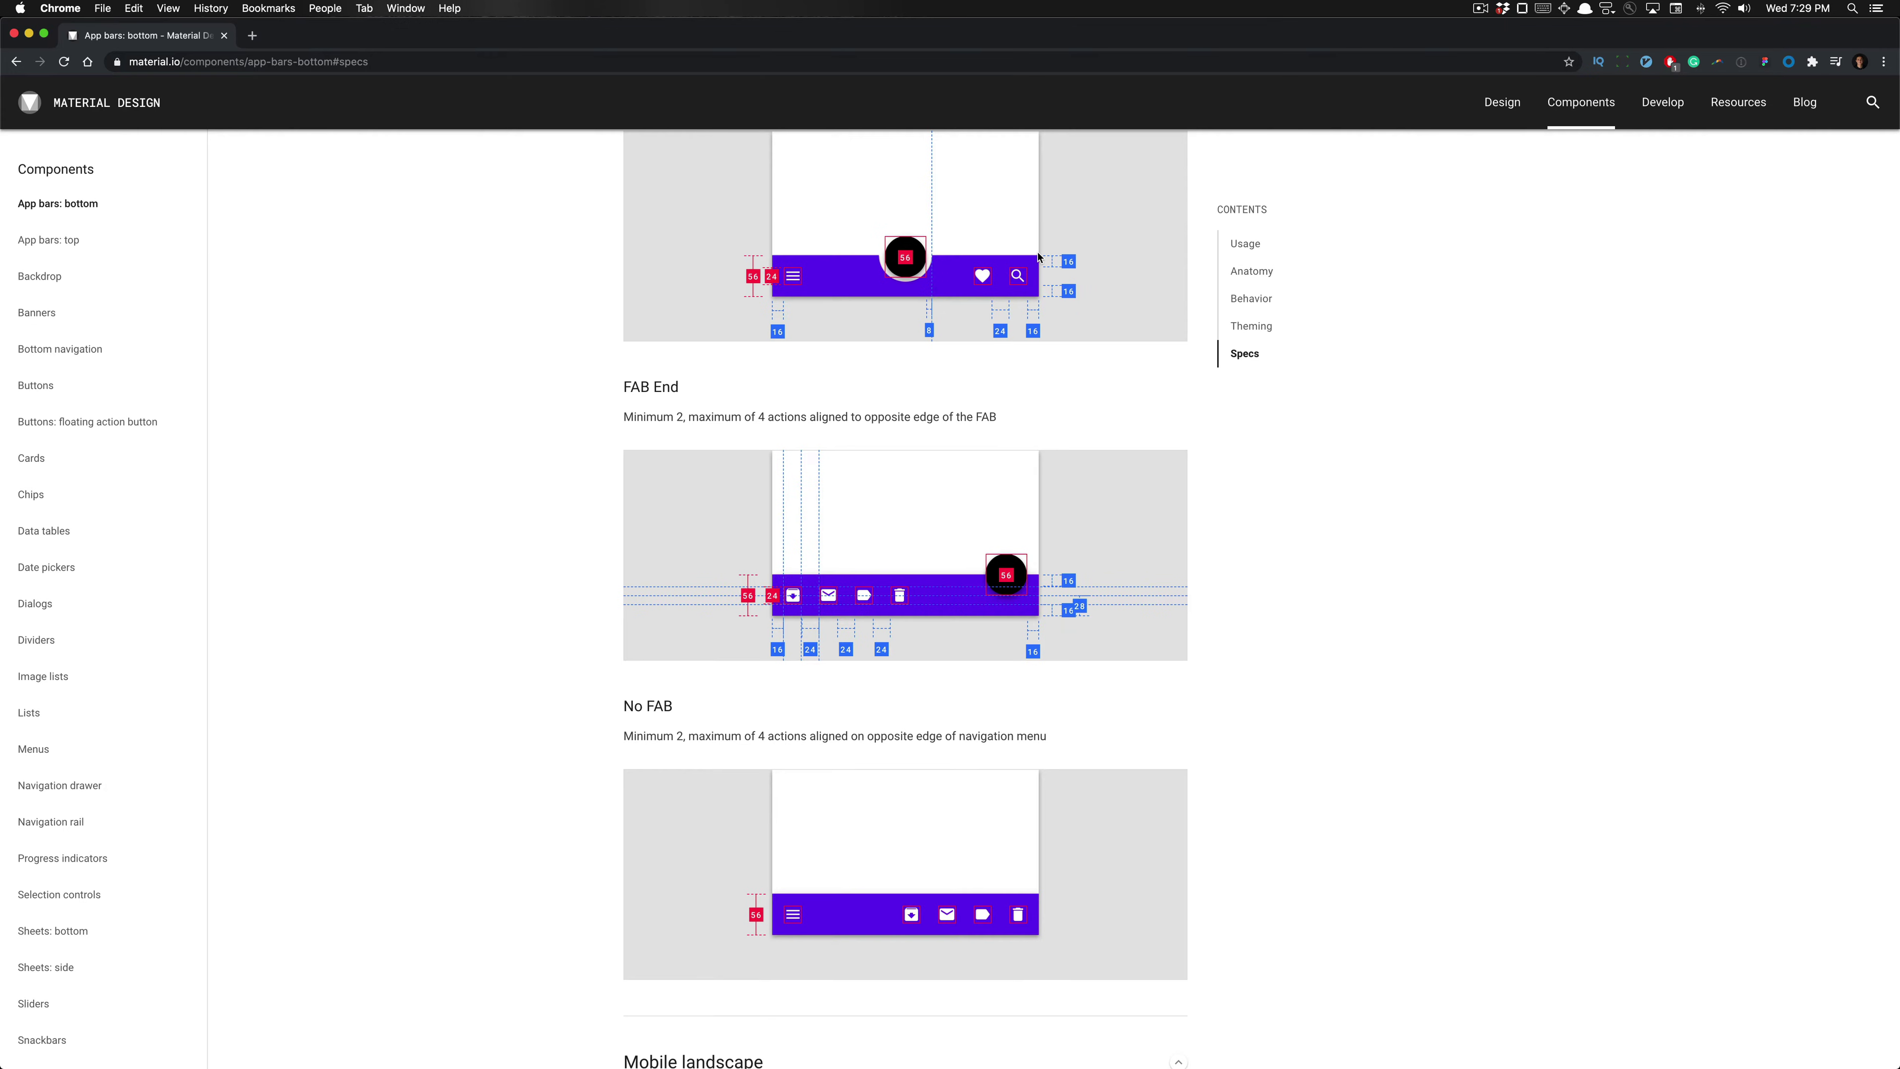
key("super+Up")
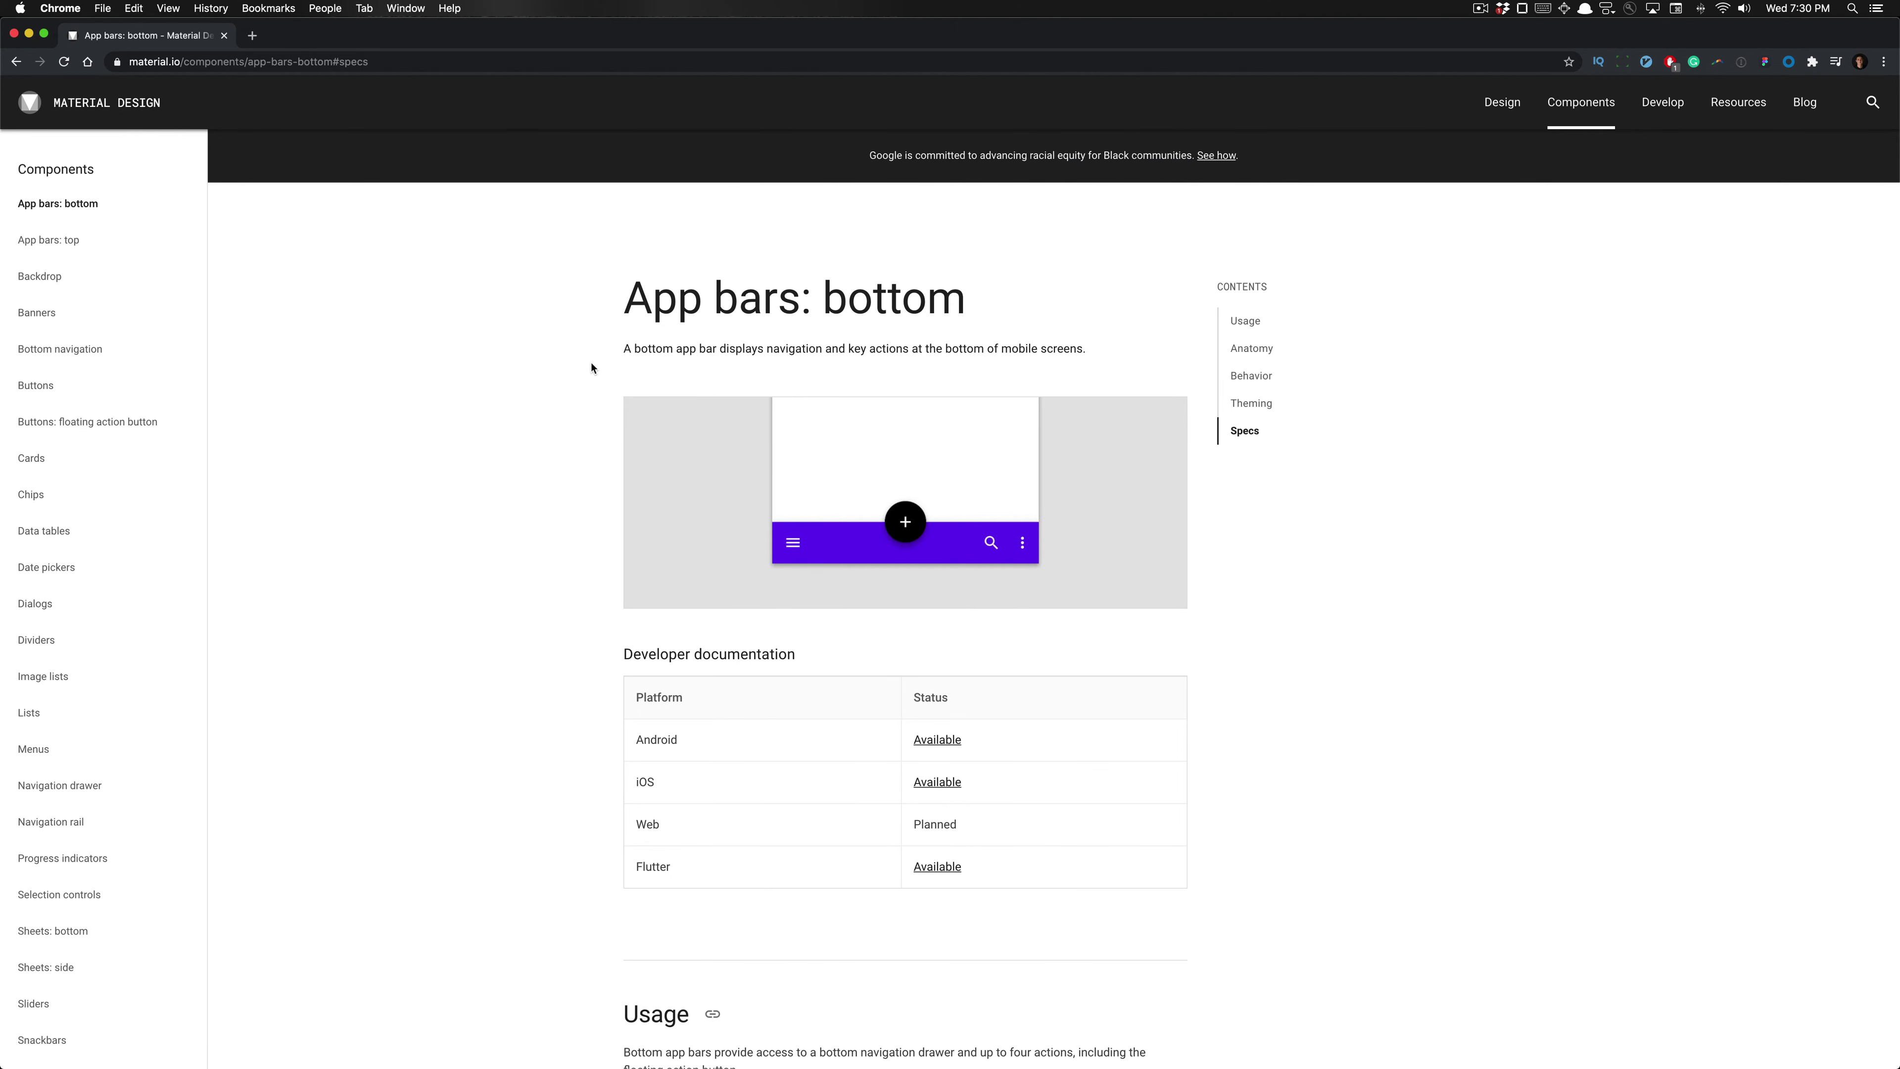
left_click(1245, 430)
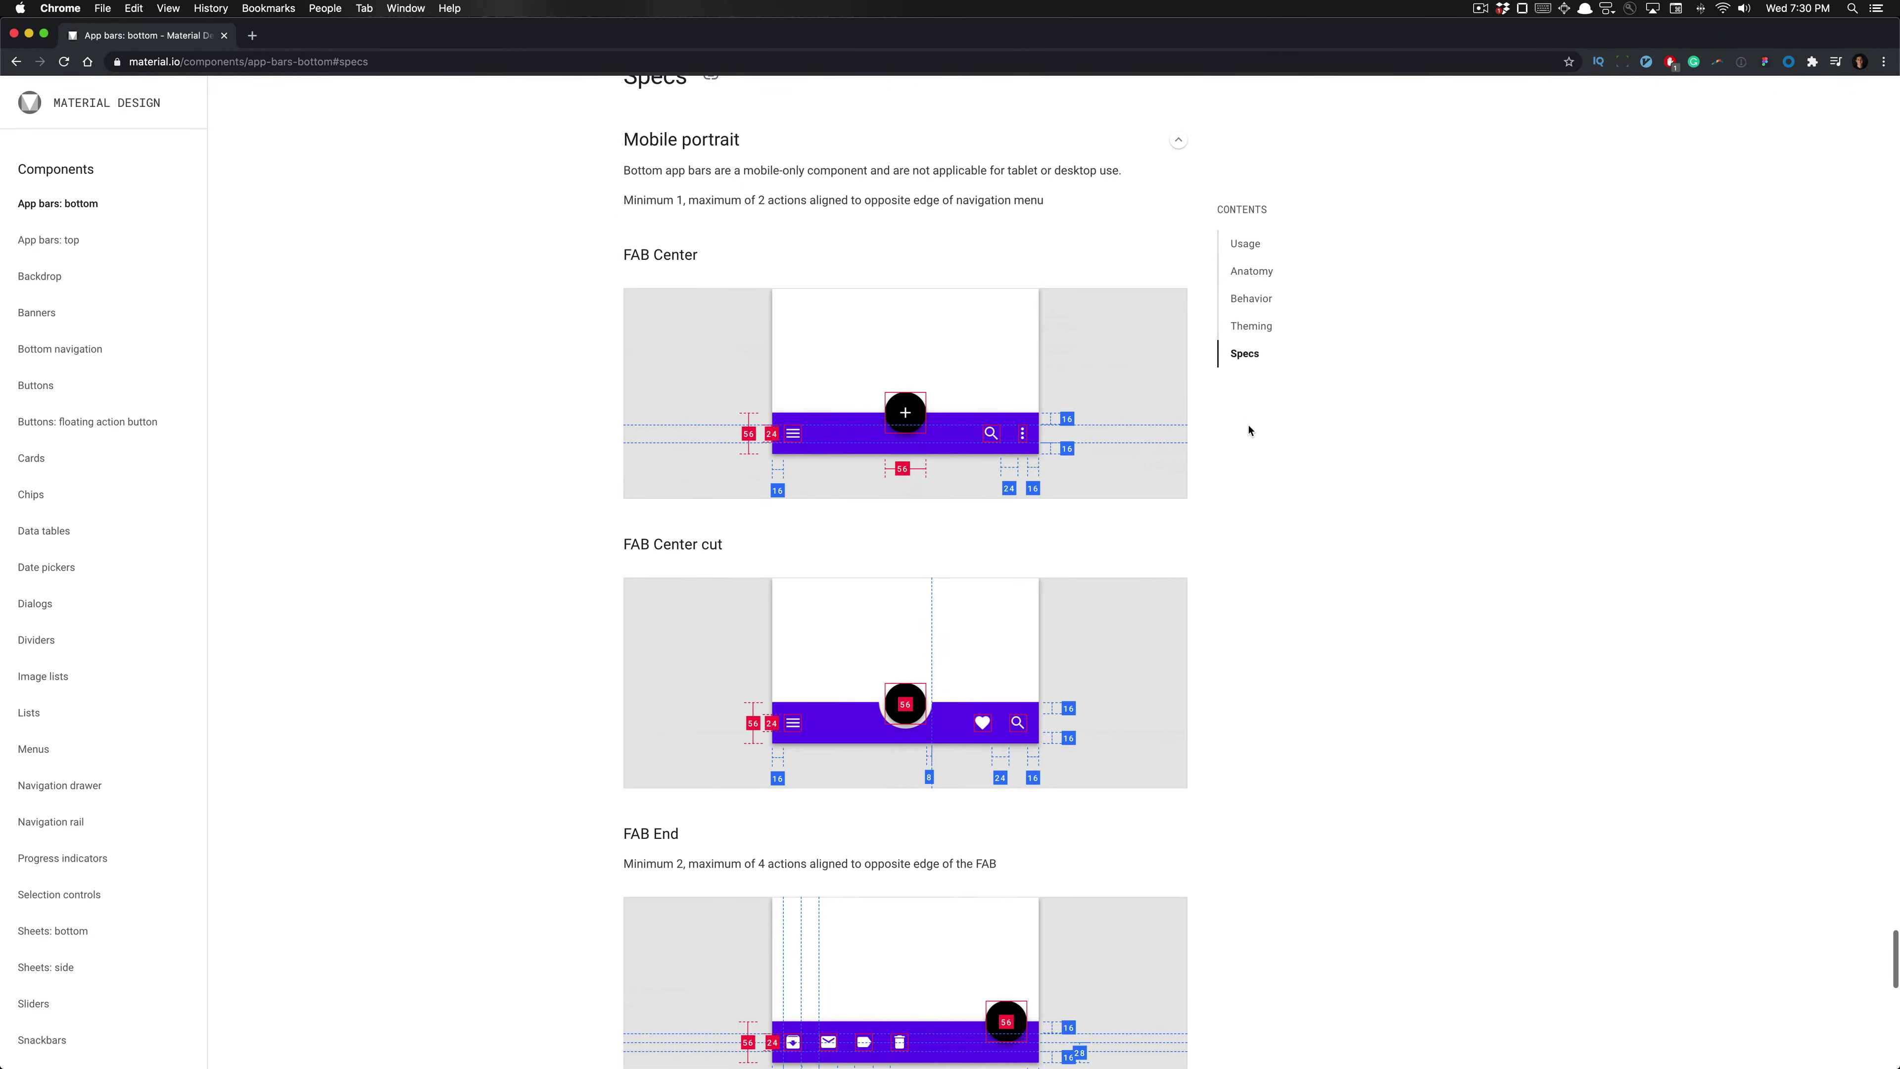
scroll(534, 489, "down", 1)
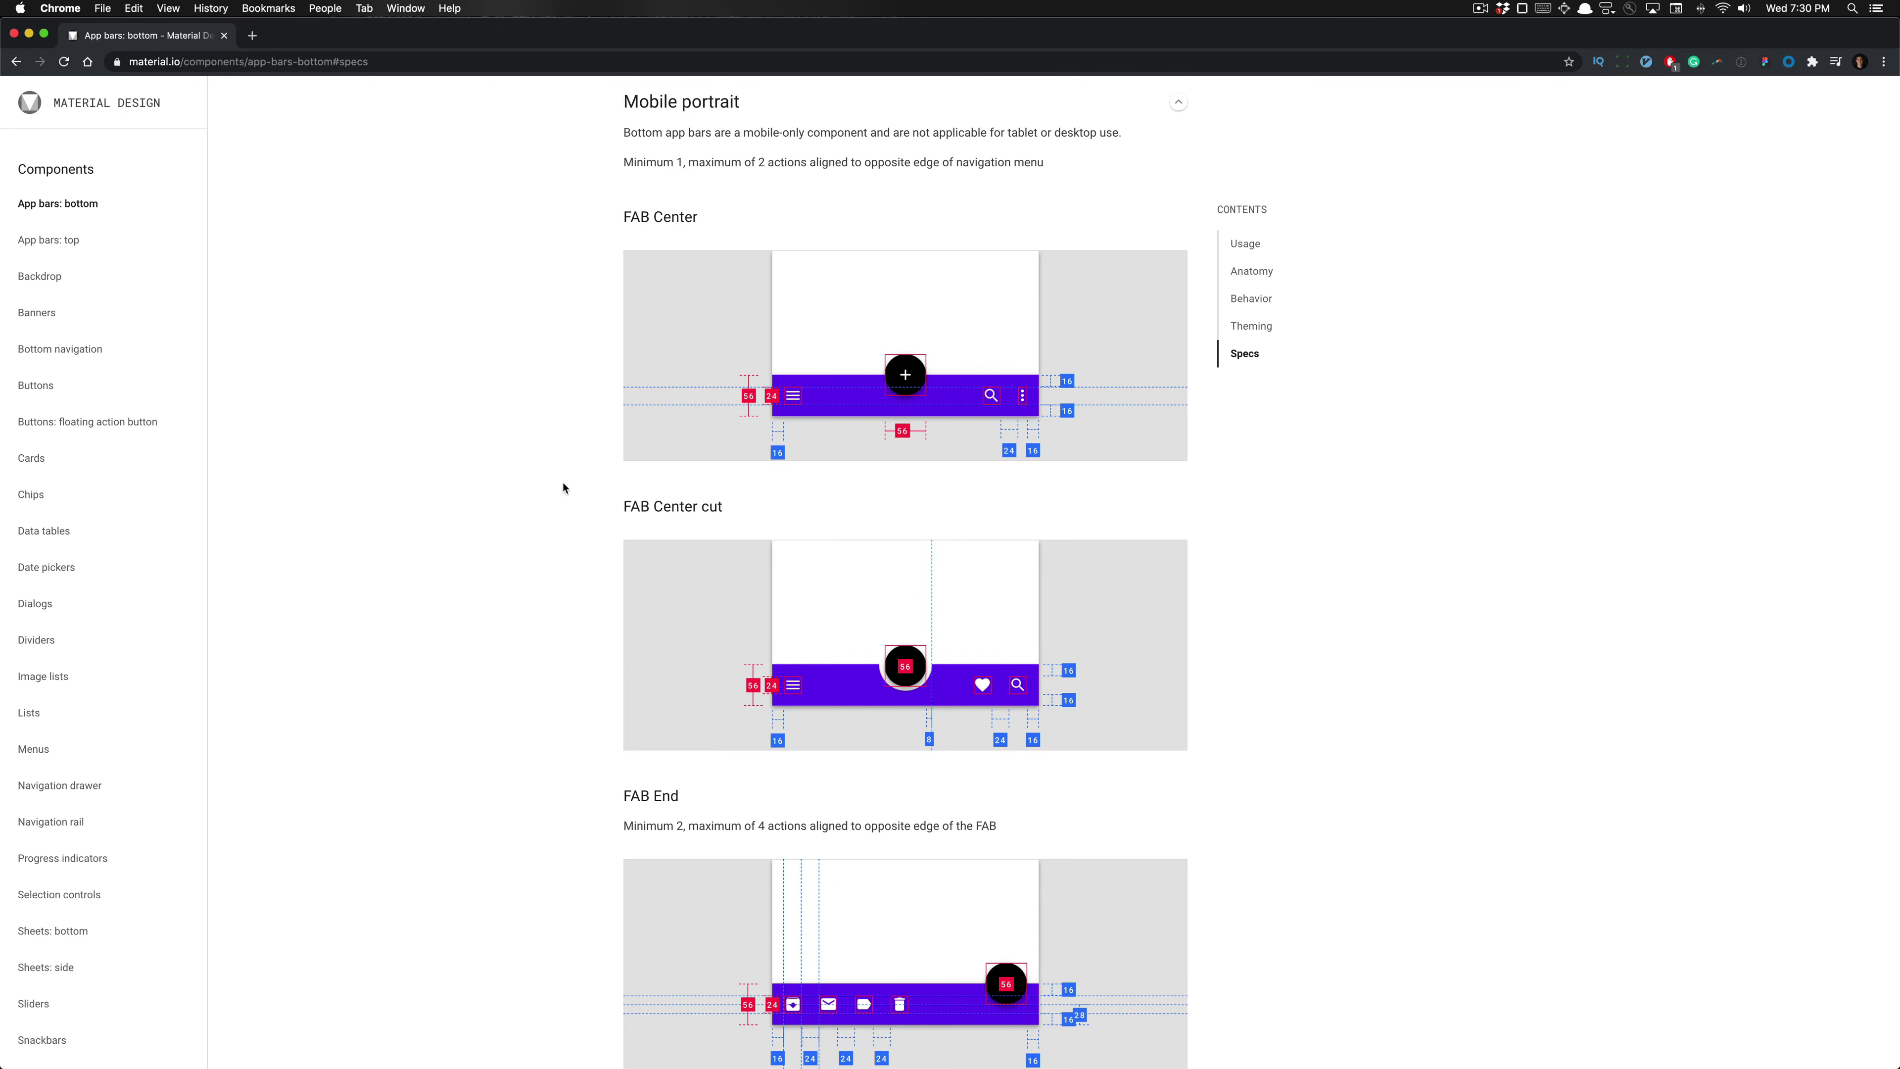
scroll(820, 405, "down", 2)
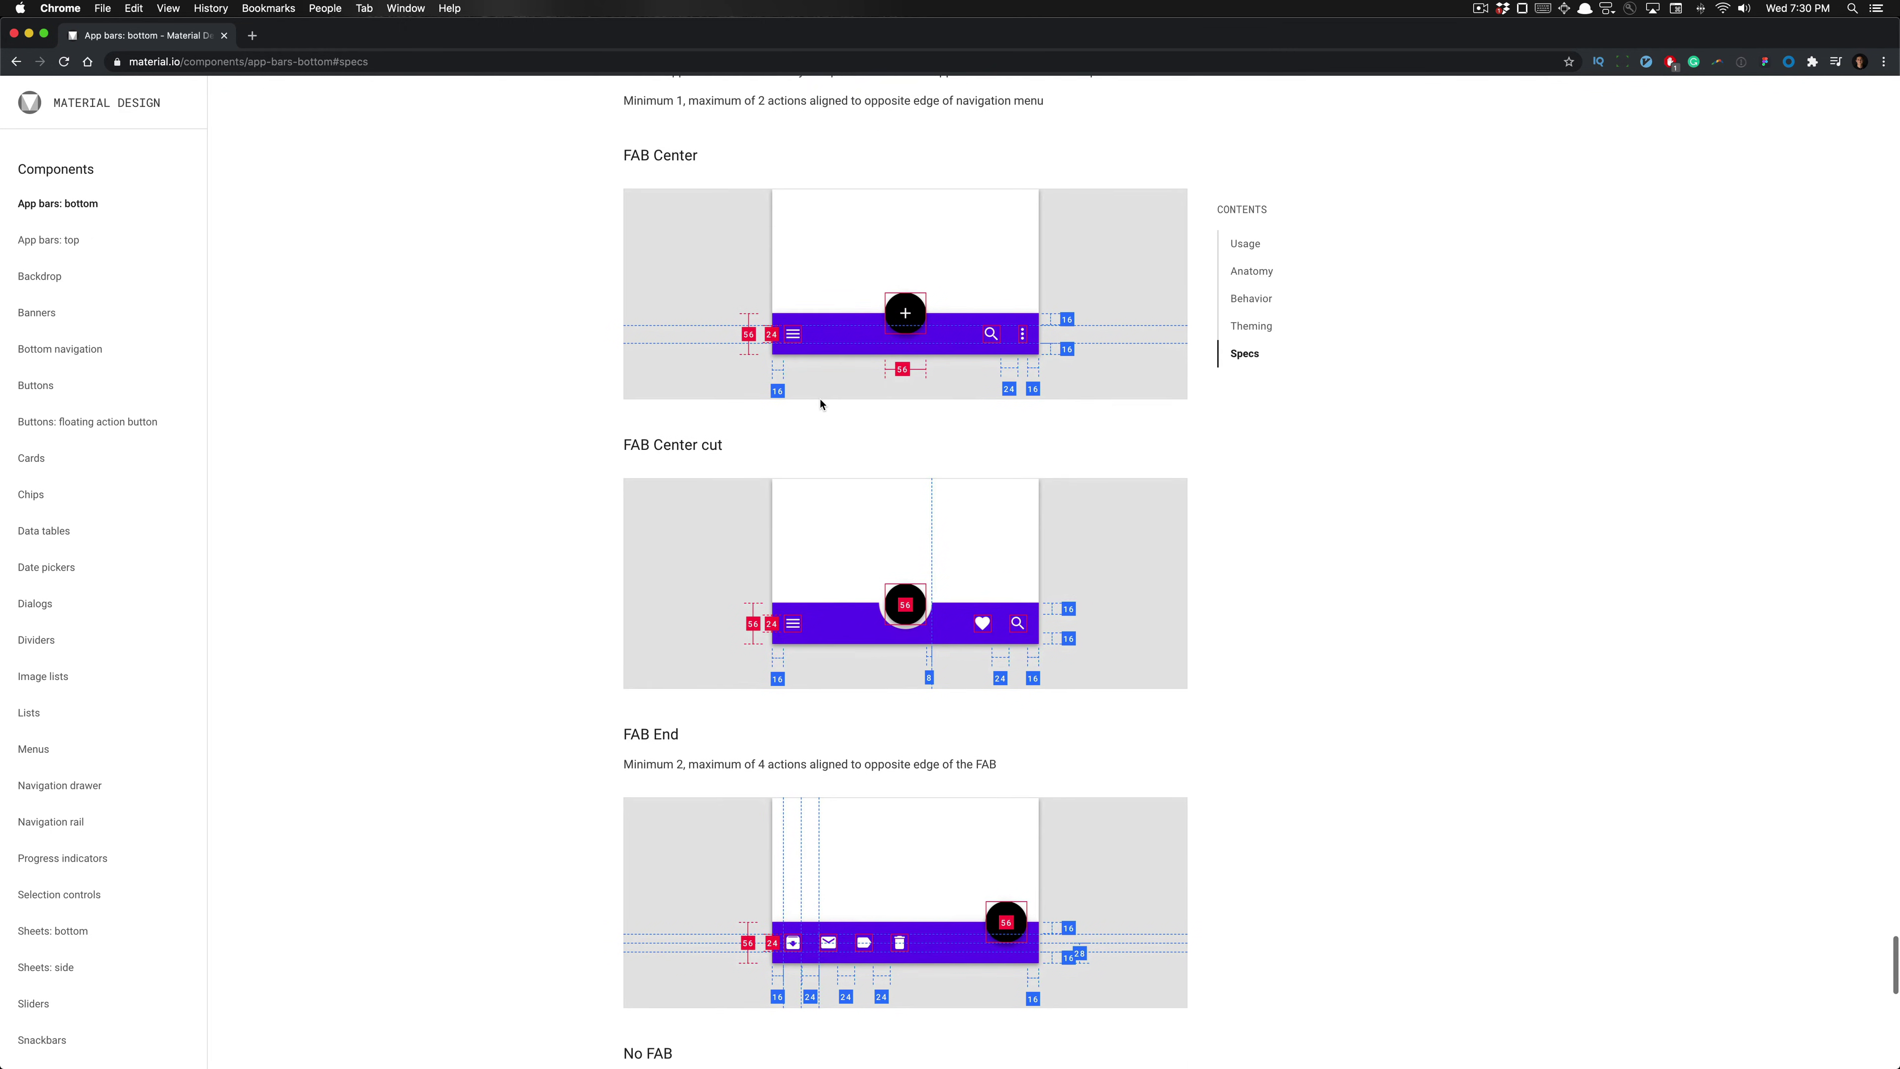
scroll(820, 404, "down", 10)
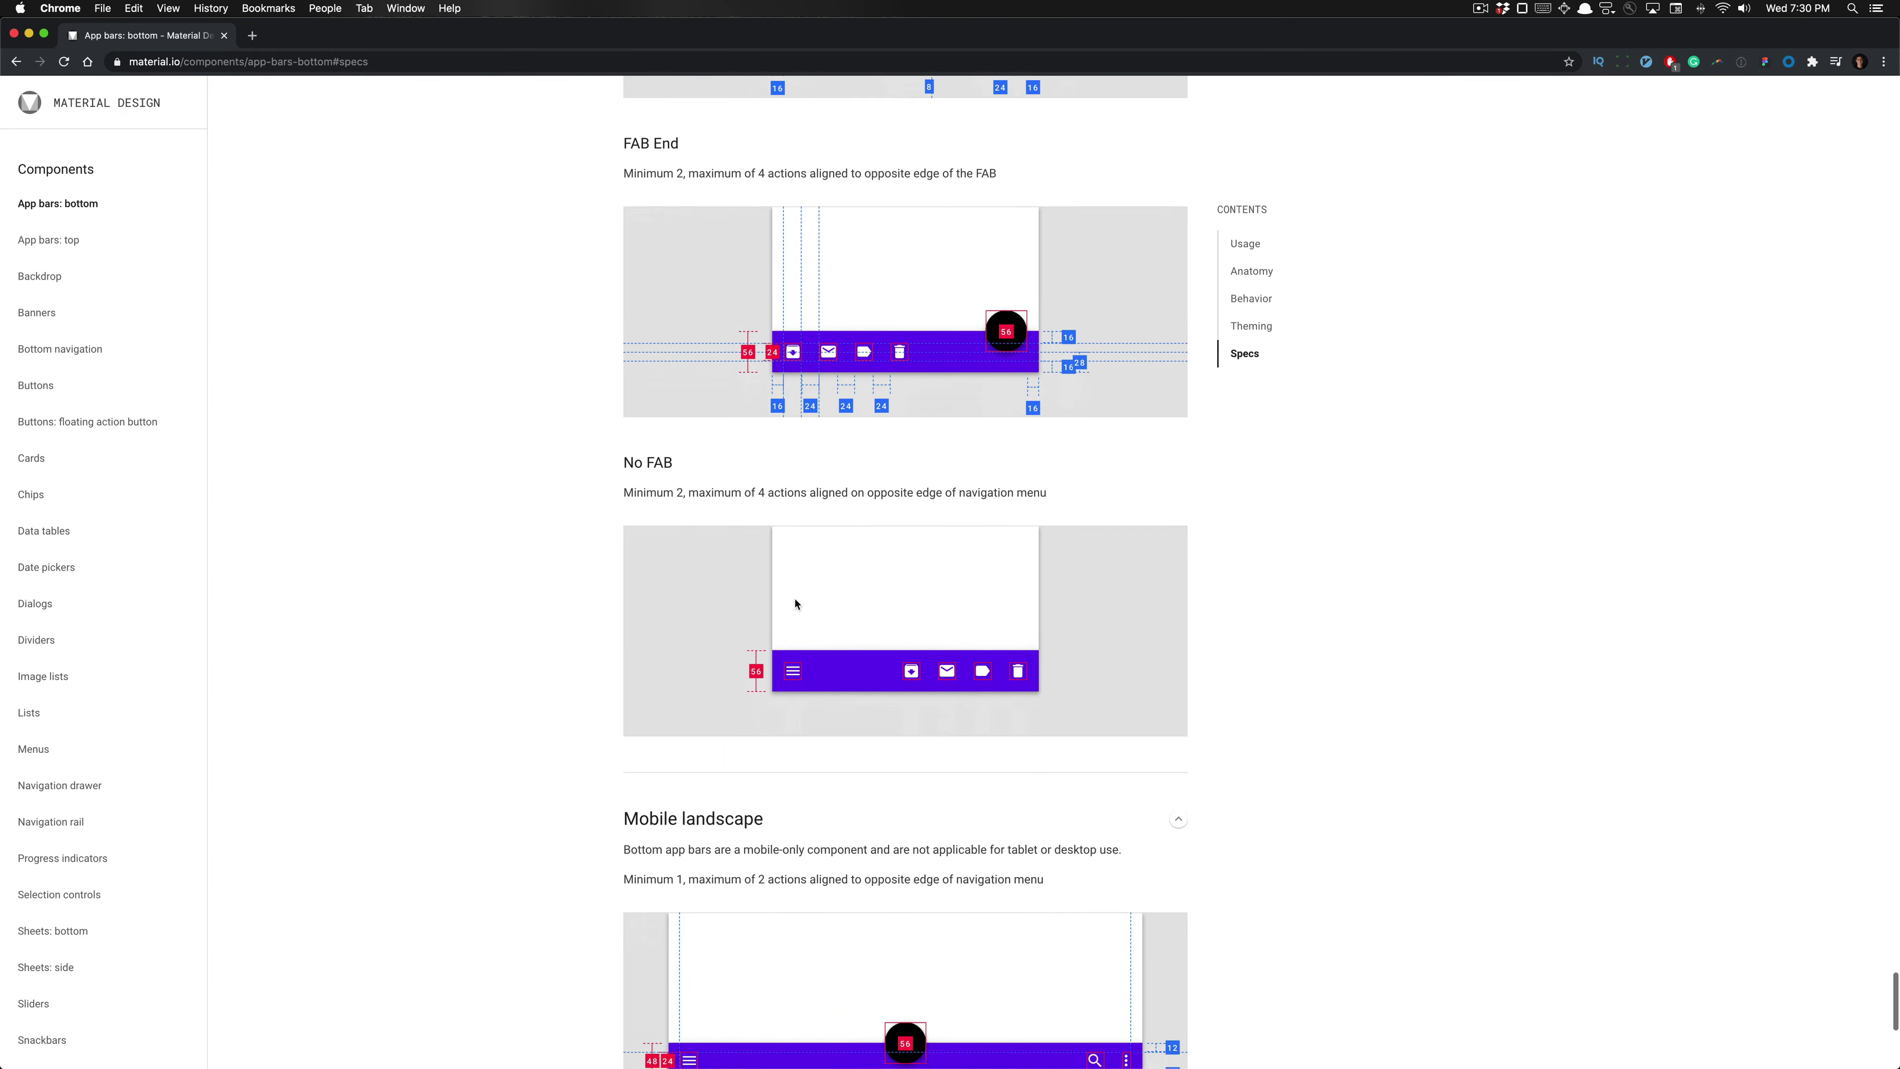
scroll(594, 687, "up", 7)
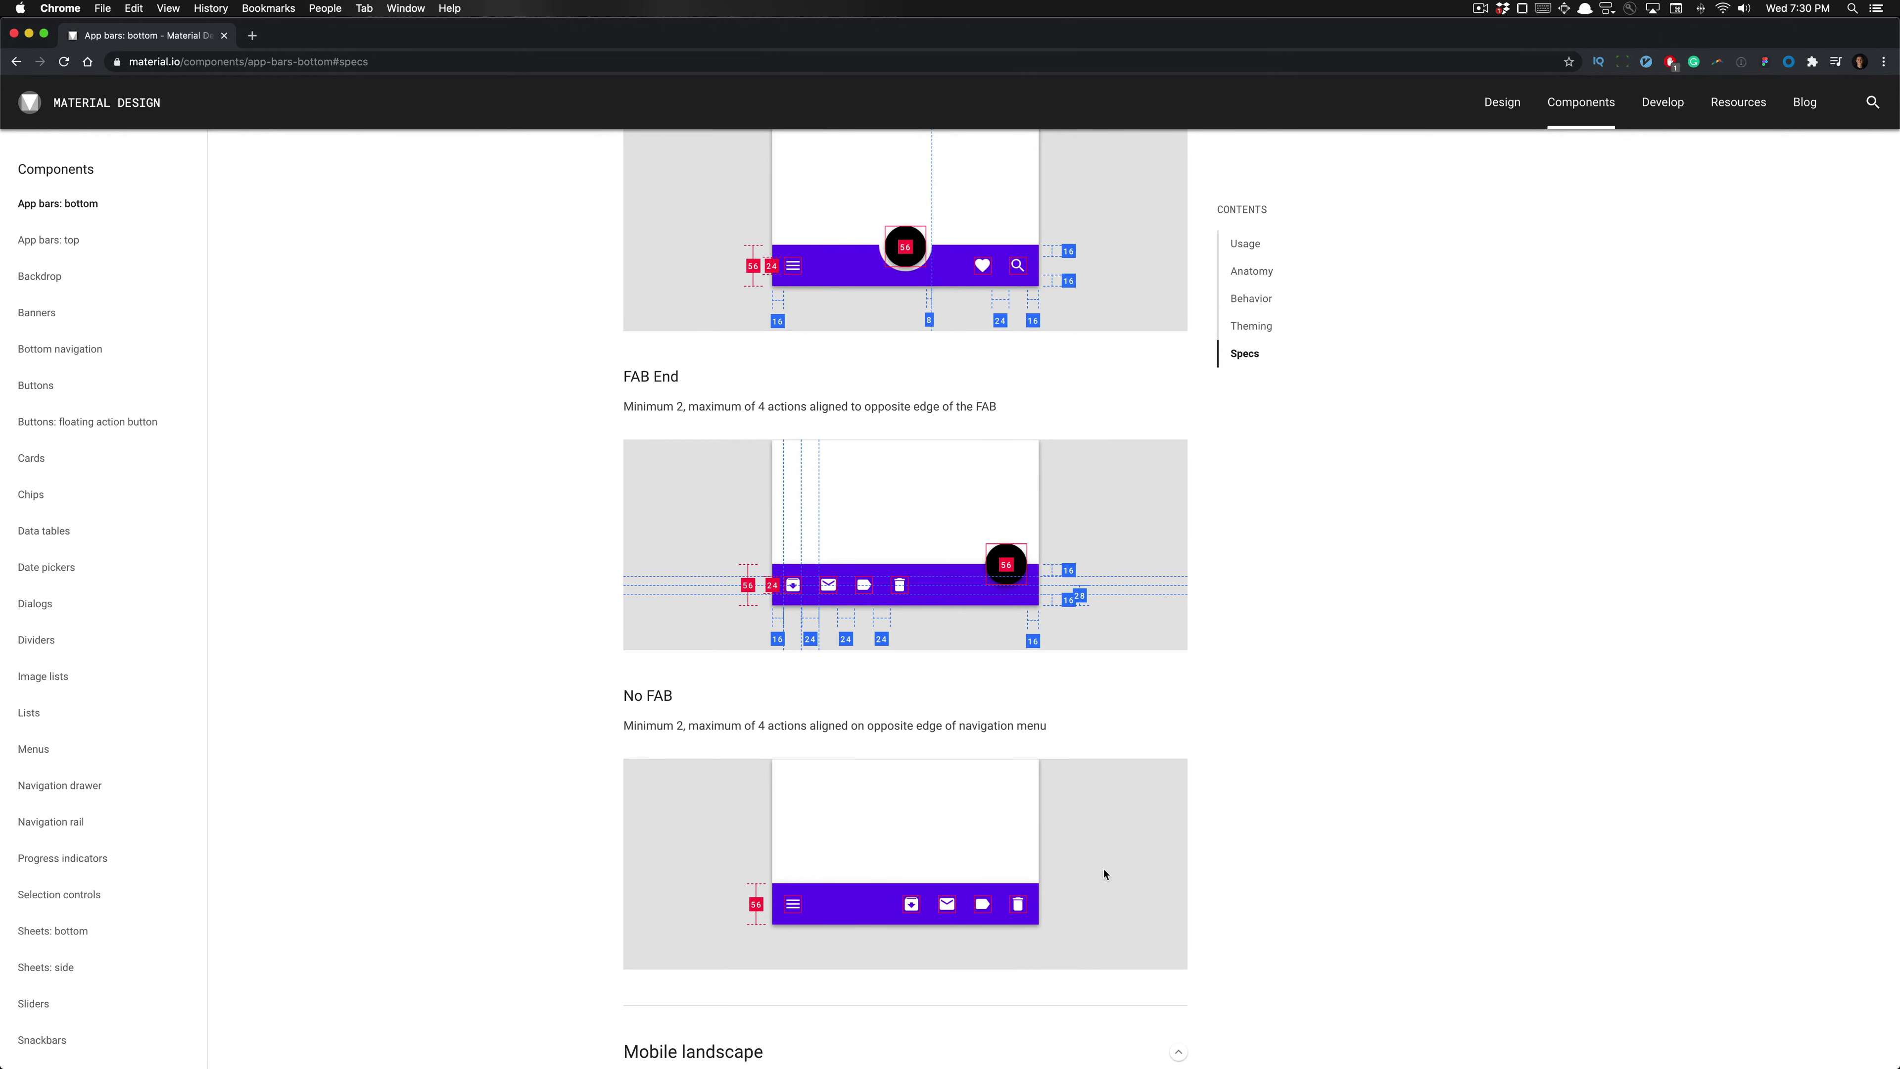
scroll(1133, 845, "down", 8)
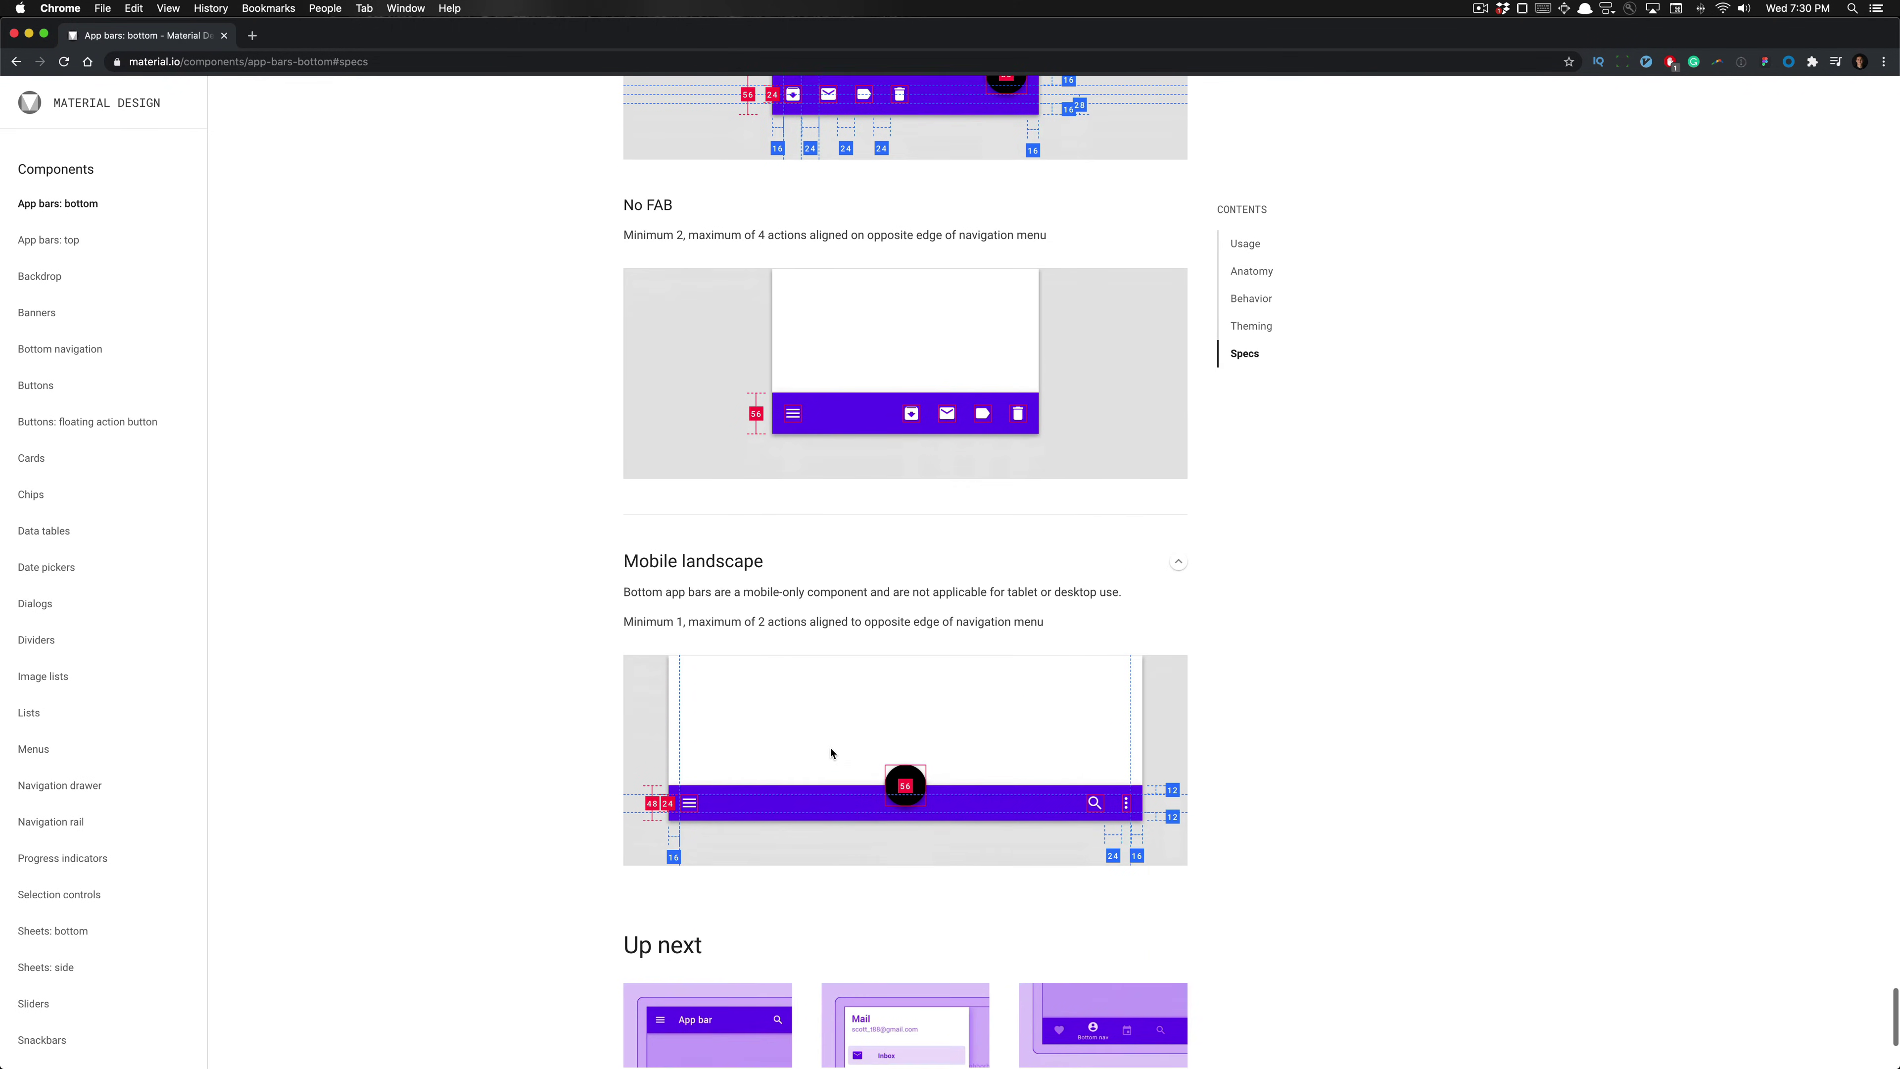
scroll(831, 752, "up", 20)
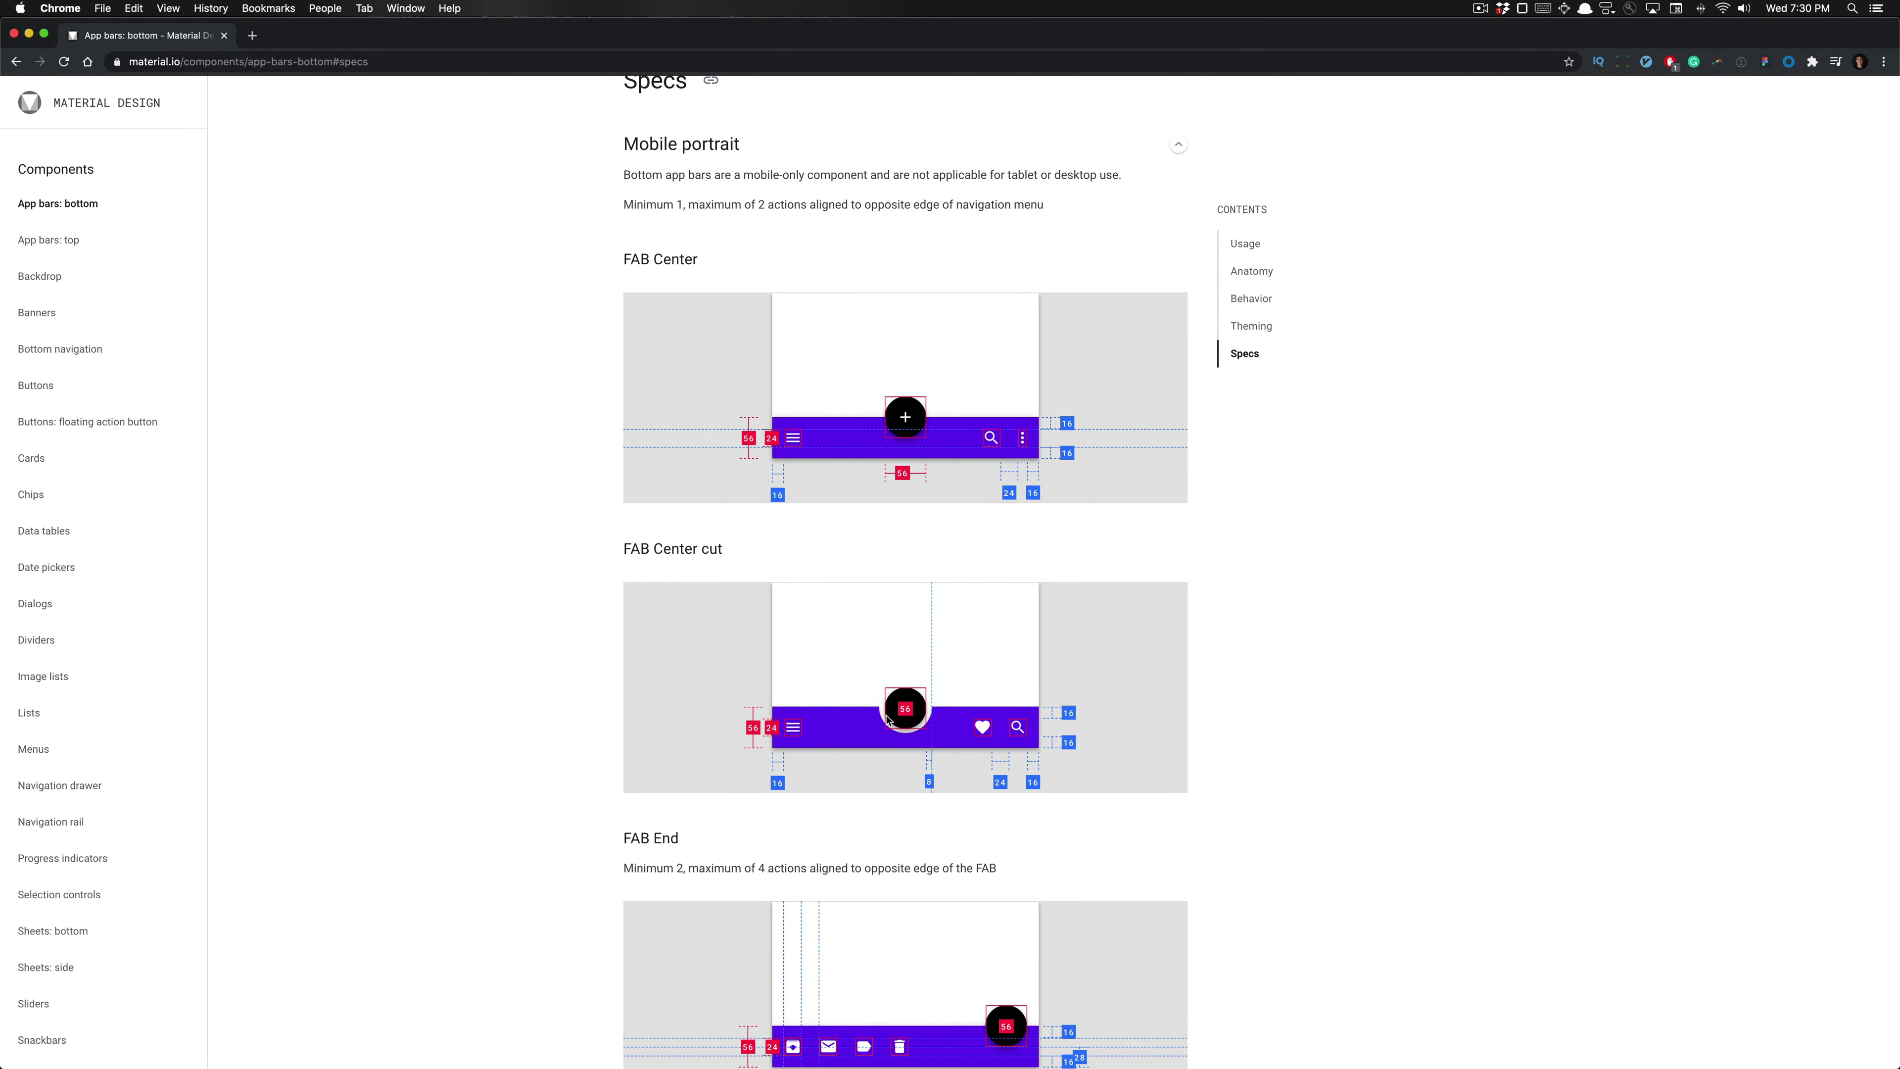
Step: Examine the FAB Center and FAB Center cut spec diagrams up close, including their spacing and size annotations
scroll(887, 720, "up", 5)
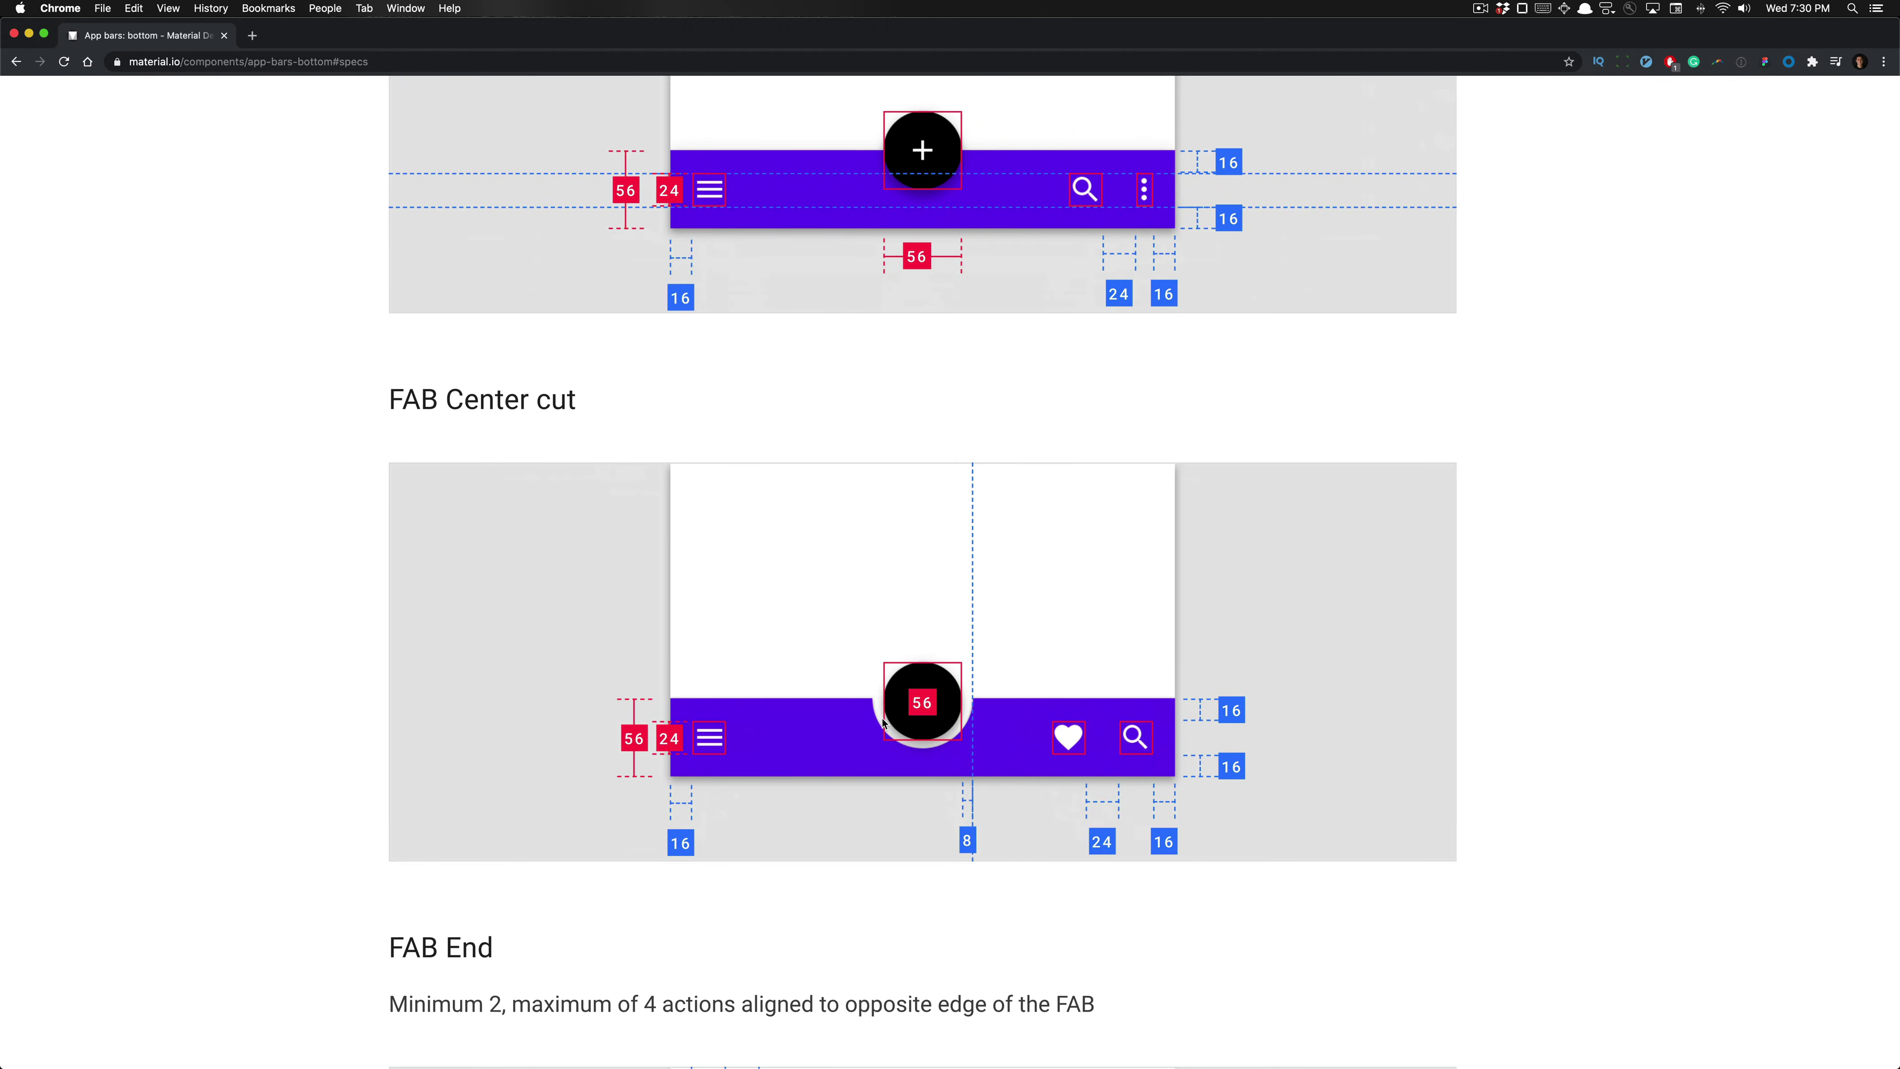
scroll(858, 704, "down", 5)
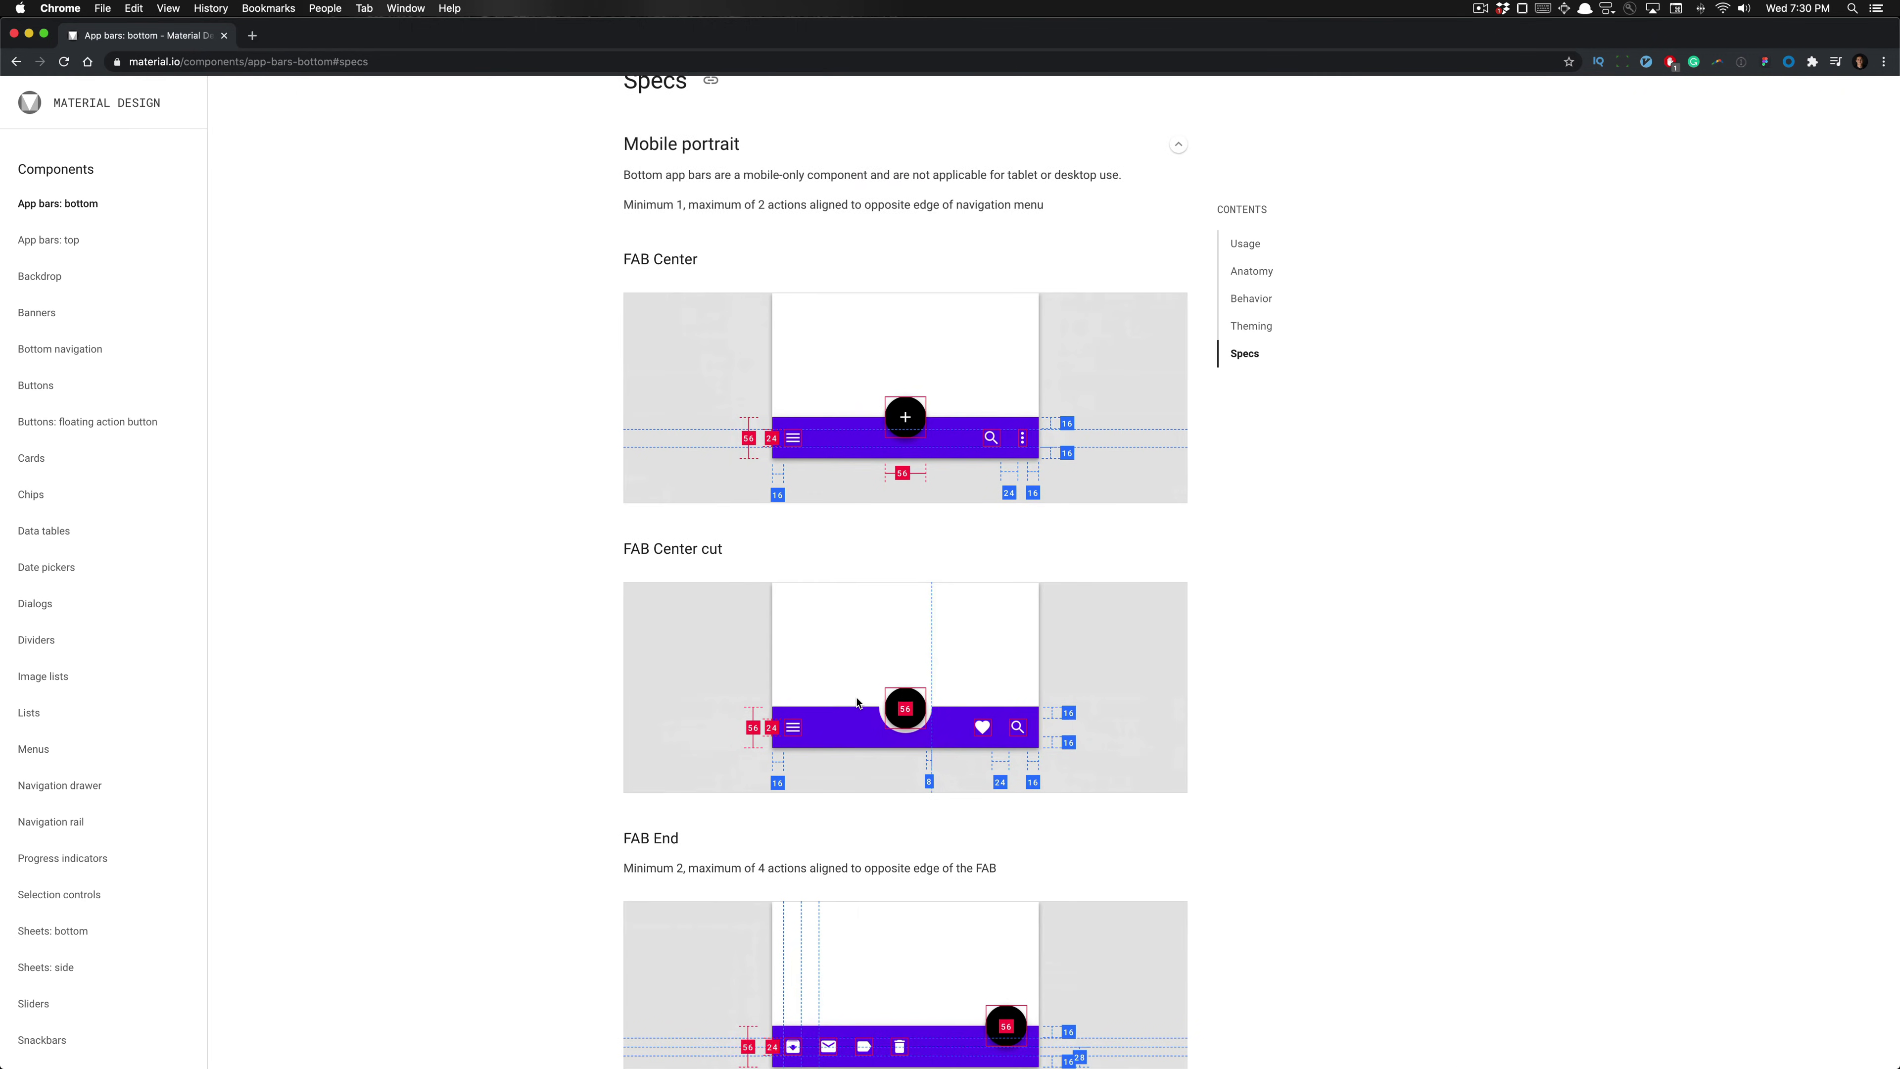
scroll(858, 704, "up", 3)
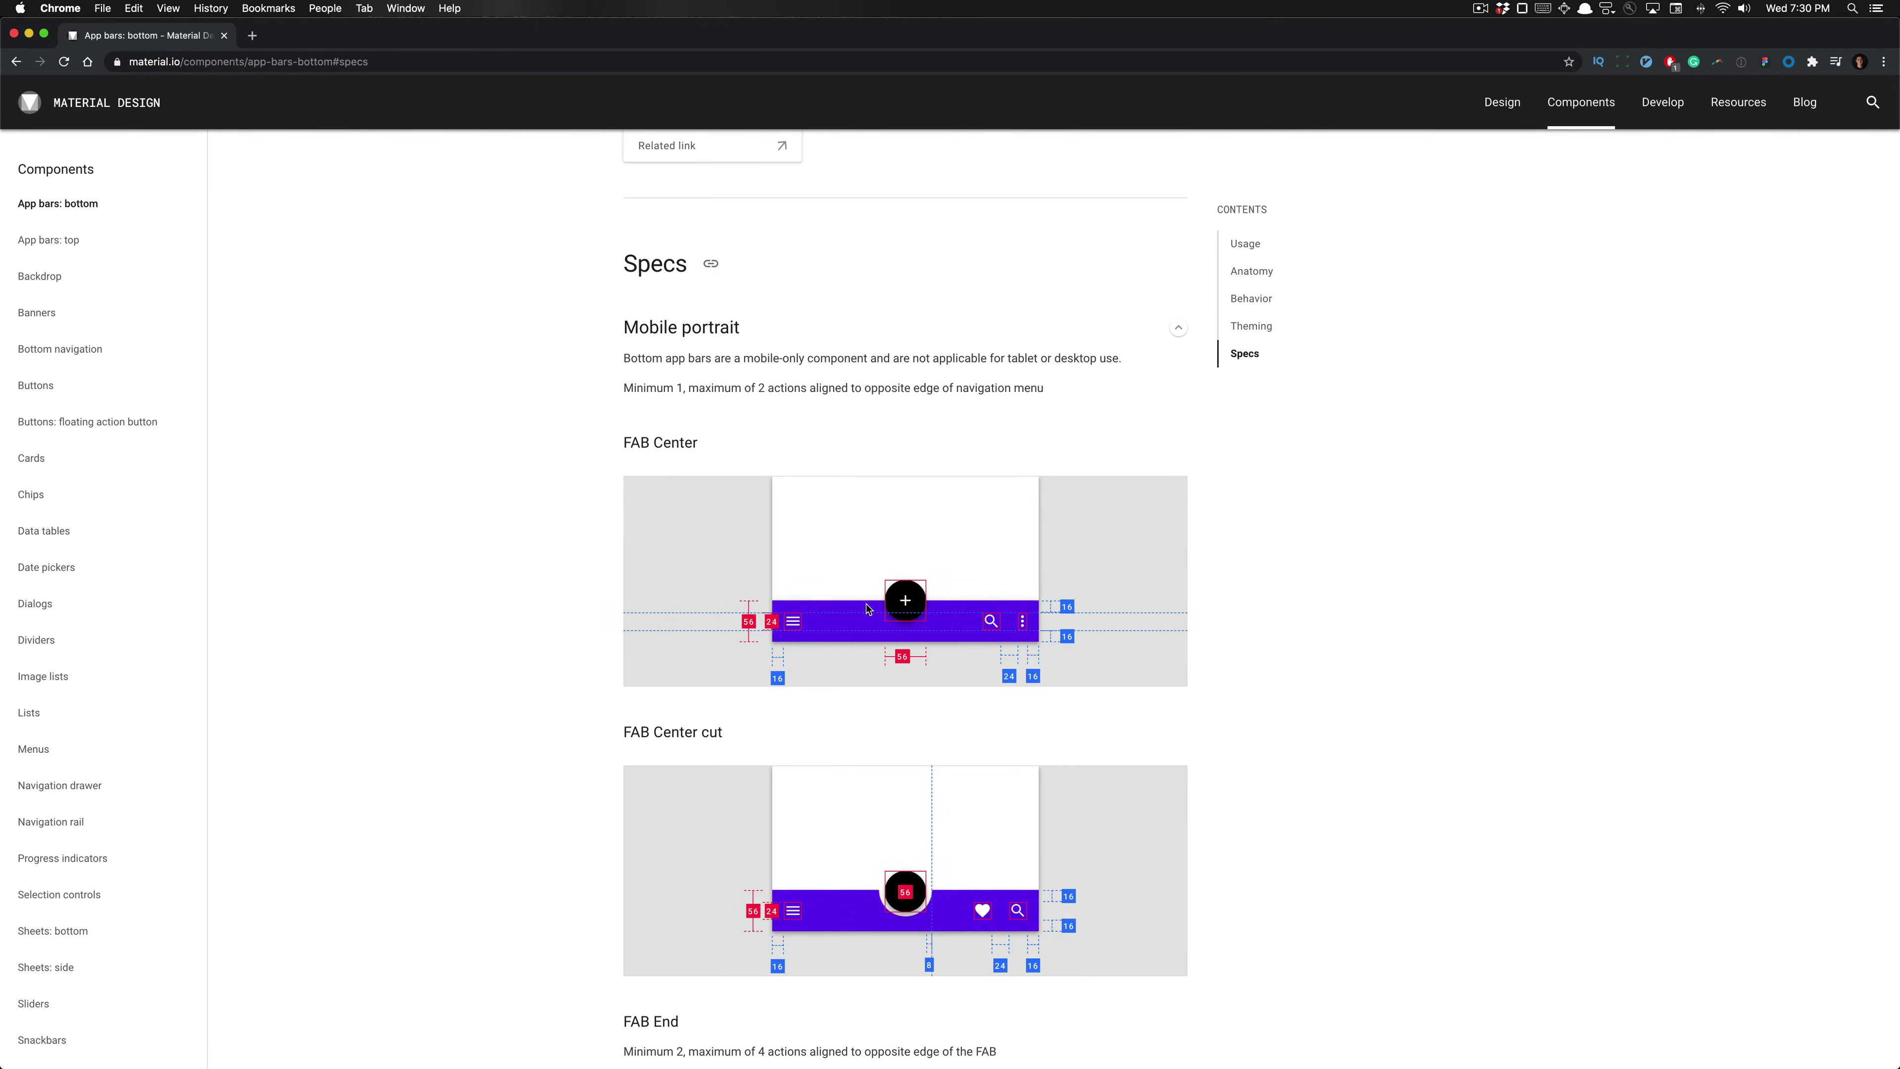
scroll(866, 604, "up", 1)
scroll(861, 632, "up", 2)
scroll(863, 637, "up", 2)
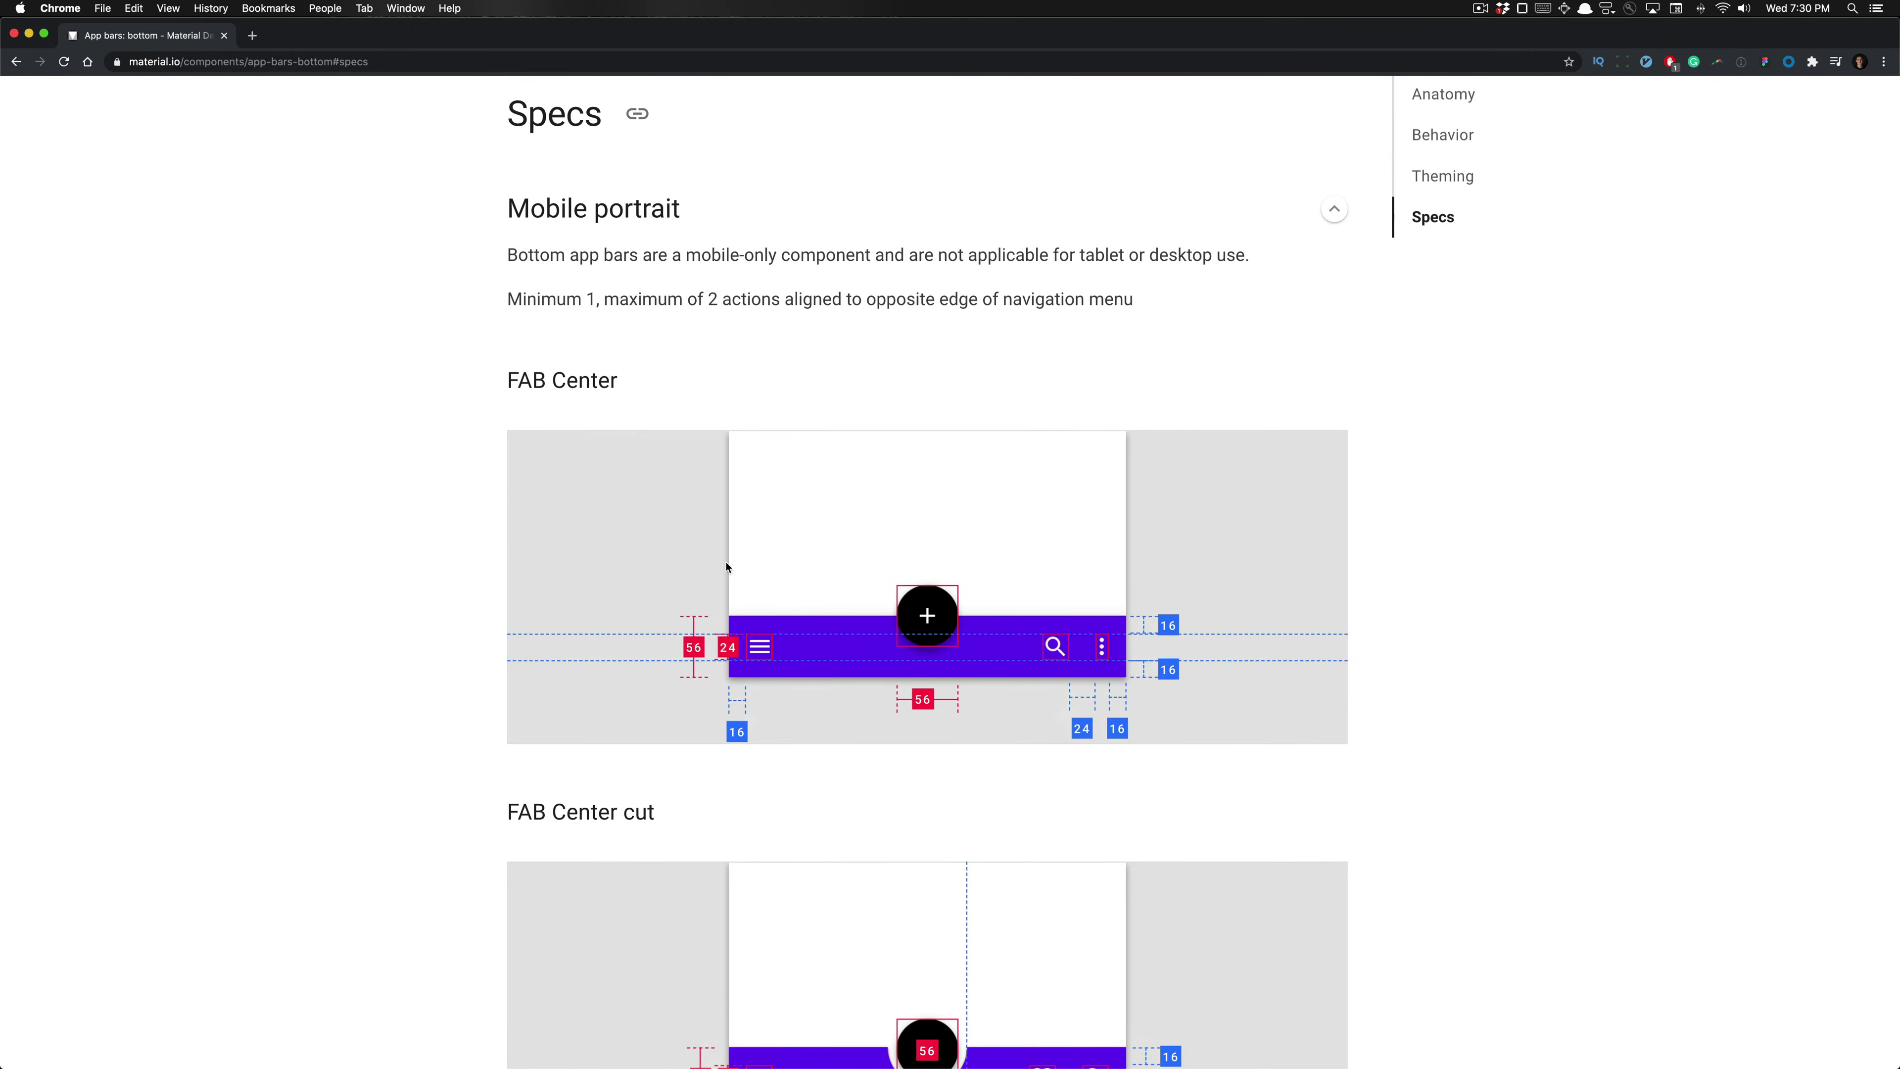
scroll(838, 669, "down", 3)
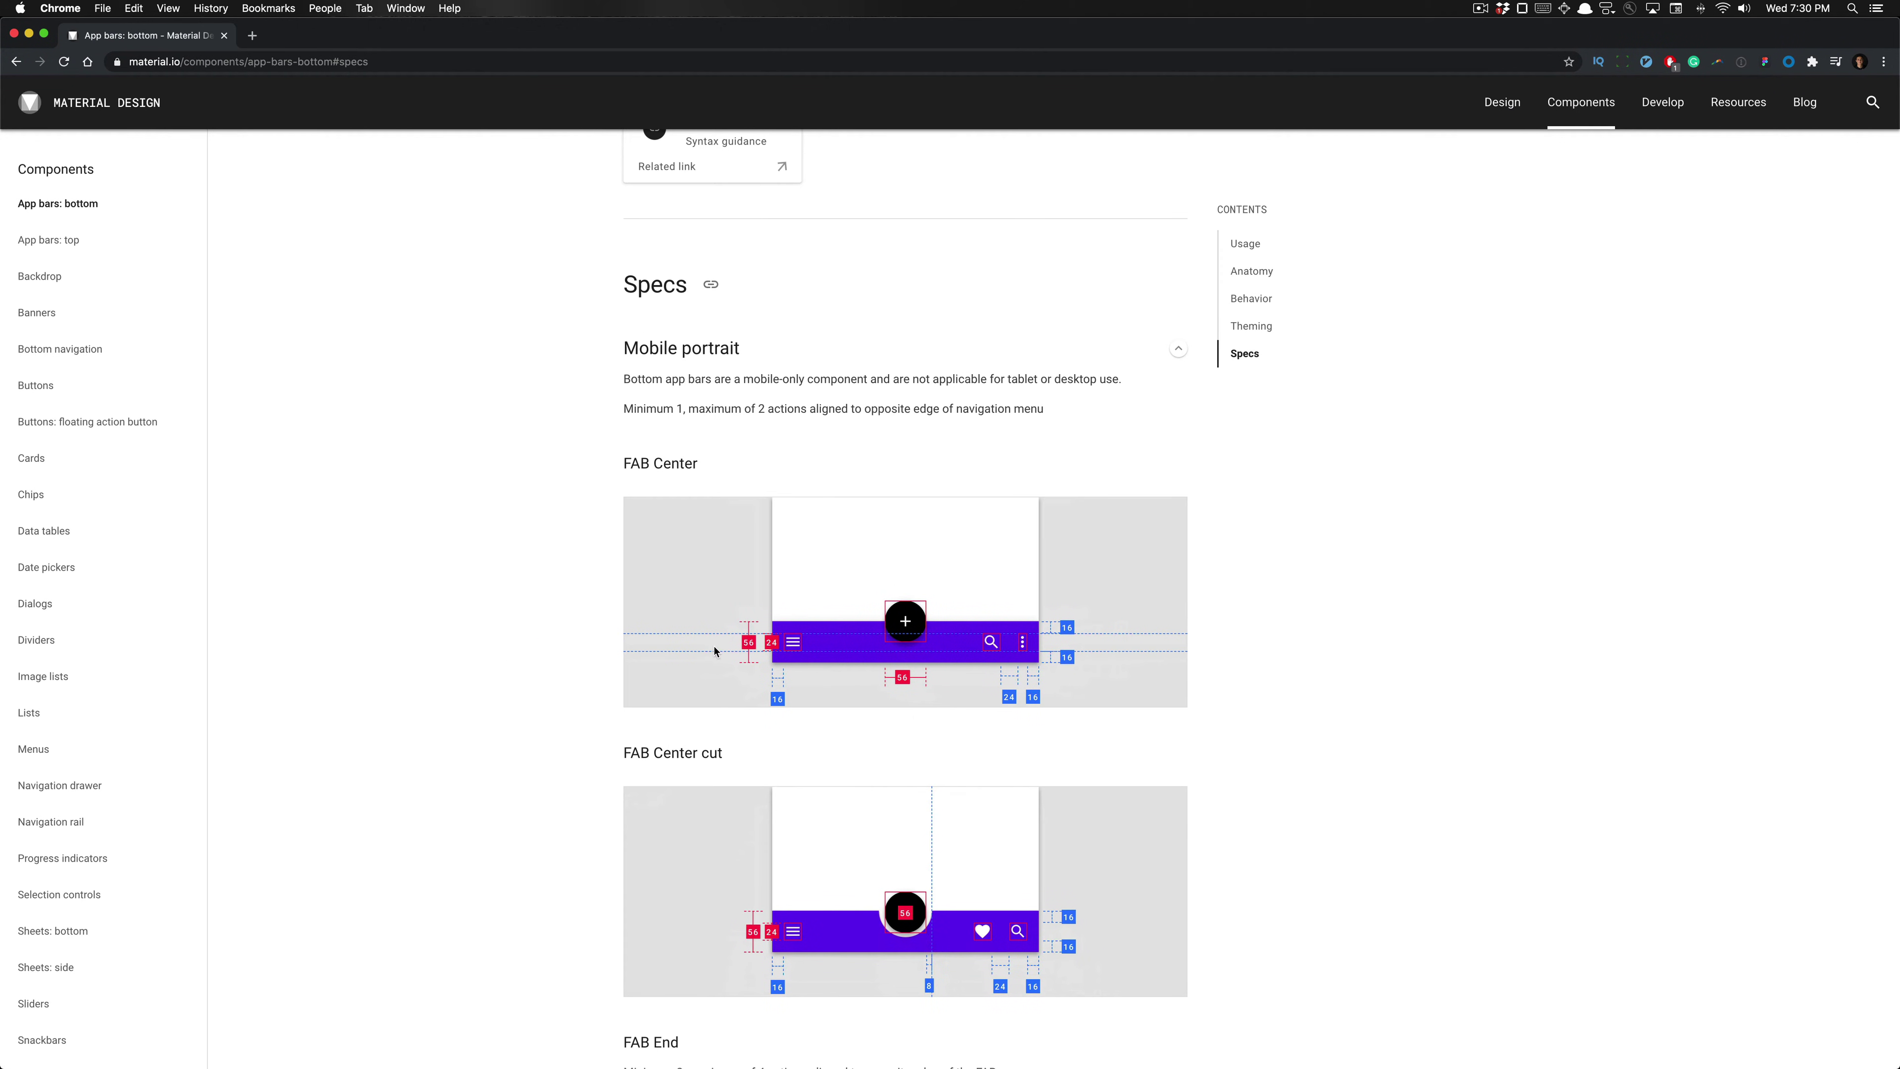
scroll(1186, 630, "down", 3)
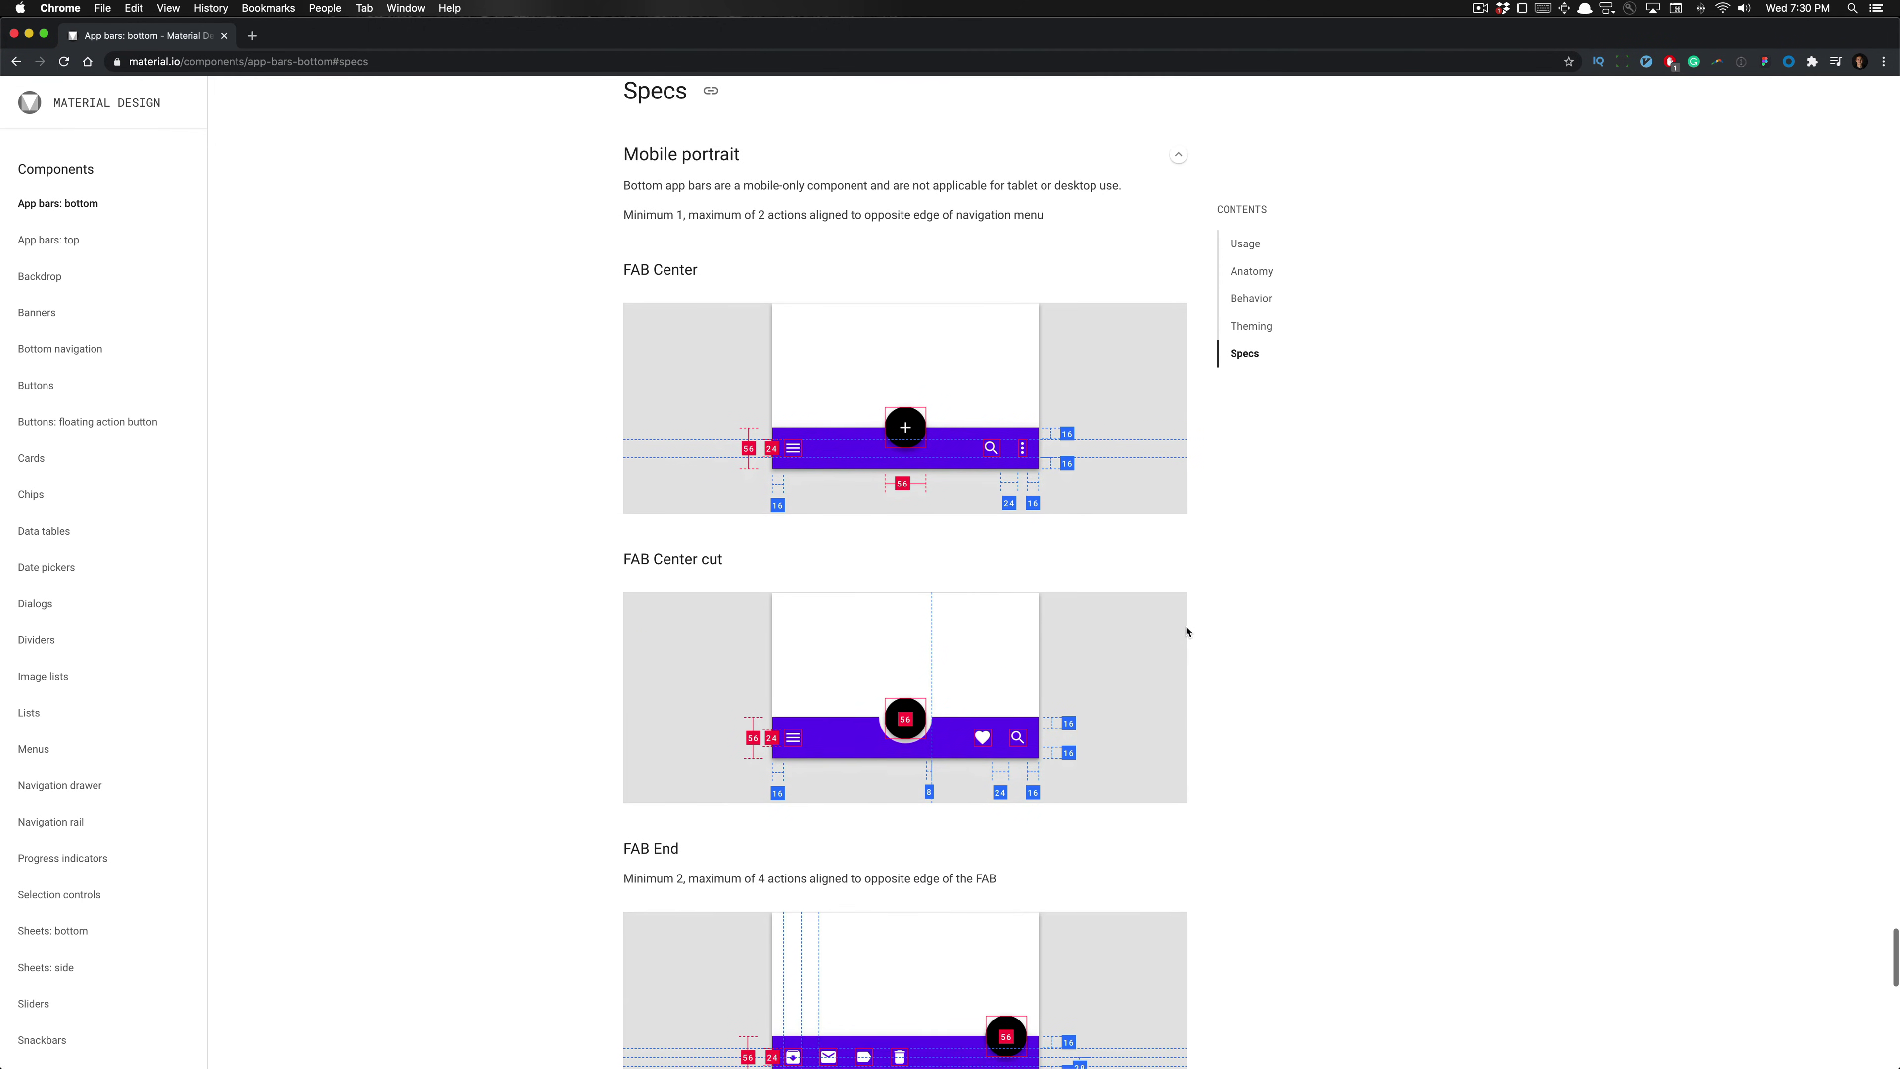
Step: Switch to Figma and inspect the FAB Center spec image among the reference images beside the App Bars frame
key("super+Tab")
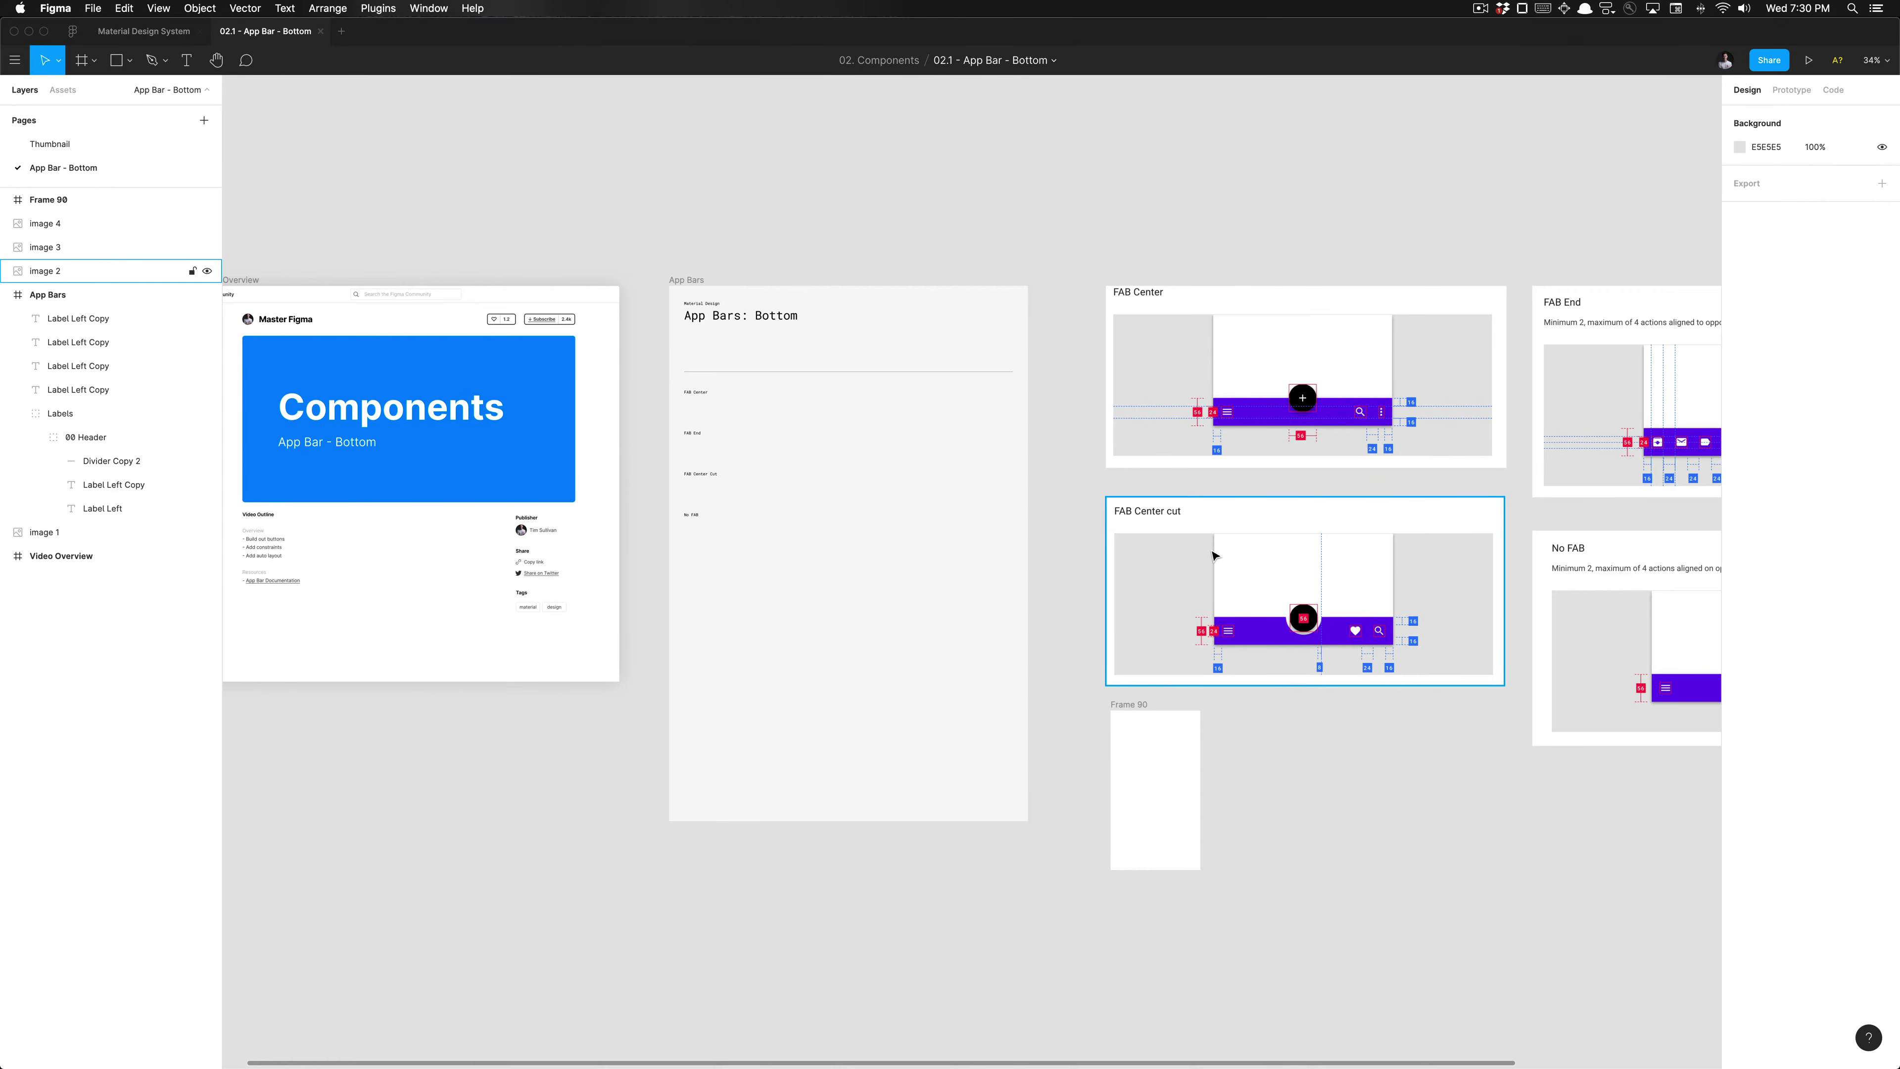
scroll(1122, 524, "right", 6)
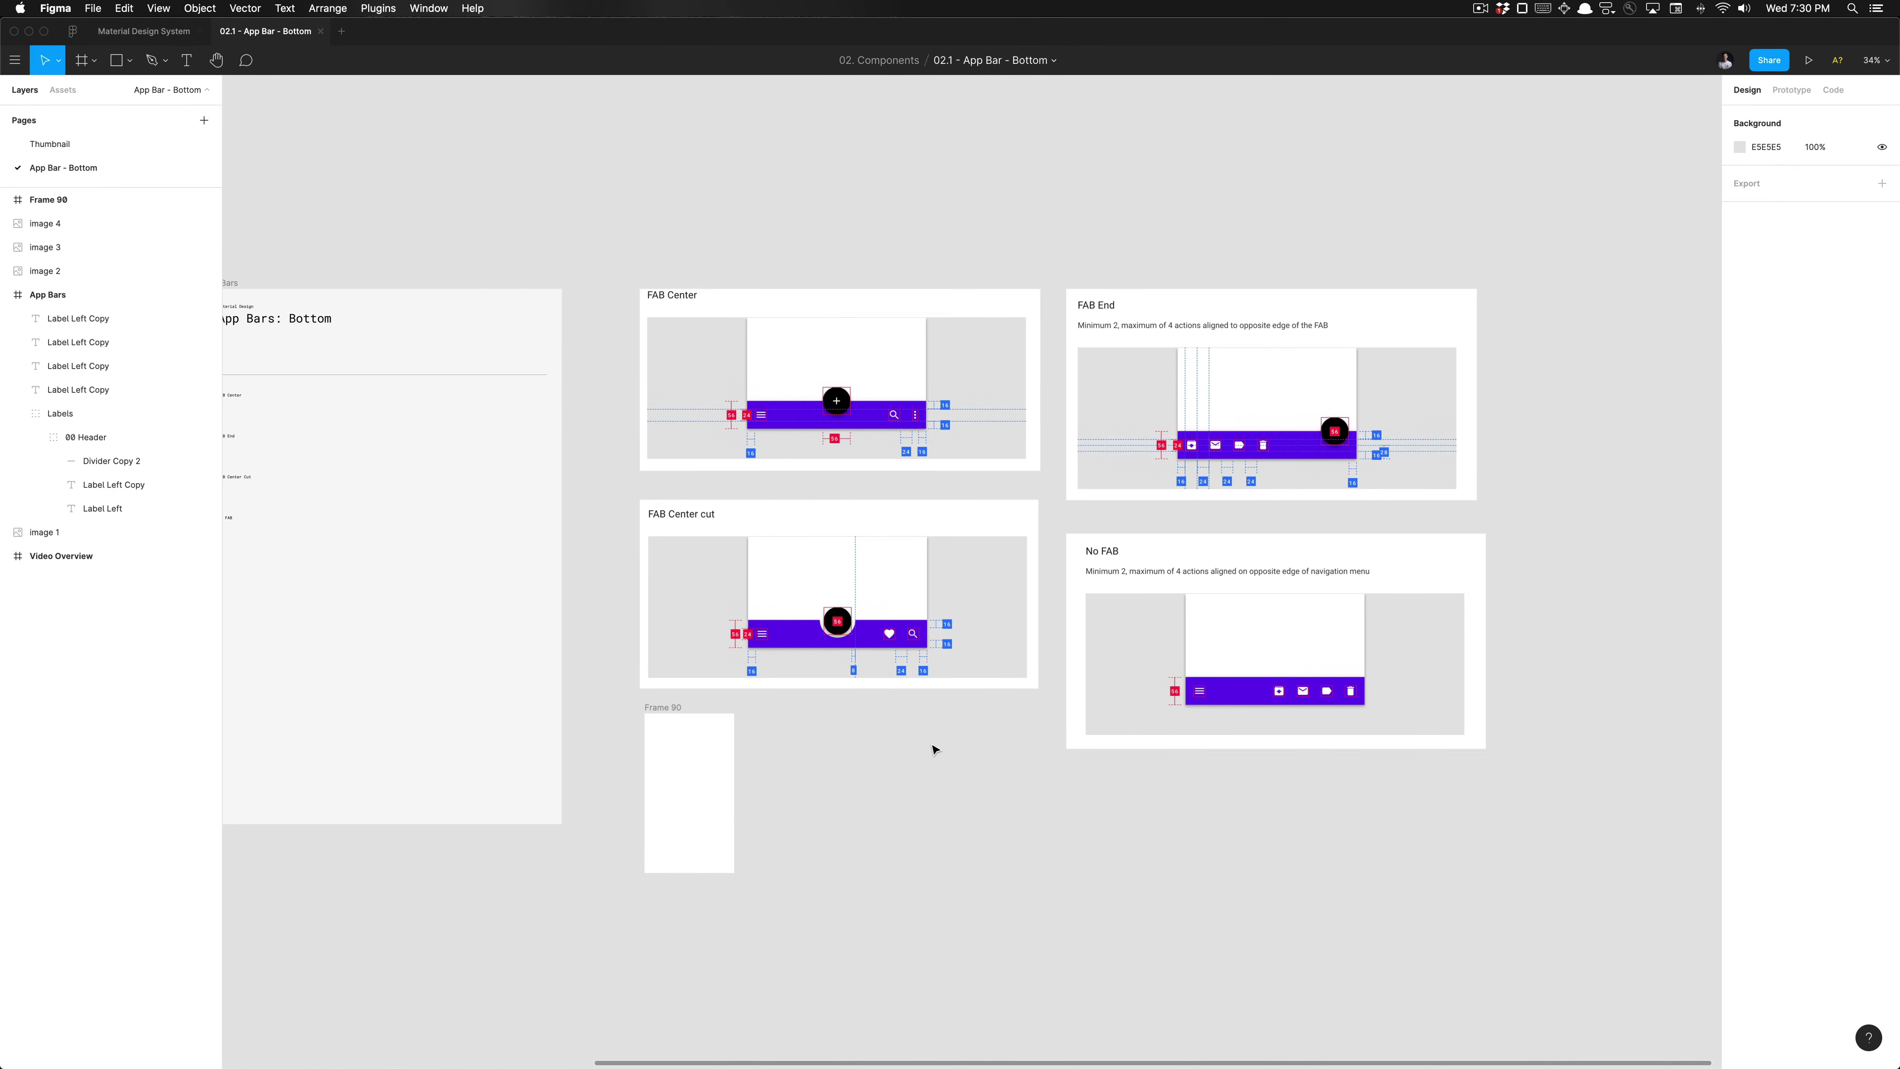
left_click(925, 375)
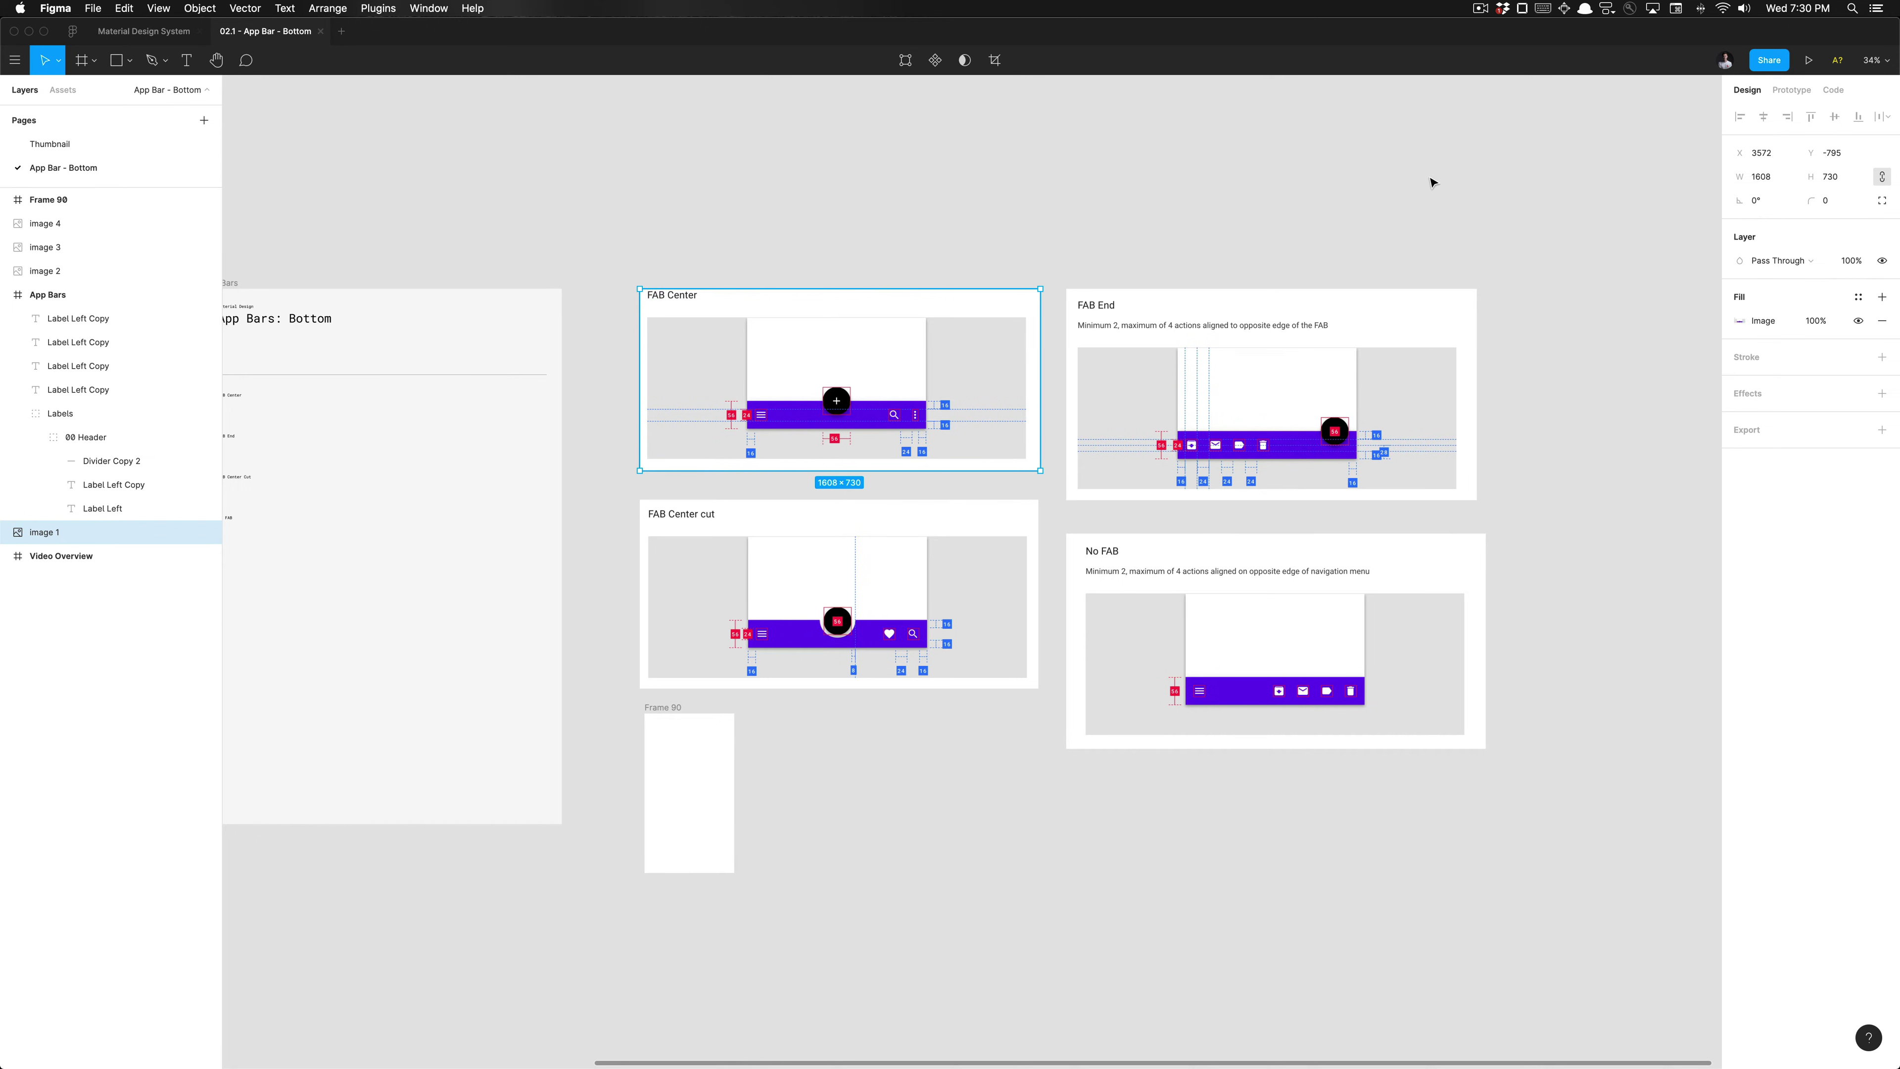
left_click_drag(1223, 213, 1375, 701)
left_click(1366, 844)
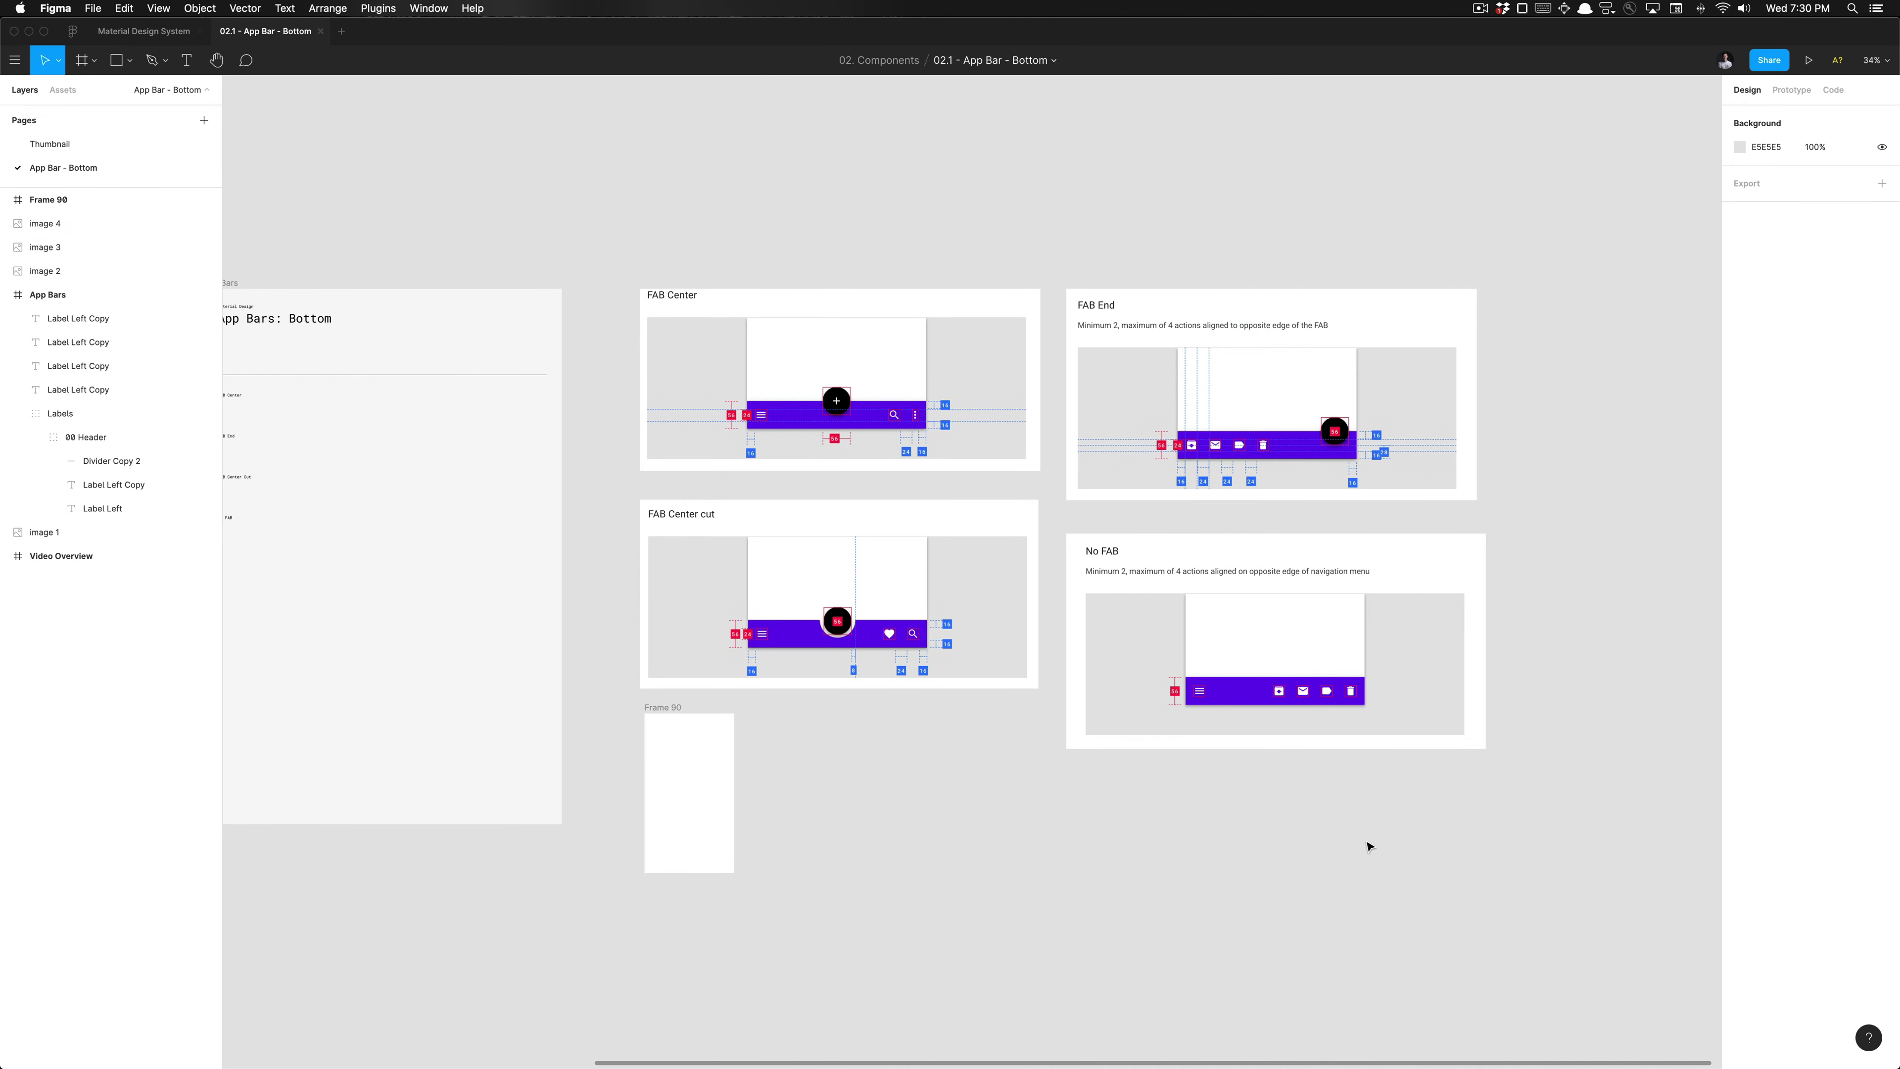
left_click(857, 441)
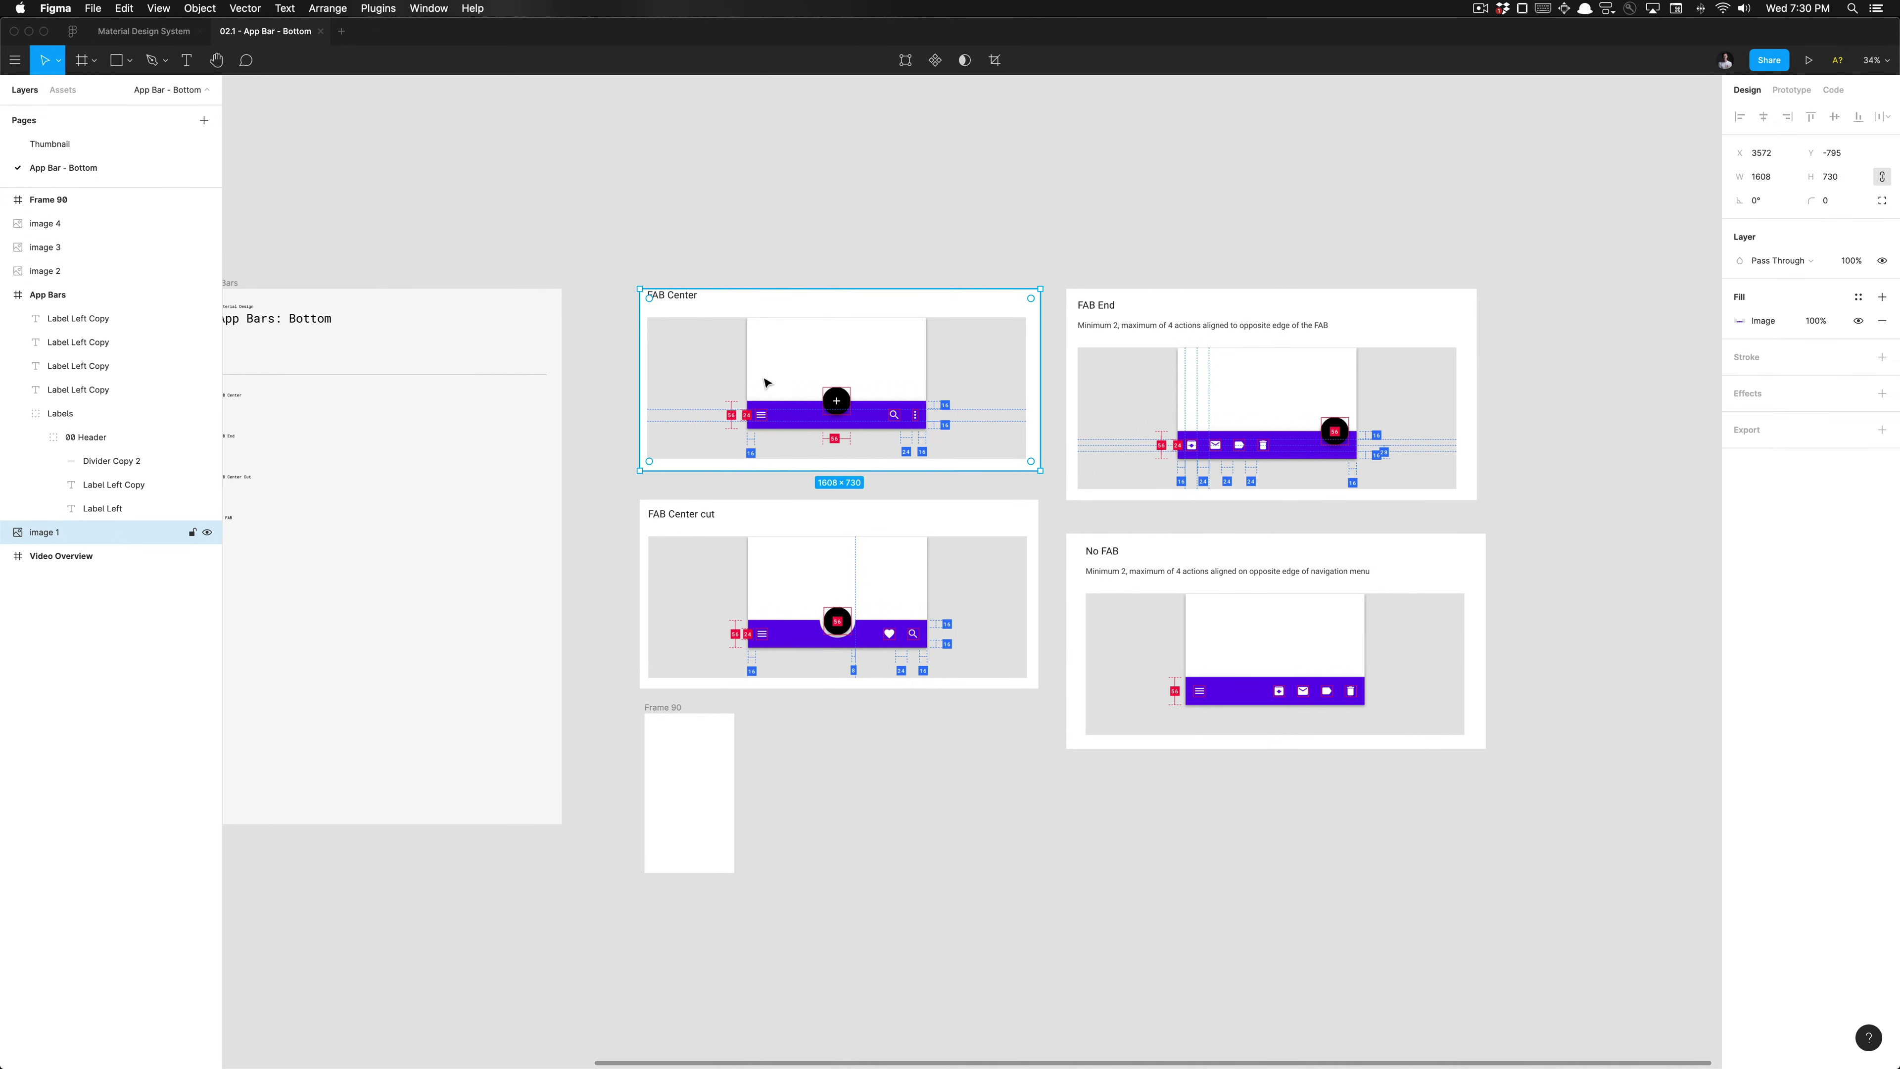
scroll(886, 395, "up", 5)
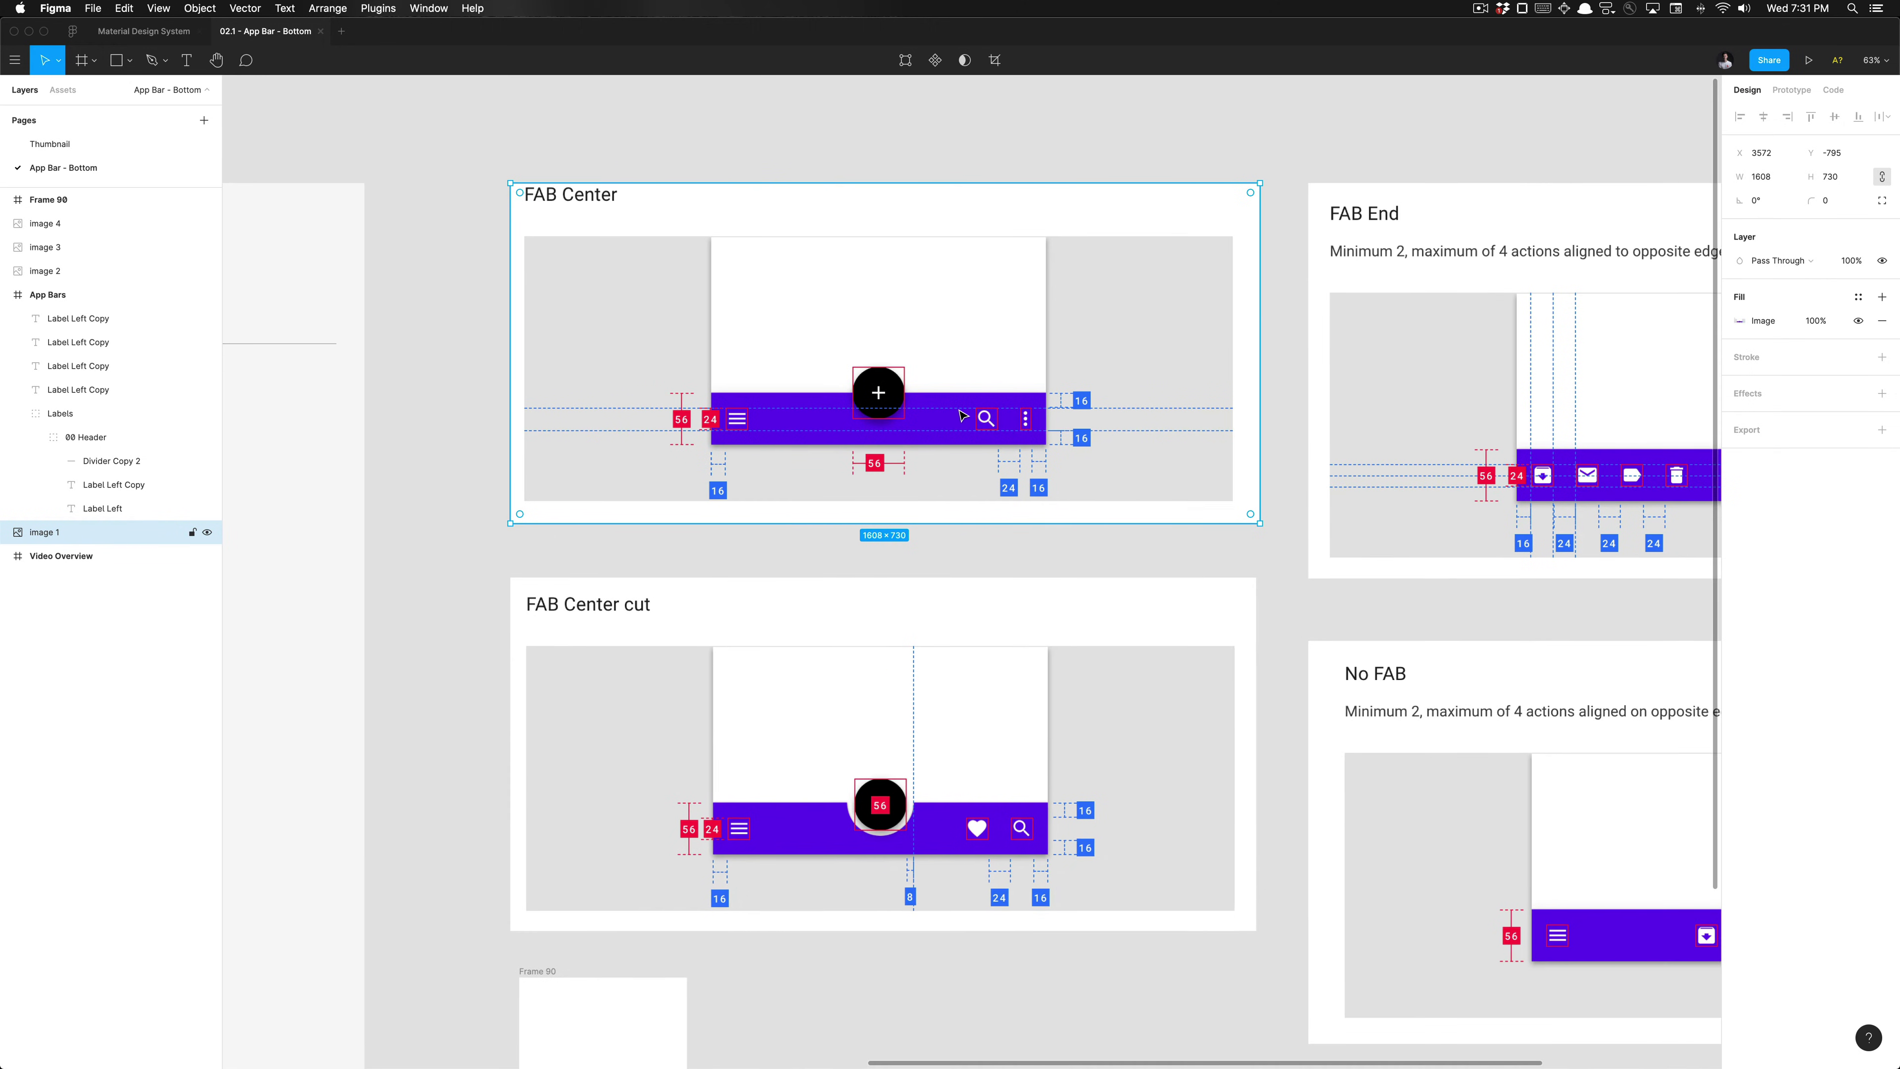
Step: Inspect the FAB End and No FAB reference images on the canvas
scroll(907, 501, "right", 5)
left_click(883, 599)
scroll(883, 602, "down", 5)
scroll(882, 666, "up", 3)
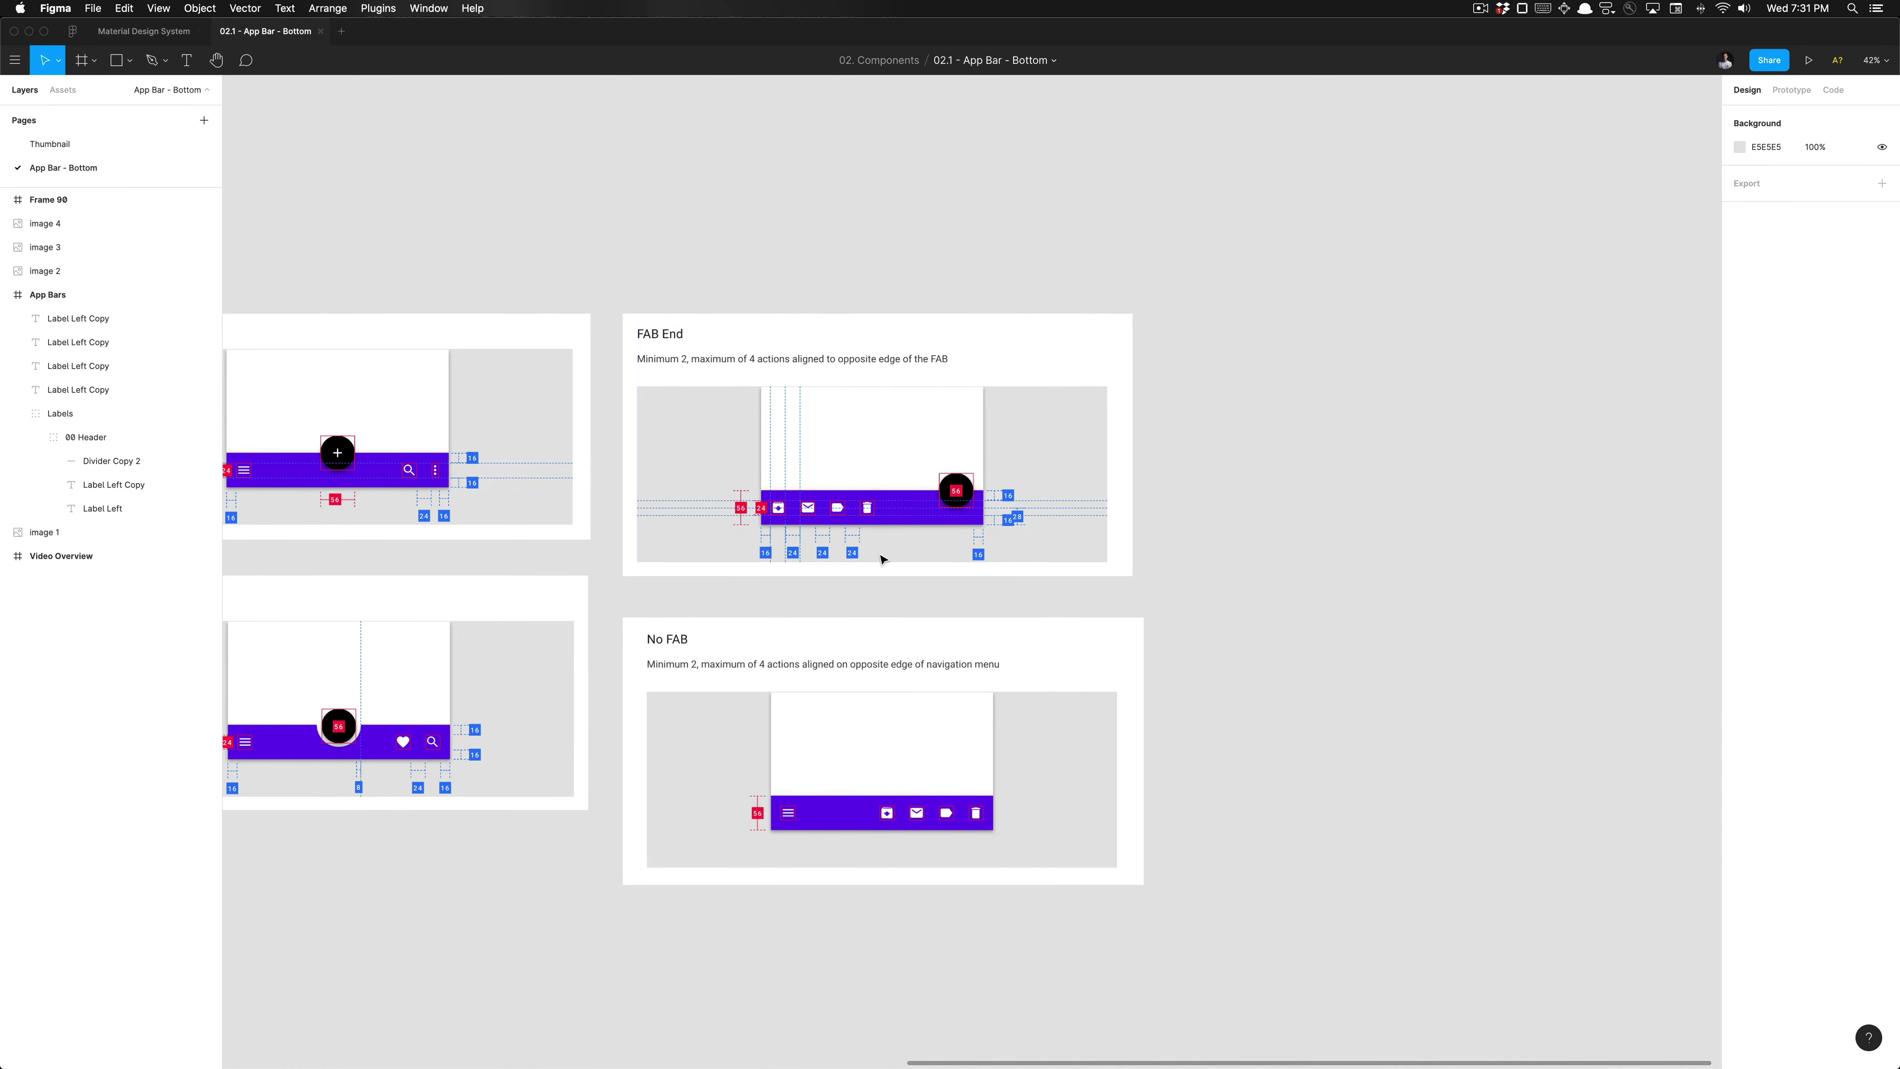
left_click(848, 438)
scroll(847, 577, "up", 5)
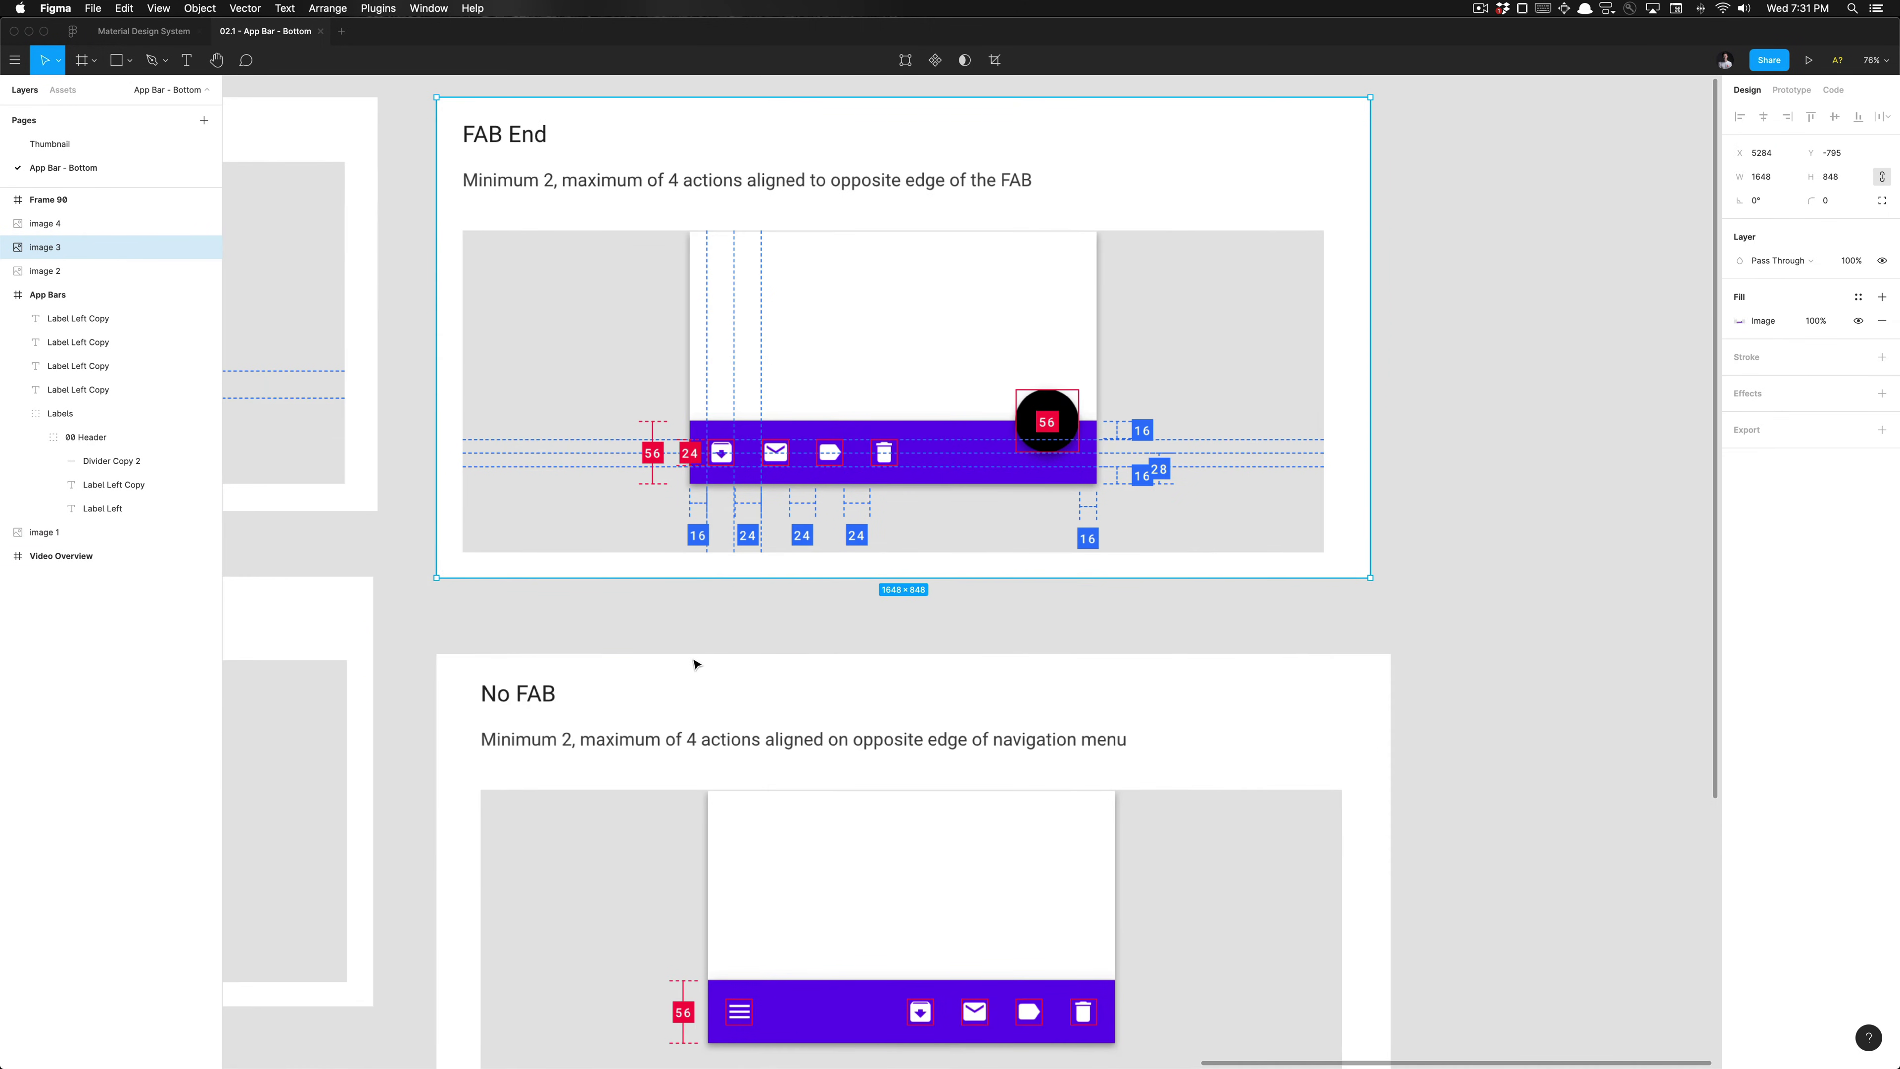
scroll(814, 464, "down", 5)
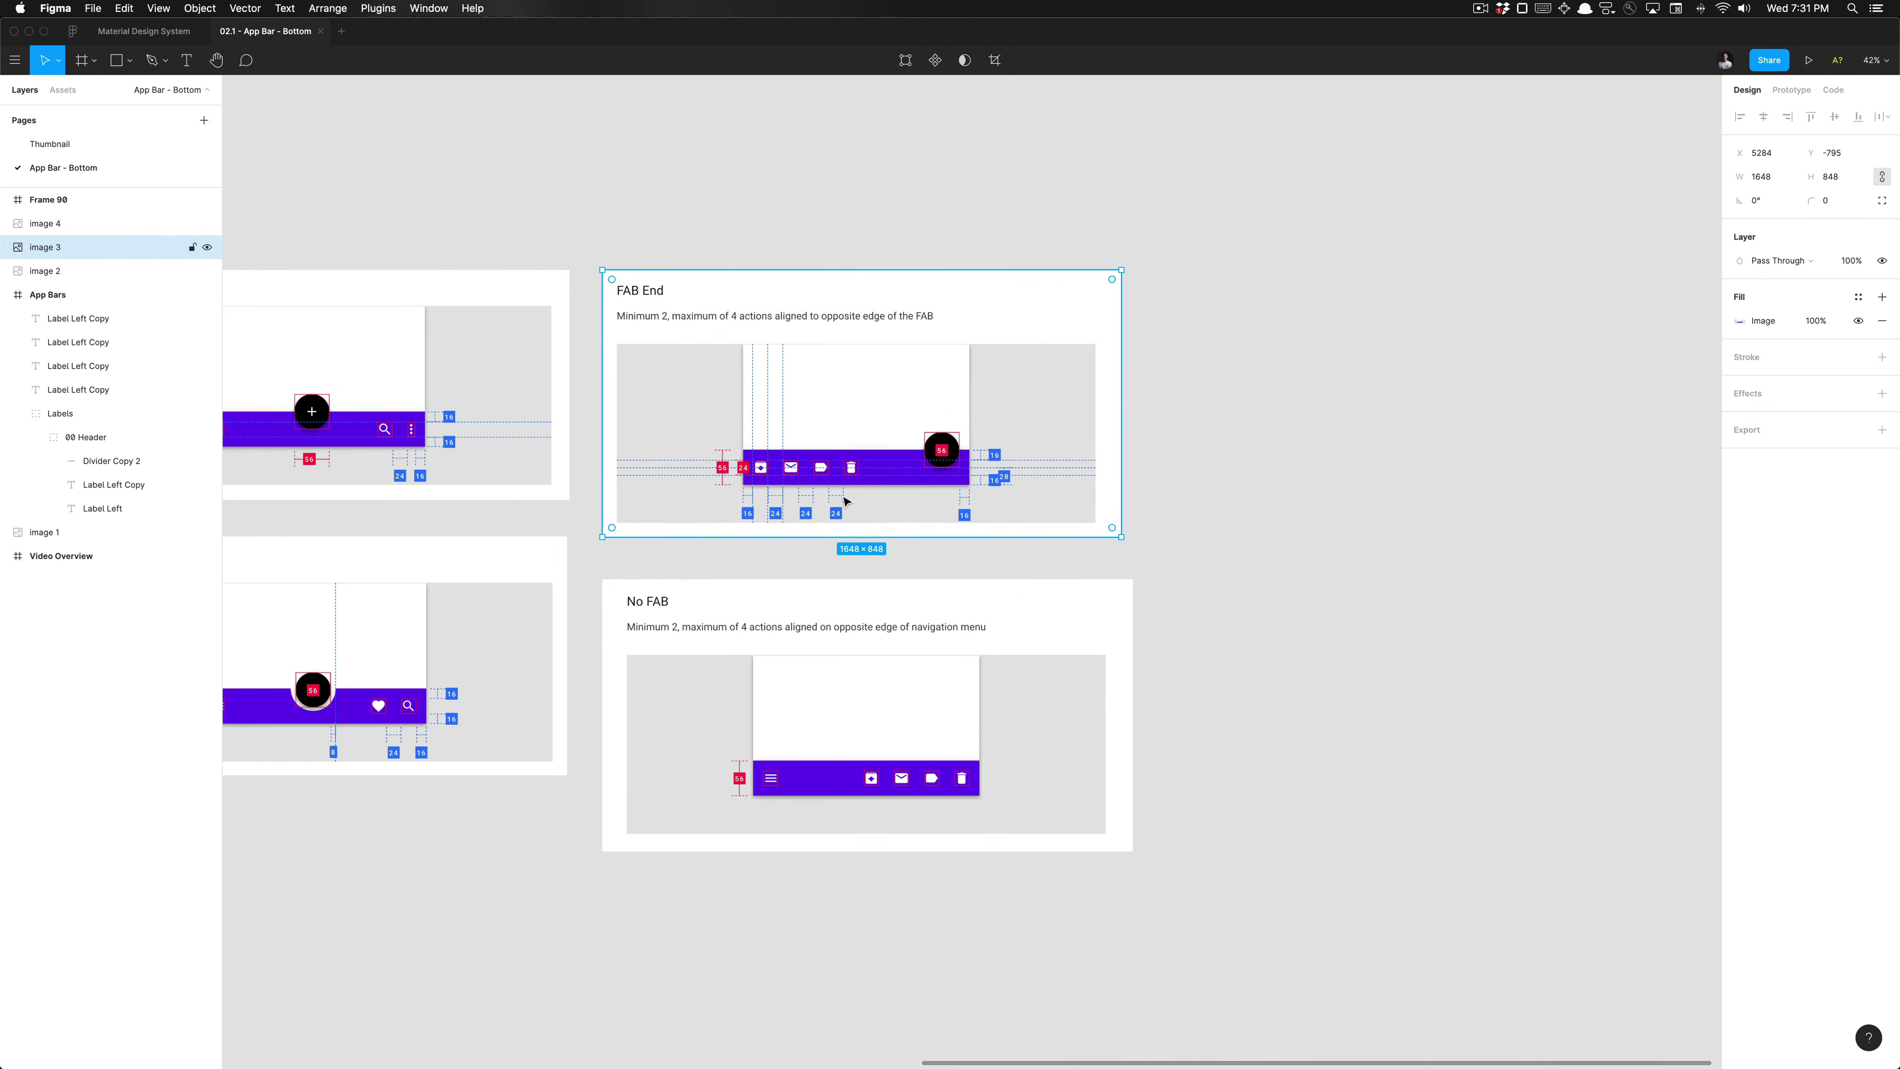
left_click(777, 738)
left_click(798, 569)
Step: Inspect the FAB Center cut reference image, focusing on the notch around the floating button
scroll(798, 571, "left", 8)
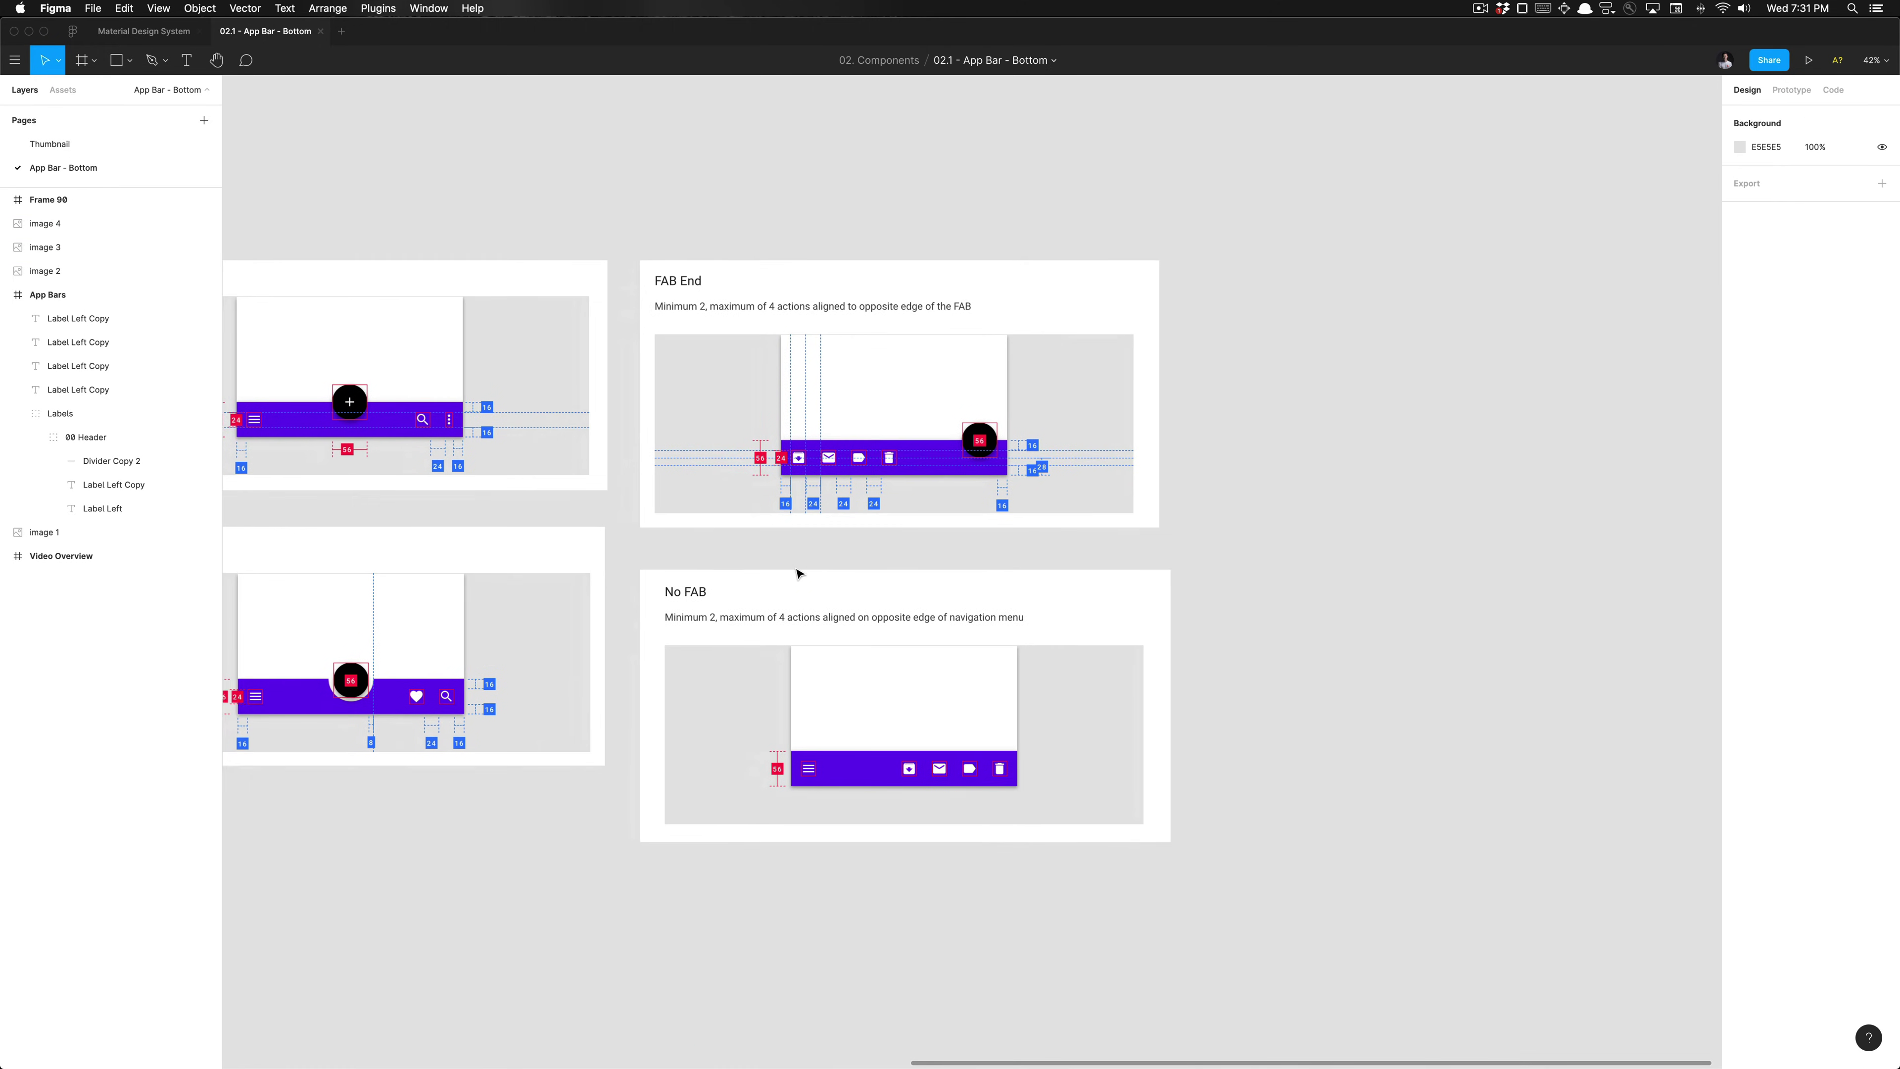
scroll(797, 573, "left", 5)
scroll(798, 576, "up", 2)
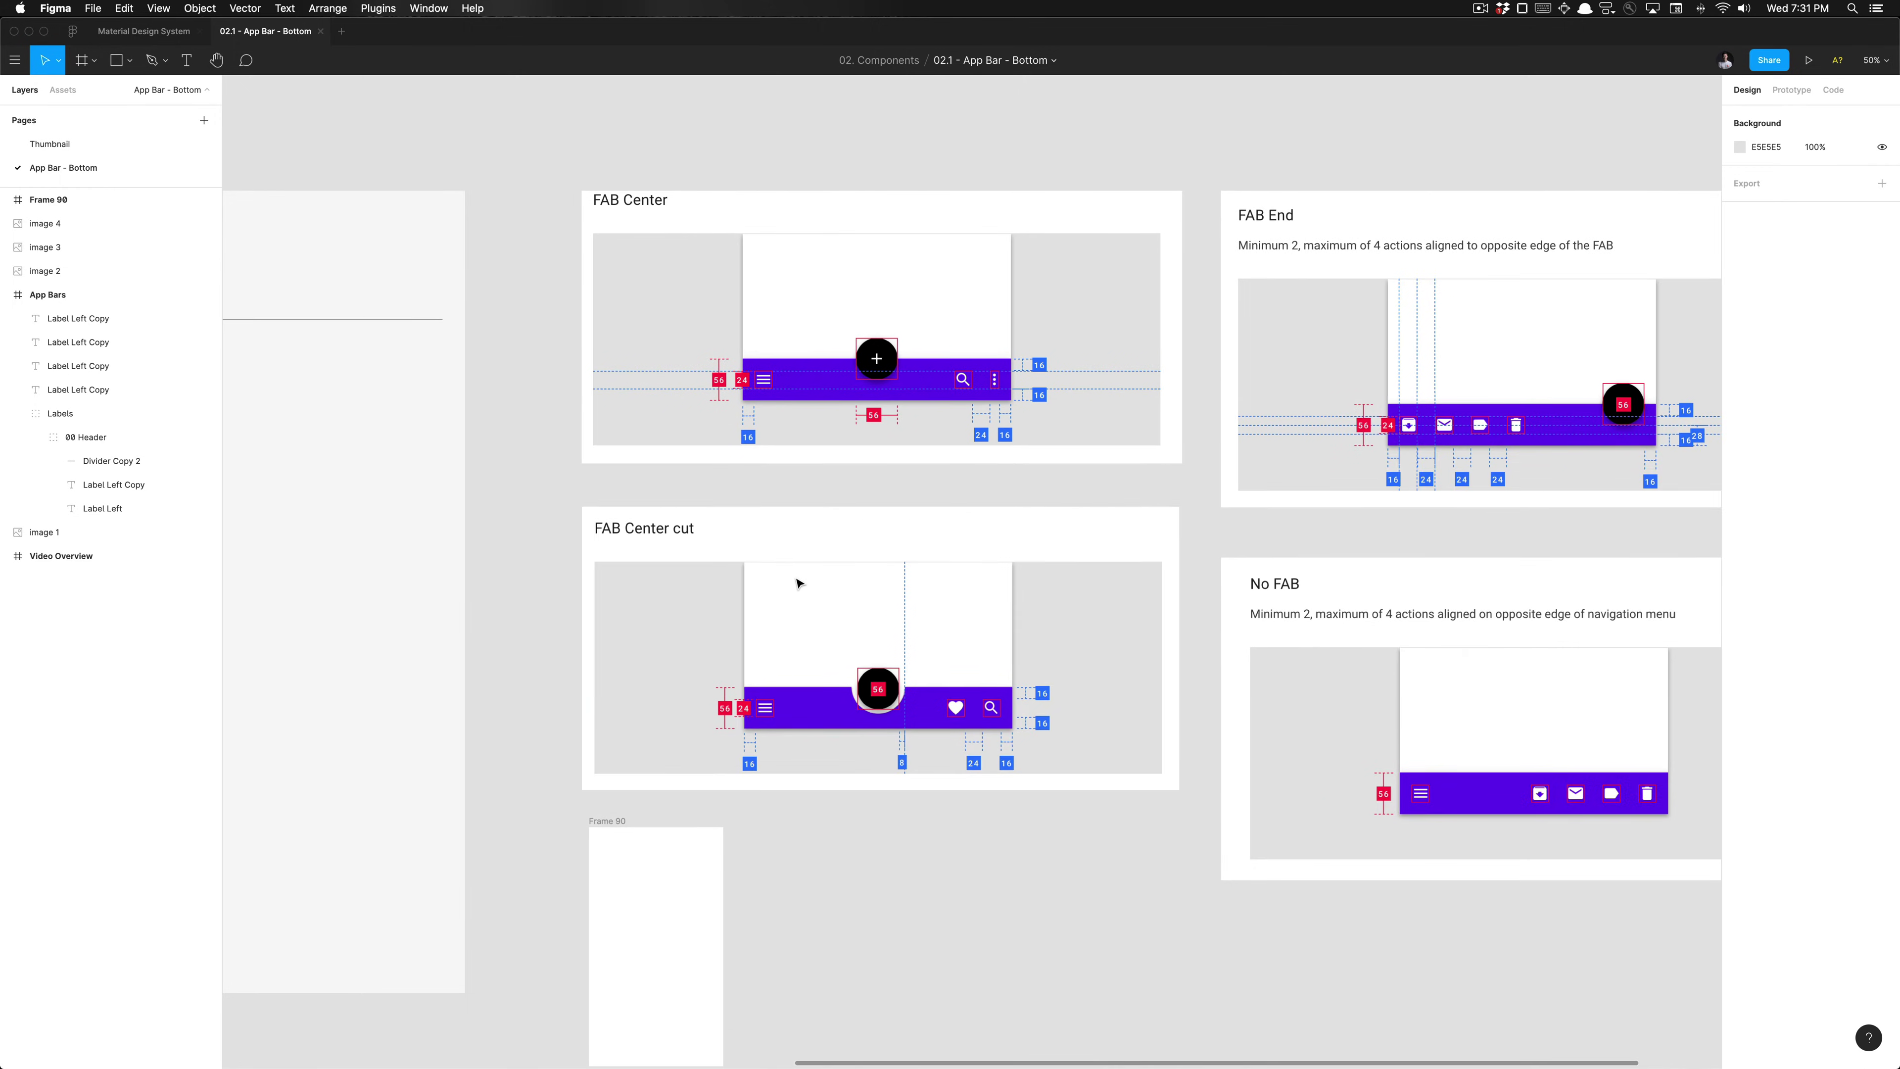
scroll(815, 614, "right", 1)
scroll(823, 655, "right", 1)
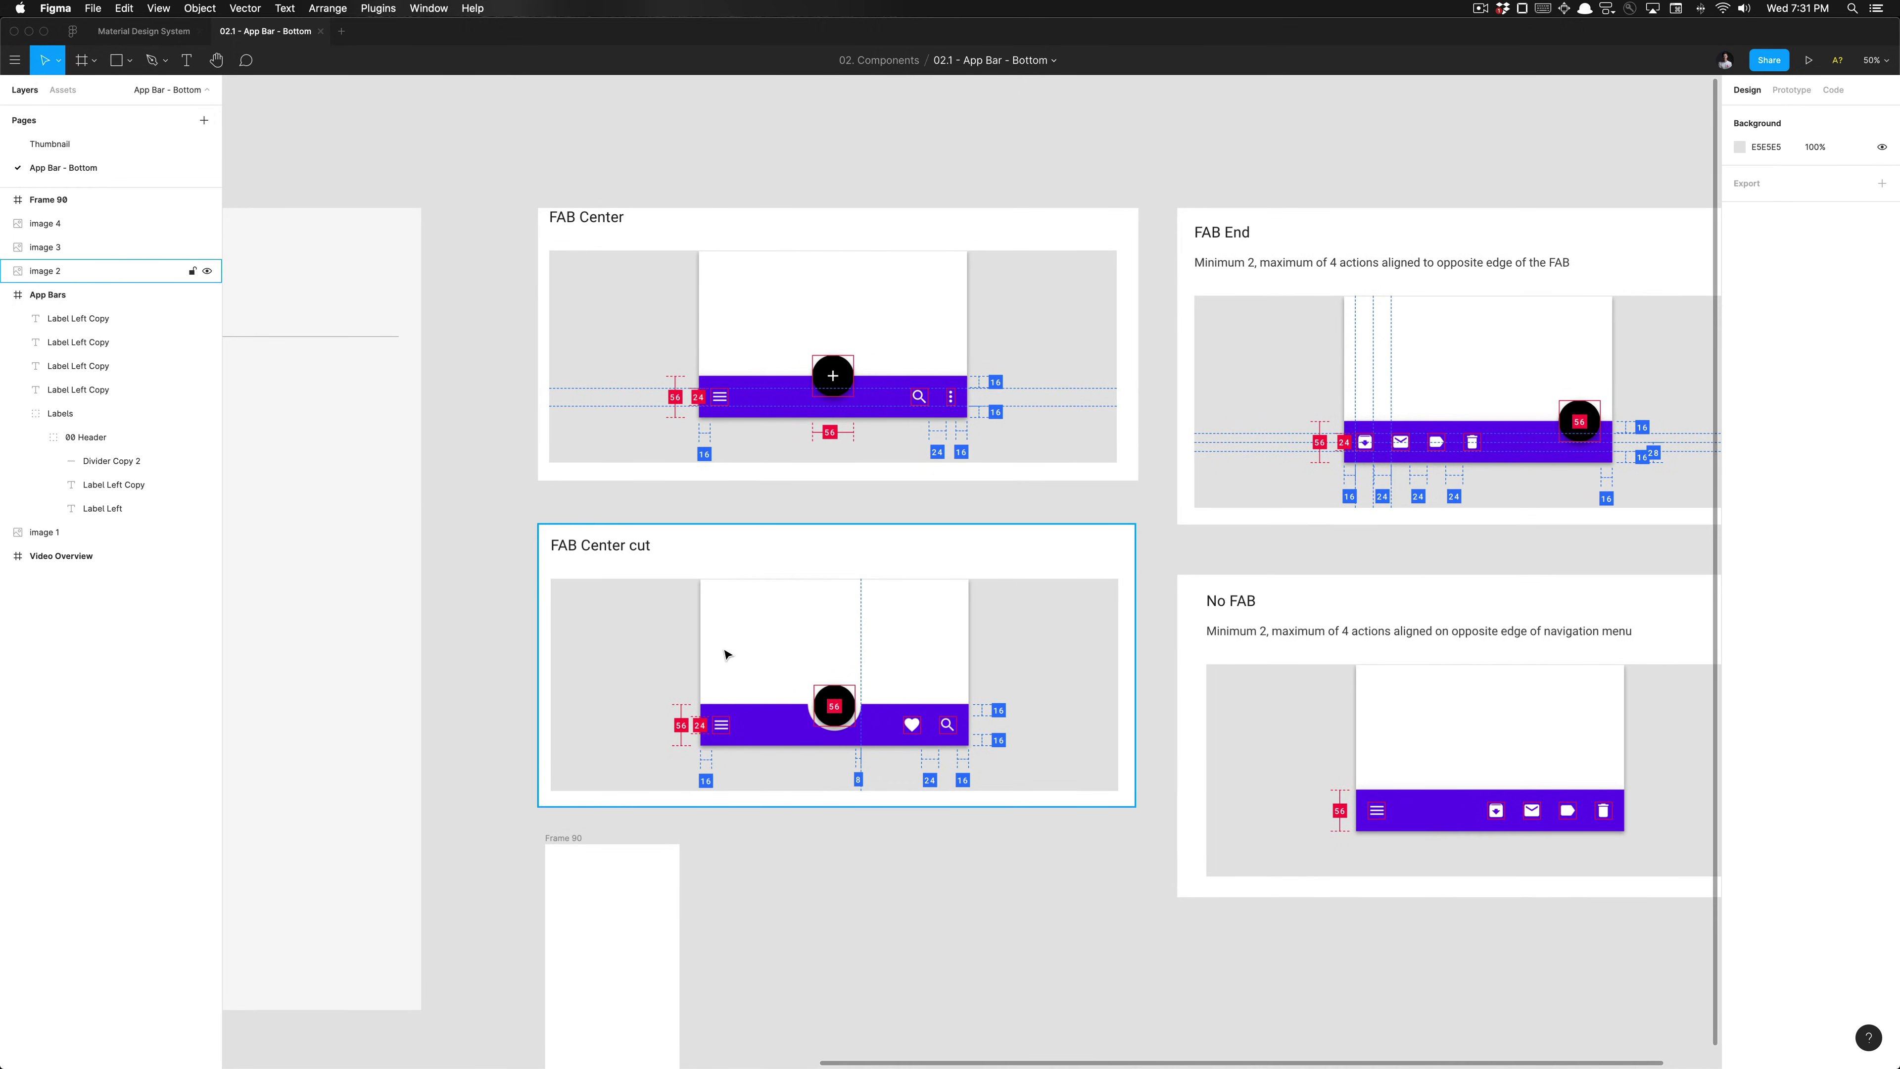
left_click(725, 655)
scroll(730, 654, "up", 2)
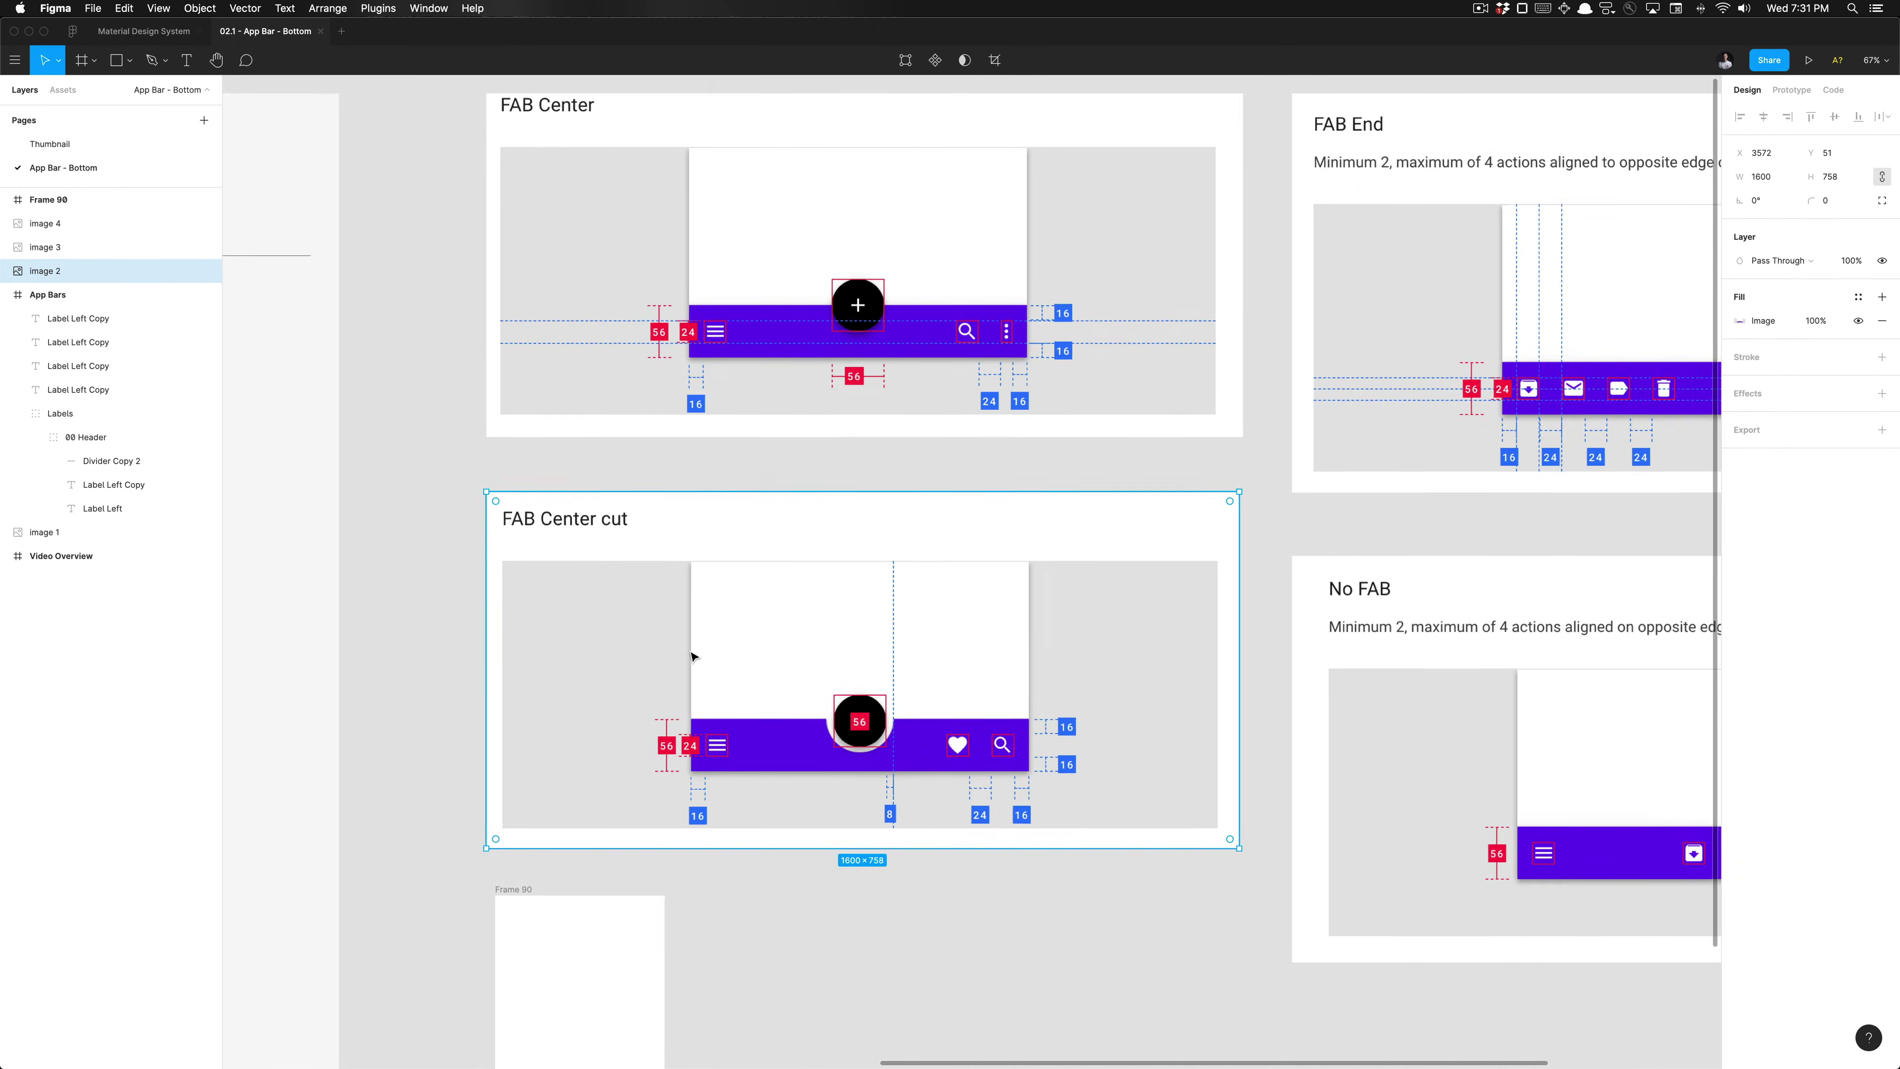
scroll(692, 656, "up", 1)
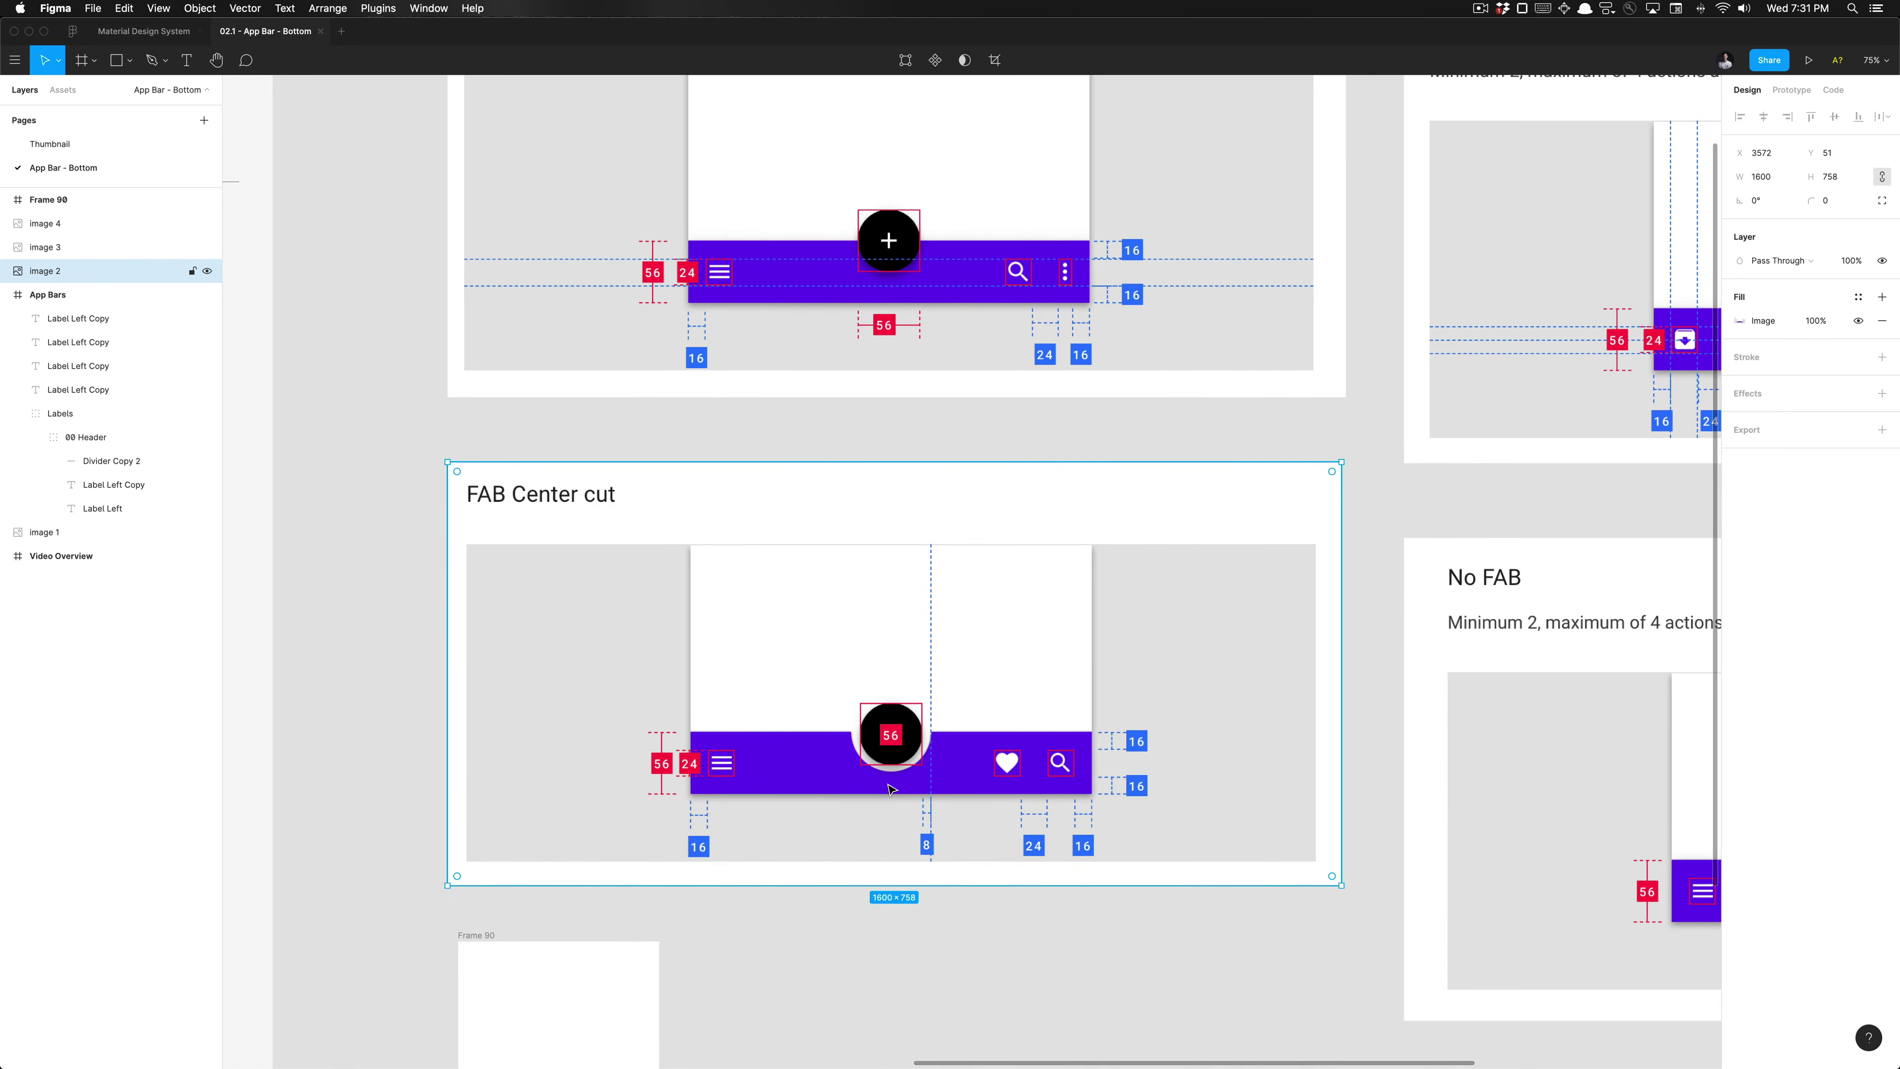
scroll(890, 788, "down", 3)
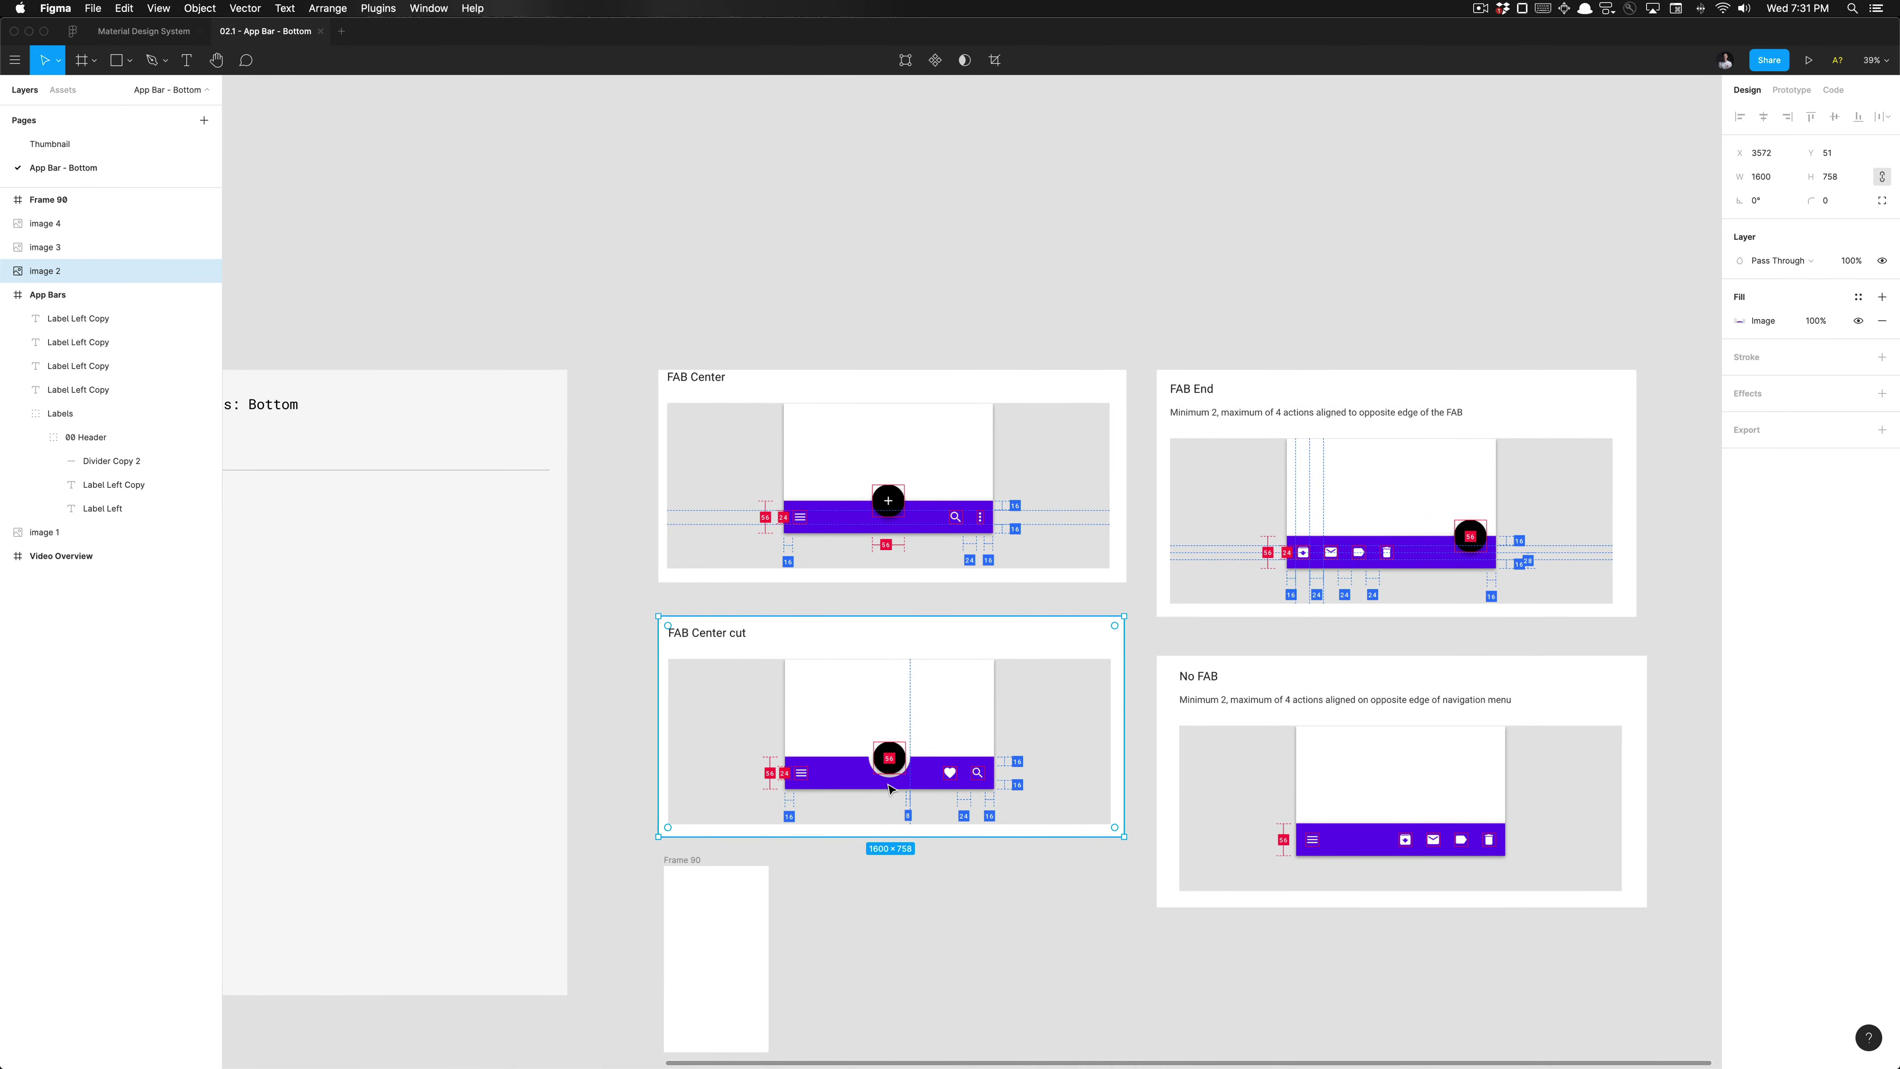
scroll(890, 788, "down", 3)
left_click(868, 872)
left_click(946, 851)
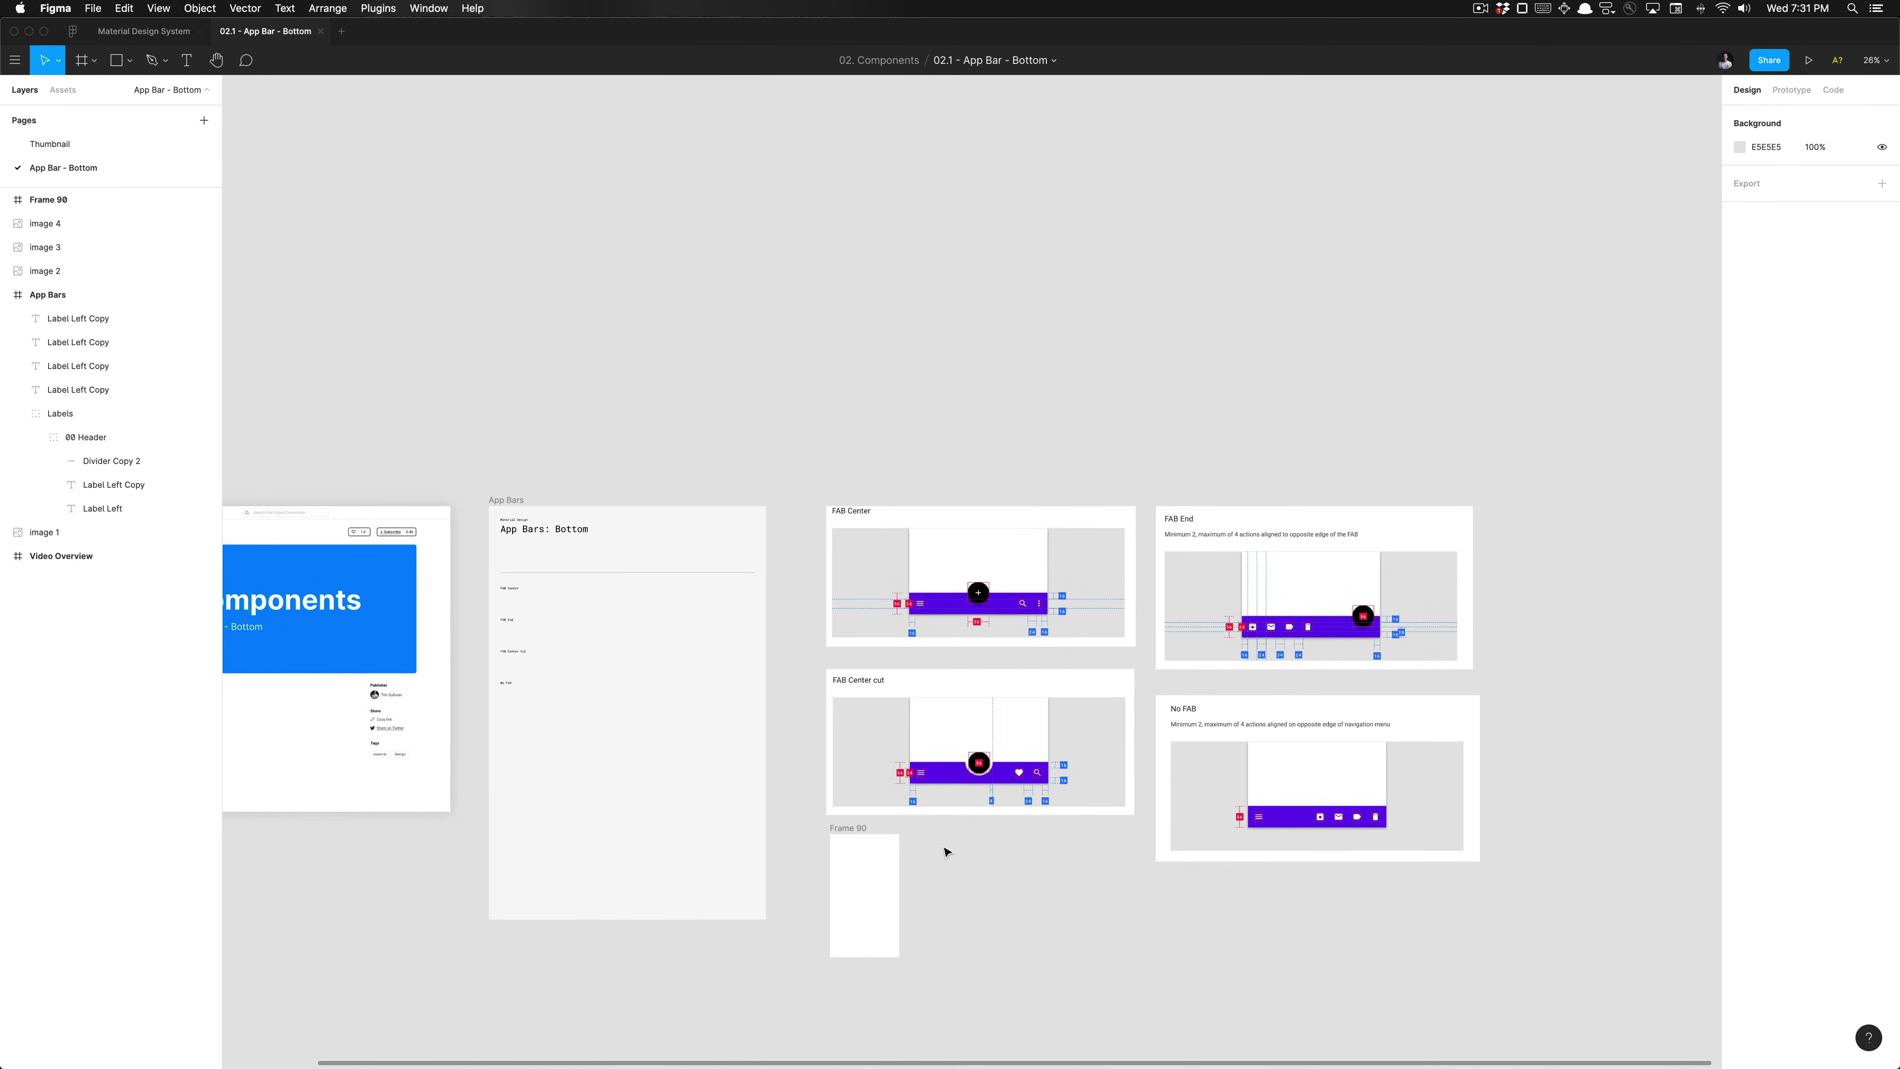
scroll(799, 834, "up", 4)
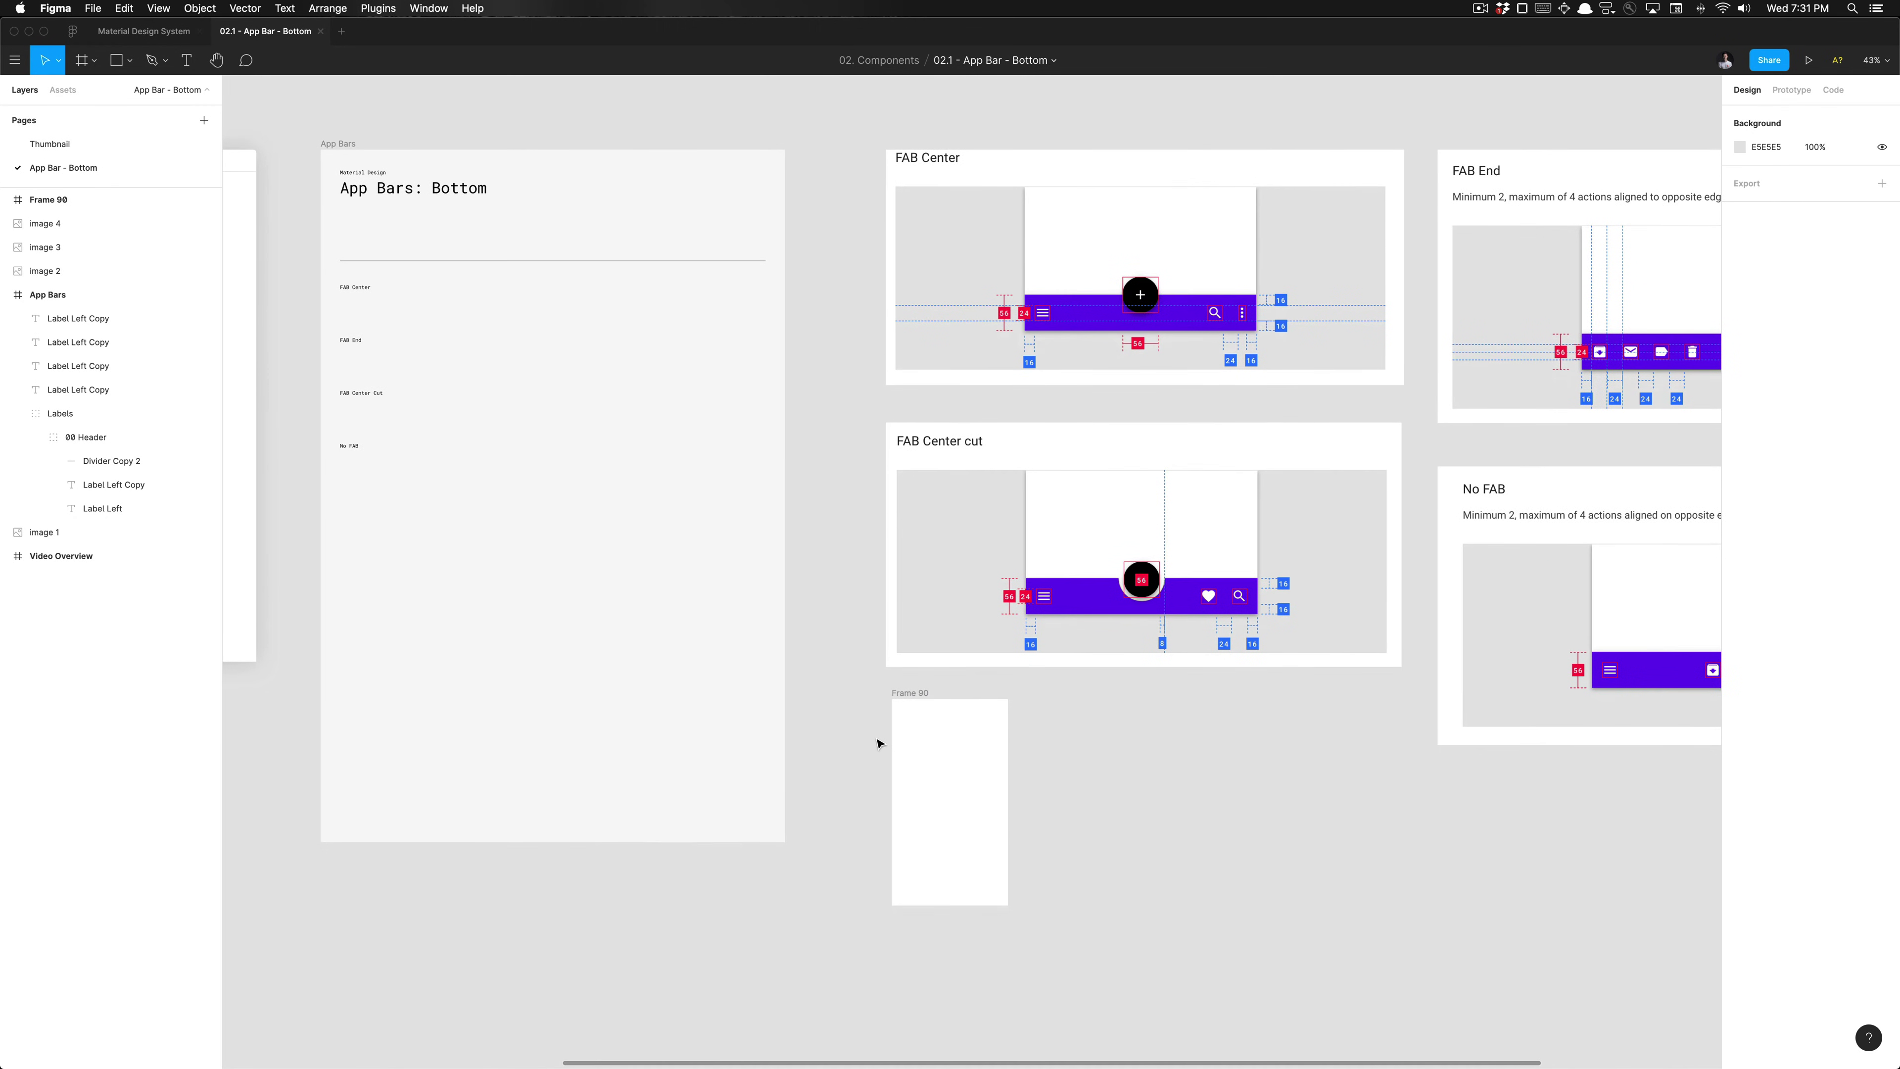
left_click(982, 712)
left_click(1092, 750)
scroll(1051, 762, "right", 1)
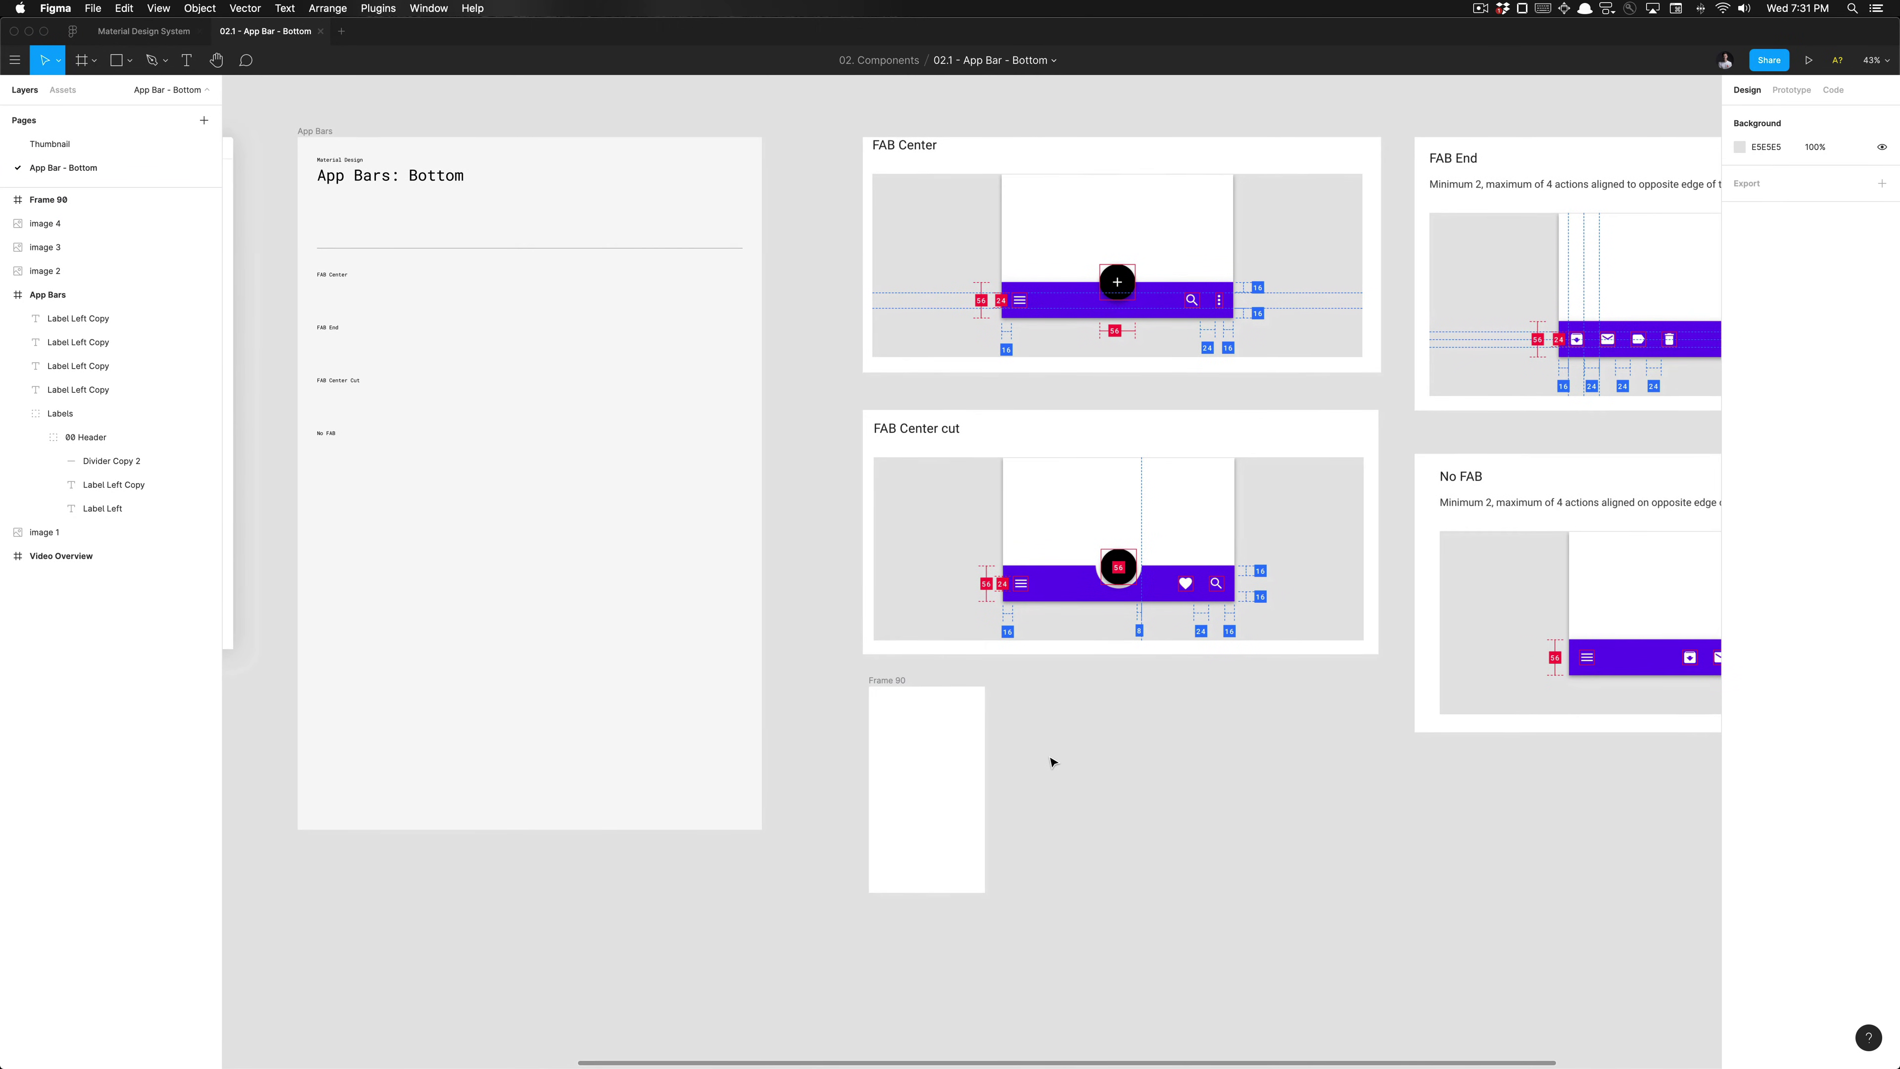
left_click(1037, 278)
left_click(848, 215)
left_click(1095, 155)
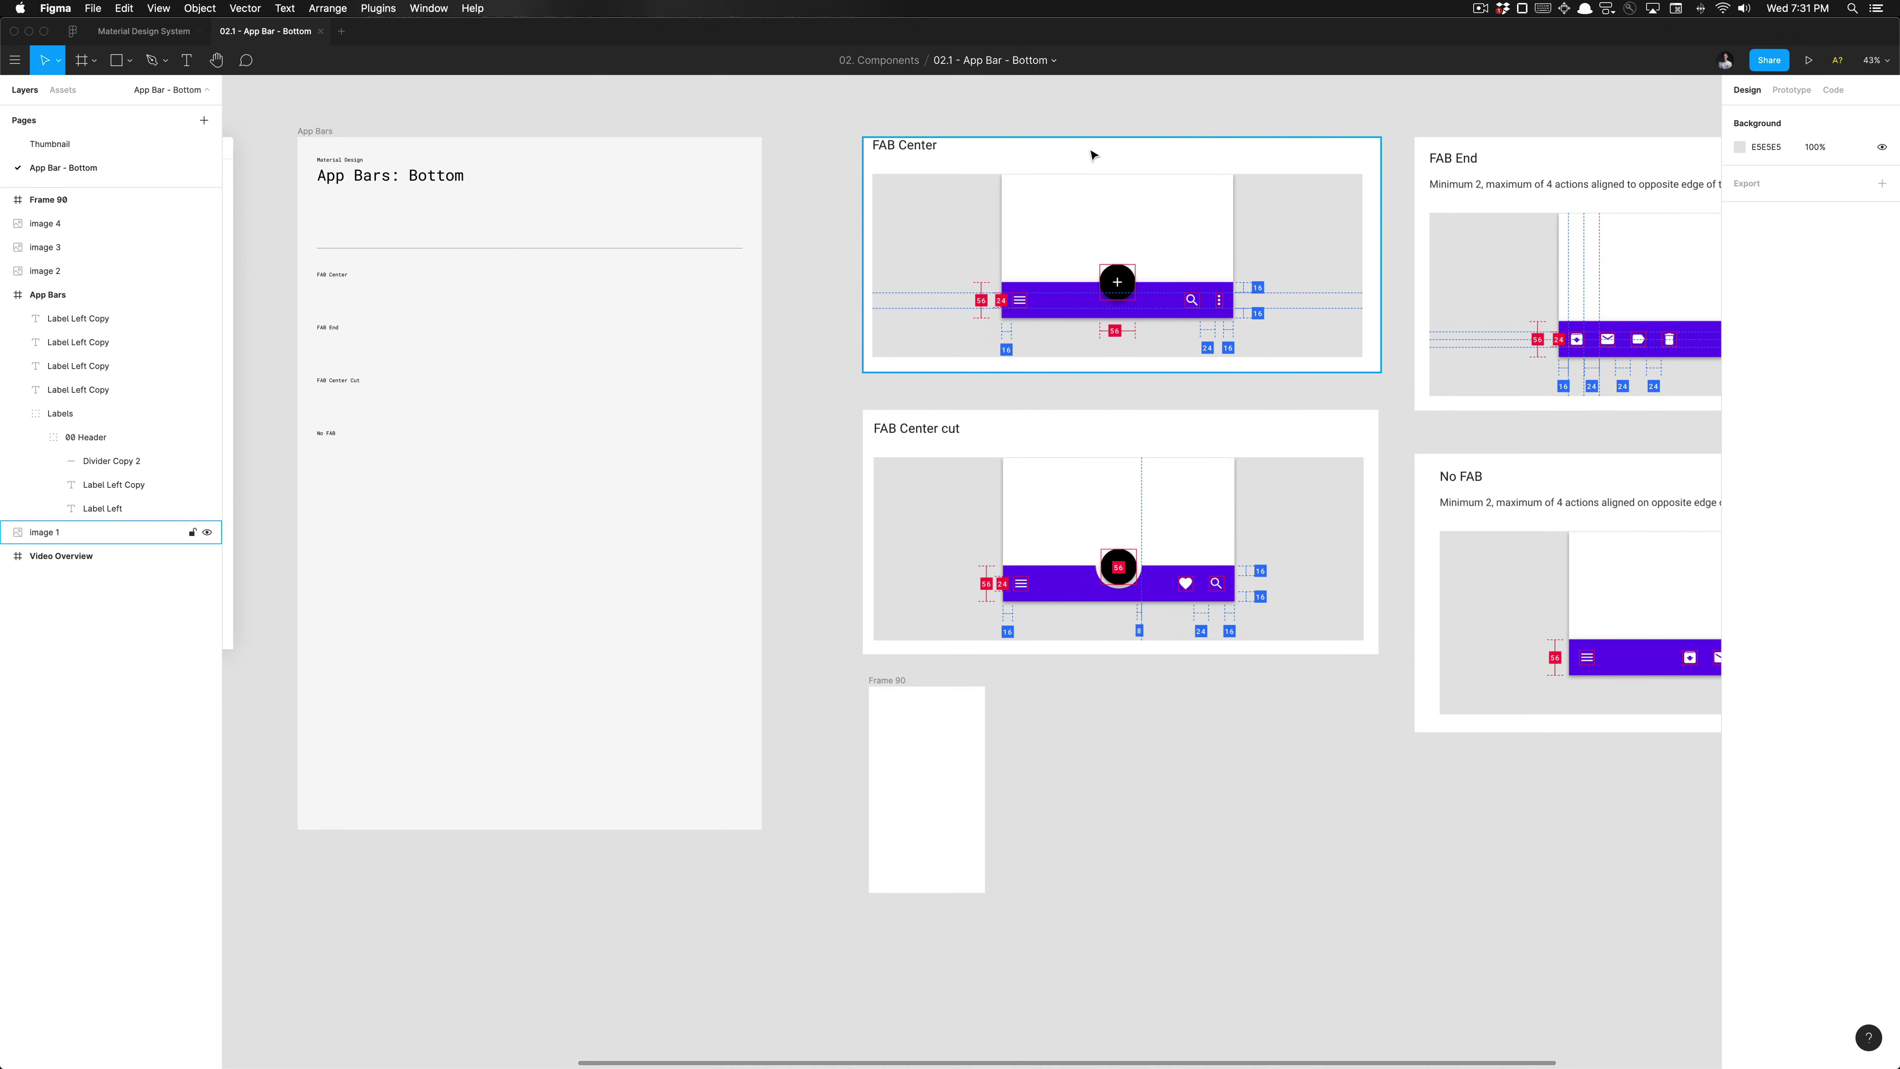
left_click(836, 901)
Step: Check the device presets for the blank frame below the FAB Center cut reference, keeping Android 360×640
left_click(873, 866)
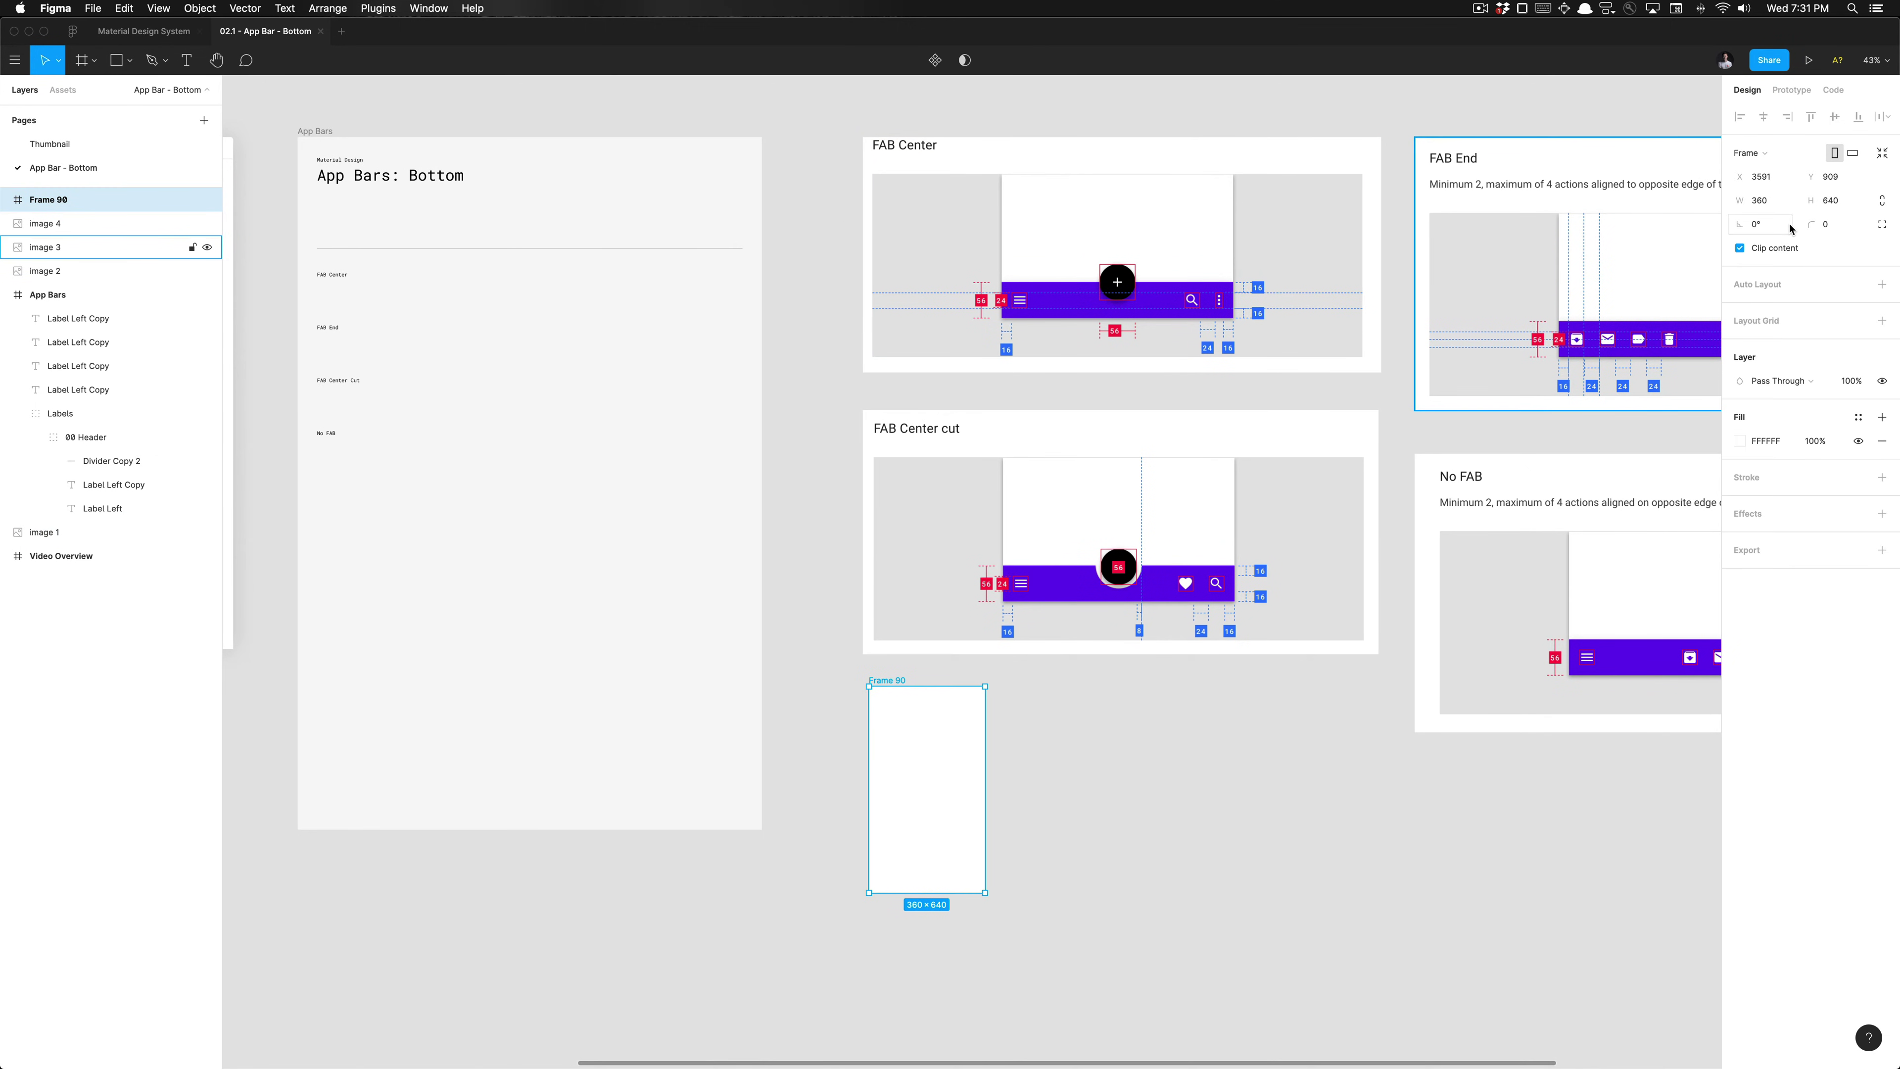
left_click(1767, 153)
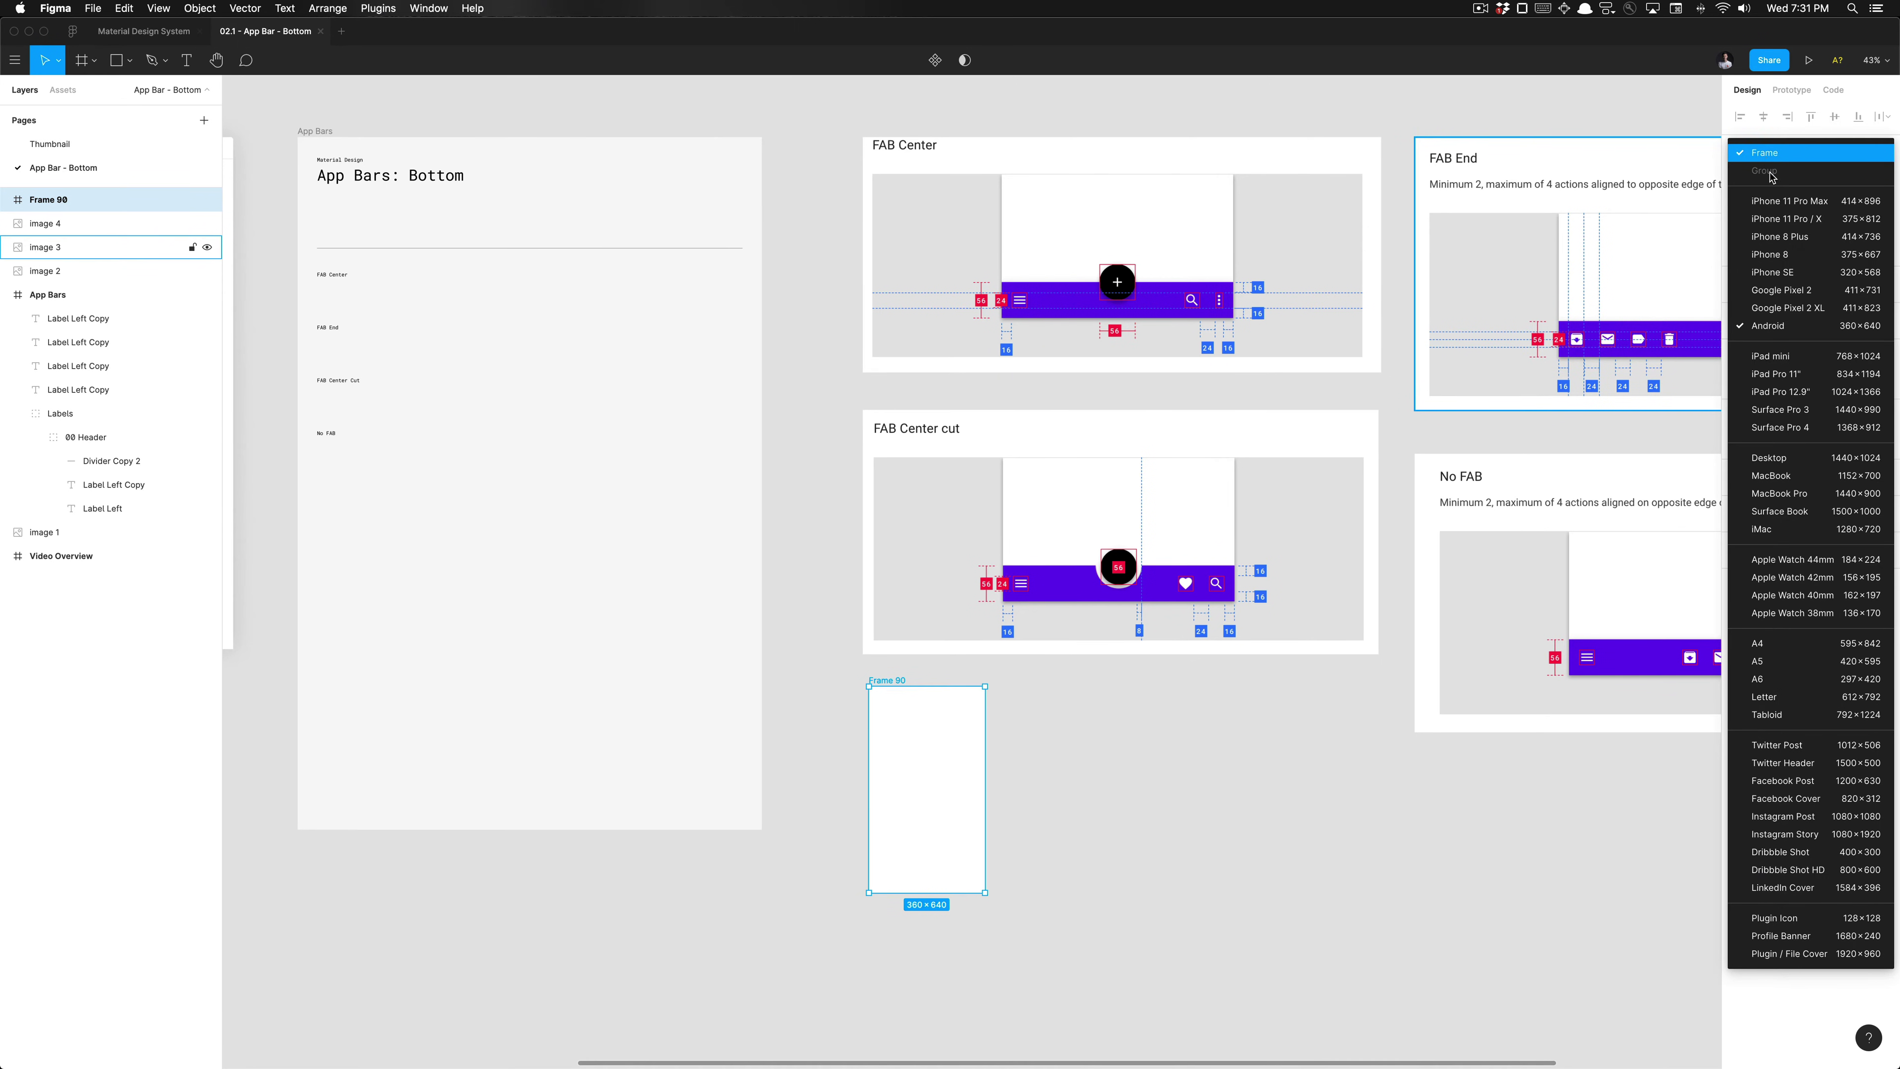
left_click(1770, 324)
left_click(1746, 152)
left_click(1850, 326)
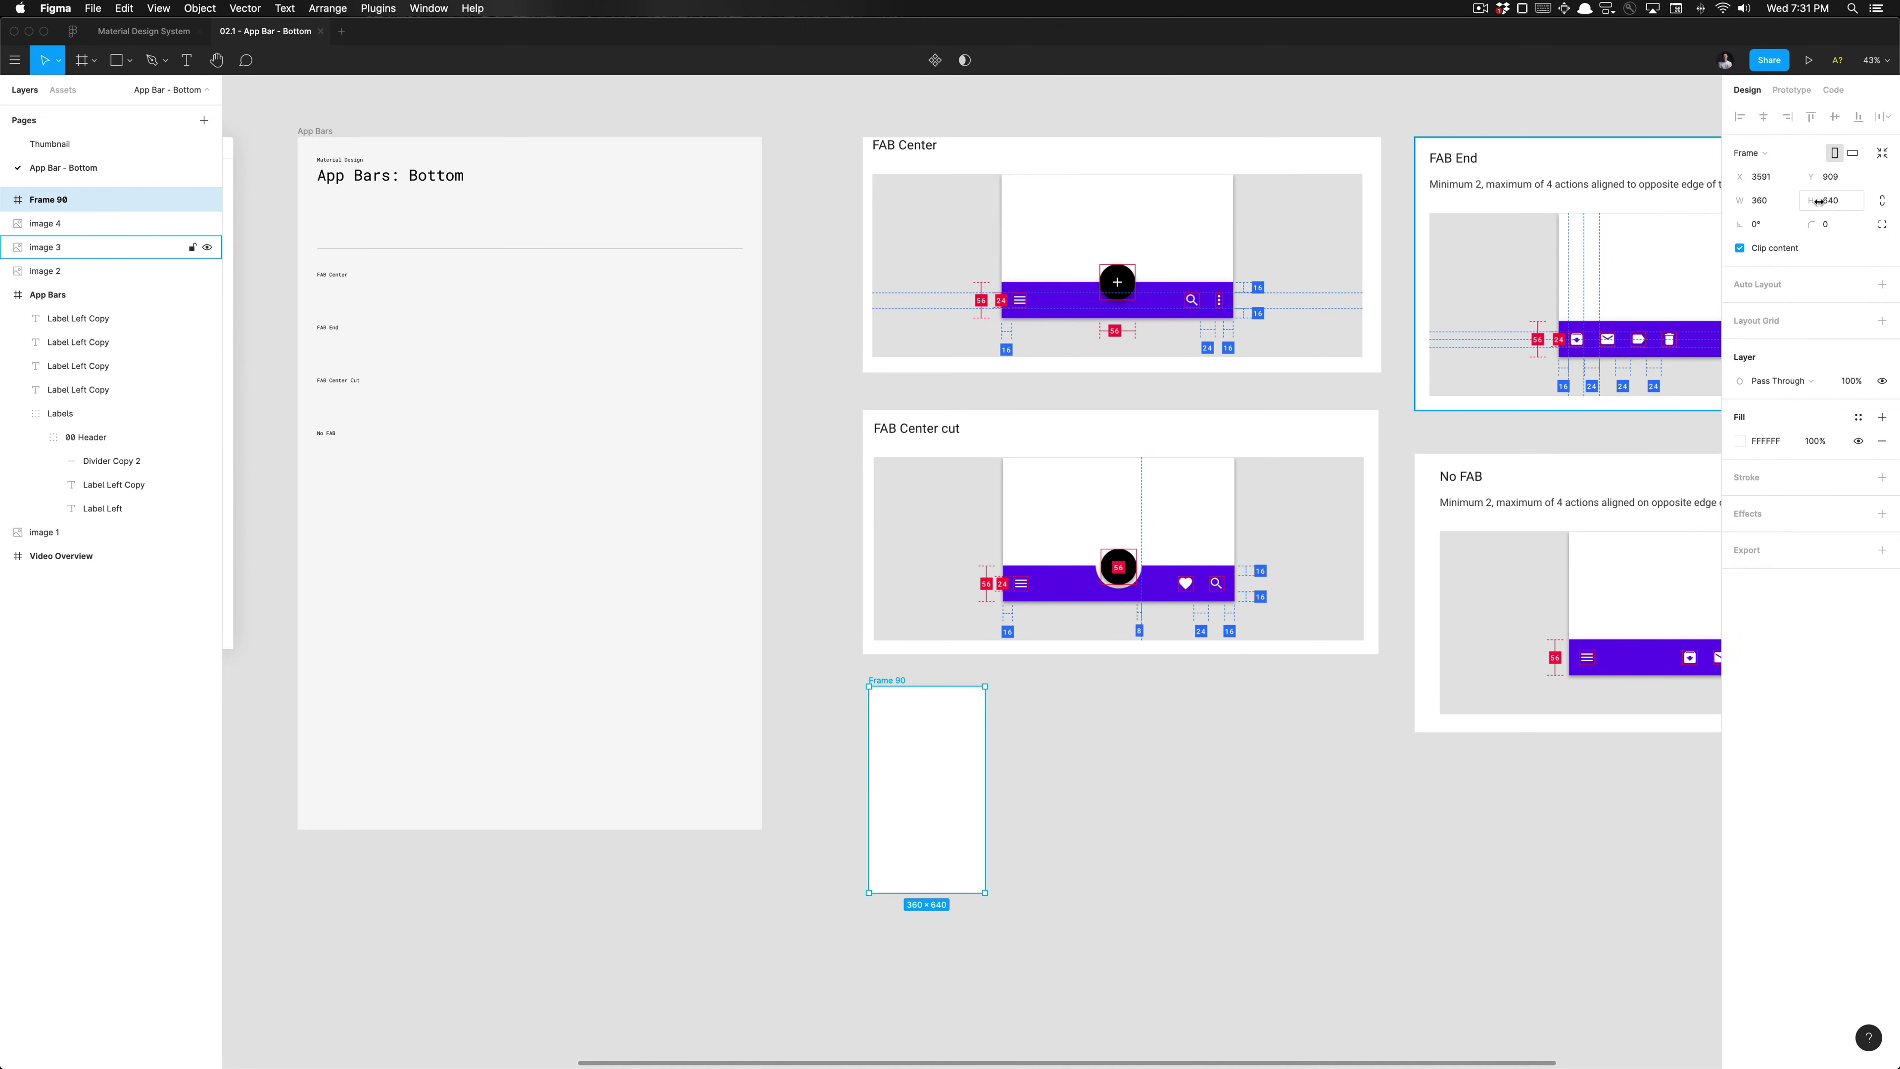
left_click(1314, 758)
scroll(1314, 758, "right", 2)
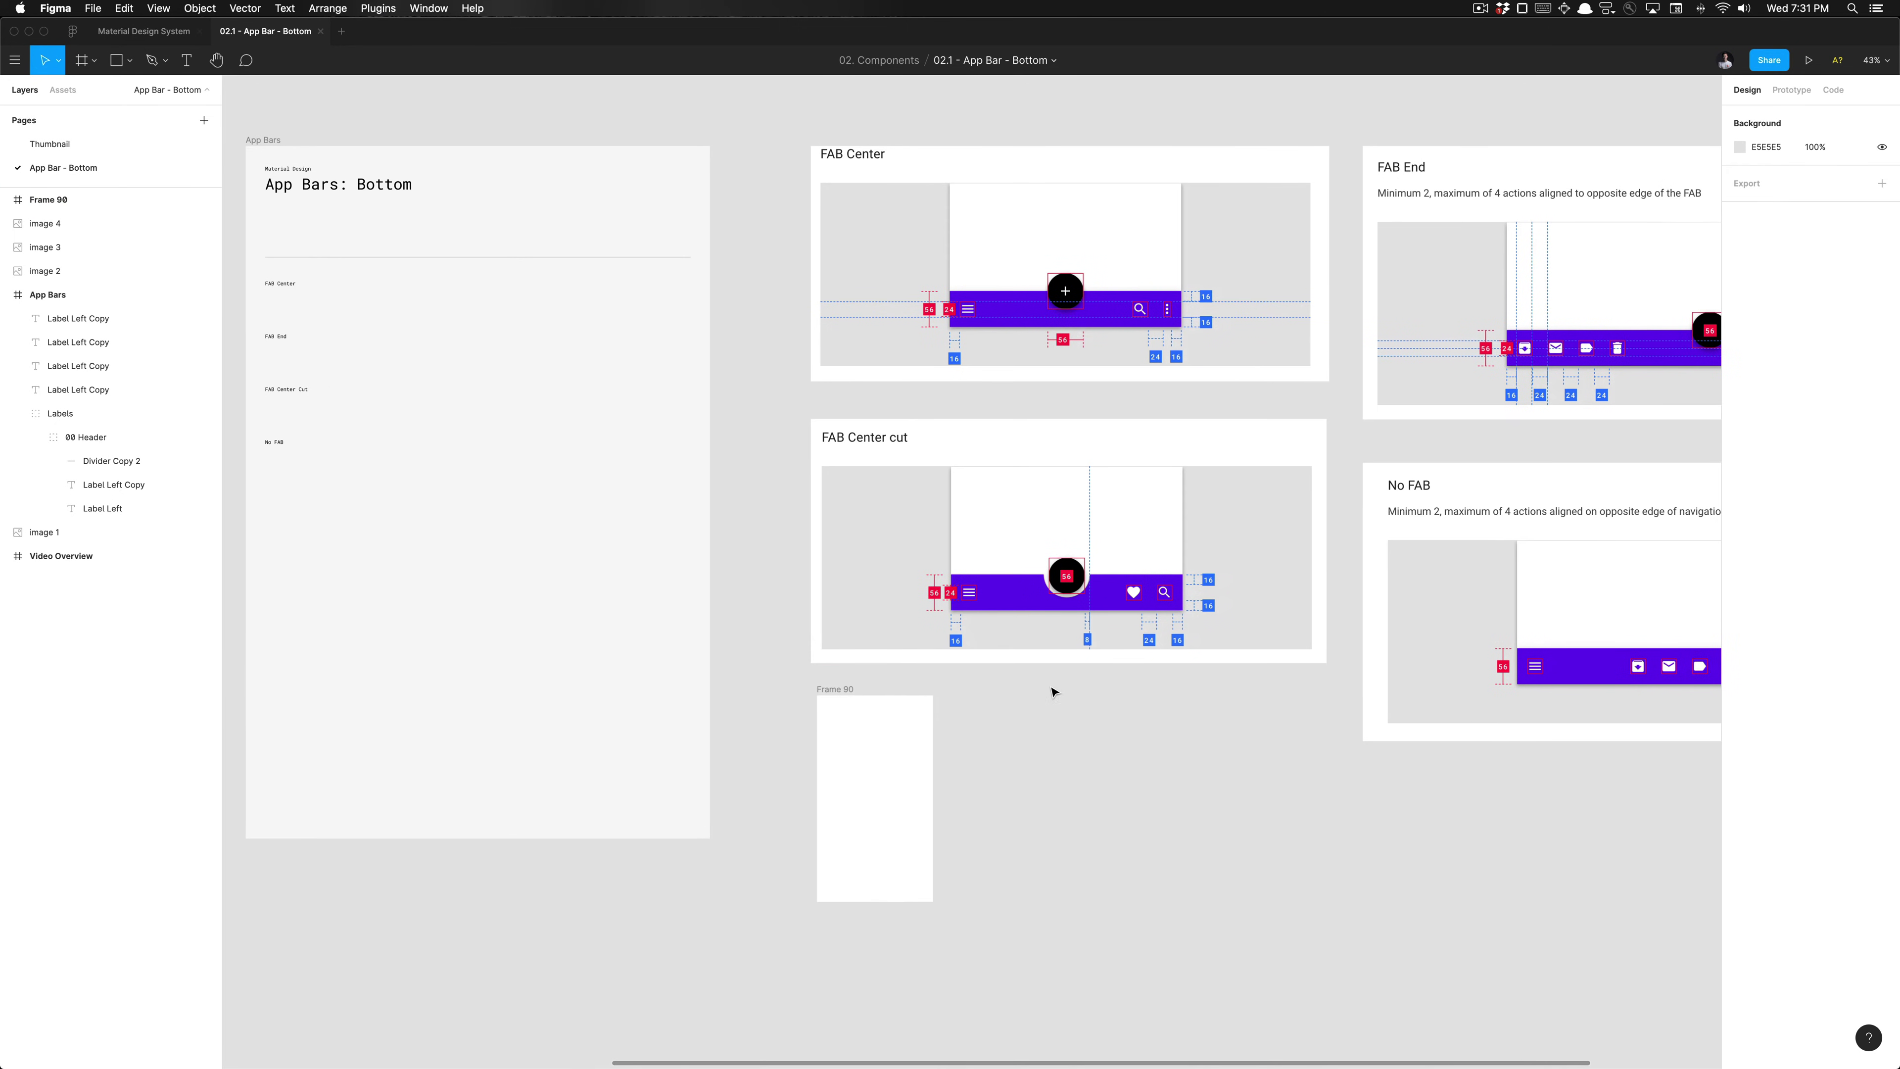
Step: Look over the blank frame and the FAB Center cut and No FAB reference images around it
left_click(867, 825)
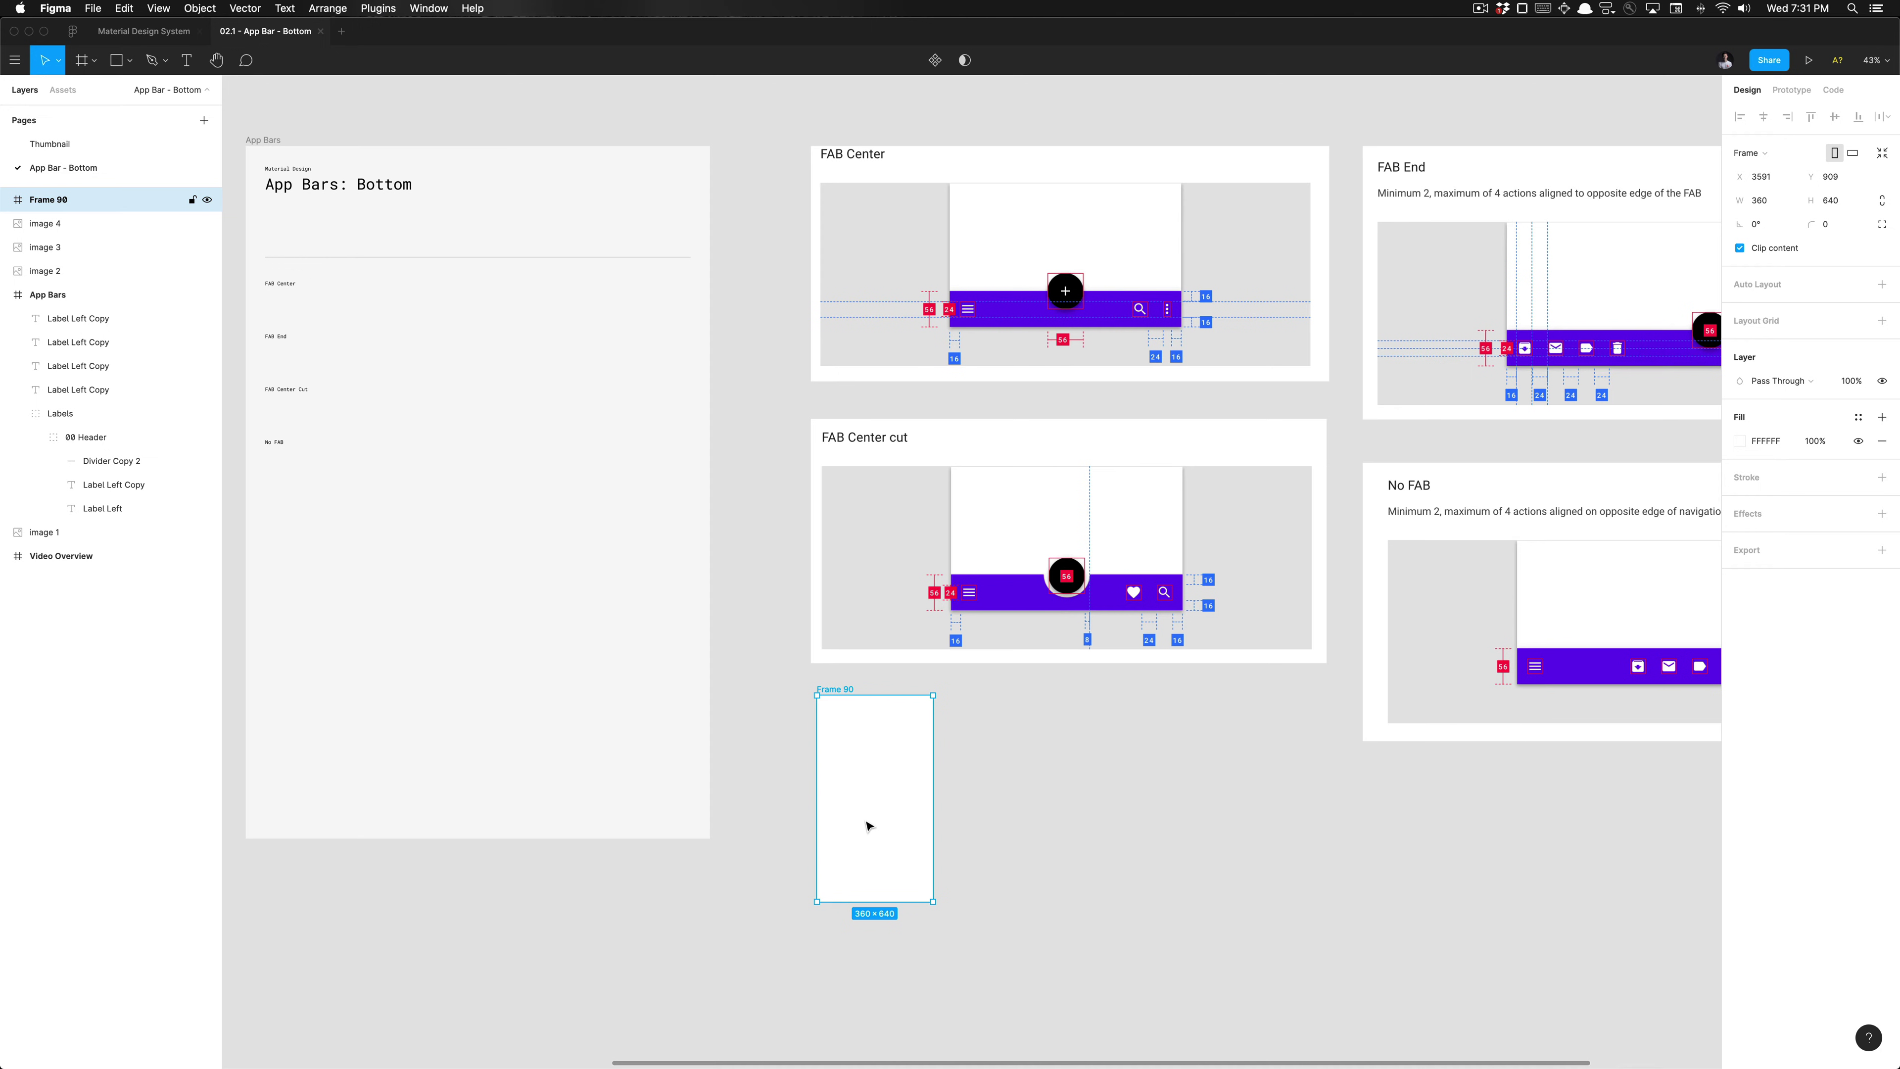
scroll(1001, 646, "up", 5)
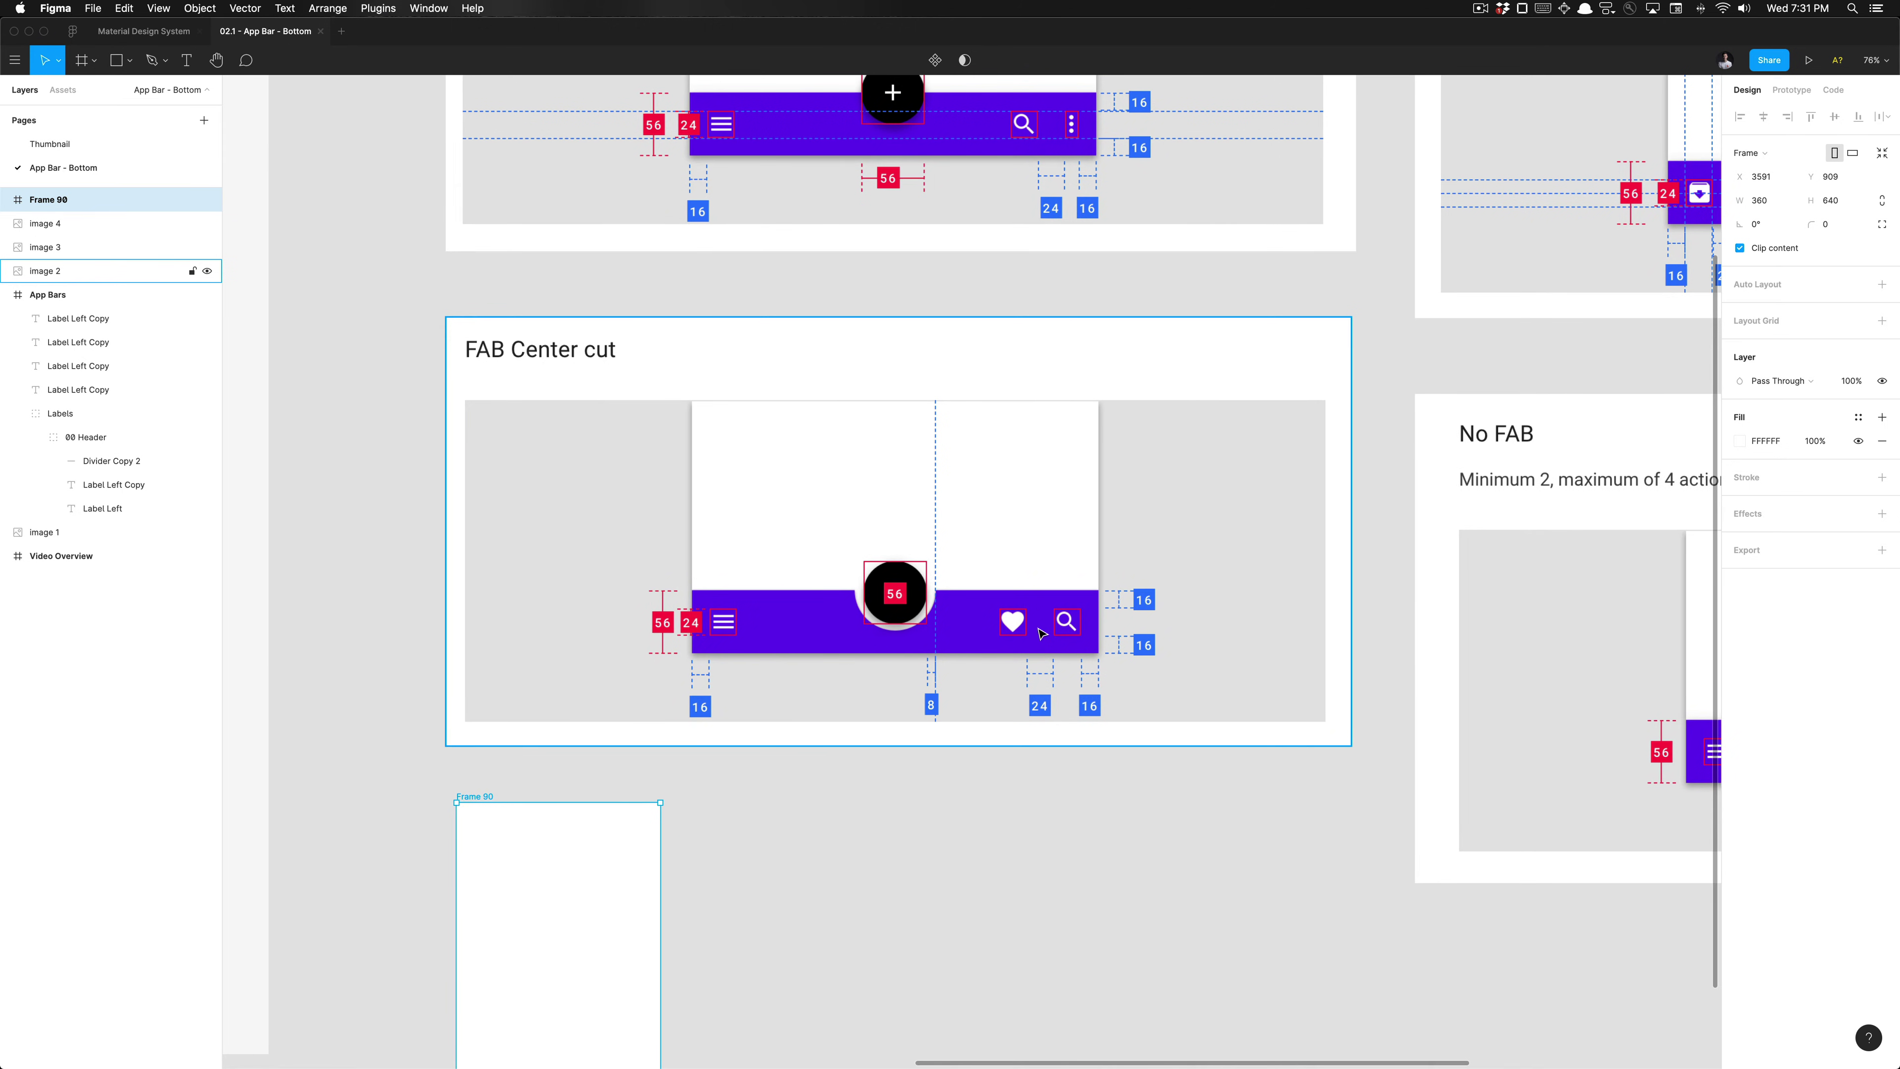
scroll(949, 750, "down", 6)
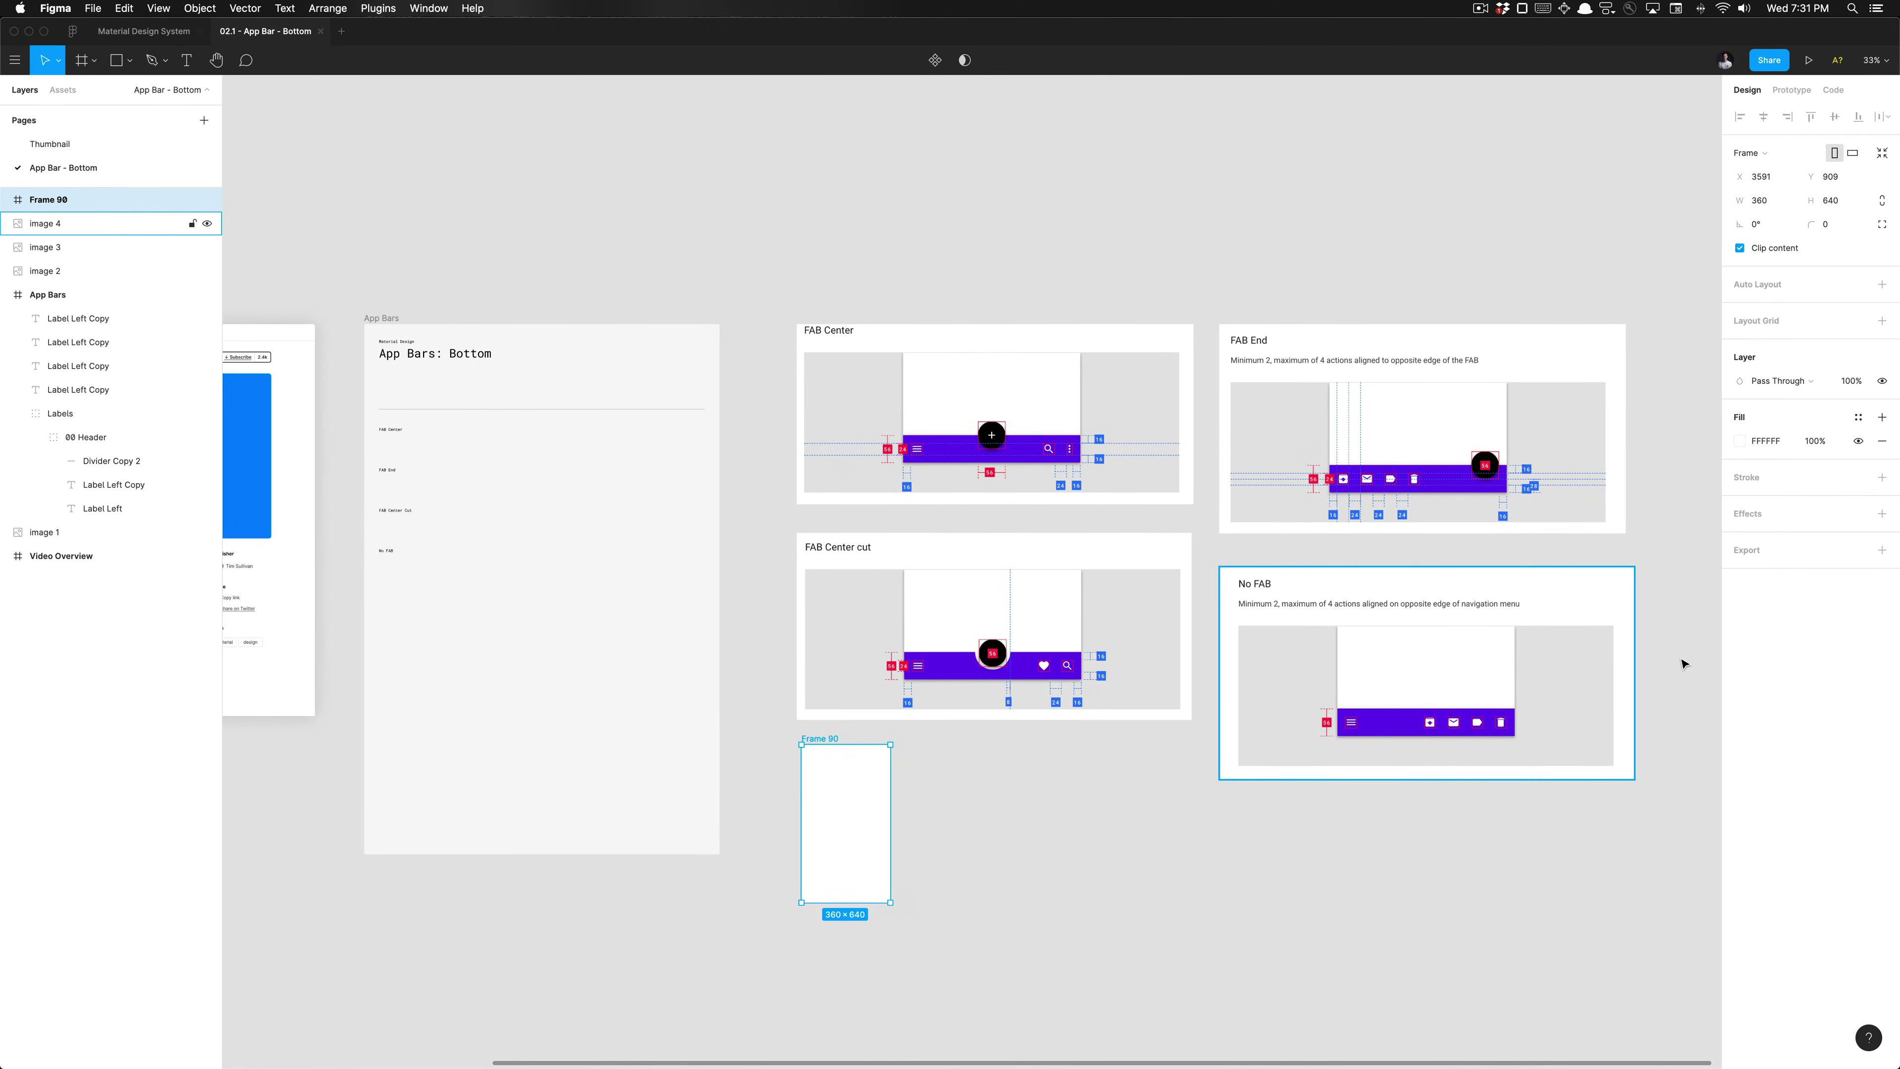
left_click_drag(1896, 701, 1897, 654)
left_click(932, 761)
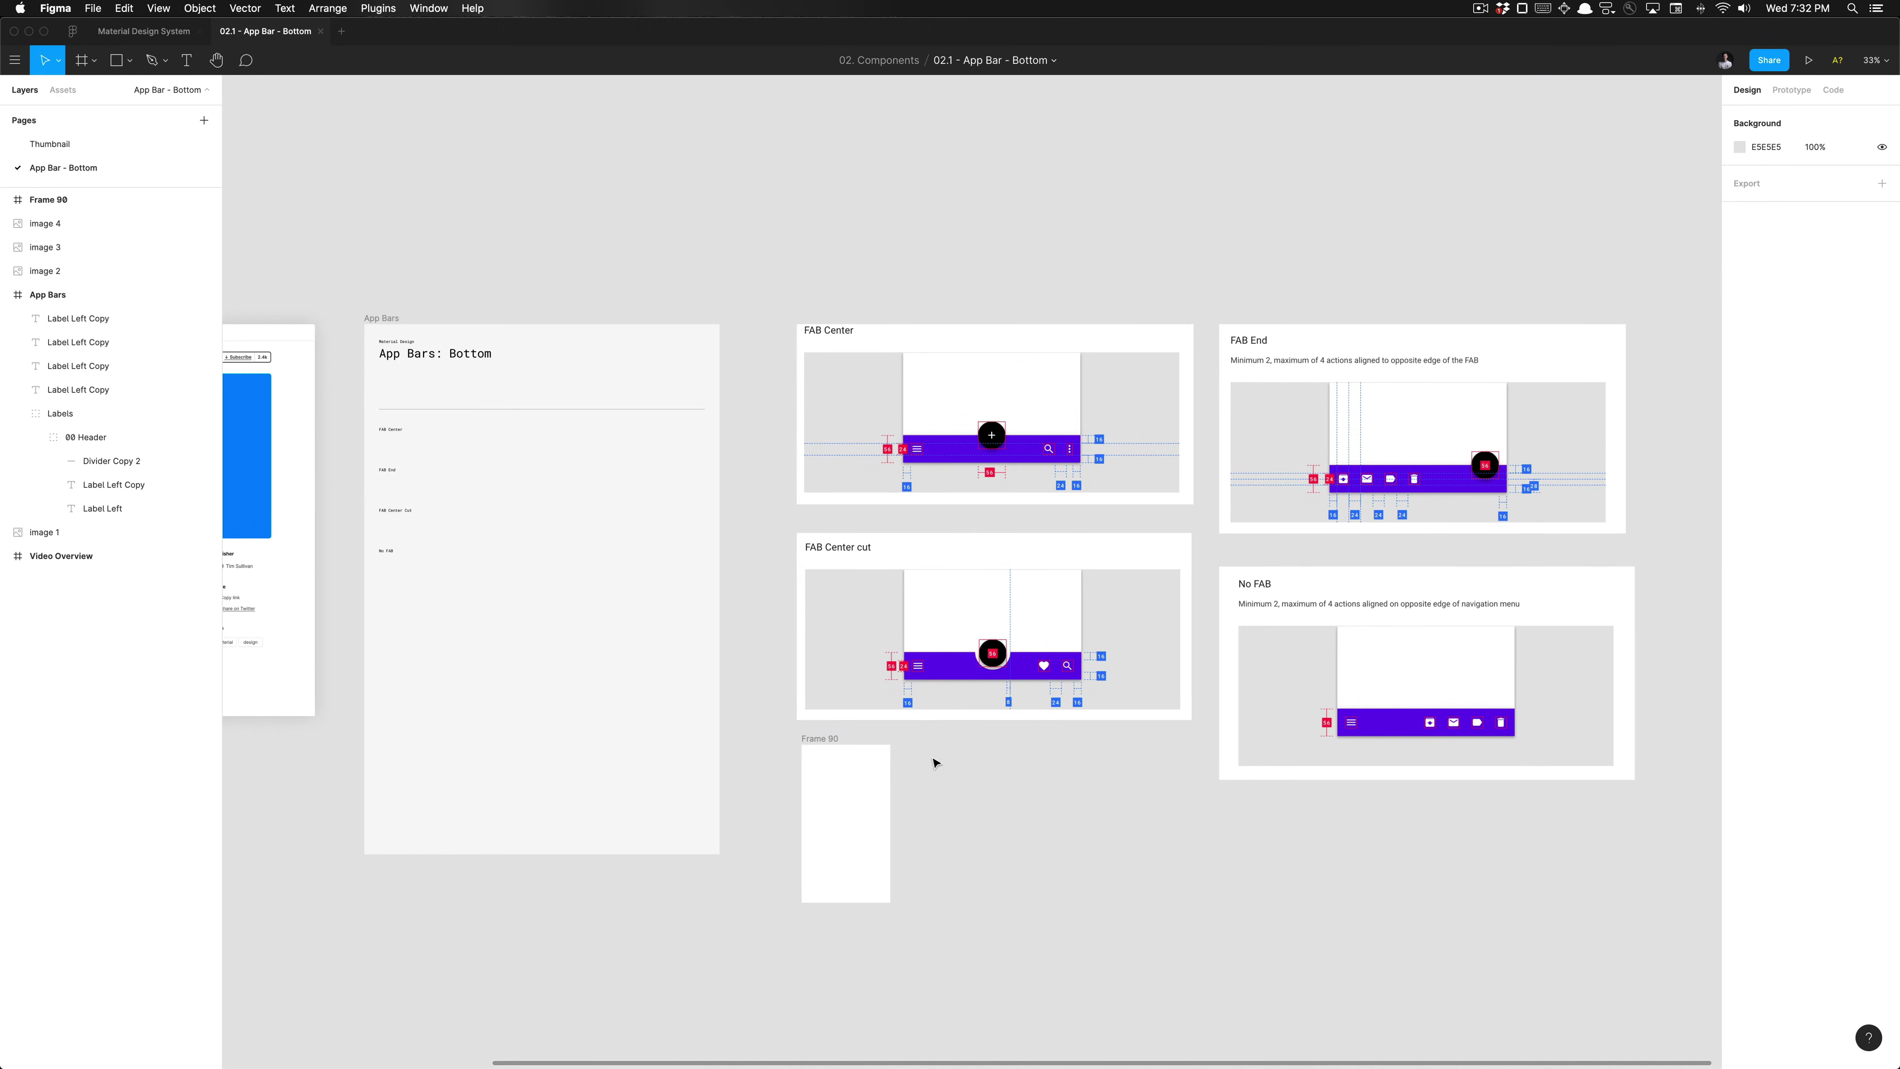
scroll(933, 760, "up", 3)
scroll(935, 761, "left", 4)
scroll(1108, 761, "right", 1)
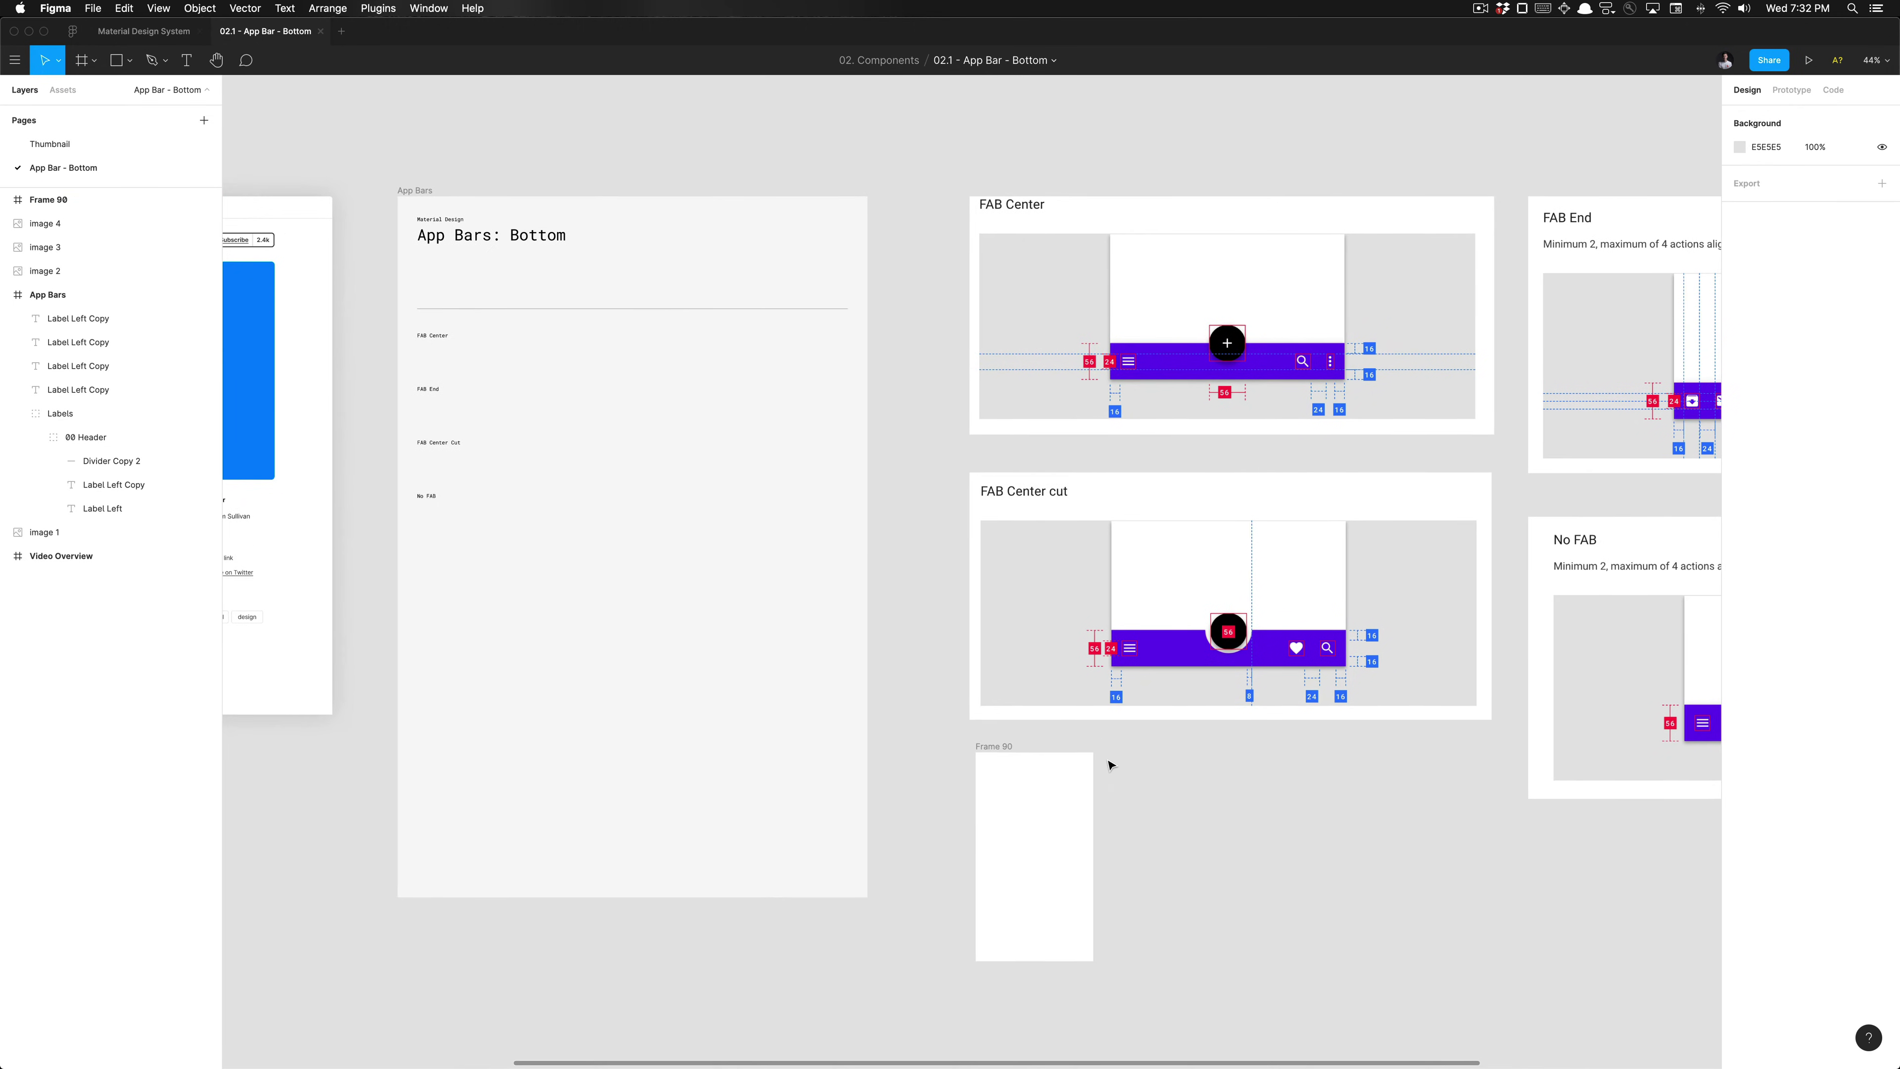
Step: Move the blank 360×640 frame into the empty canvas area above the FAB Center reference image
left_click(1060, 816)
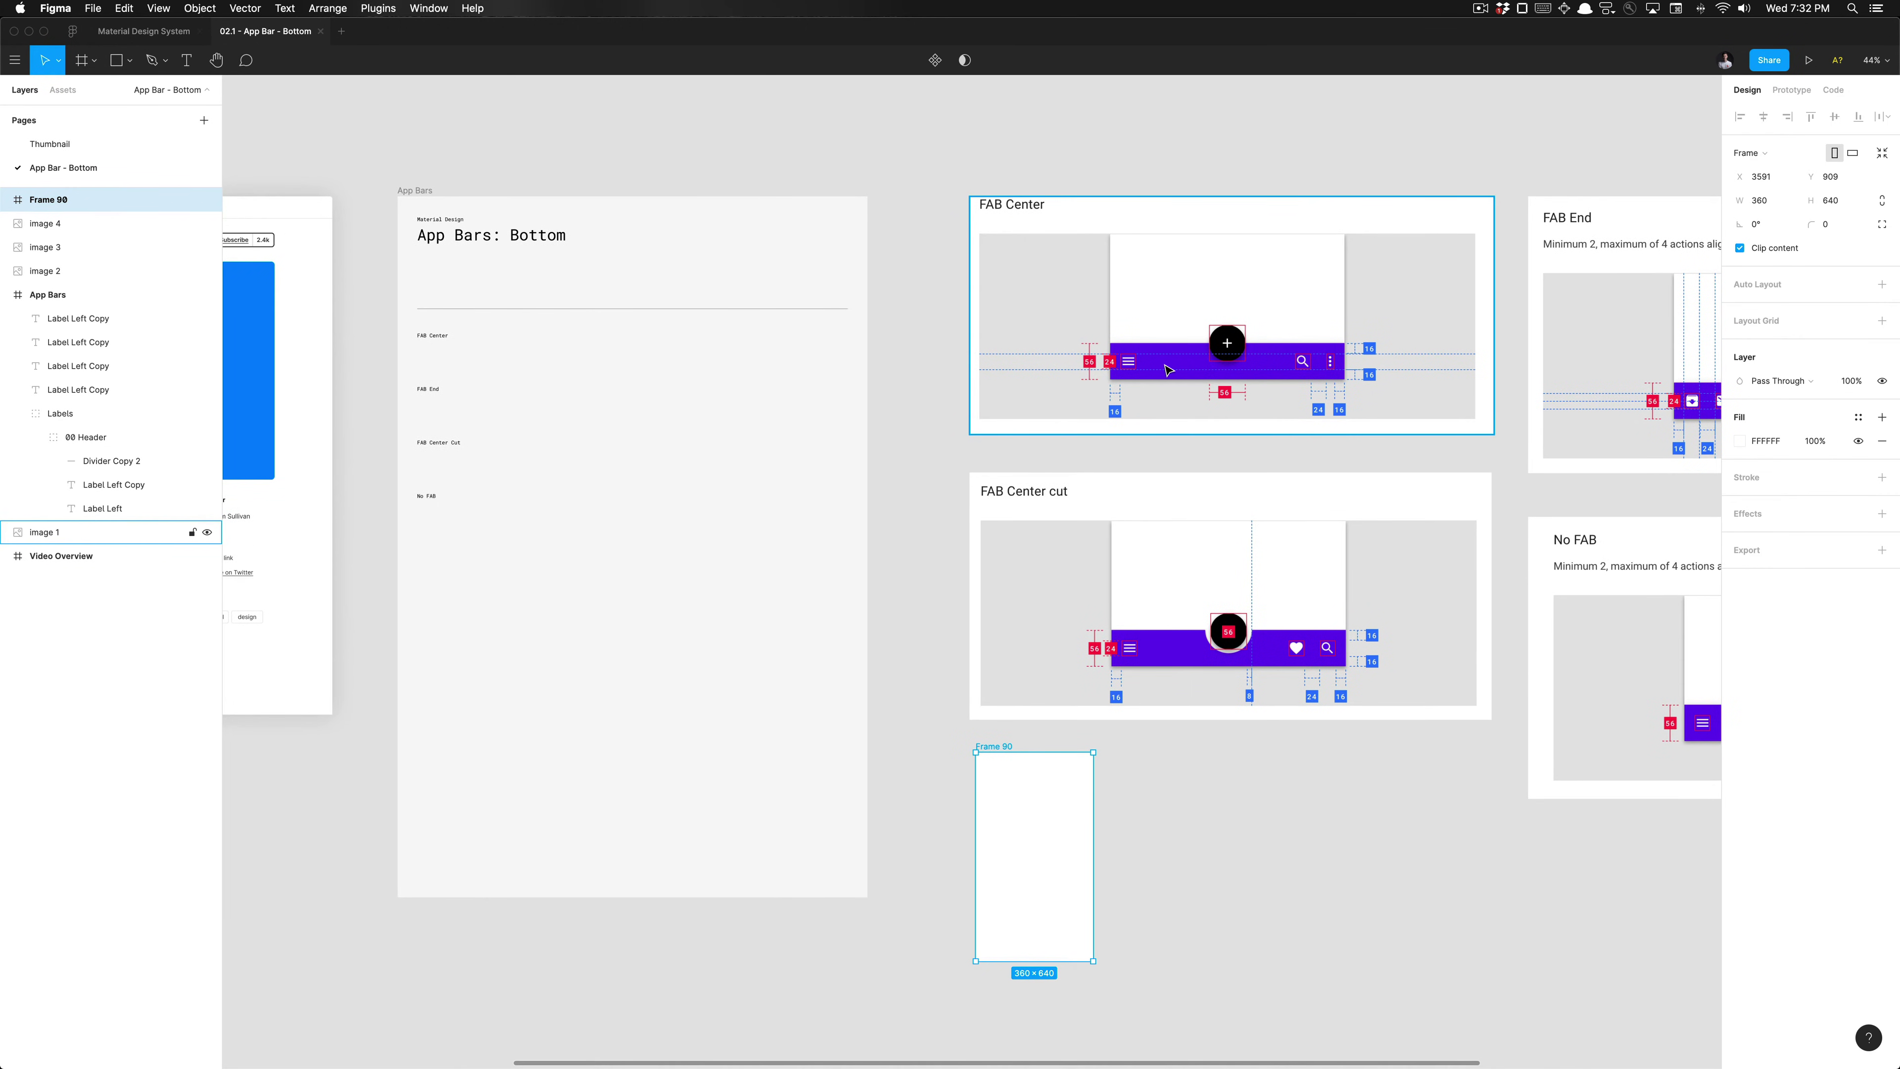
left_click_drag(1056, 829, 1099, 176)
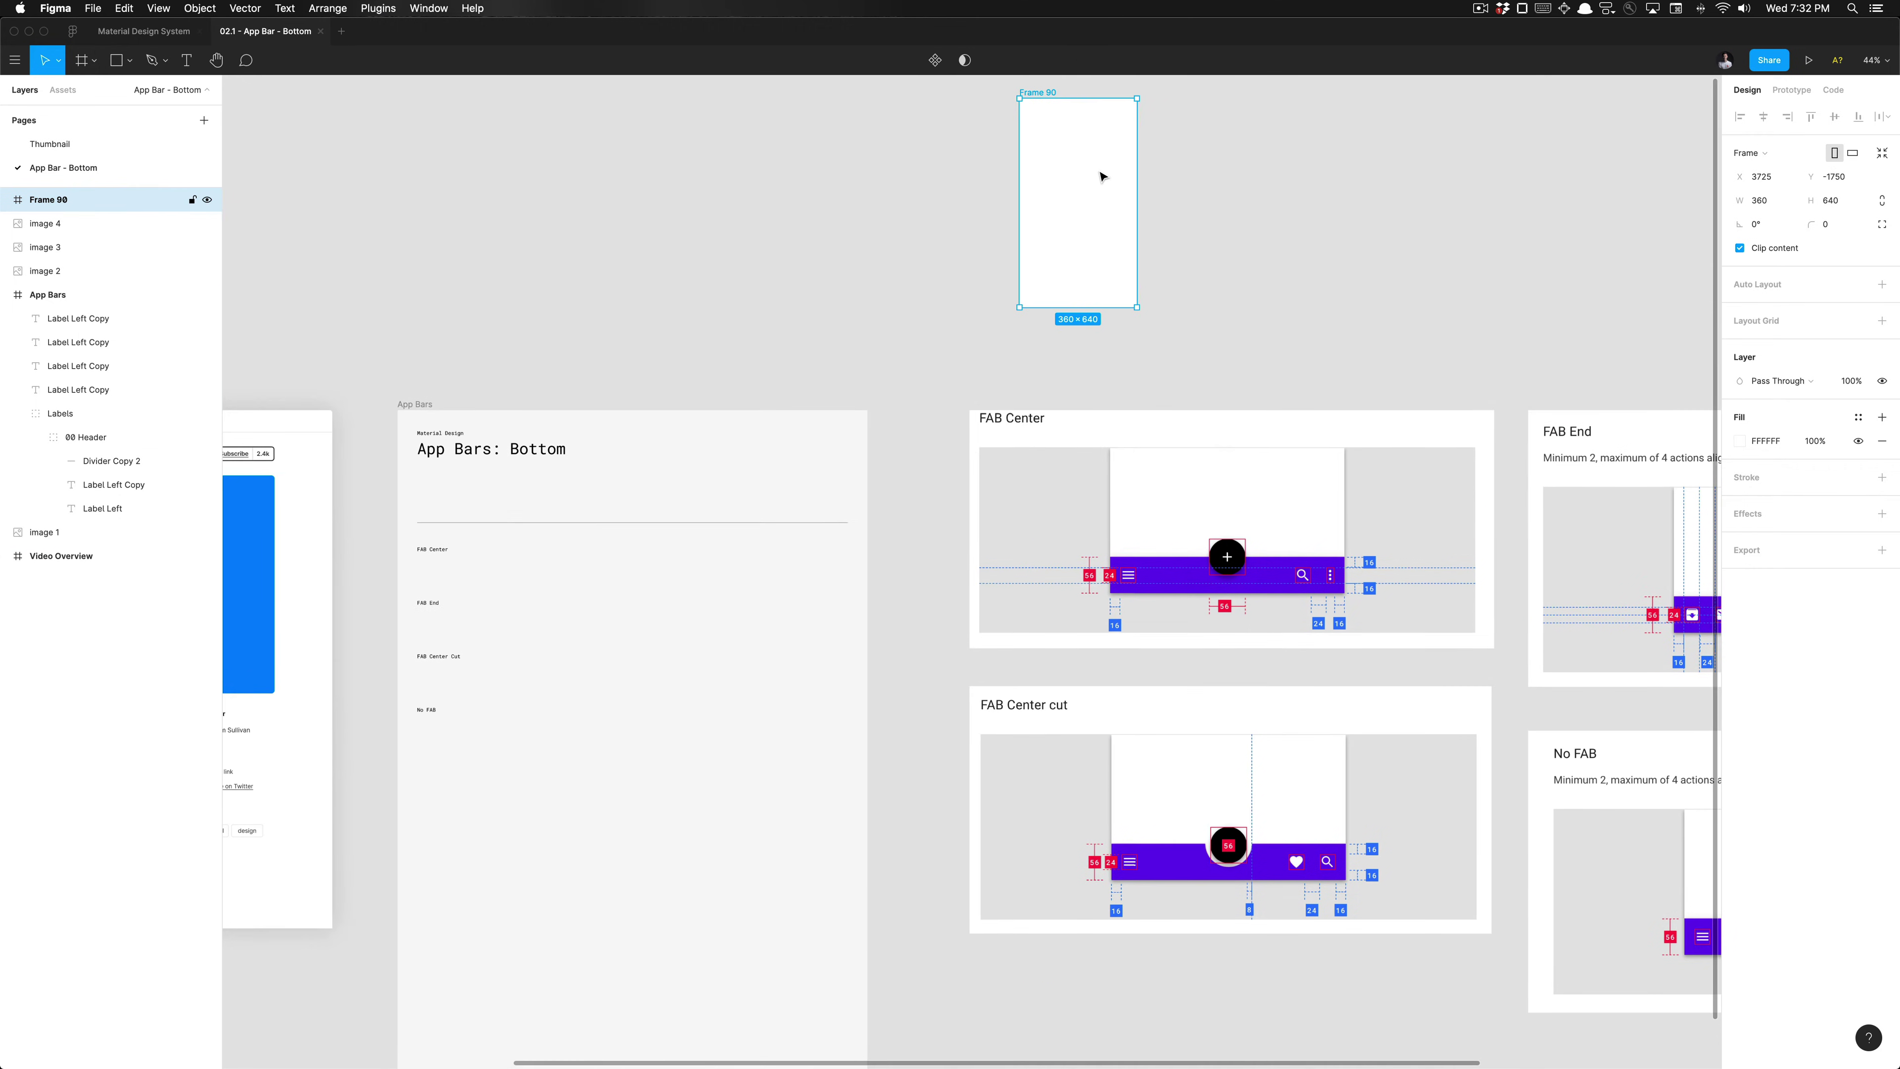
scroll(1025, 362, "down", 5)
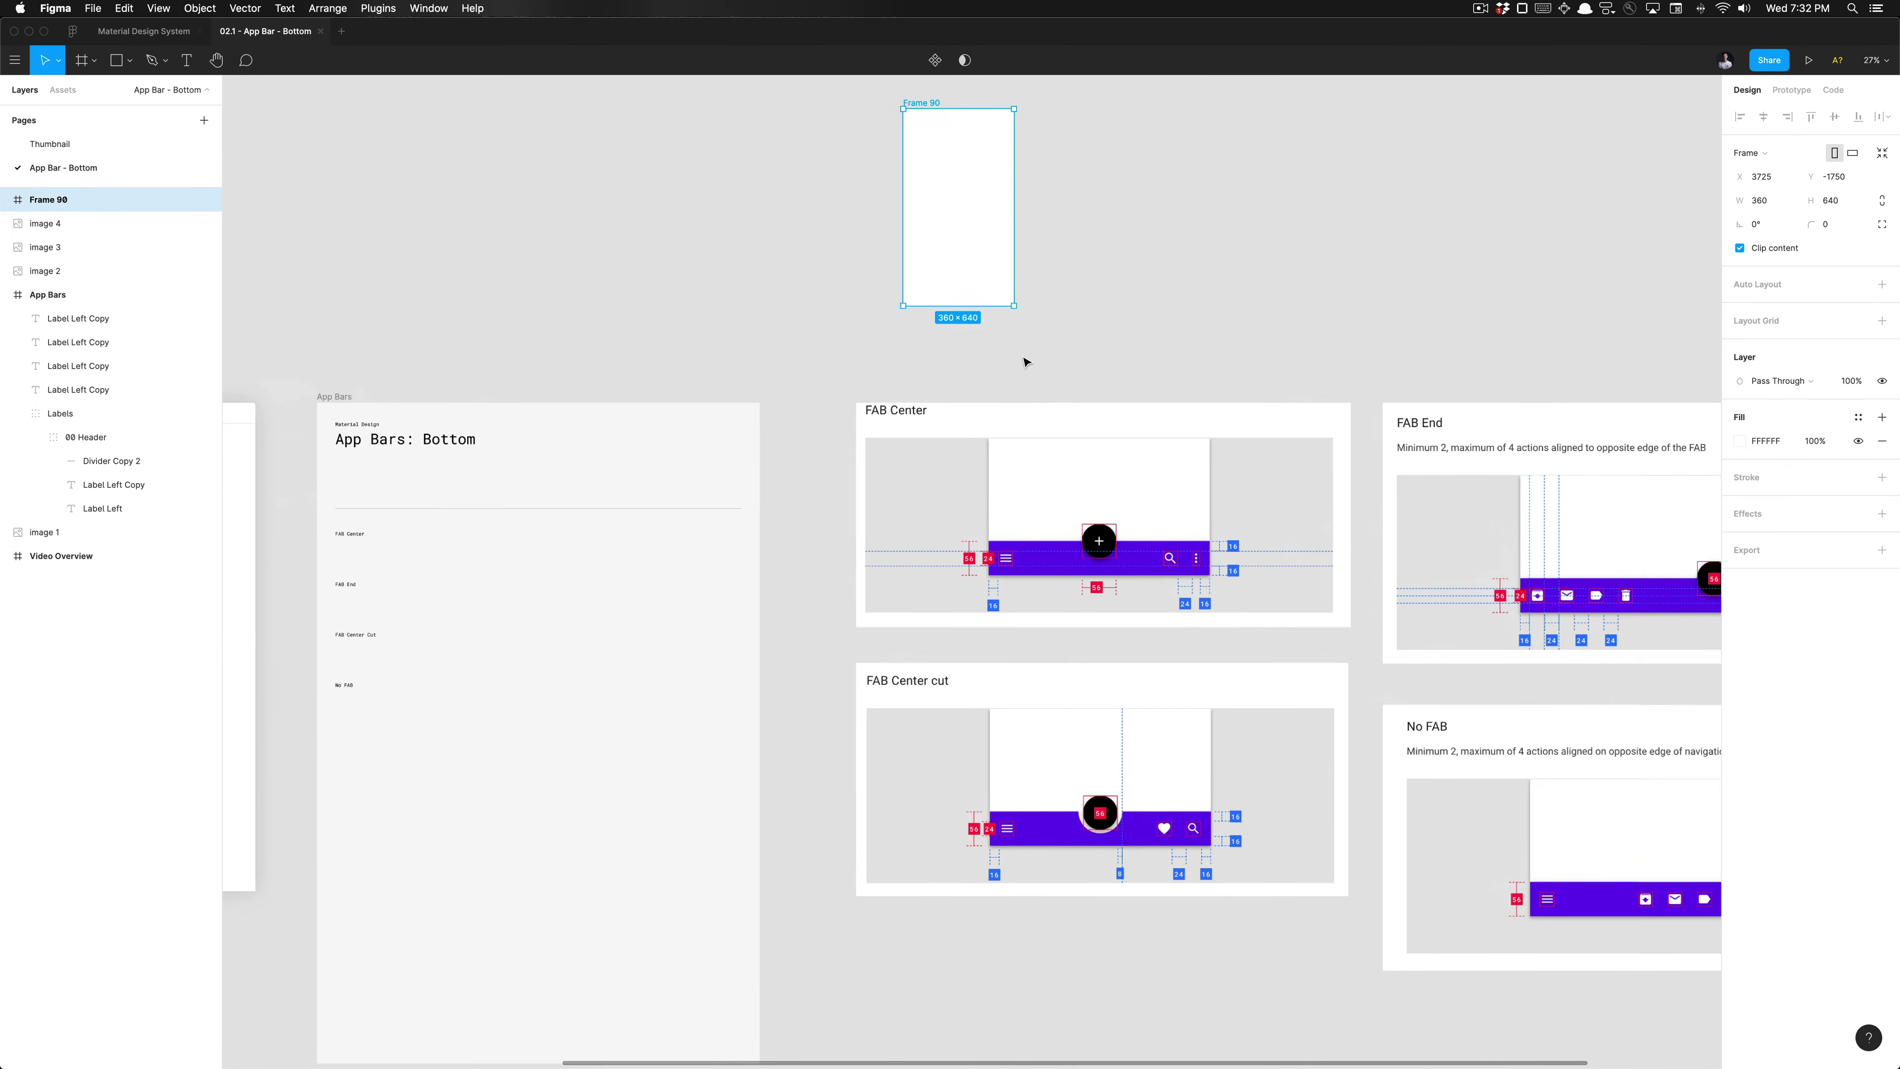
scroll(1025, 362, "up", 5)
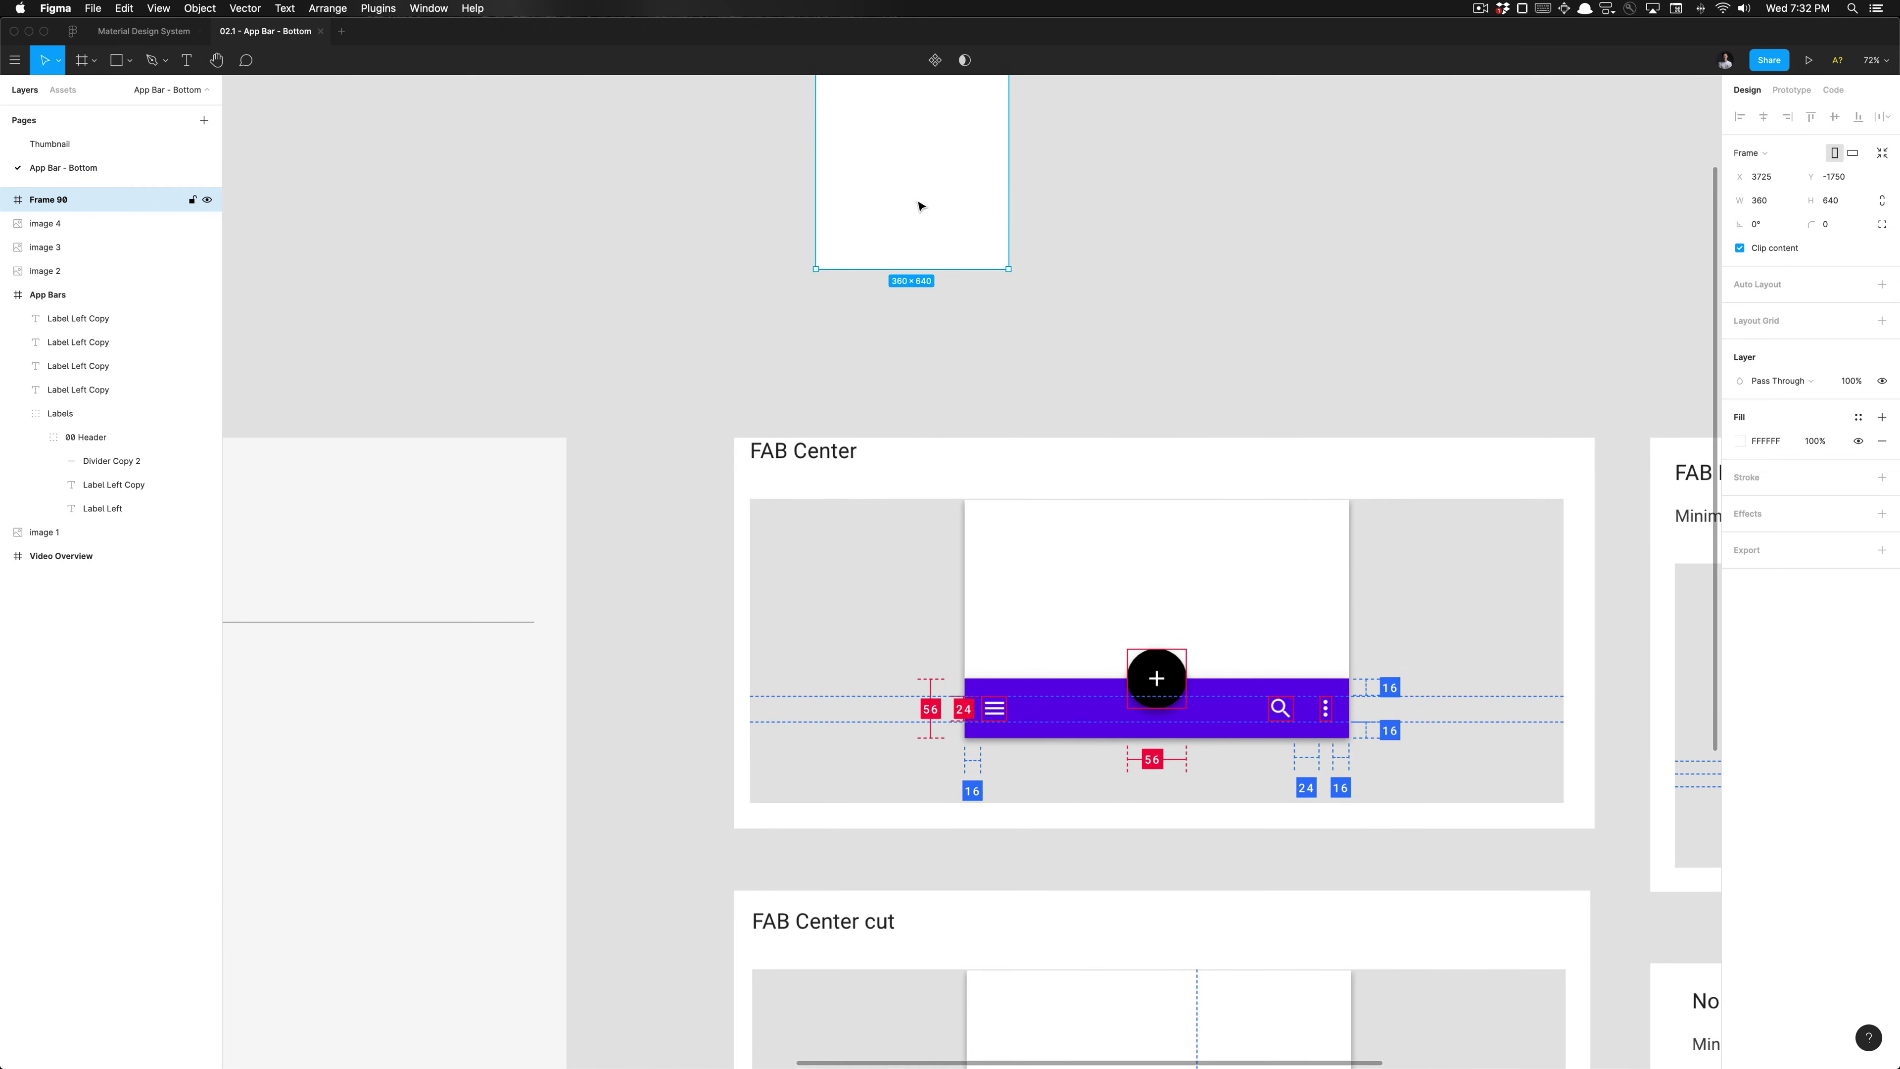
scroll(920, 206, "down", 3)
left_click_drag(912, 113, 911, 221)
key("super+z")
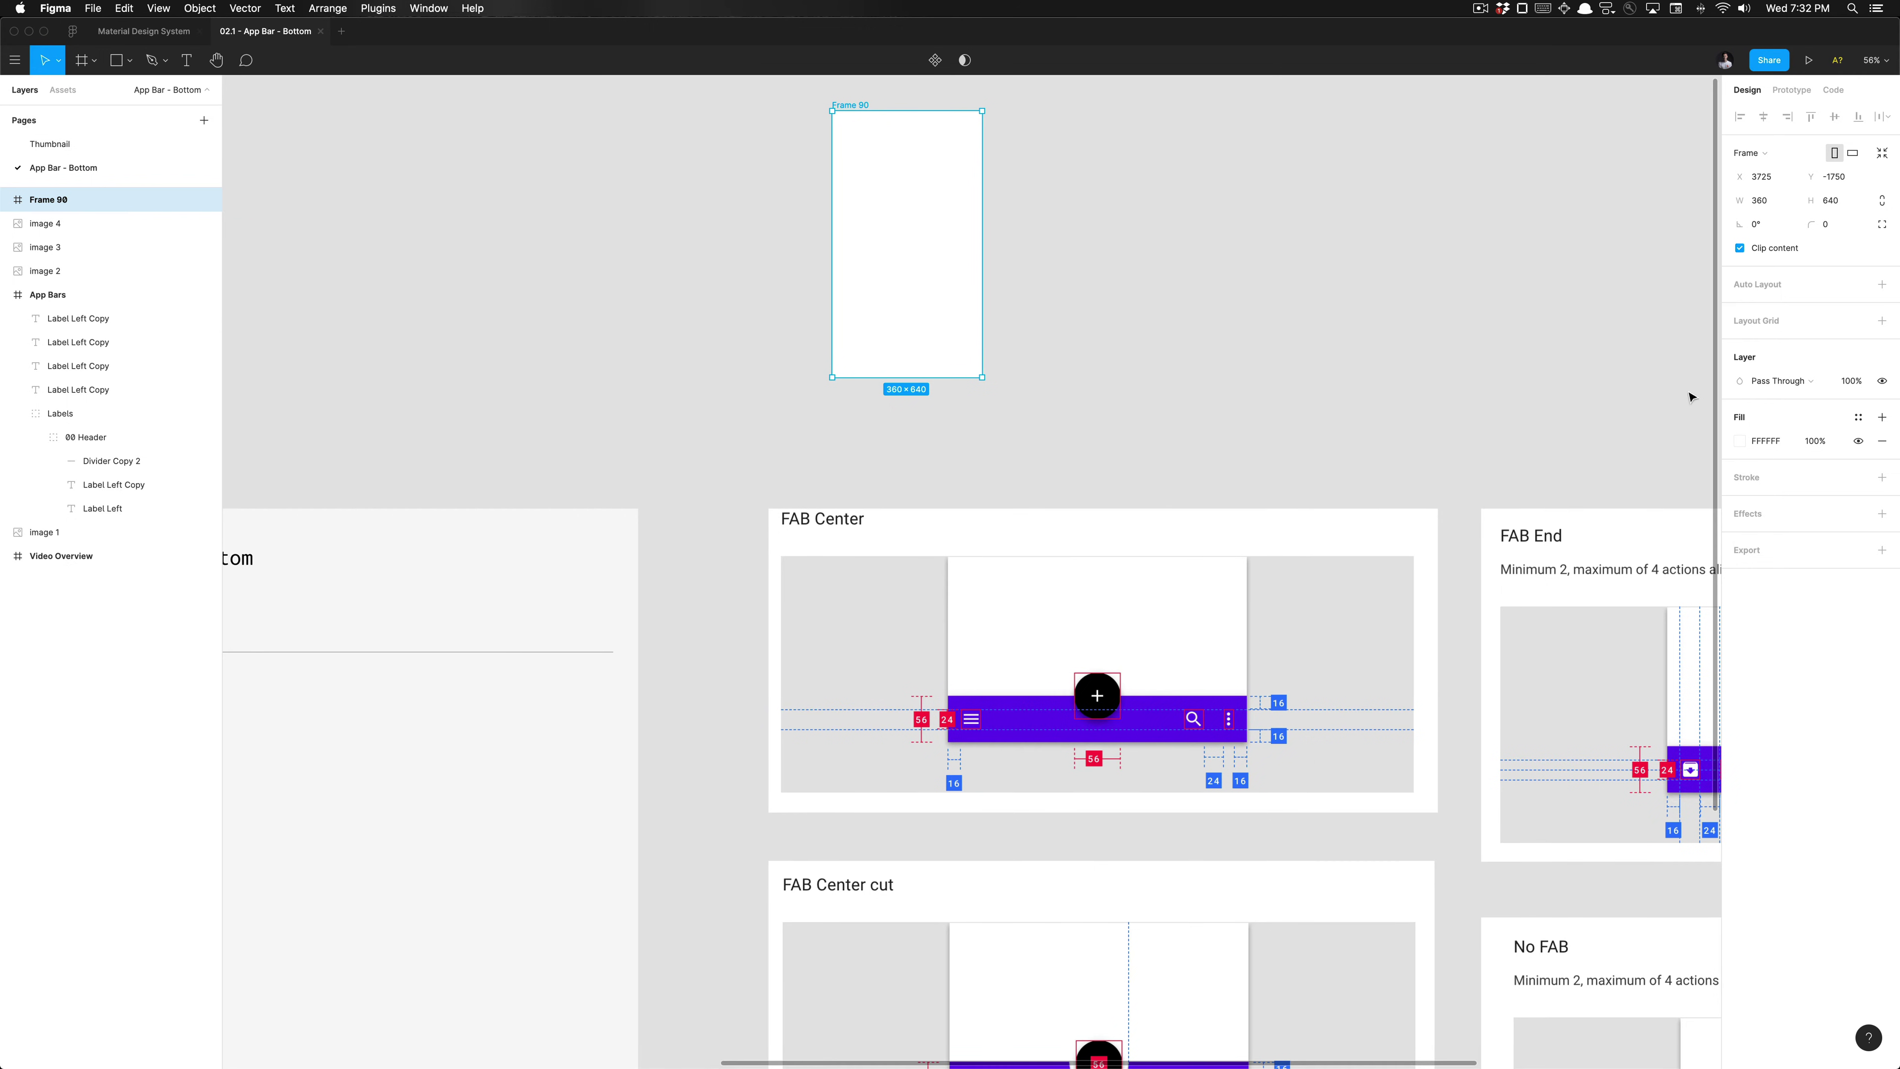
Step: Set the blank frame's height to 56 and place it just above the FAB Center reference image
left_click(1834, 204)
type("596")
key("Return")
left_click_drag(965, 114, 983, 440)
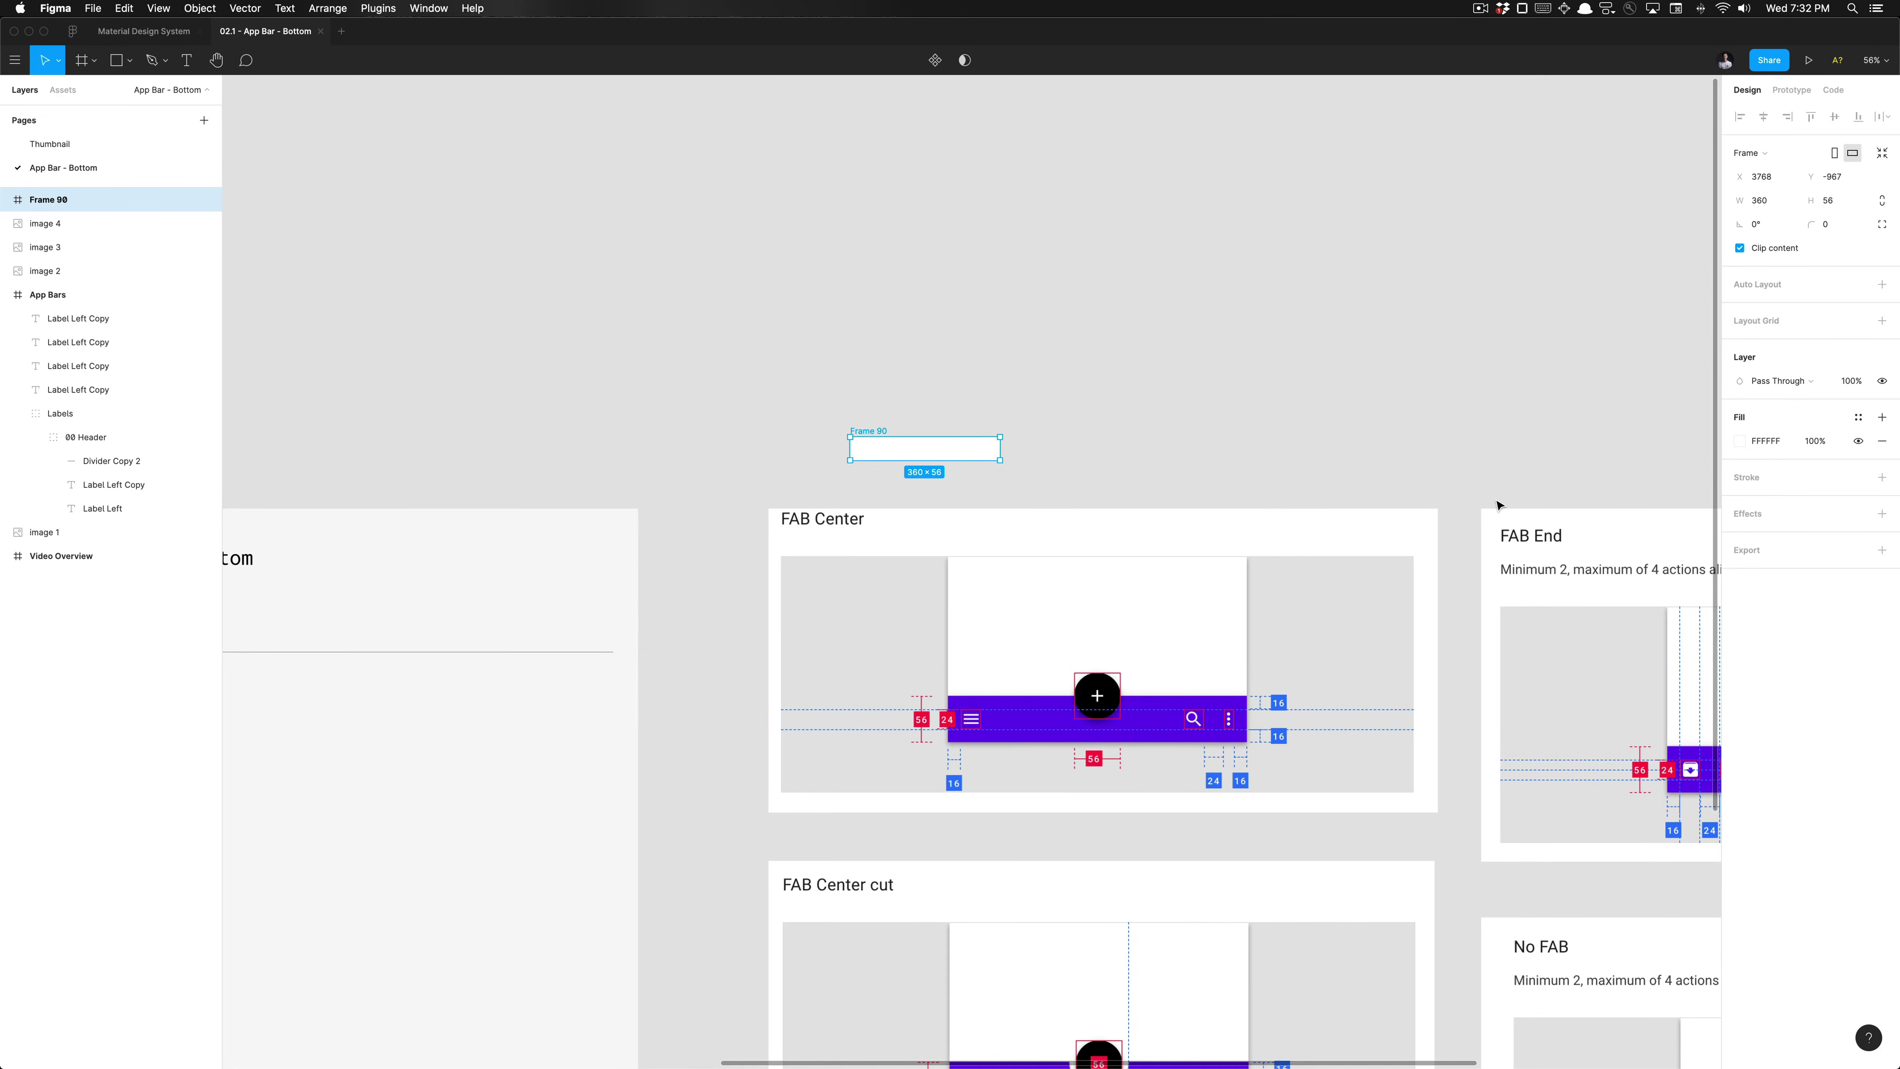
Step: Enable the Material Design System library for this file and disable the Material Design library
left_click(1854, 420)
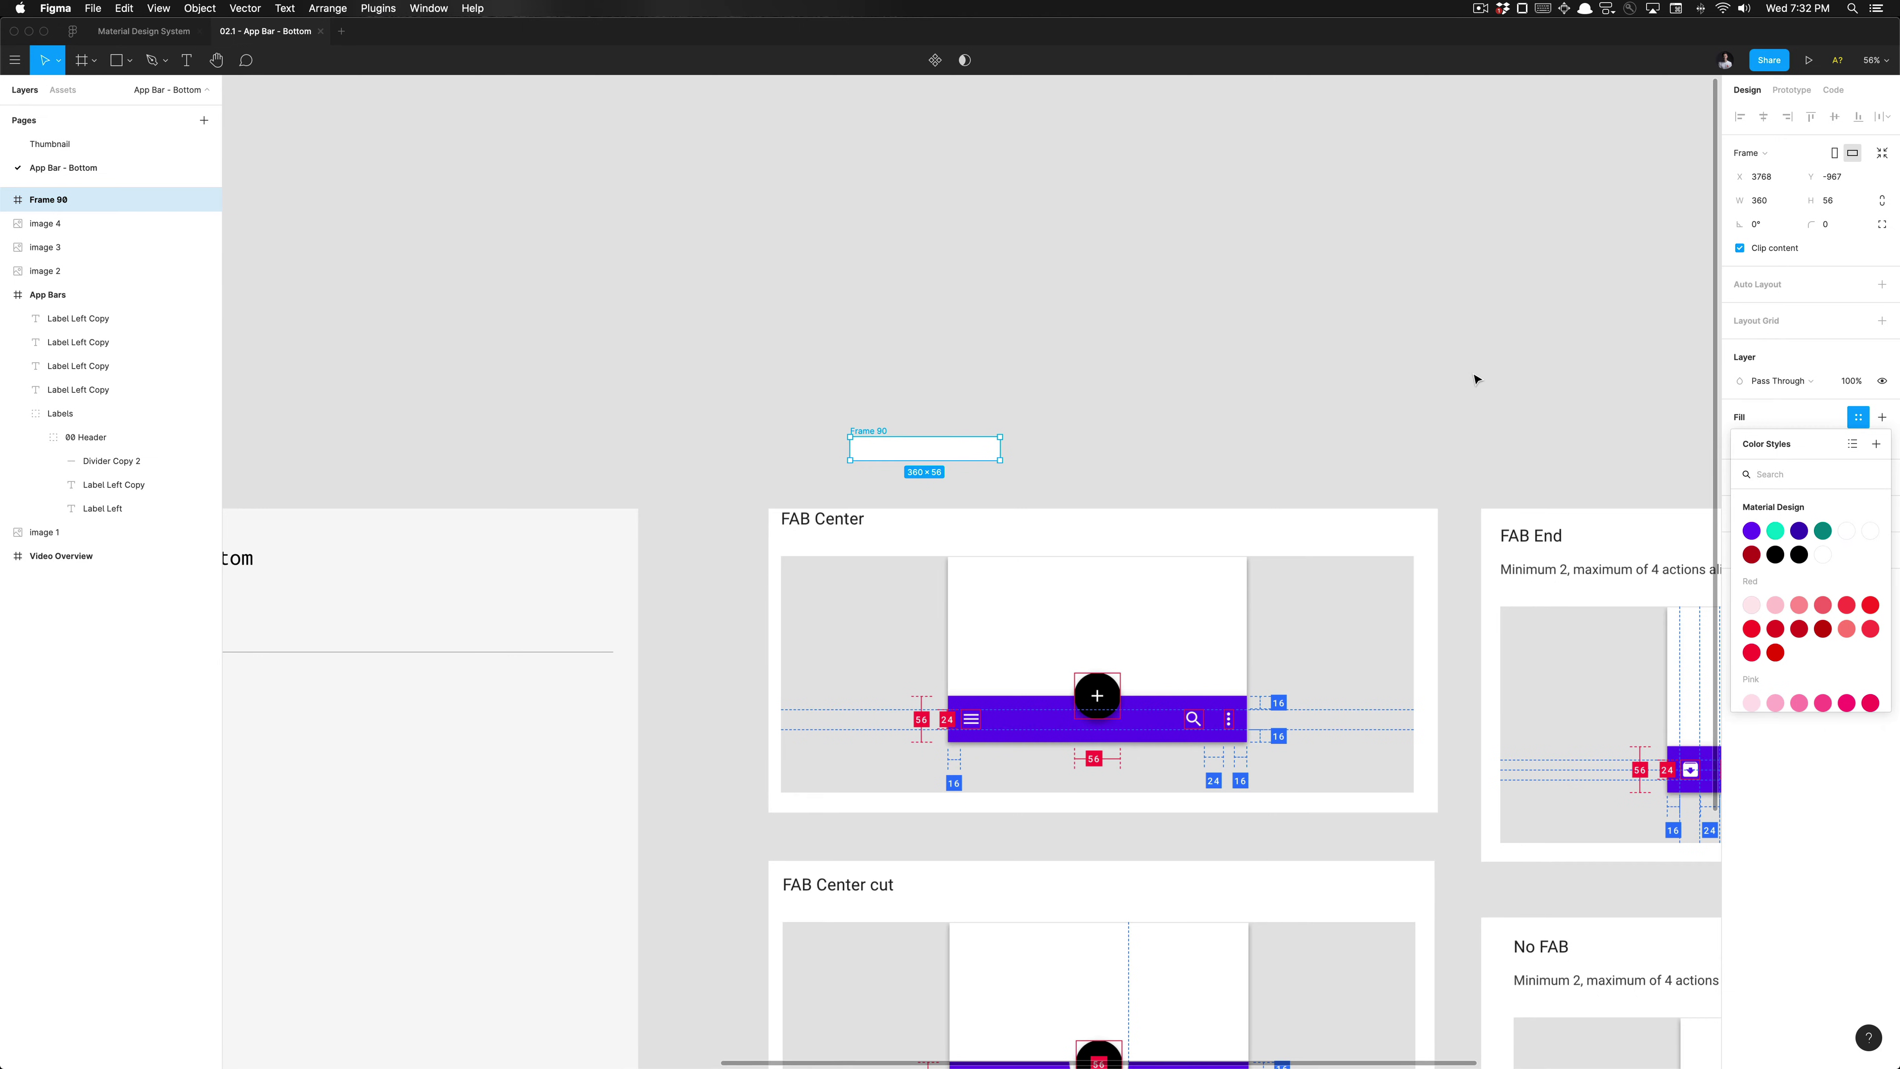
left_click(1034, 339)
left_click(897, 456)
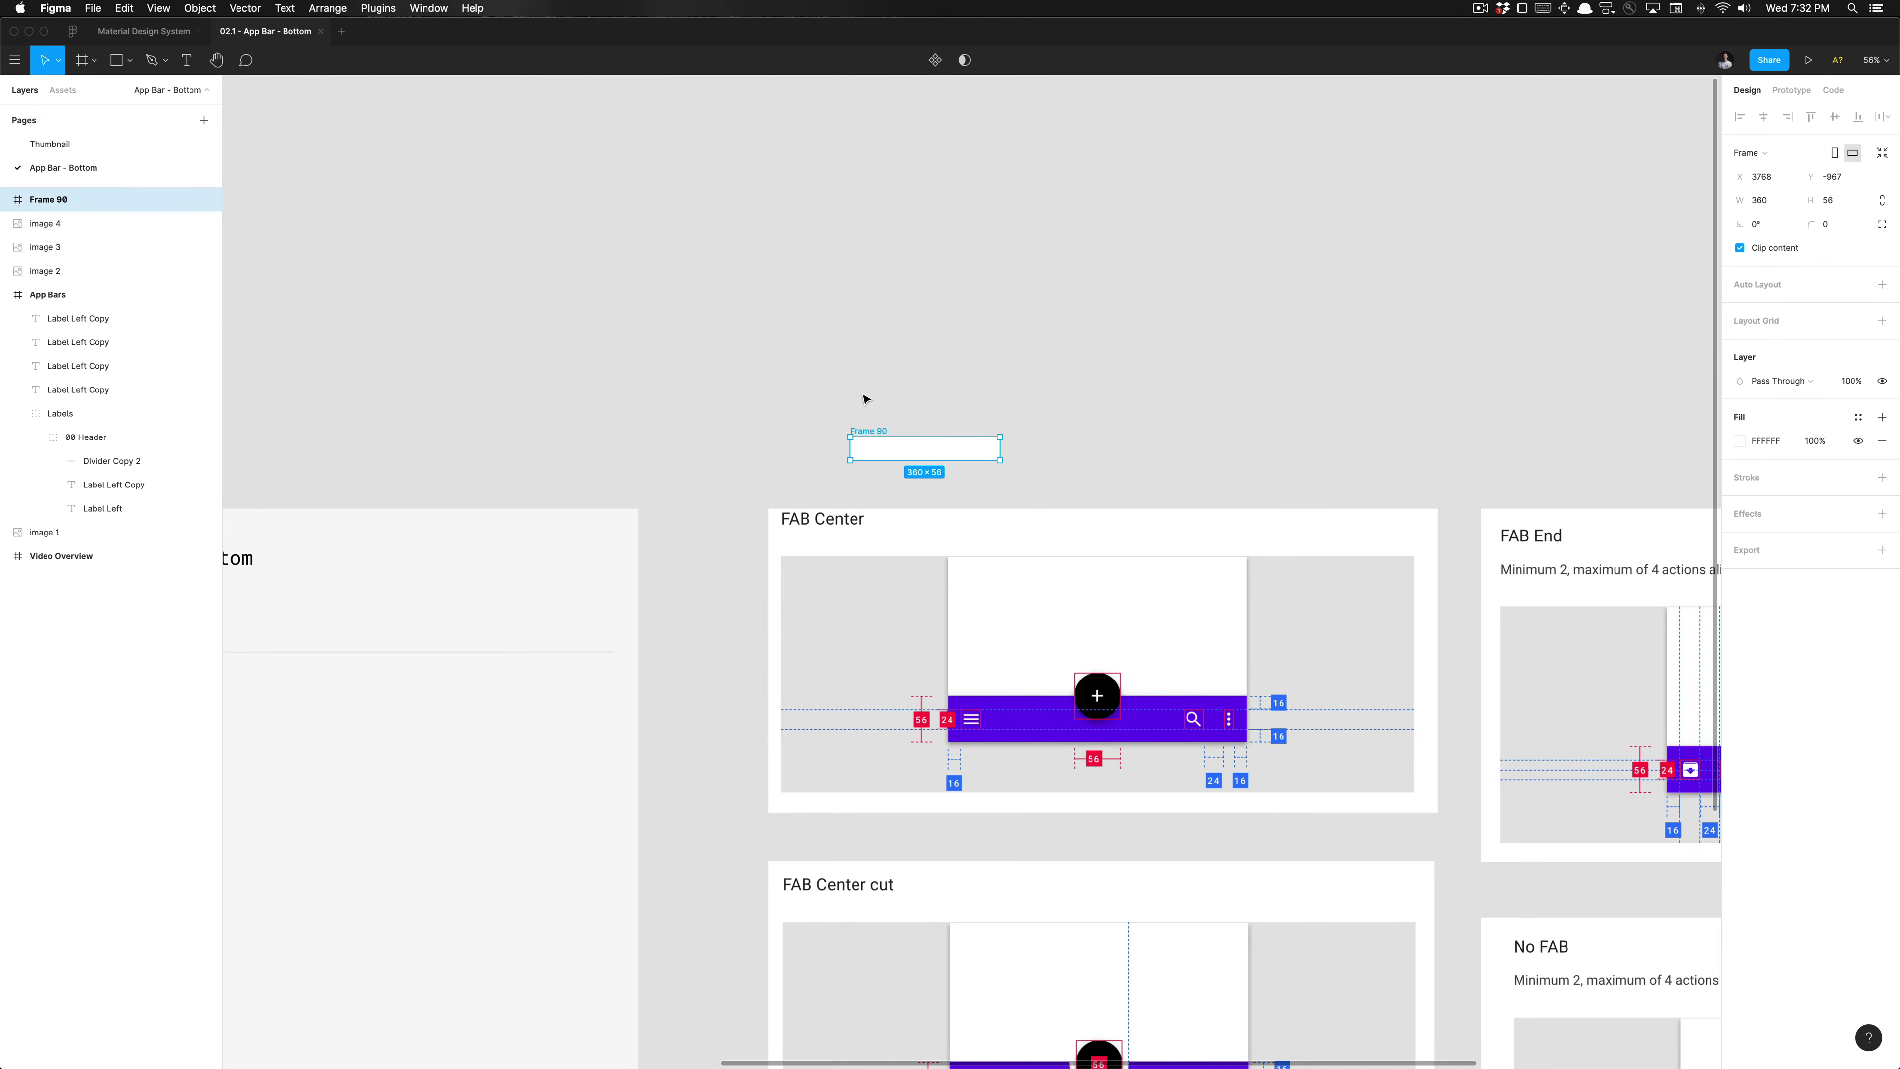
key("alt+super+o")
left_click(805, 380)
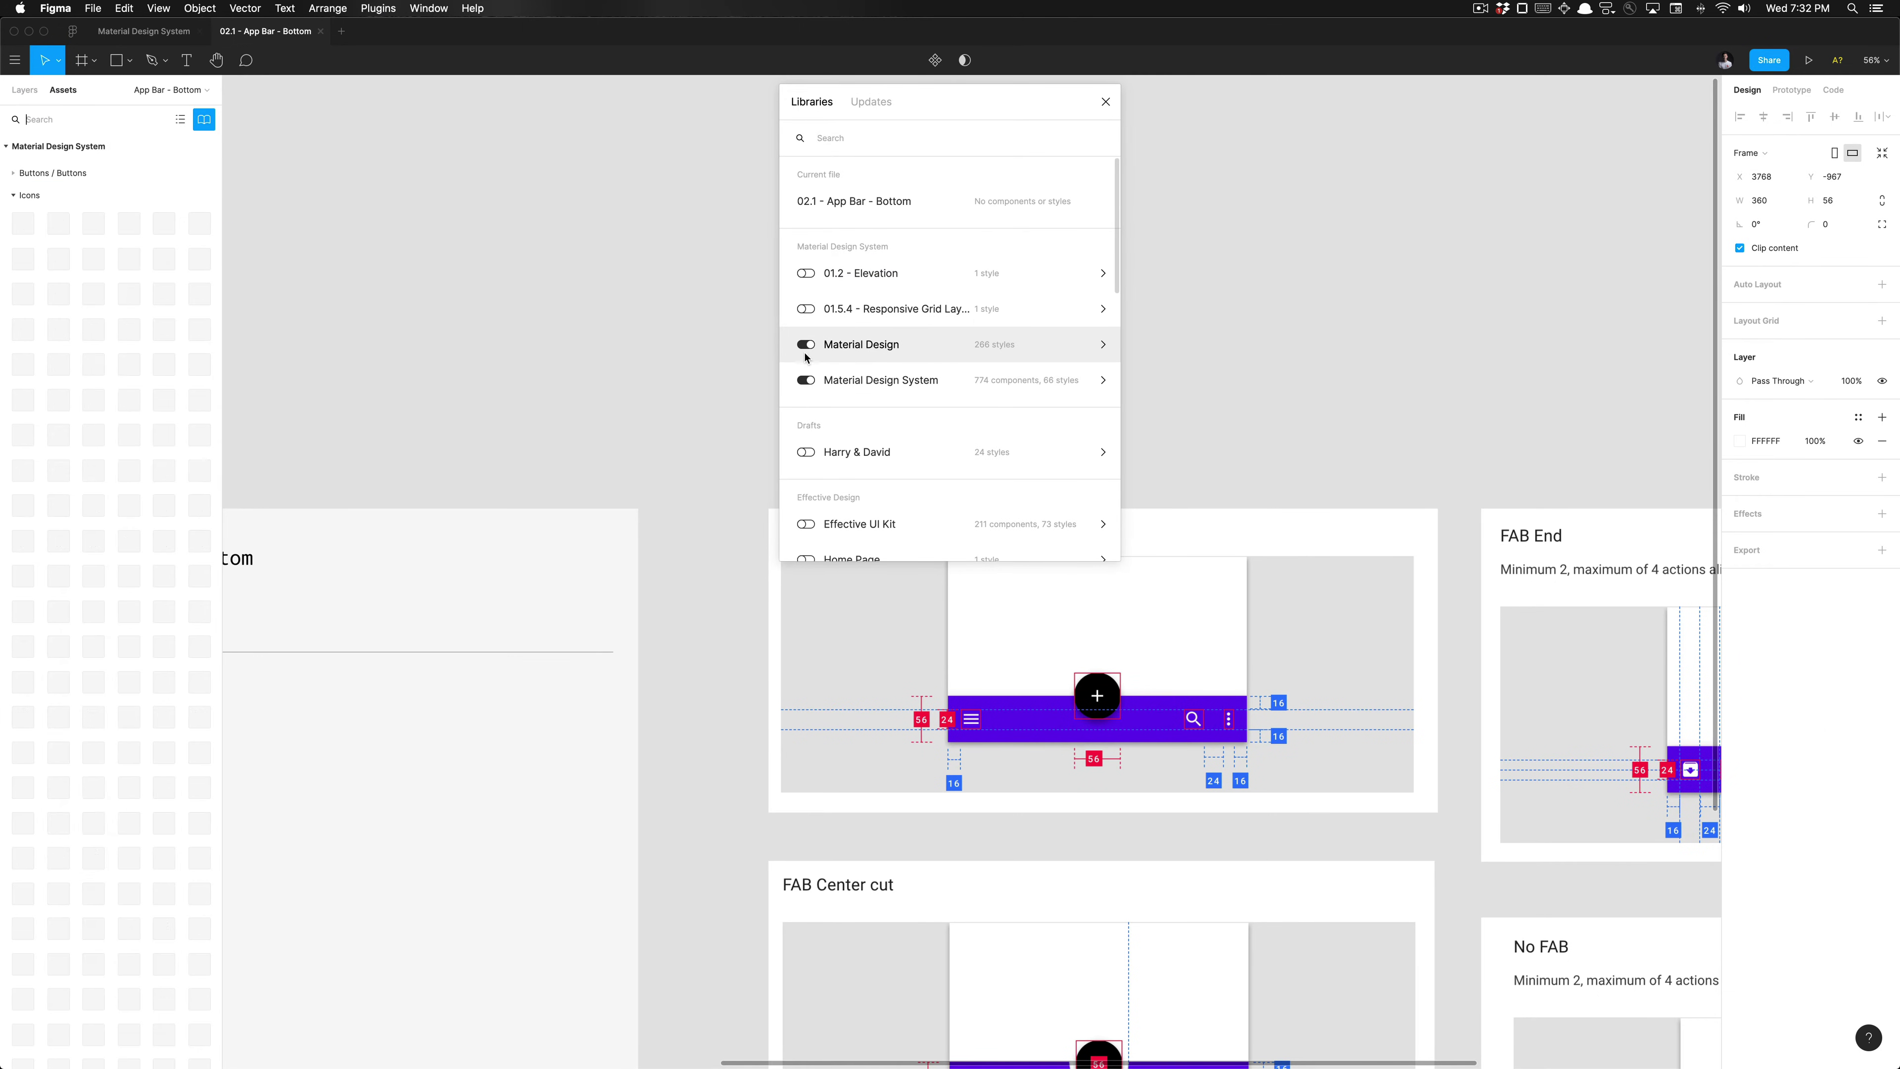
left_click(805, 345)
left_click(1105, 102)
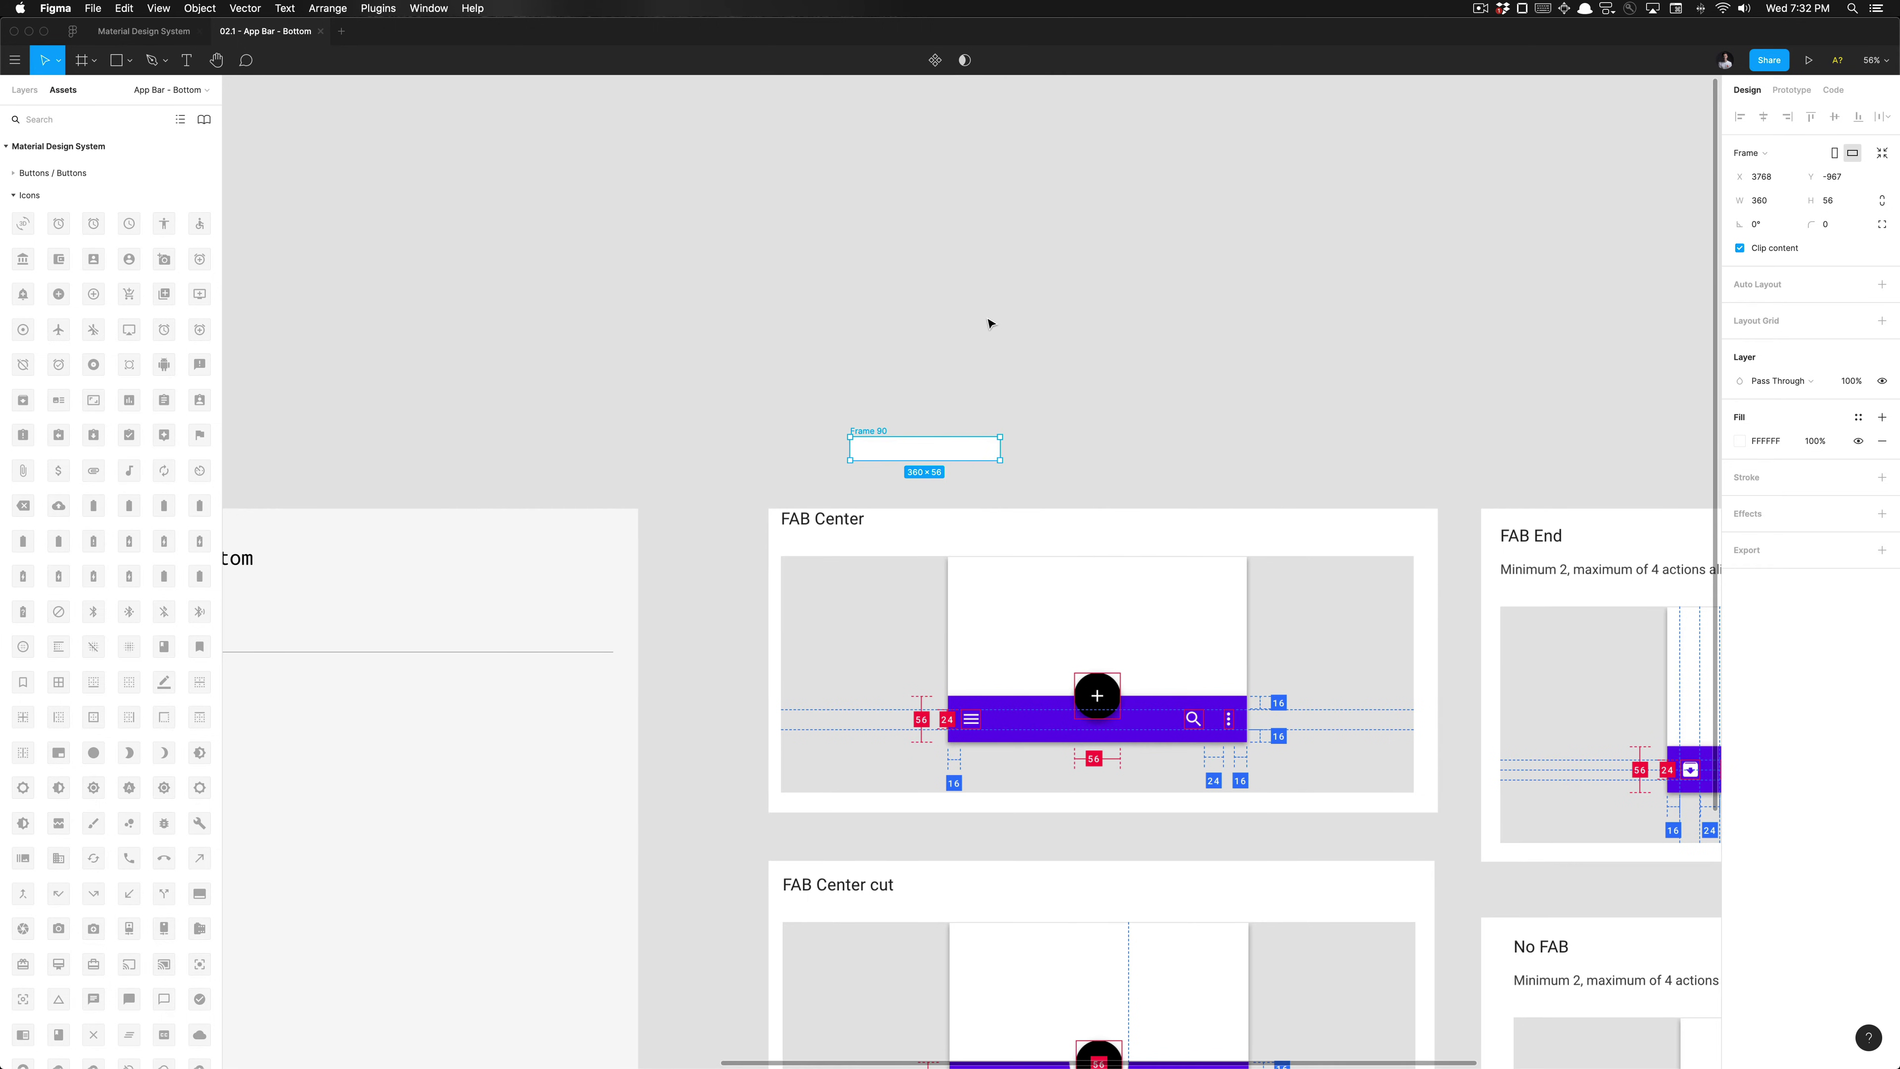
Step: Apply the Primary / Primary color style from Material Design System as the bar frame's fill
key("alt+1")
left_click(1857, 421)
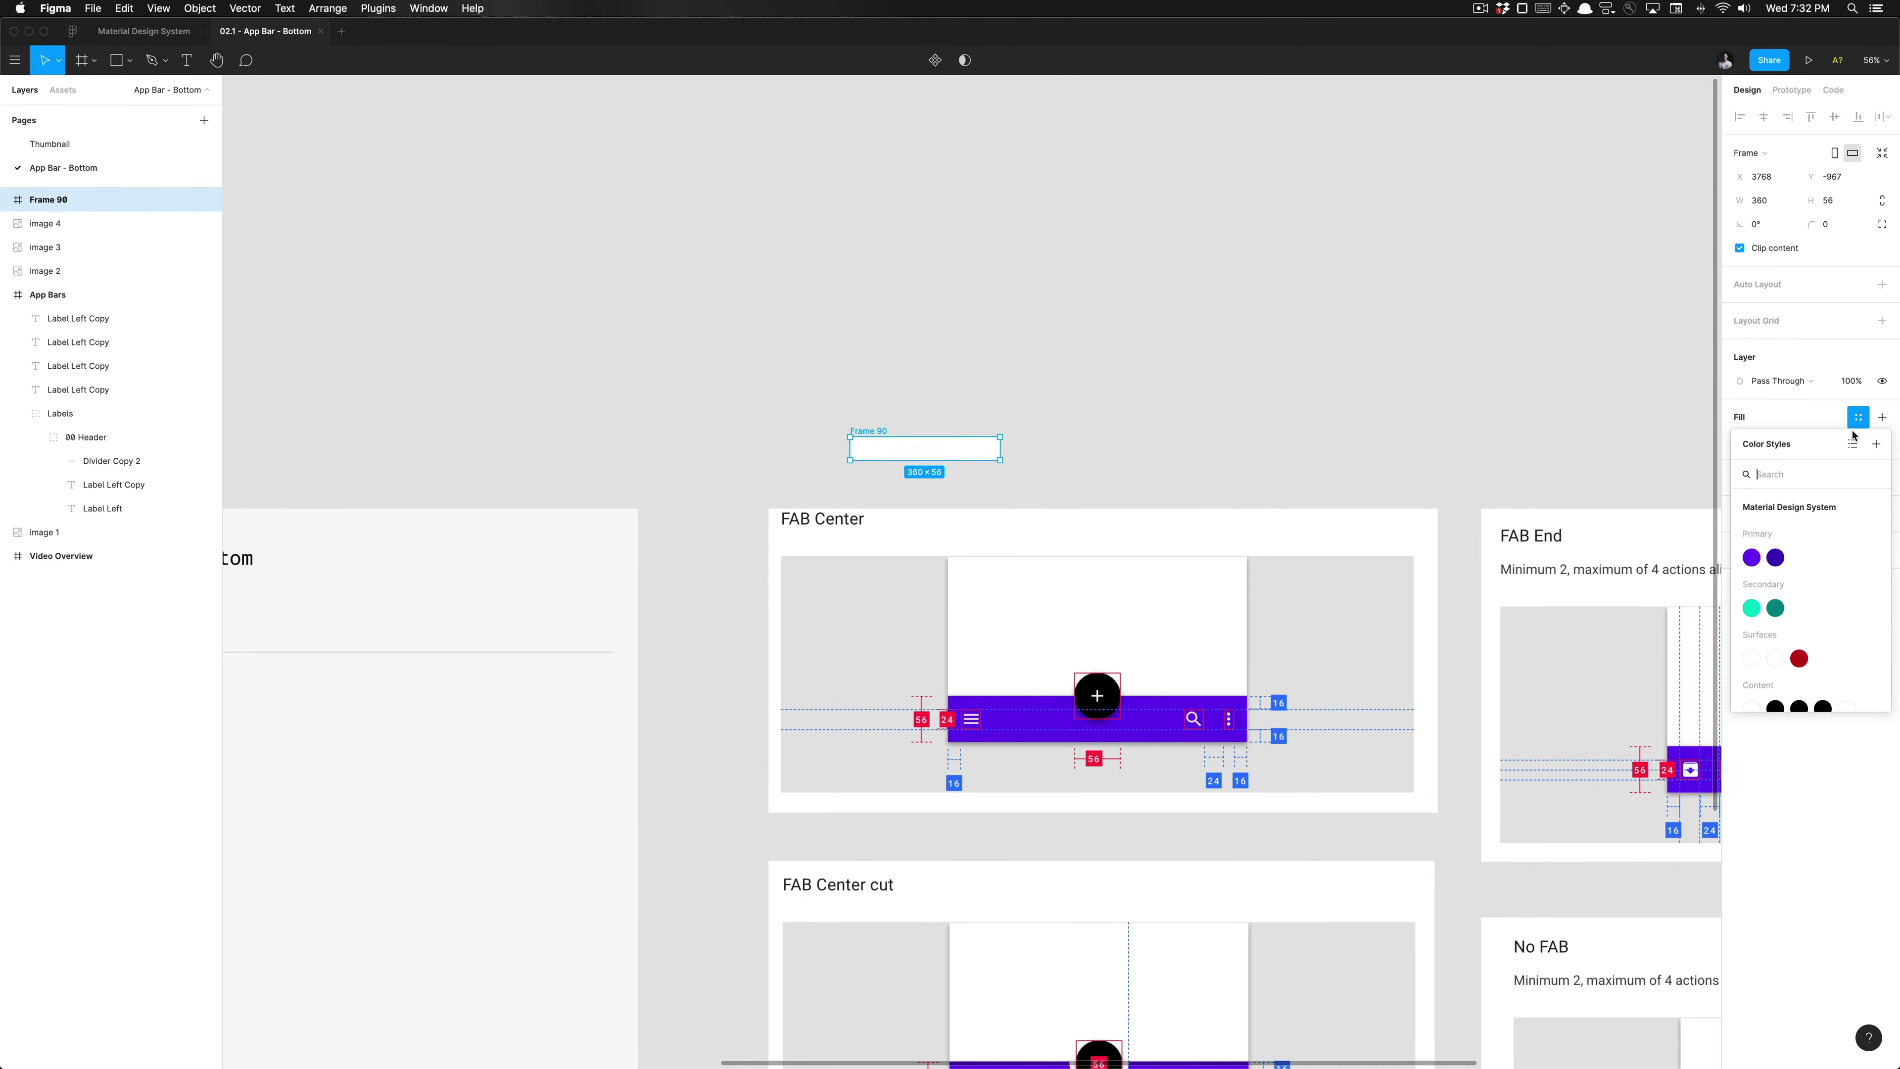
left_click(1751, 558)
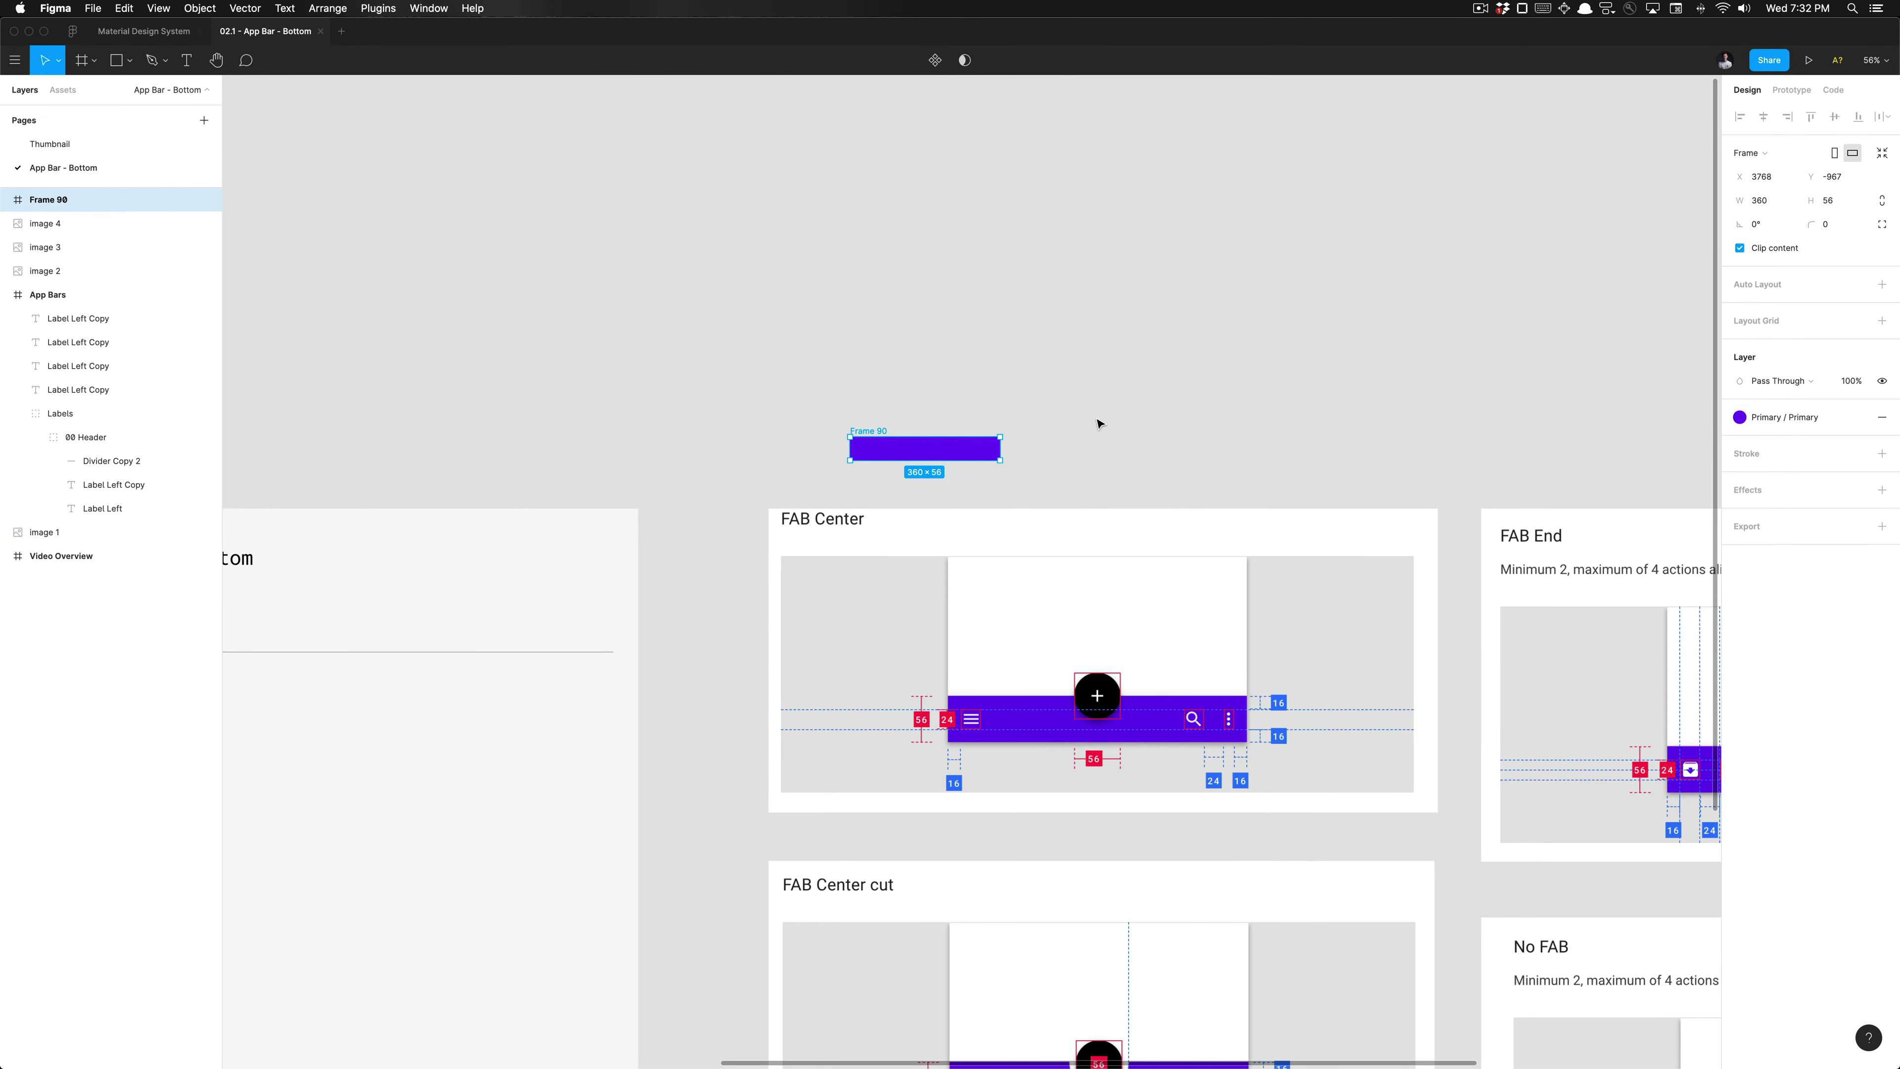
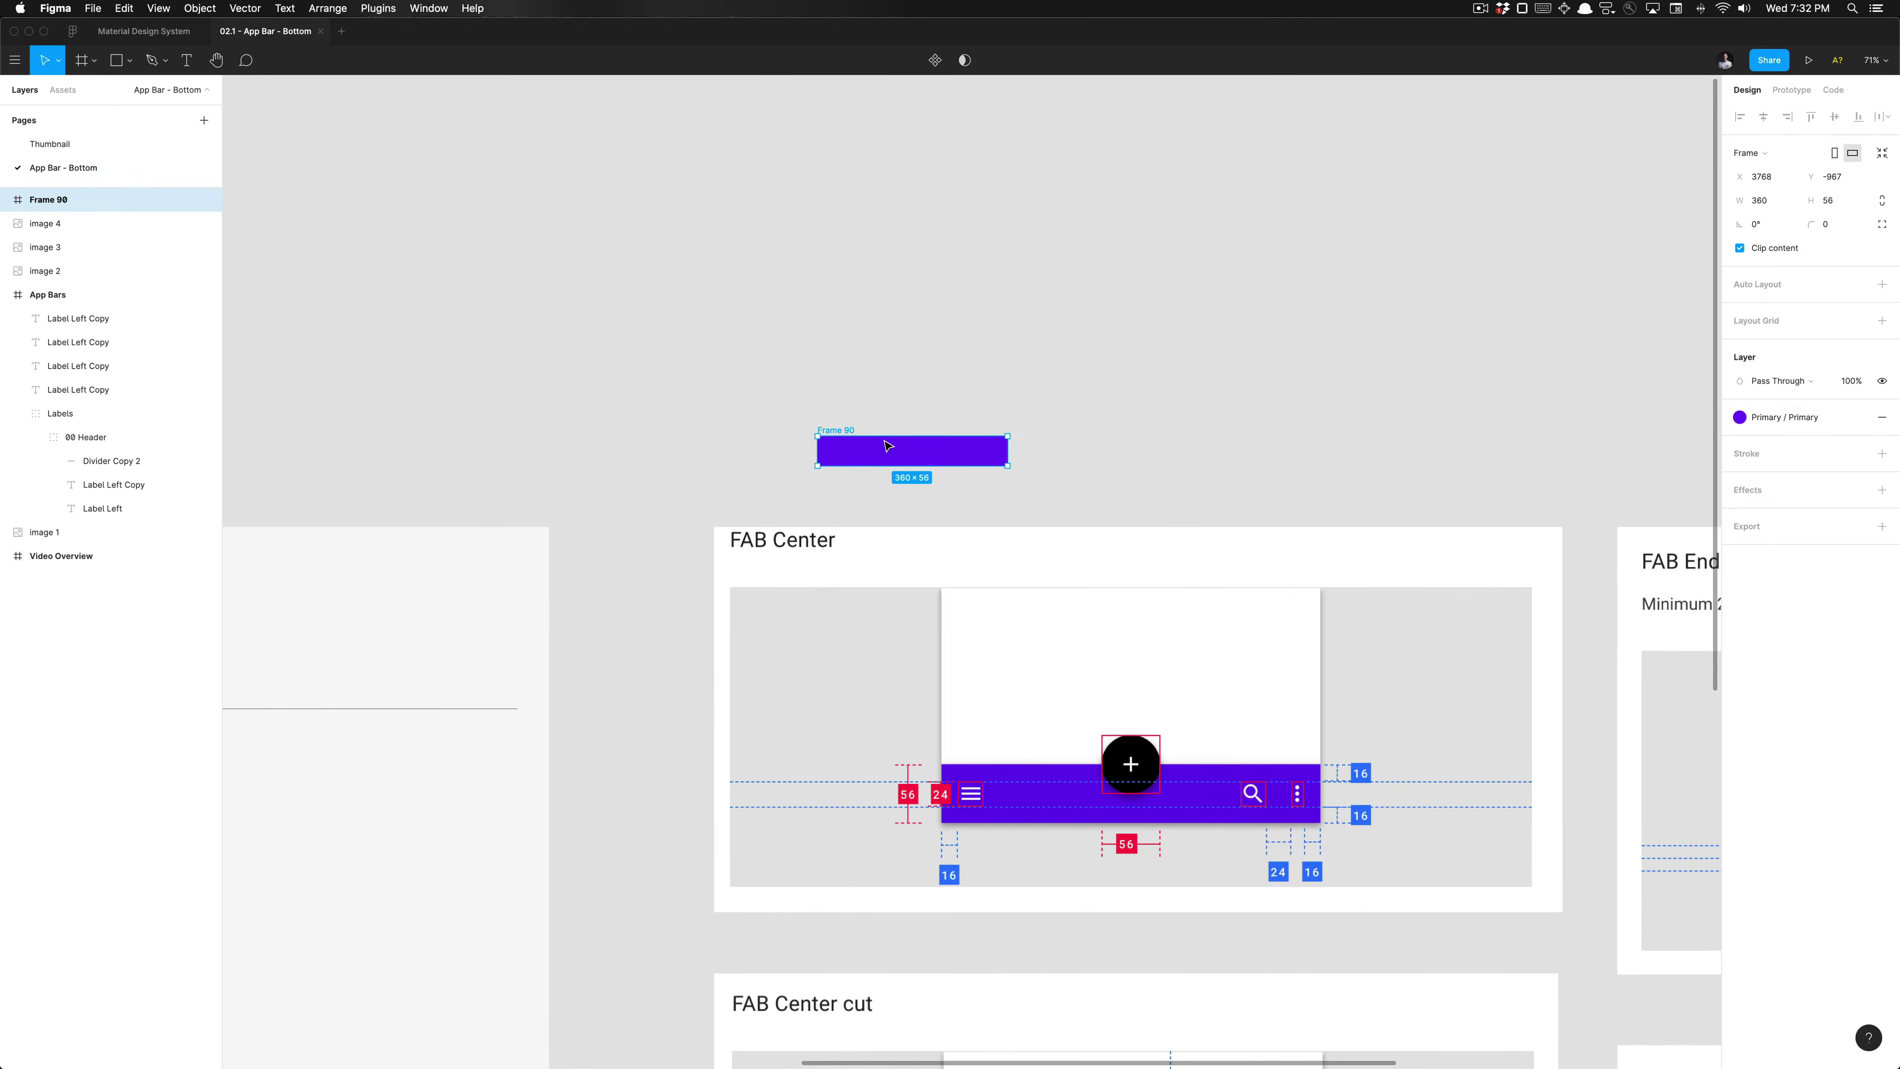
Step: Search the library assets for "hambu" and clear the query
left_click(819, 494)
left_click(63, 90)
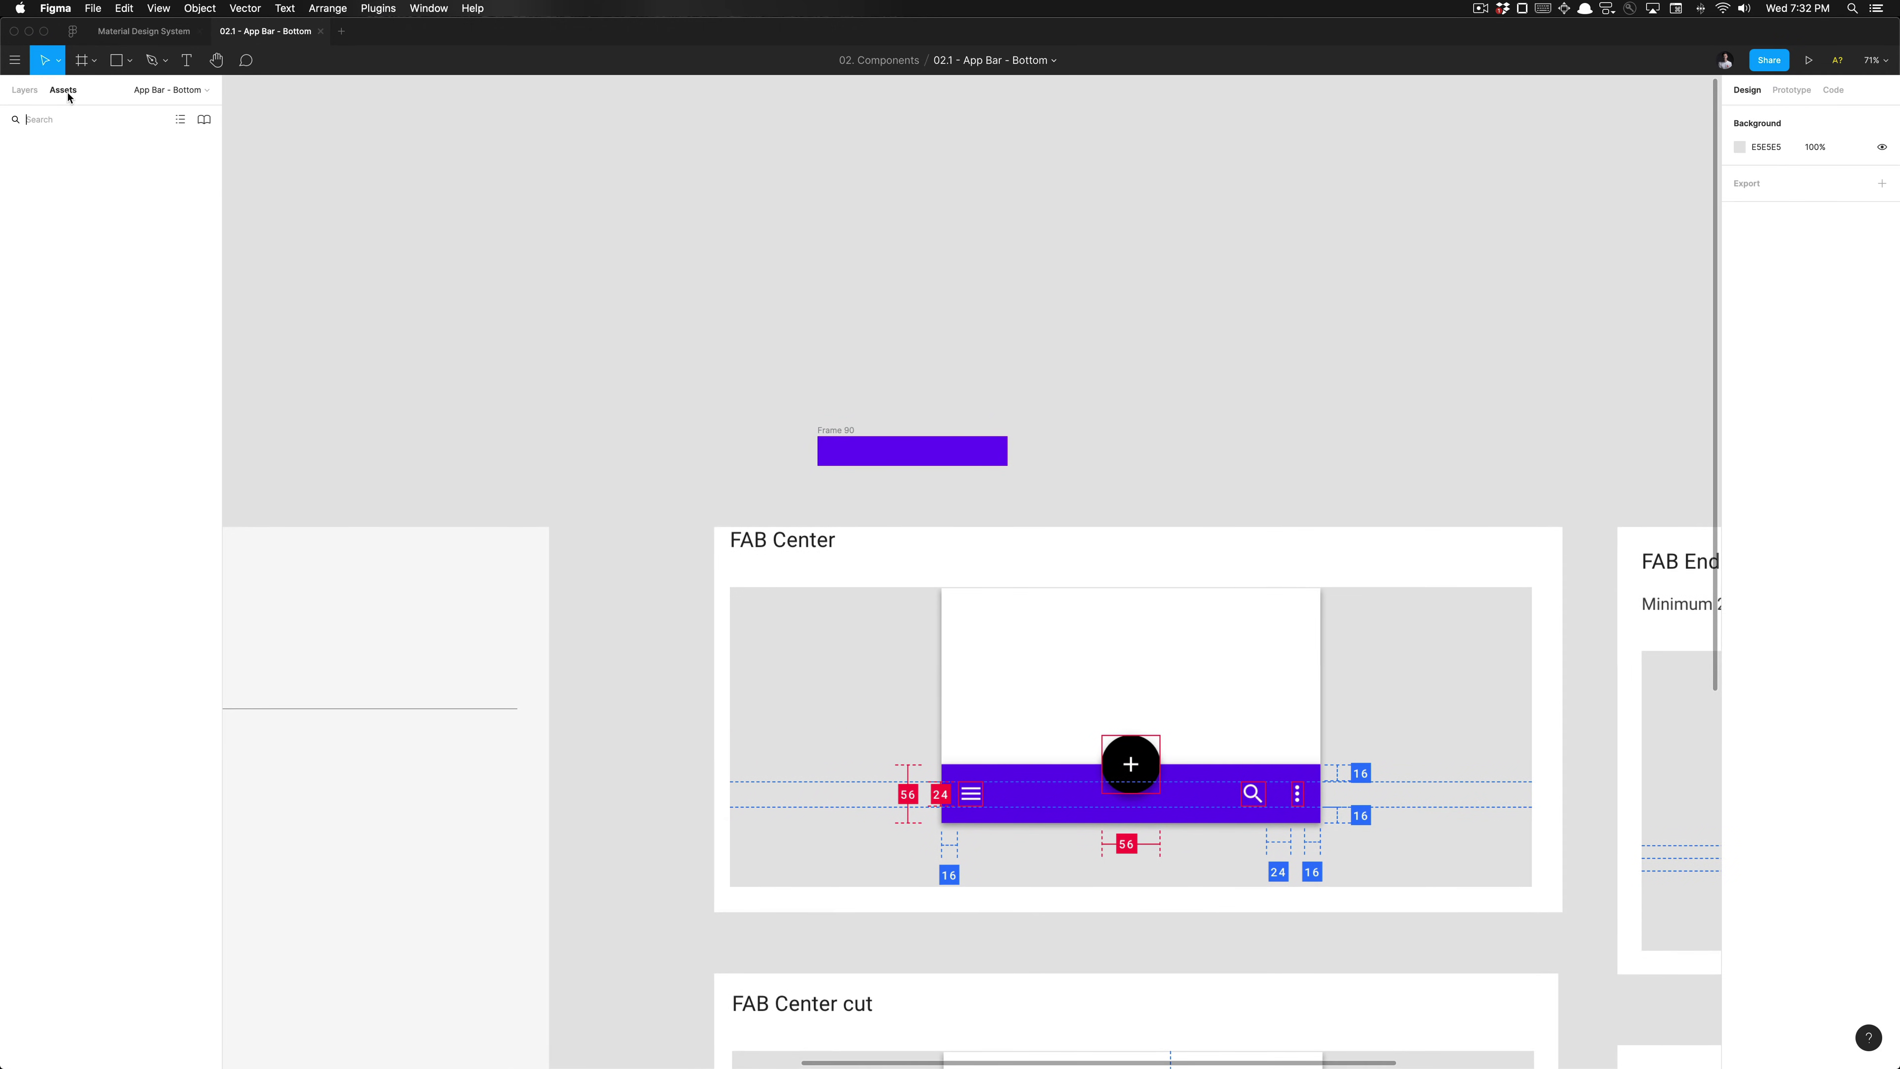
left_click(79, 125)
type("hamburger")
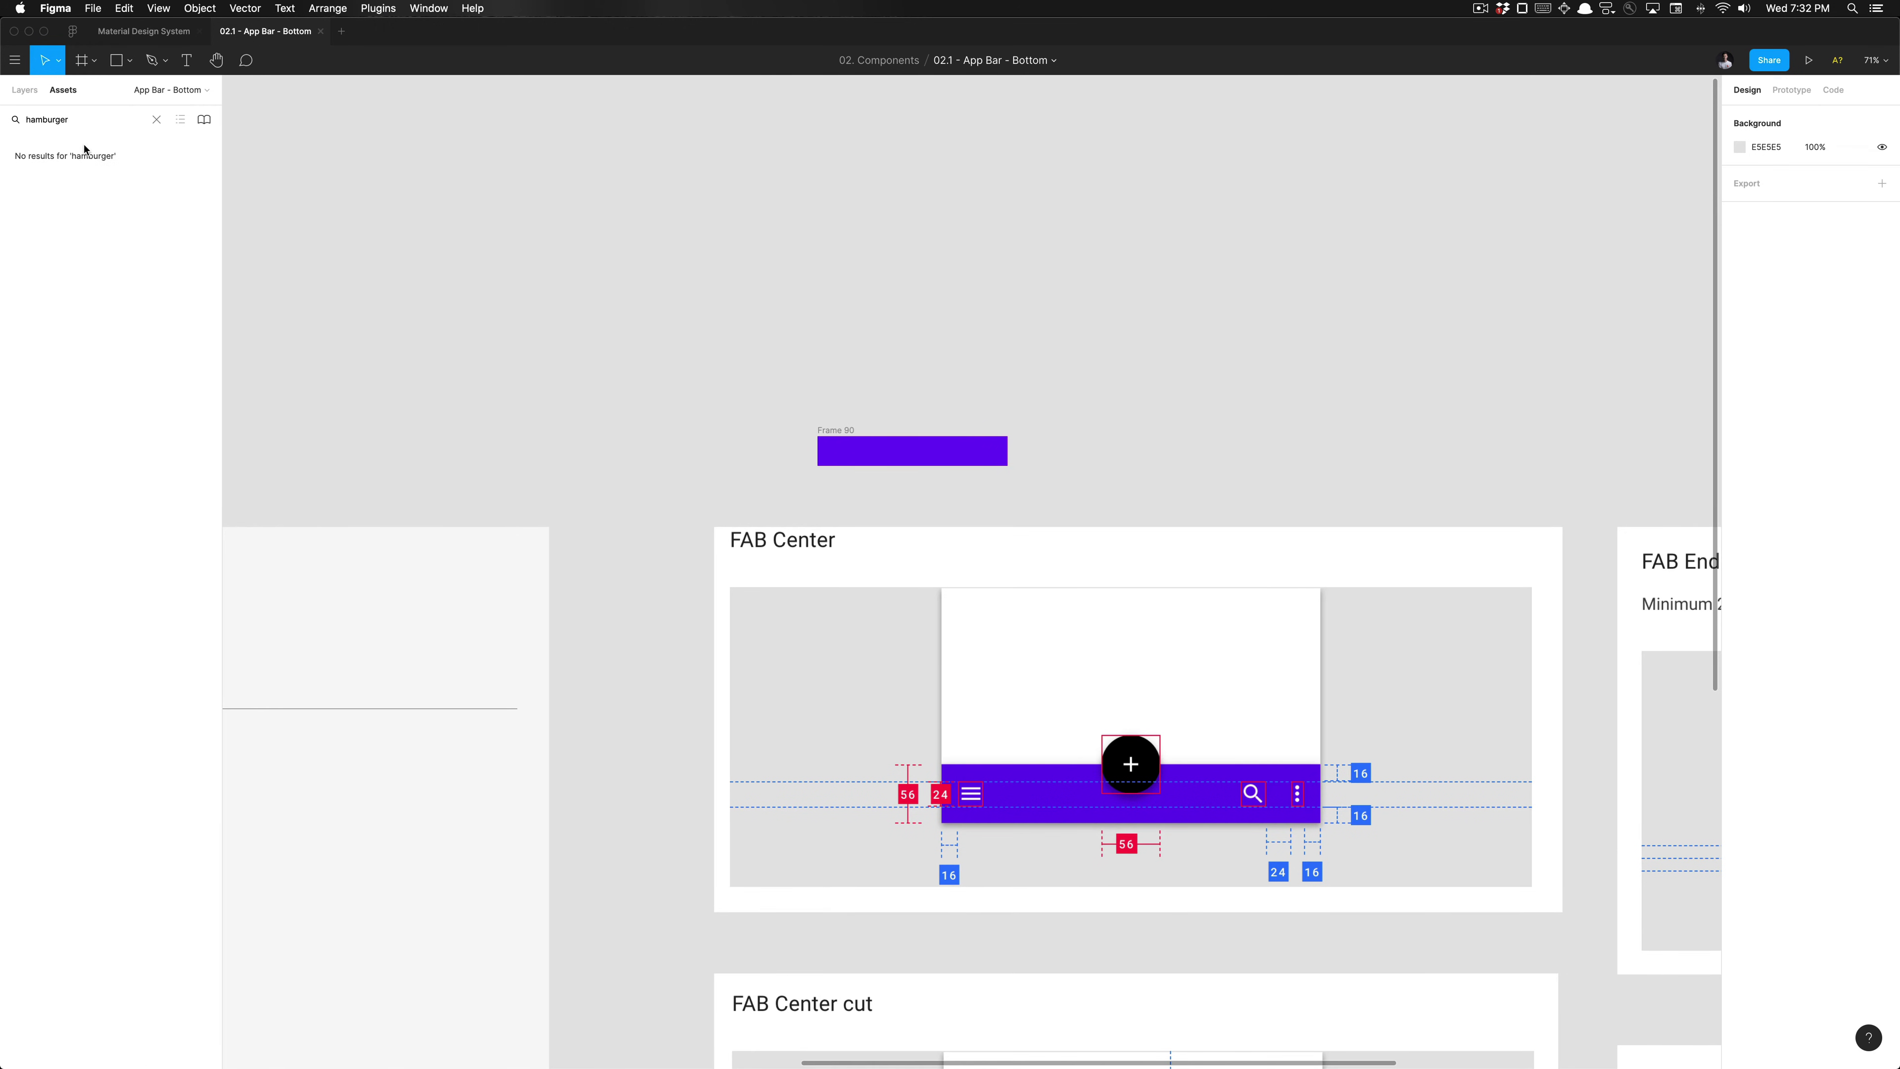
key("super+a")
key("BackSpace")
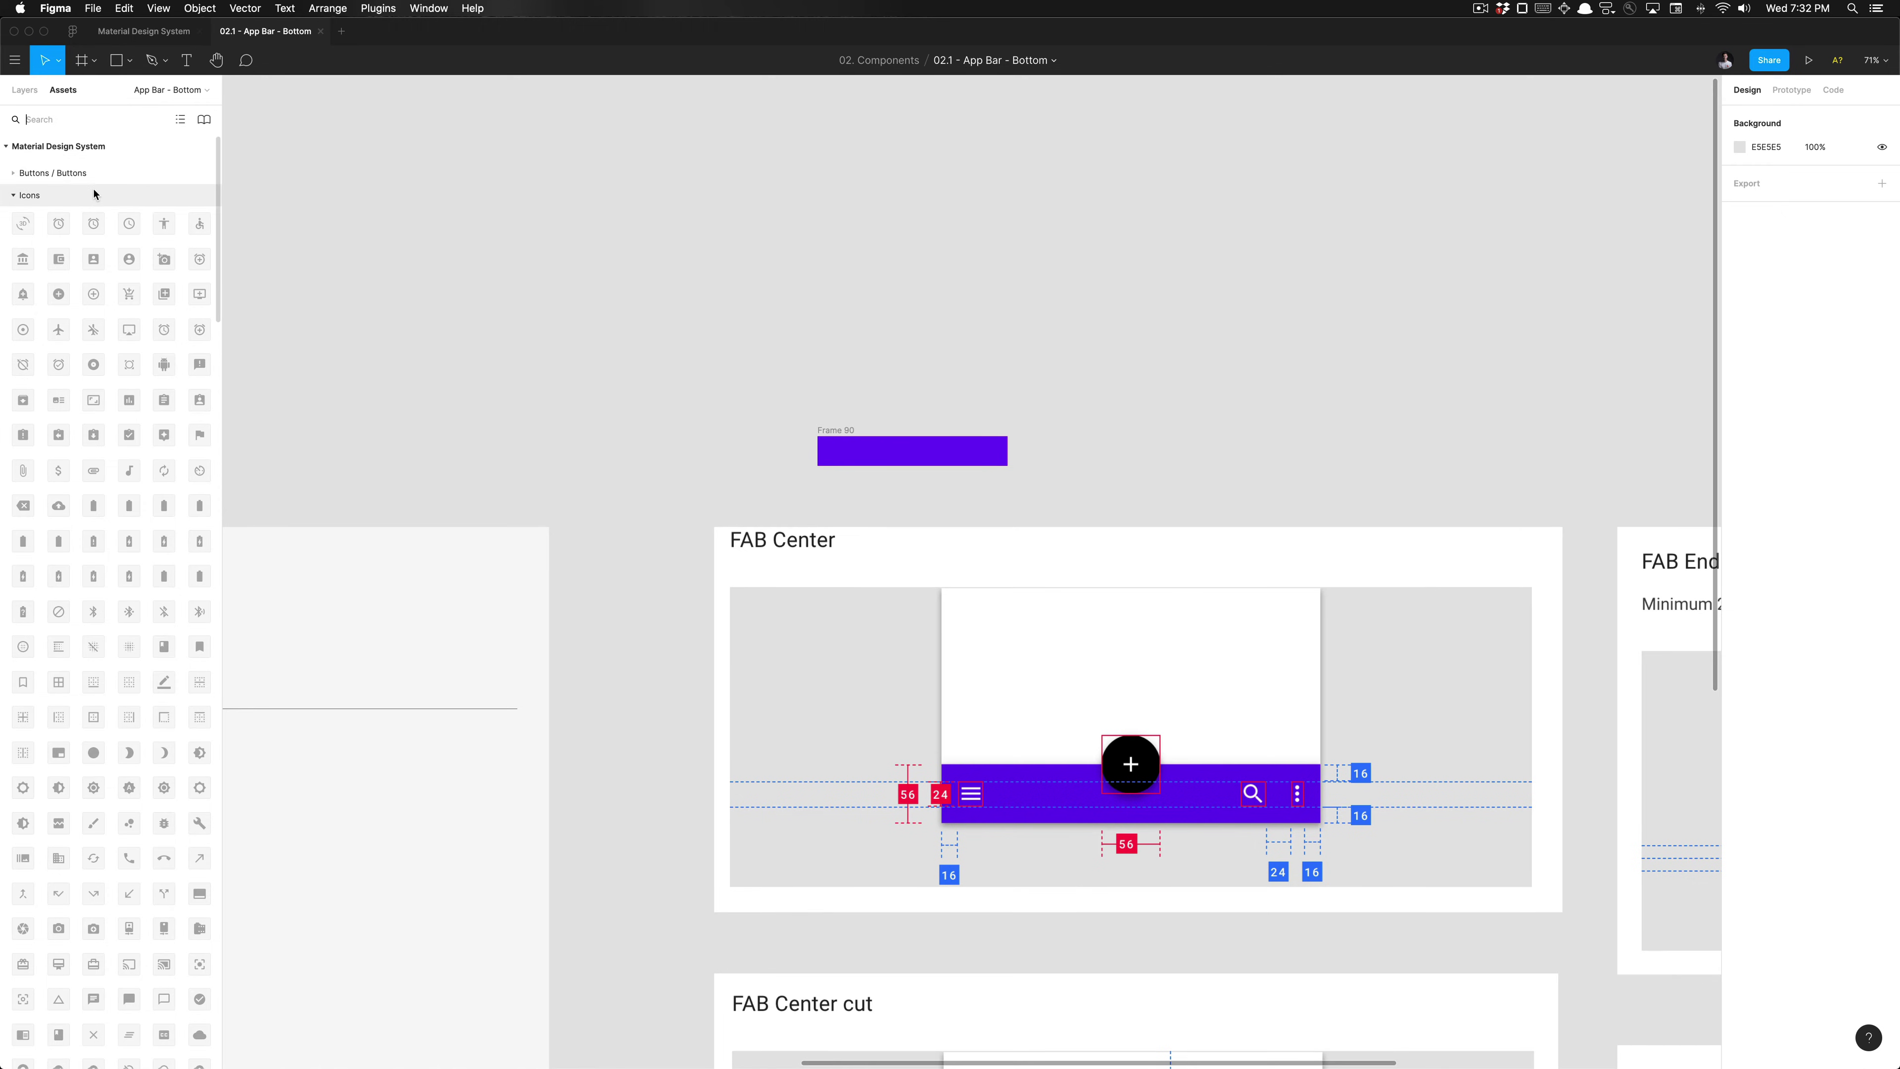
Step: Copy the ic_reorder_24px icon component from the Action icons in the Material Design System file
left_click(143, 31)
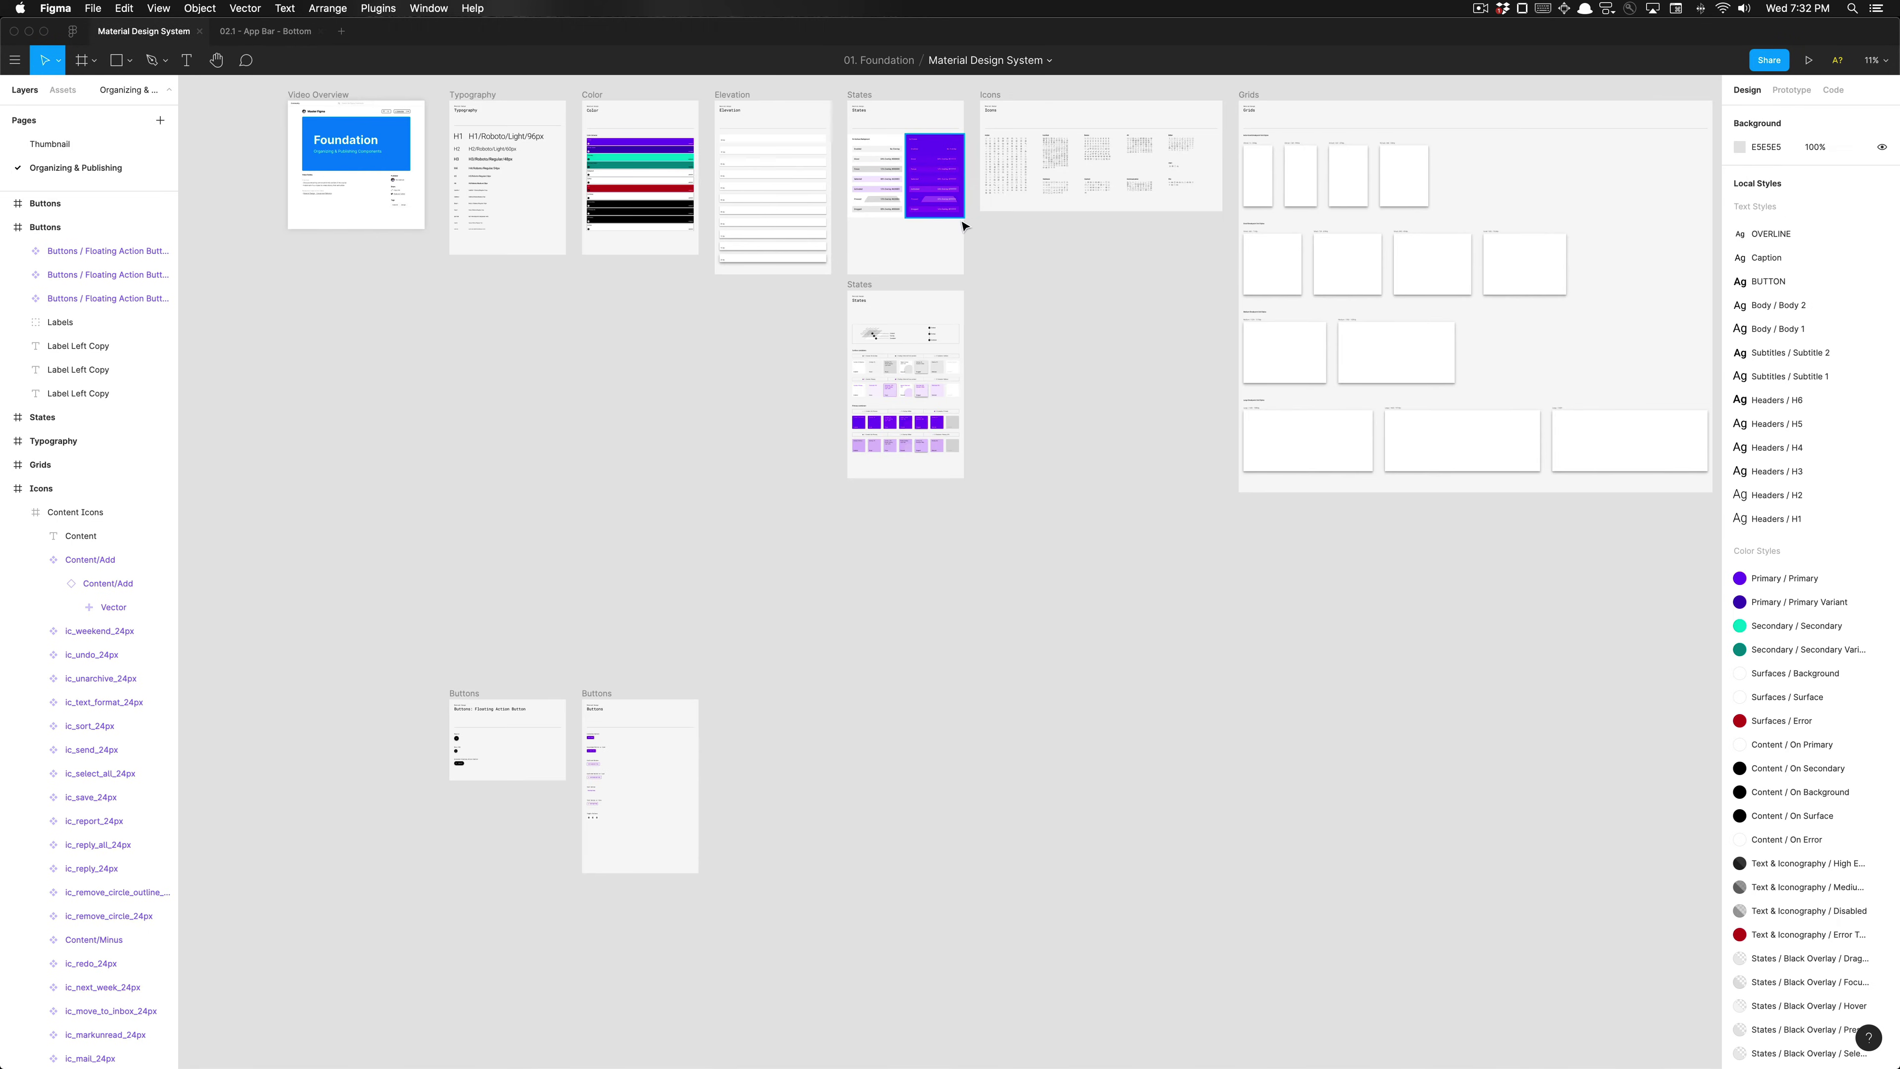
scroll(963, 225, "up", 10)
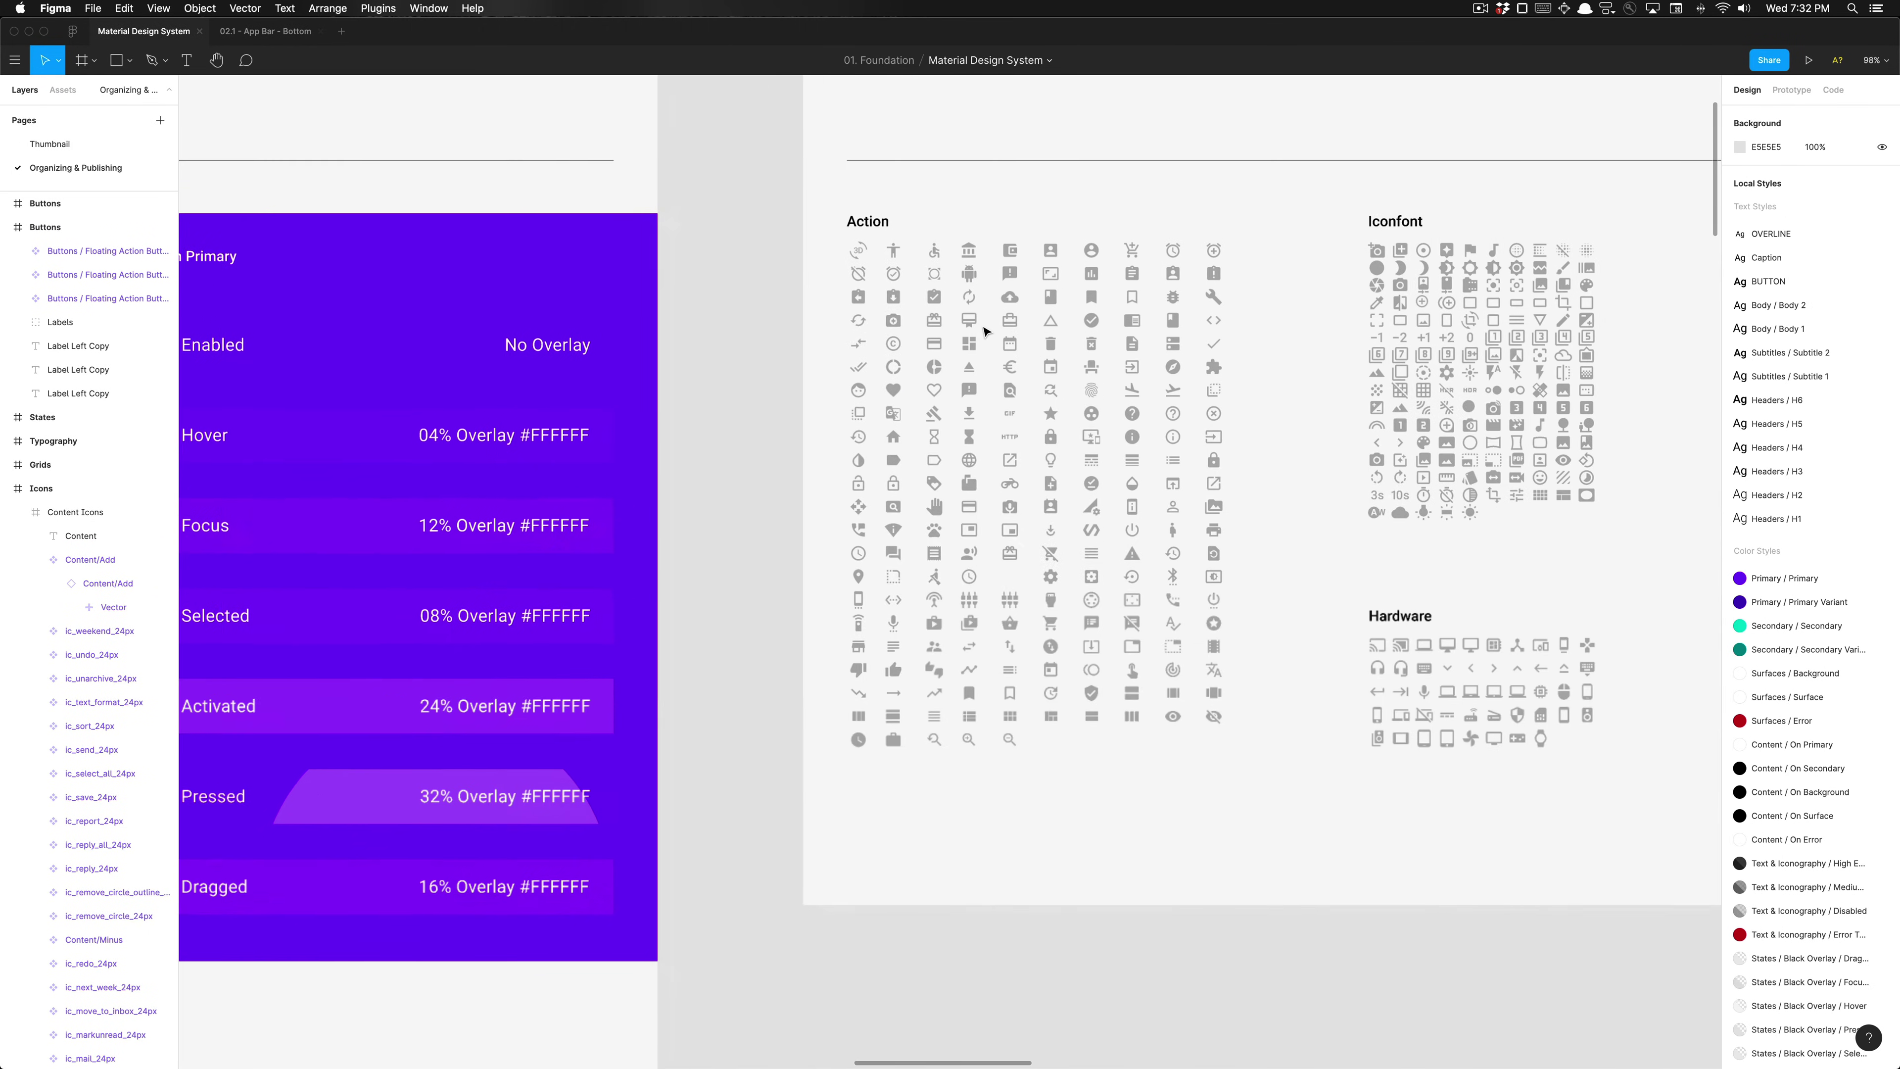
scroll(983, 329, "up", 2)
left_click(964, 549, "super")
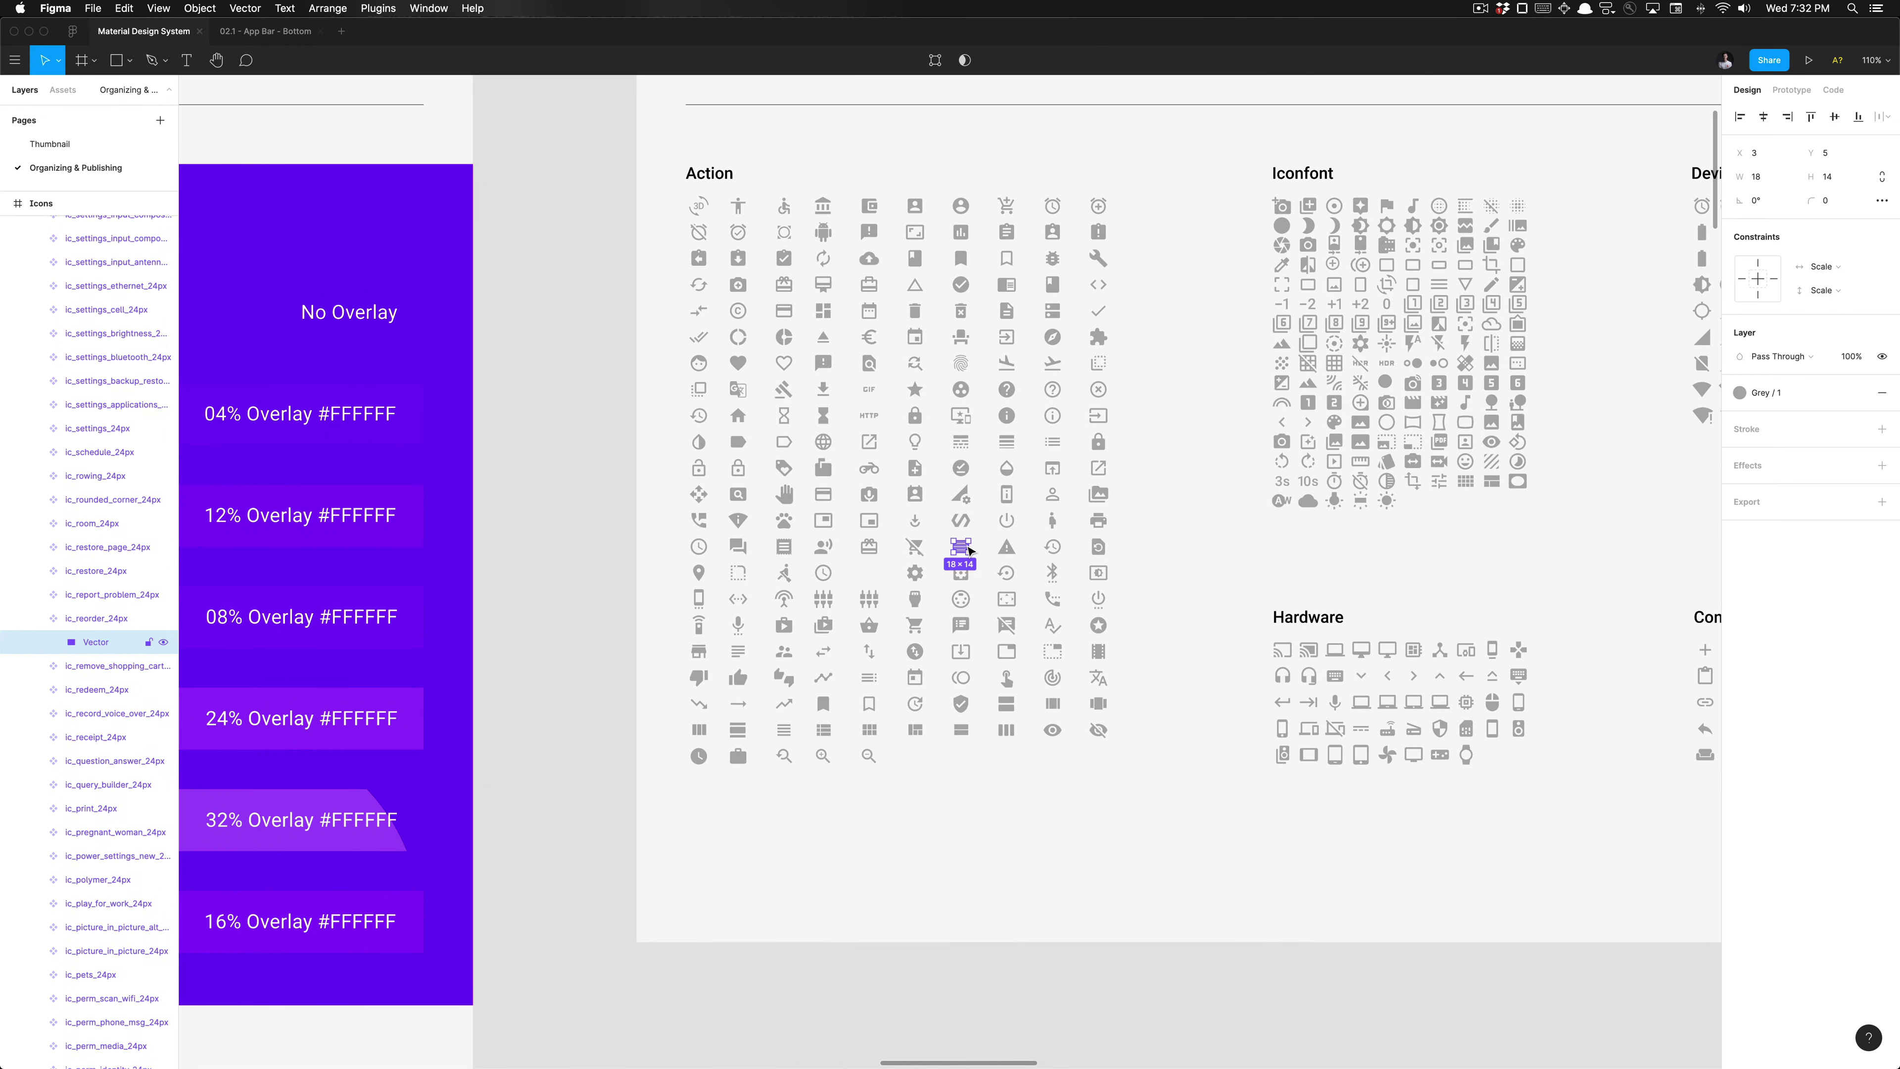
key("shift+Return")
key("super+c")
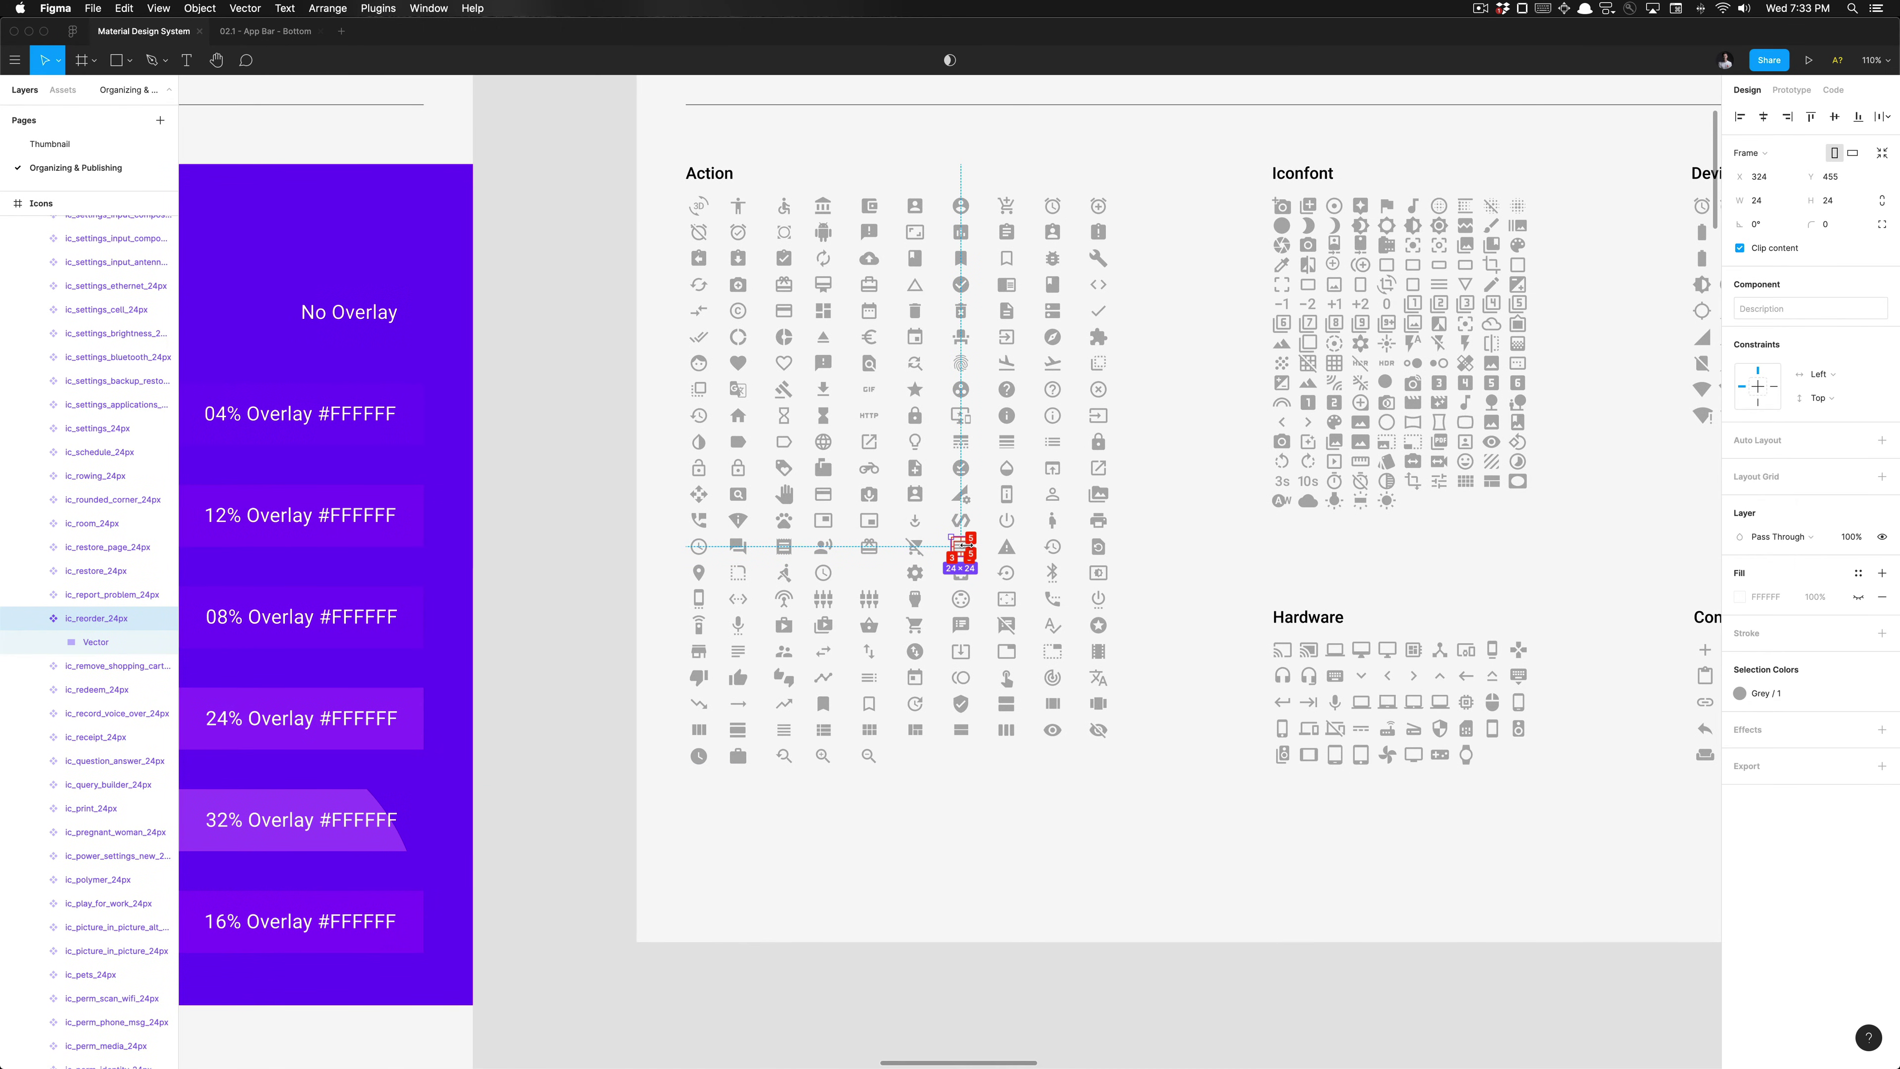
Step: Paste the copied icon into the purple bar frame in the App Bar - Bottom file
key("ctrl+Tab")
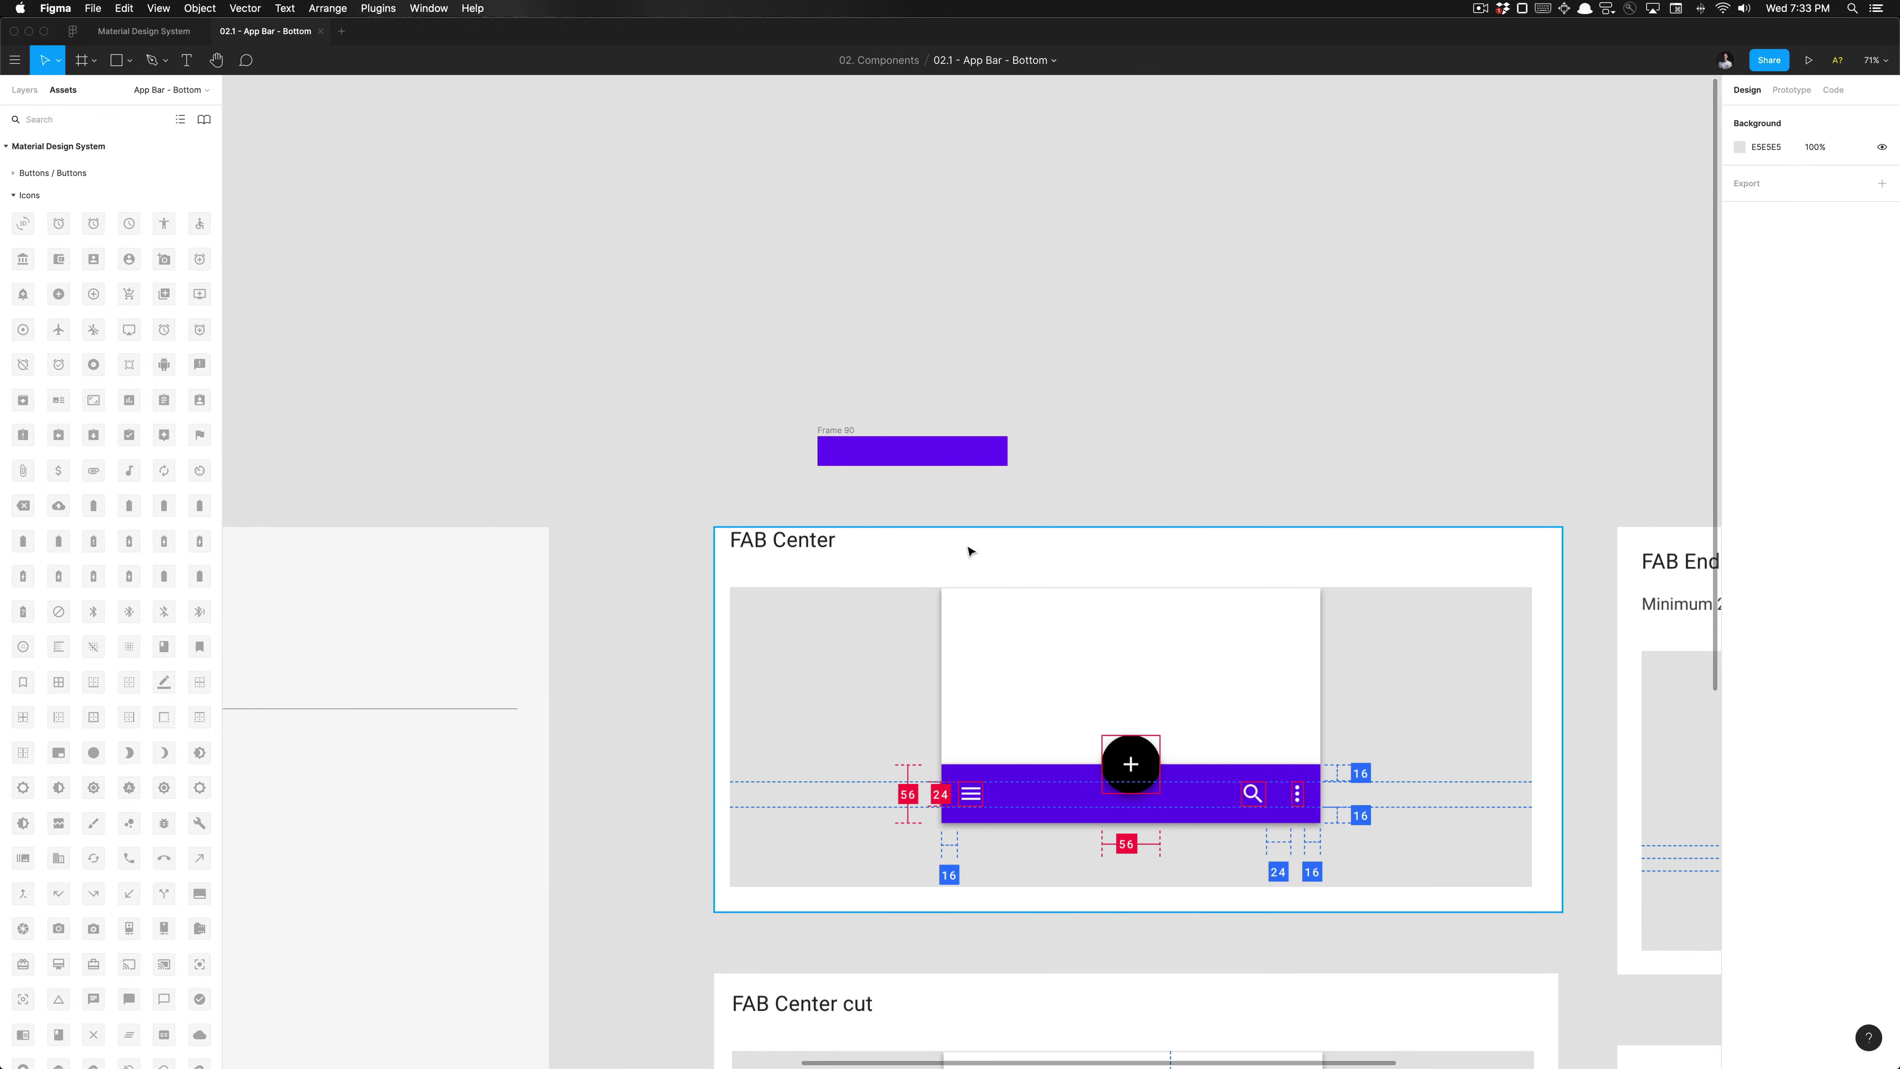
left_click(840, 440)
scroll(842, 437, "up", 3)
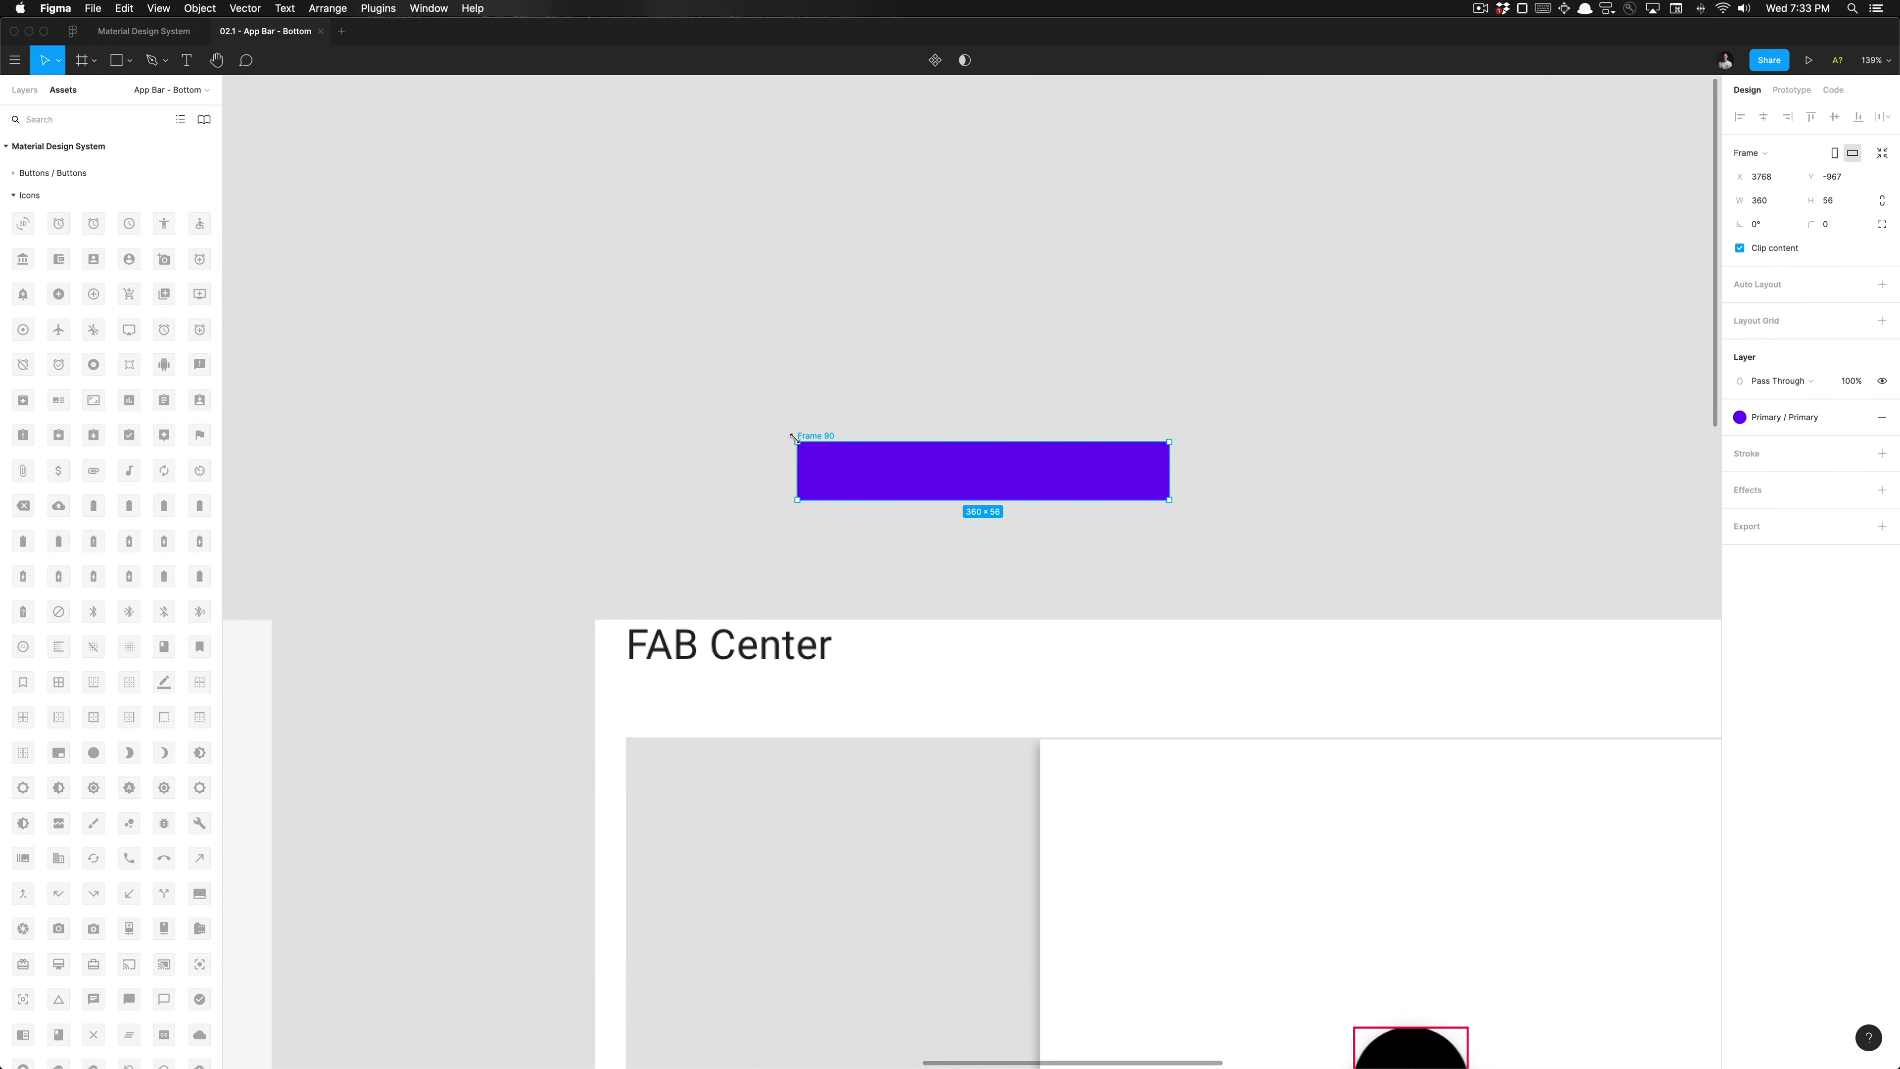
key("super+v")
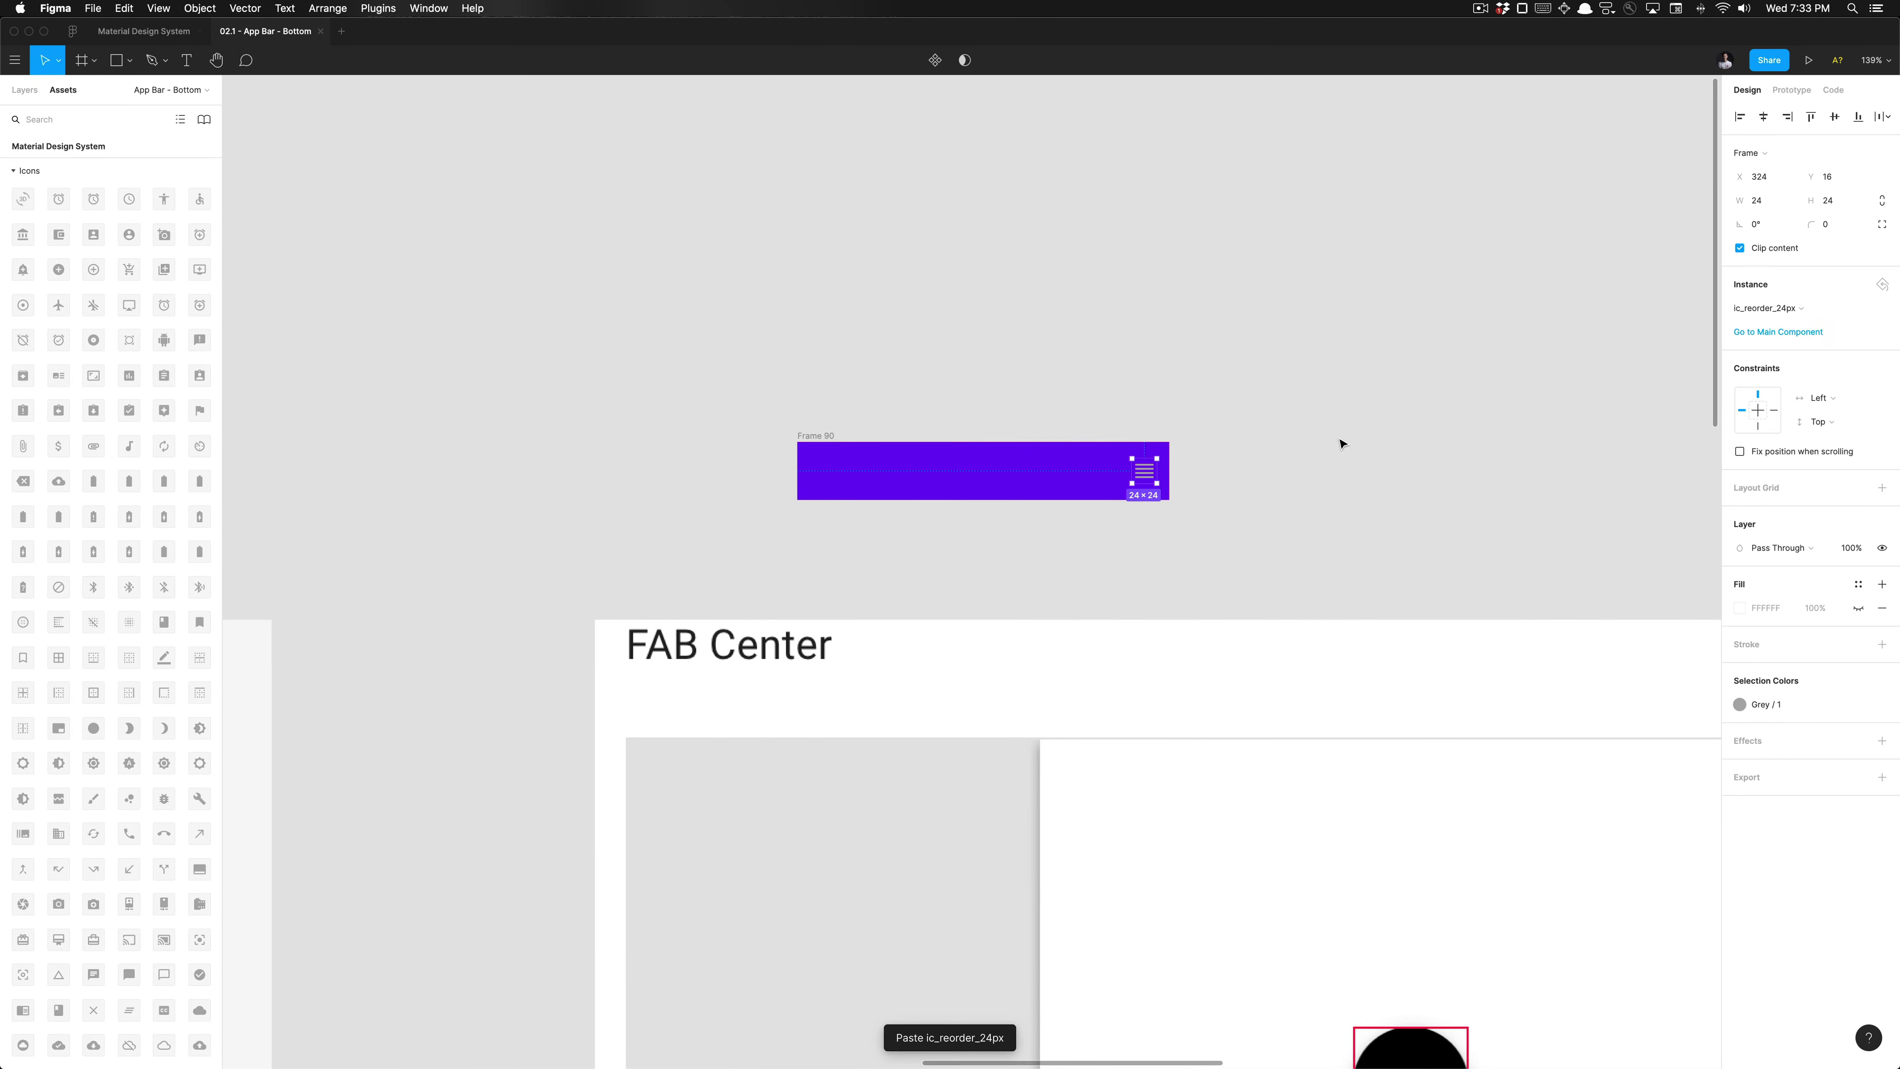
Step: Remove the icon's white background fill and recolor its Grey / 1 lines with the Content / On Primary style
left_click(1881, 615)
left_click(1854, 682)
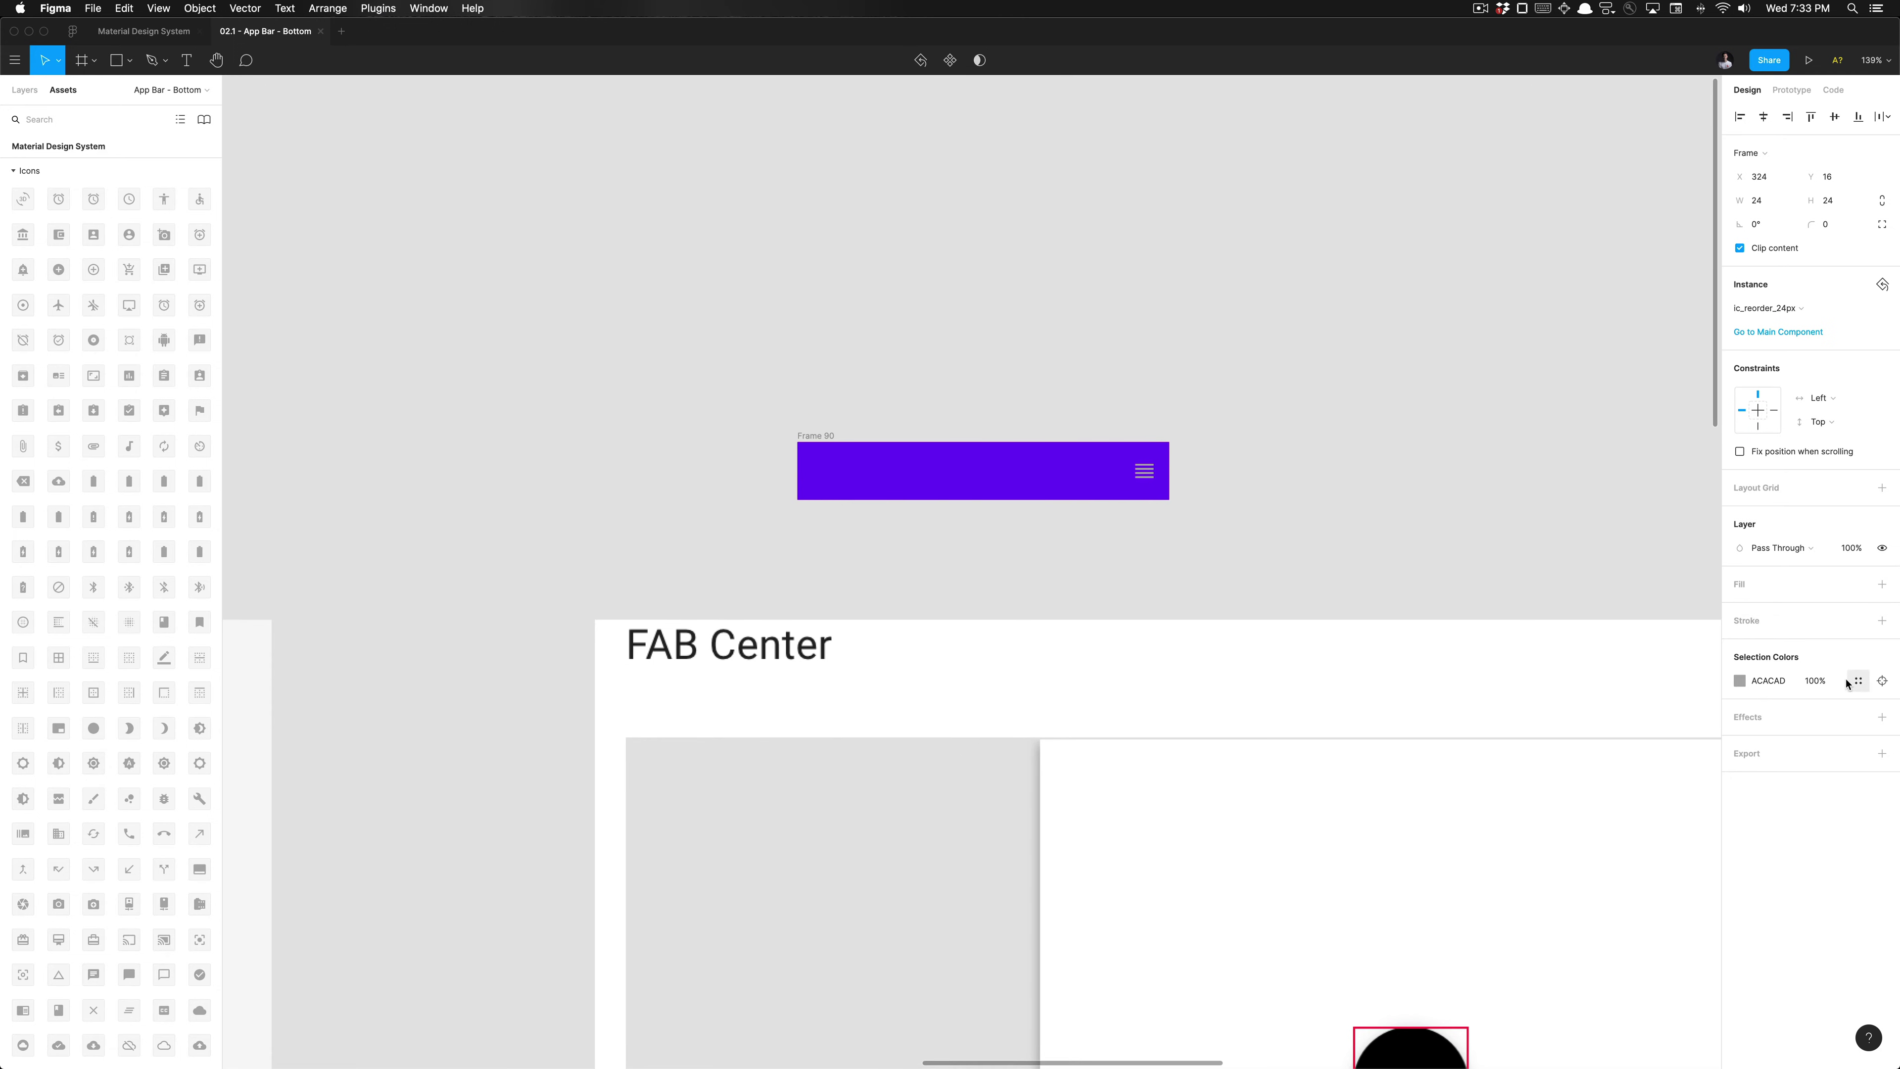
left_click(1866, 681)
scroll(1594, 814, "down", 3)
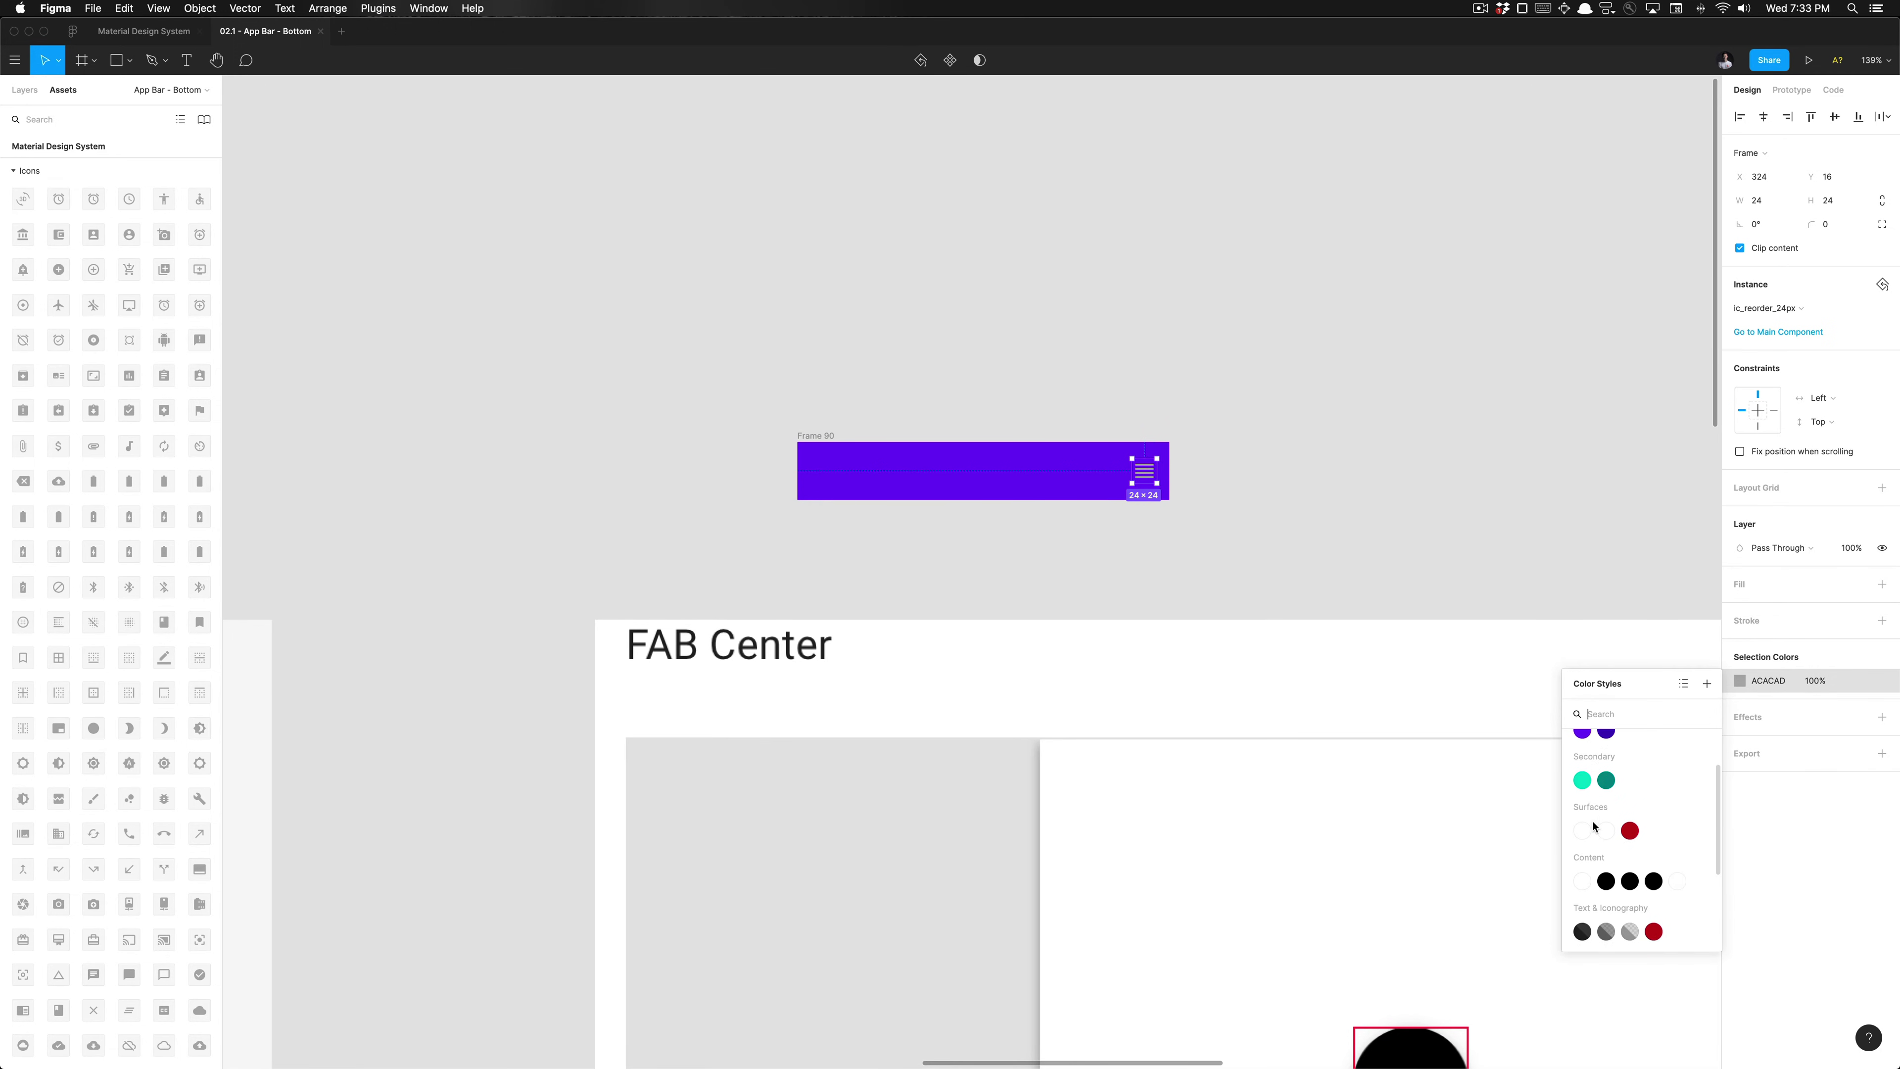
scroll(1593, 825, "down", 1)
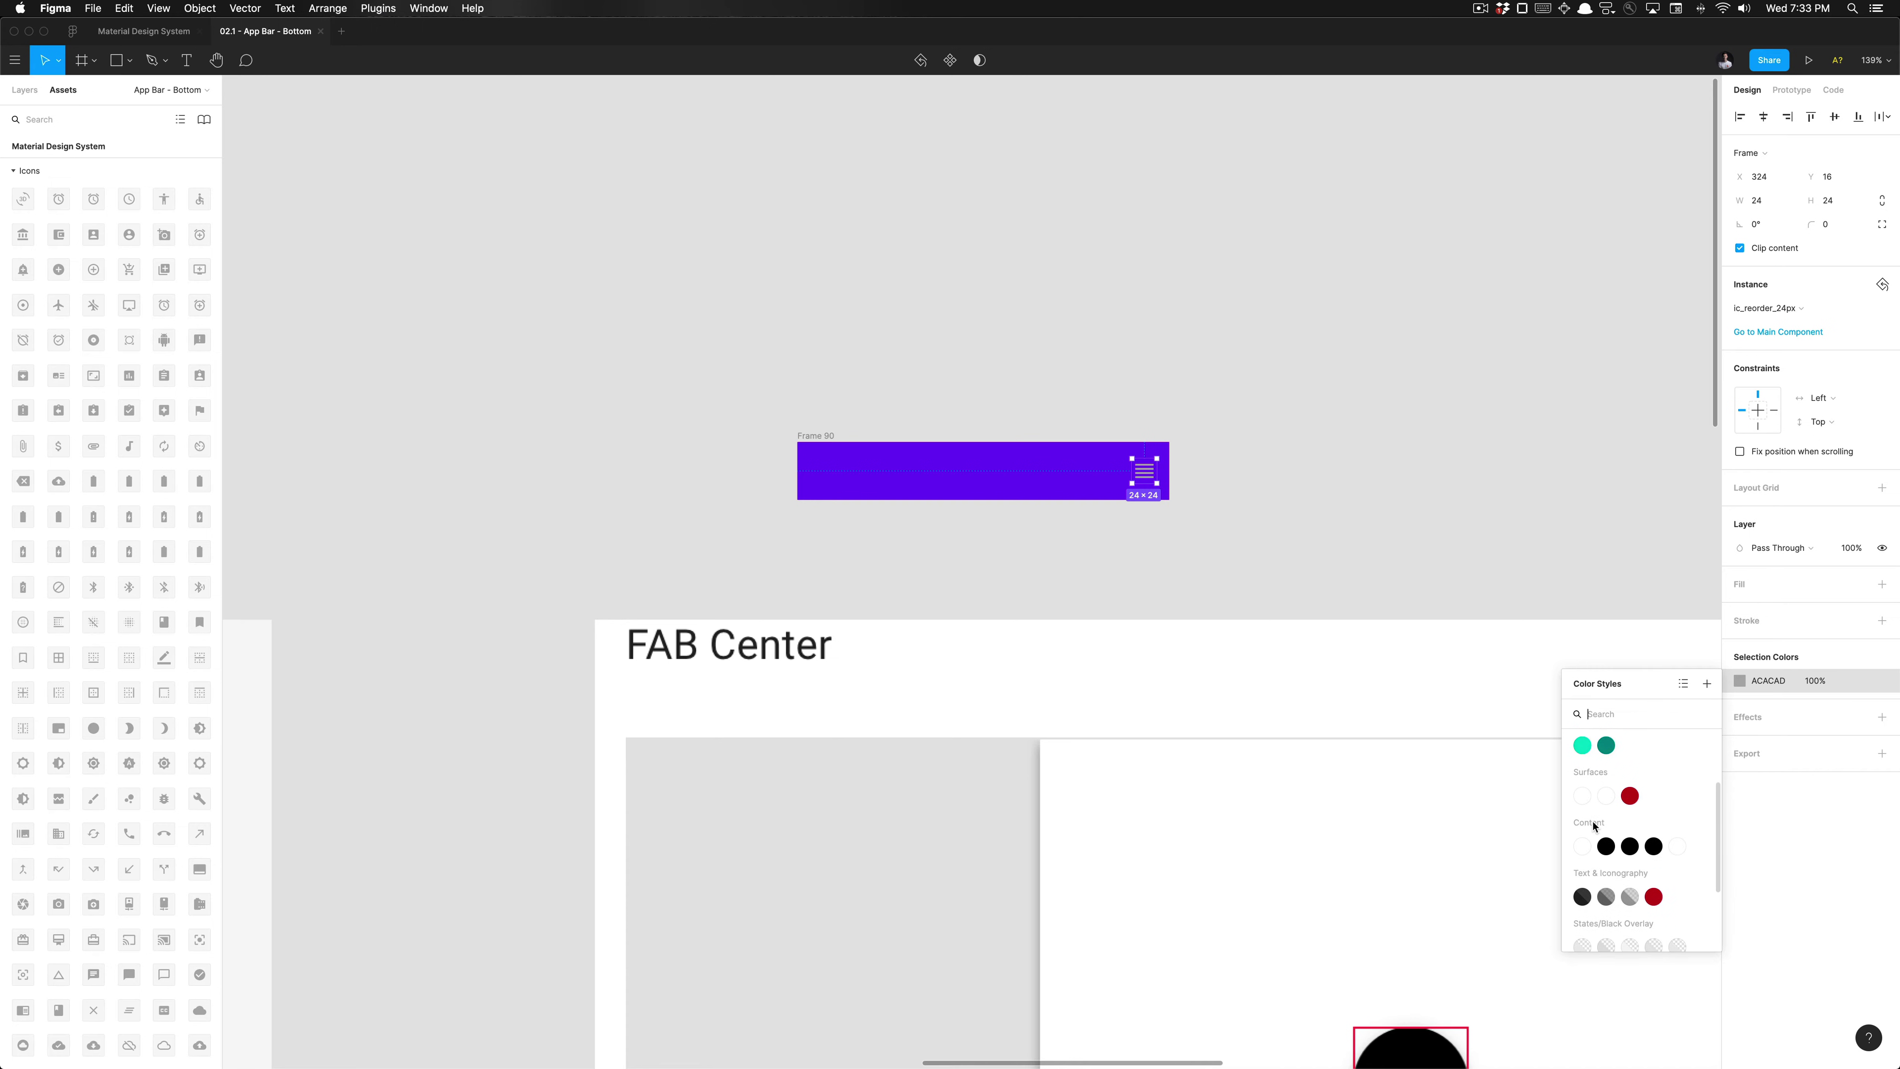
left_click(1583, 827)
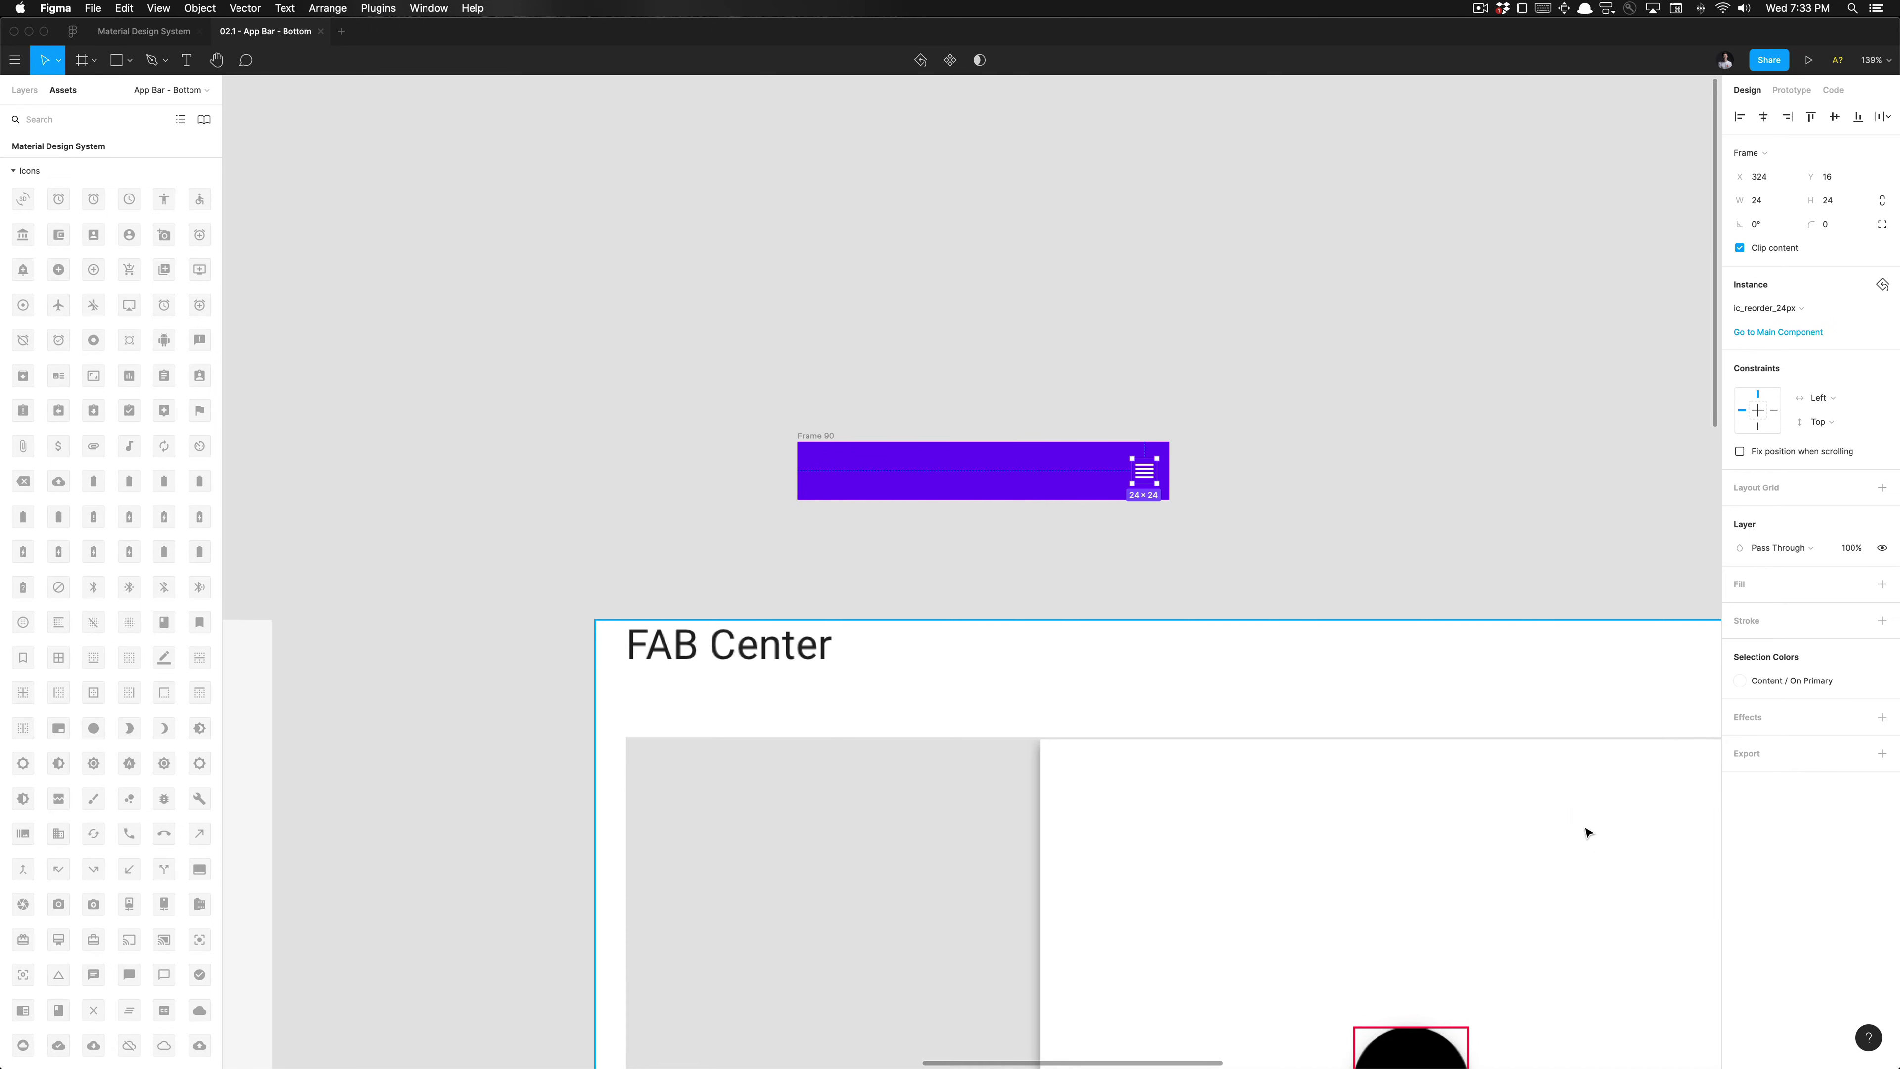
Step: Align the menu icon to the left edge of the bar
left_click(1150, 441)
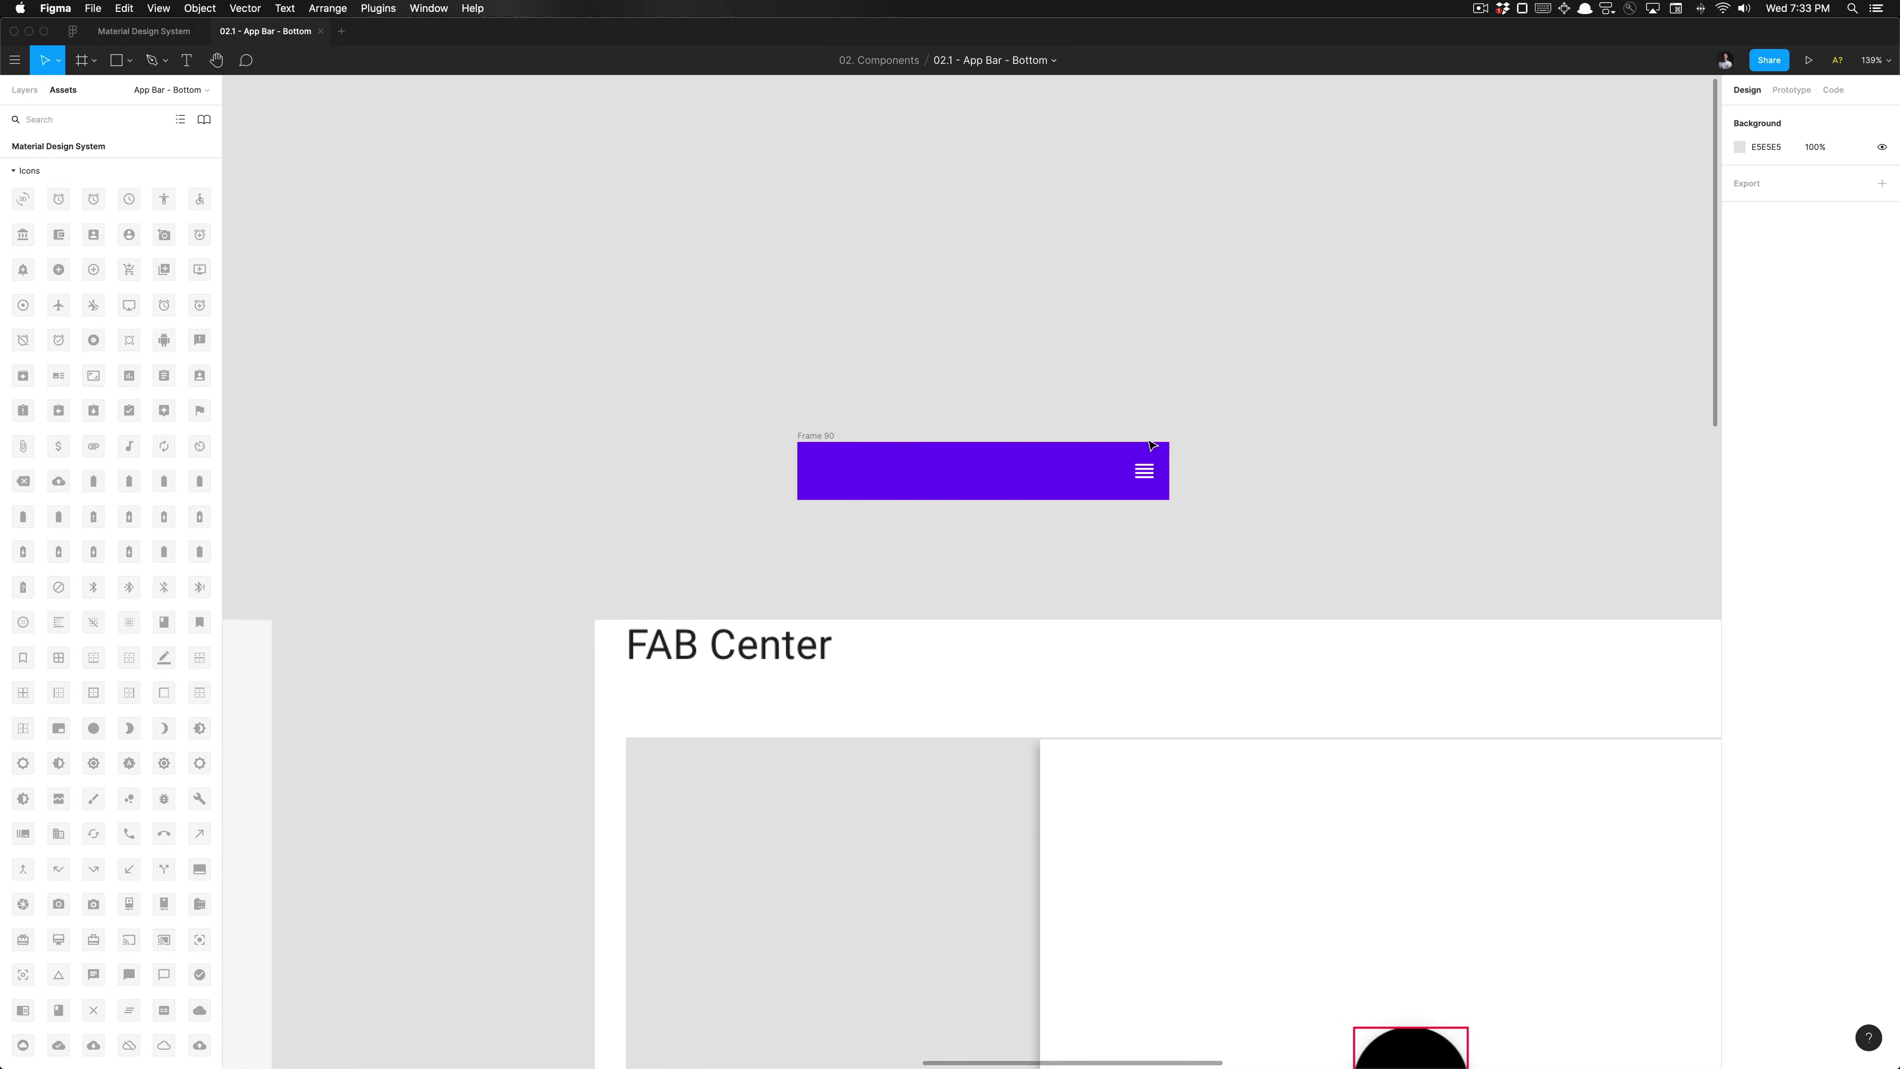
left_click(1152, 474)
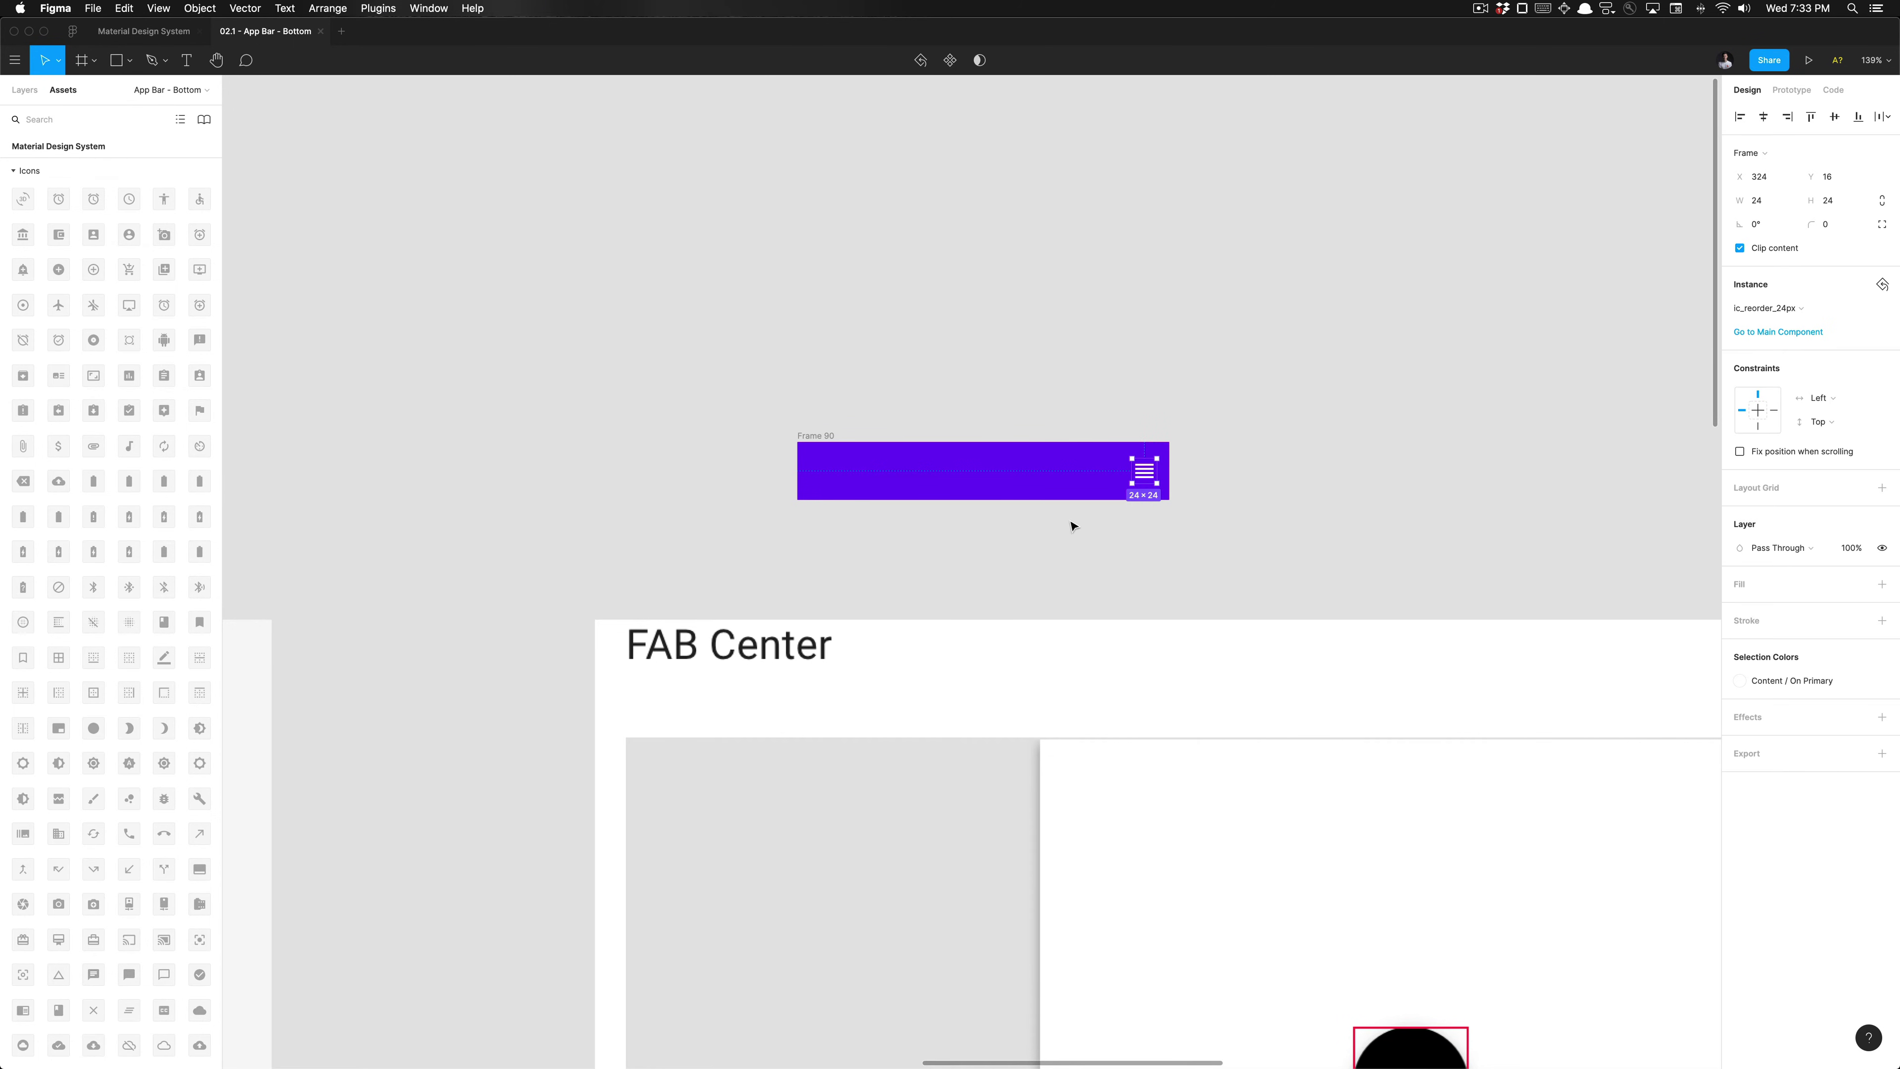
key("alt+1")
key("alt+a")
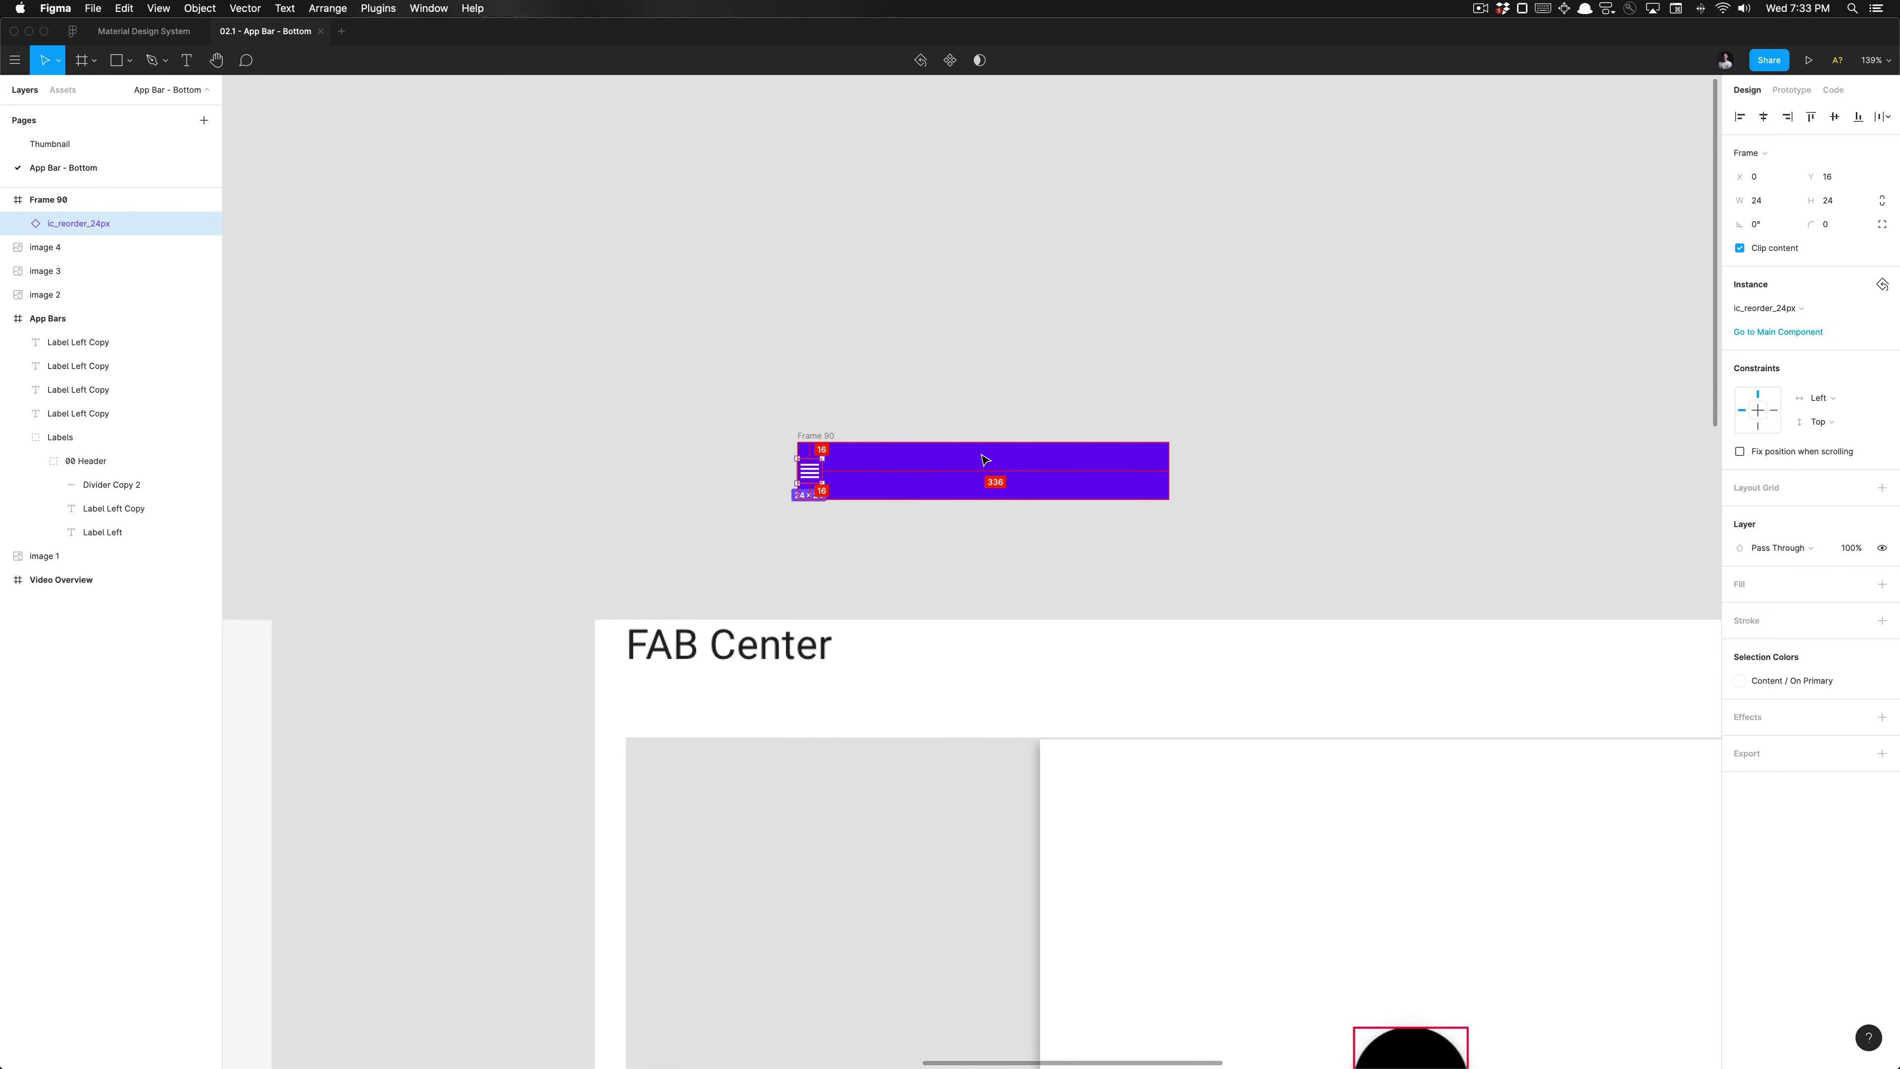
Step: Inset the menu icon from the bar's left edge to X 24
scroll(985, 459, "down", 6)
scroll(985, 460, "down", 1)
scroll(984, 459, "right", 1)
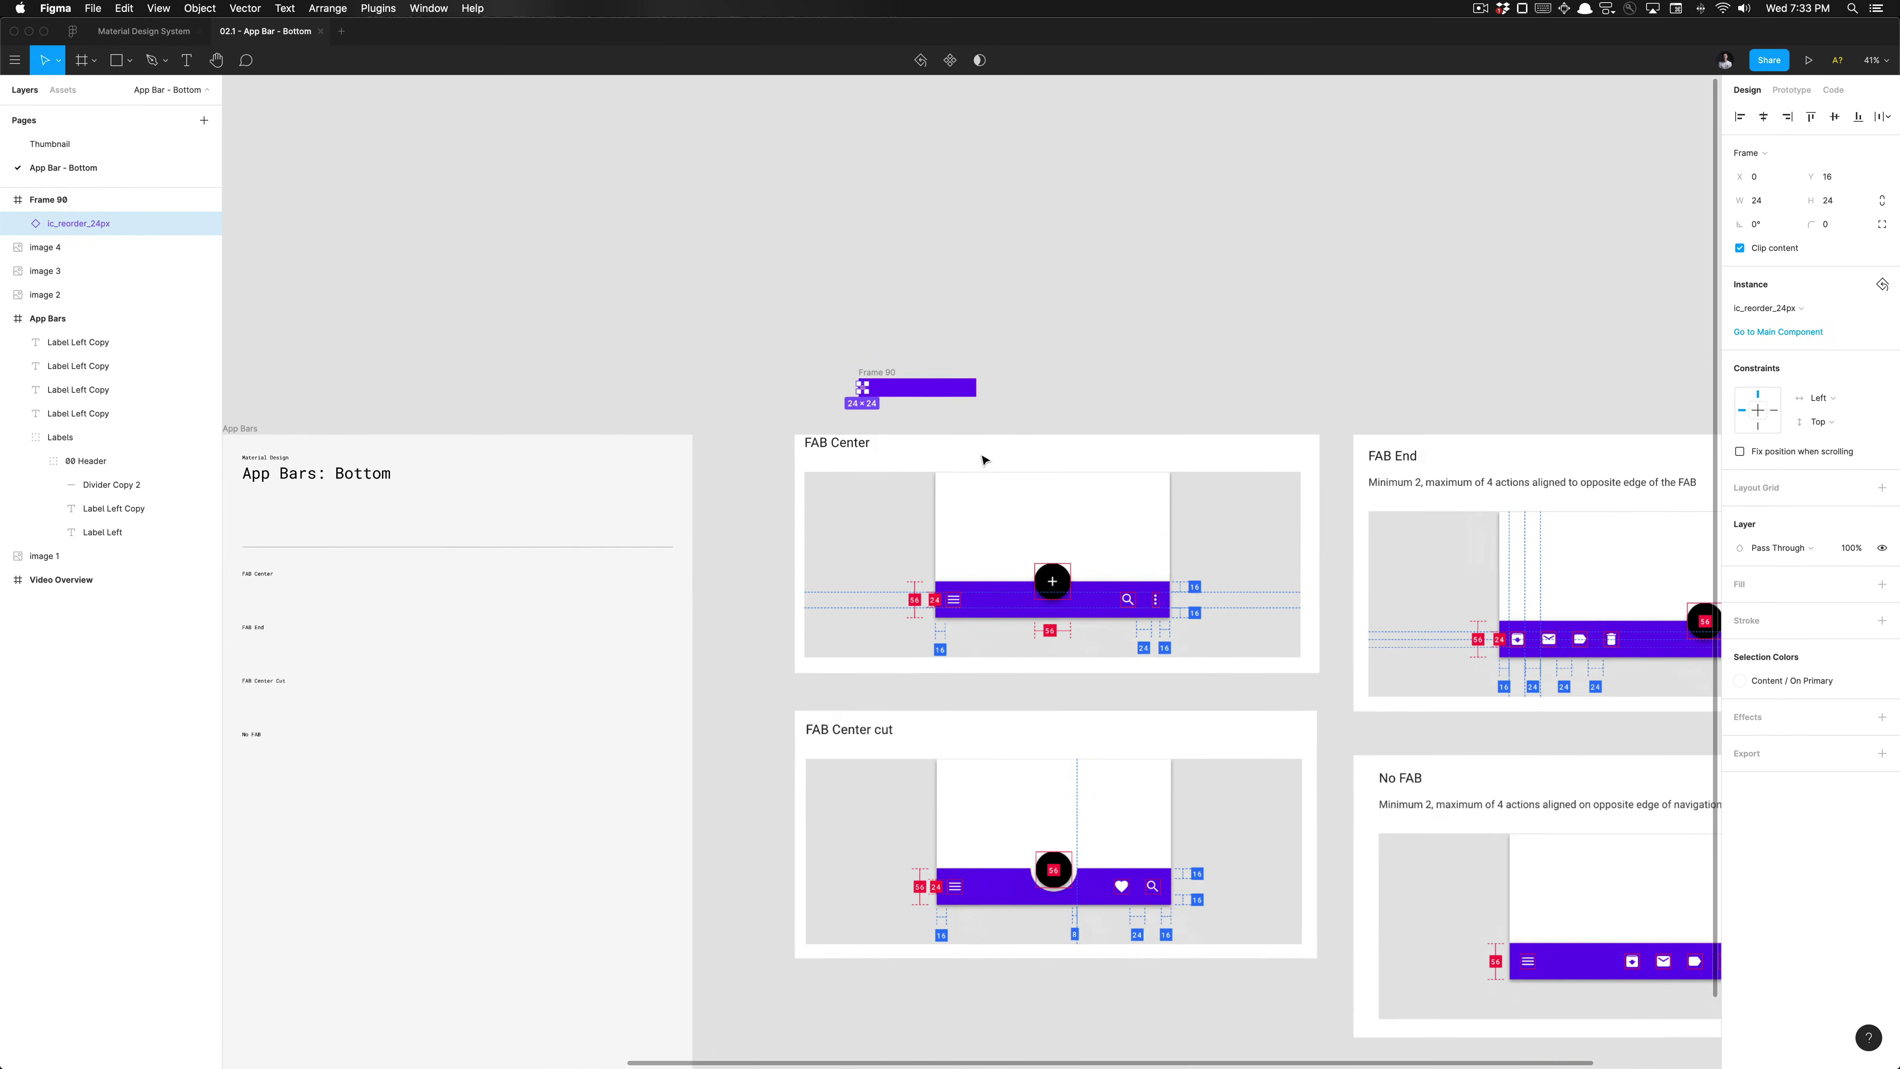
scroll(984, 459, "up", 4)
scroll(921, 703, "up", 3)
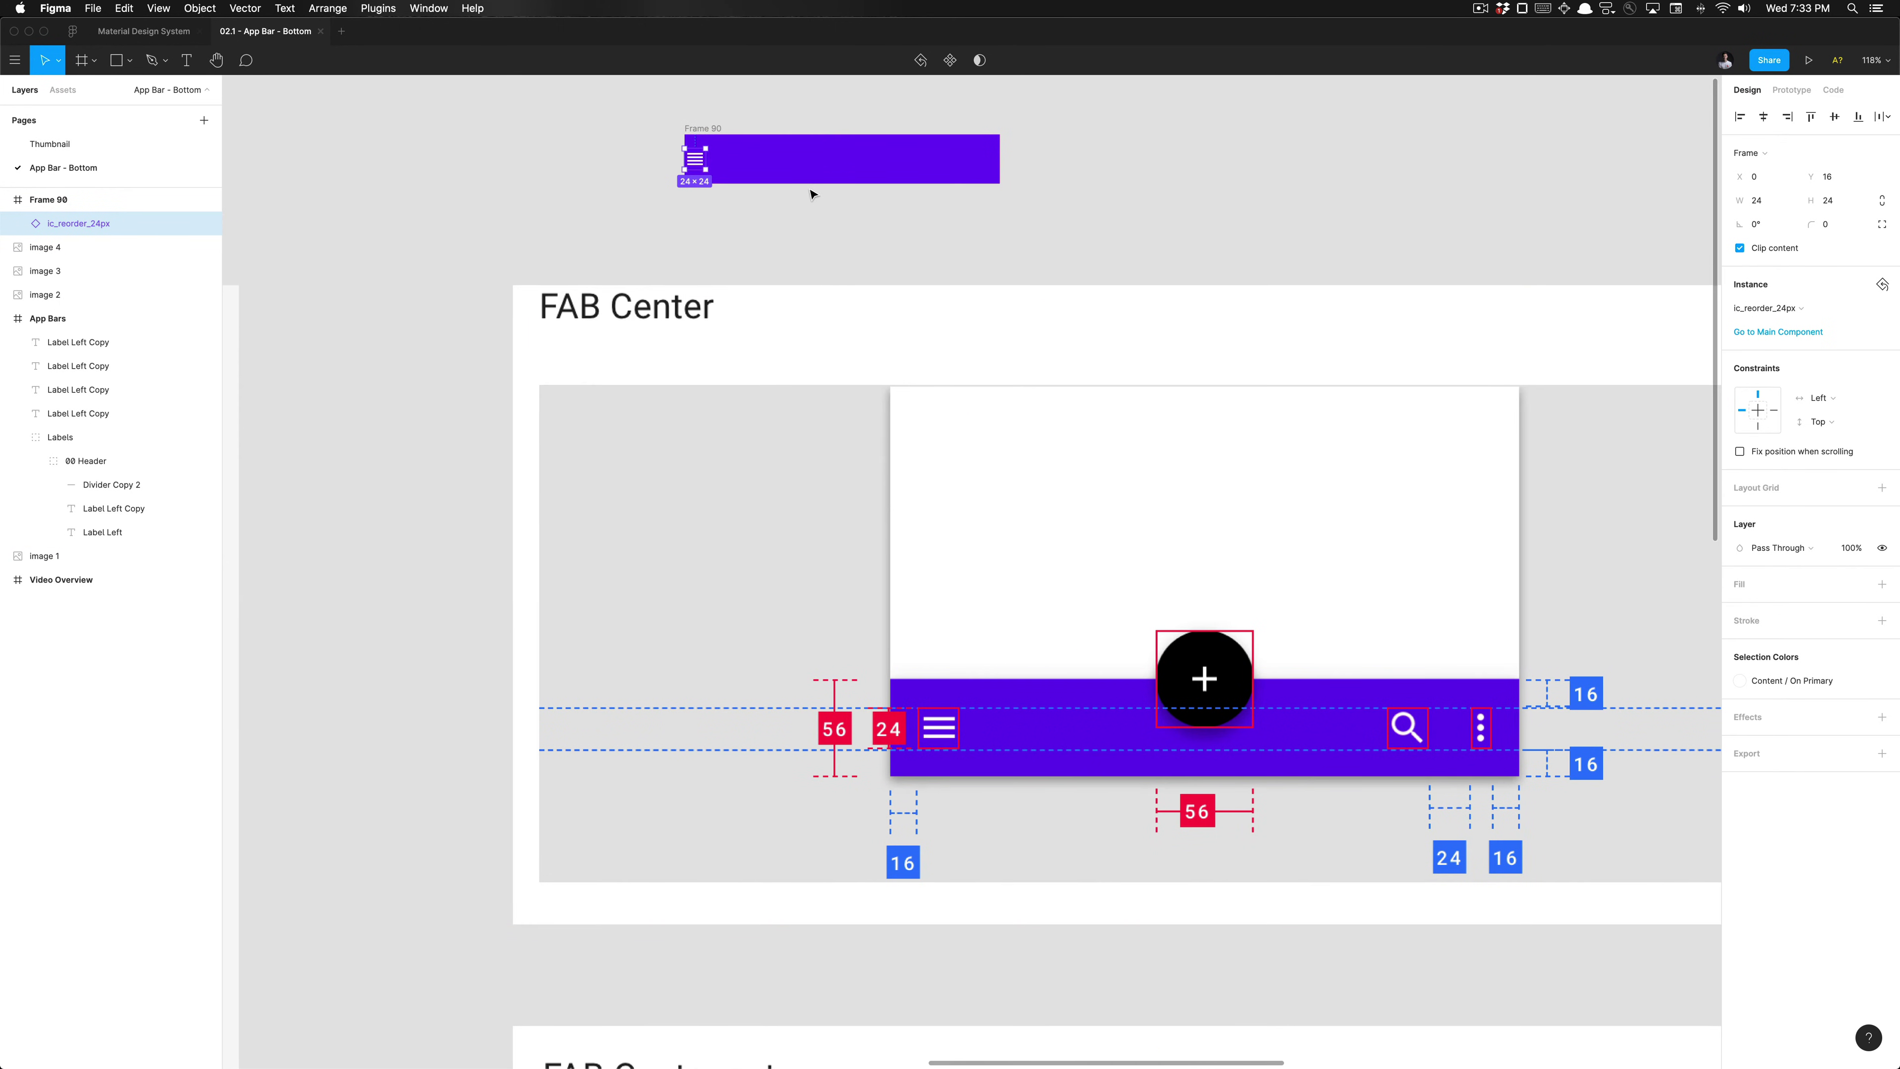
key("shift+Right")
key("shift+Right")
key("shift+Right")
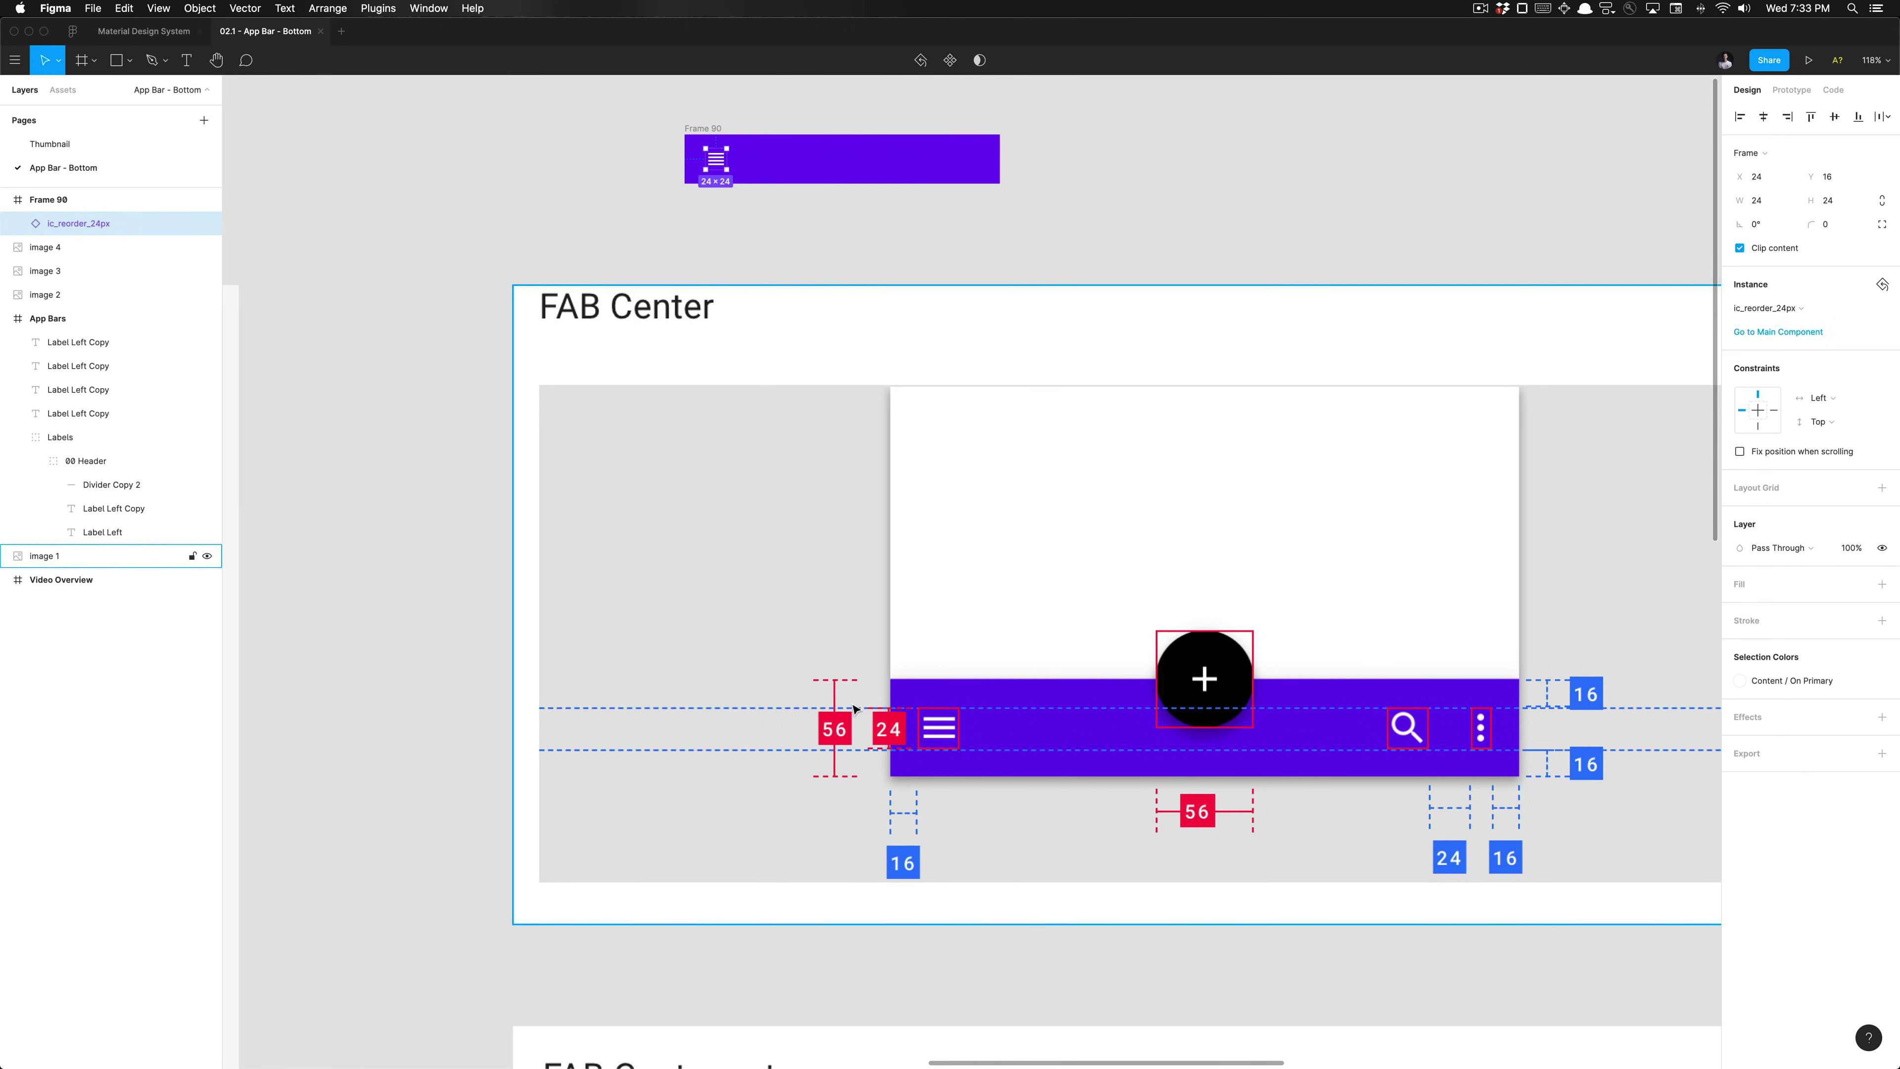
Step: Duplicate the menu icon within the bar and place the copy near the bar's right edge at X 328
scroll(856, 710, "right", 2)
scroll(836, 536, "down", 4)
scroll(836, 536, "right", 1)
scroll(836, 535, "up", 3)
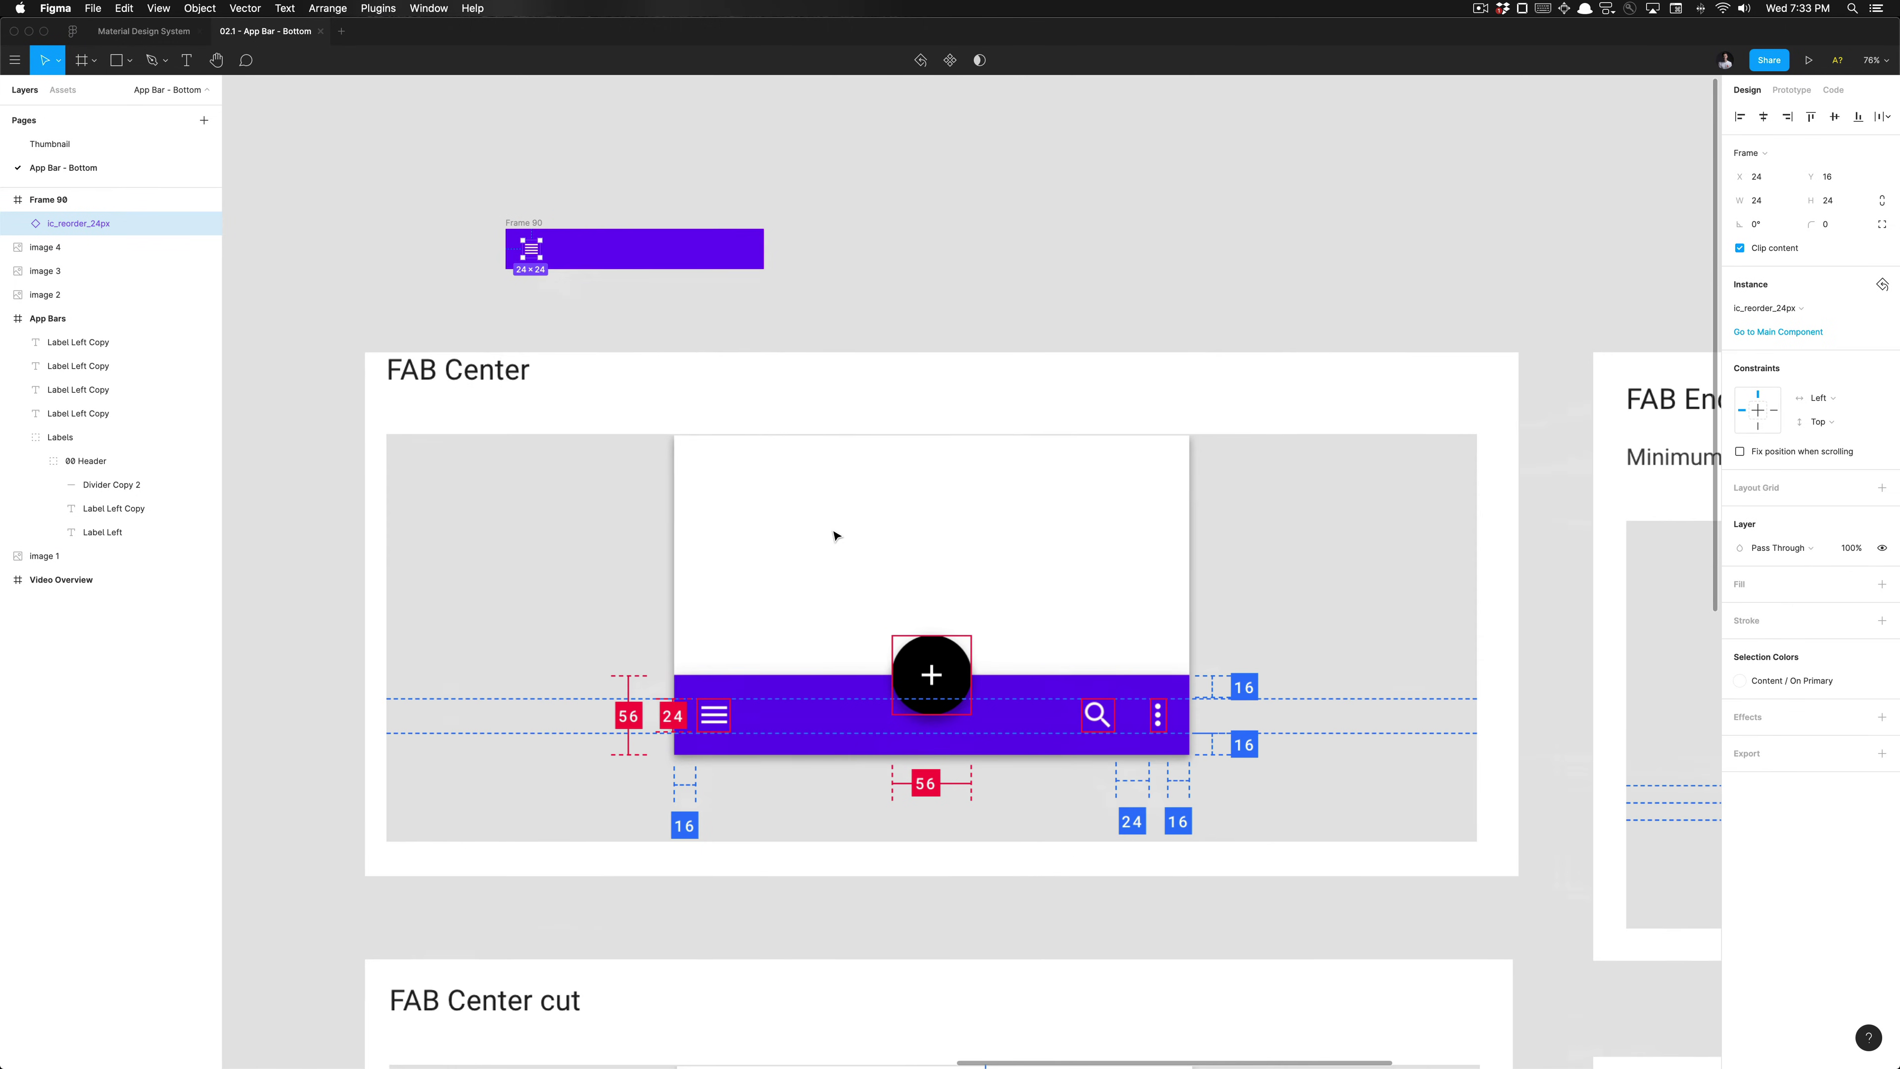
left_click_drag(539, 254, 663, 257, "alt")
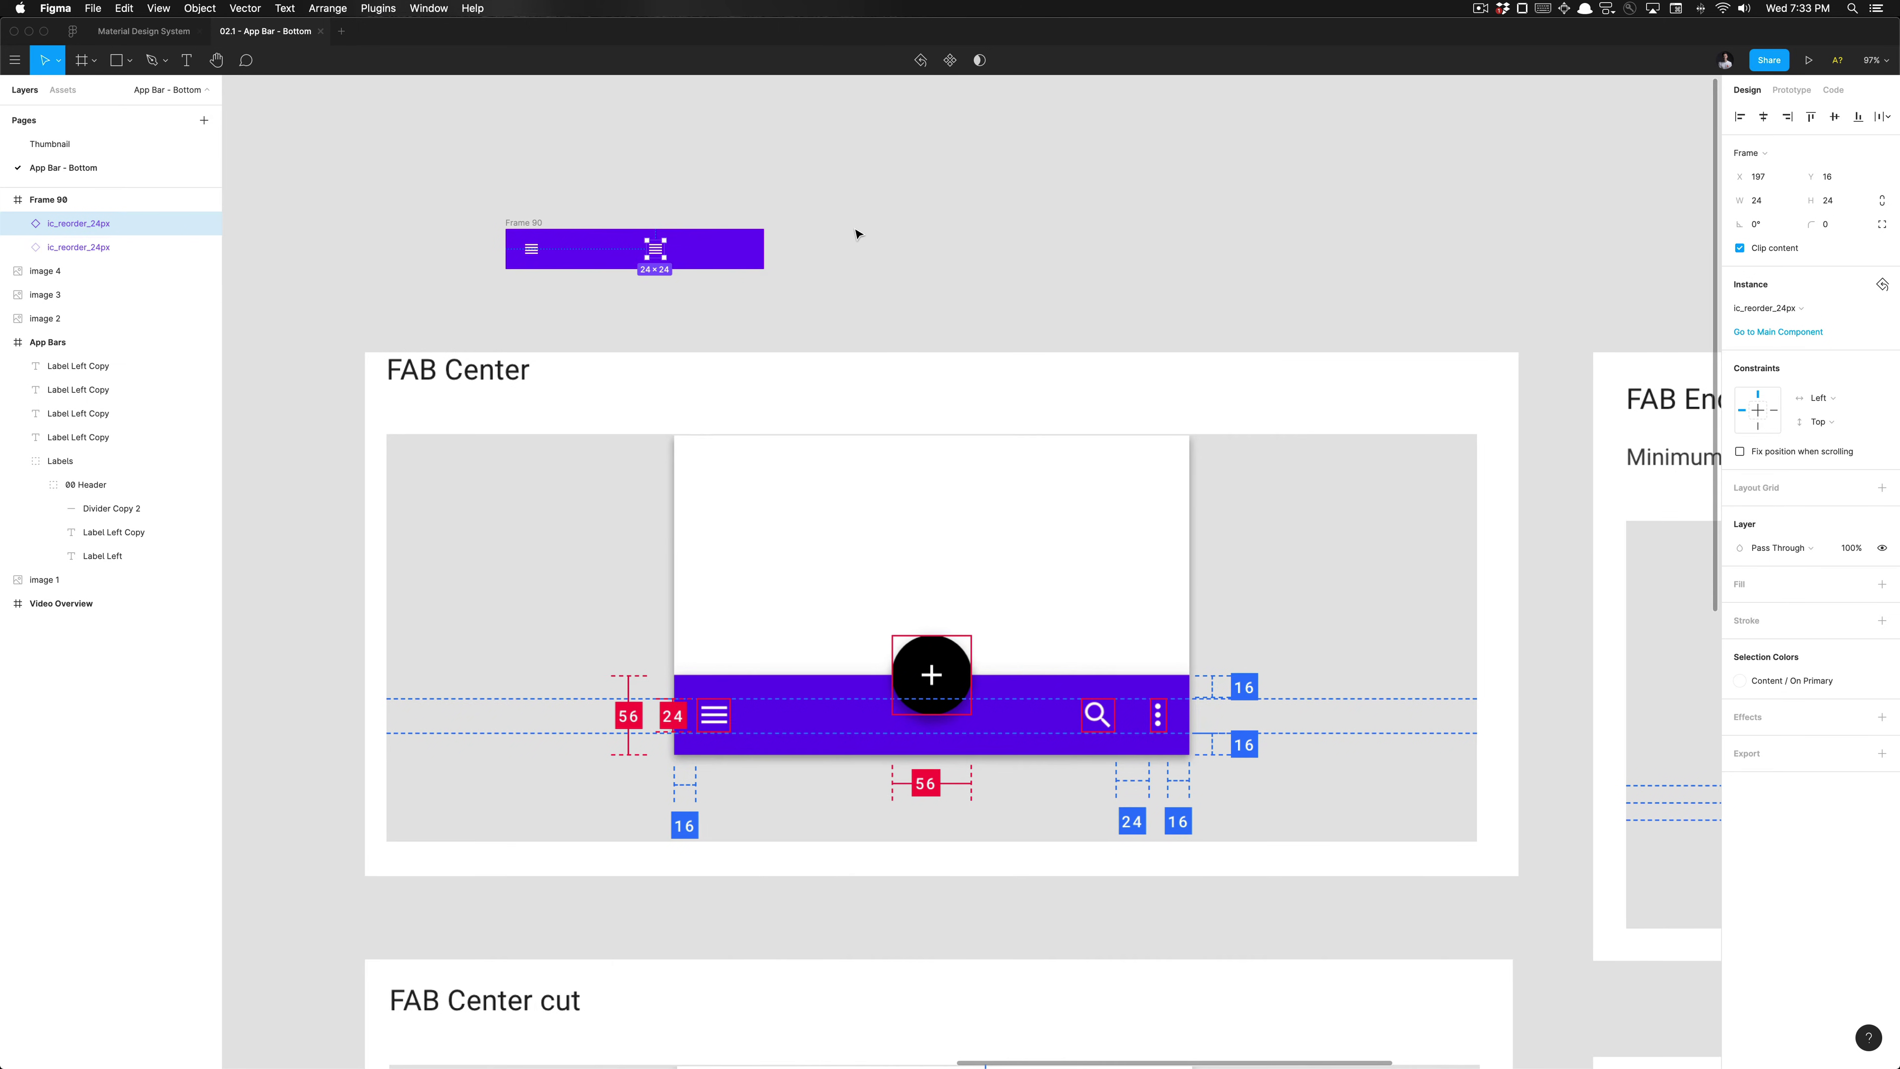
key("alt+d")
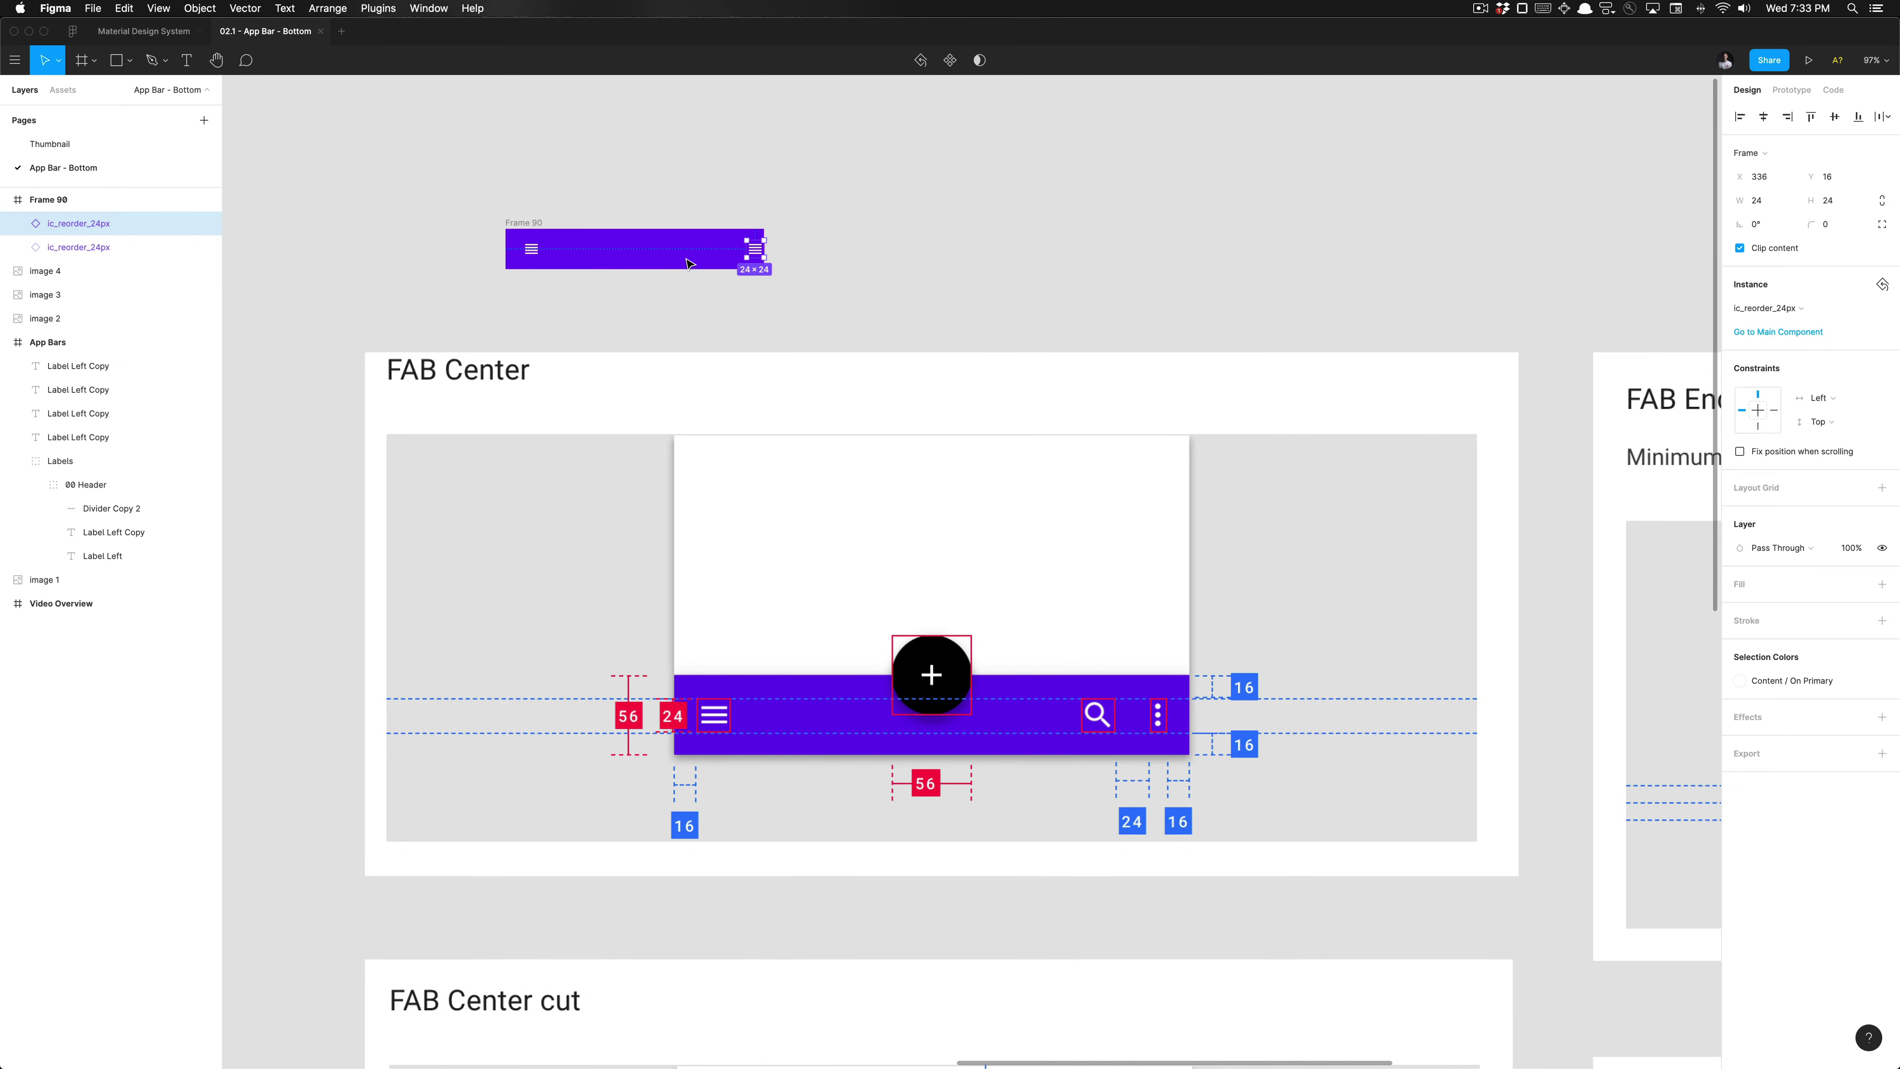
key("alt")
key("alt")
key("alt+d")
key("shift+Left")
Step: Duplicate the right-hand icon and place the third icon at X 288, leaving a 16 px gap between the two
key("super+d")
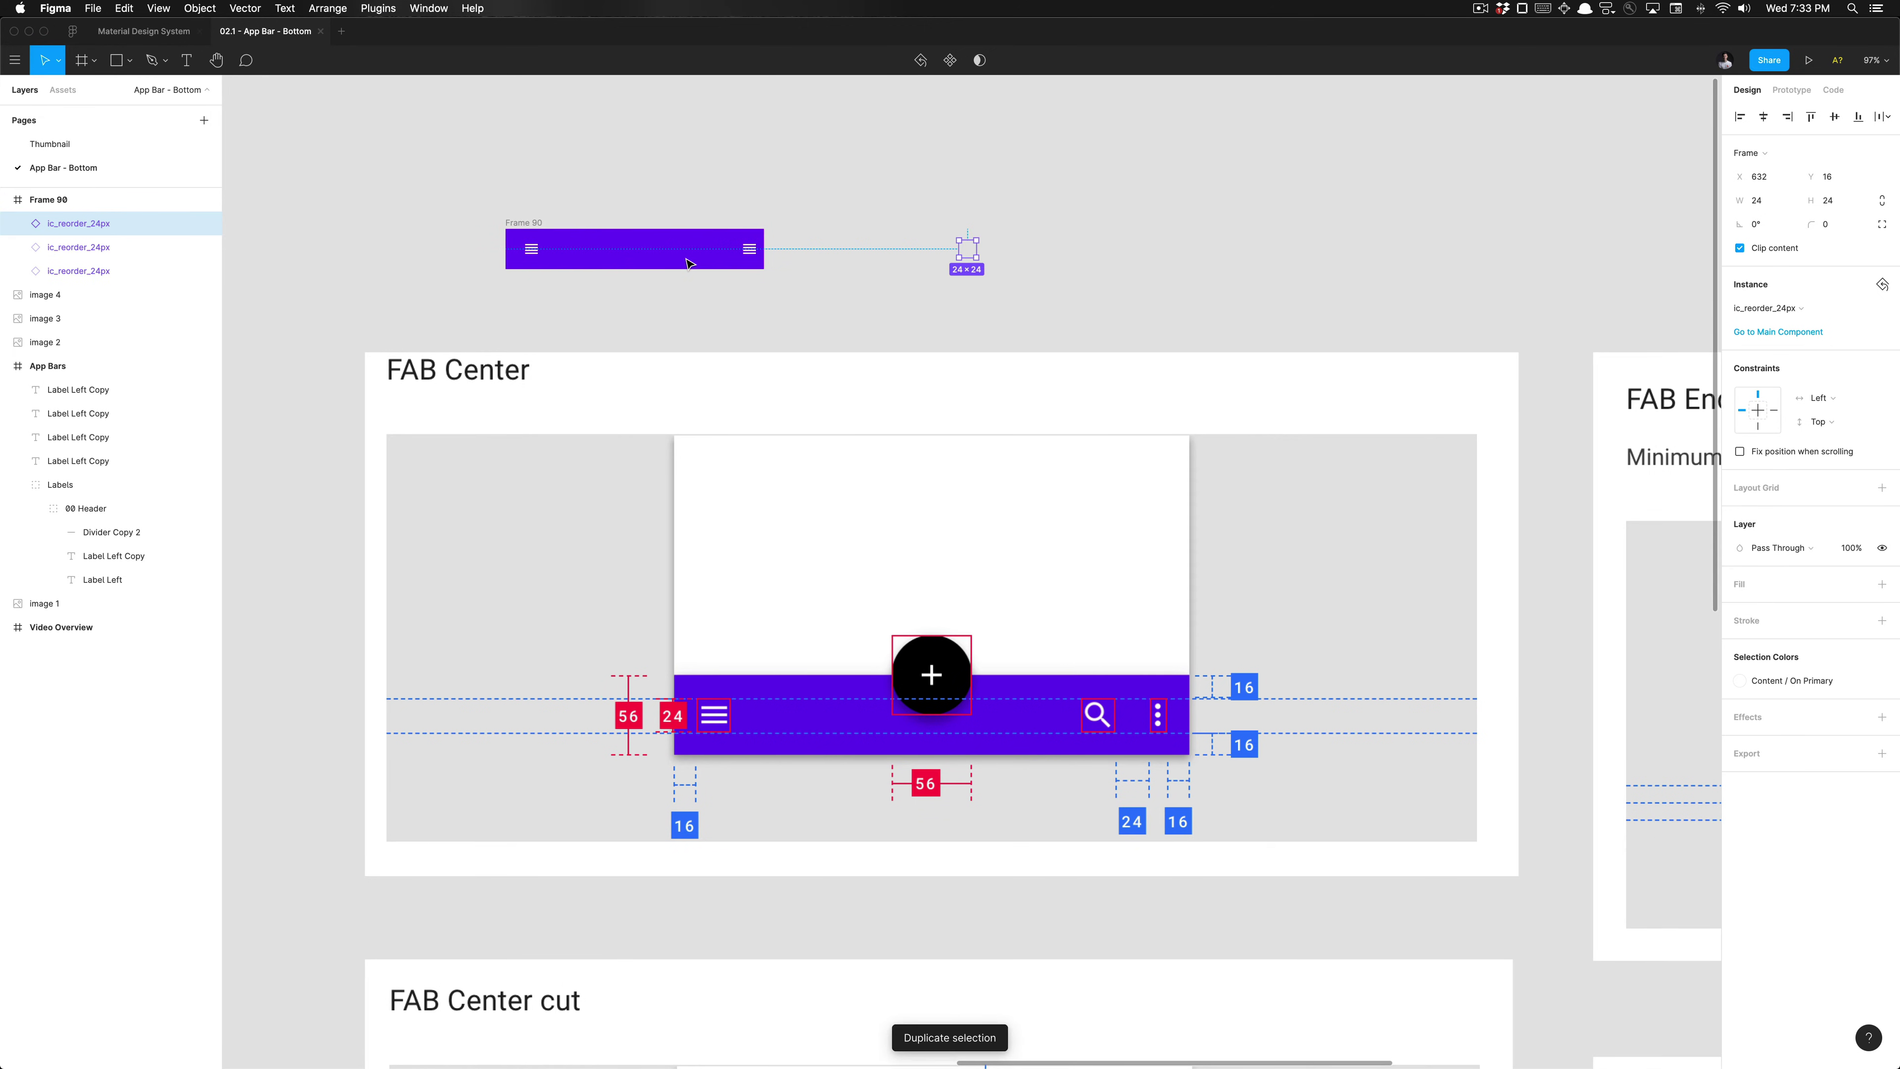
key("alt+d")
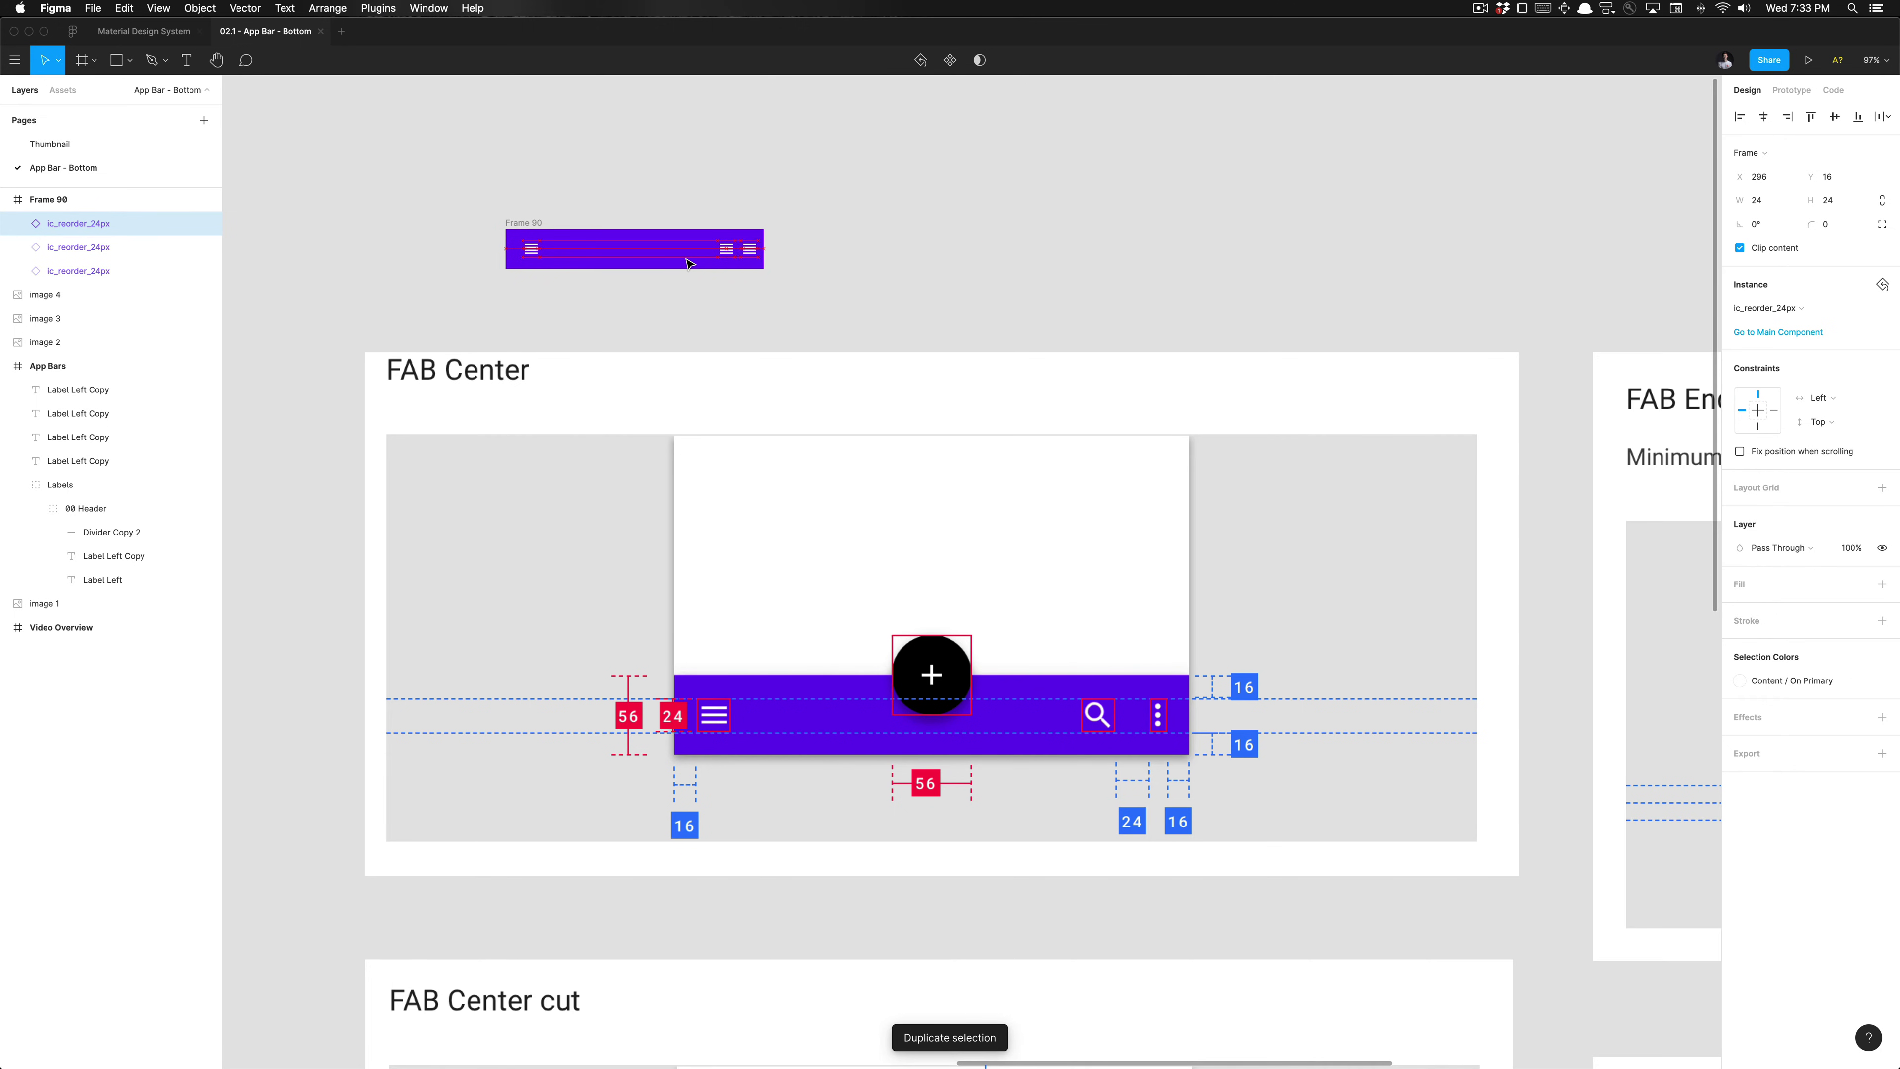
scroll(747, 252, "up", 5)
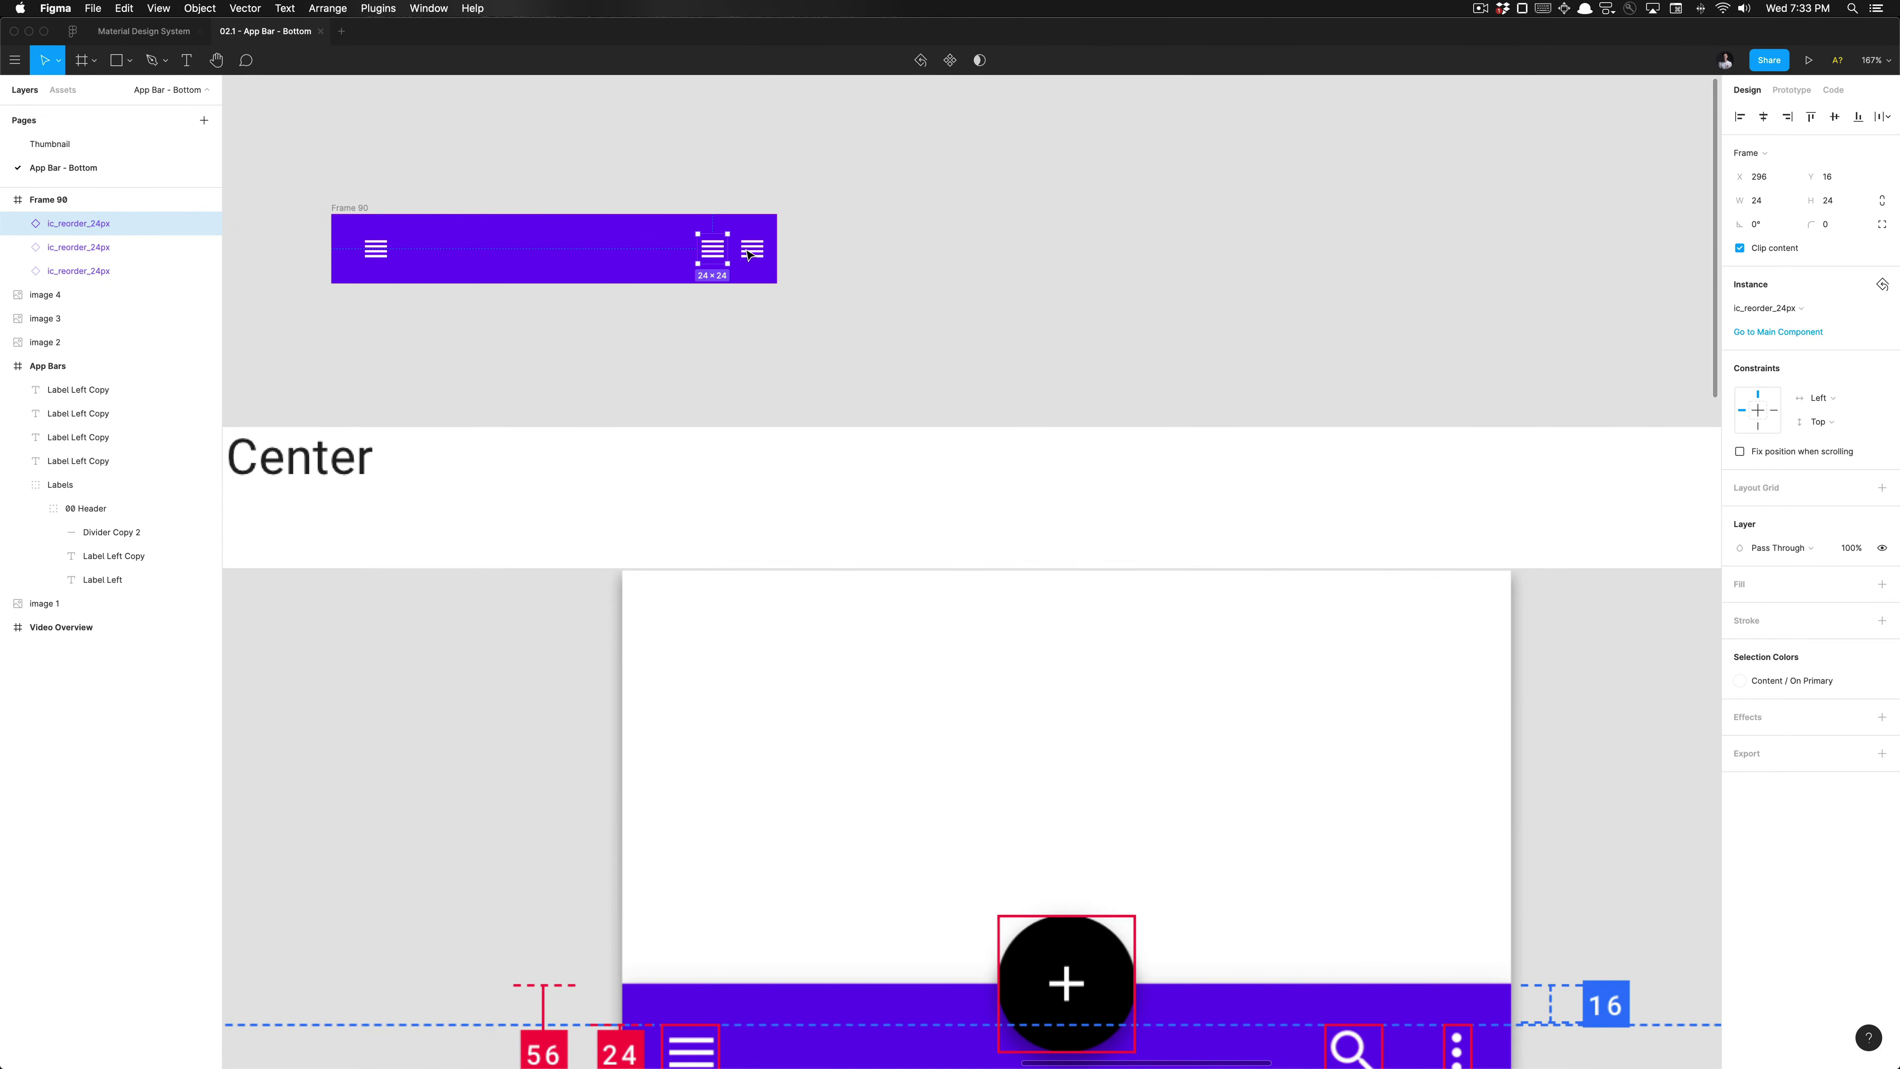
scroll(748, 254, "down", 4)
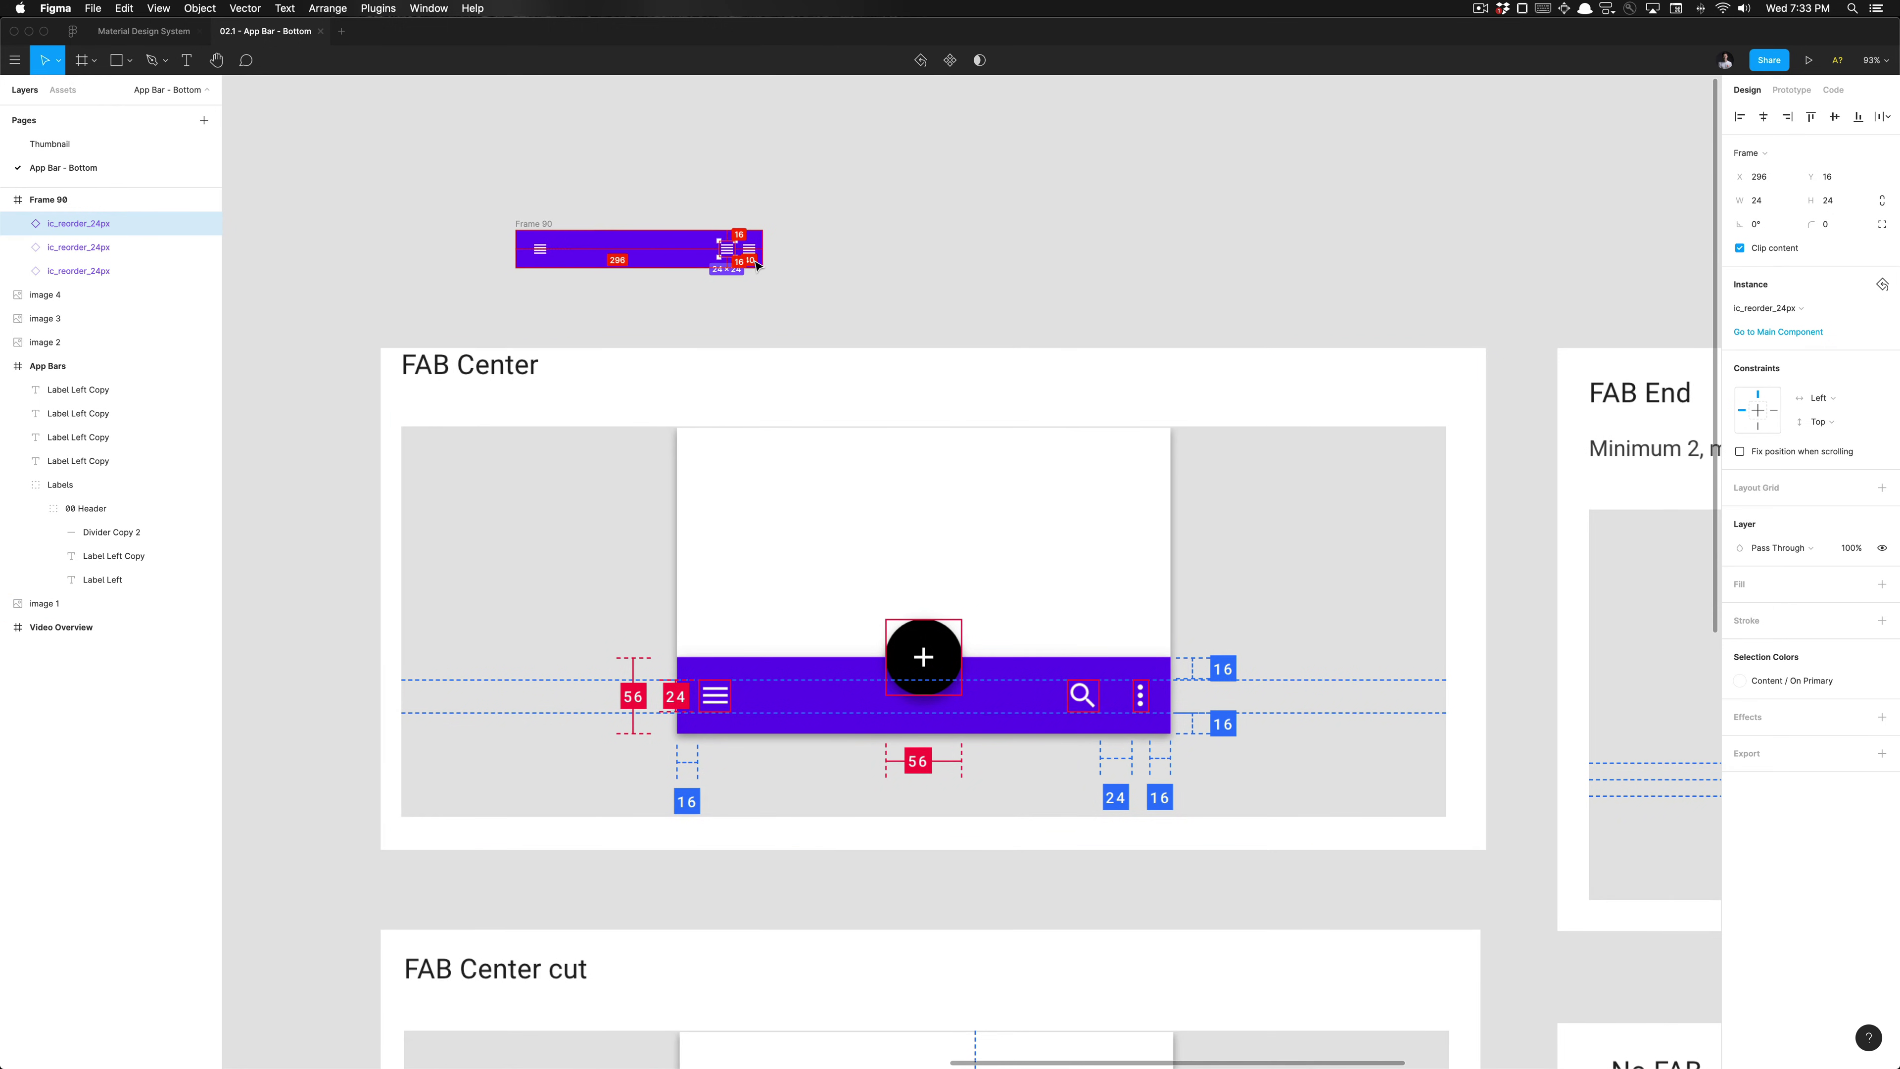
scroll(754, 249, "up", 10)
key("shift+Left")
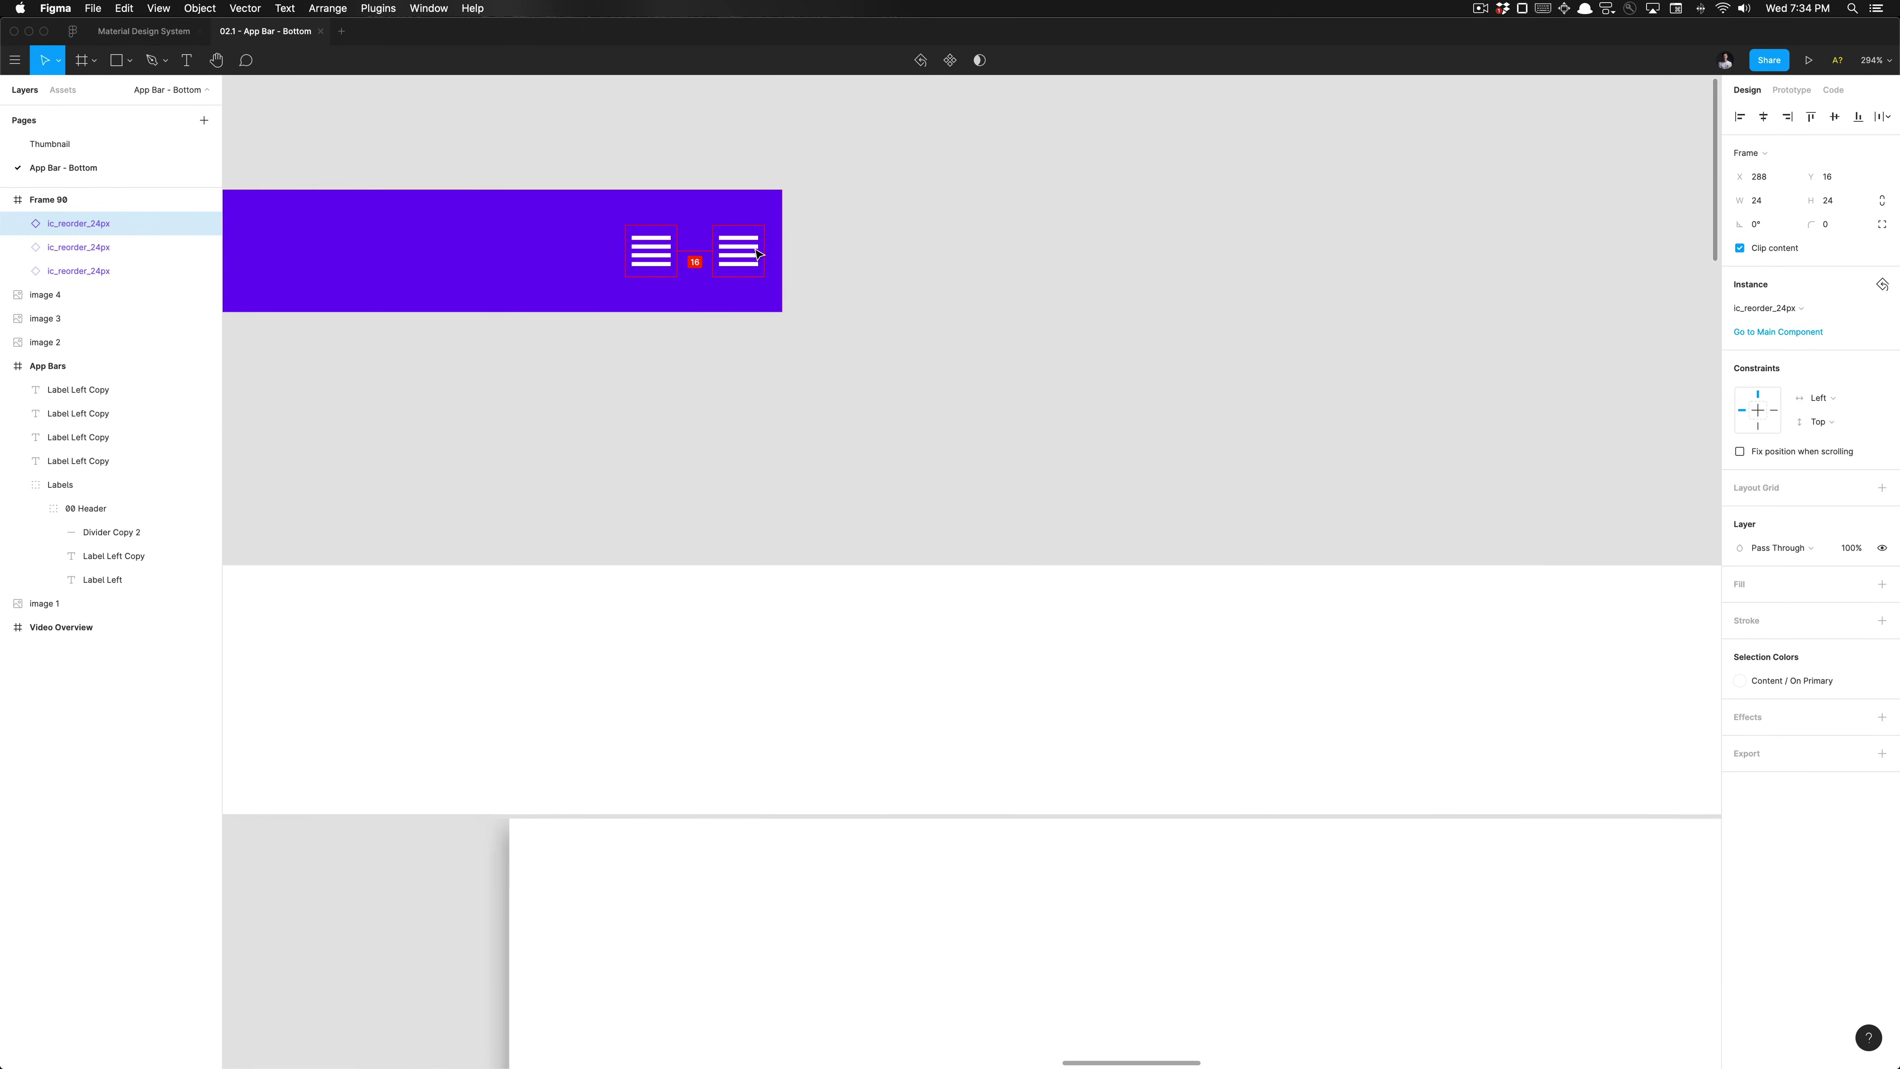
Step: Select the two right-hand icons together and nudge them left, widening their margin from the bar's right edge
scroll(757, 254, "down", 5)
key("Escape")
left_click(756, 255)
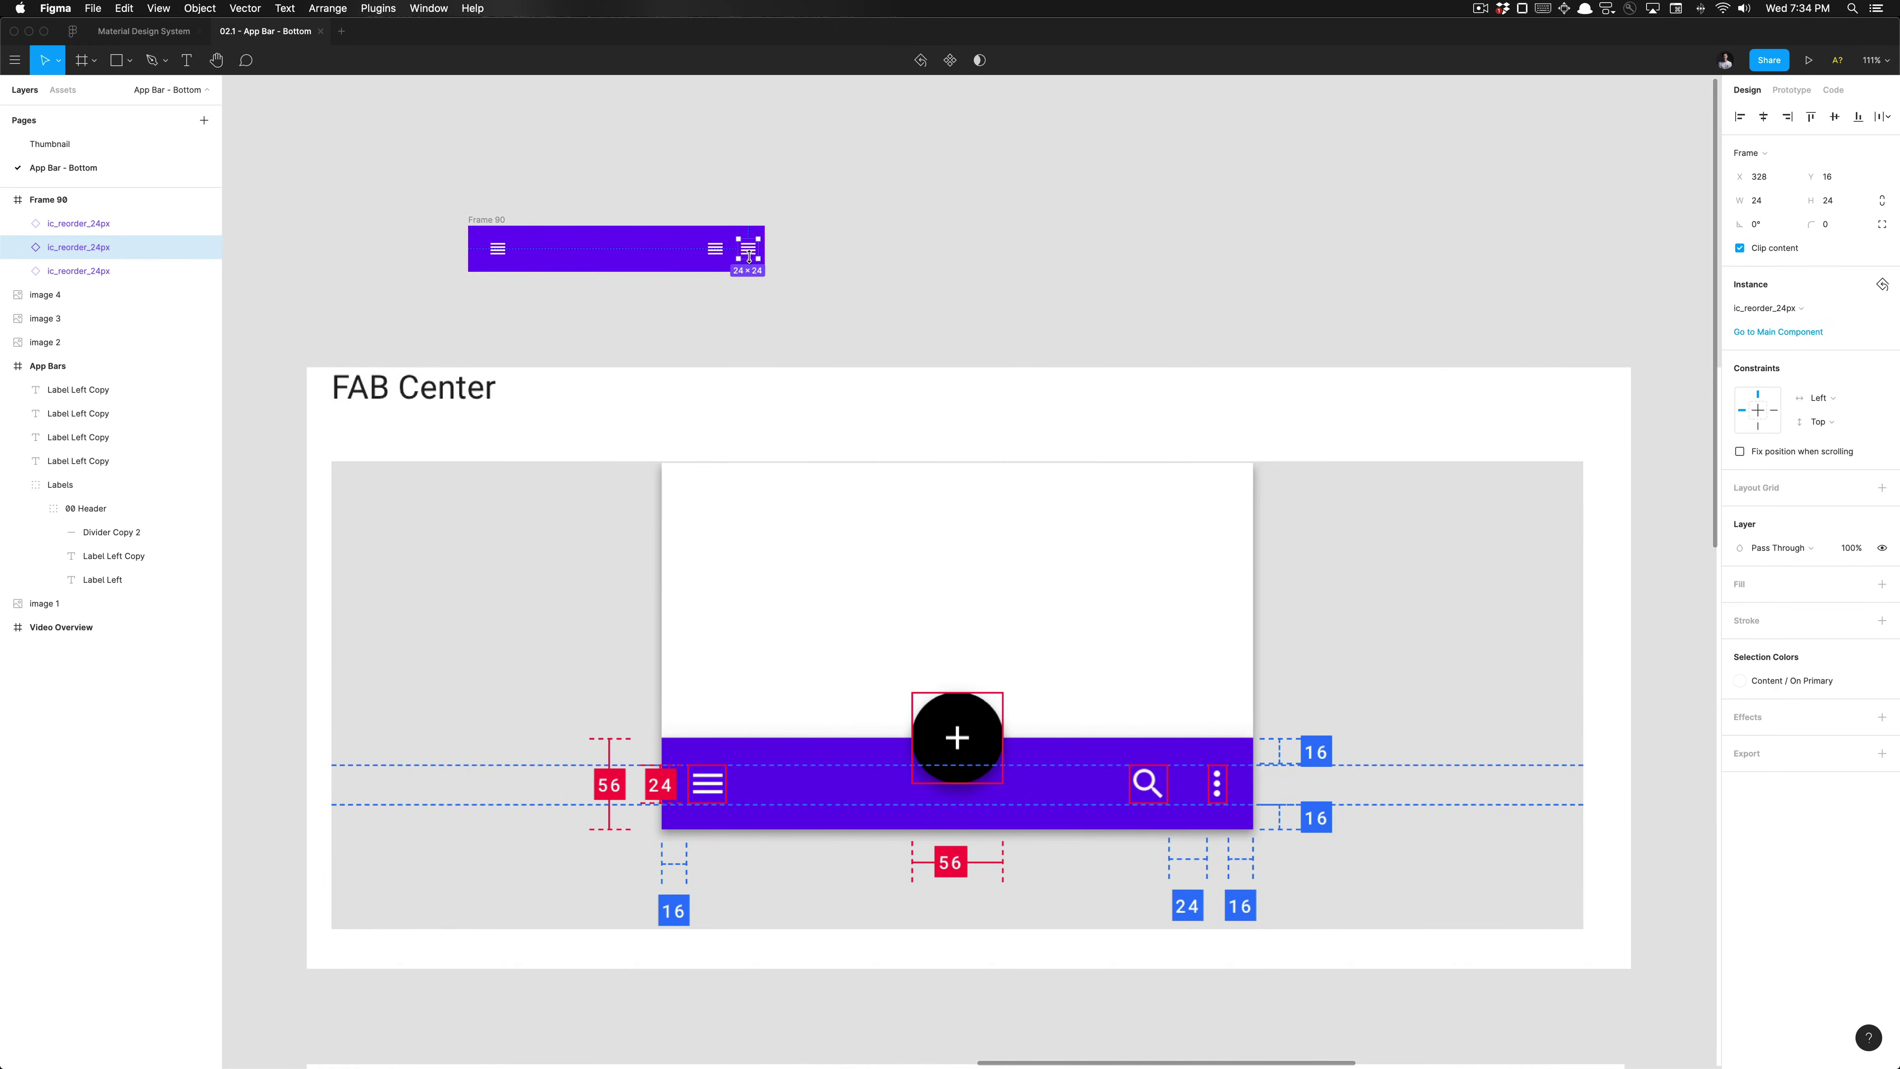
scroll(754, 257, "up", 5)
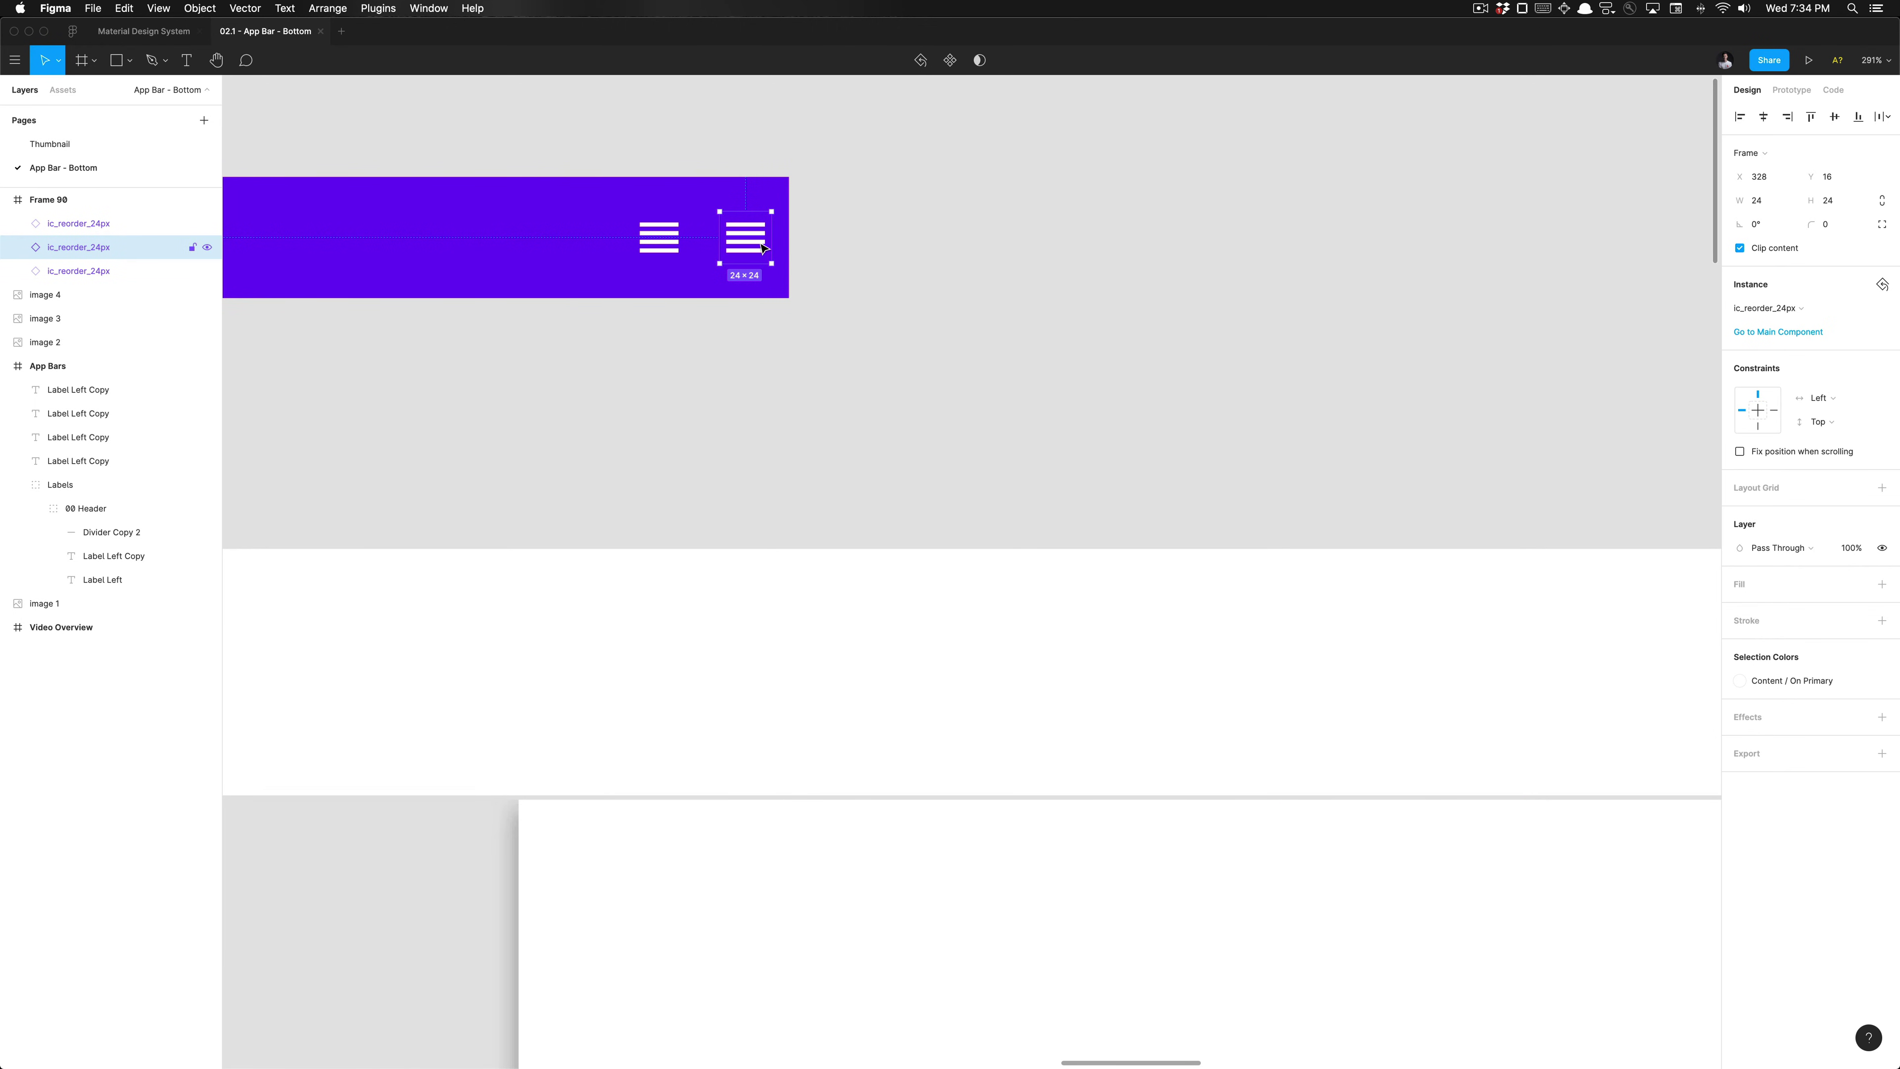
left_click(677, 245, "shift")
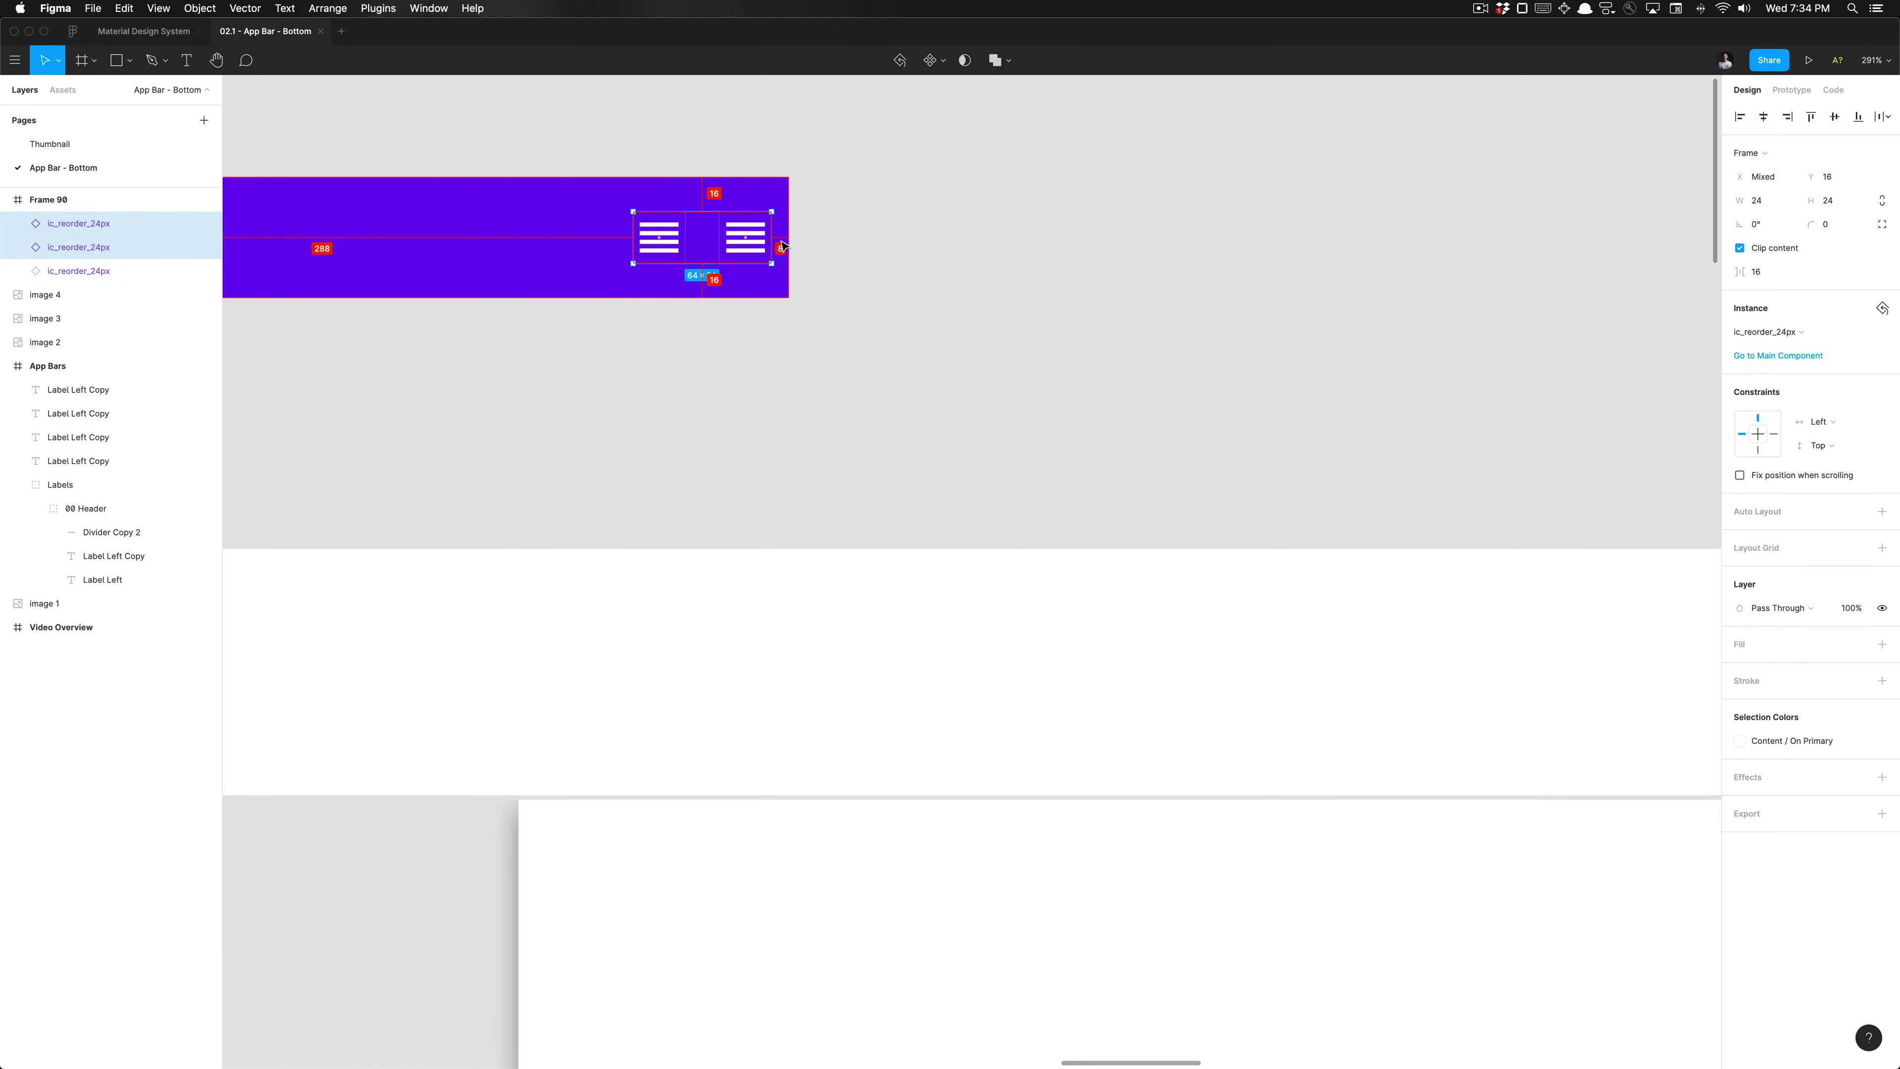
key("Left")
key("Left")
key("Left")
key("Left")
key("Left")
key("Left")
key("Left")
key("Left")
left_click(790, 246)
scroll(786, 244, "down", 6)
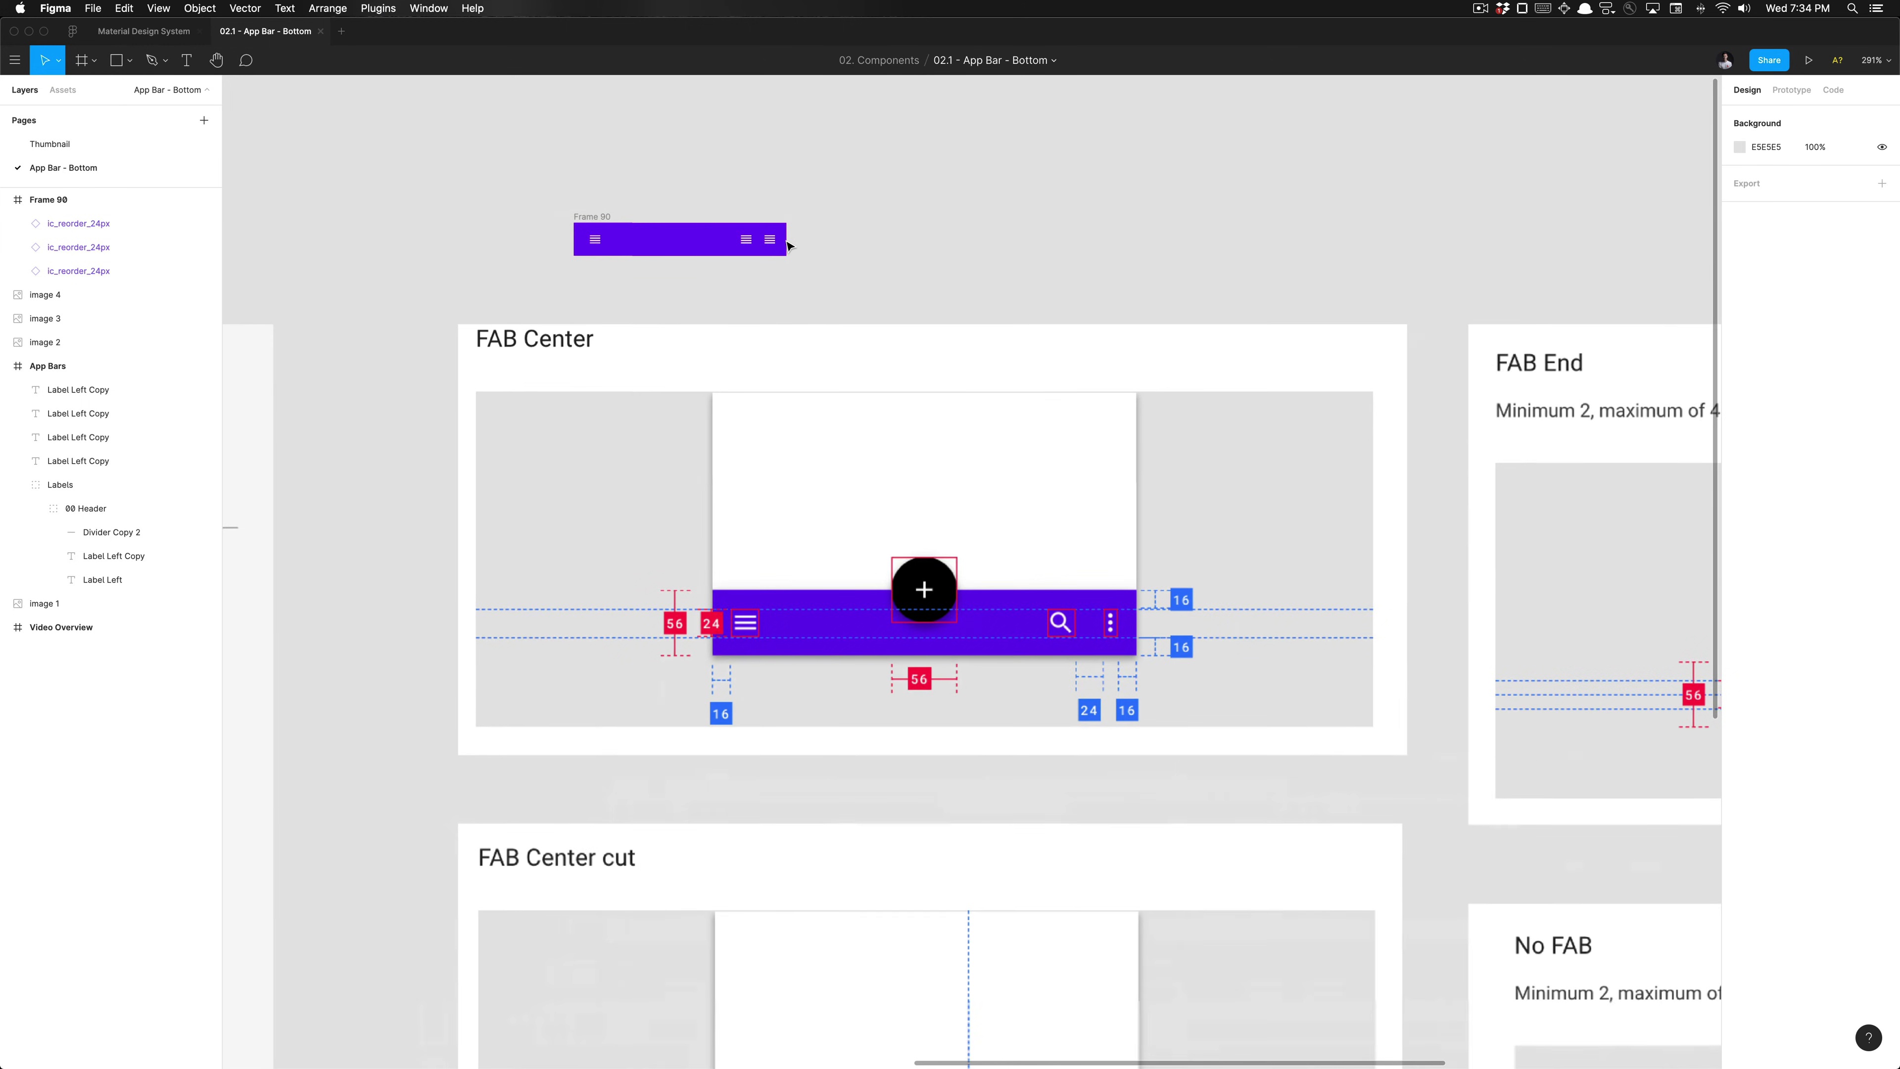
scroll(785, 239, "up", 2)
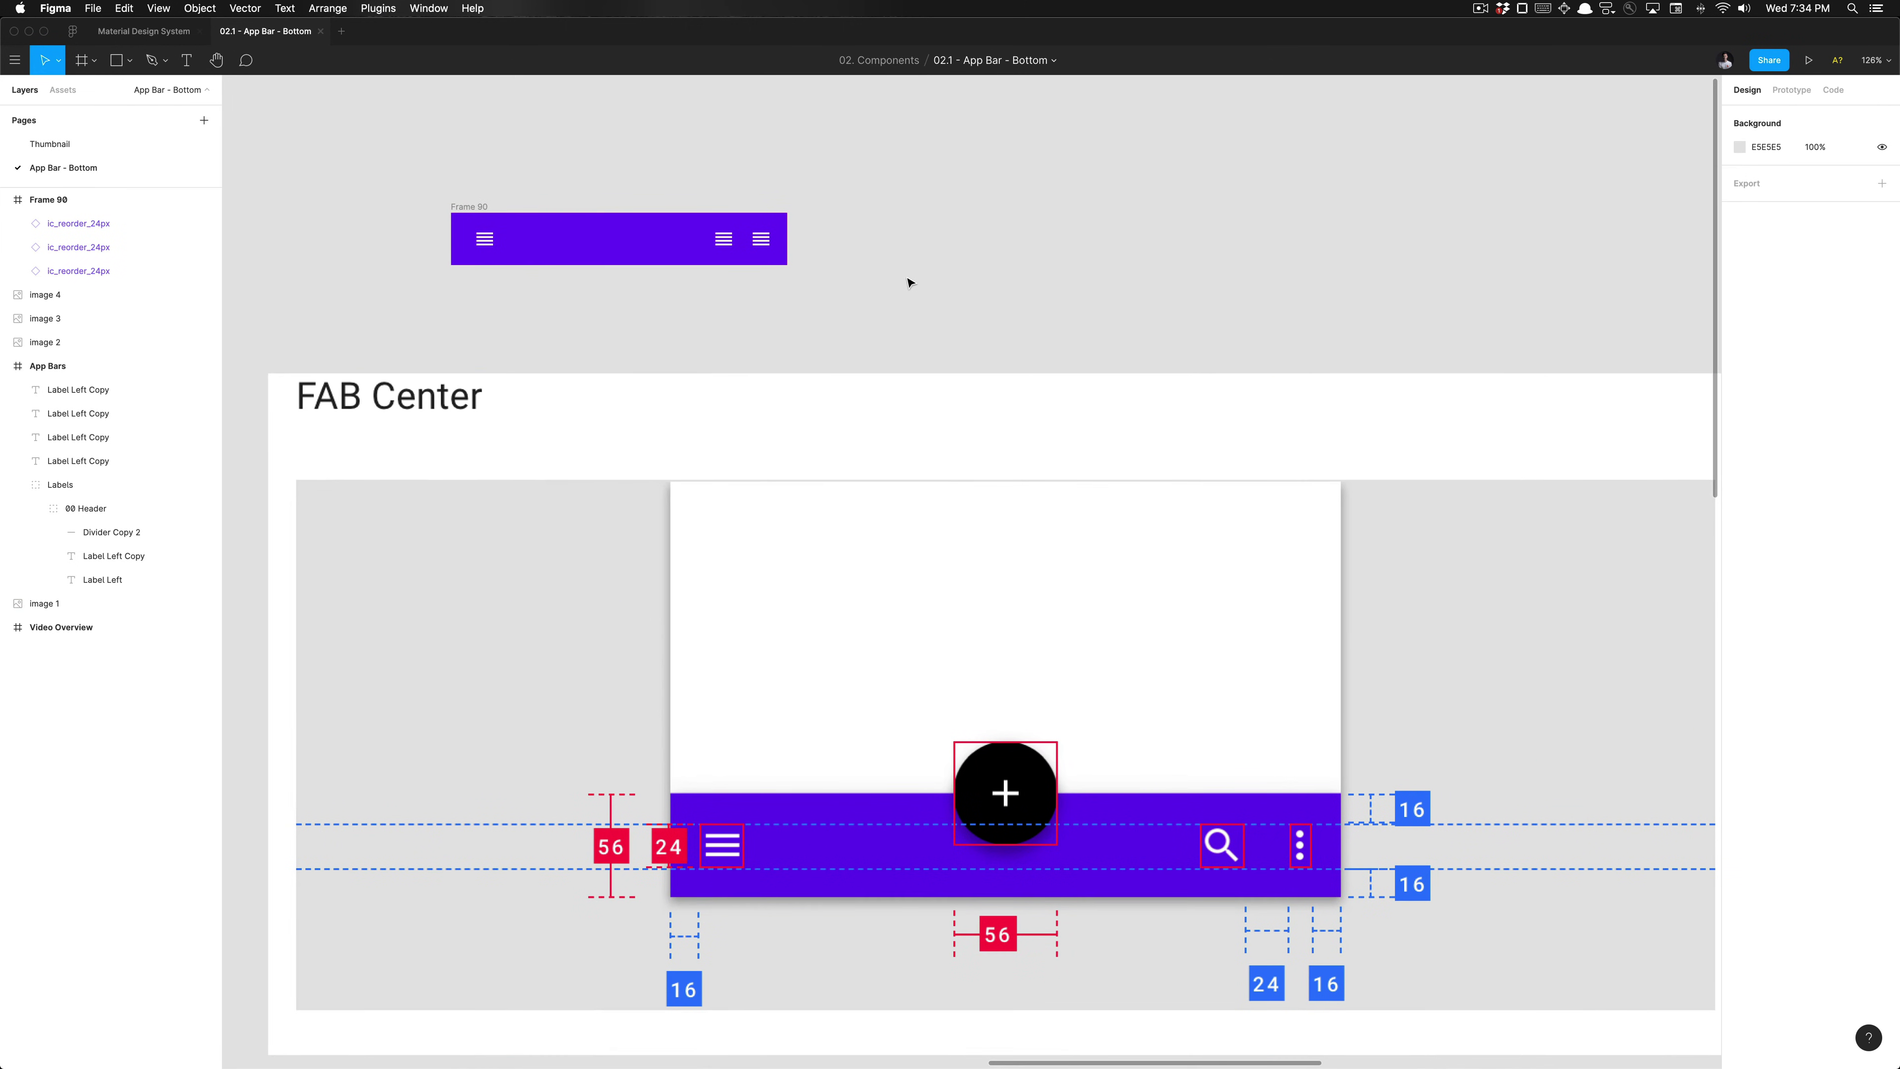
Step: Look up "search" in the library assets, leaving the query field empty again
left_click(65, 92)
type("search")
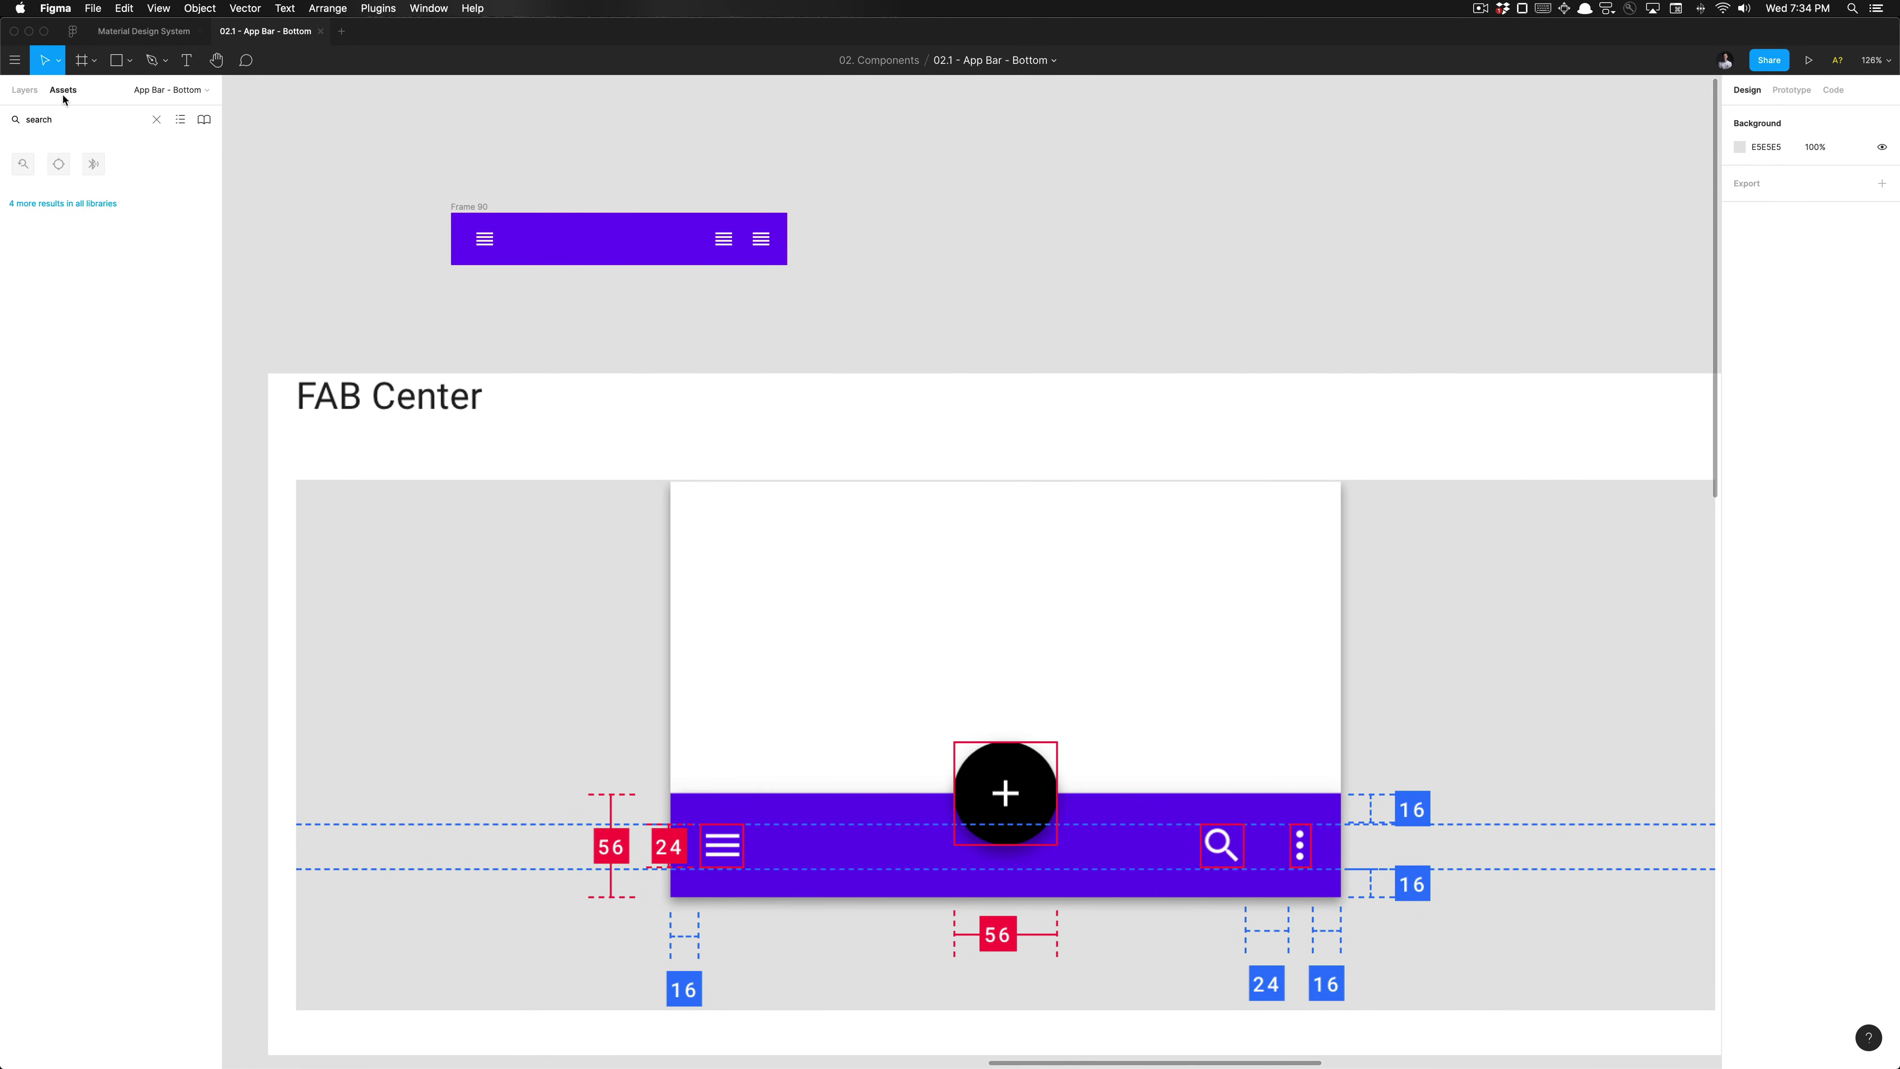
double_click(90, 115)
key("BackSpace")
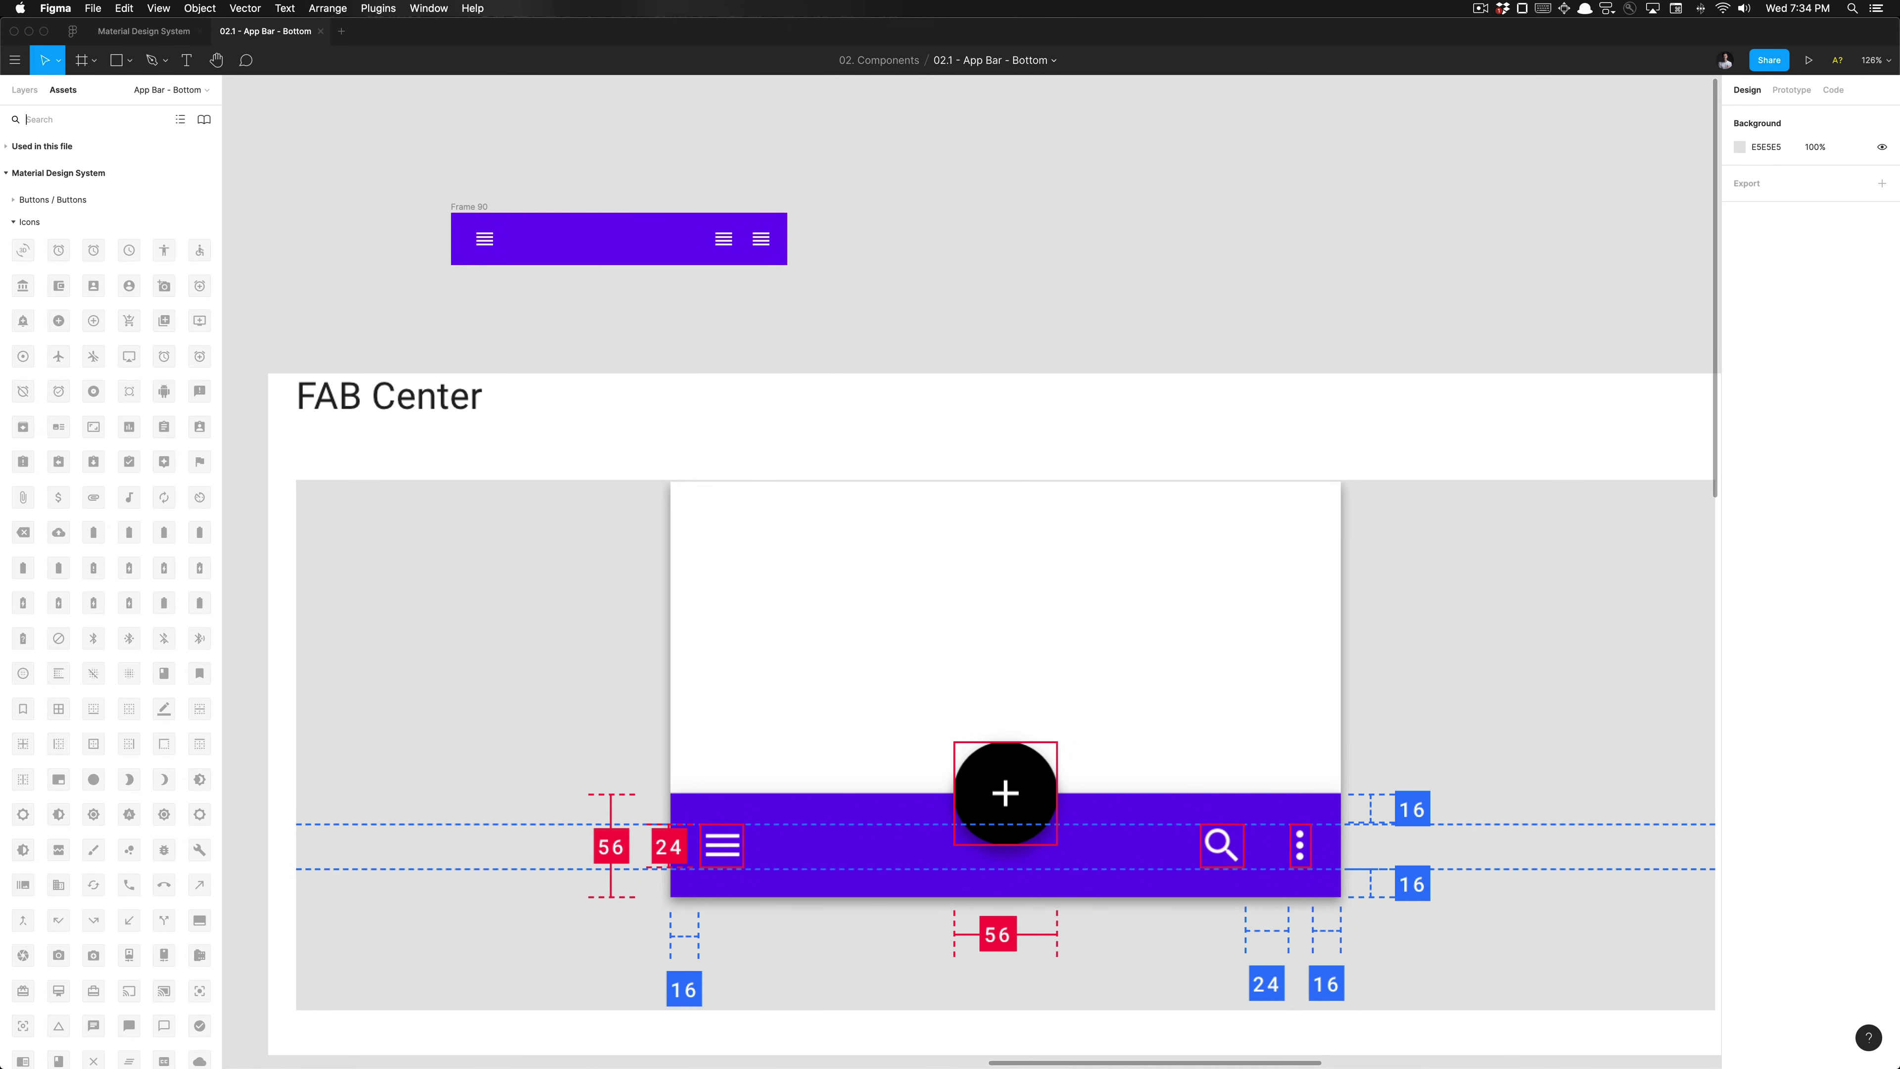
Step: Switch to the Material Design System file and look through its Action, Iconfont and Device icon groups
left_click(139, 35)
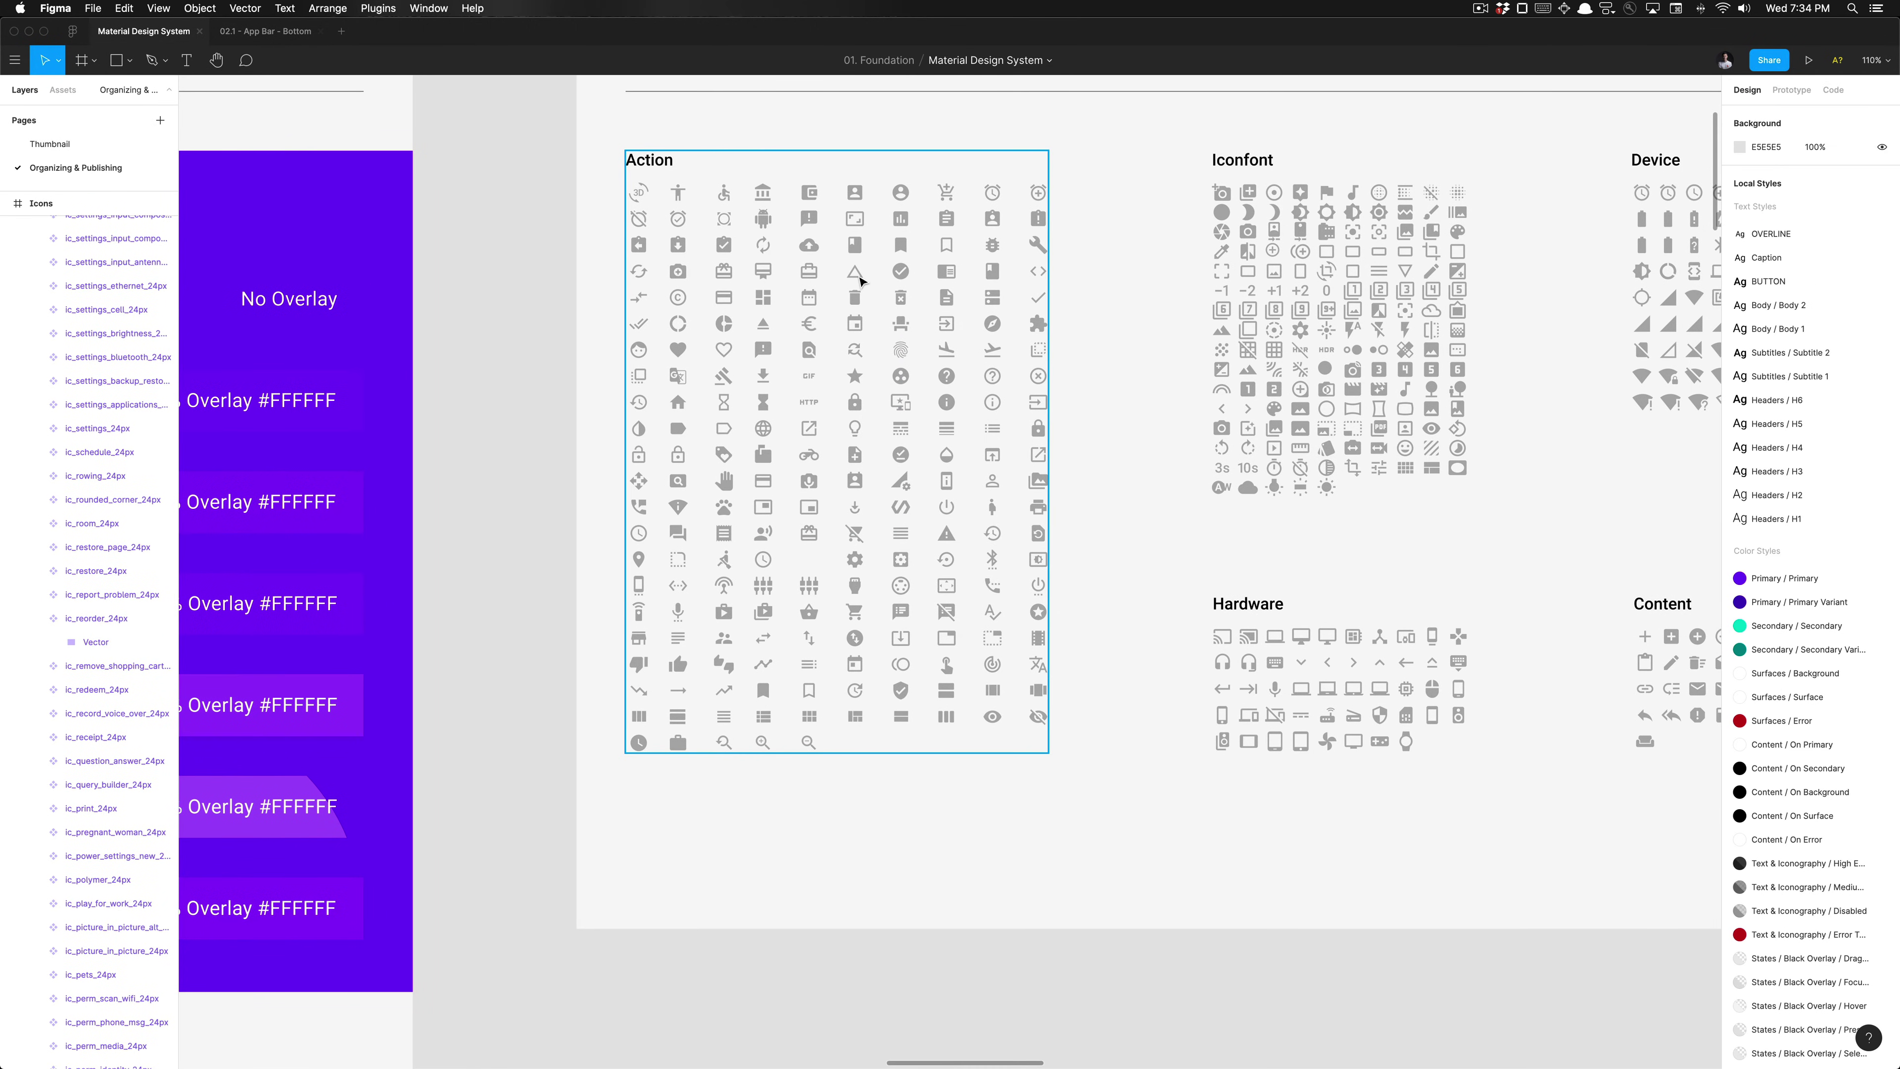
scroll(914, 536, "right", 3)
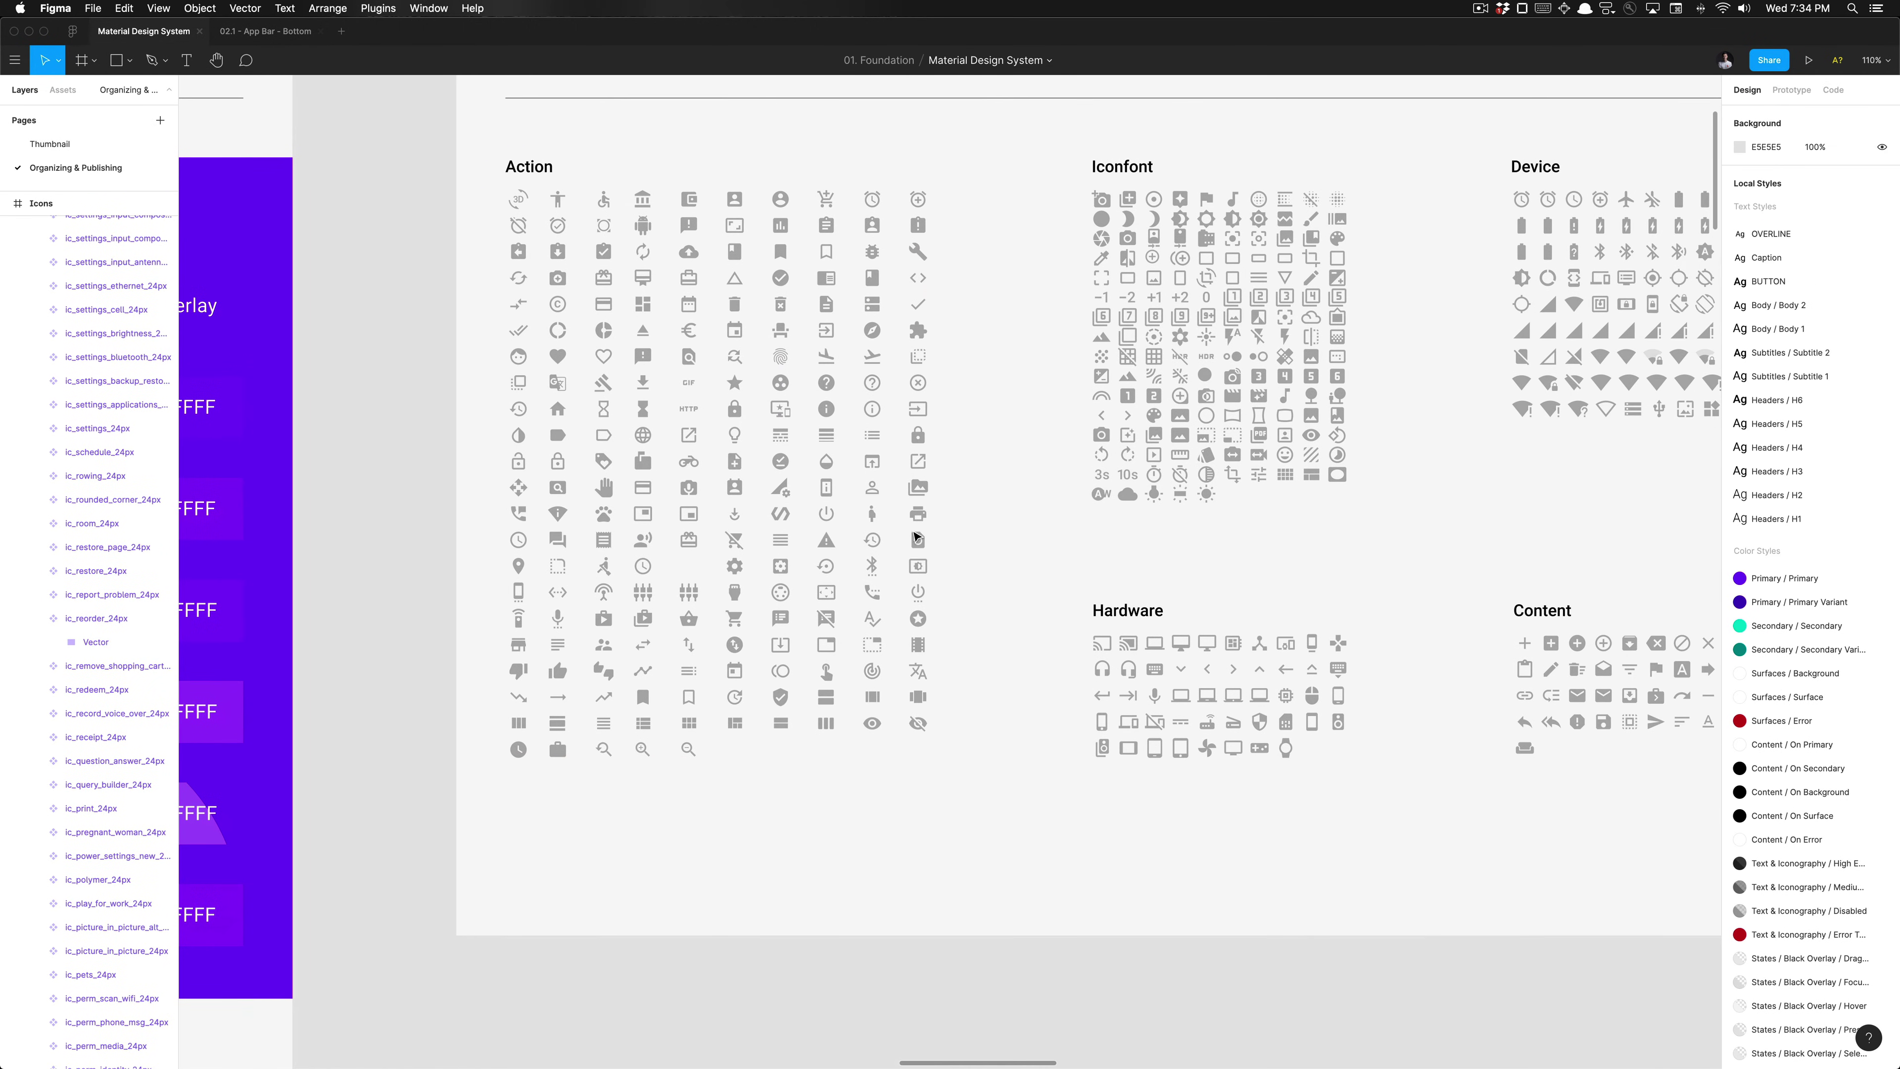
scroll(914, 536, "right", 3)
scroll(746, 565, "right", 3)
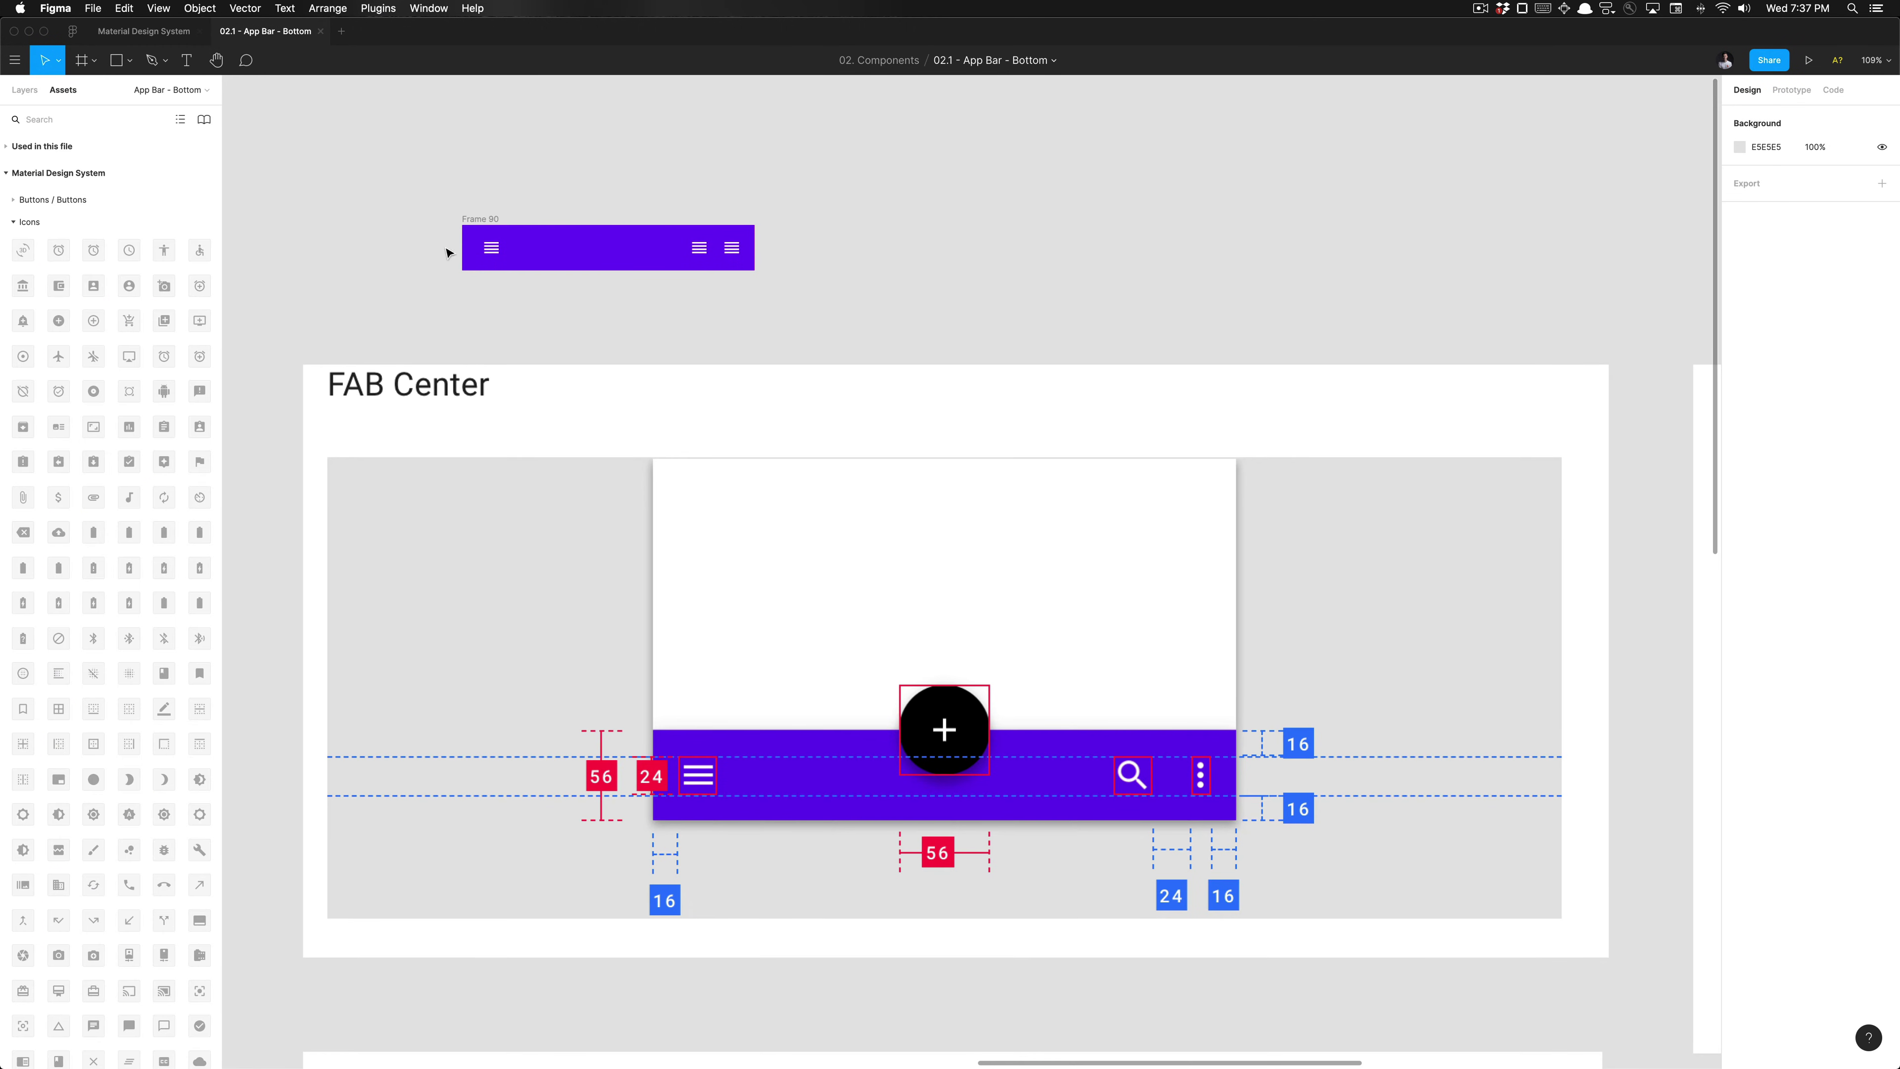
scroll(447, 253, "up", 3)
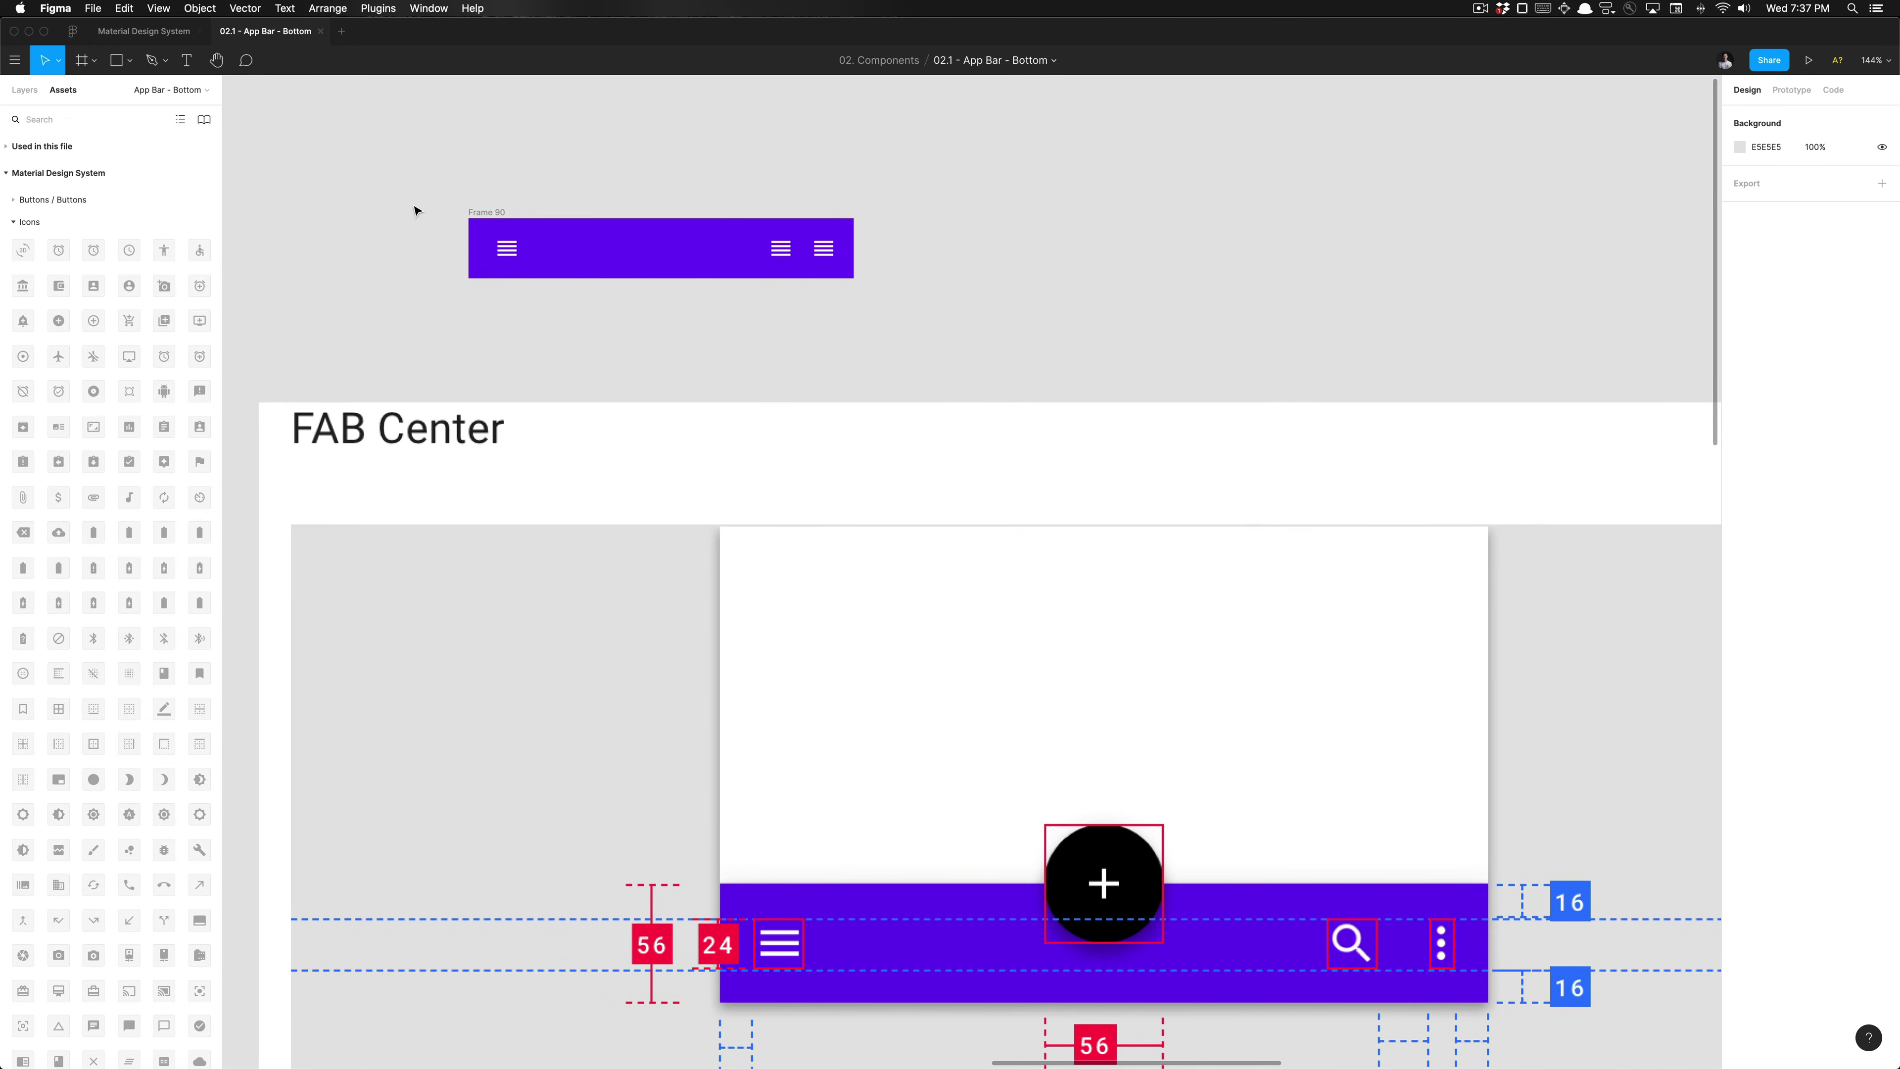
Step: Switch to Chrome, search the Material Design icons page for "more", and select the more_vert icon
key("super+Tab")
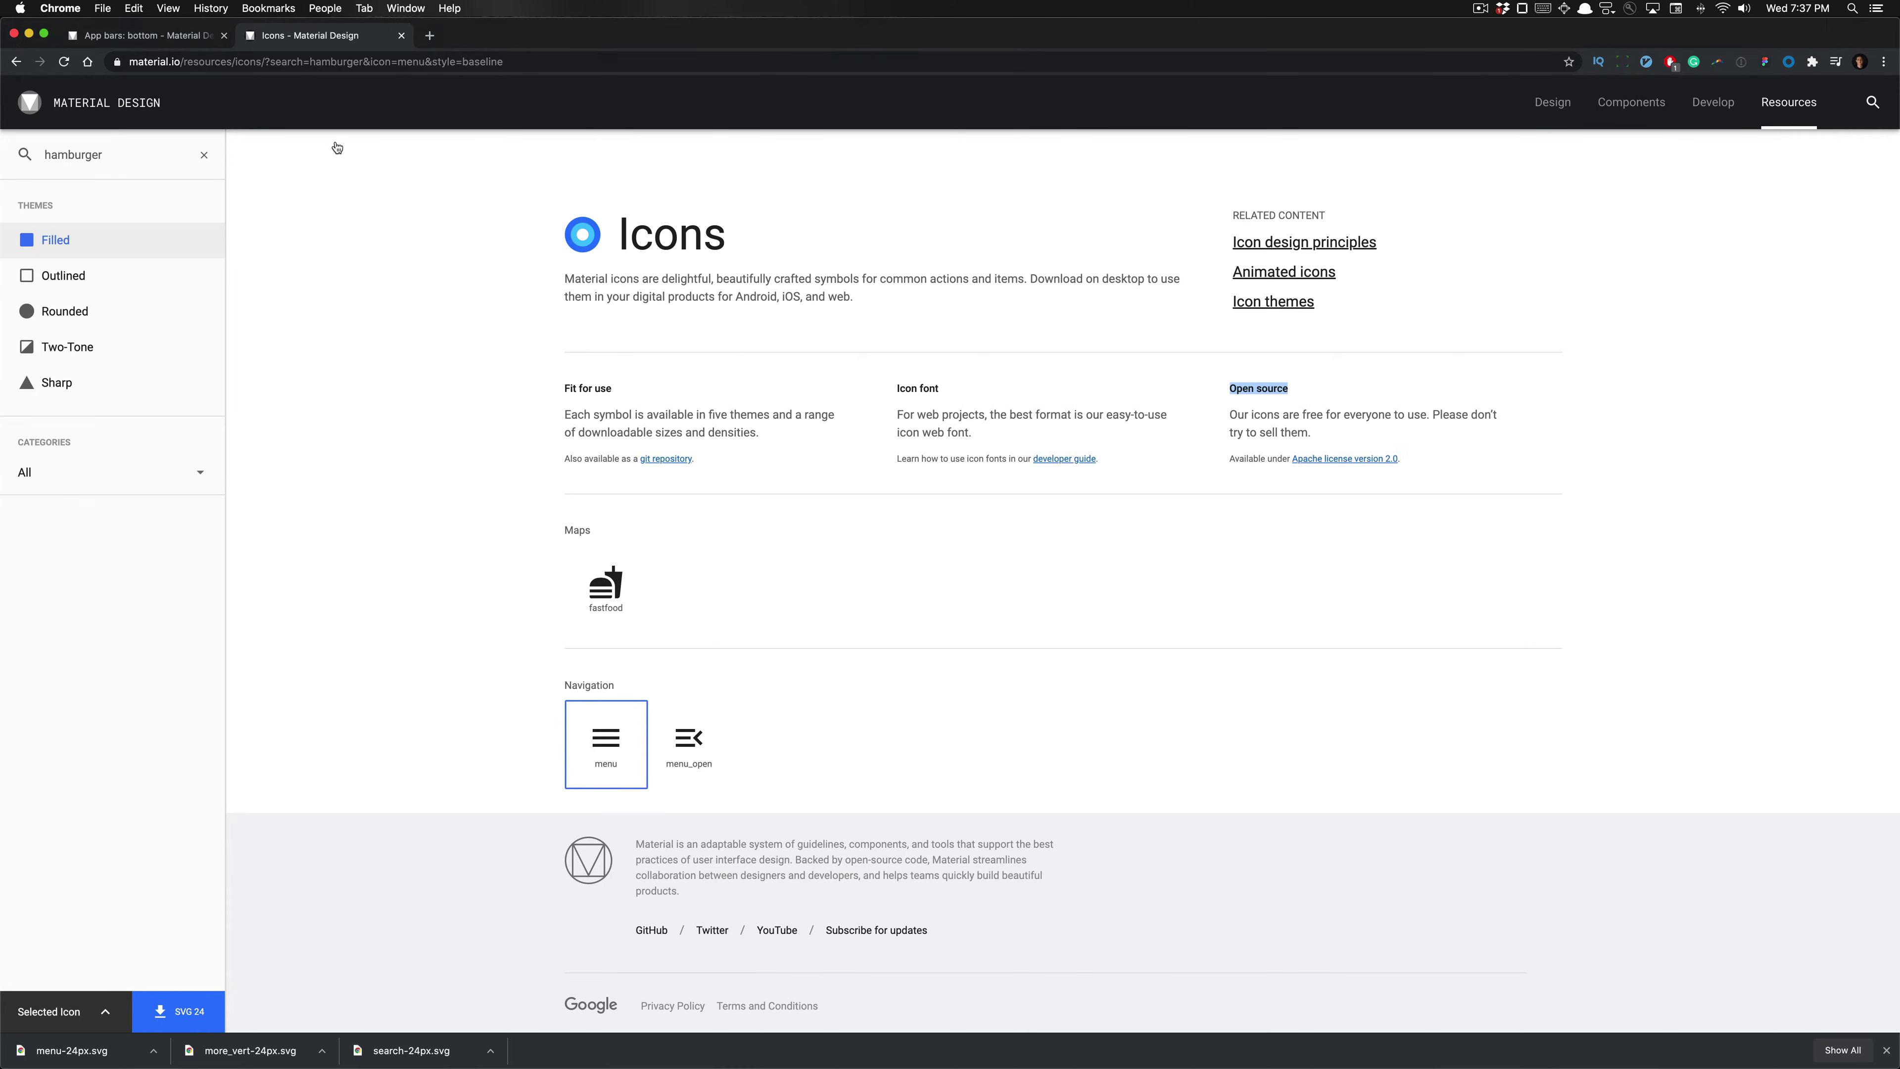
double_click(80, 155)
left_click(515, 650)
left_click(163, 150)
type("more")
left_click(751, 892)
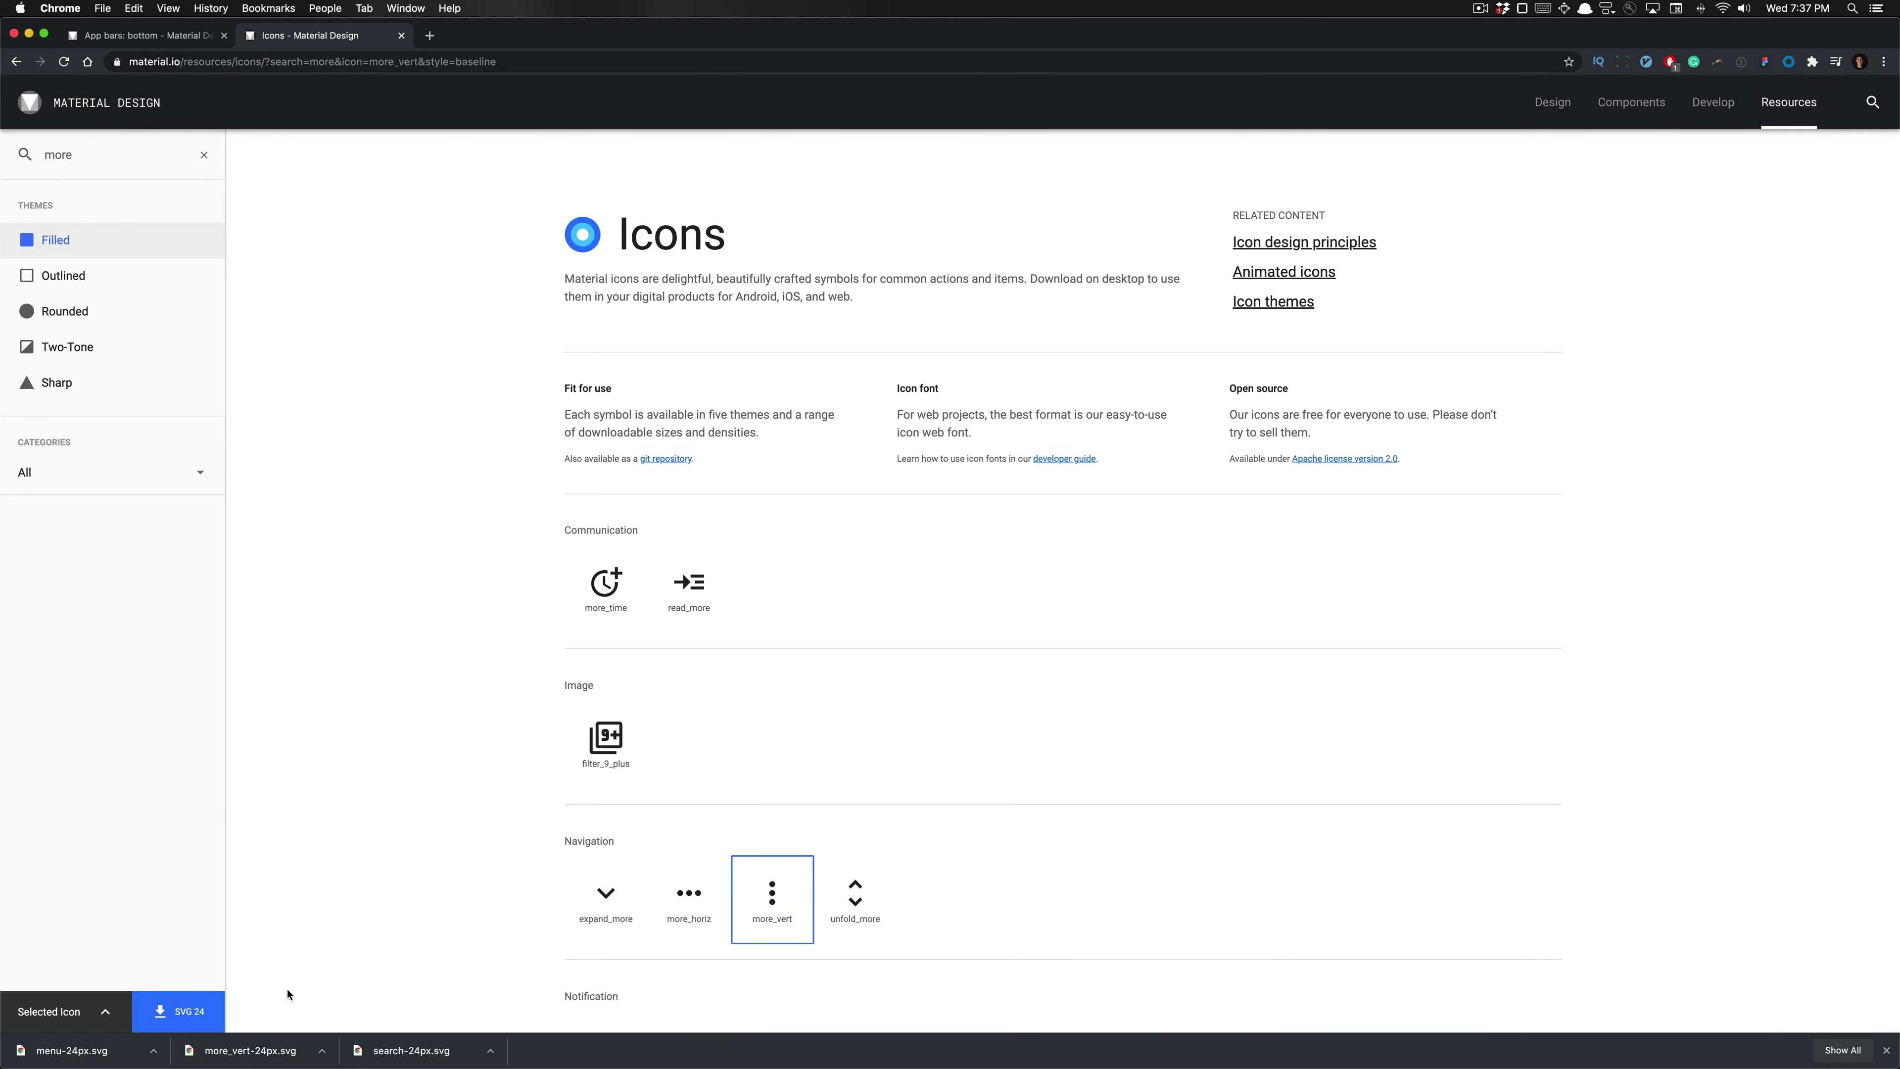
Step: Switch to Finder and select menu-24px.svg, more_vert-24px.svg and search-24px.svg in the 02.1 - App Bar - Bottom folder
key("super+Tab")
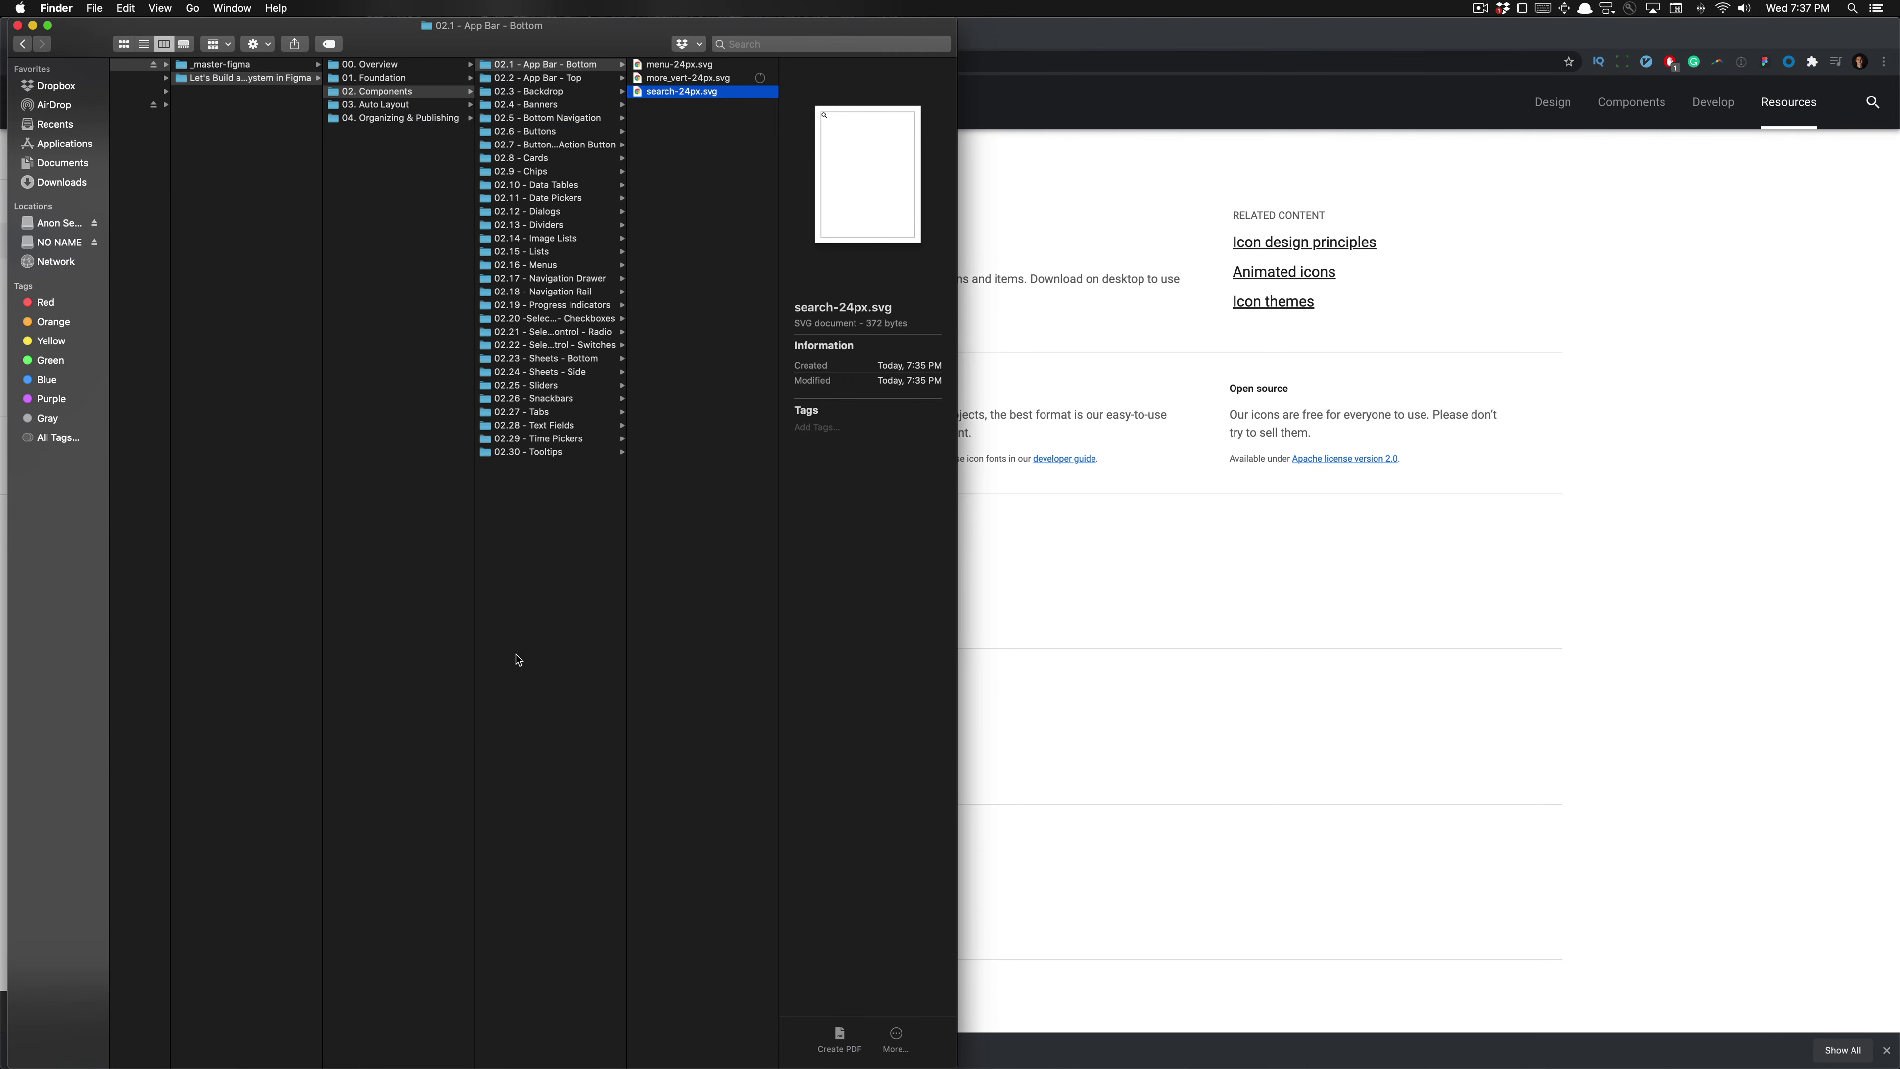
left_click(682, 154)
left_click(701, 78)
left_click(697, 66)
left_click(692, 121)
left_click_drag(695, 124, 694, 62)
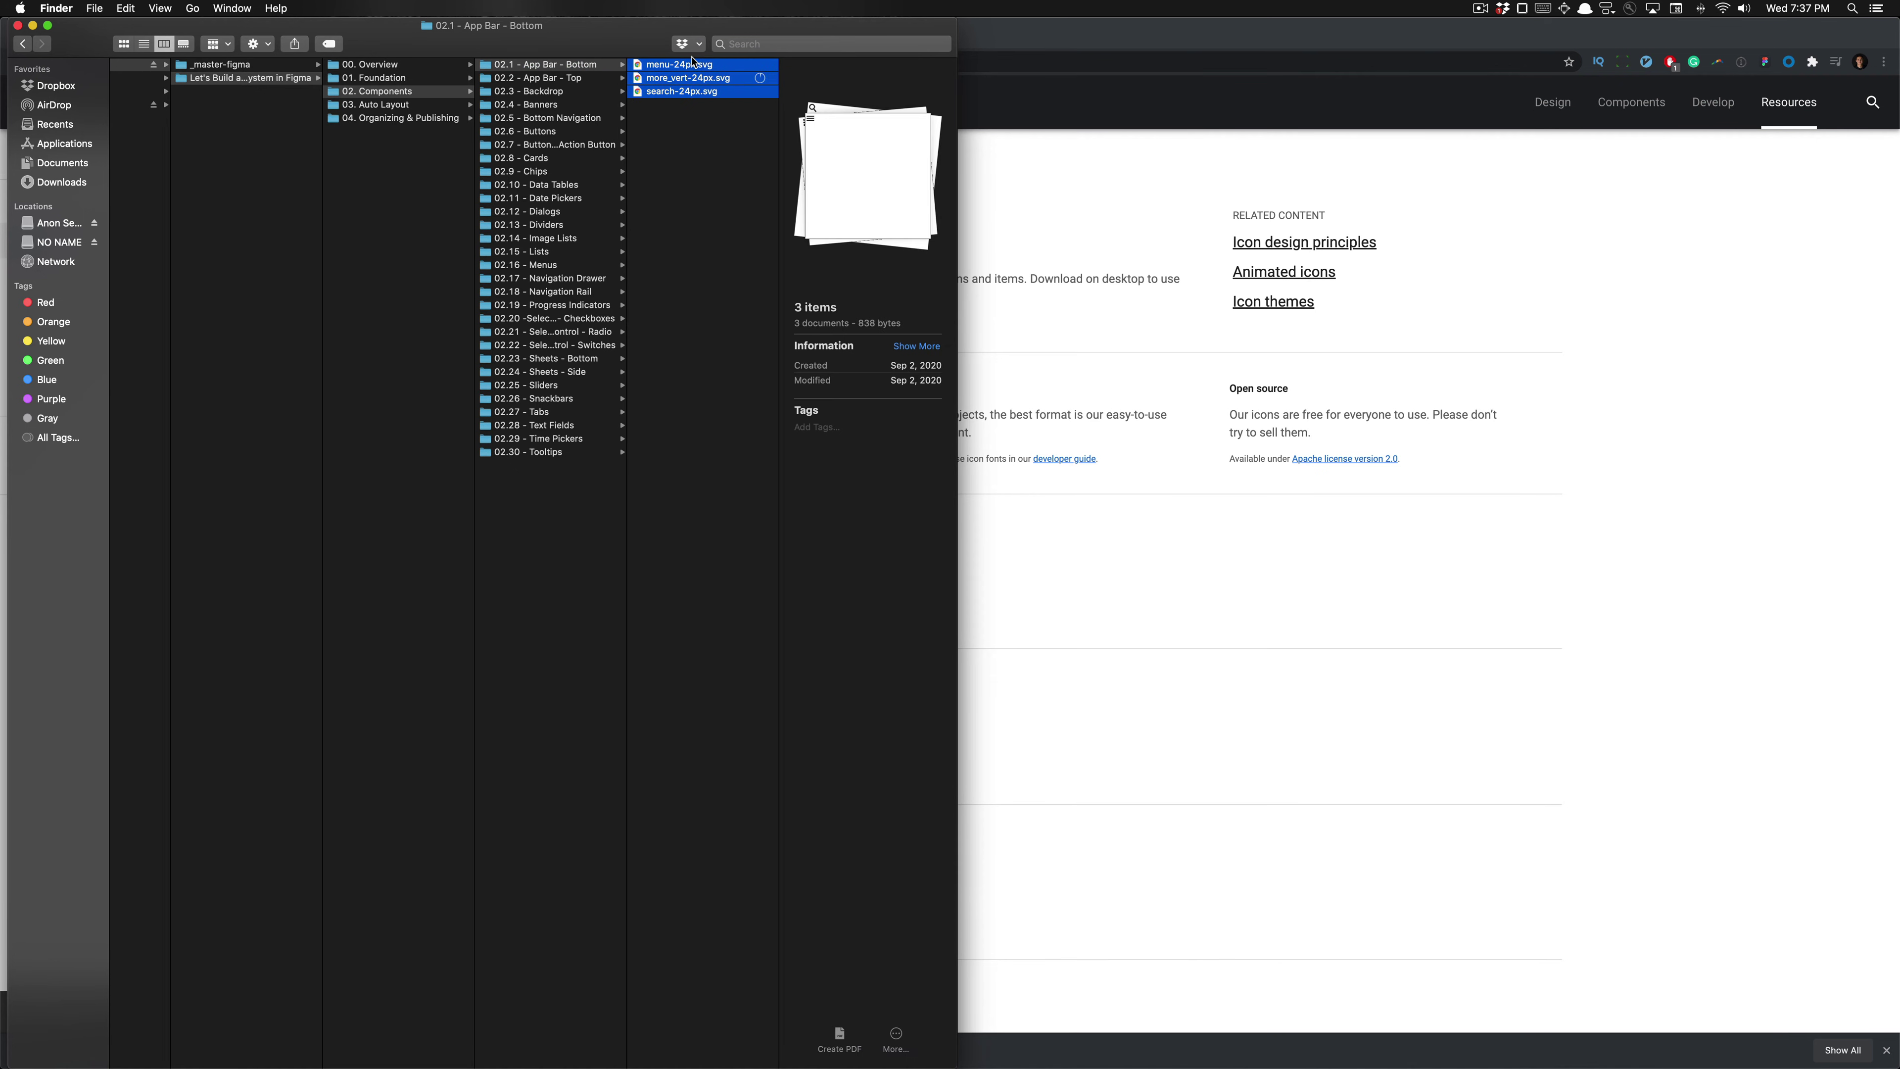
Step: Bring Figma behind the Finder window and import the three selected SVG icons onto the canvas beside the purple bar
key("ctrl+alt+Left")
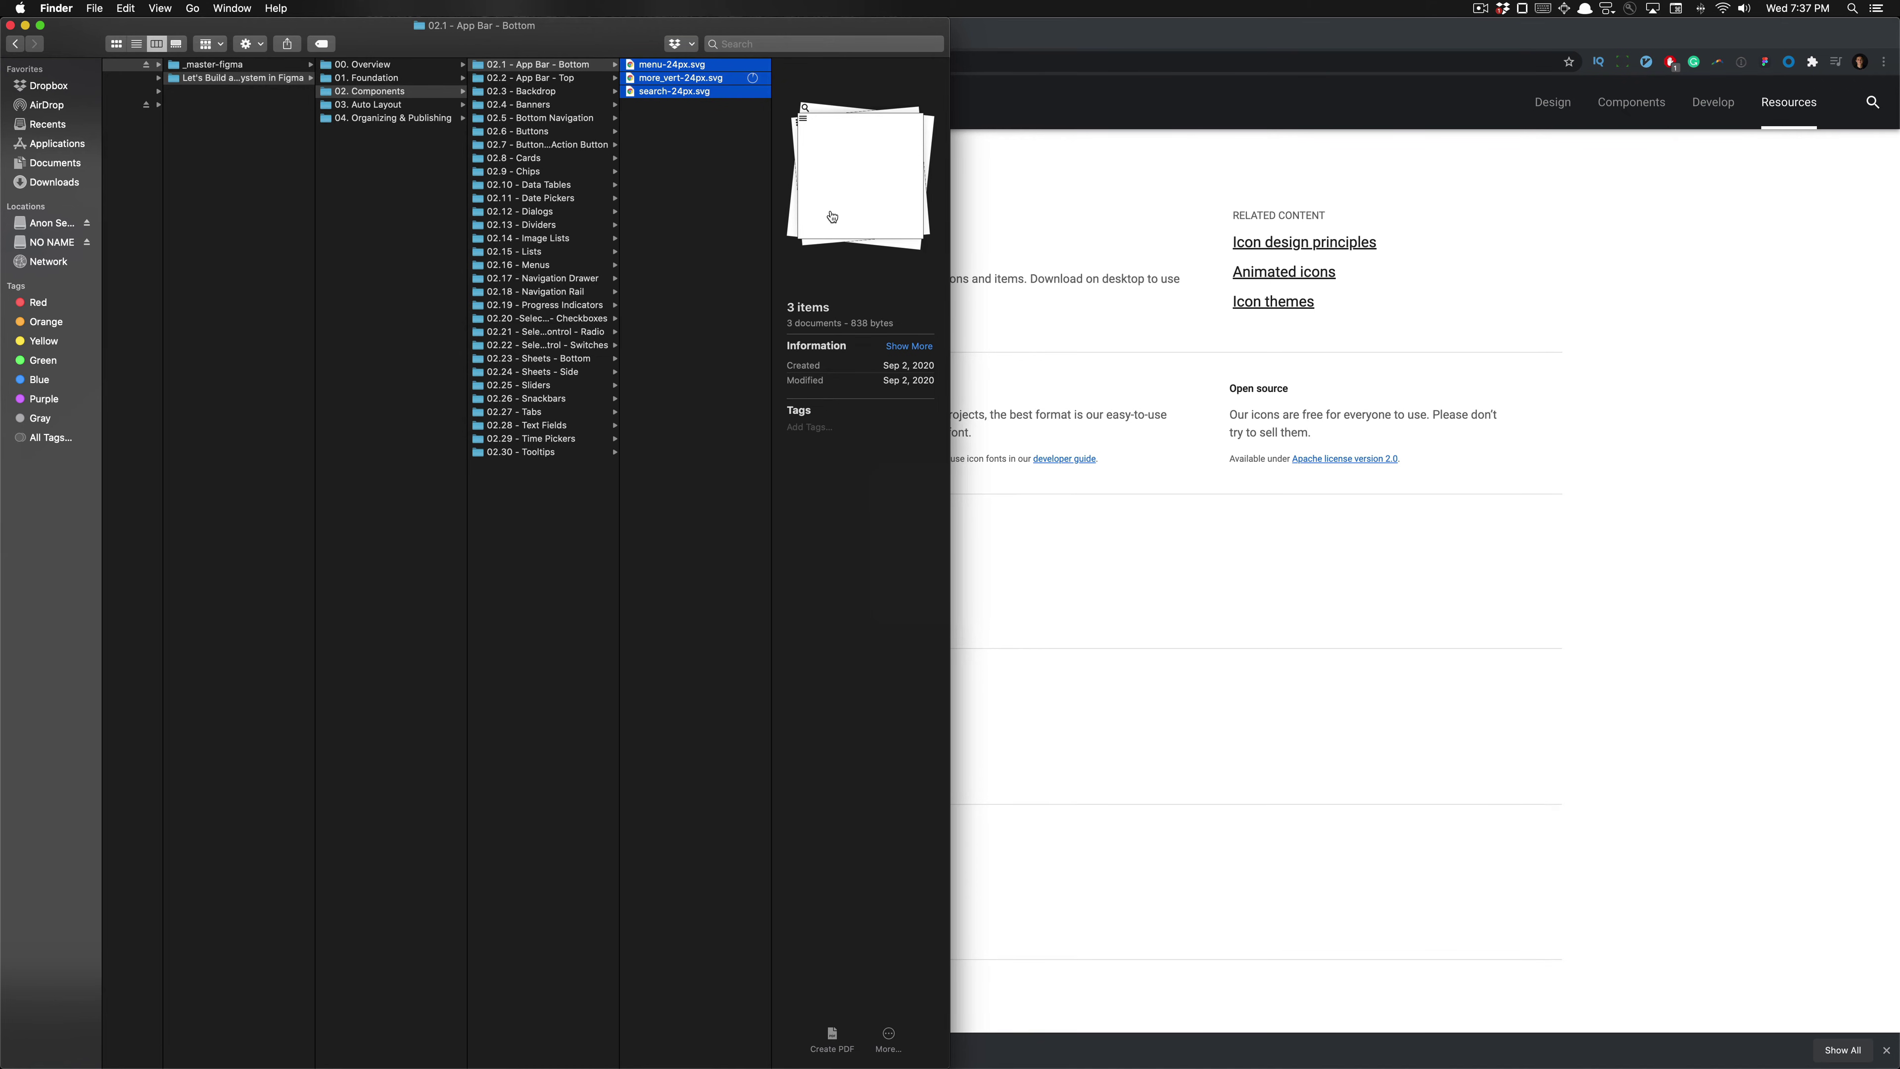
key("super+Tab")
key("super+Tab")
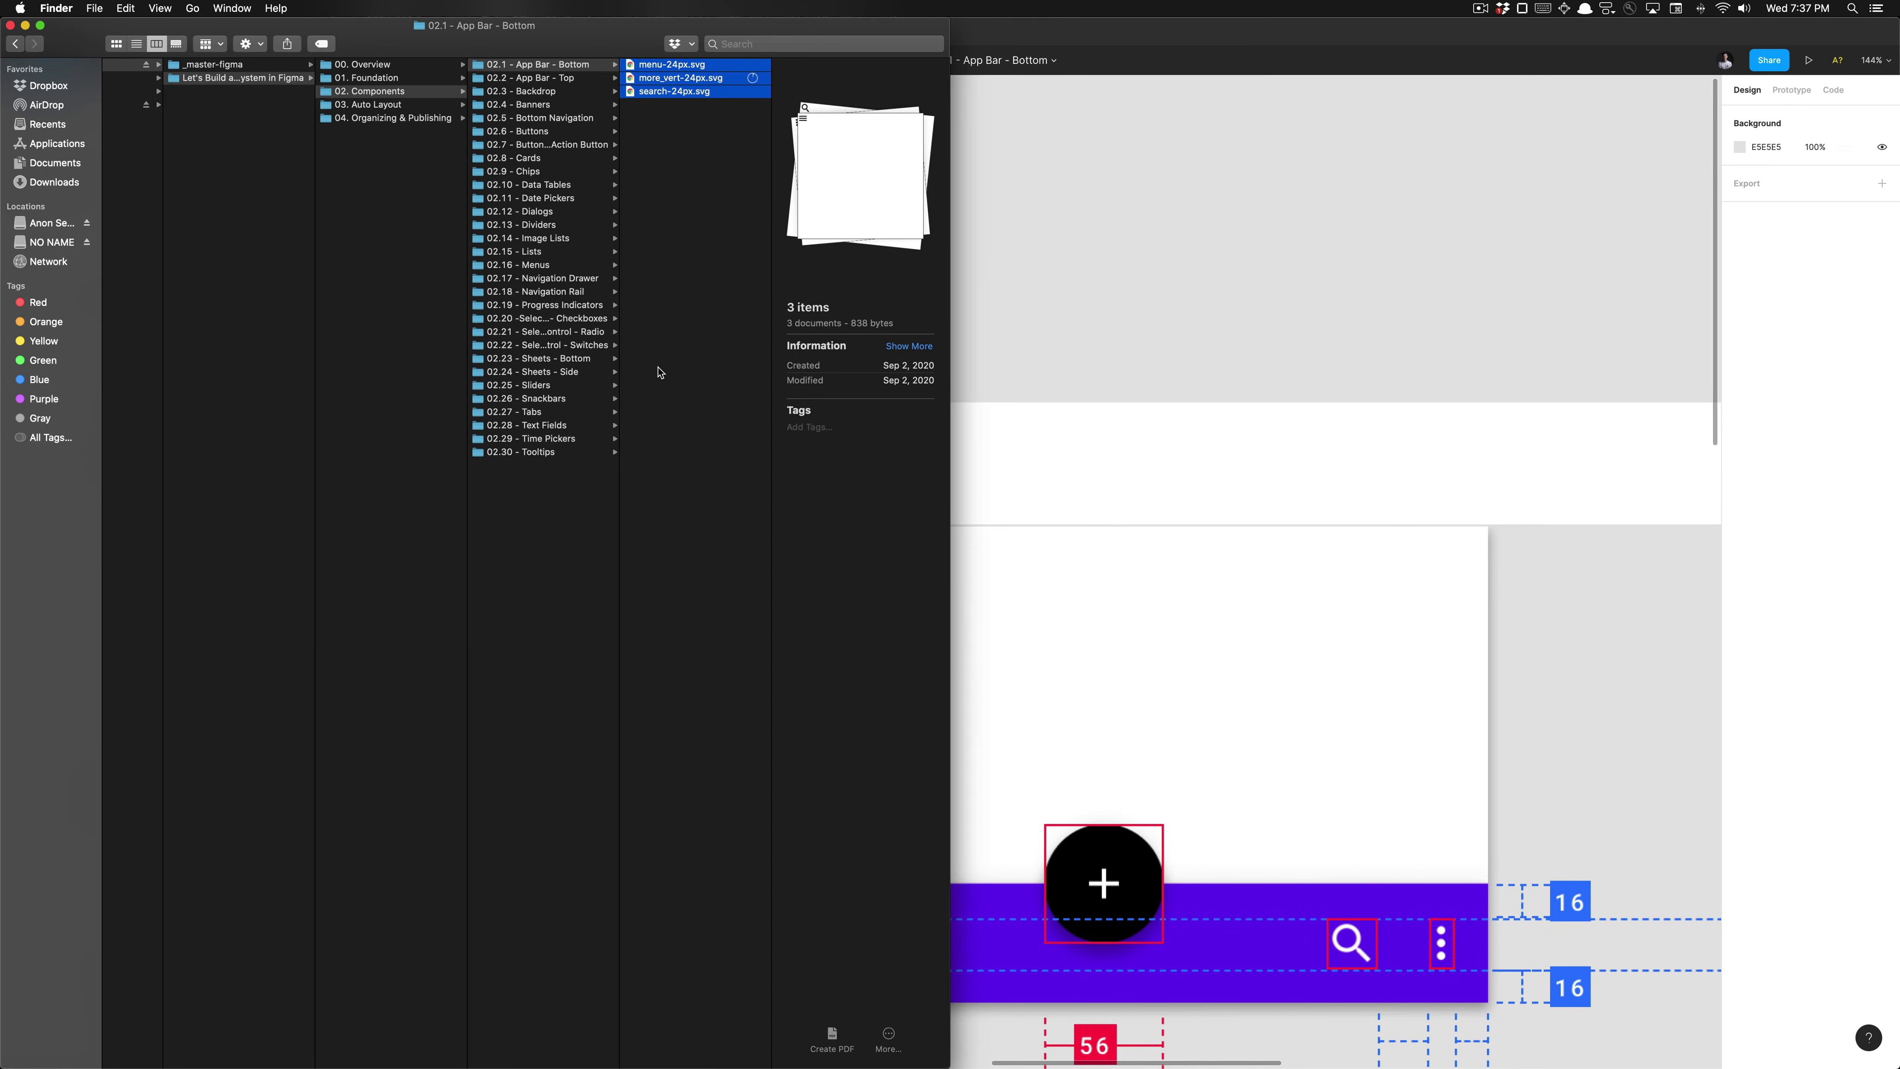
left_click_drag(702, 94, 907, 260)
left_click(972, 255)
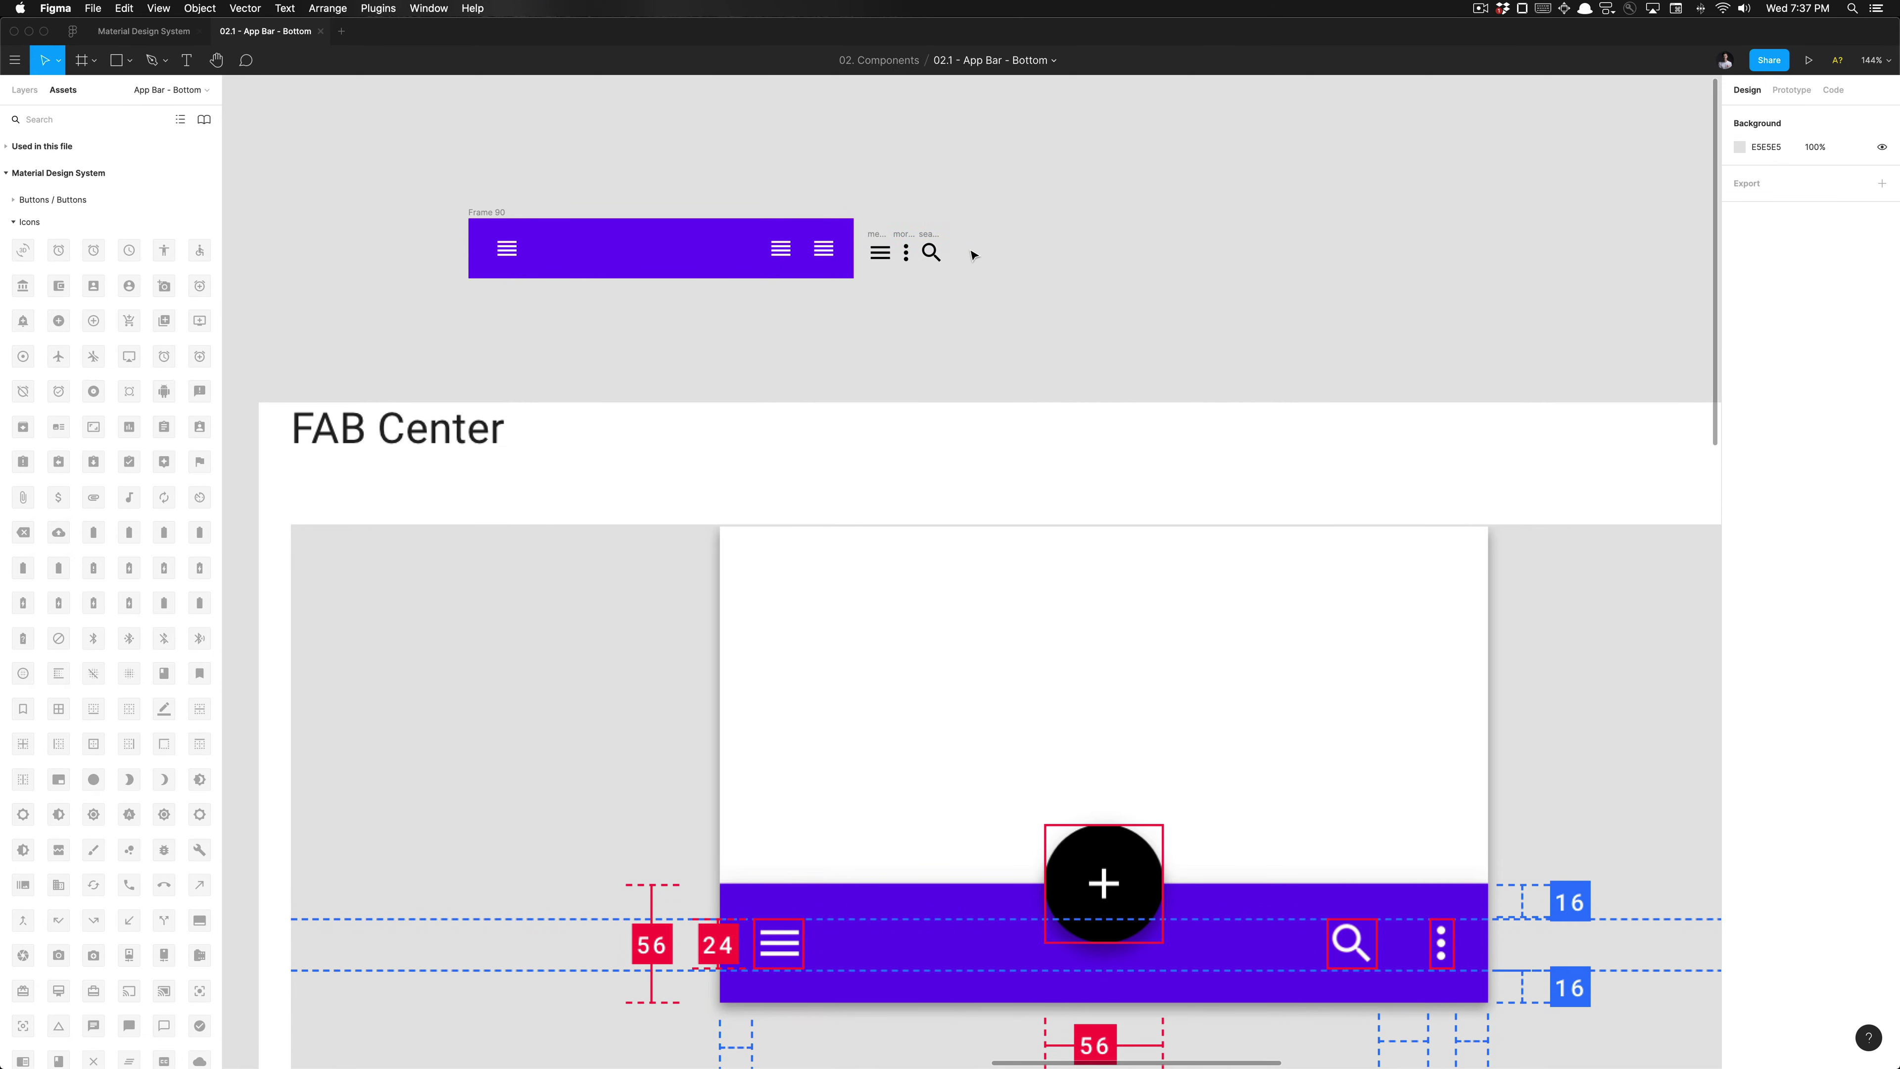
Step: Apply the Content / On Primary color style to the three imported icons together
left_click(931, 252)
left_click(876, 224)
left_click_drag(864, 218, 956, 267)
left_click(1882, 466)
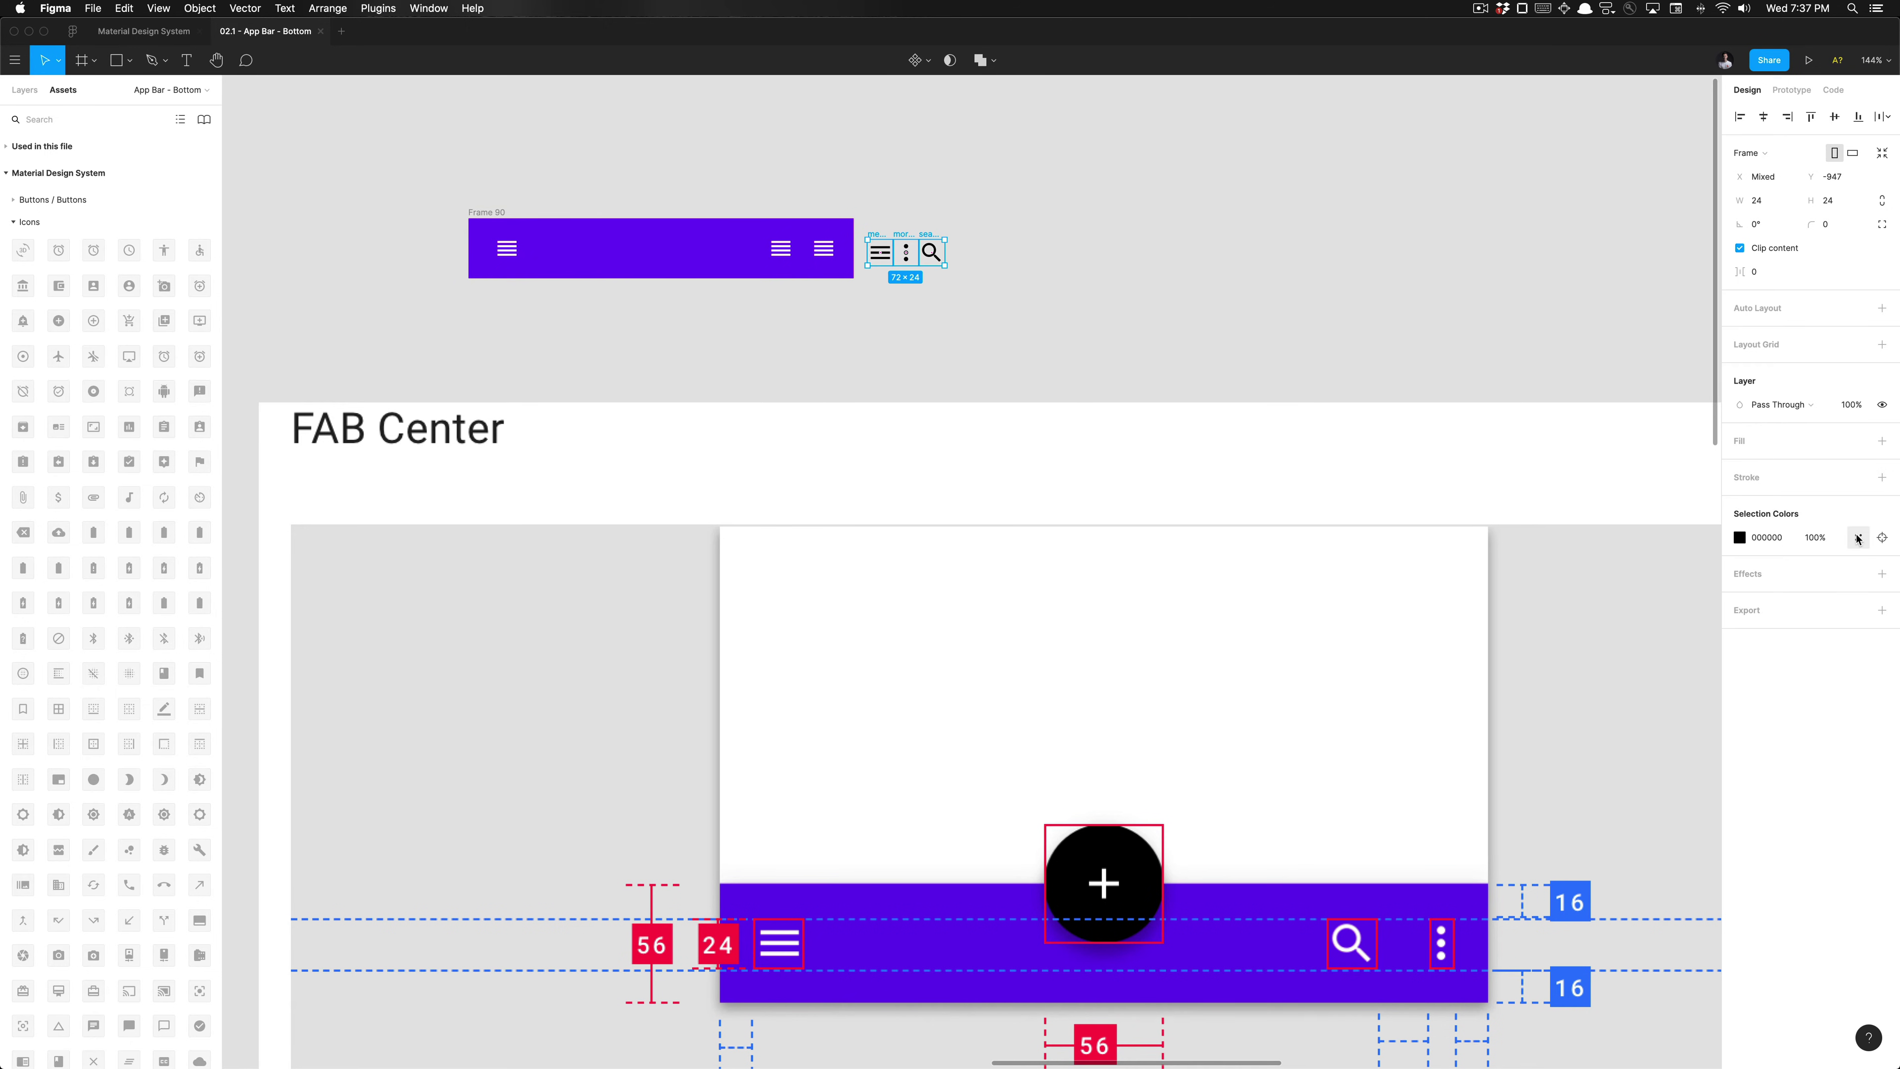
left_click(1859, 539)
scroll(1610, 734, "down", 3)
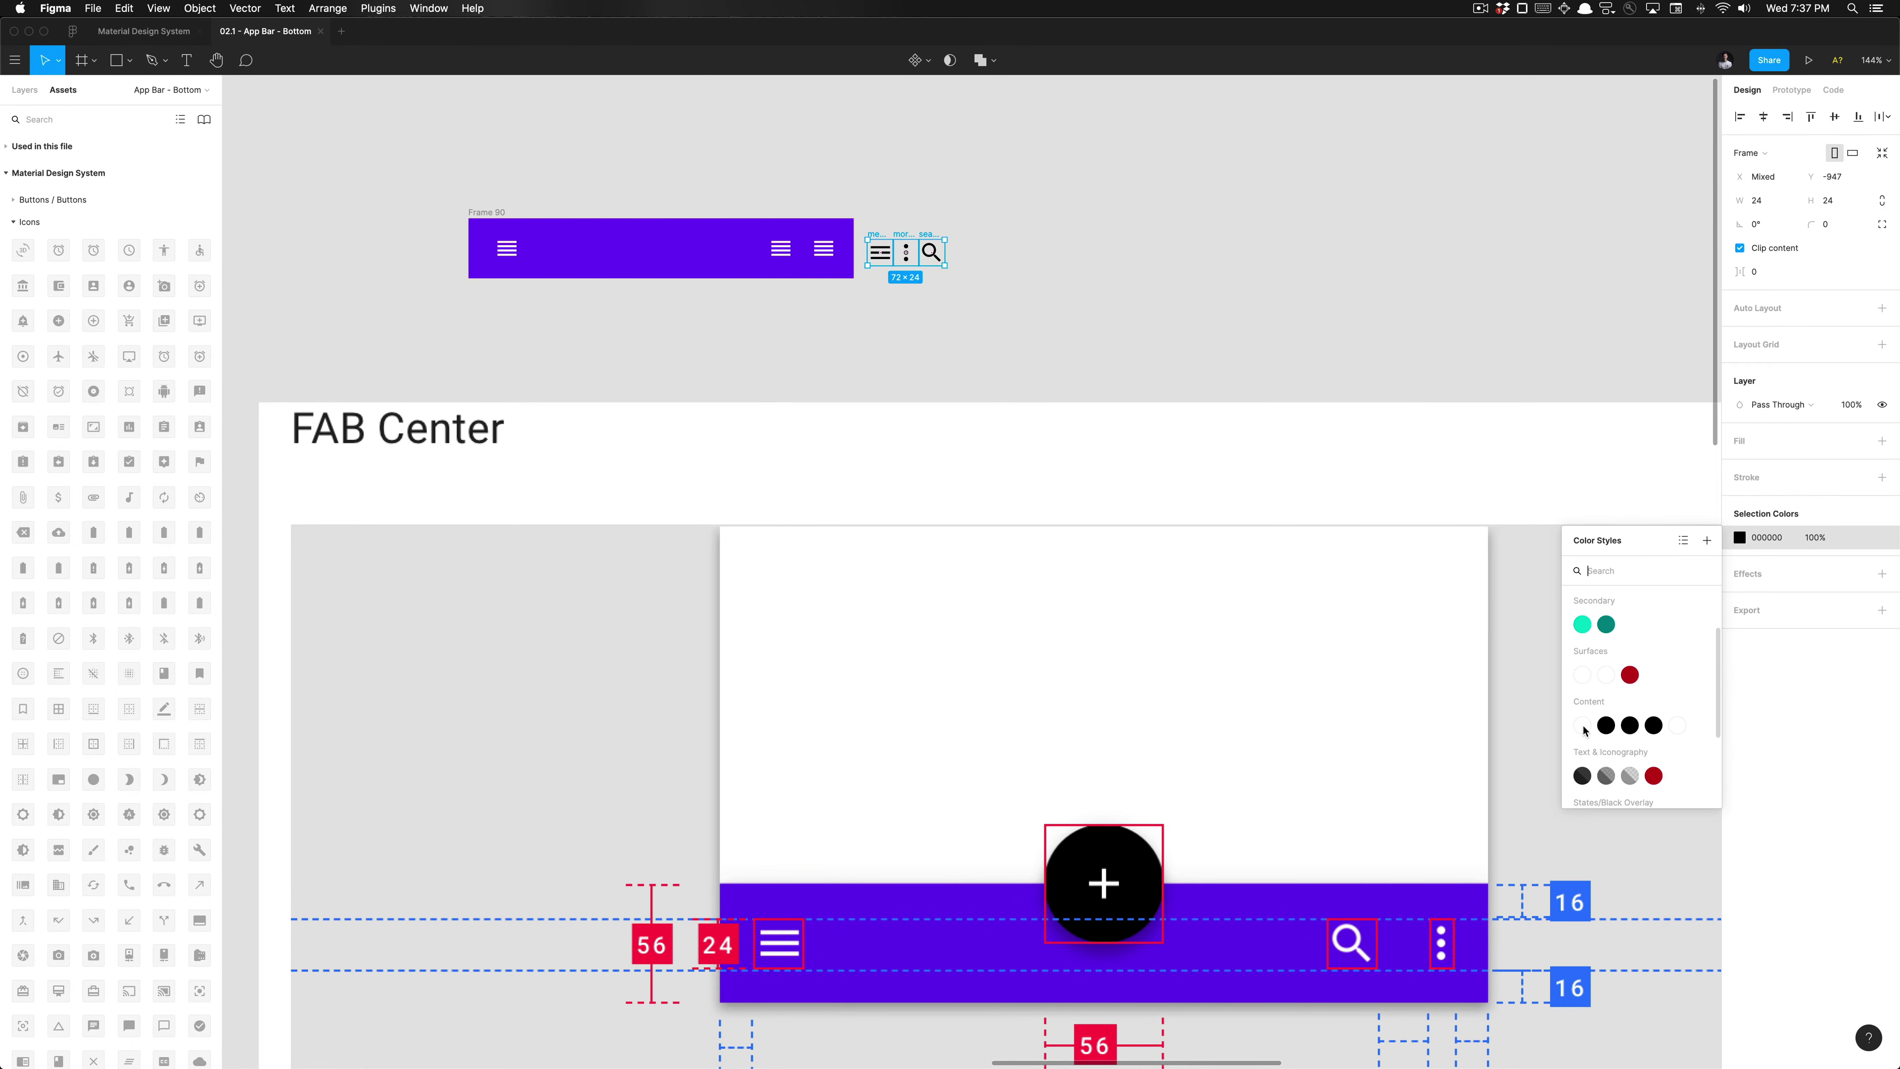
left_click(1583, 725)
left_click(1123, 293)
Step: Move the imported menu icon into the purple bar, just beside the leftmost reorder icon
scroll(1126, 292, "left", 3)
left_click(606, 244)
left_click(975, 229, "shift")
scroll(975, 229, "up", 5)
left_click(1005, 221)
left_click(985, 244)
left_click_drag(984, 241, 508, 240)
Step: Replace the bar's leftmost reorder icon with the top-aligned menu icon at X 24, Y 16, deleting the reorder icon
left_click(408, 264, "shift")
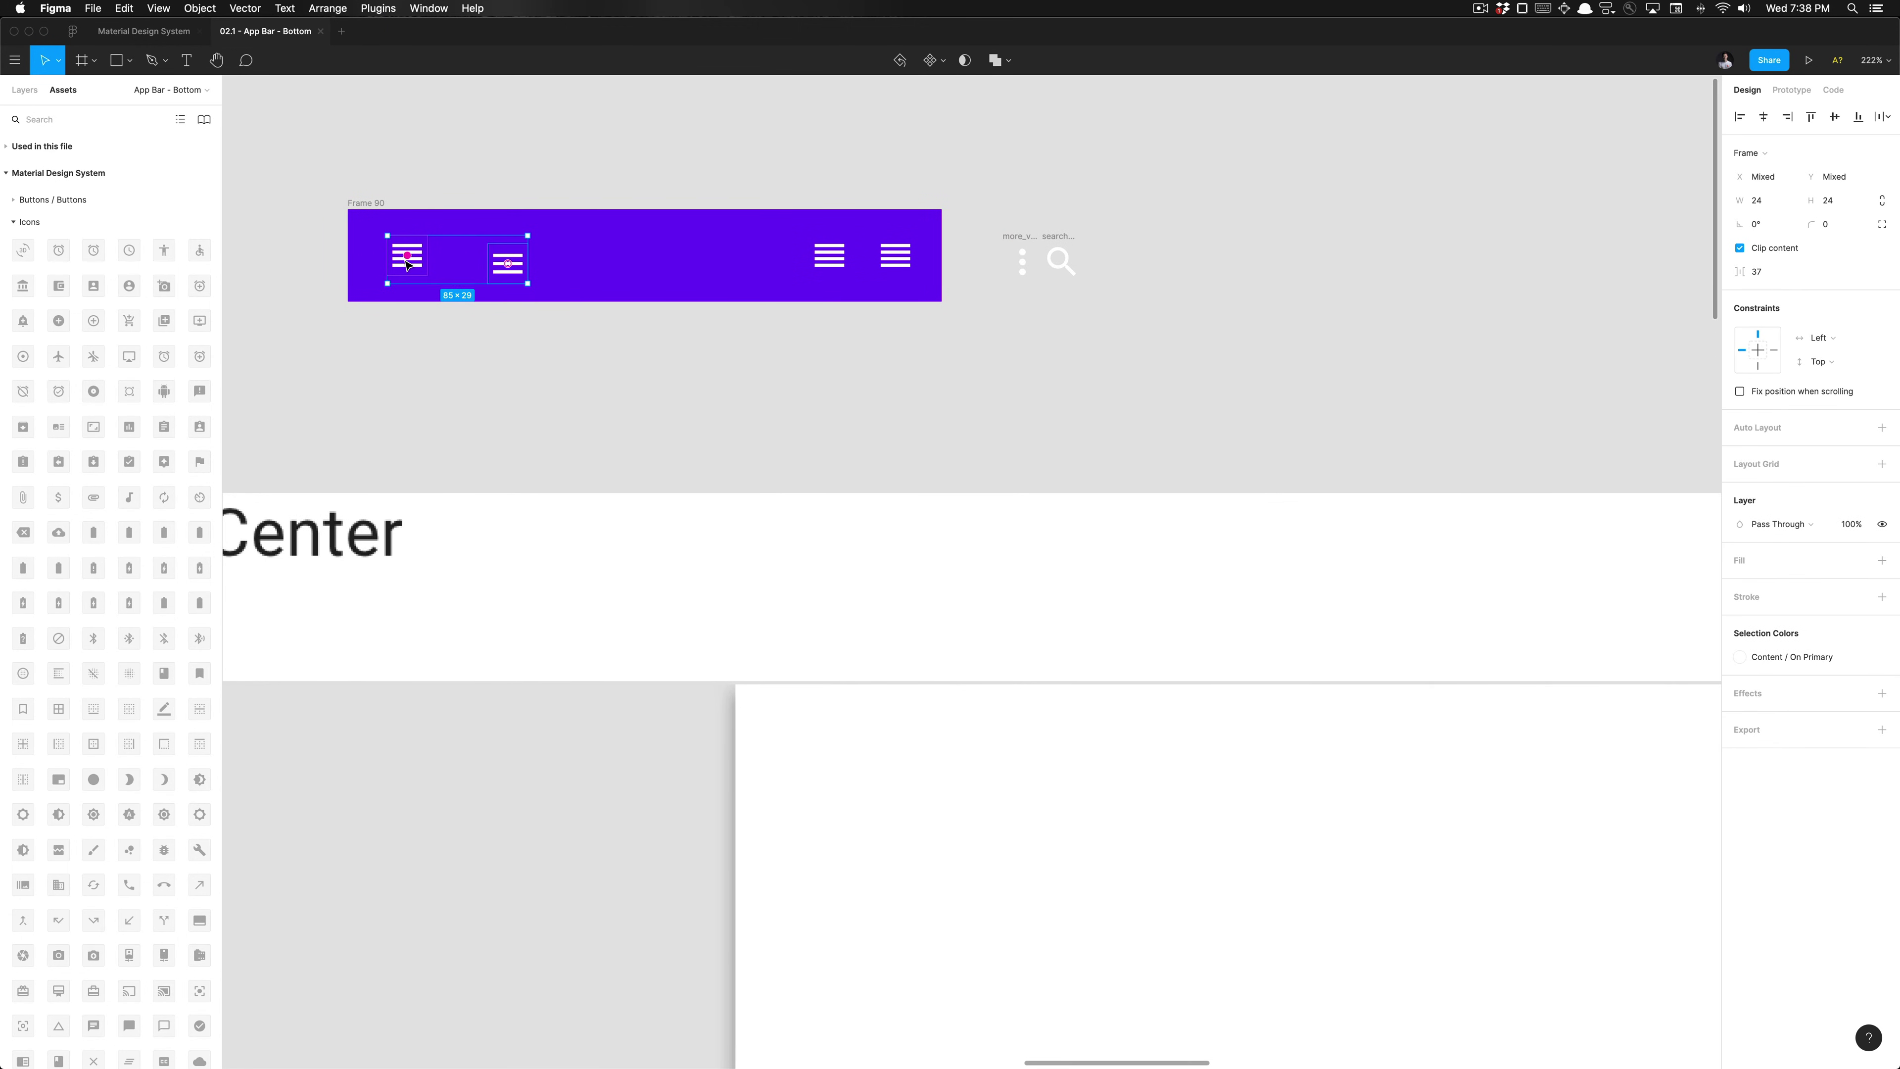
scroll(410, 261, "up", 5)
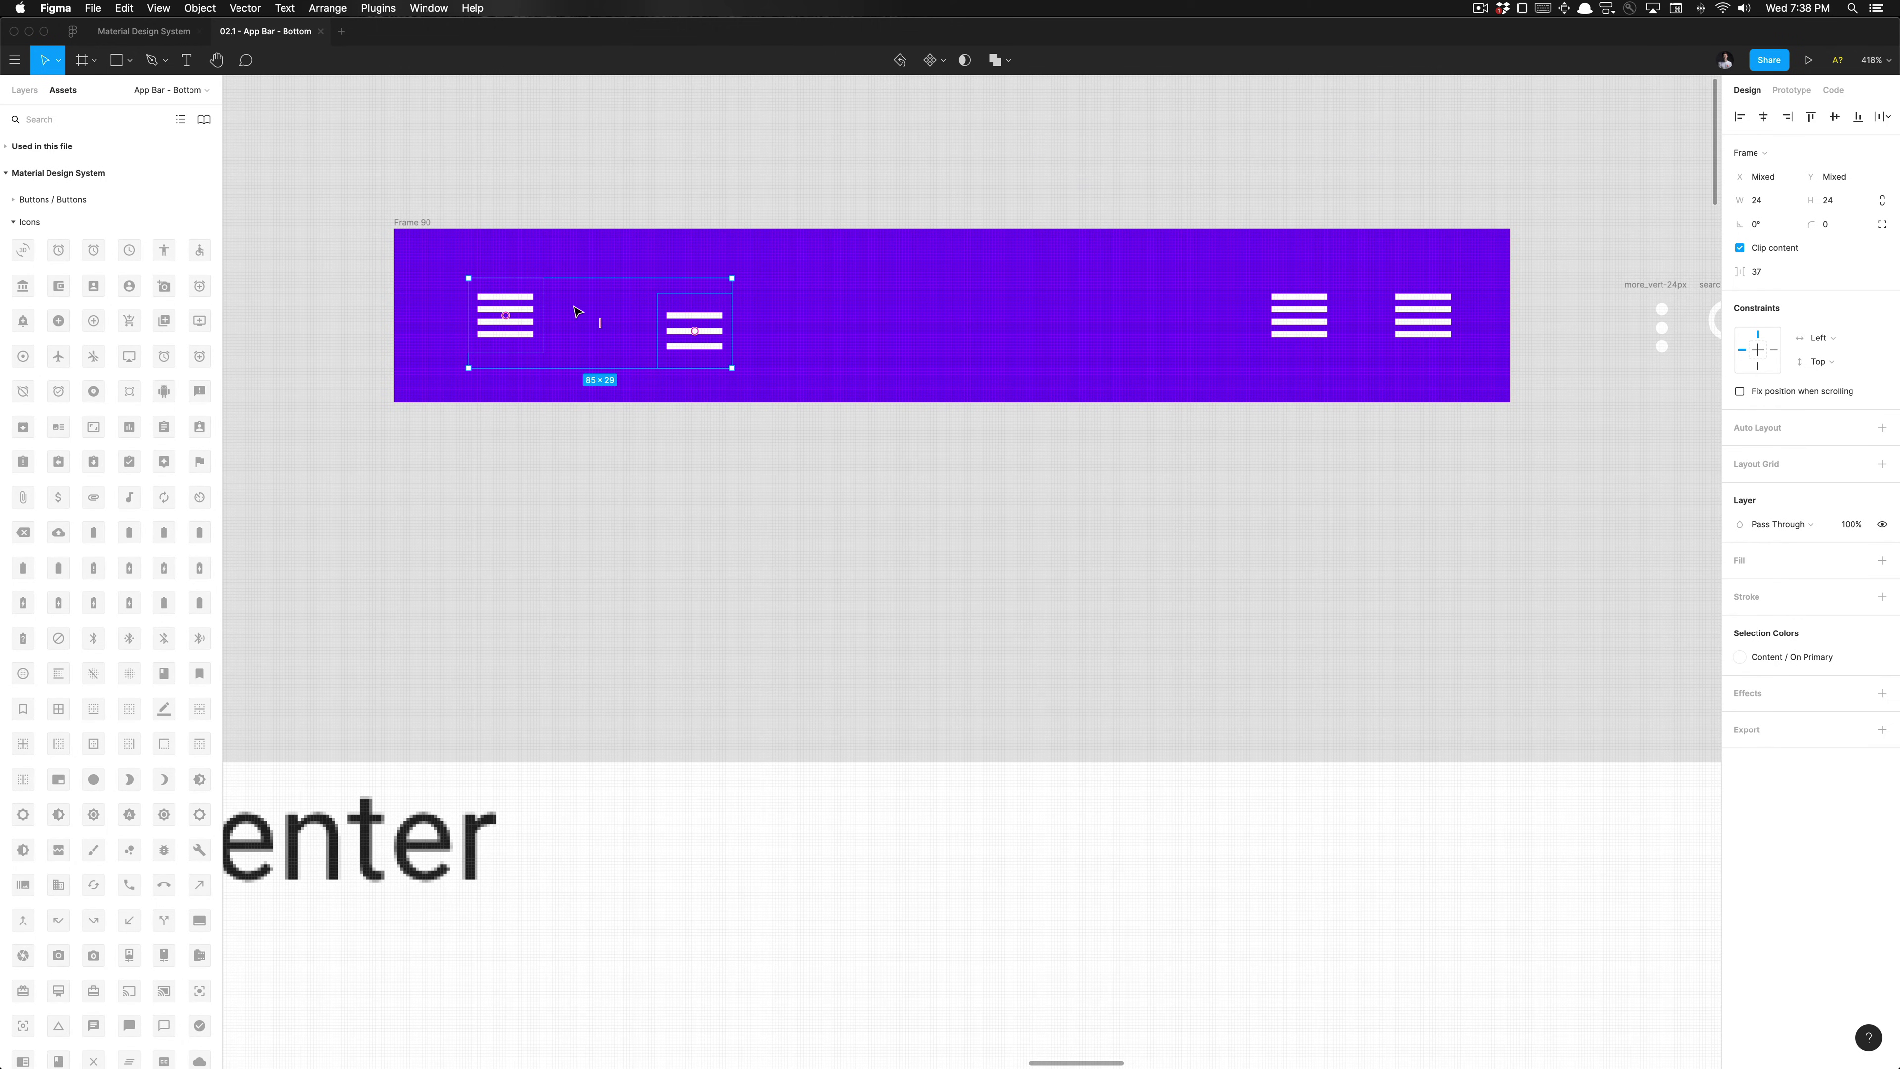
key("alt+w")
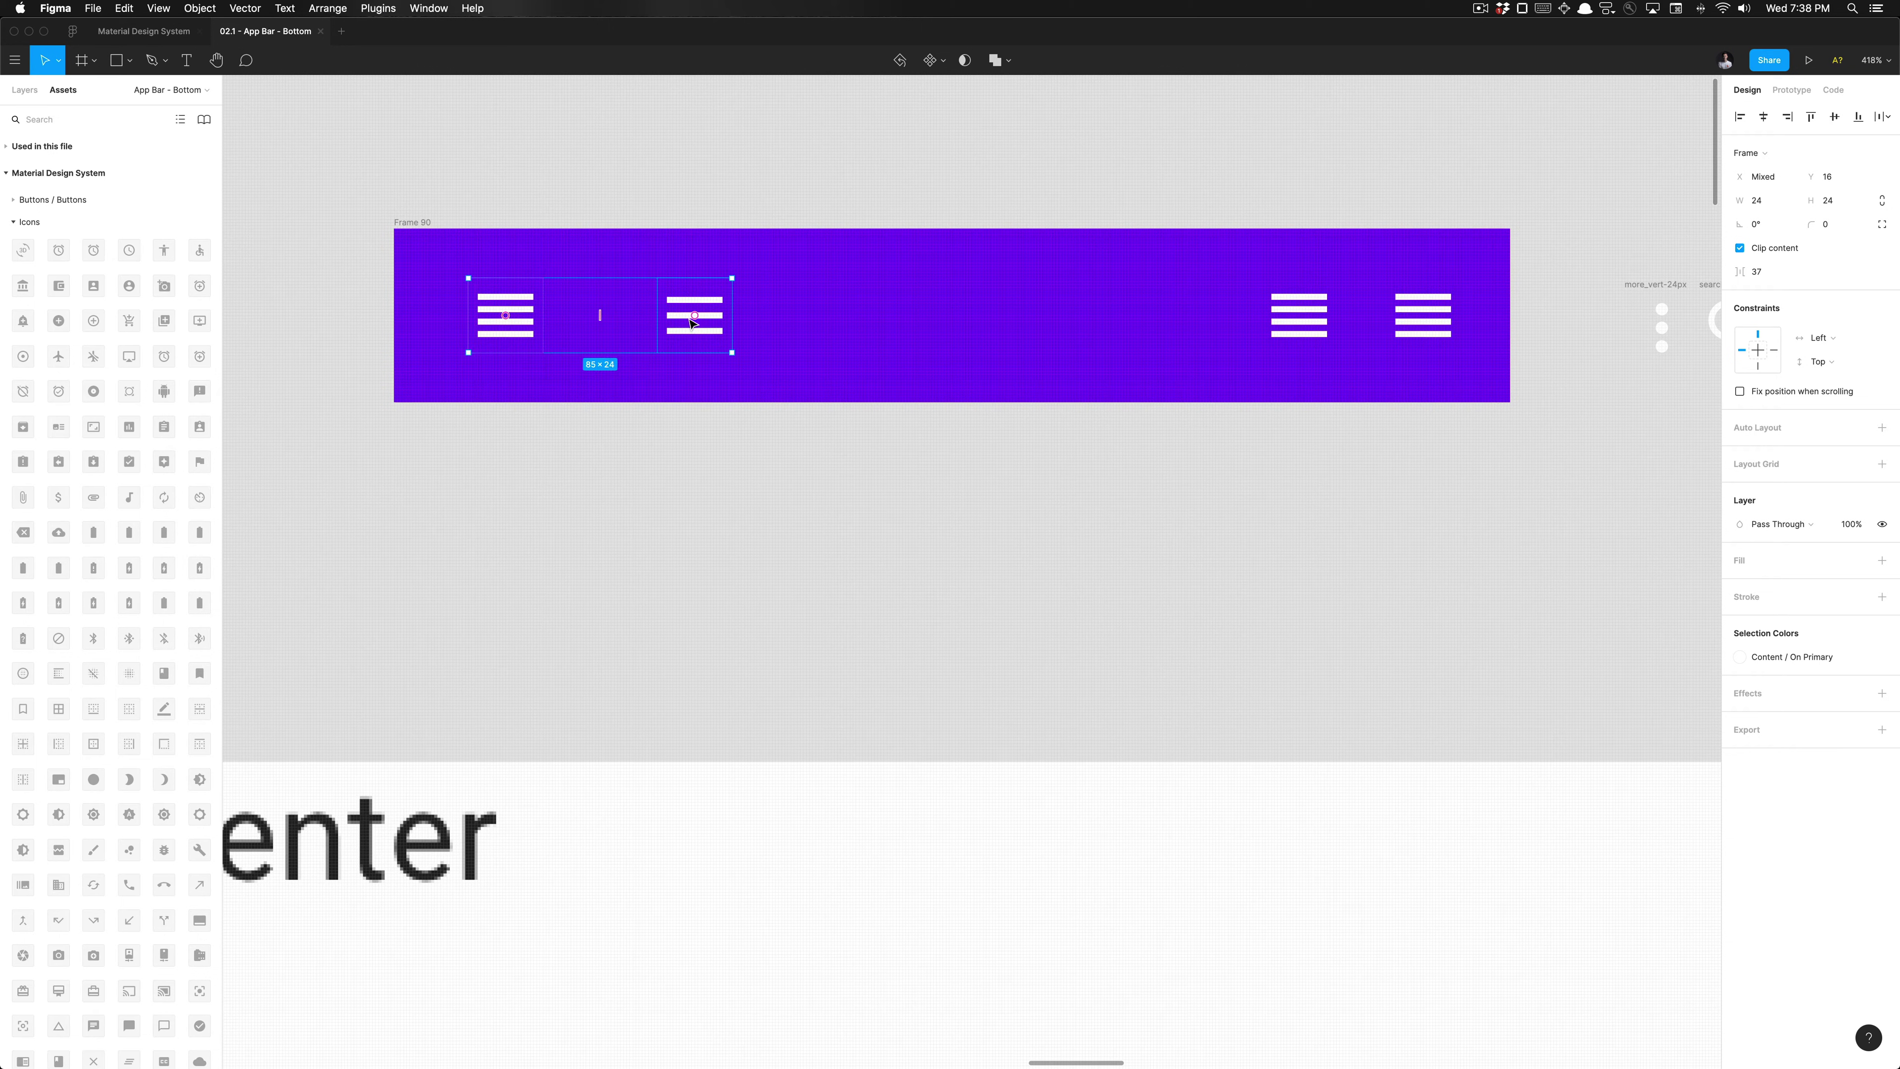
left_click_drag(694, 316, 511, 317)
left_click(690, 314)
key("Delete")
scroll(703, 315, "down", 5)
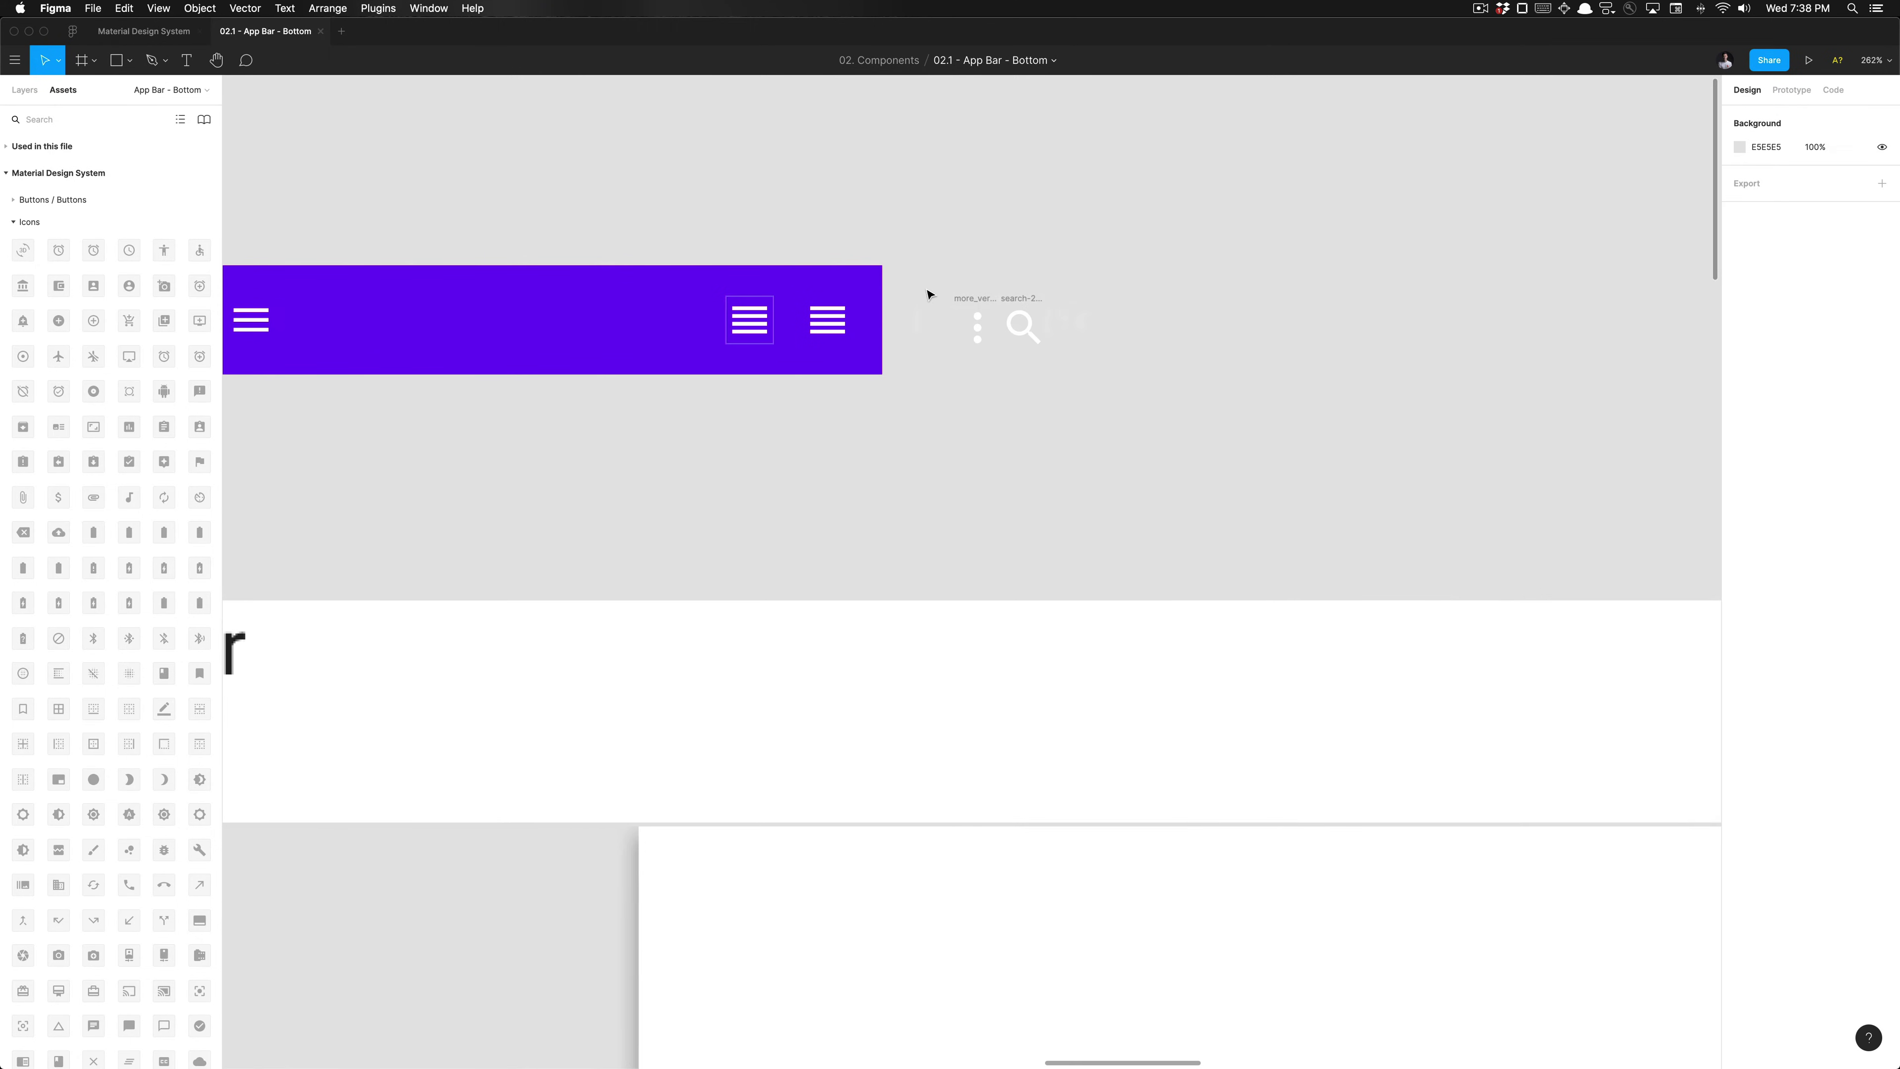
Step: Move the more_vert and search icons together into the middle of the bar, with more_vert at about X 149, Y 21
scroll(860, 305, "left", 3)
left_click(367, 323)
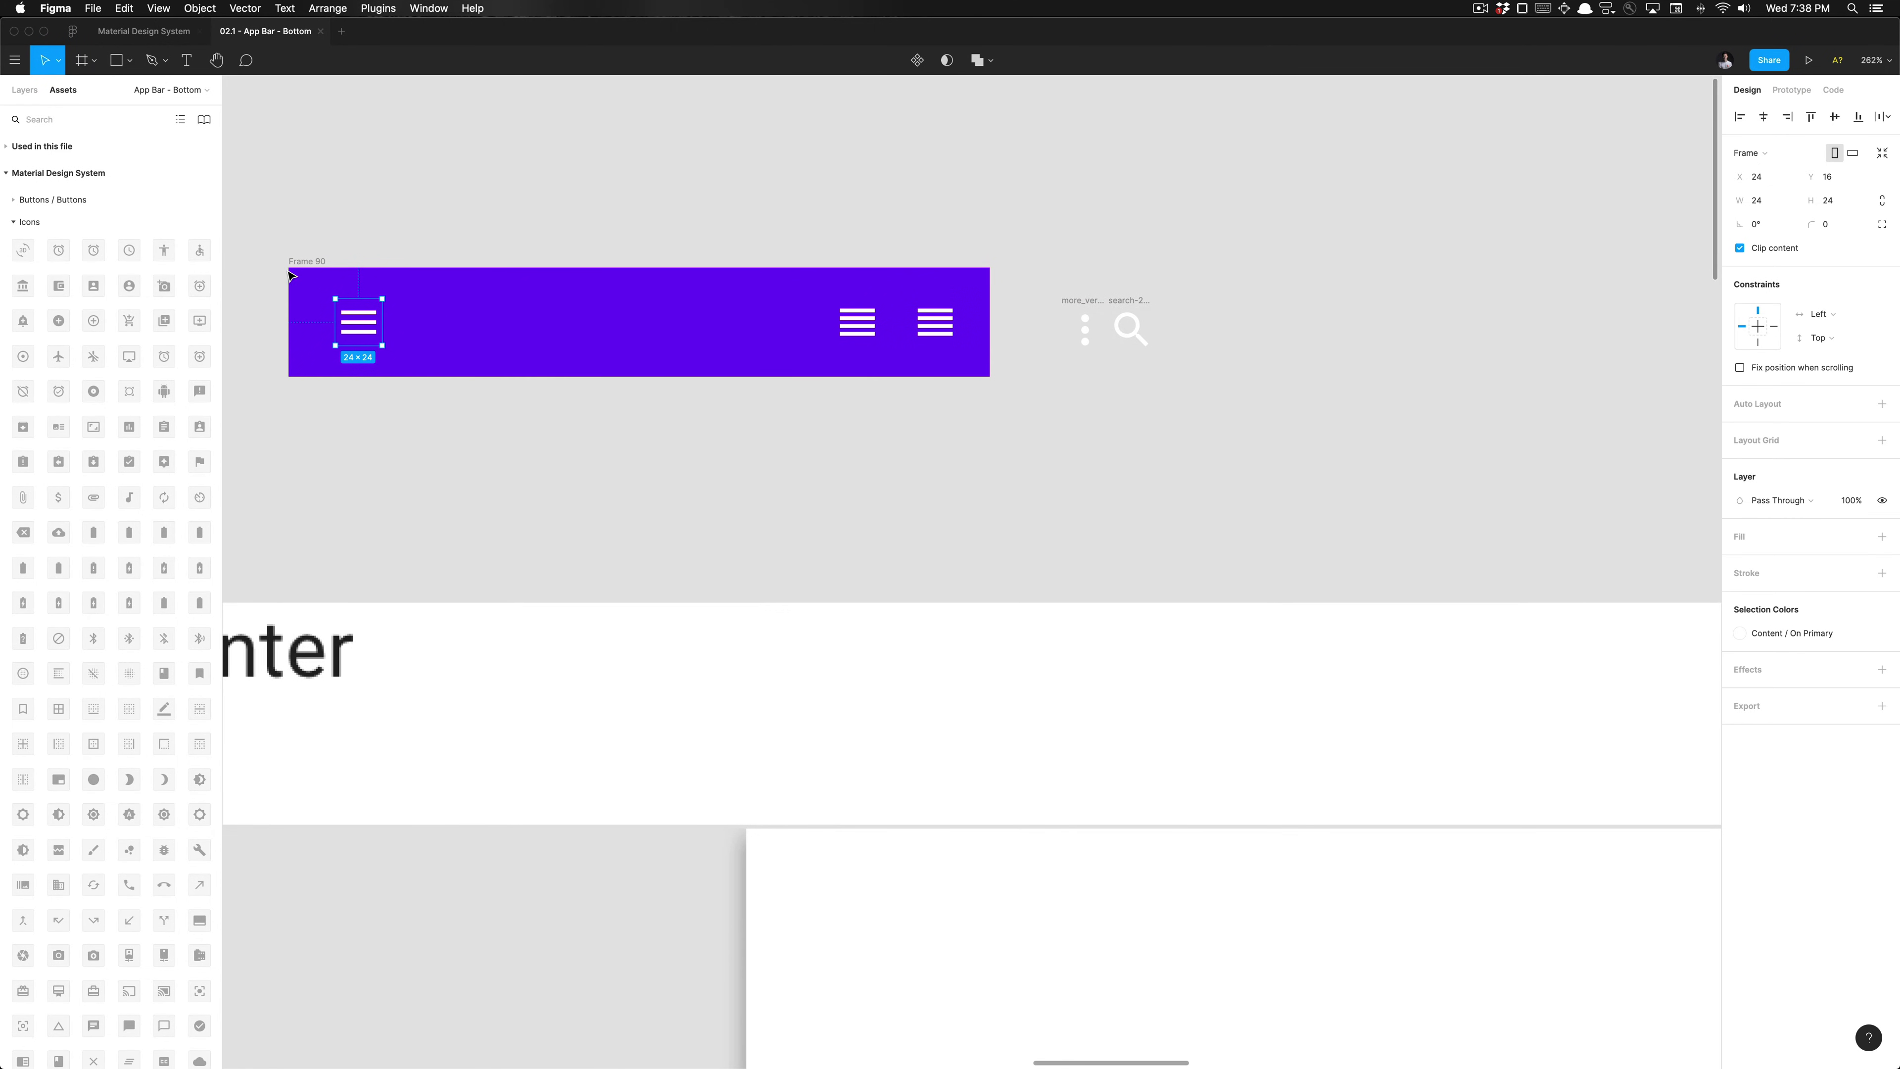
left_click(1085, 322)
left_click(1122, 303, "shift")
left_click_drag(1125, 303, 643, 305)
left_click(724, 283)
Step: Replace the bar's rightmost reorder icon with the top-aligned more_vert icon at Y 16, deleting the displaced reorder icon
left_click(601, 329)
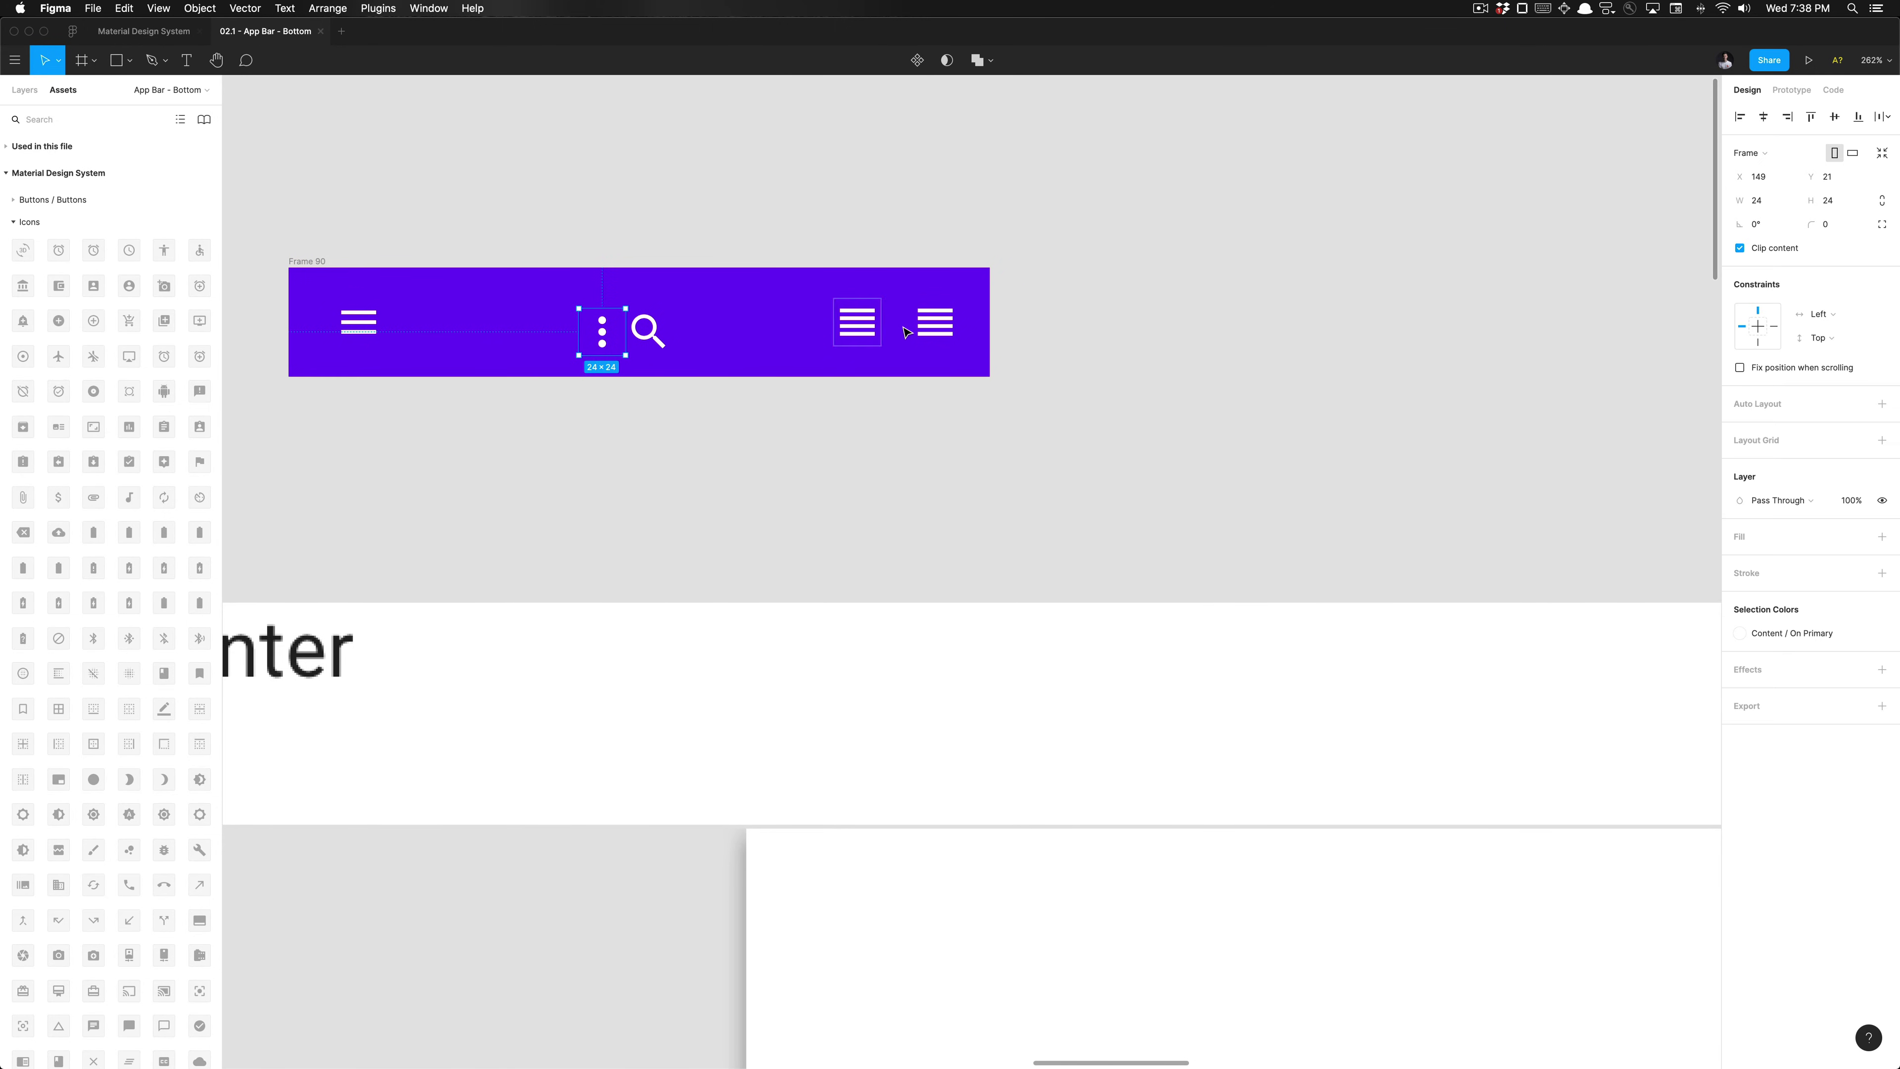
left_click(935, 323, "shift")
left_click_drag(935, 321, 602, 322)
key("super+z")
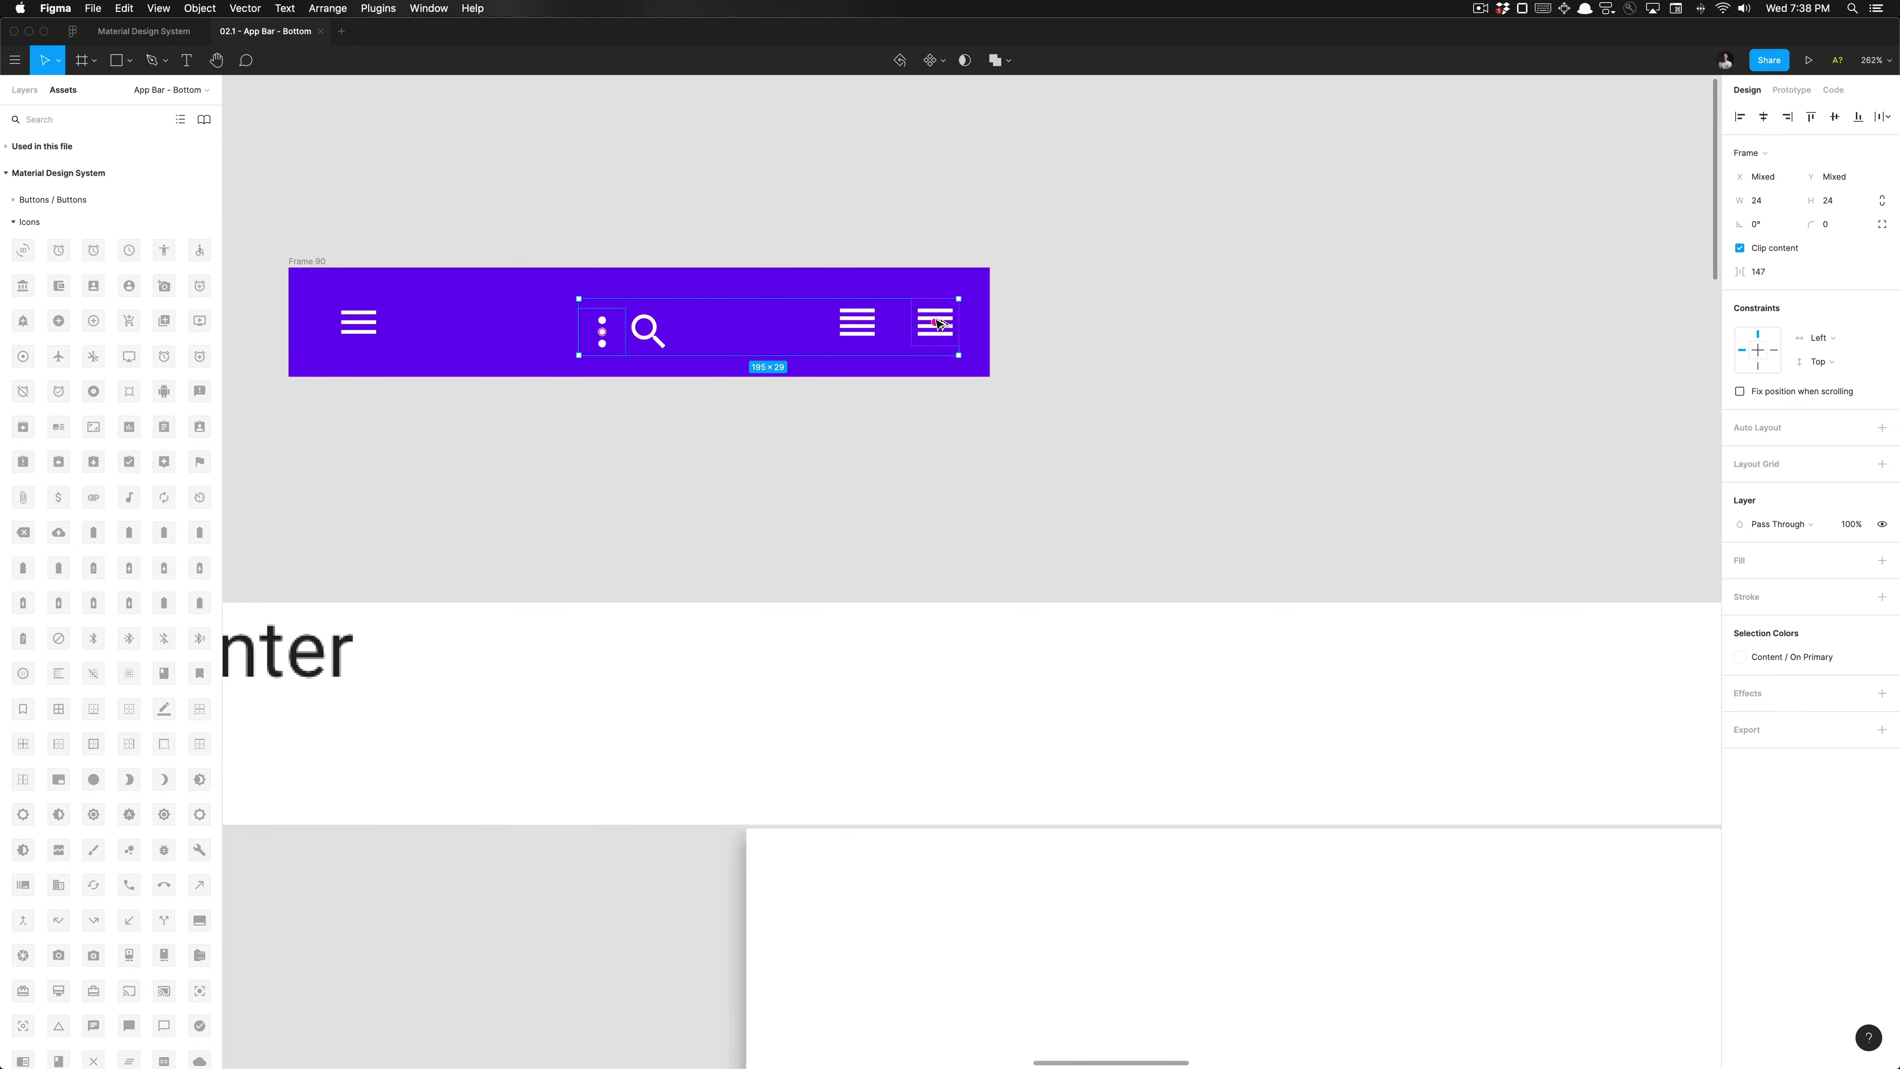
scroll(608, 311, "up", 5)
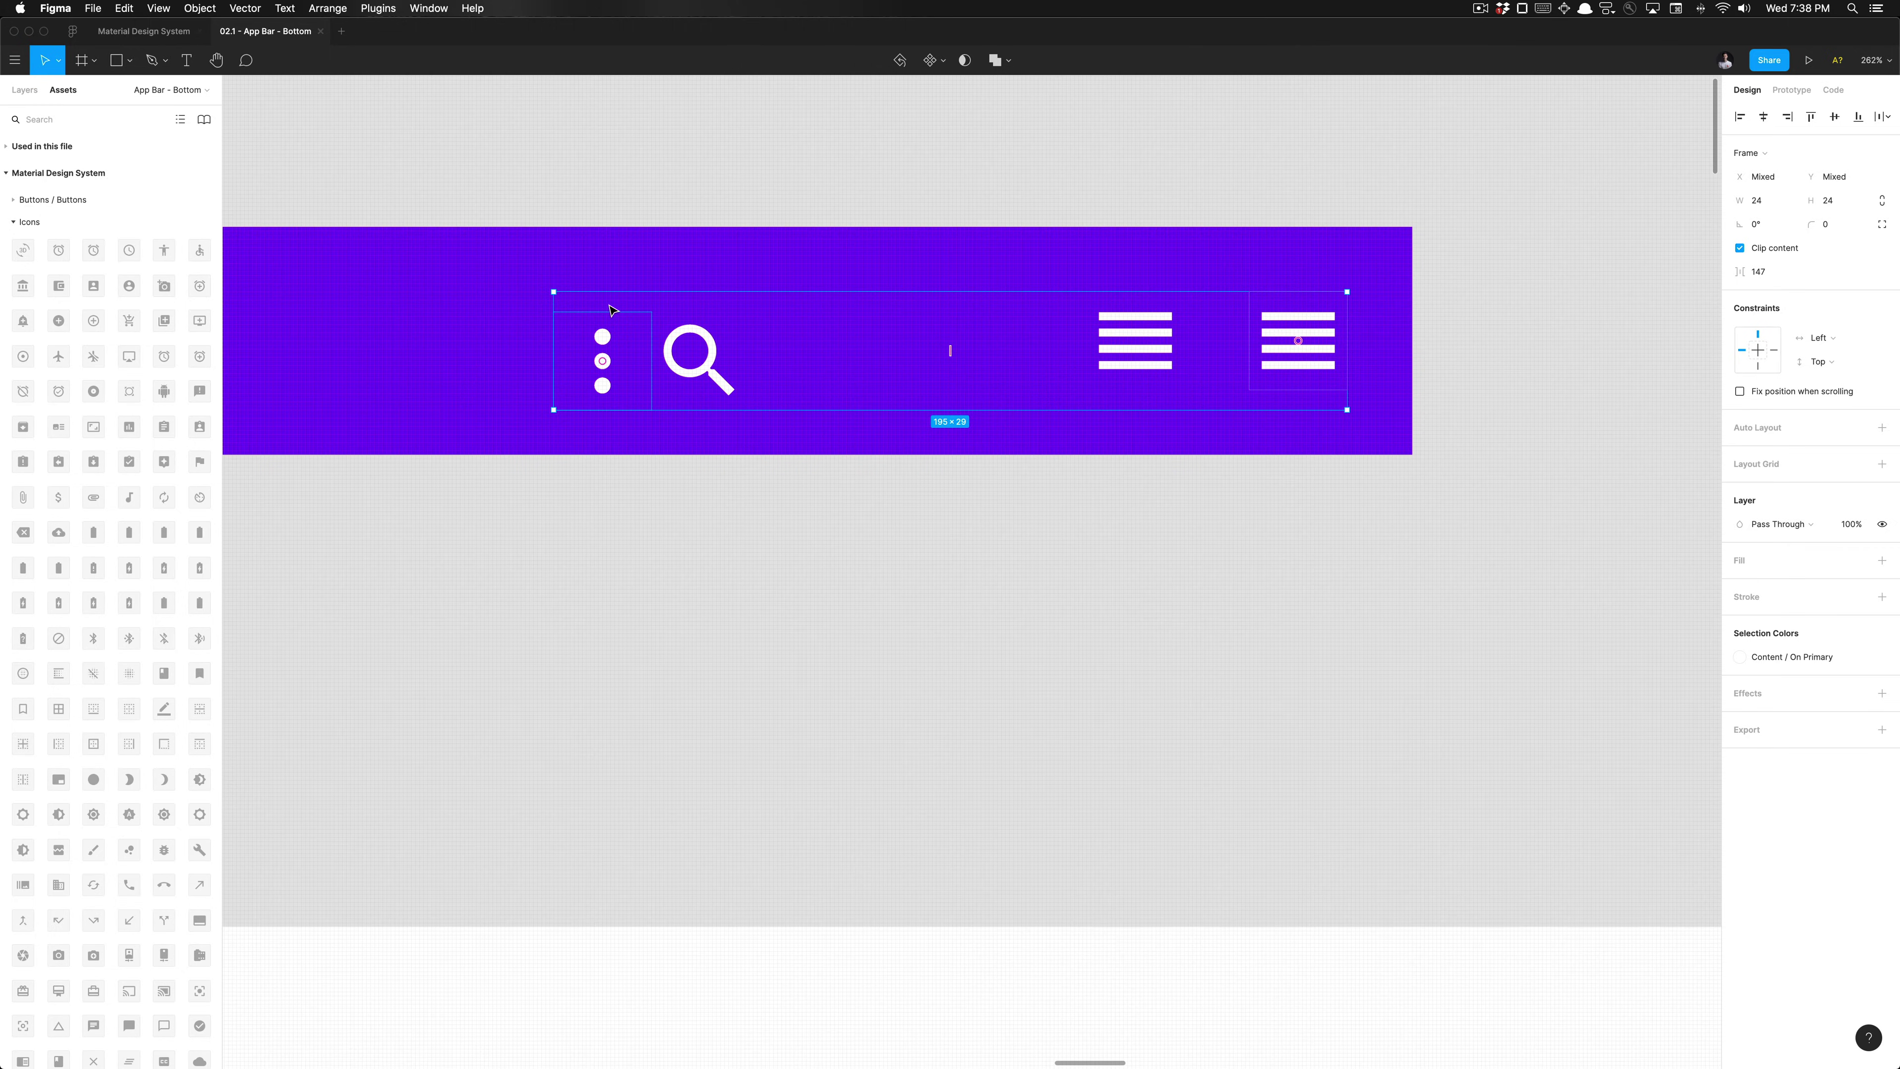
key("alt+w")
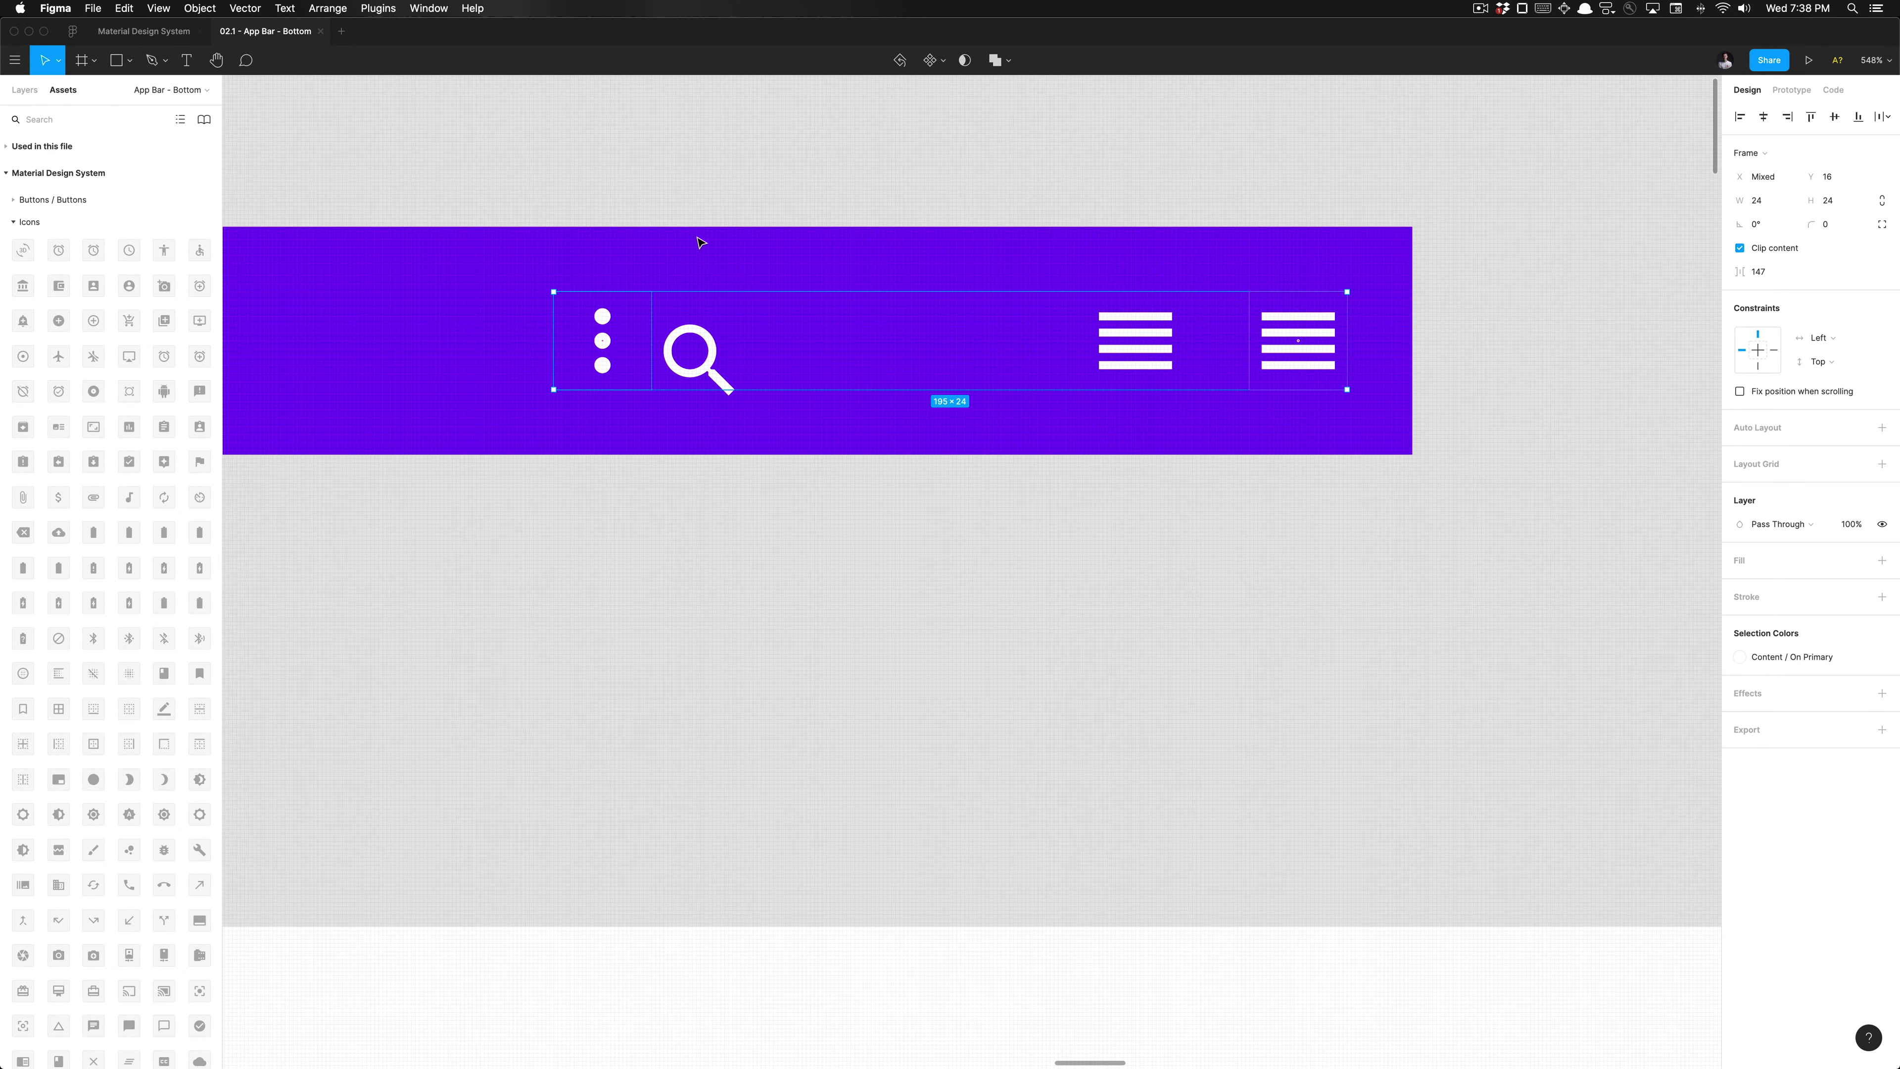
left_click_drag(605, 346, 1277, 368)
left_click(612, 353)
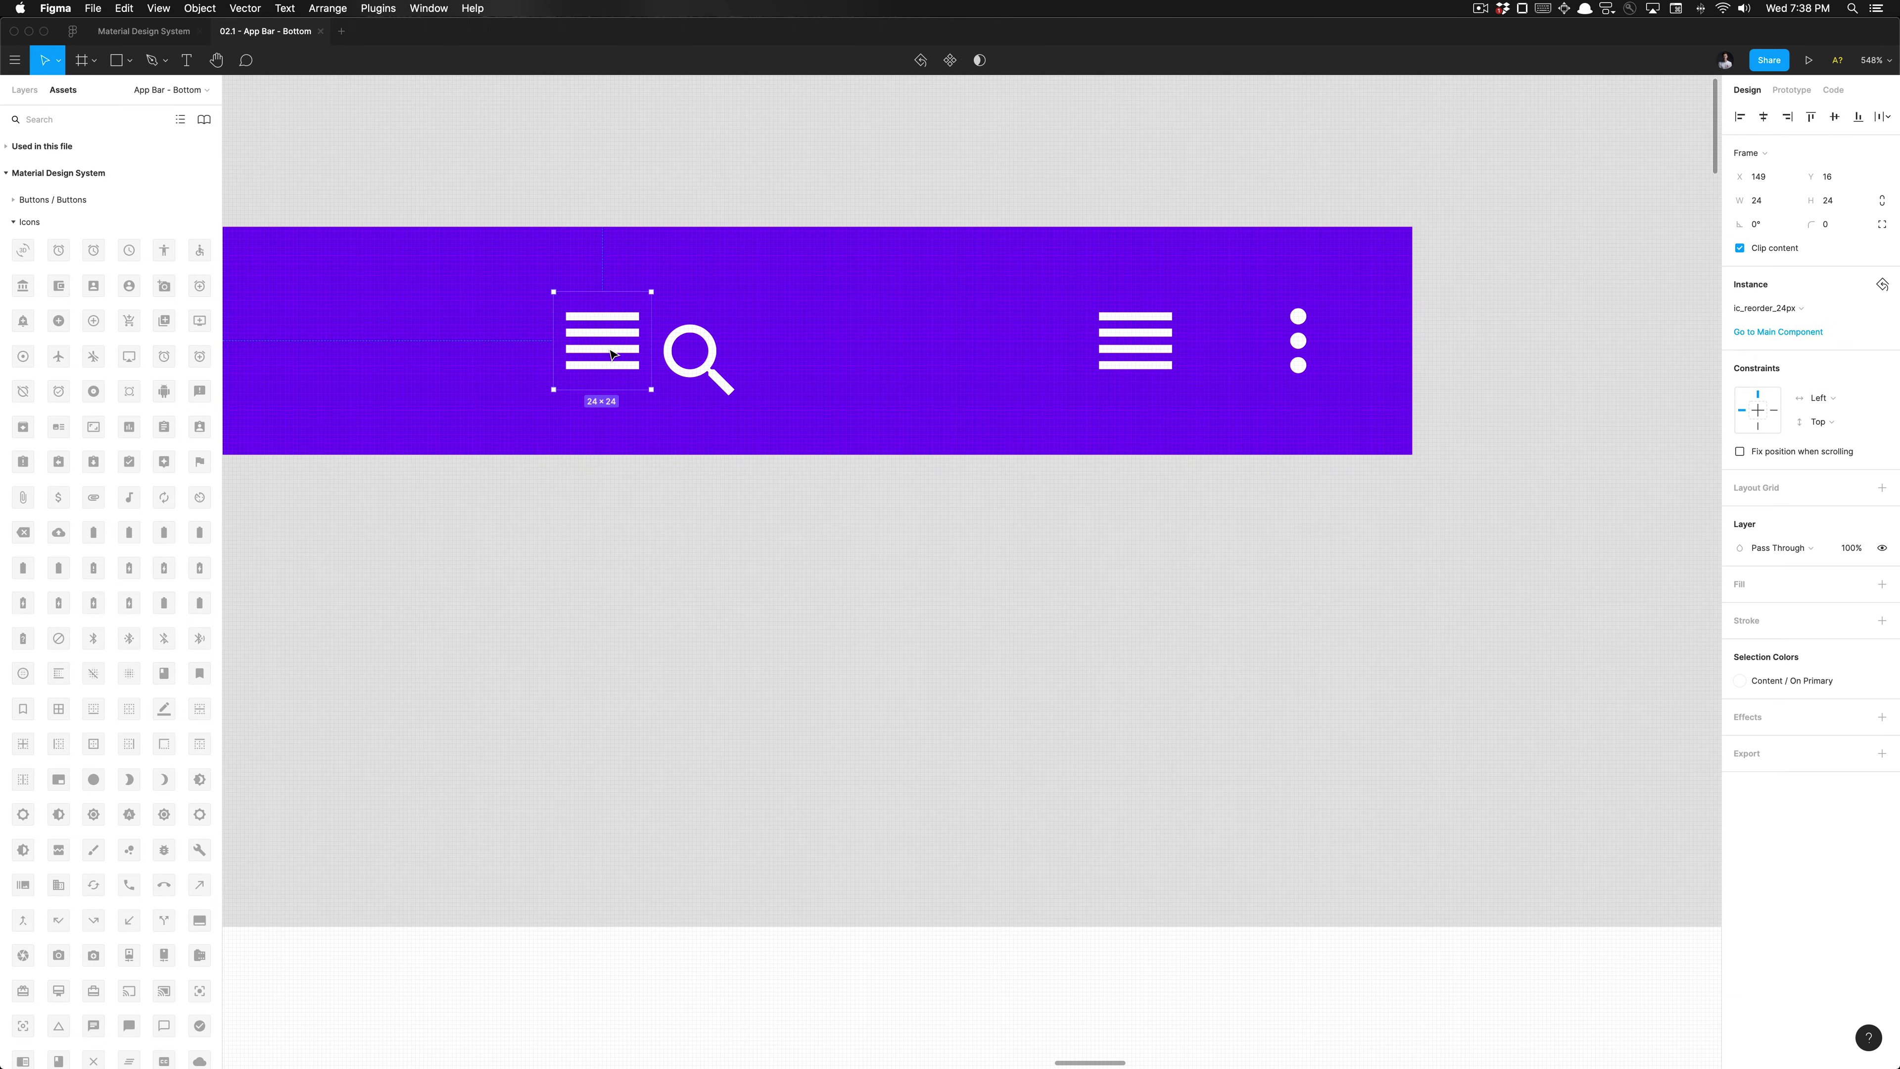
key("Delete")
Step: Align the search icon at Y 16 and put it in place of the remaining reorder icon, deleting that one
left_click(729, 378)
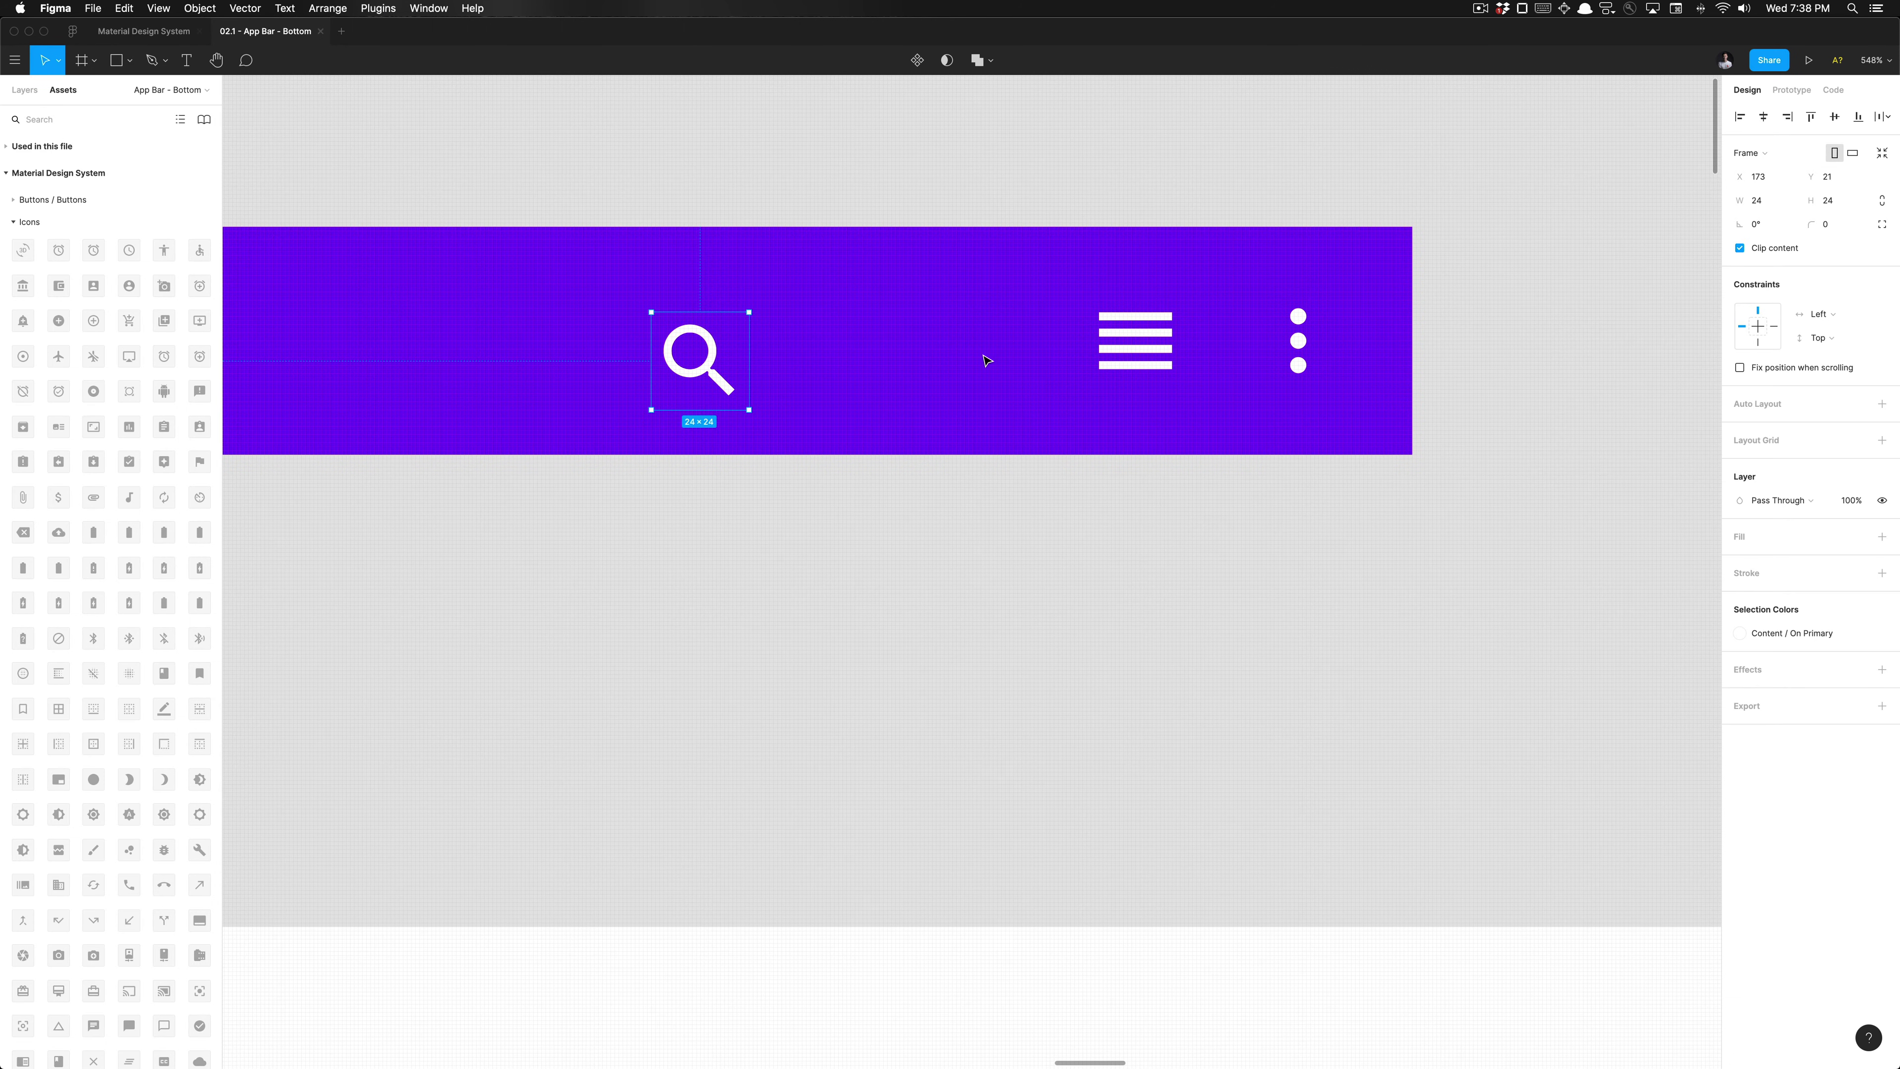
left_click(1131, 344, "shift")
left_click_drag(1140, 348, 701, 341)
left_click(695, 322)
key("Delete")
Step: Search the library assets for "Floating Action" and place the regular 56 × 56 floating action button just above the bar
scroll(698, 320, "down", 5)
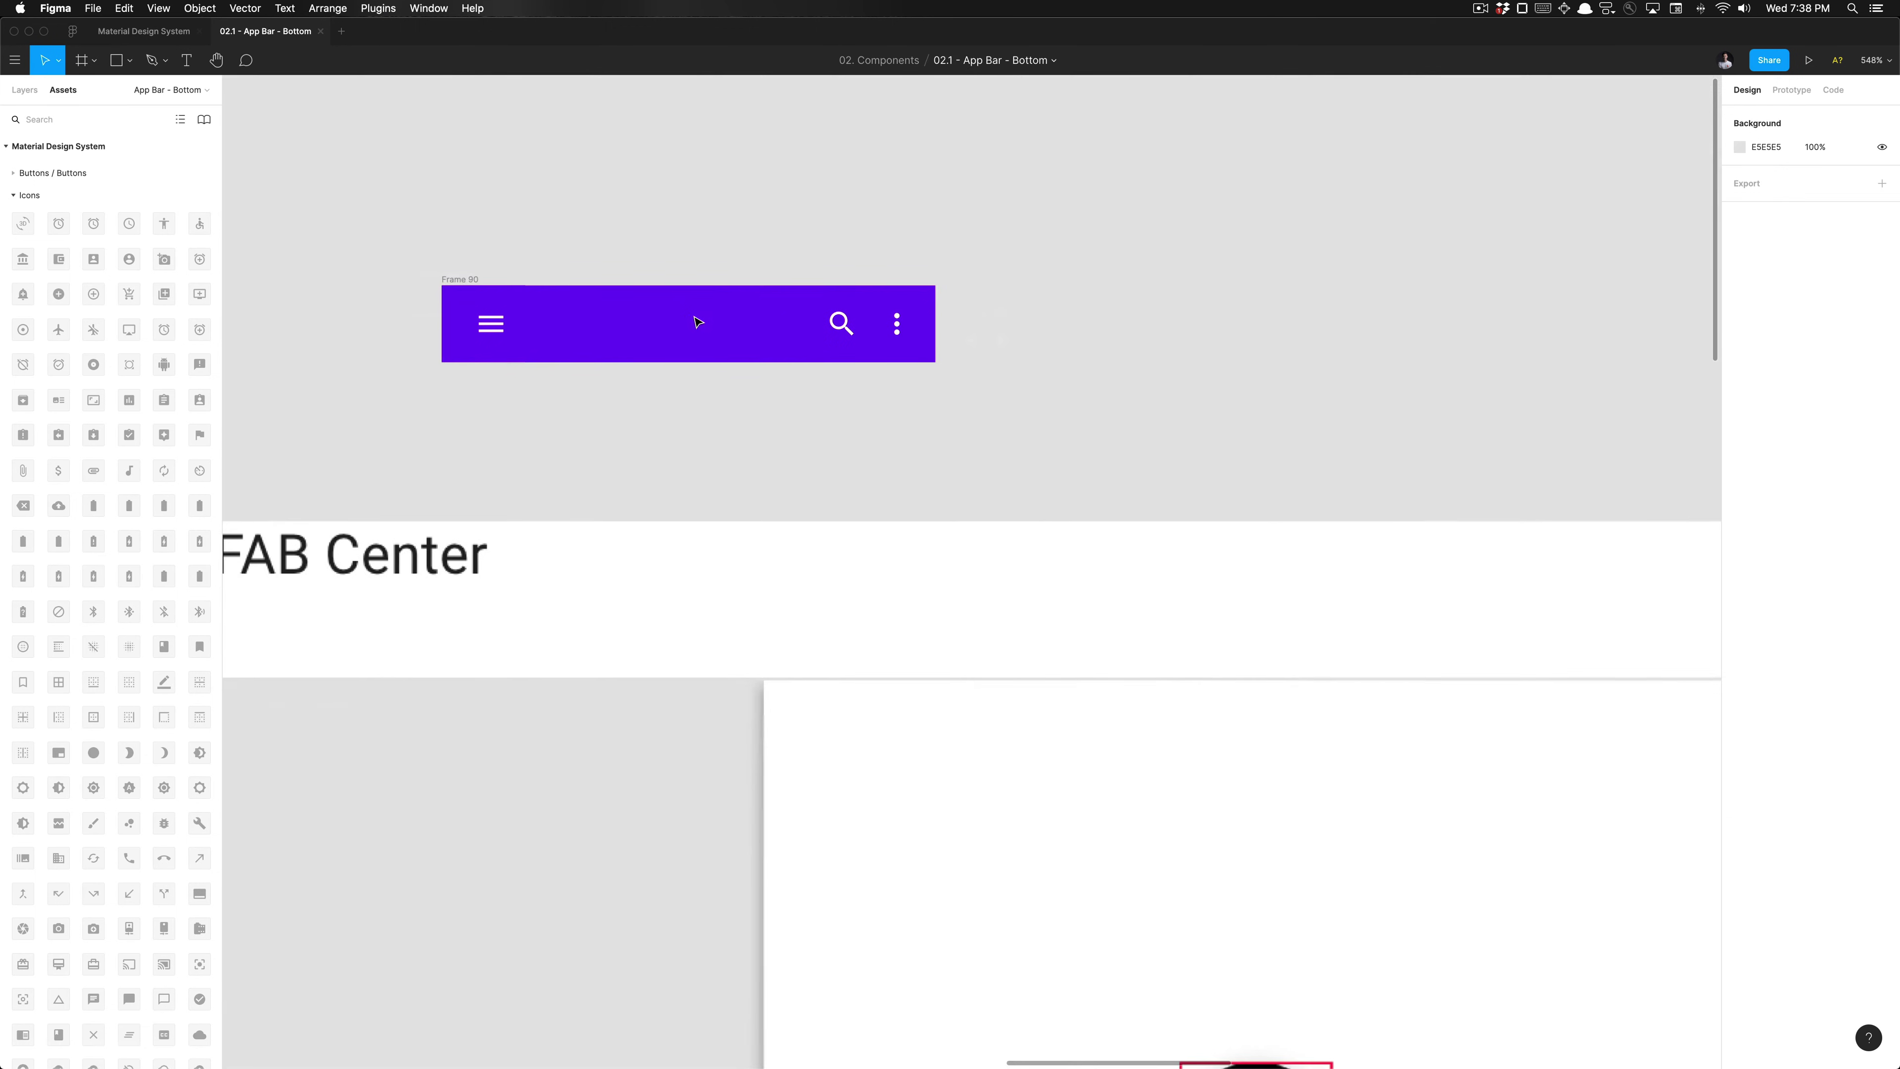
scroll(702, 458, "down", 5)
scroll(885, 676, "up", 5)
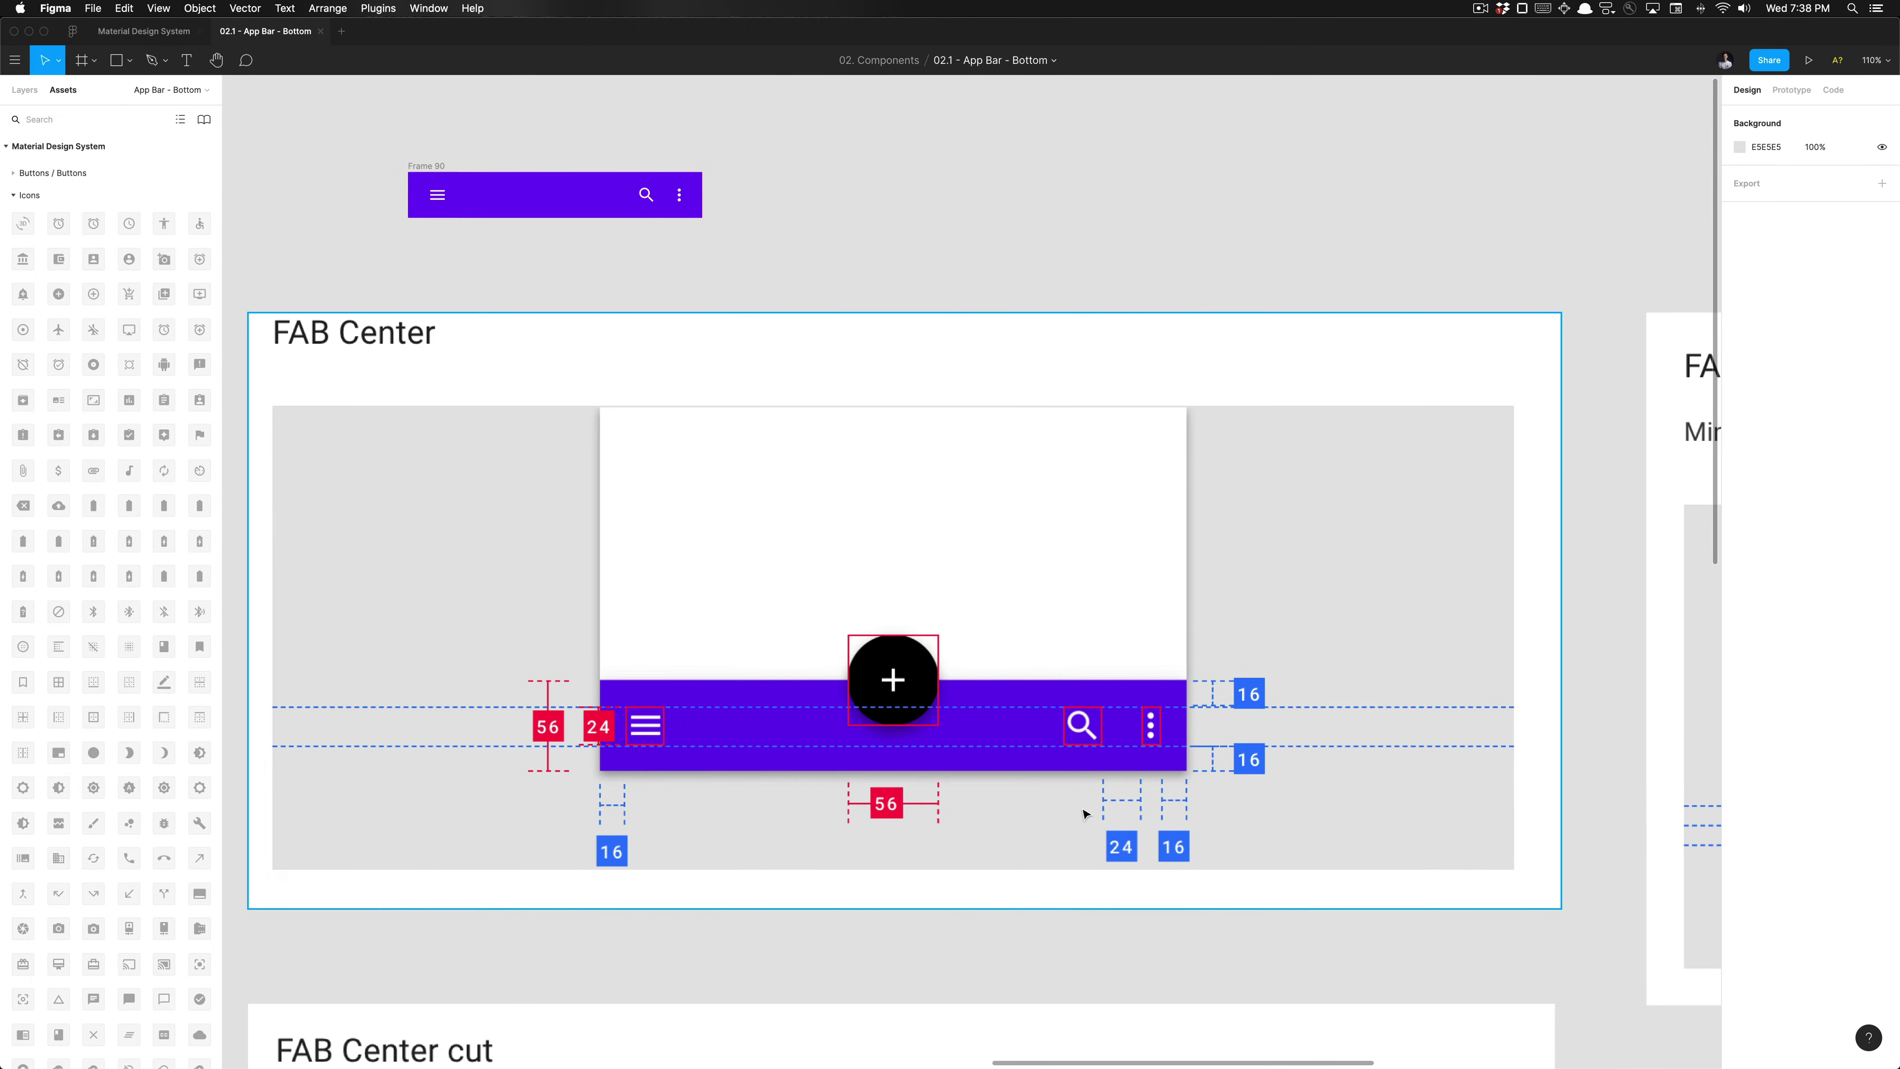
scroll(788, 242, "left", 1)
scroll(791, 247, "left", 1)
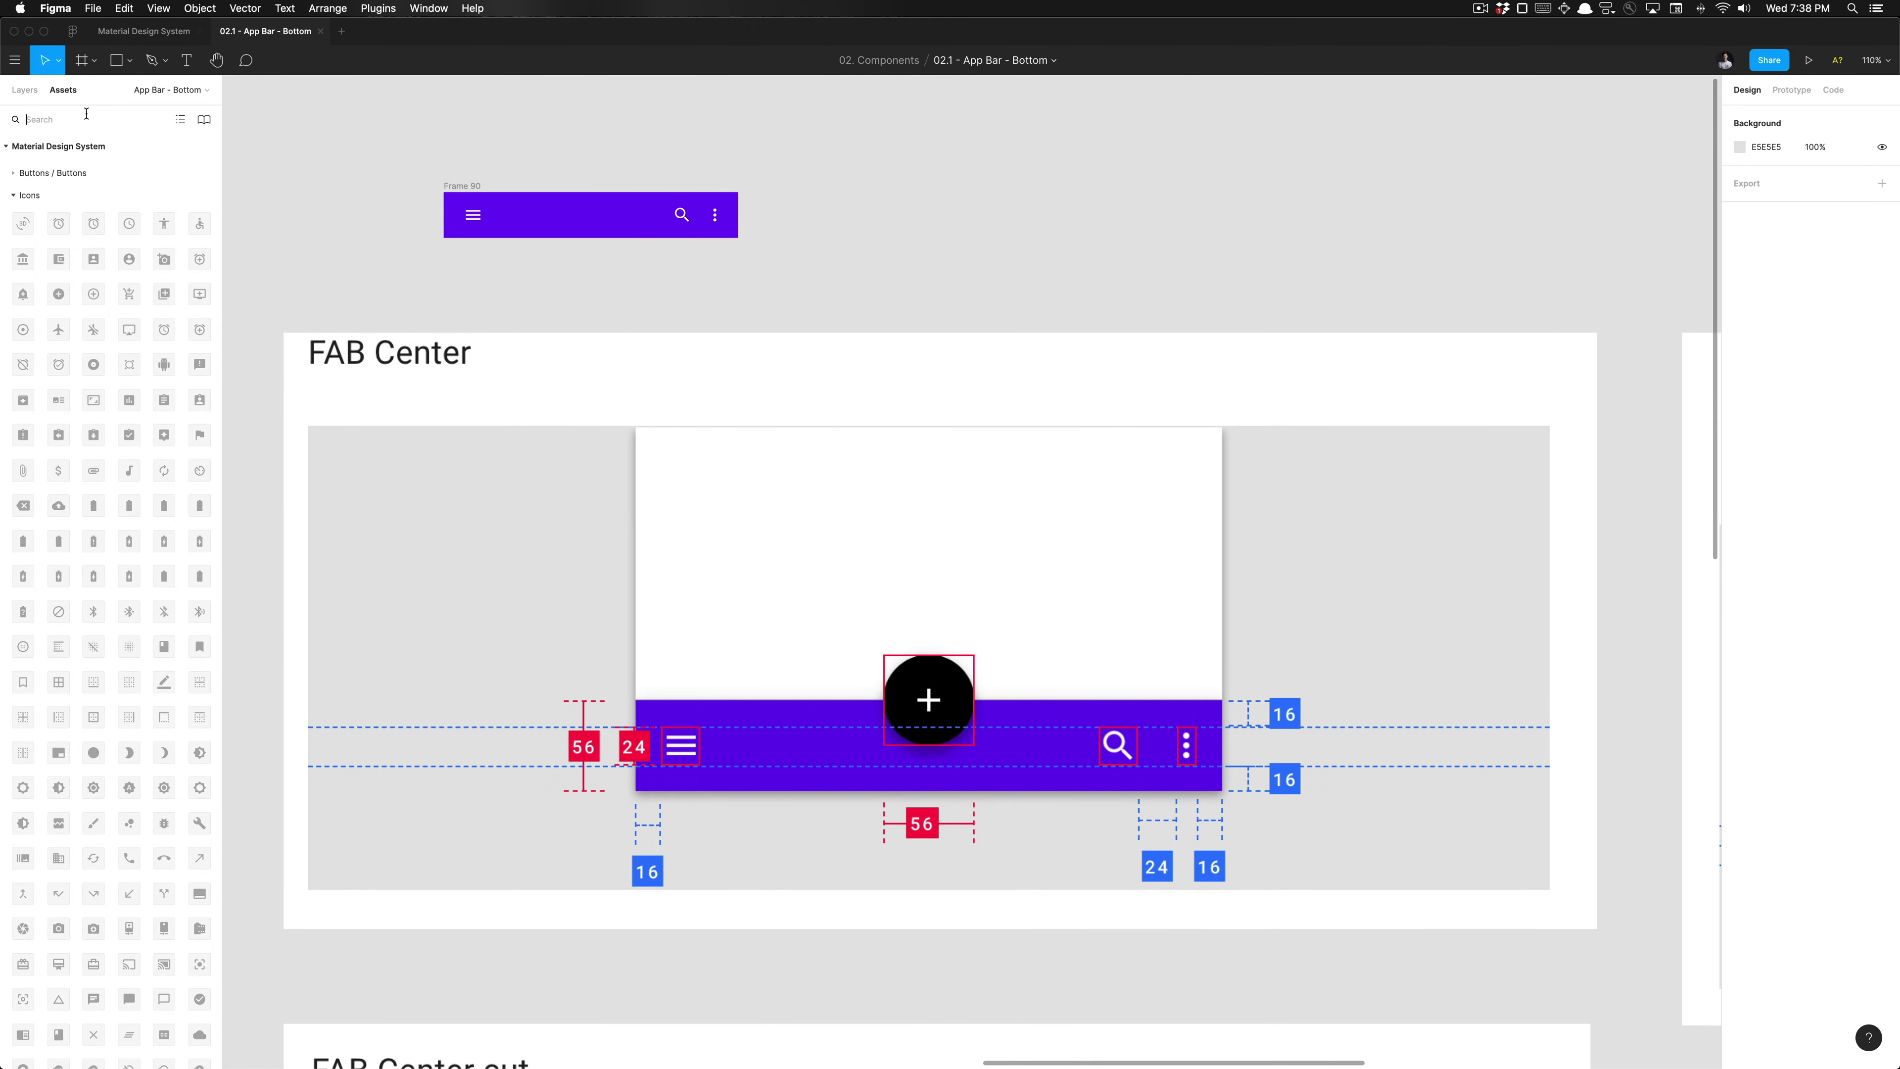
type("Floating Actio")
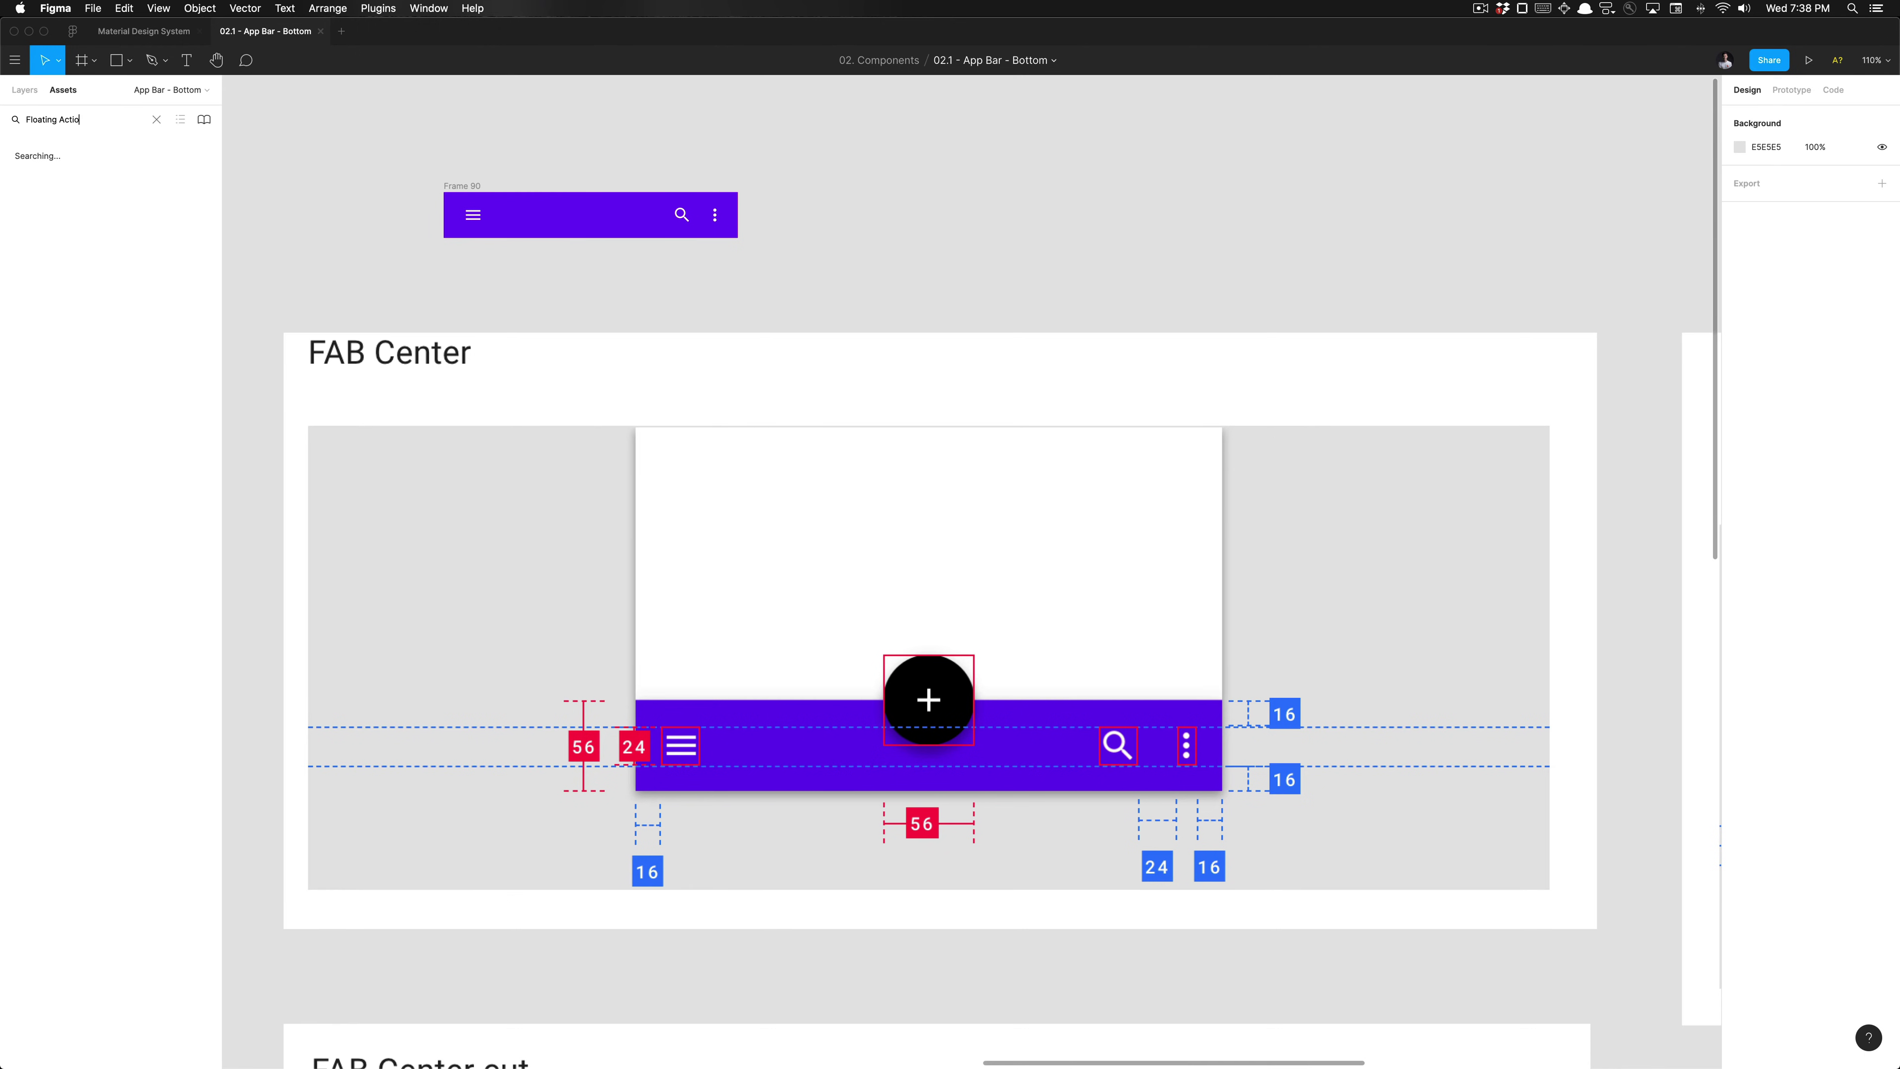
type("ns")
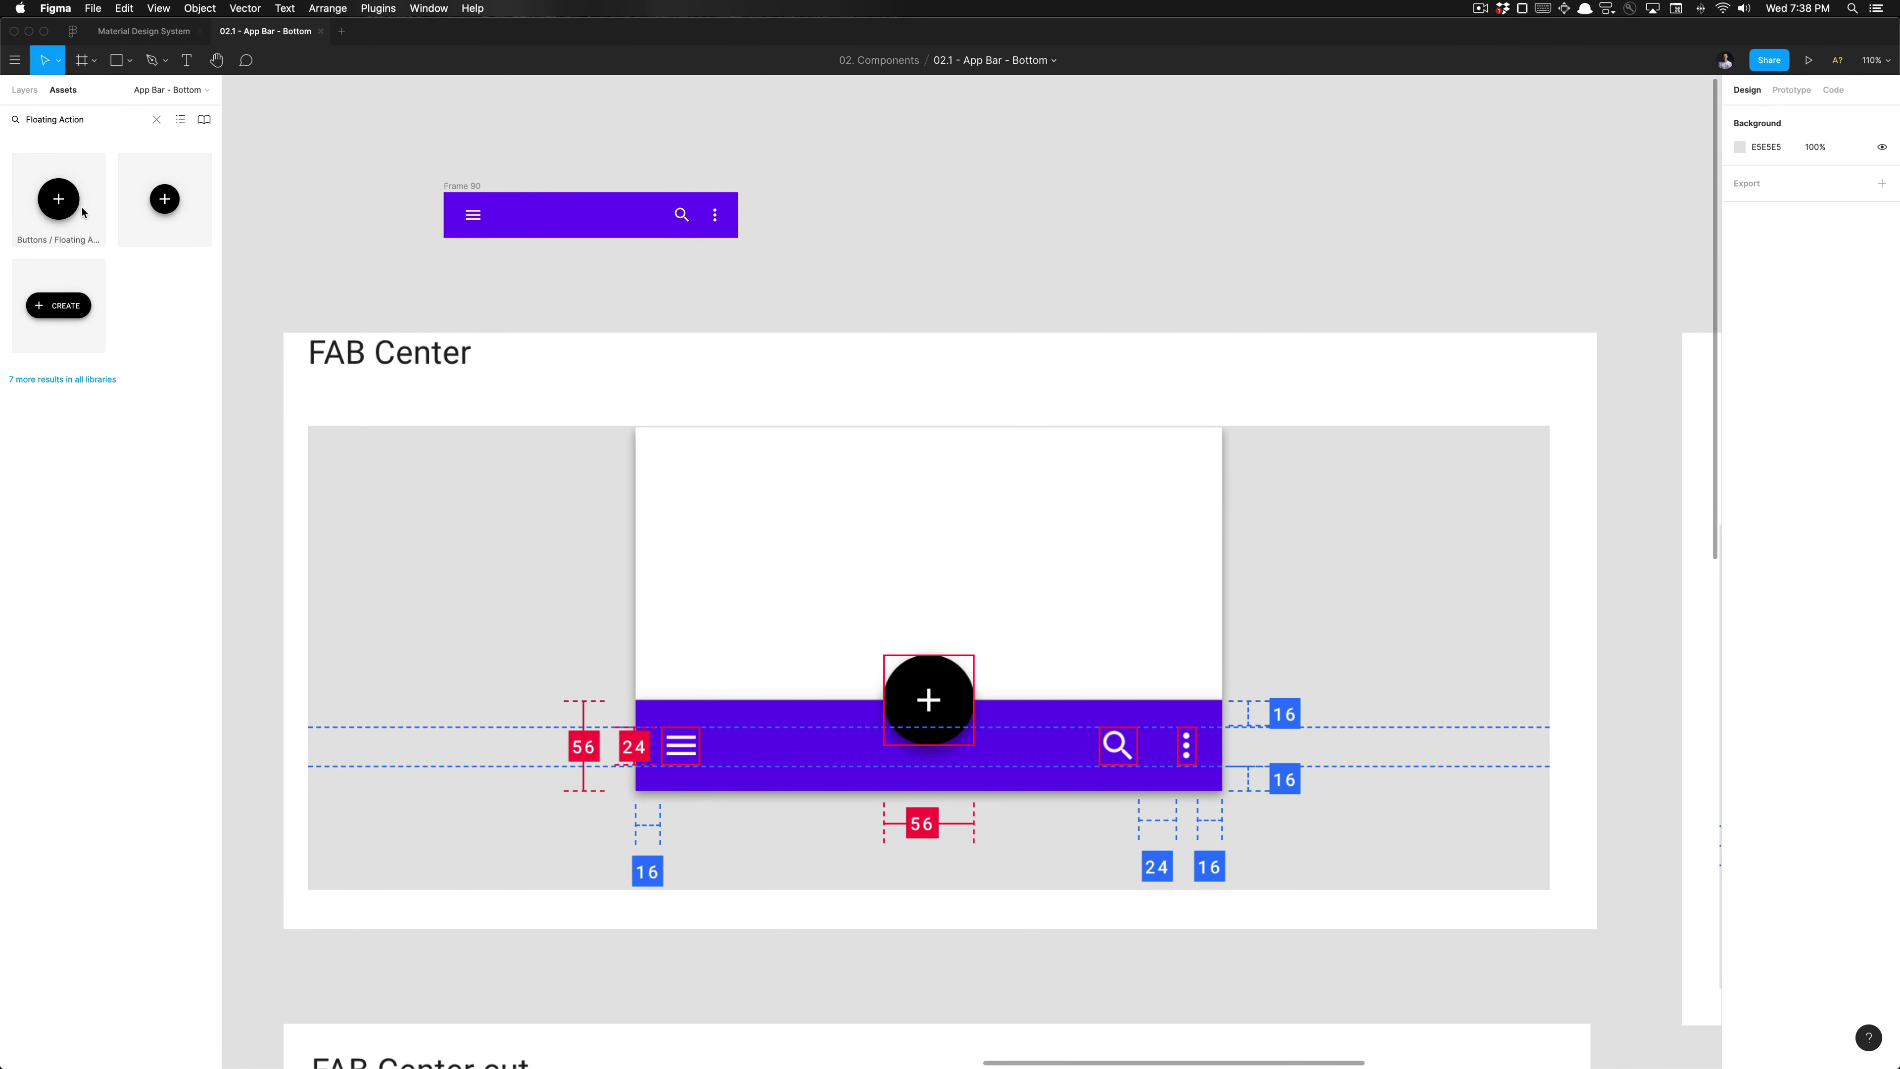
left_click_drag(58, 210, 548, 171)
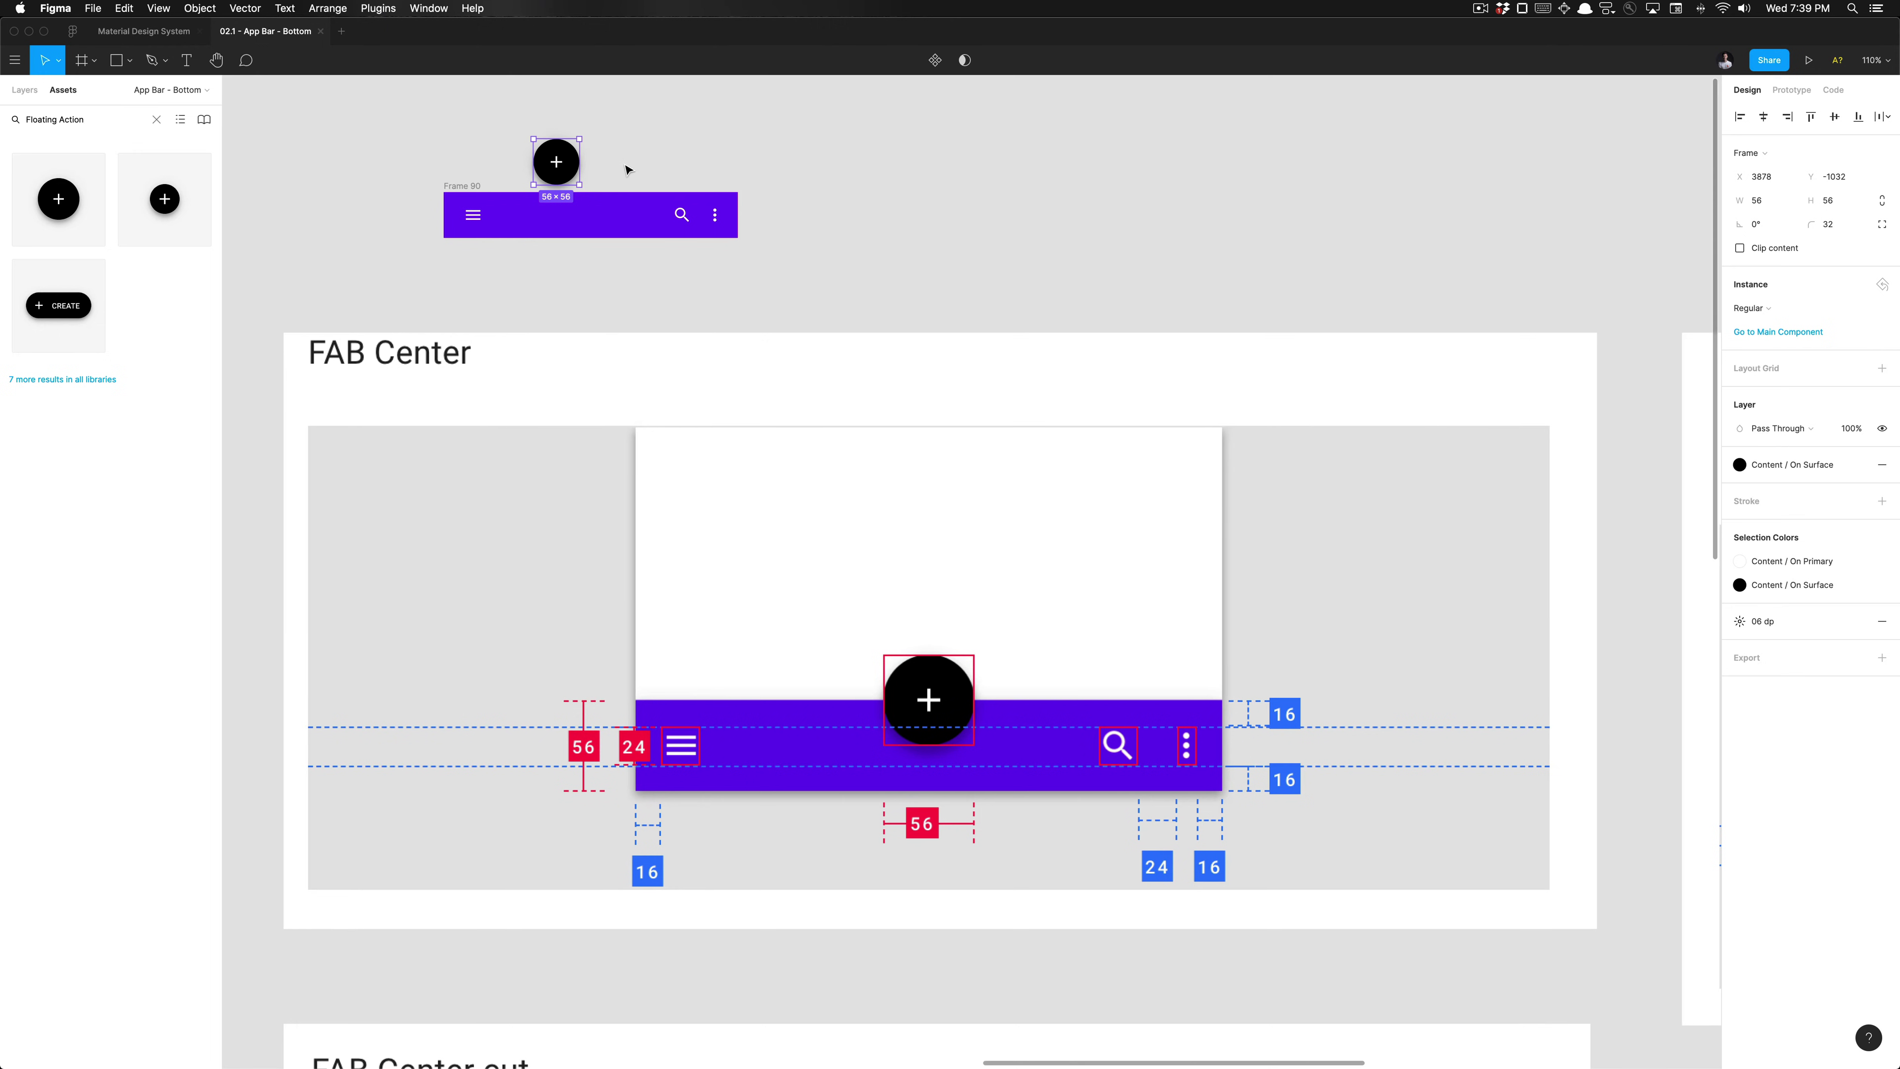
Step: Move the floating action button onto the bar's top edge at X 3912, Y -995, and check its distances to the bar
mouse_move(572, 165)
left_mouse_down()
mouse_move(611, 211)
mouse_move(599, 190)
left_mouse_up()
scroll(601, 190, "up", 5)
key("alt")
scroll(666, 210, "down", 4)
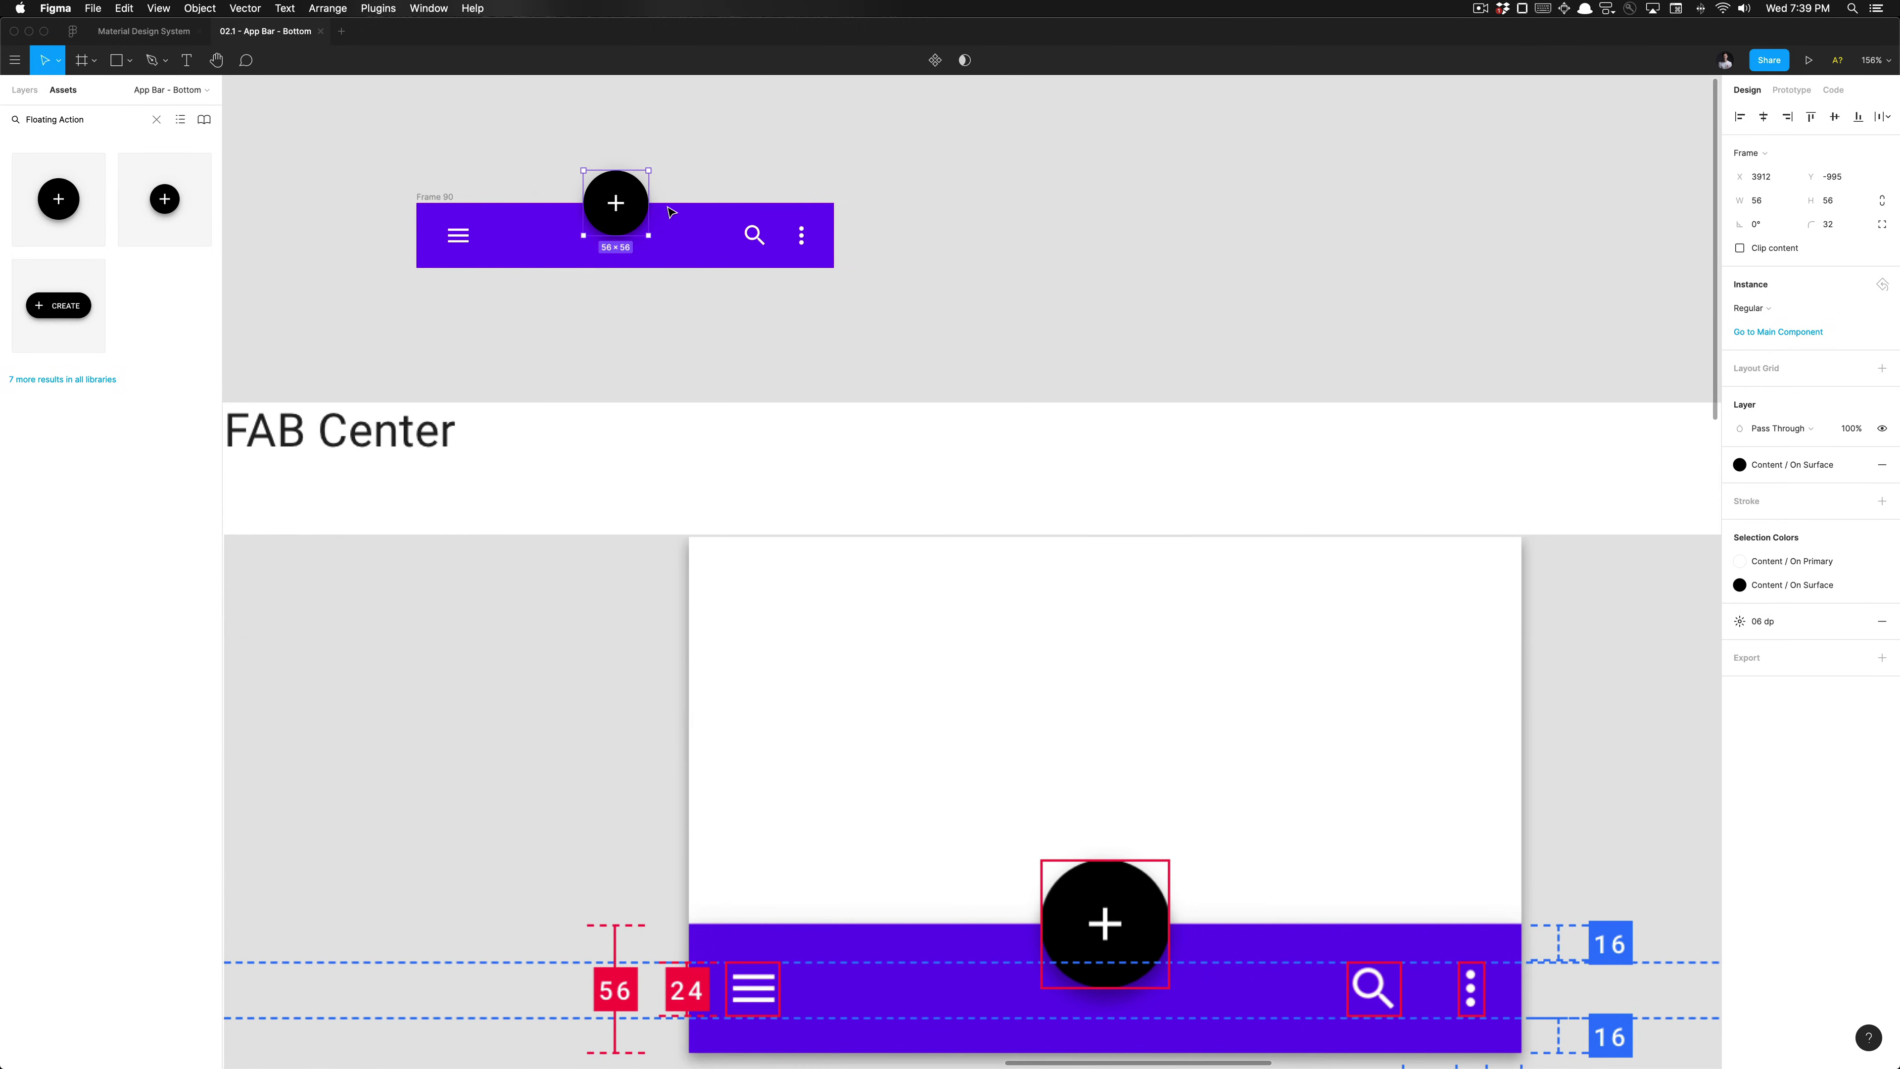
key("alt")
key("alt")
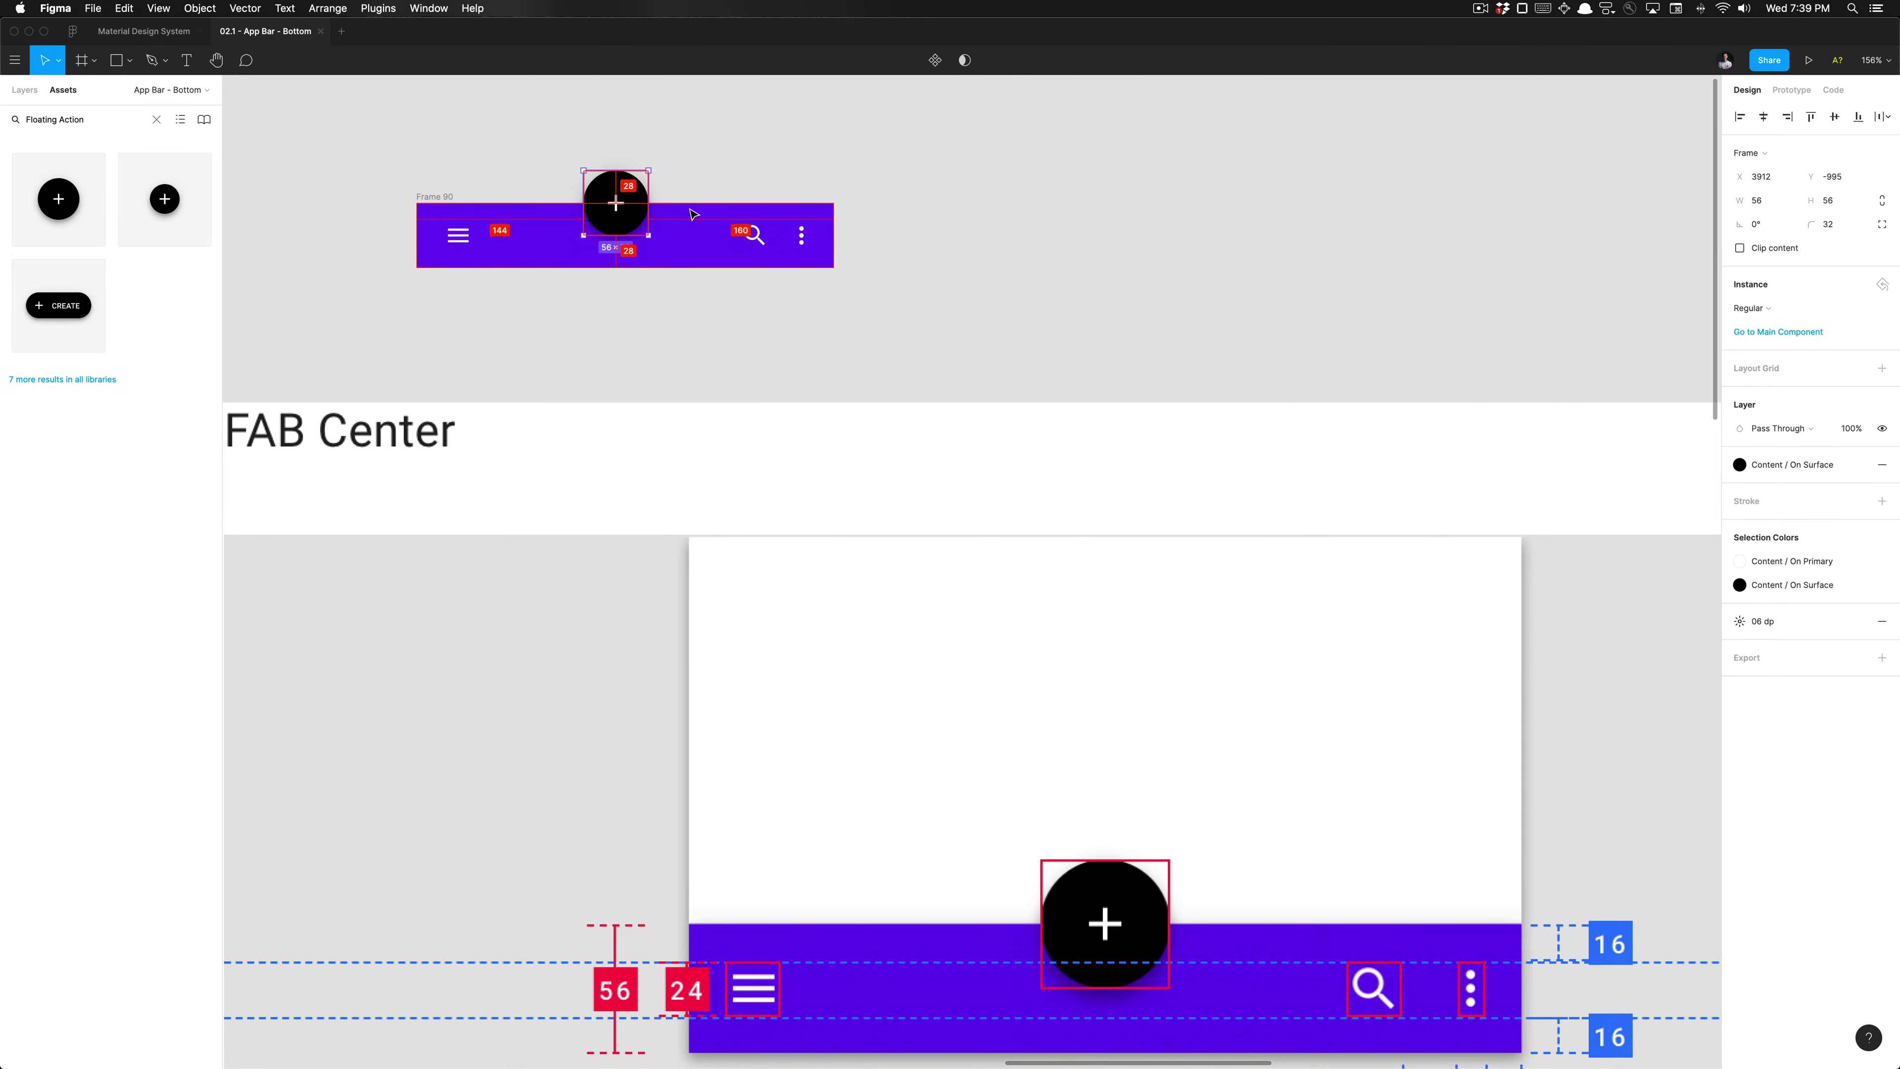
Step: Nest the floating action button inside the bar frame in the layer list and turn off the frame's content clipping
key("alt+1")
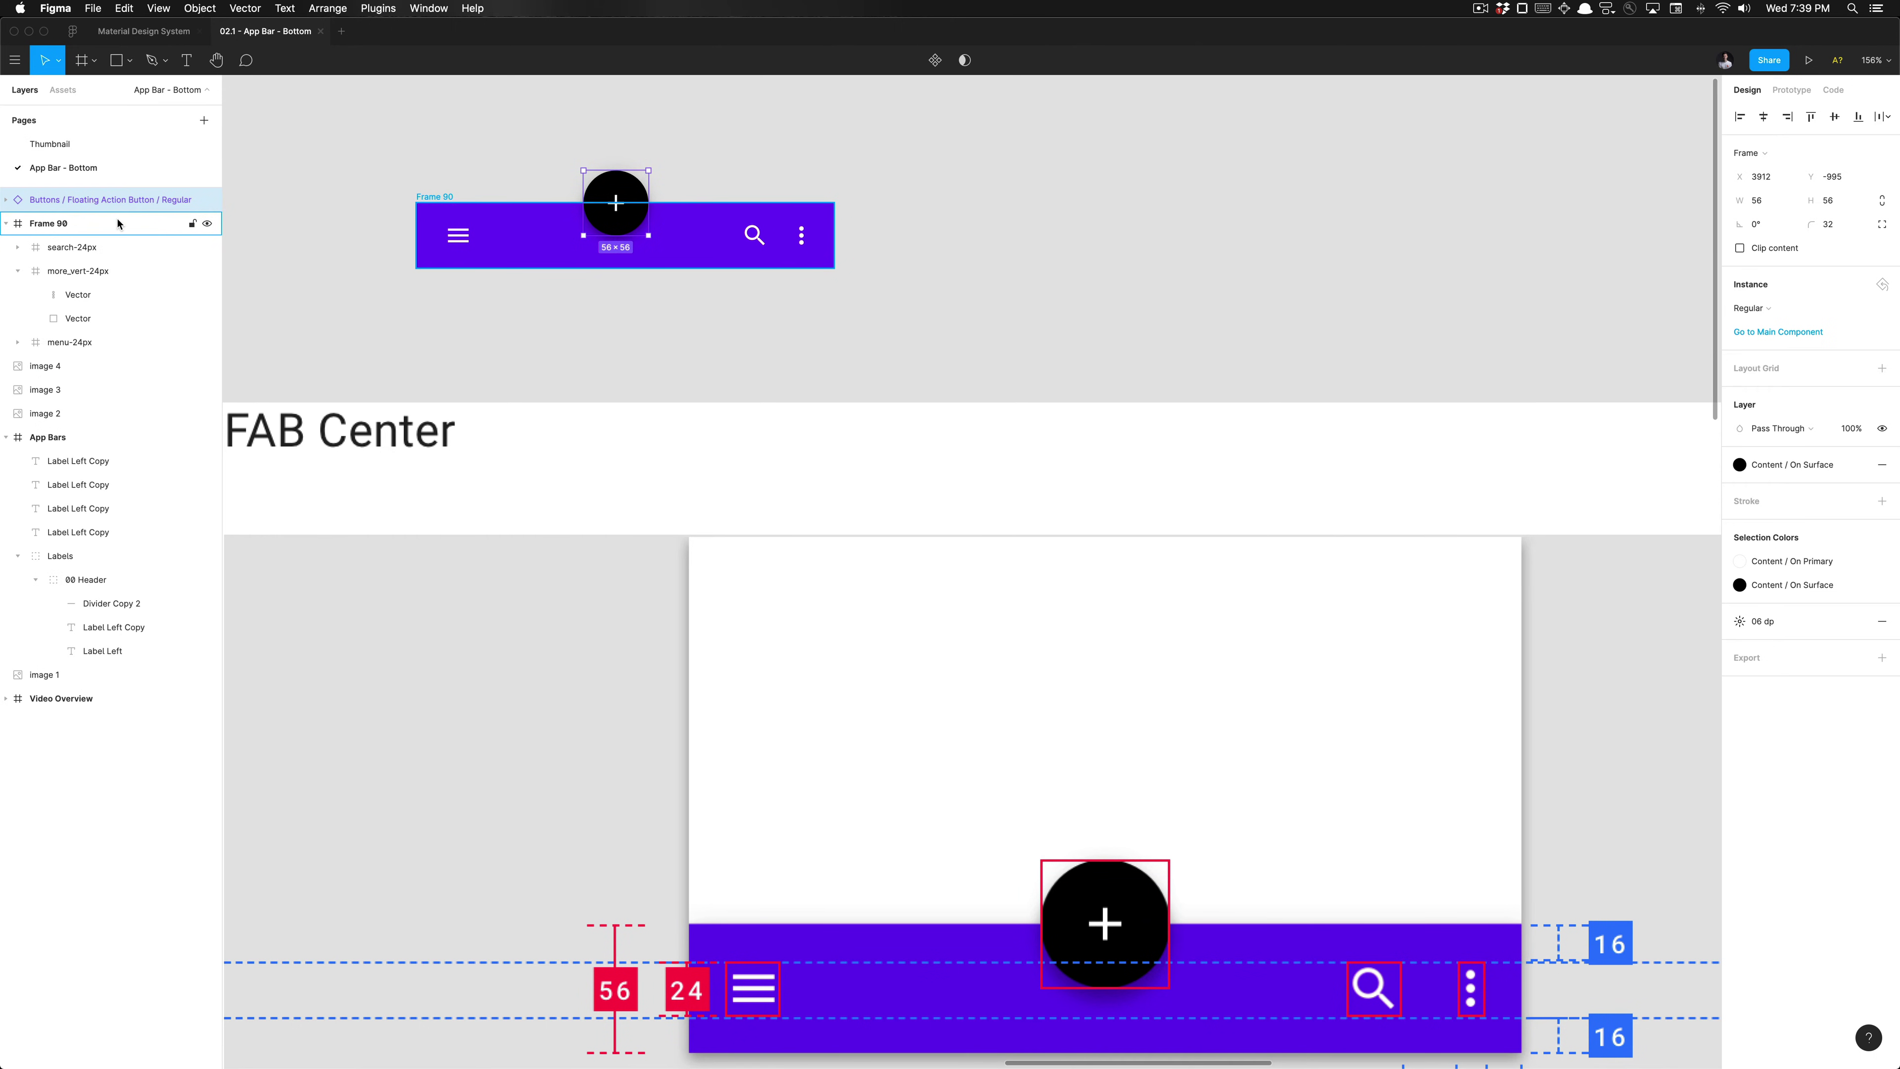
left_click_drag(114, 200, 114, 237)
key("alt")
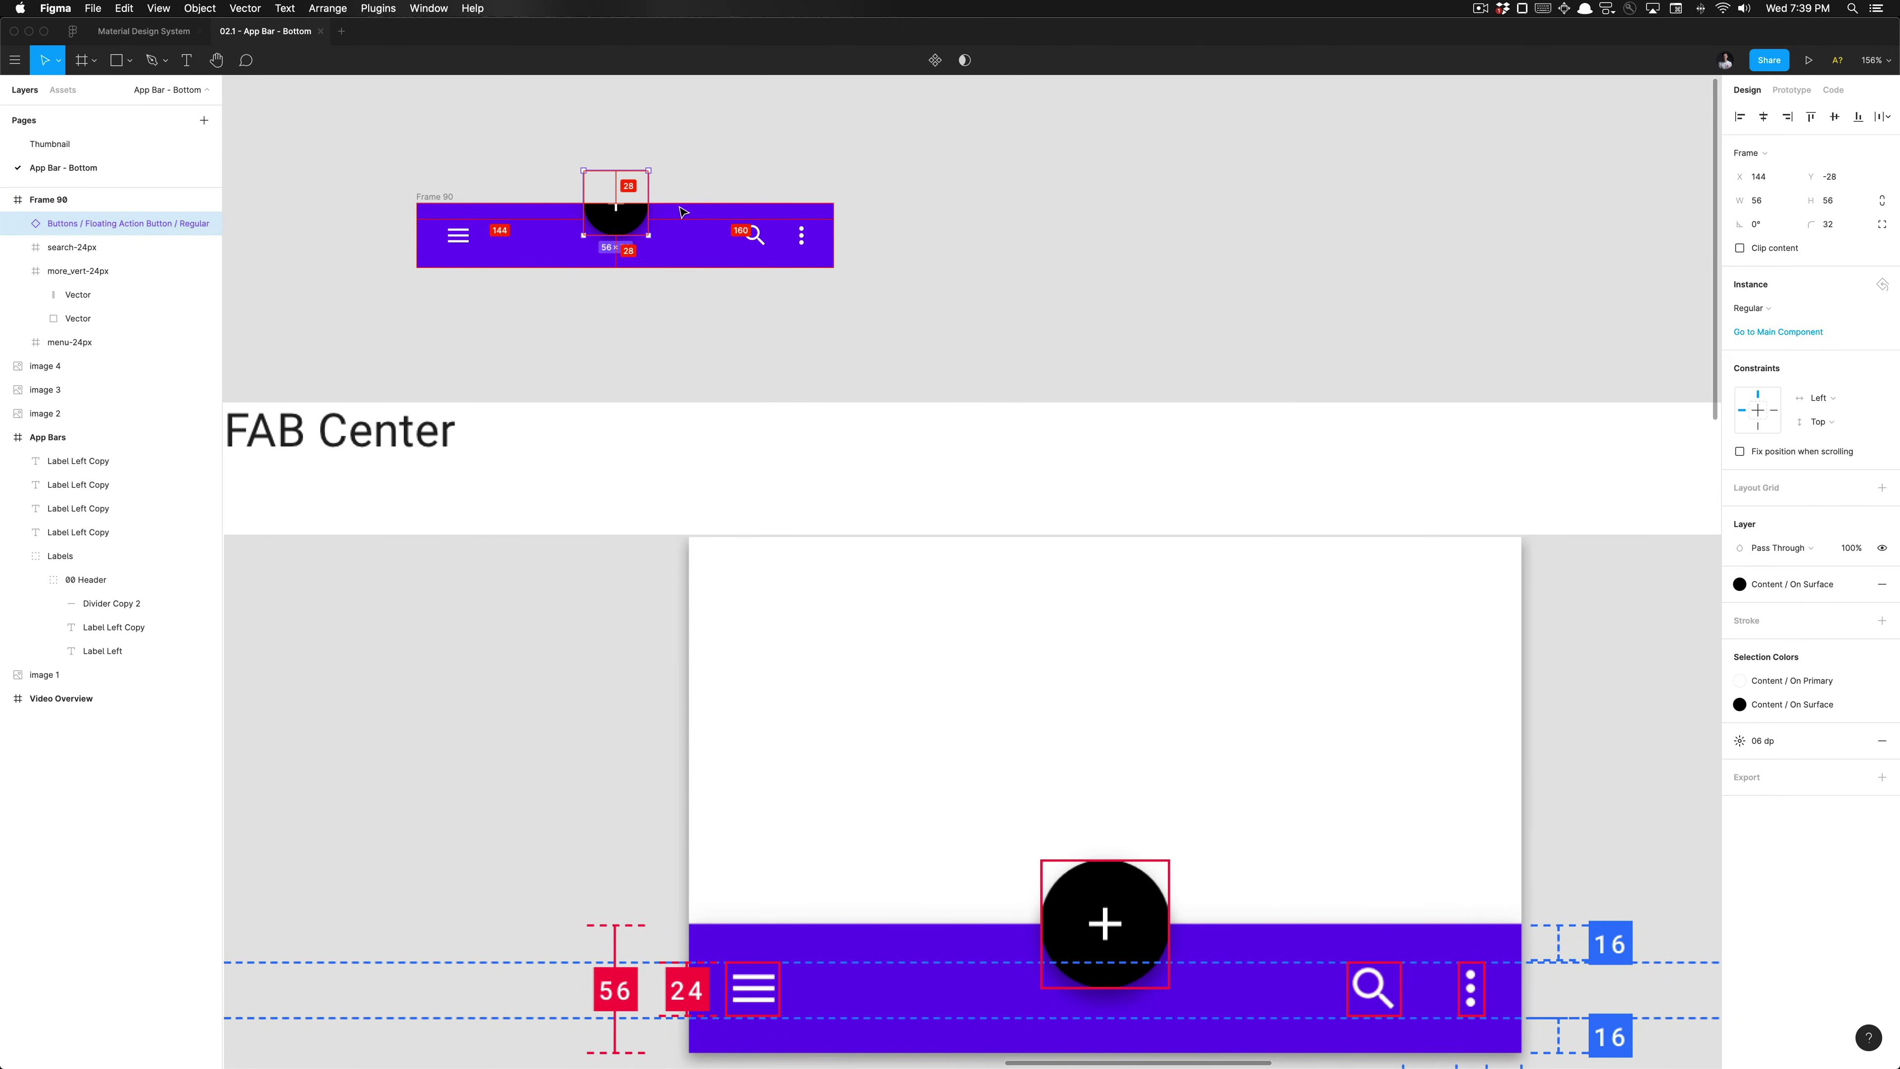
left_click(59, 199)
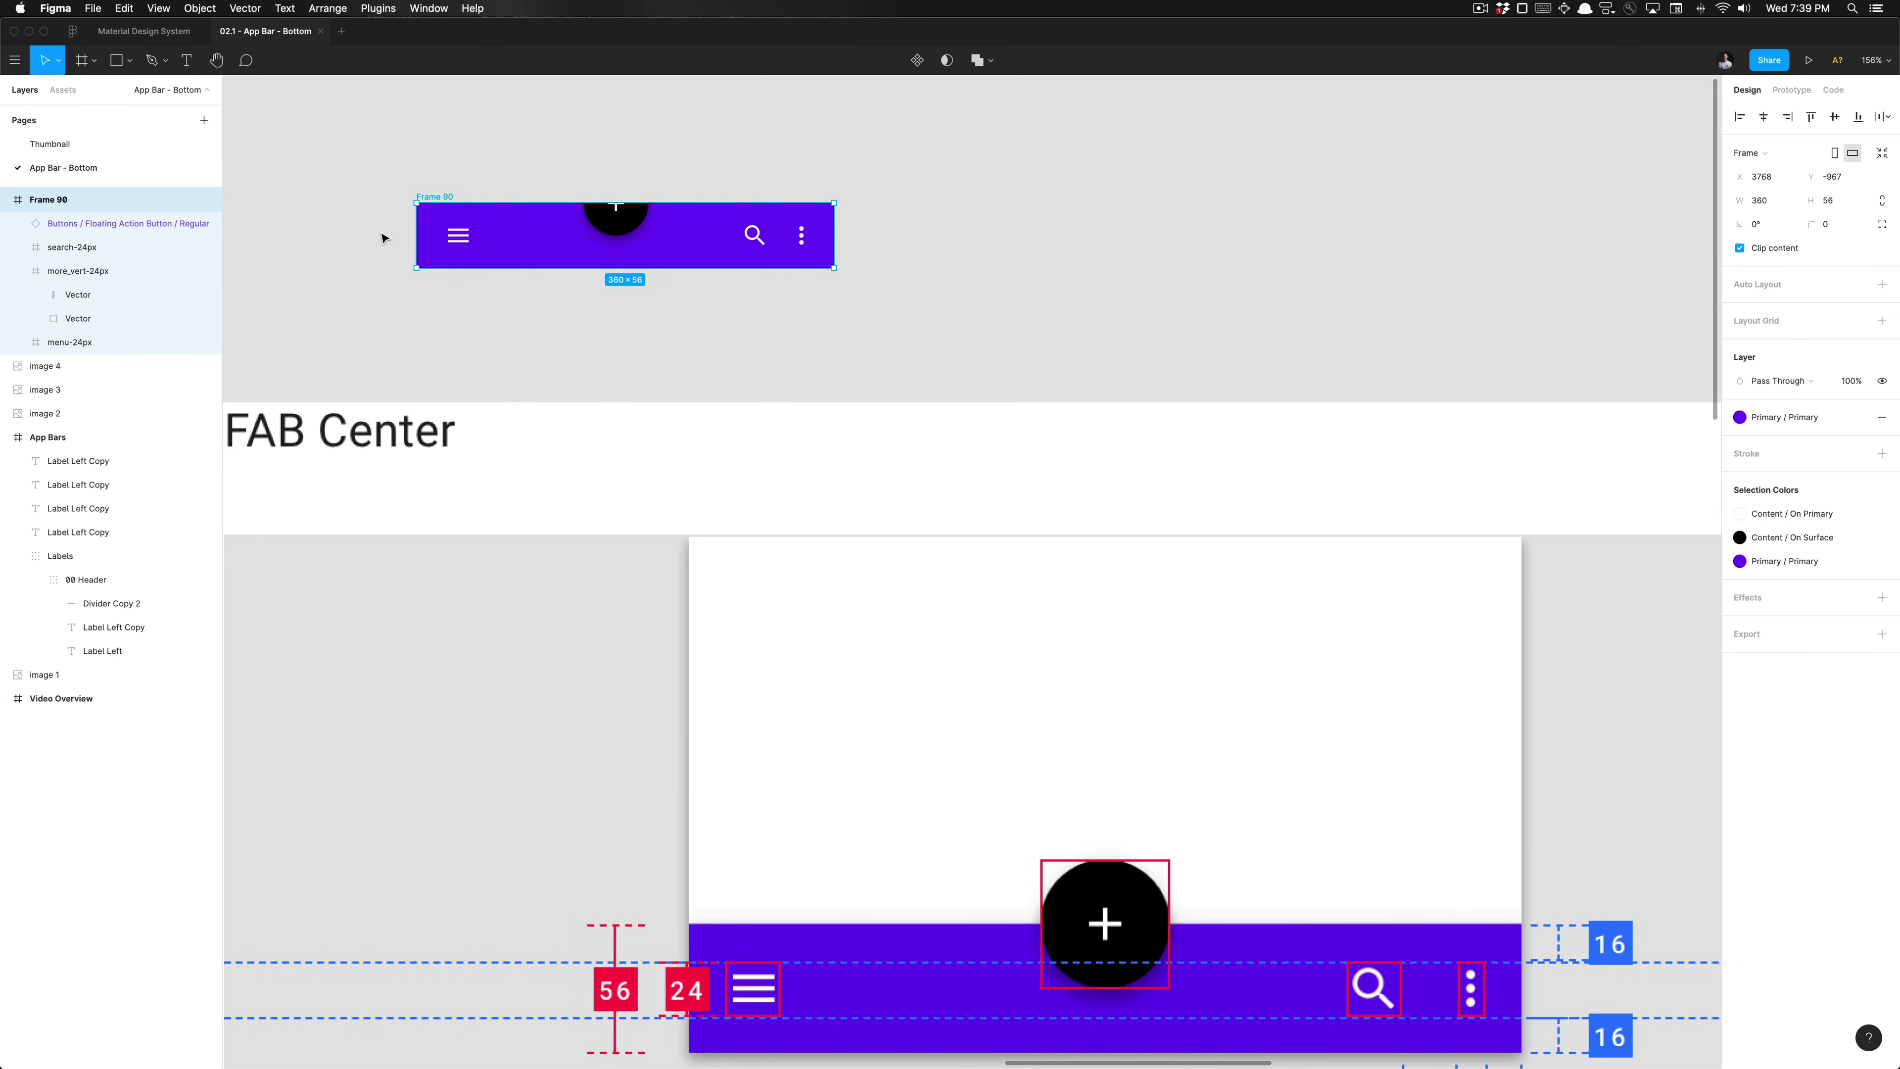
left_click(1740, 250)
Step: Center the floating action button horizontally in the bar frame at X 152
left_click(640, 185)
key("alt")
key("alt+h")
key("alt")
key("super+z")
key("alt+h")
left_click(806, 110)
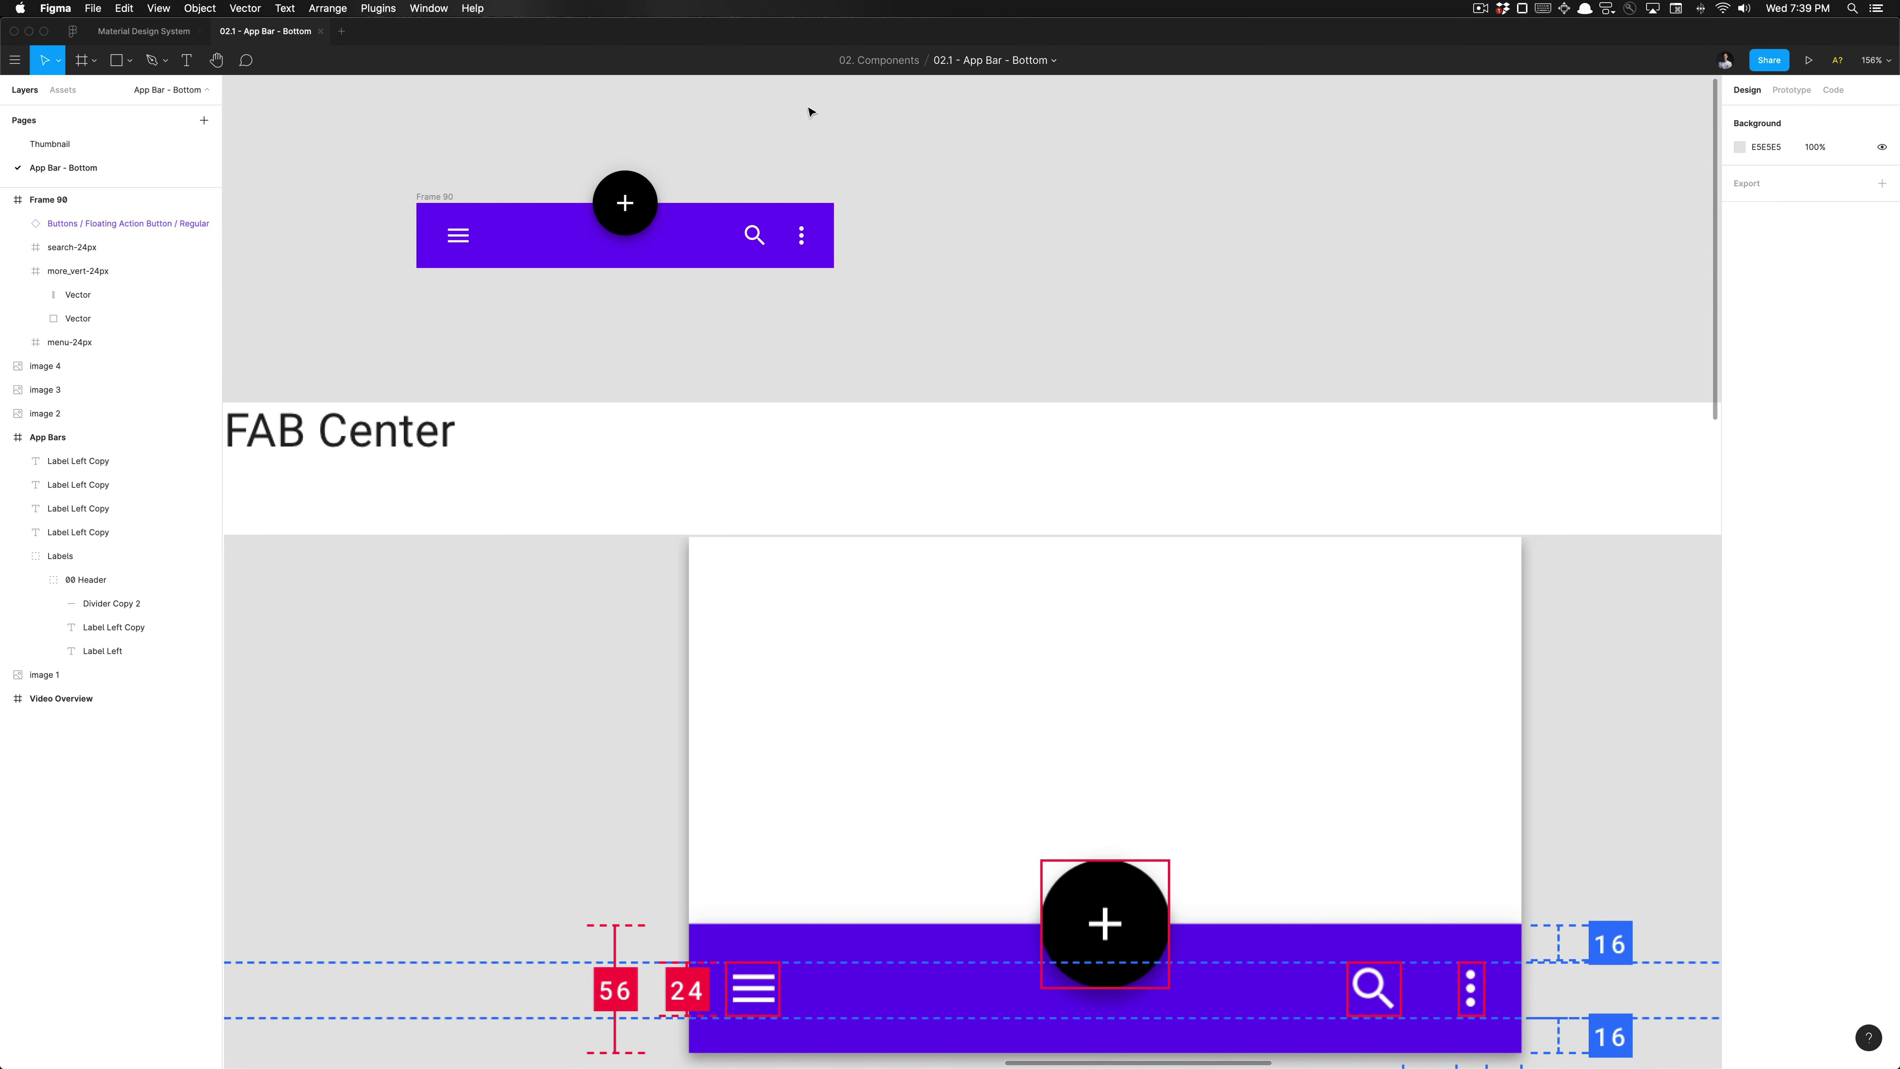
Step: Constrain the more_vert and search icons to the right side of the bar, centered vertically
left_click(196, 341)
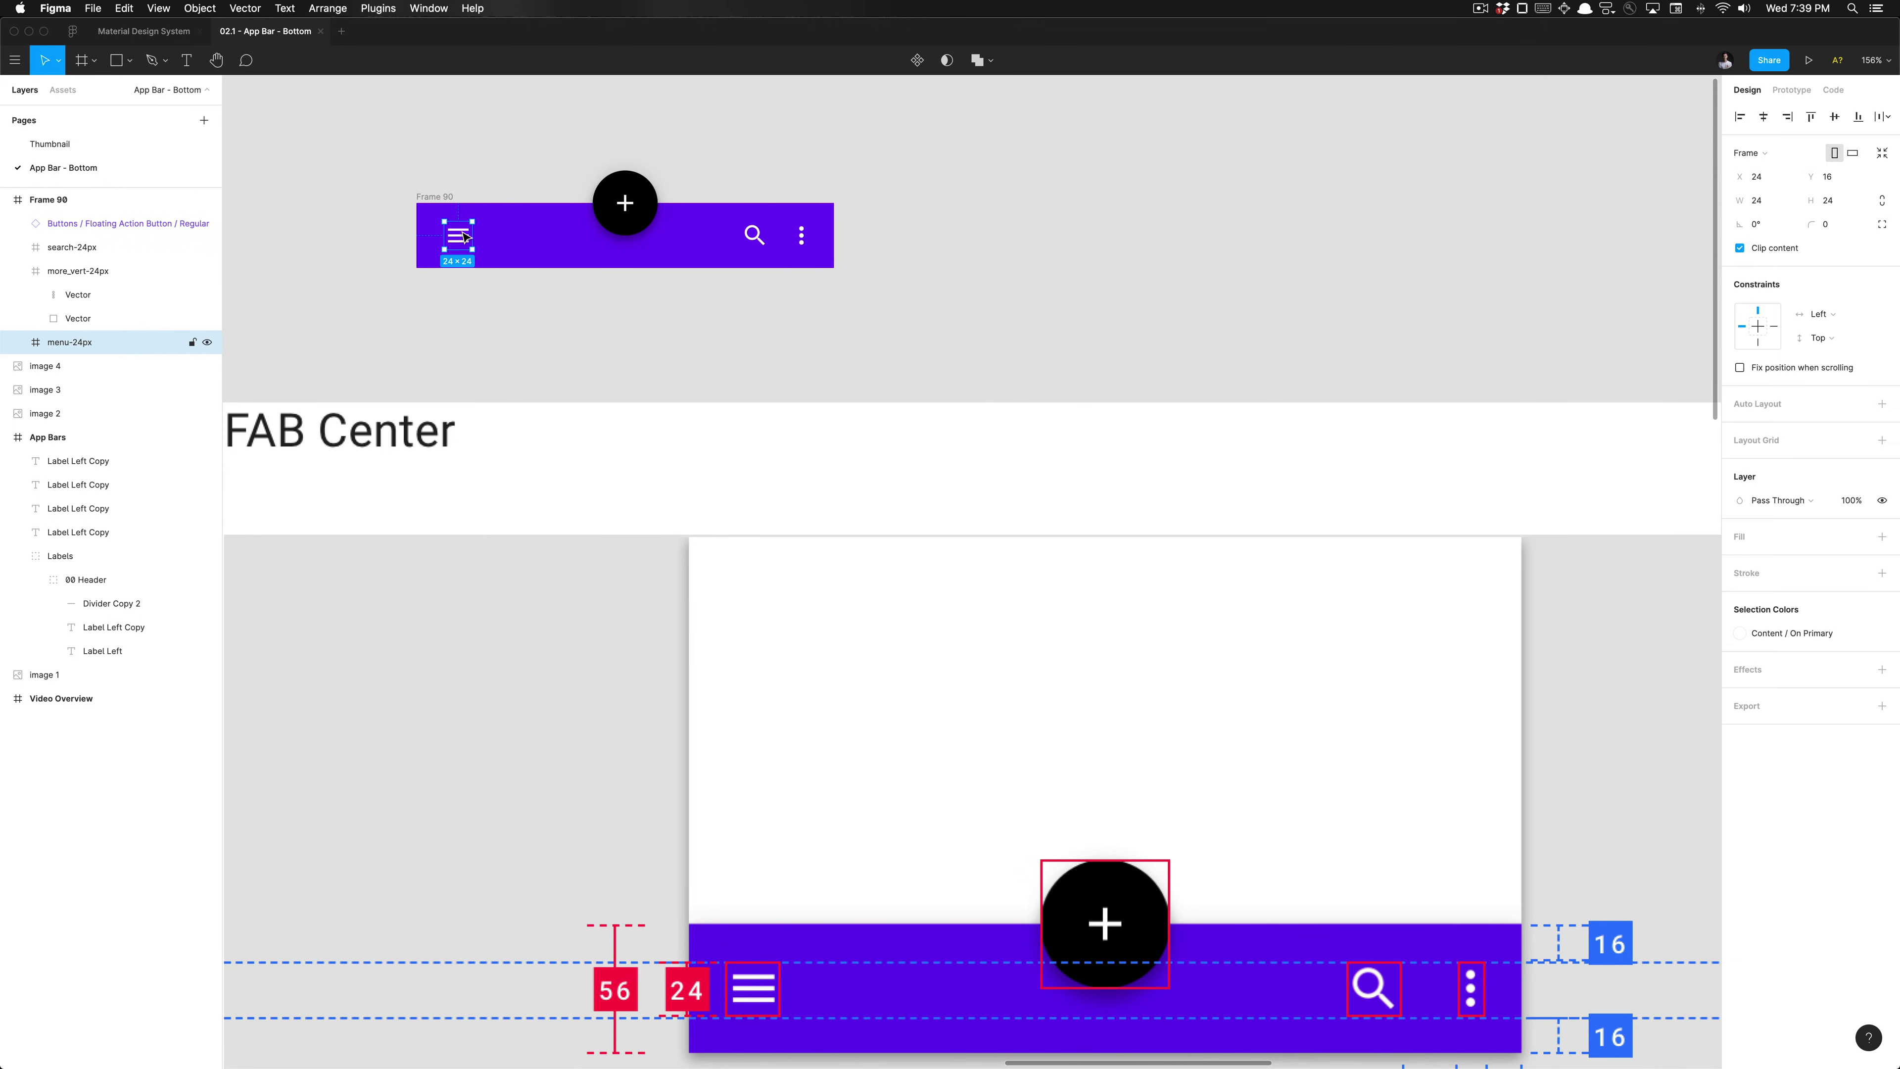
left_click(754, 235)
left_click(804, 237, "shift")
left_click(1047, 337)
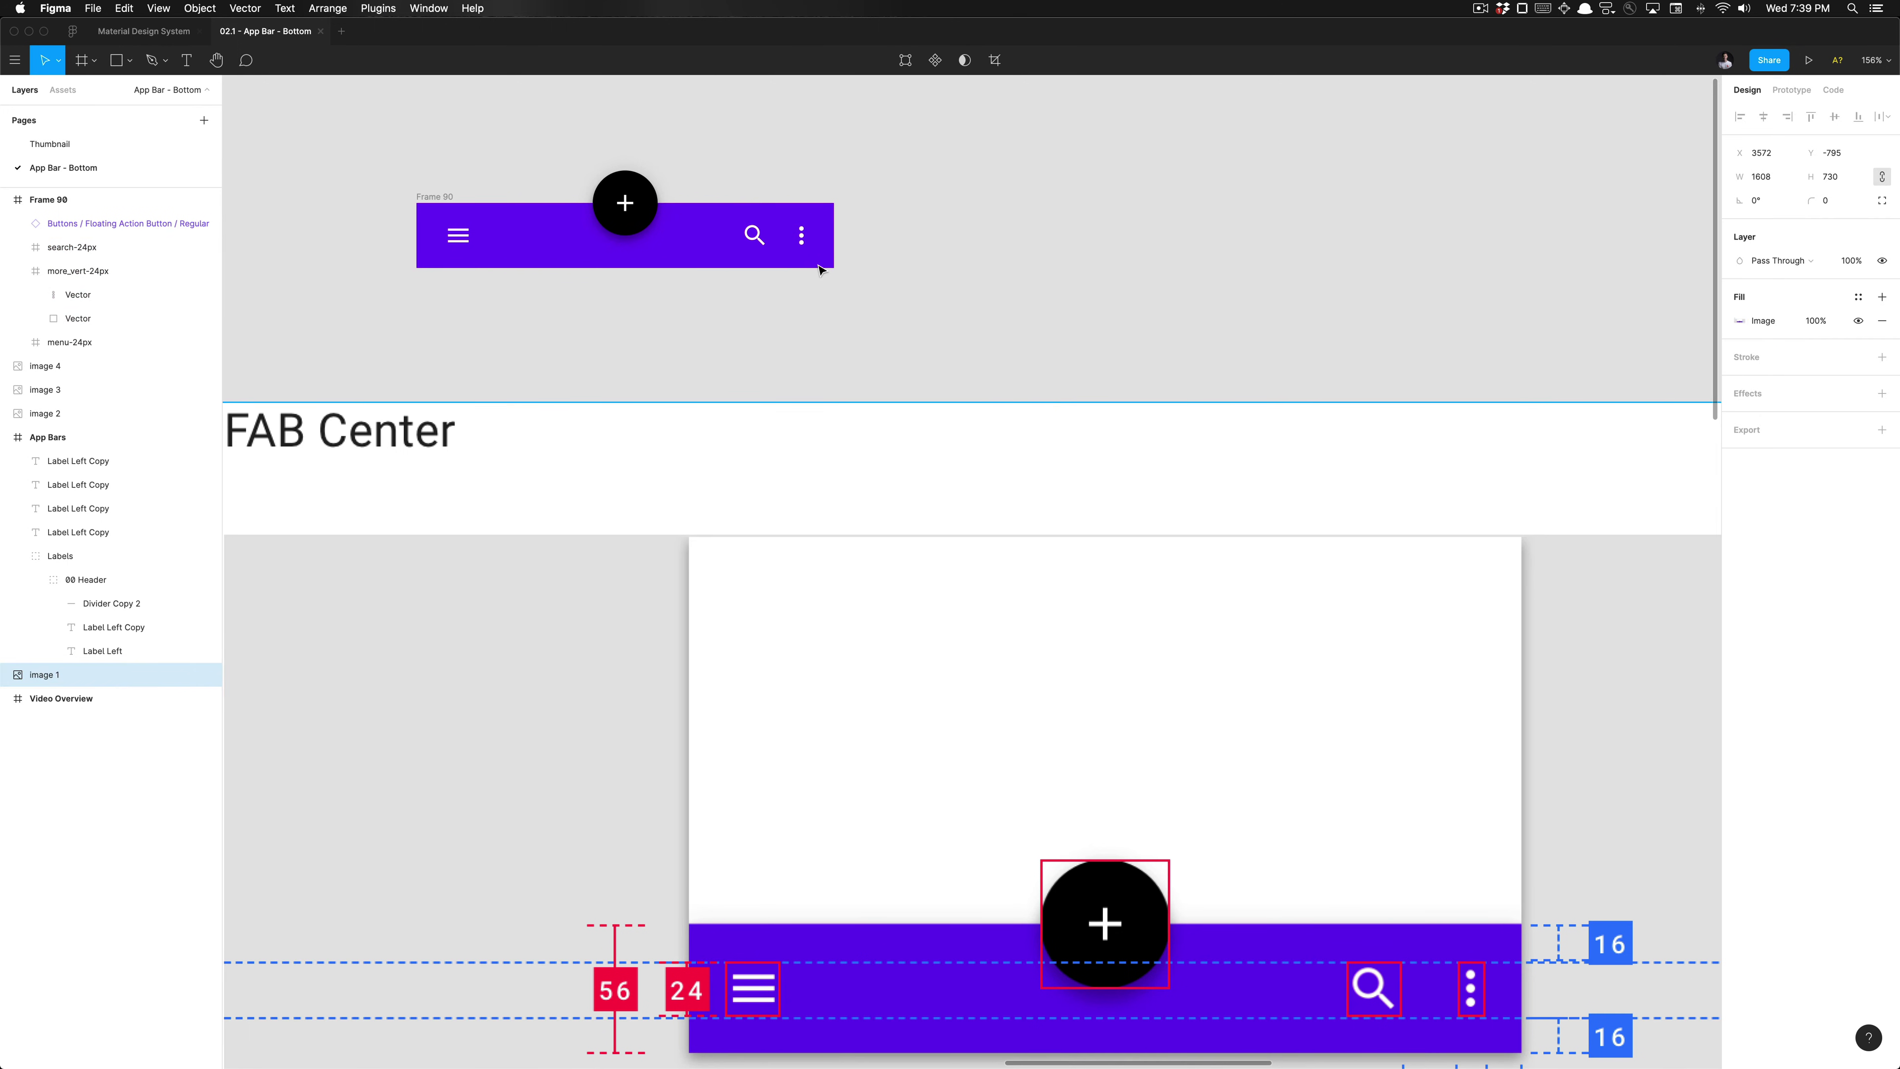
left_click(799, 238)
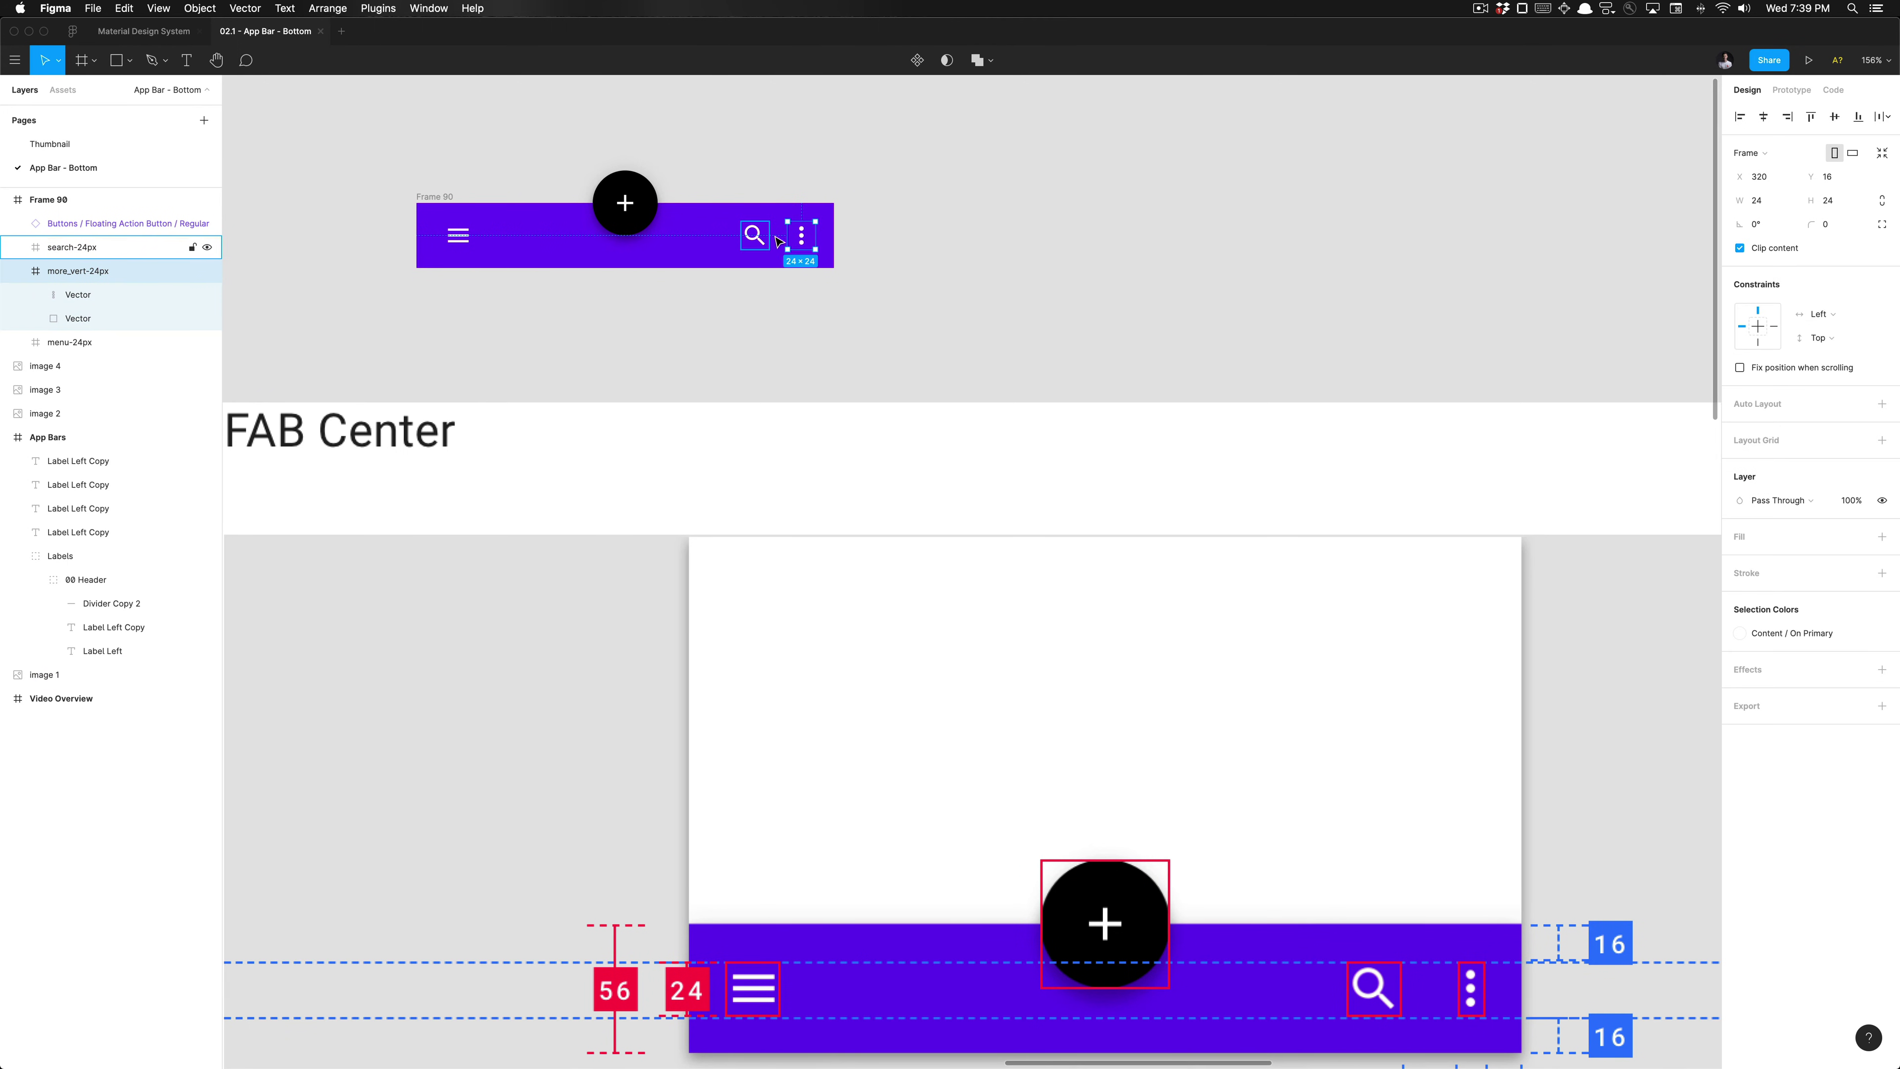
left_click(1777, 327)
left_click(754, 235)
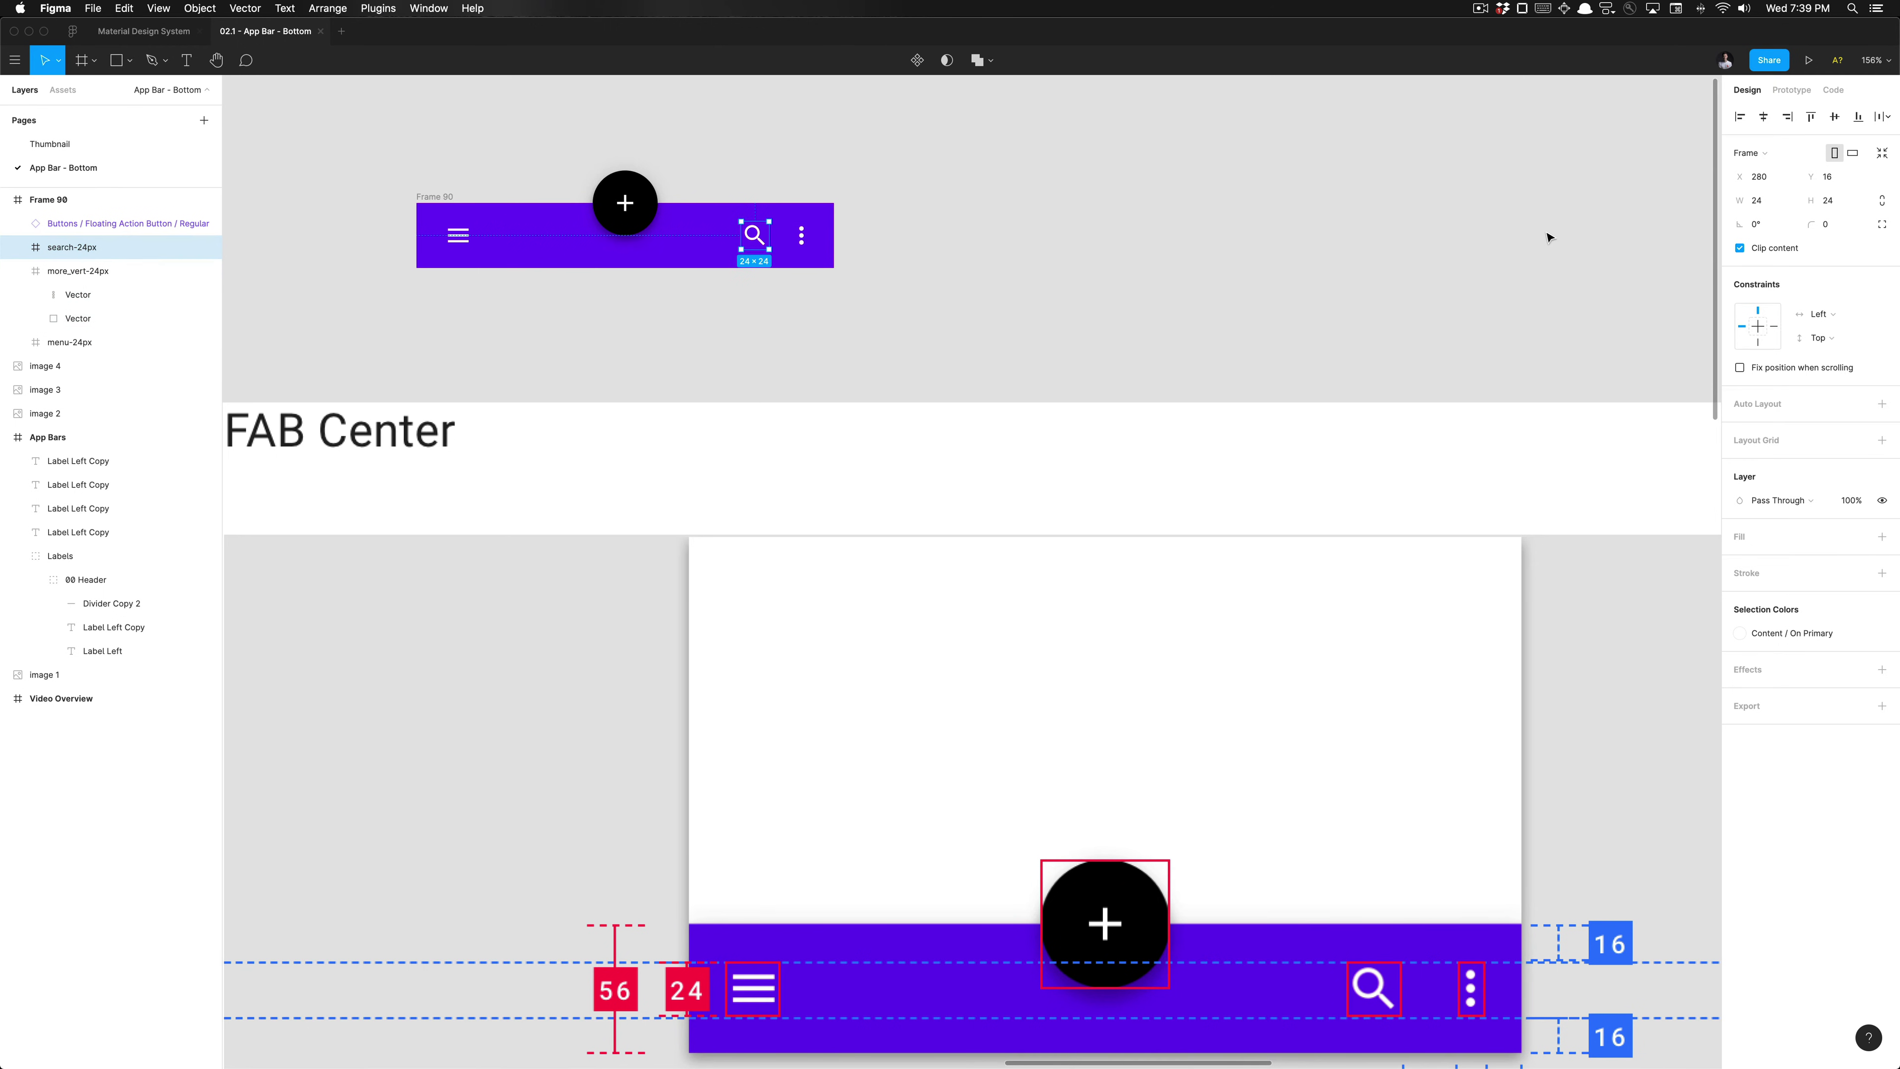
left_click(1773, 327)
Step: Set the menu icon's vertical constraint to center within the bar
left_click(1034, 212)
left_click(437, 197)
left_click(469, 242)
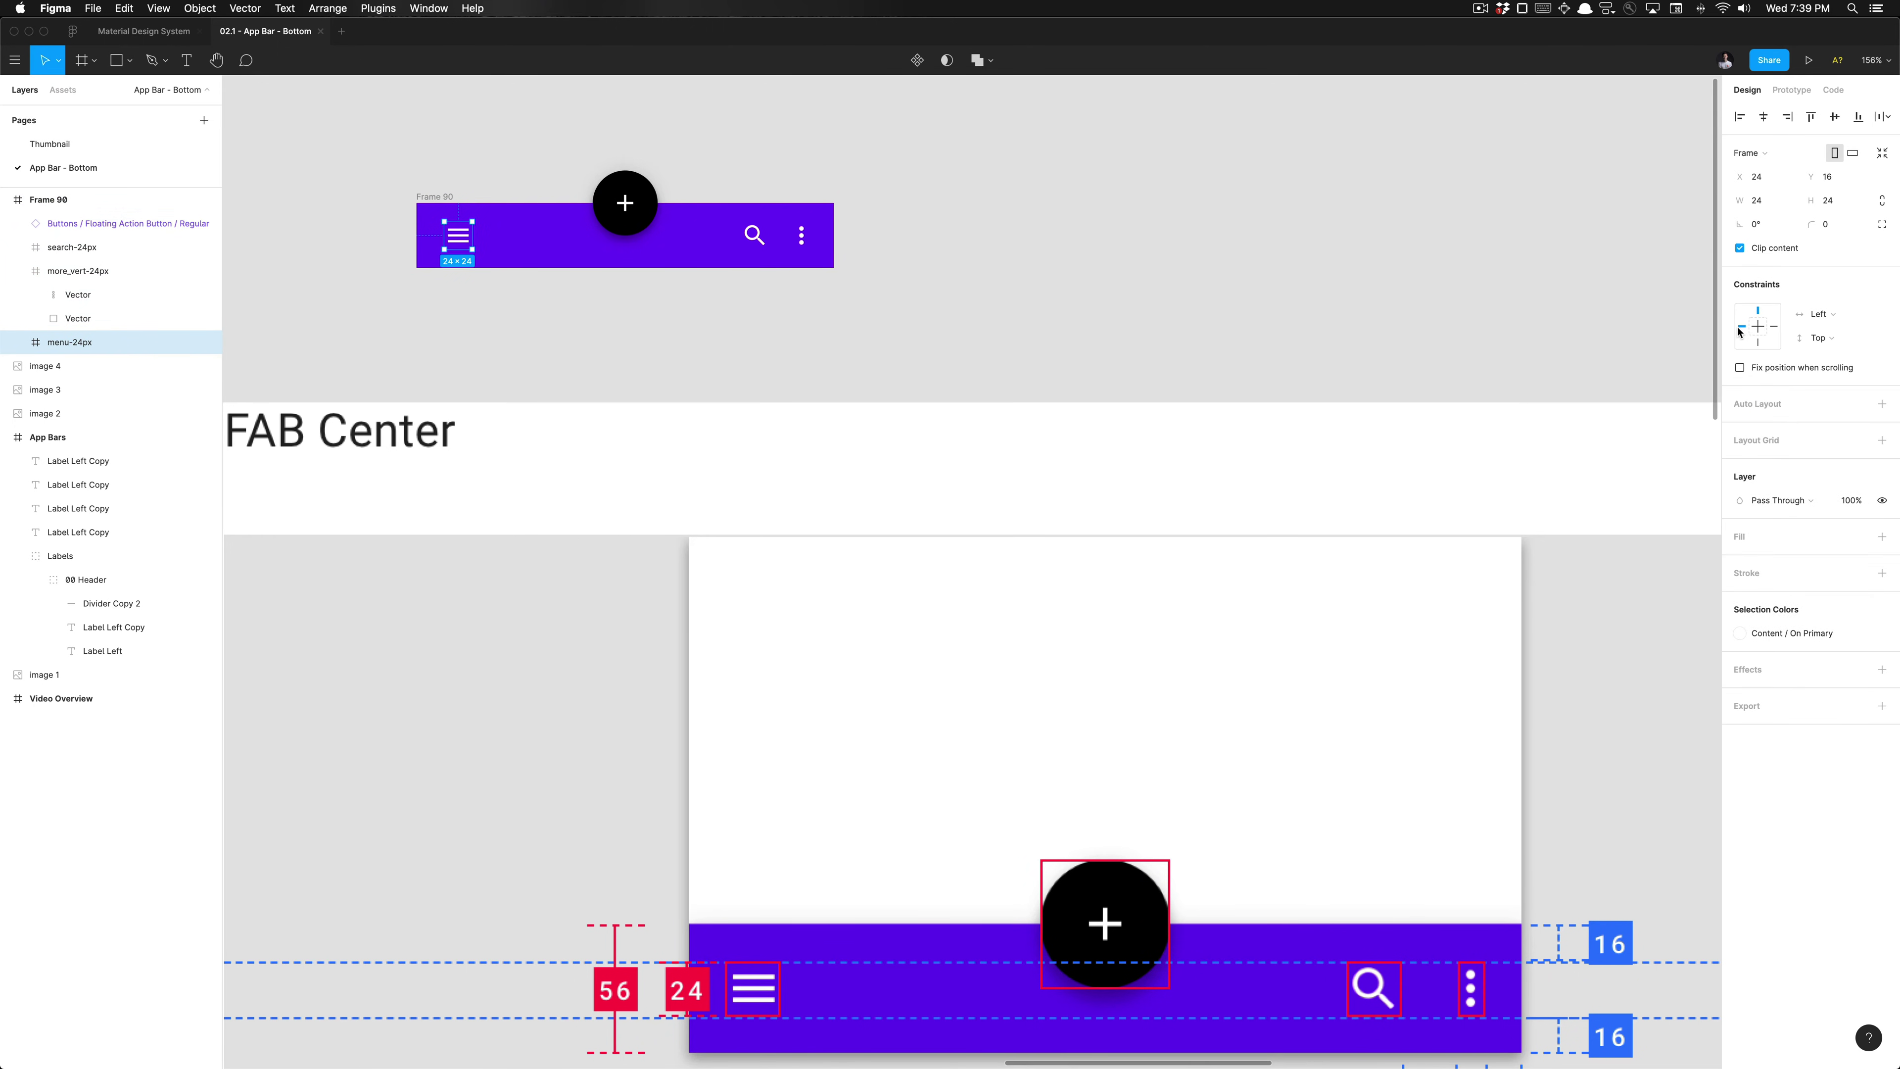
left_click(1758, 325)
left_click(656, 328)
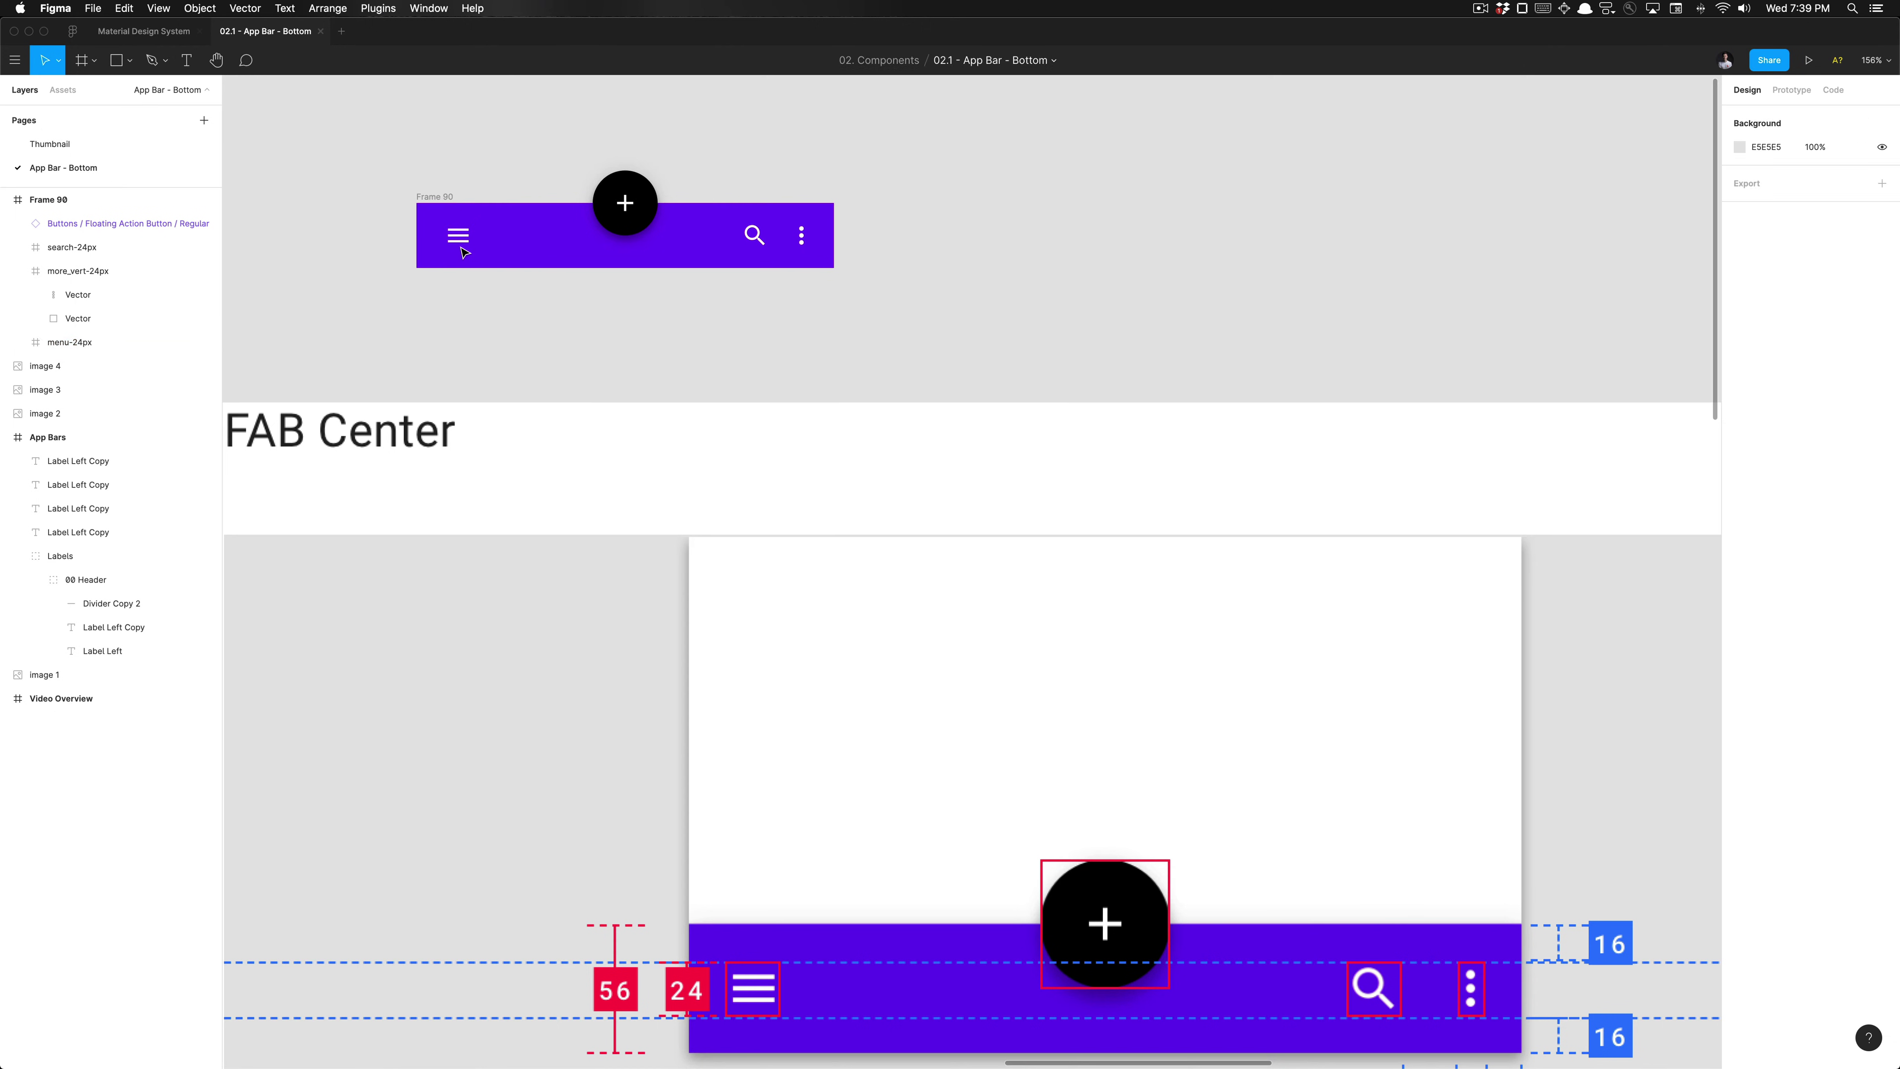
Step: Stretch the bar frame to a height of 118 to test the icon constraints, and undo the resize
left_click(438, 198)
left_click_drag(589, 271, 679, 342)
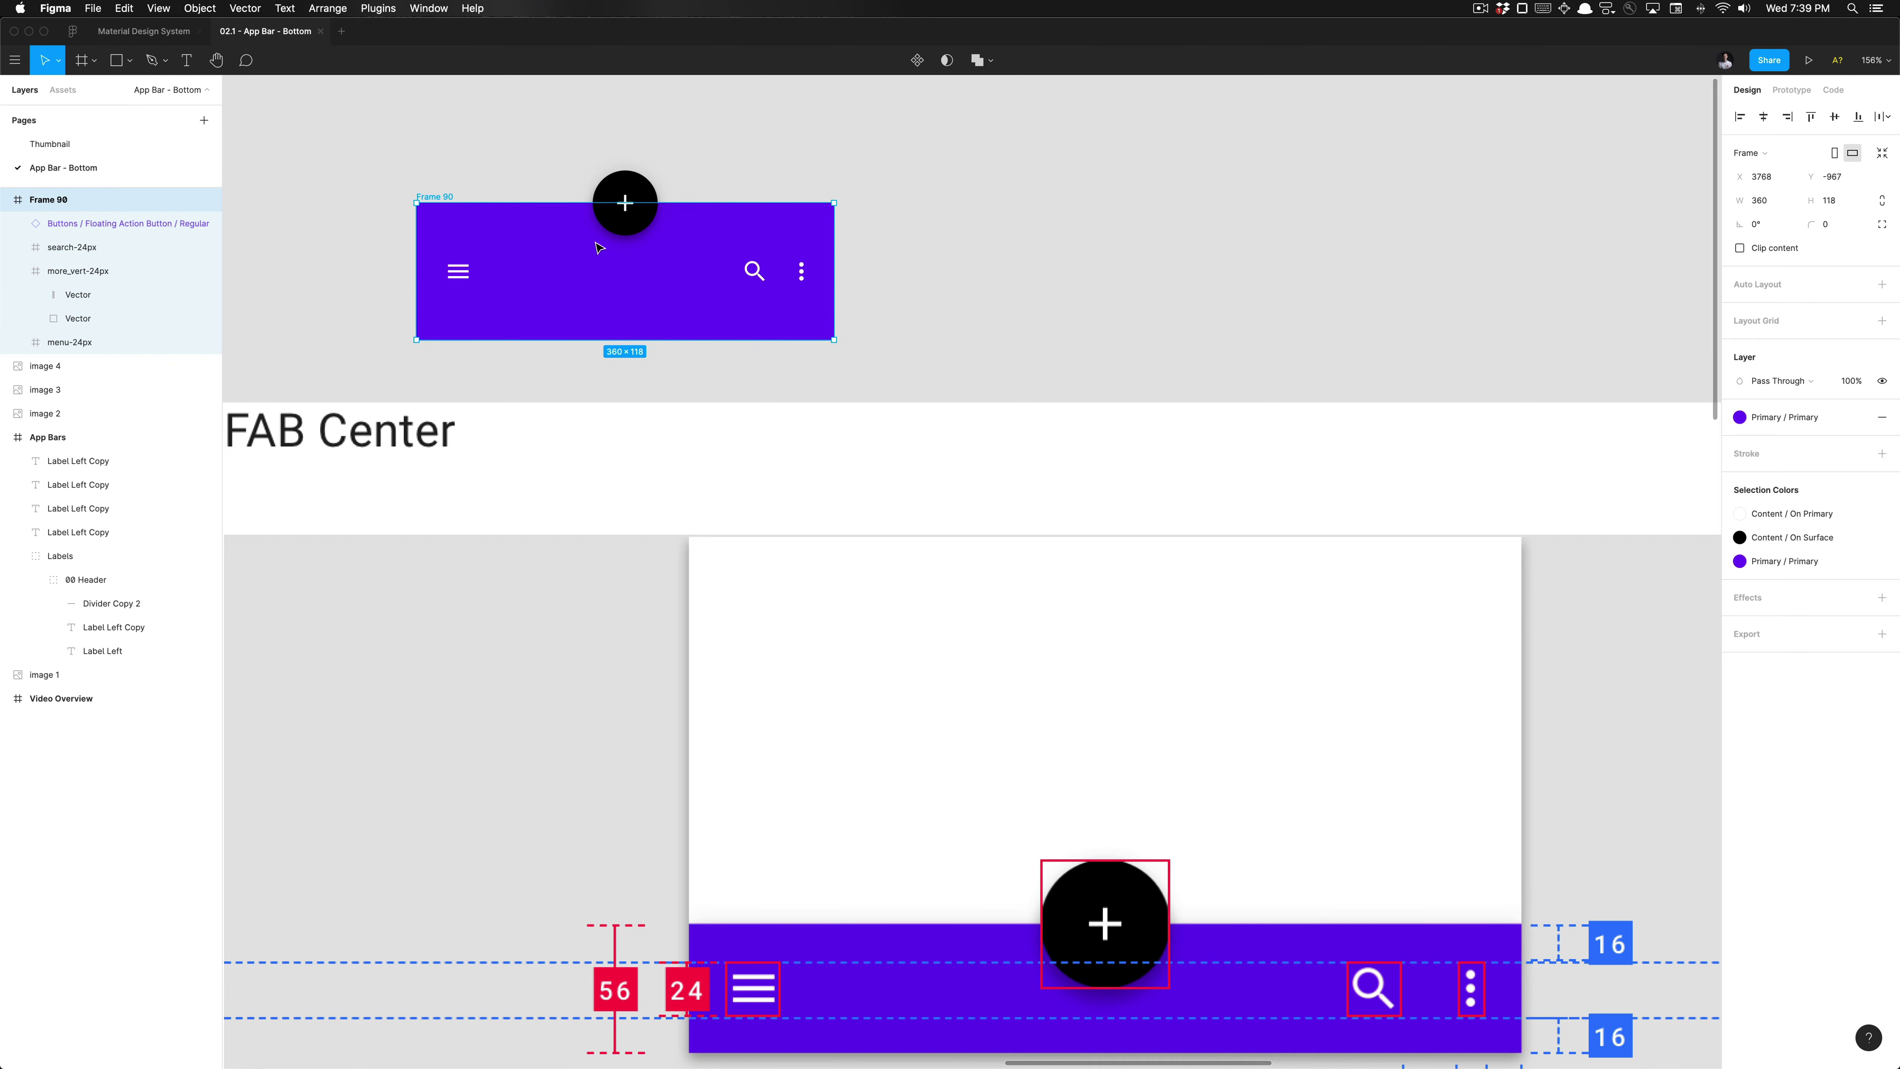
key("ctrl+z")
left_click(678, 319)
Step: Select the floating action button, stretch the bar frame to about 360 × 112 to test its contents' constraints, and undo the resizing
left_click(636, 190)
left_click(684, 172)
left_click(630, 200)
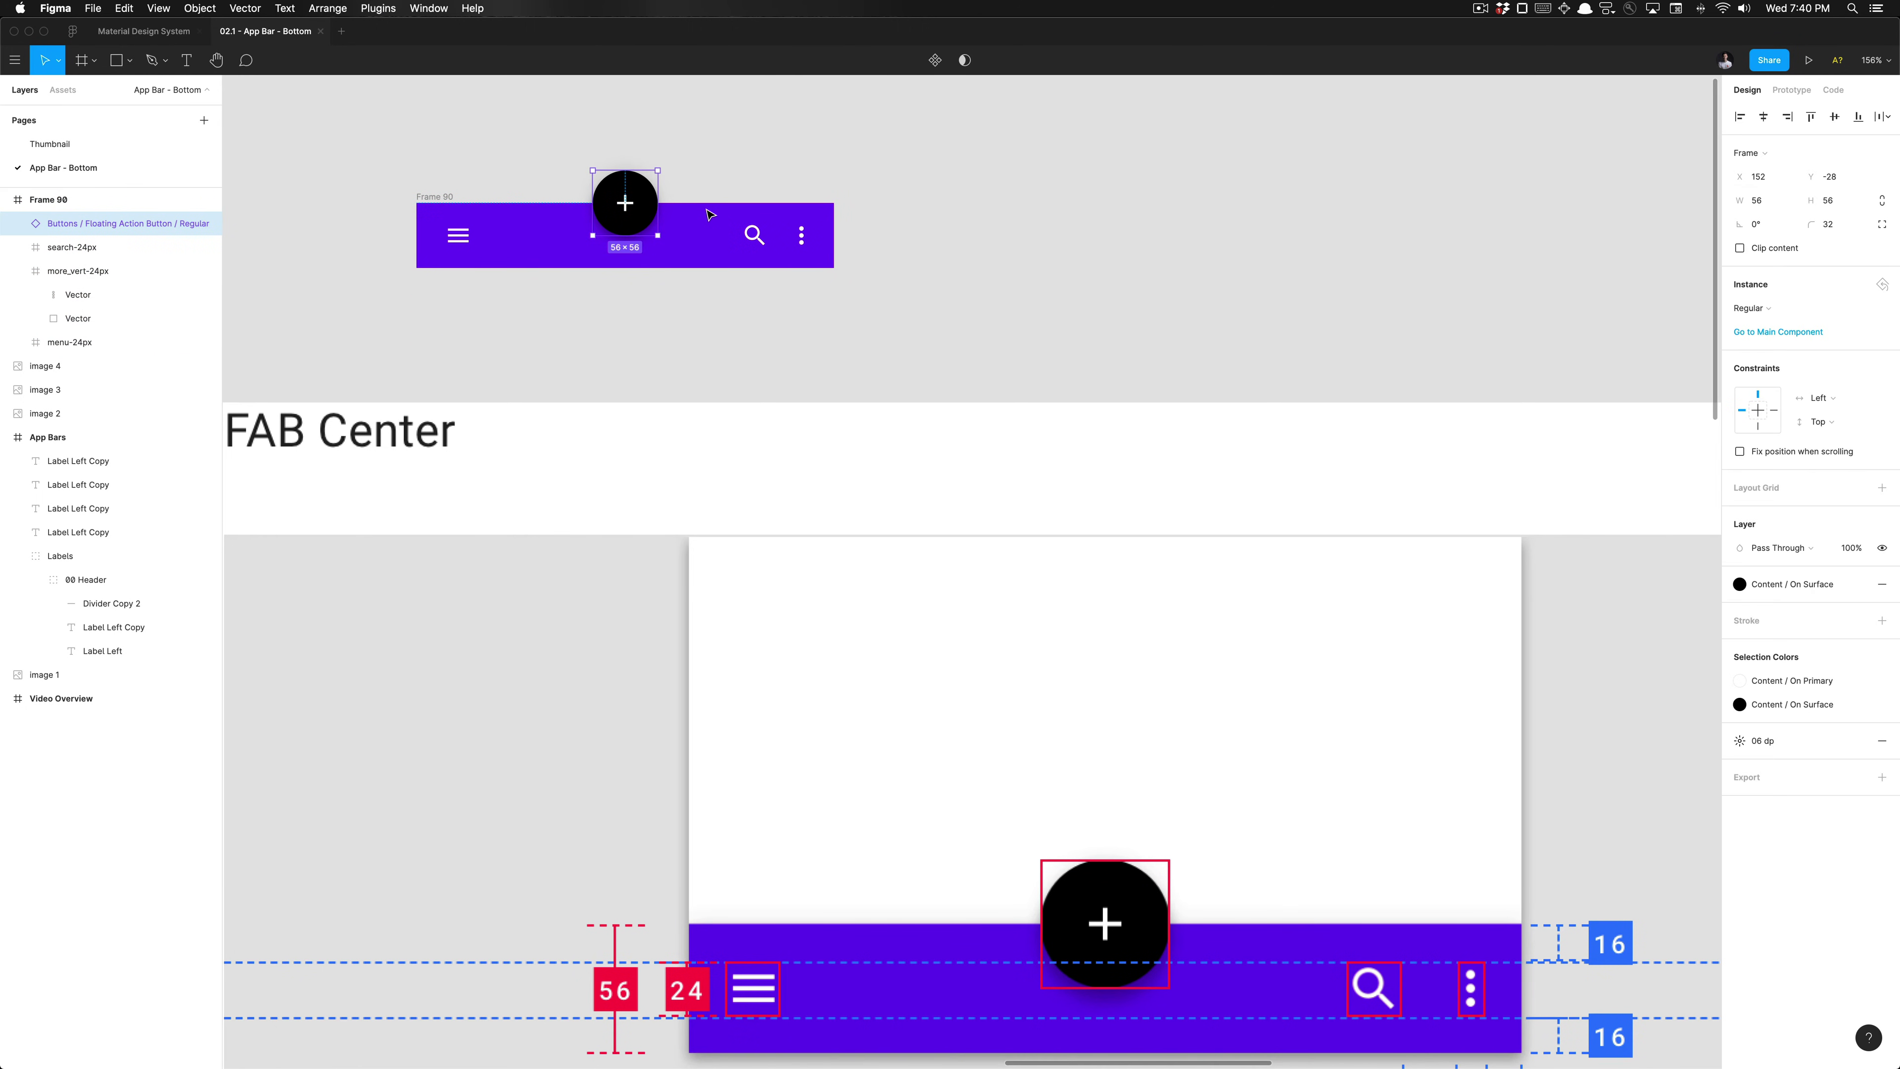
left_click(443, 196)
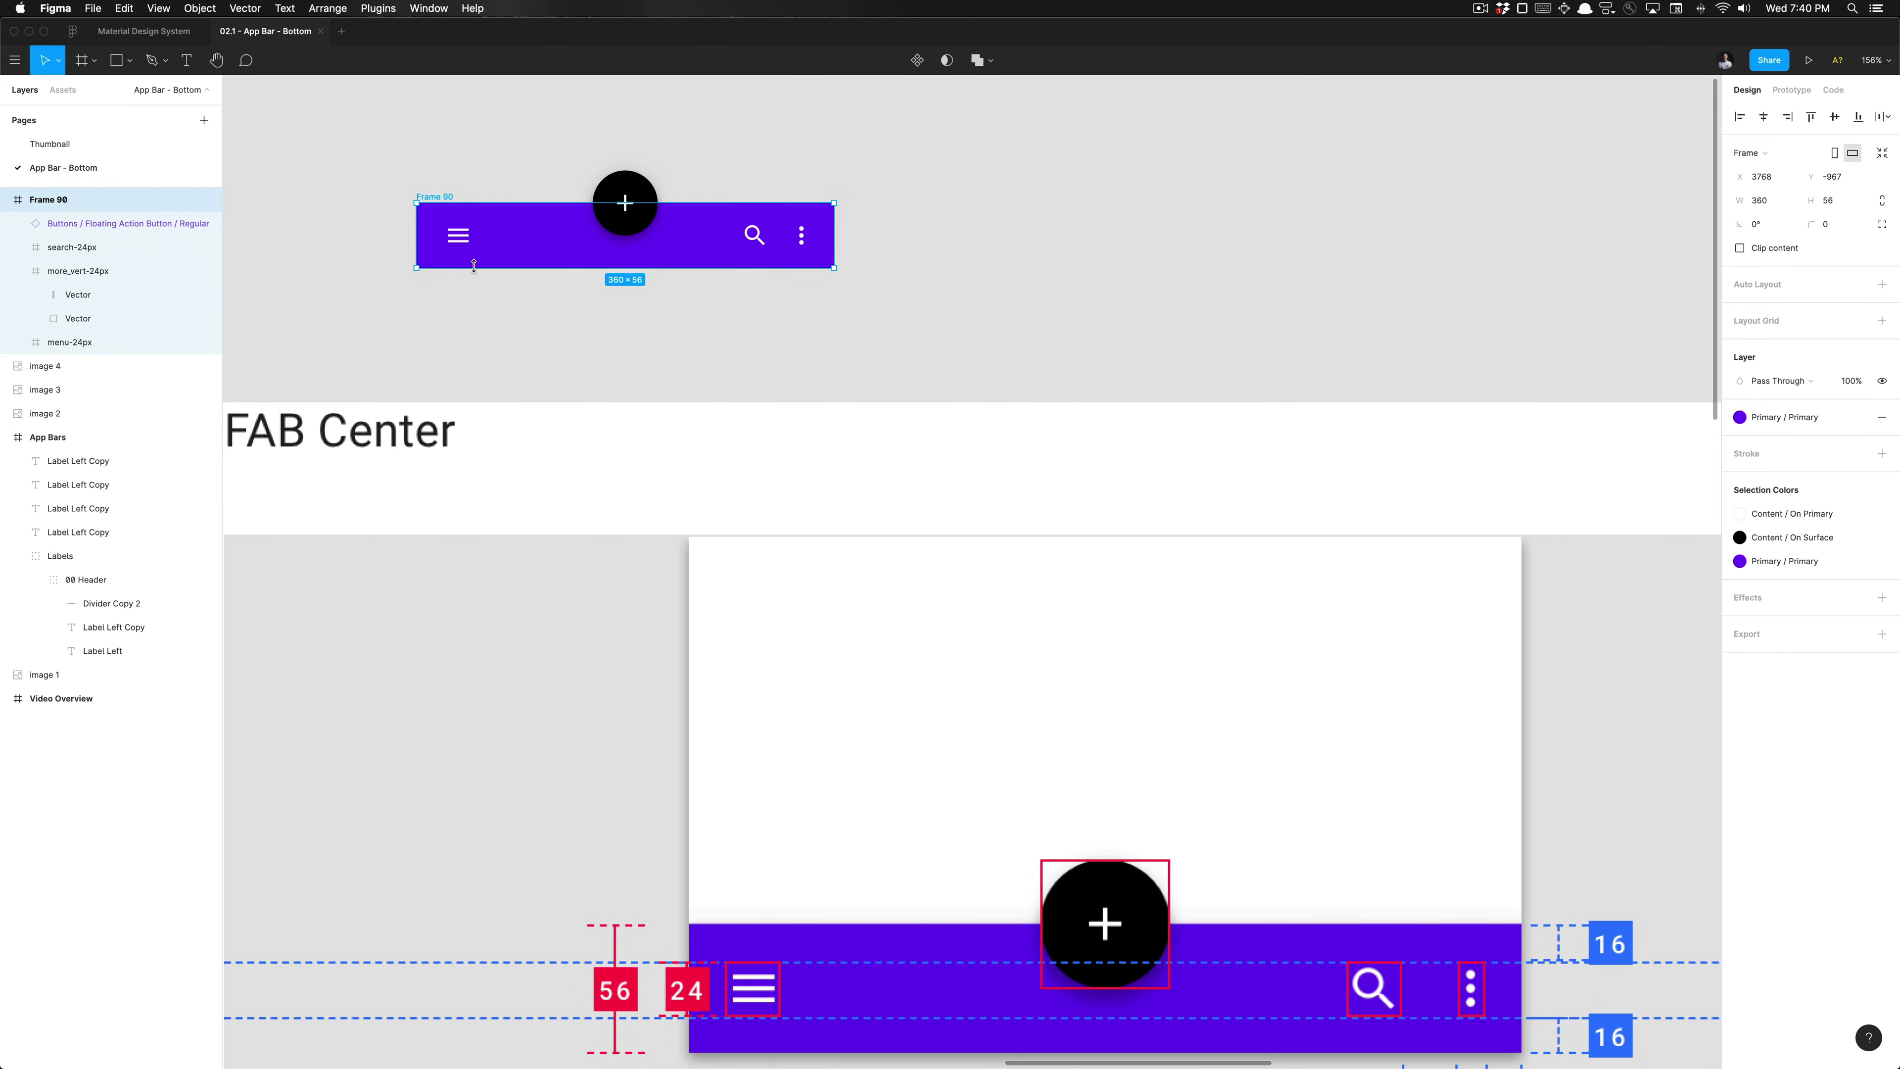
left_click_drag(473, 267, 473, 333)
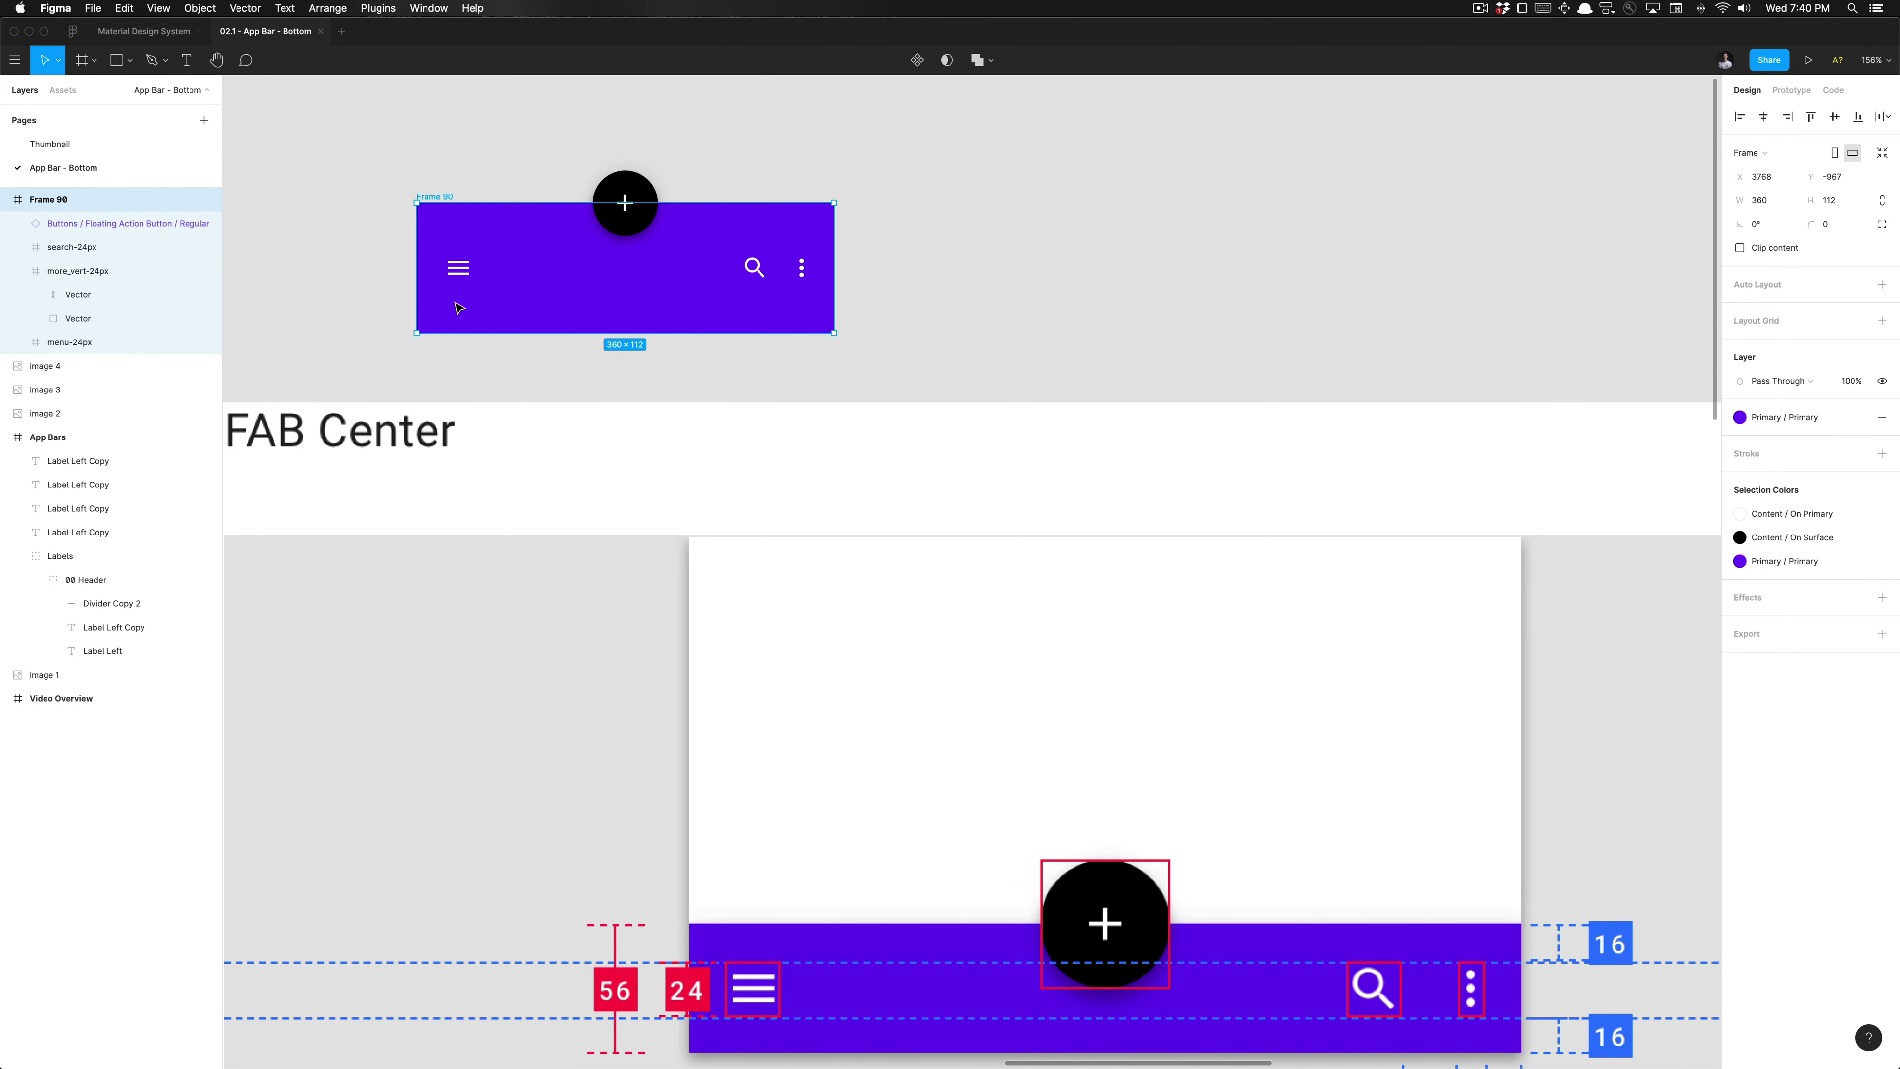
mouse_move(721, 344)
left_mouse_down()
mouse_move(724, 360)
mouse_move(727, 321)
left_mouse_up()
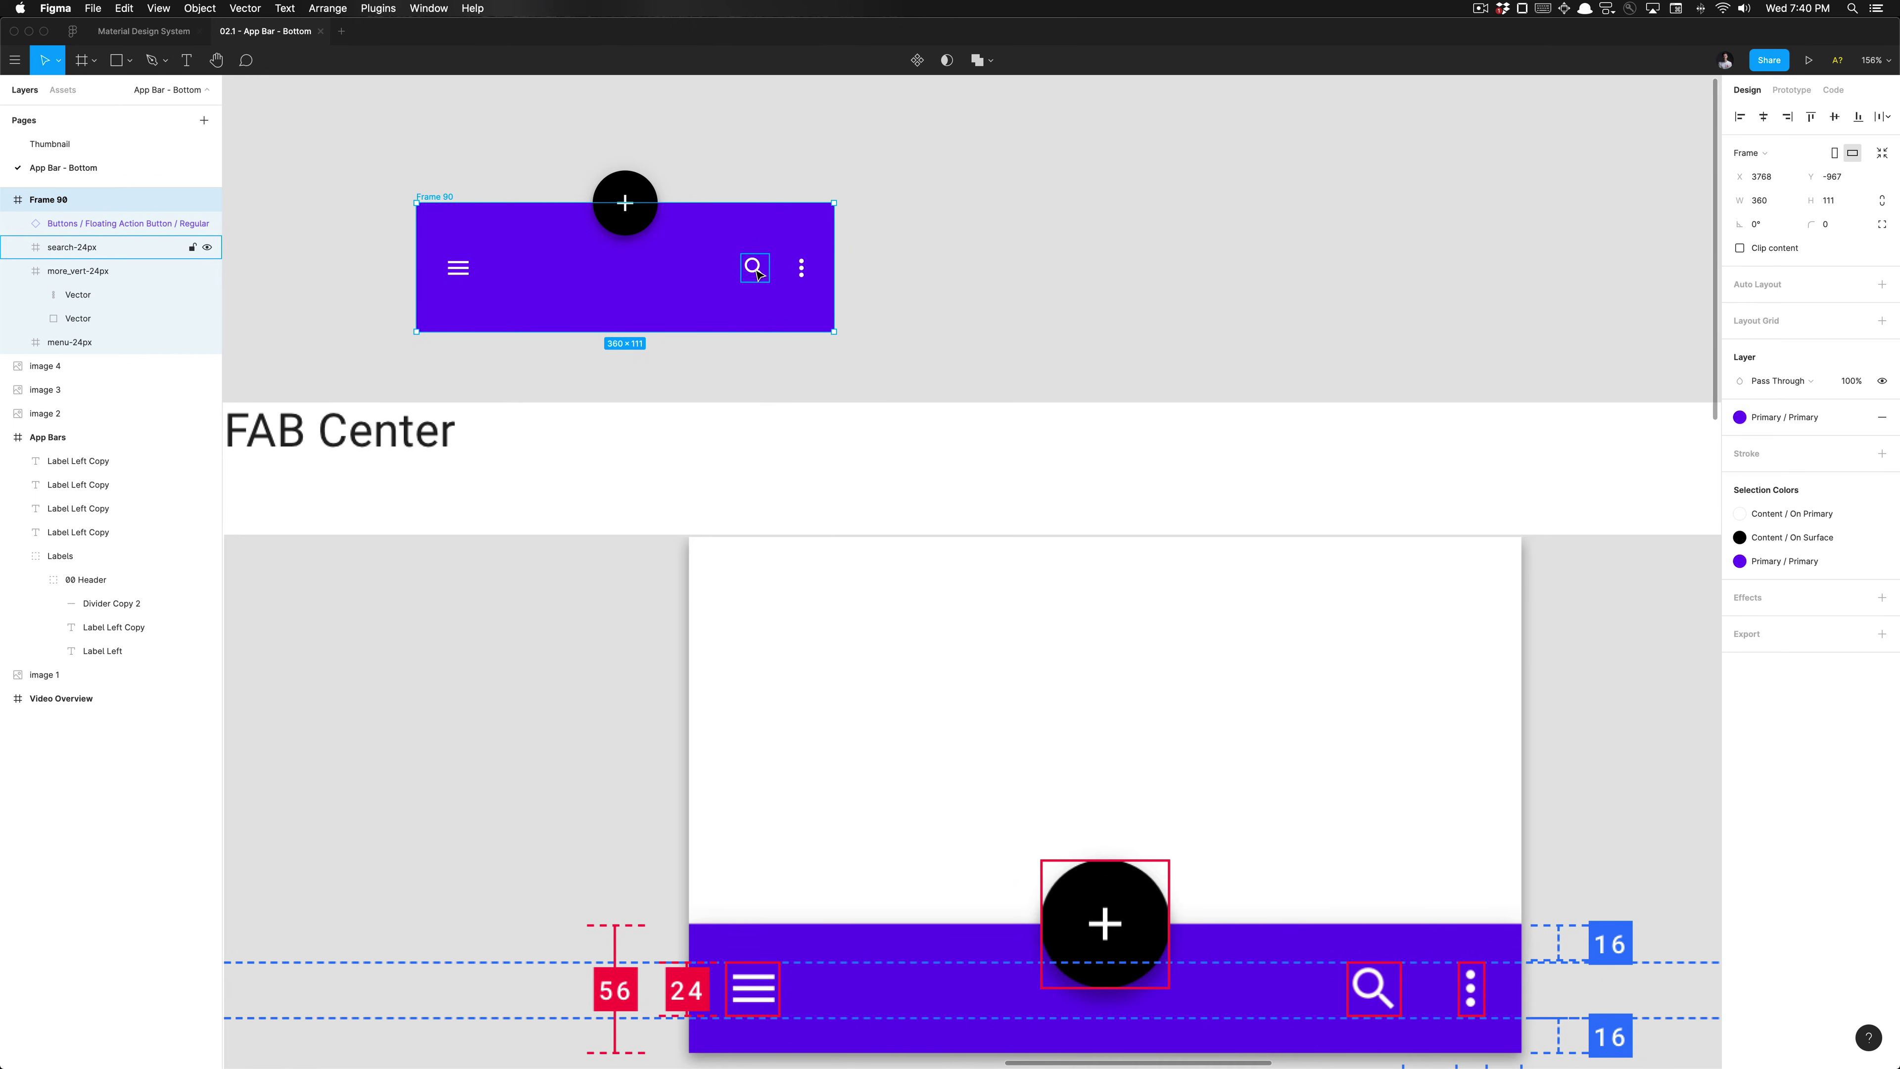
key("super+z")
key("super+z")
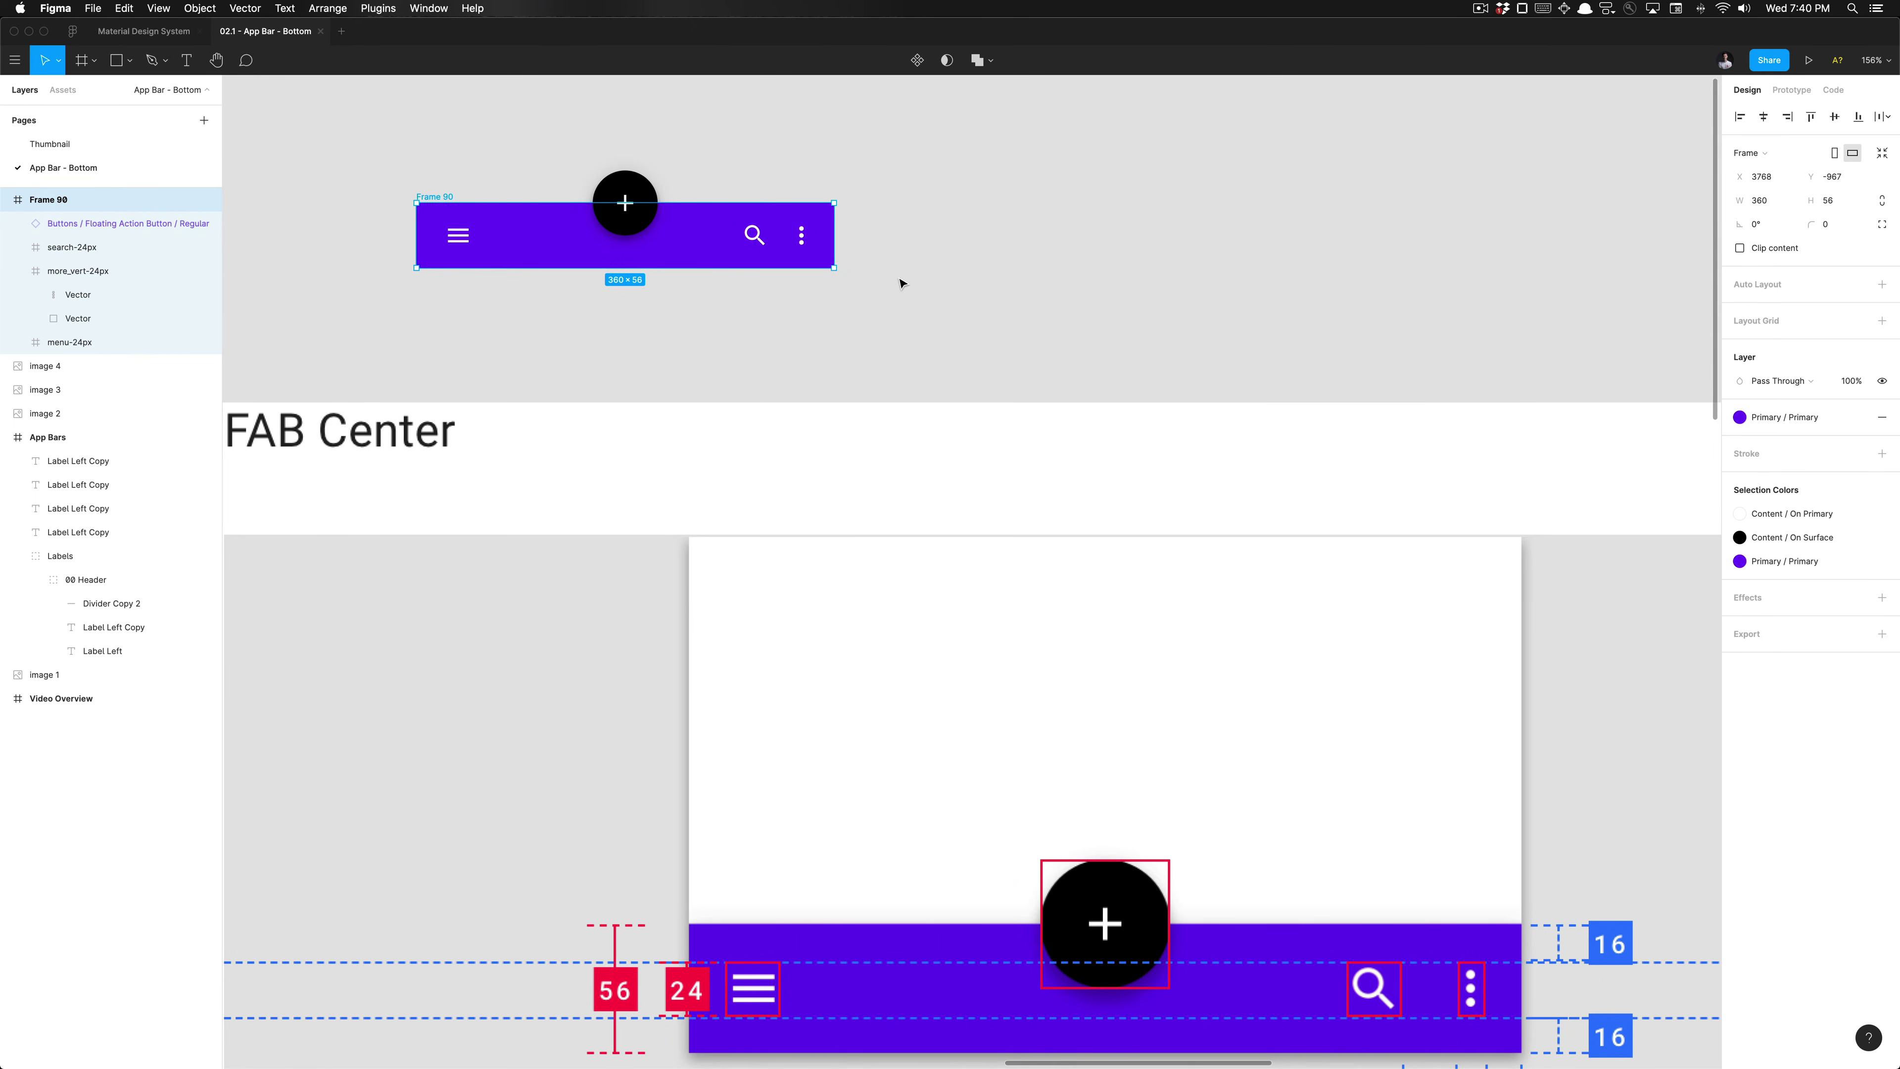
Step: Check the floating action button's placement on the bar against the FAB Center reference
left_click(900, 279)
left_click(631, 207)
key("alt")
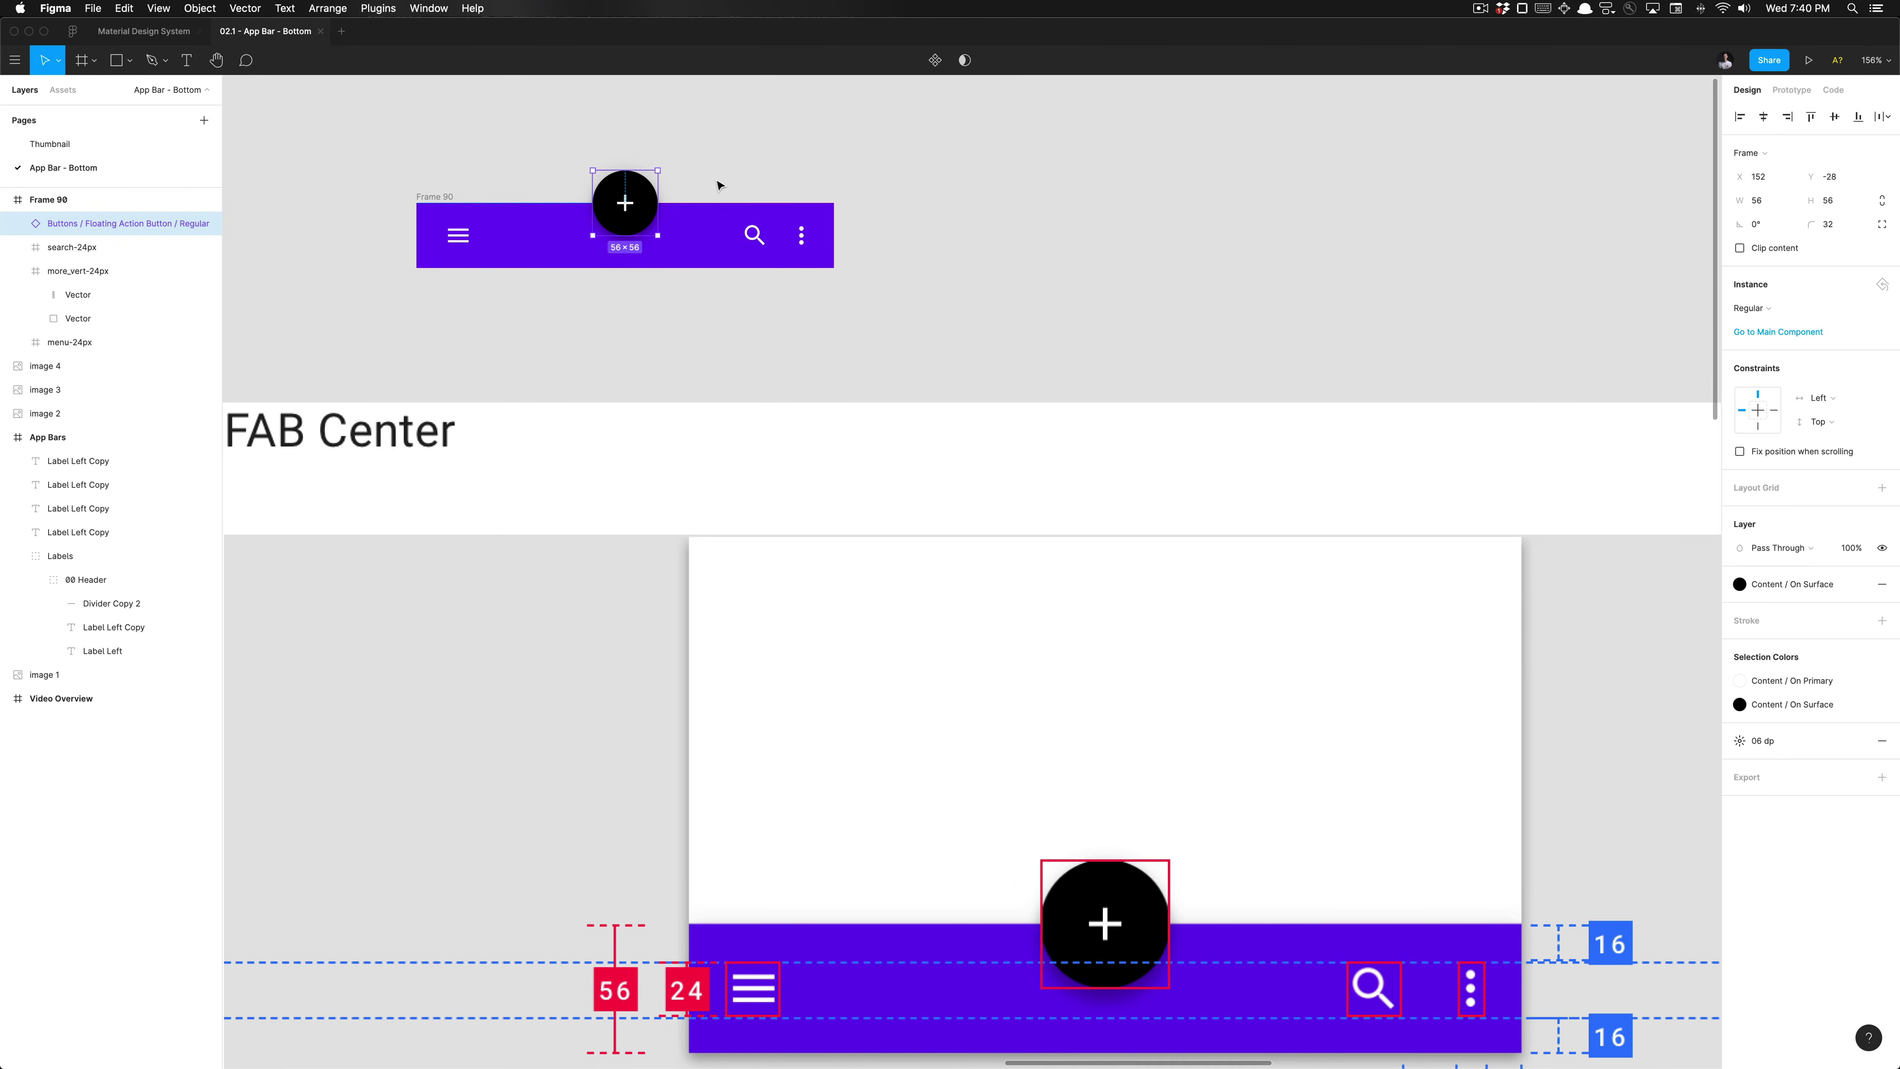
left_click(716, 187)
scroll(716, 186, "down", 5)
left_click(599, 188)
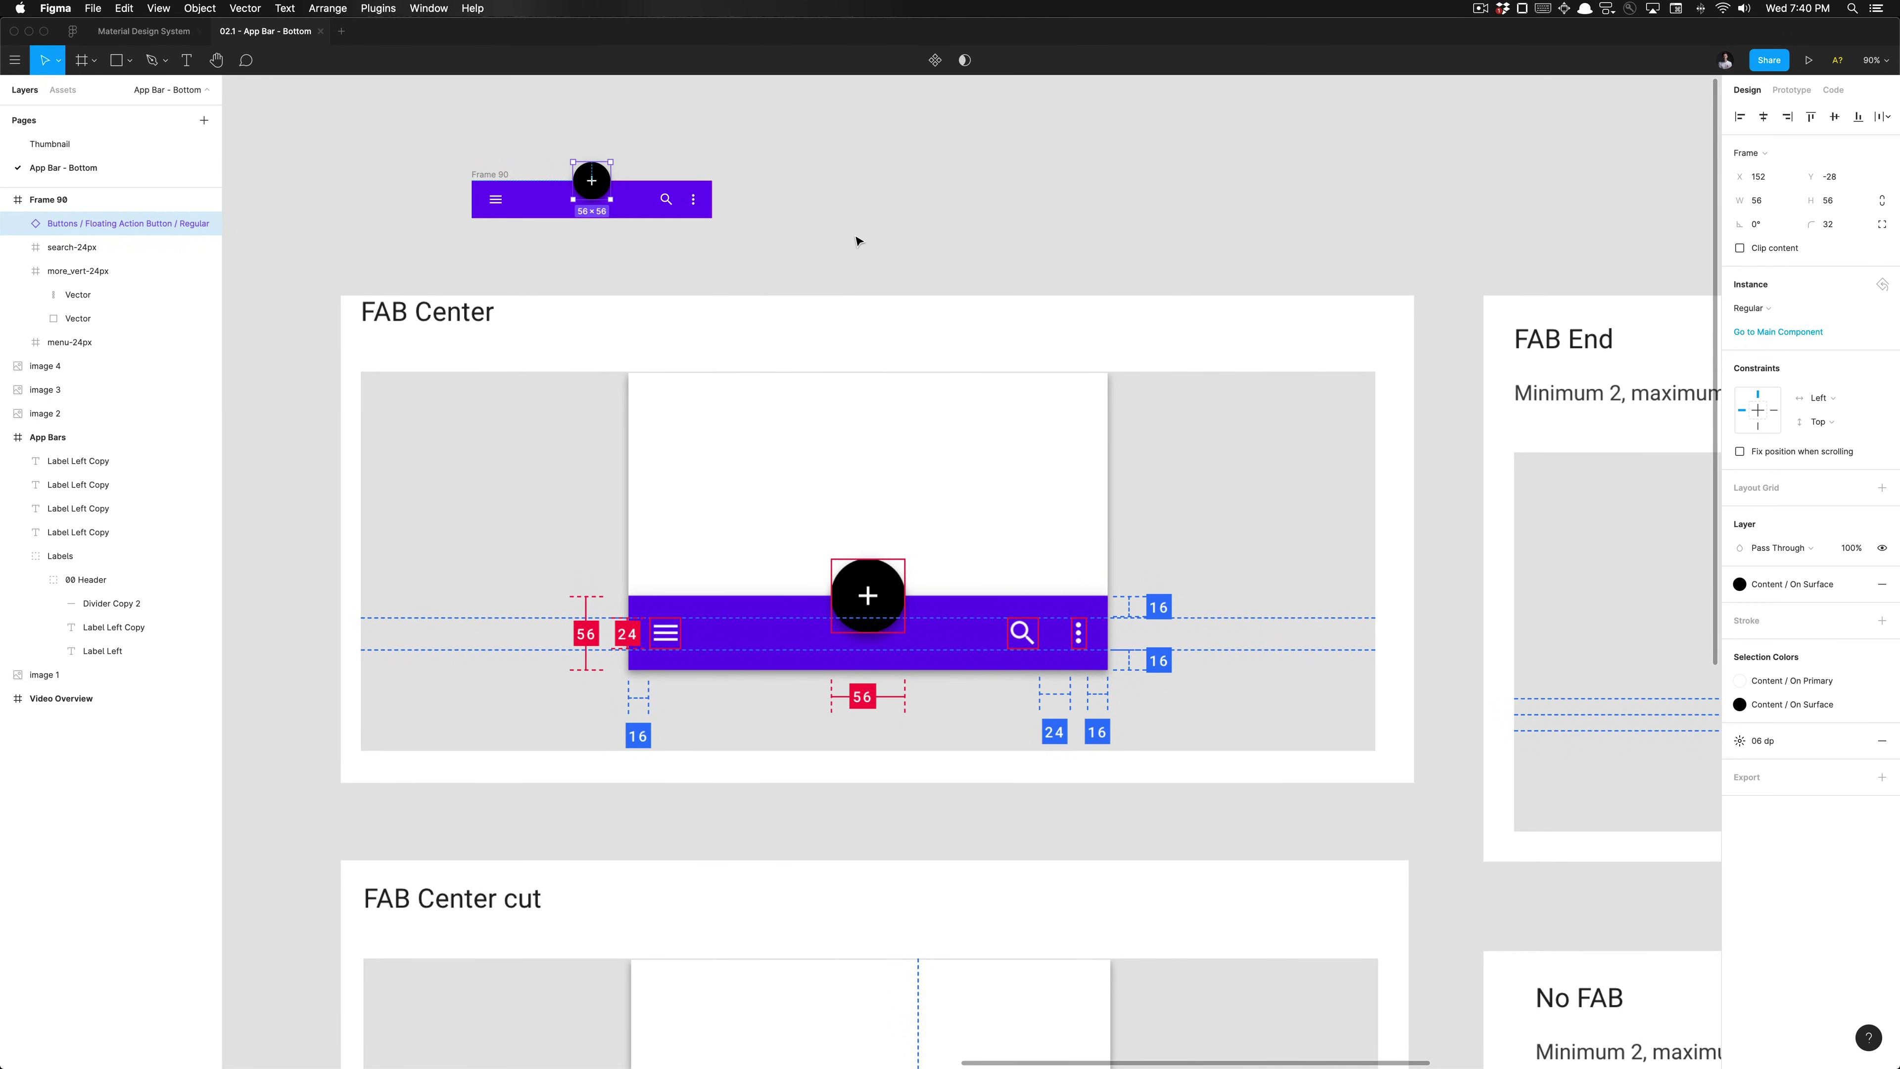
left_click(402, 178)
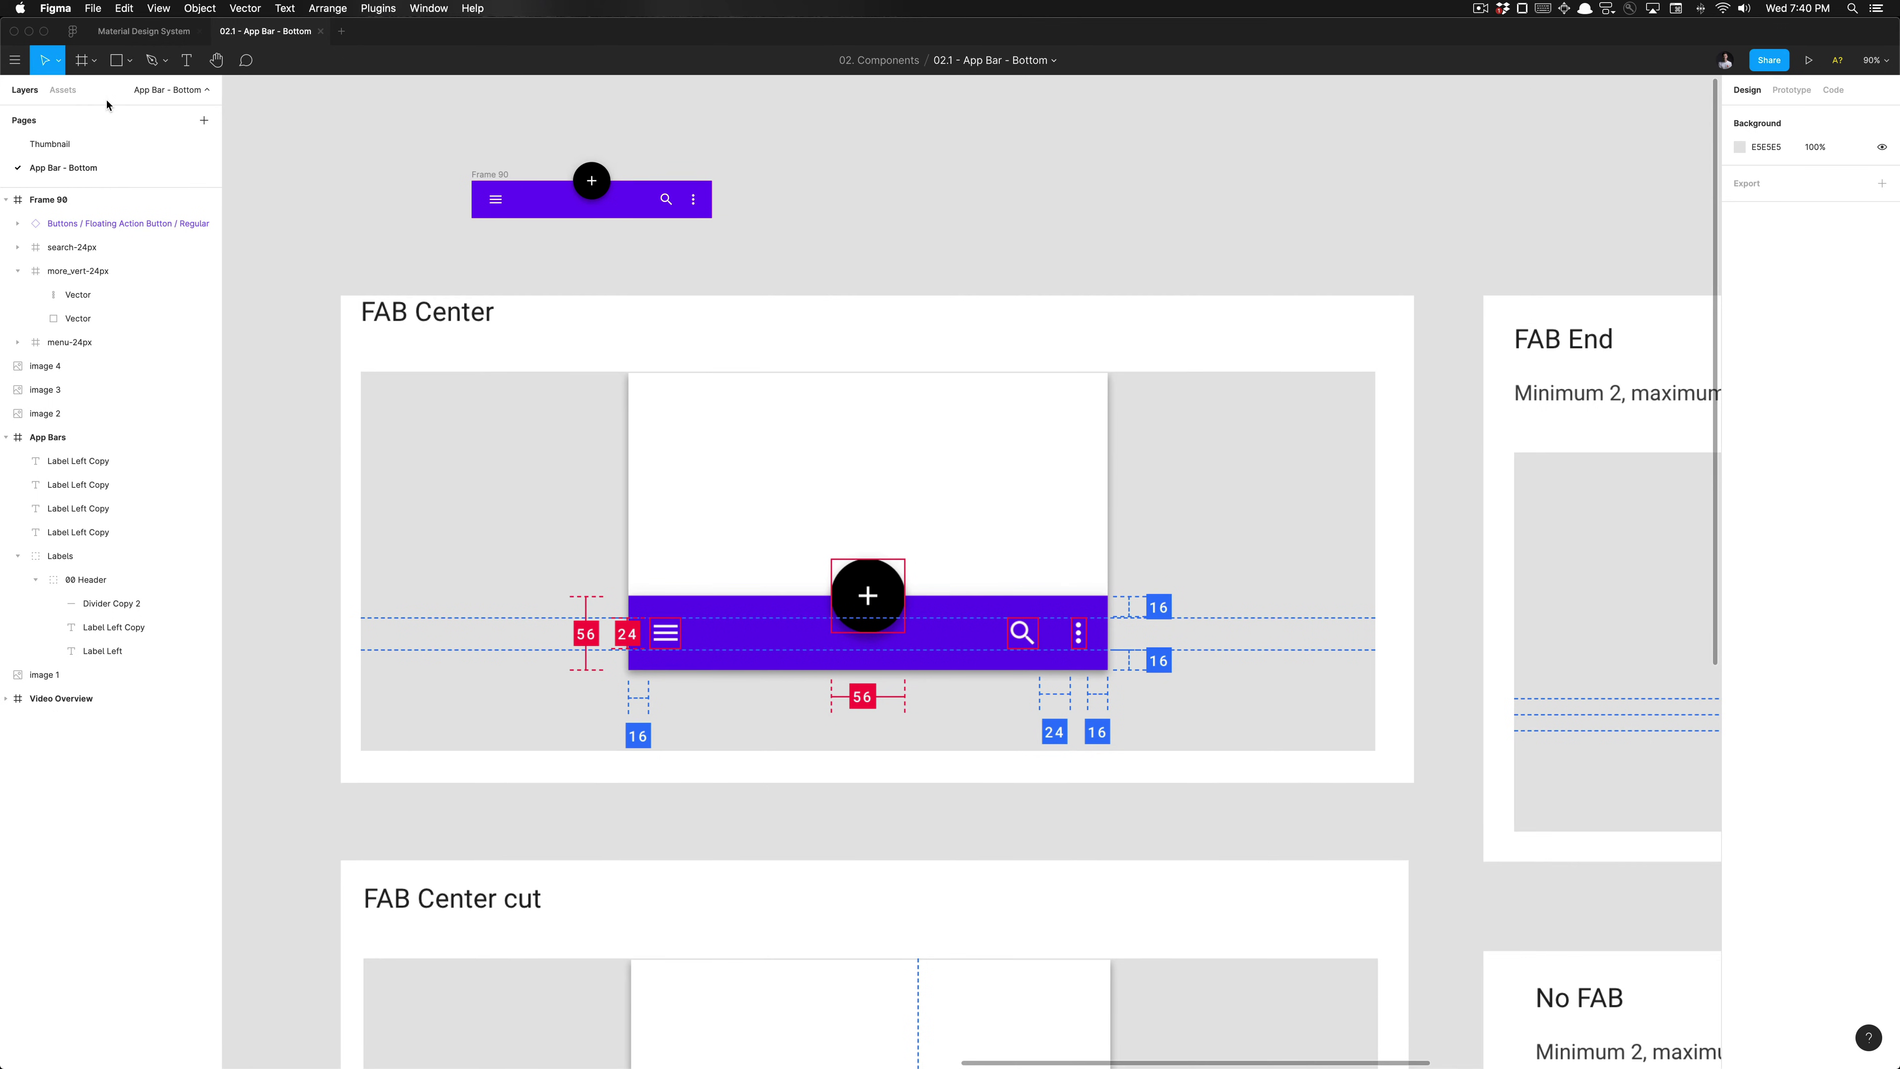
Step: Return to the library assets and select the bar frame
left_click(63, 90)
left_click(492, 175)
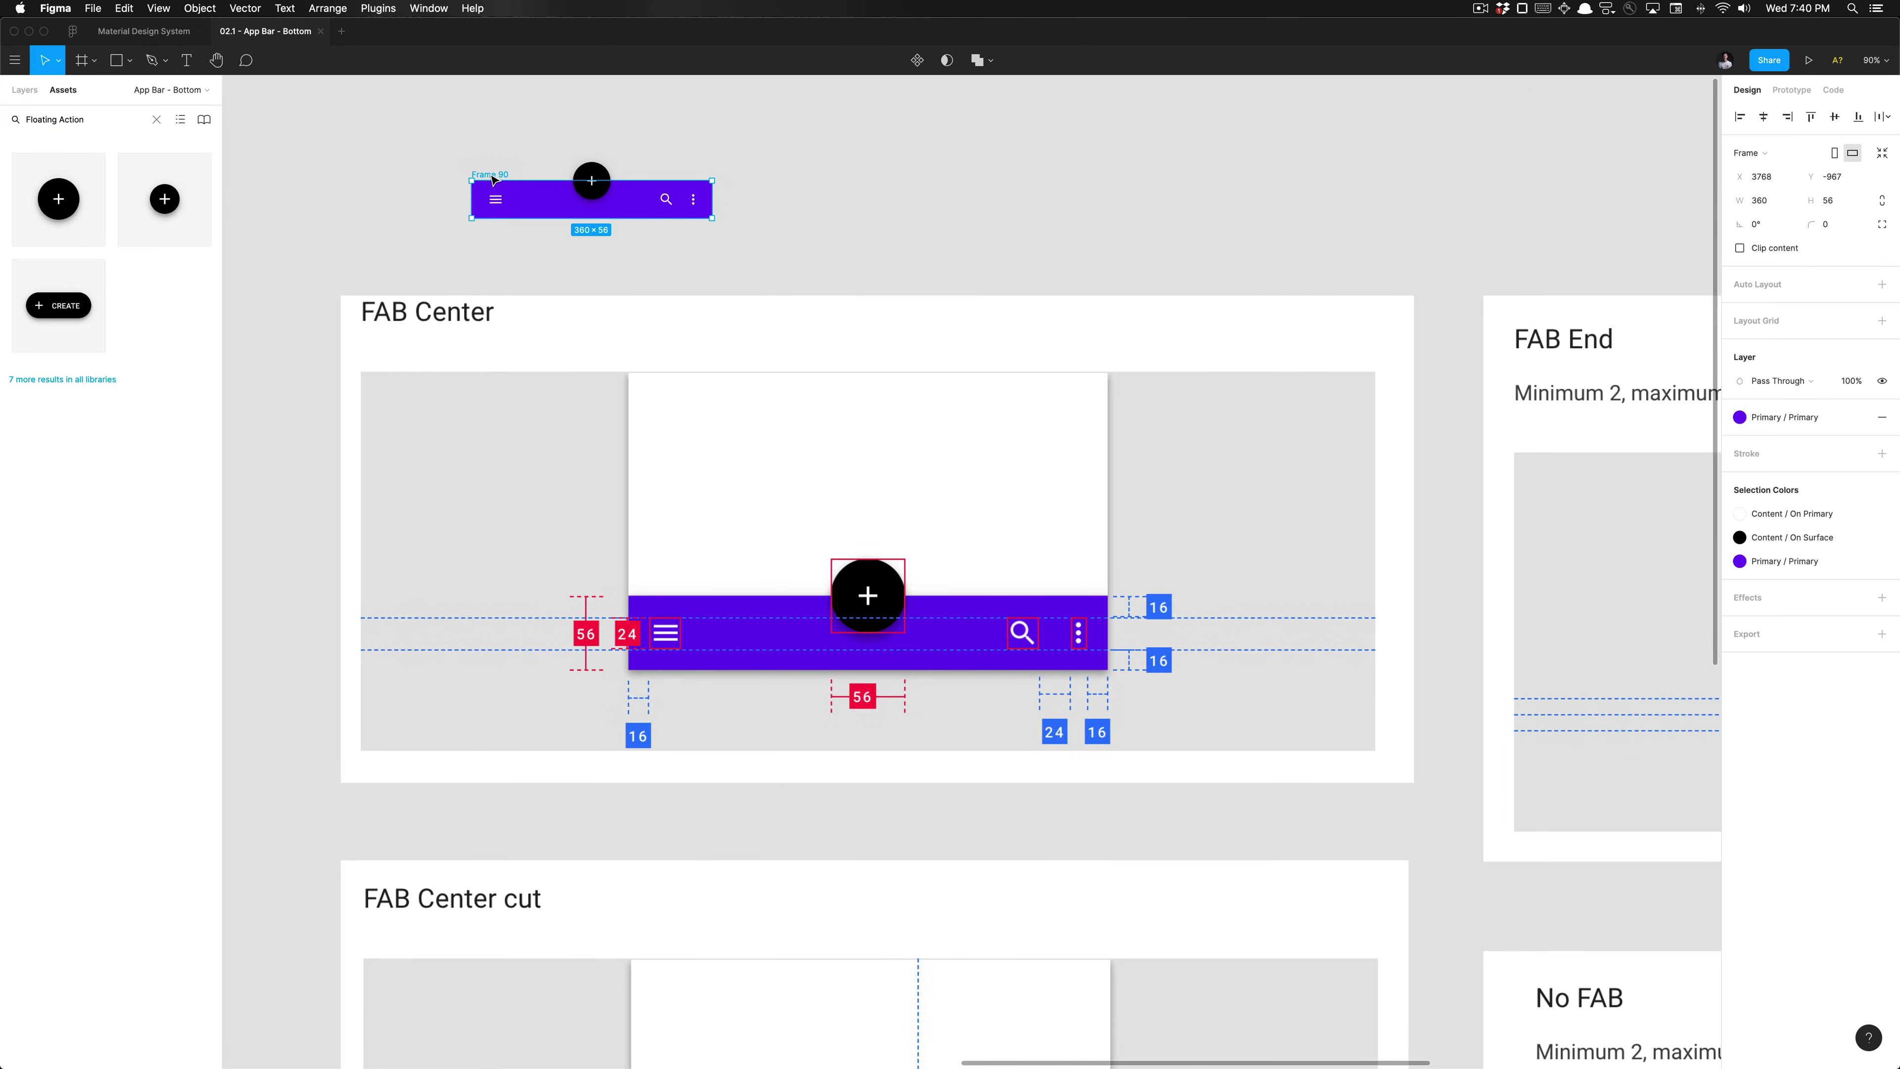
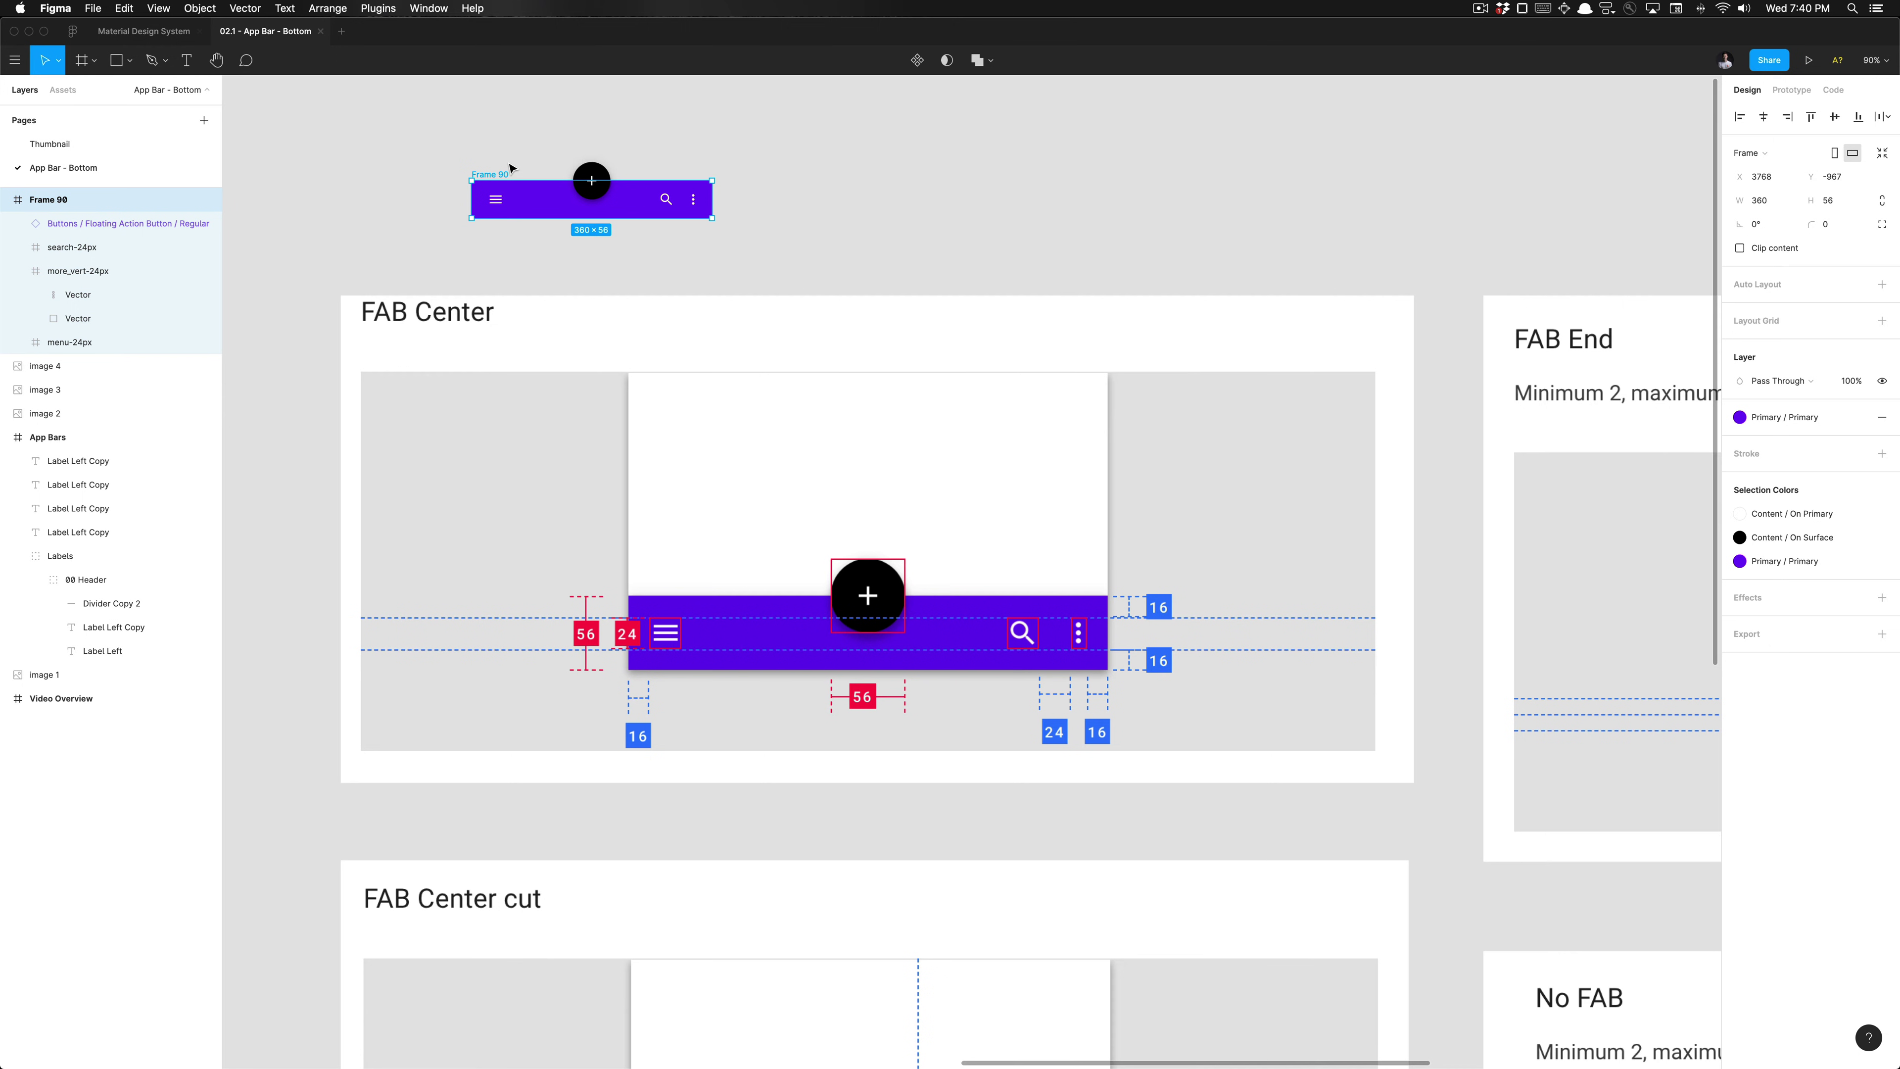
key("super+shift+h")
key("super+shift+h")
key("super+shift+h")
key("super+shift+h")
key("super+z")
key("super+shift+z")
scroll(556, 160, "up", 3)
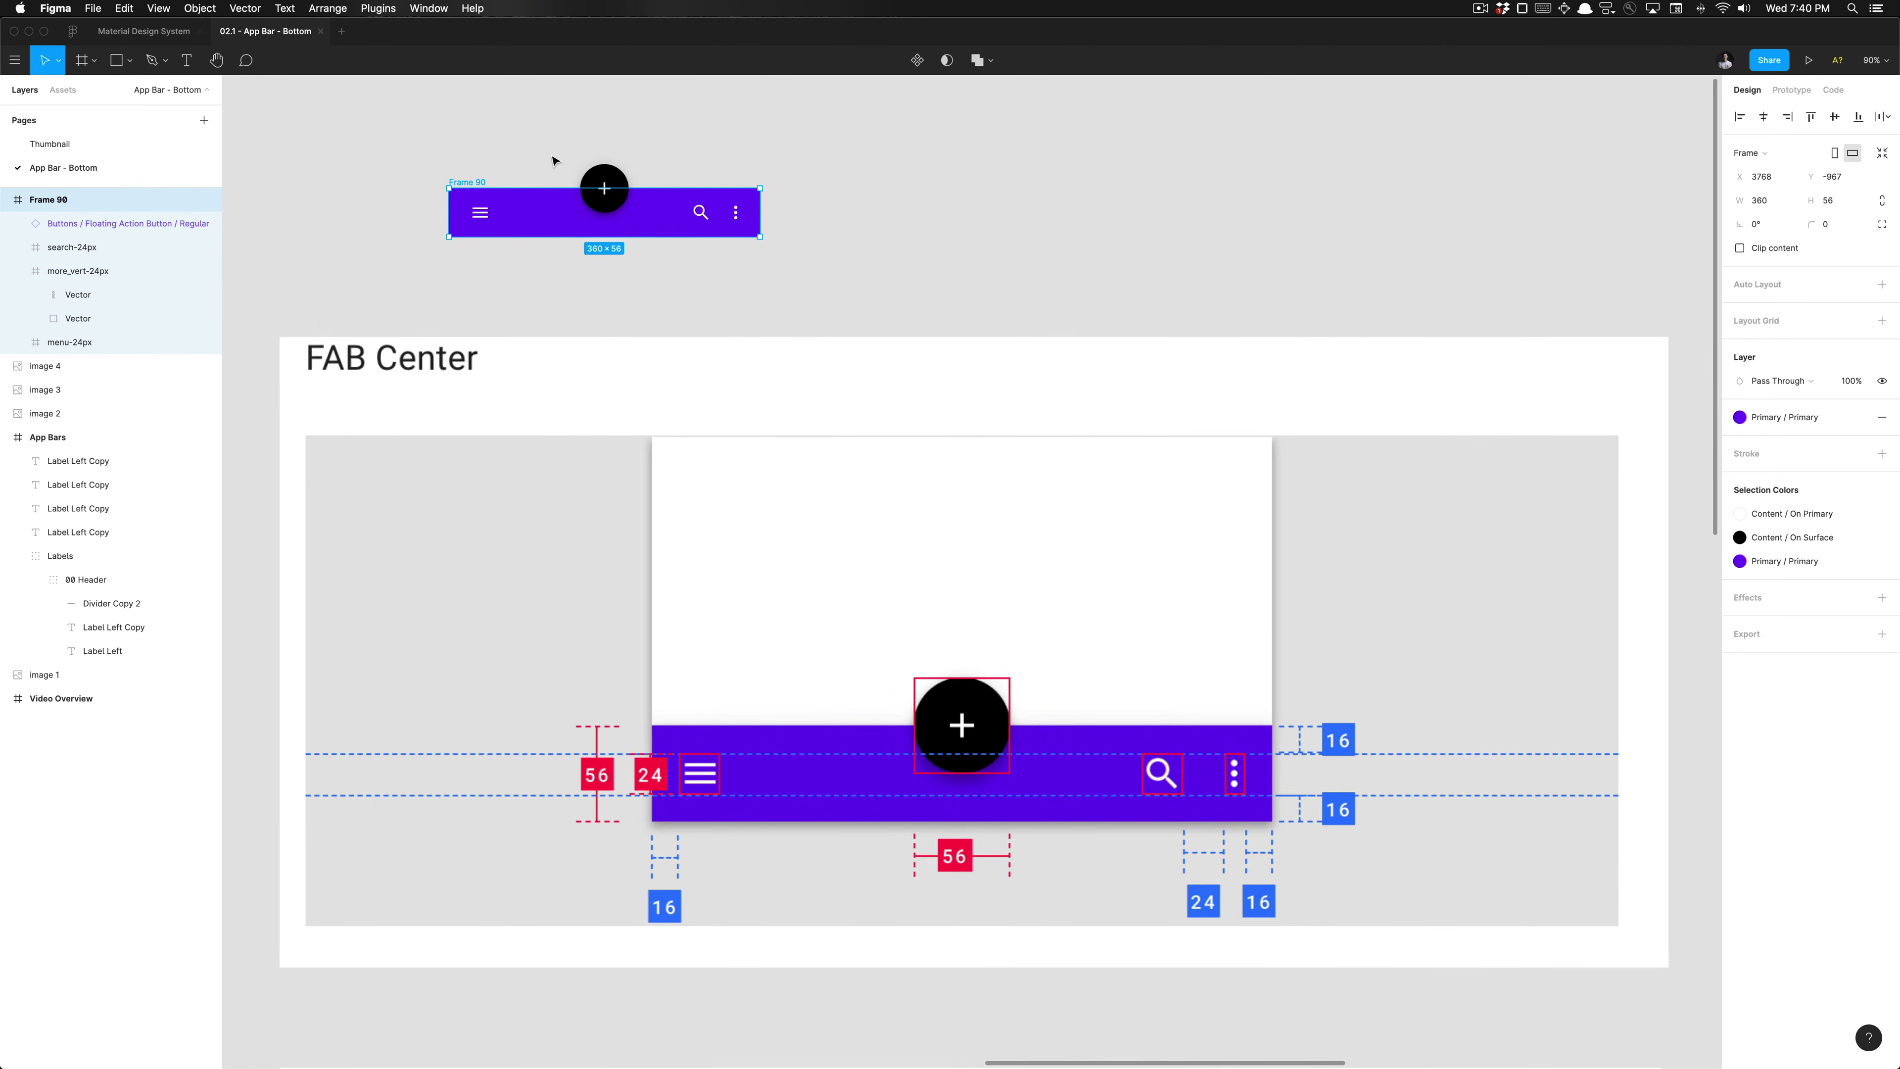
scroll(555, 160, "left", 1)
left_click(555, 160)
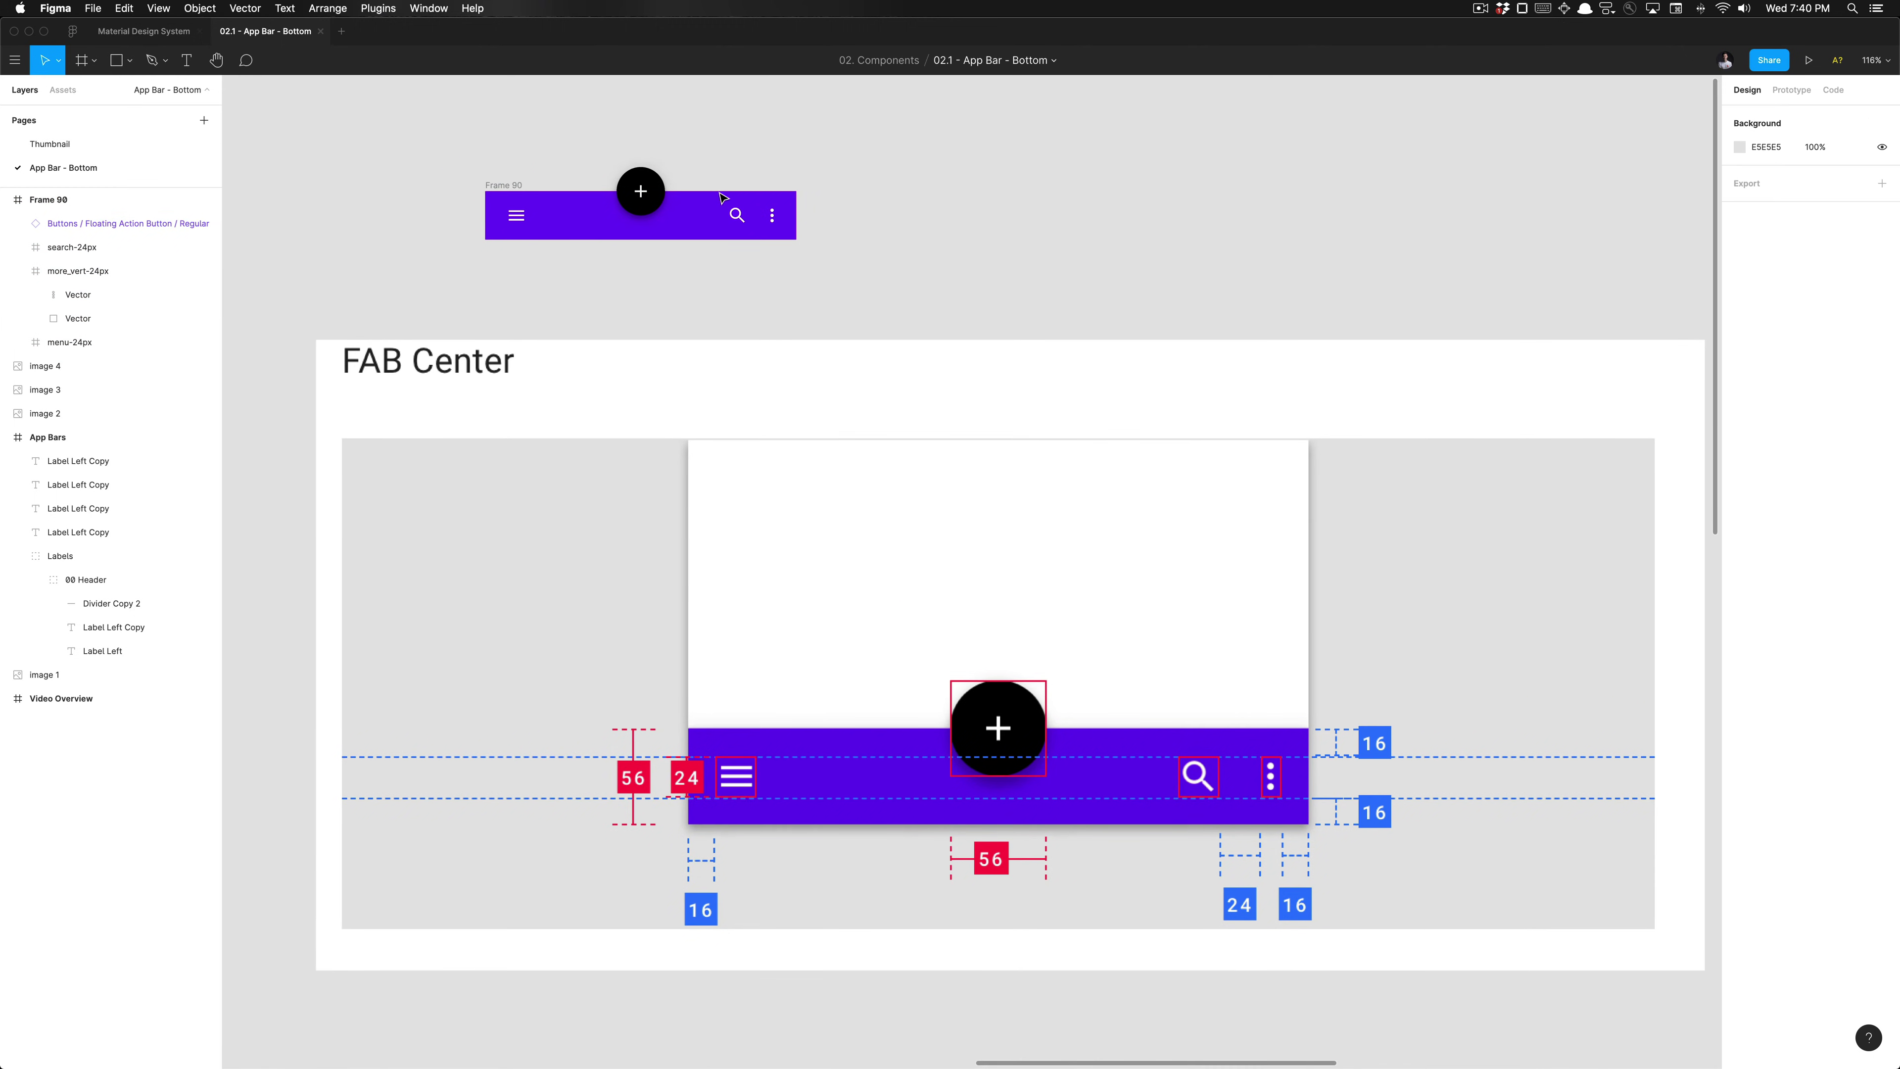
left_click(658, 187)
left_click(775, 138)
left_click_drag(450, 152, 886, 279)
left_click(886, 279)
left_click(634, 187)
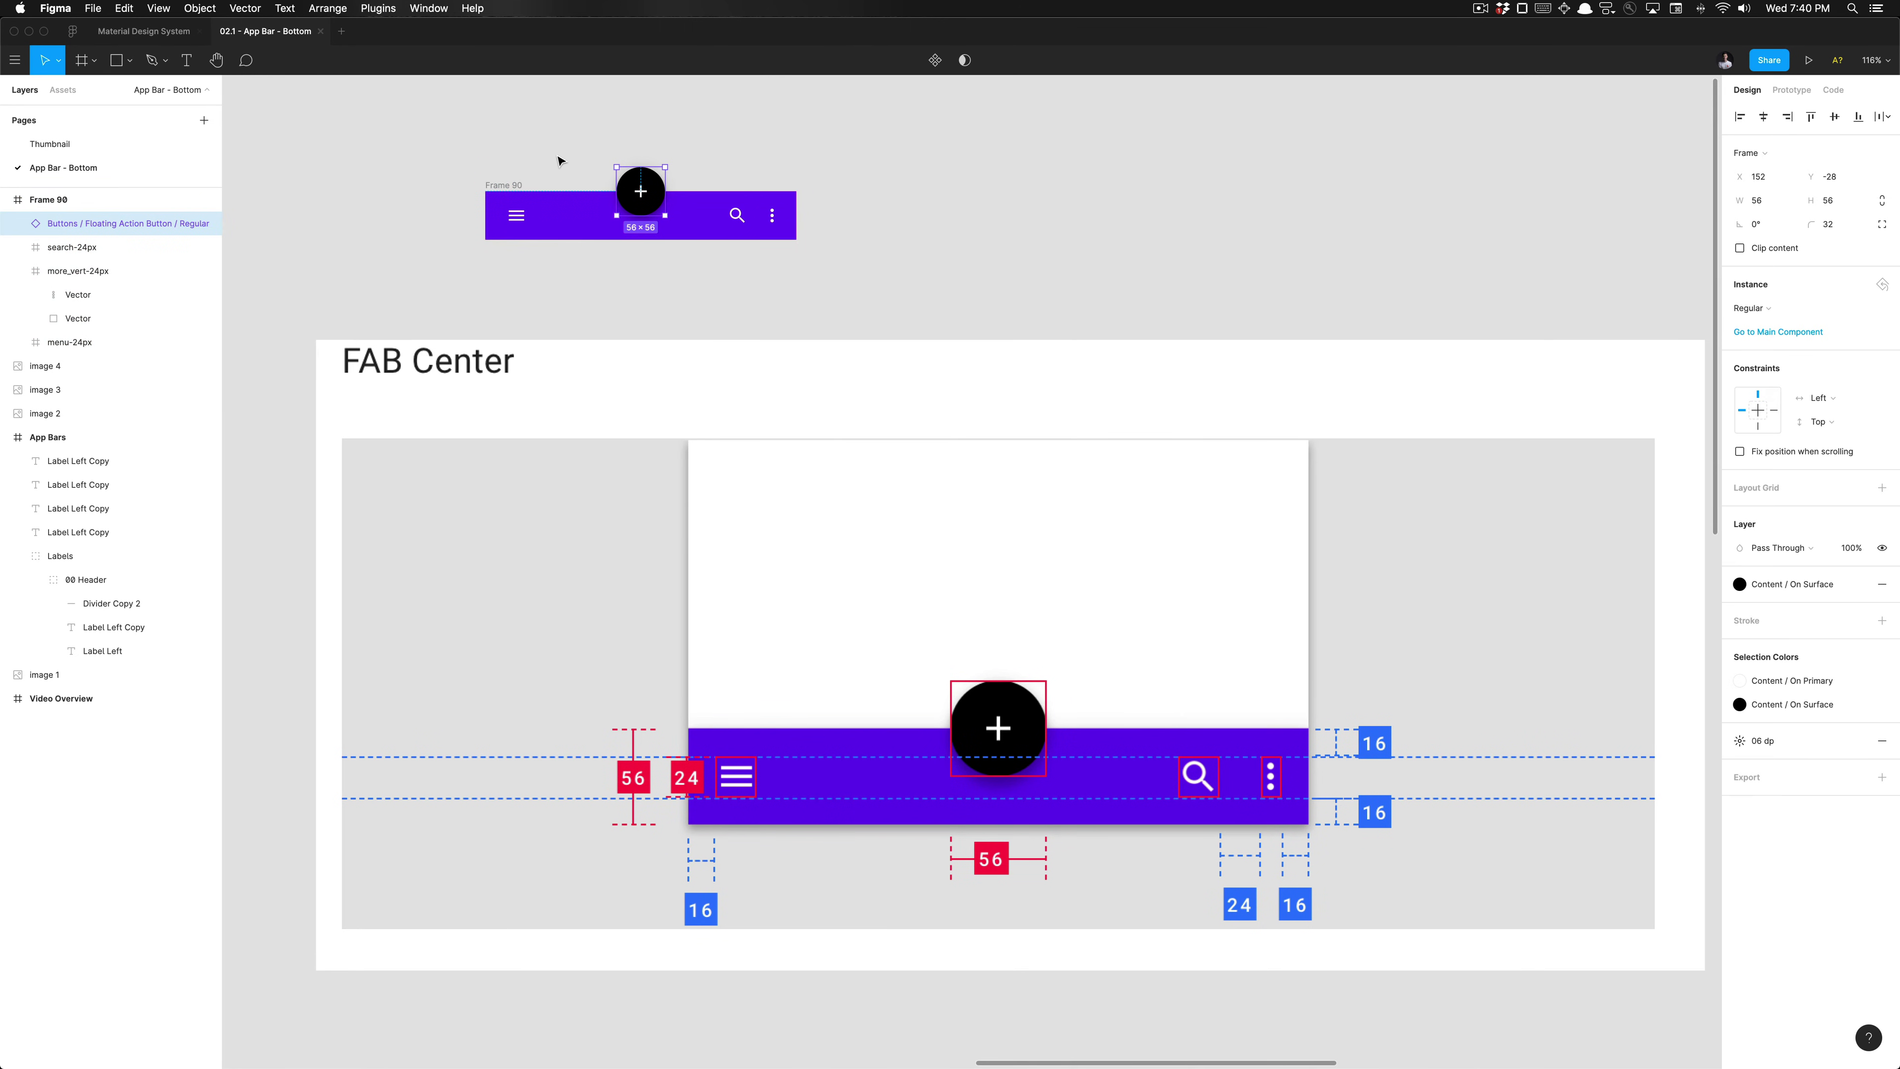
left_click(557, 161)
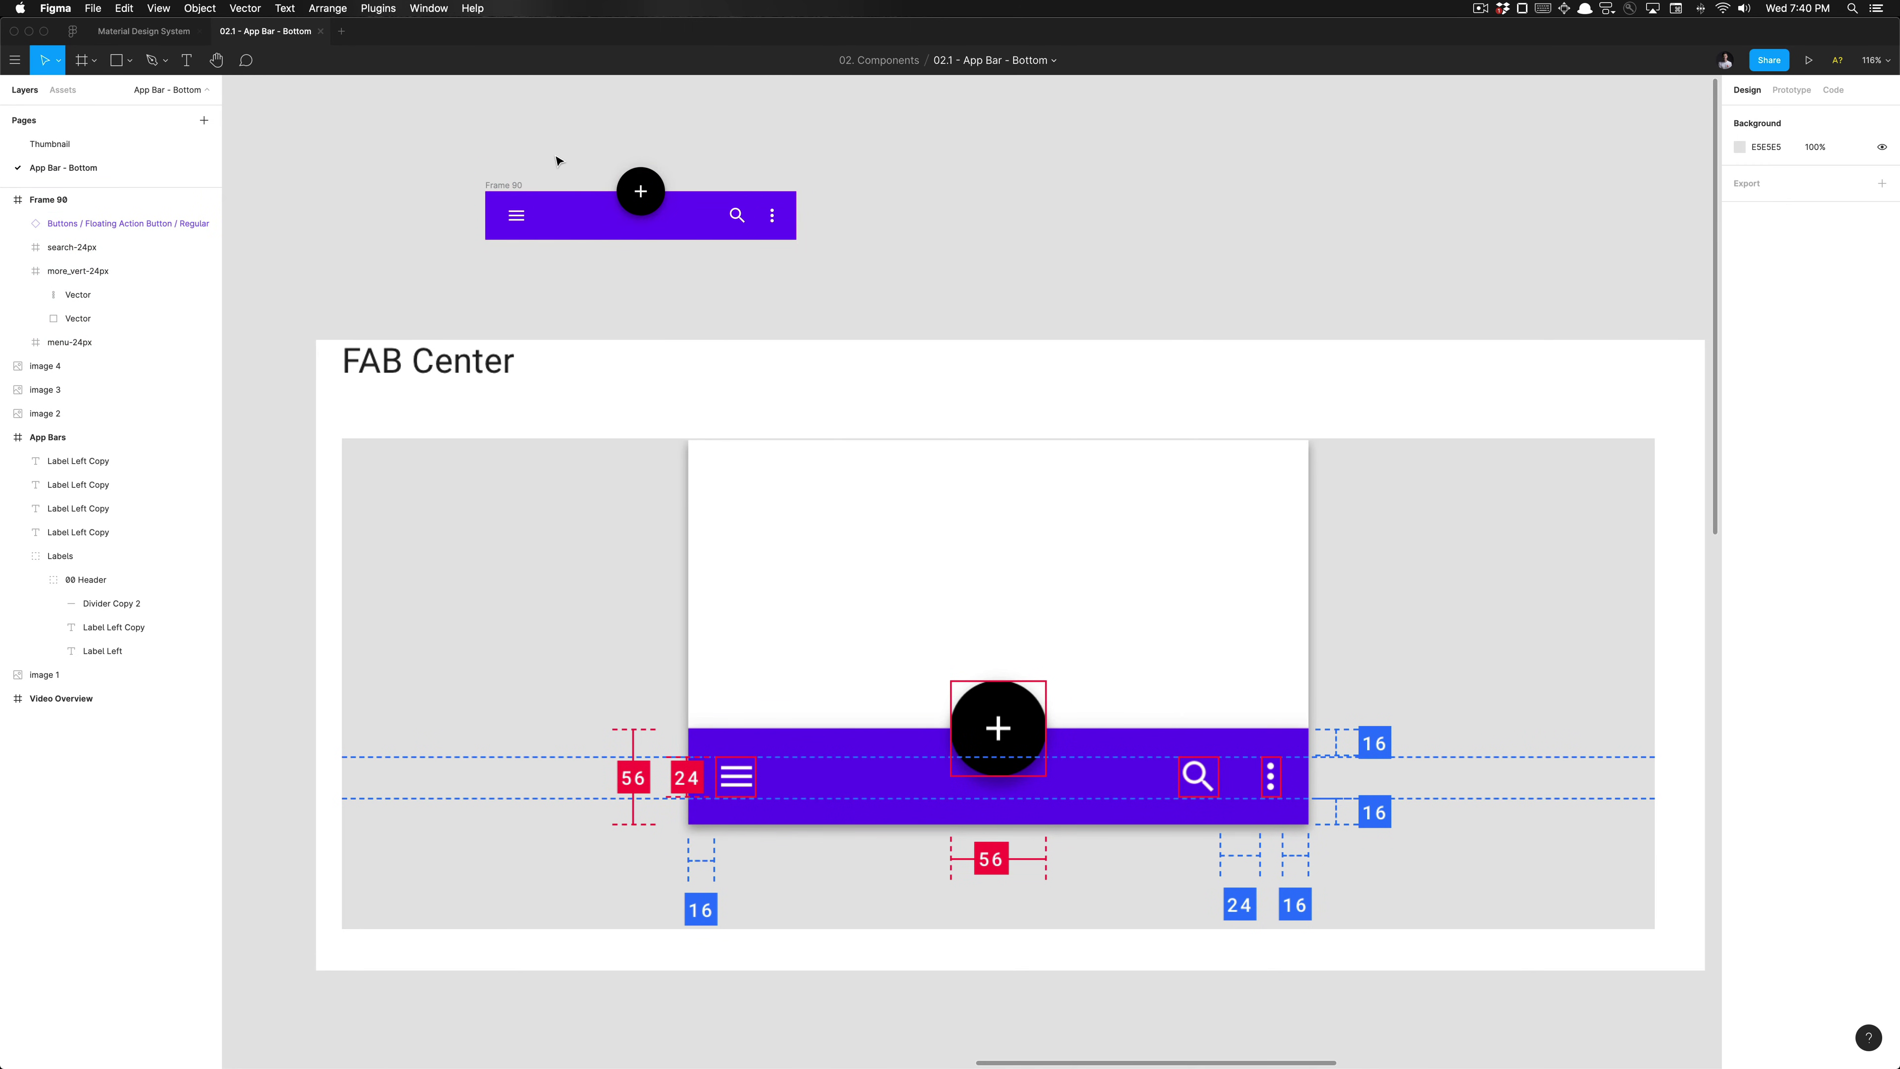
left_click(636, 187)
left_click(529, 173)
Step: Copy the search-24px, more_vert-24px and menu-24px icon frames from the bar, then clear the selection
left_click(93, 271)
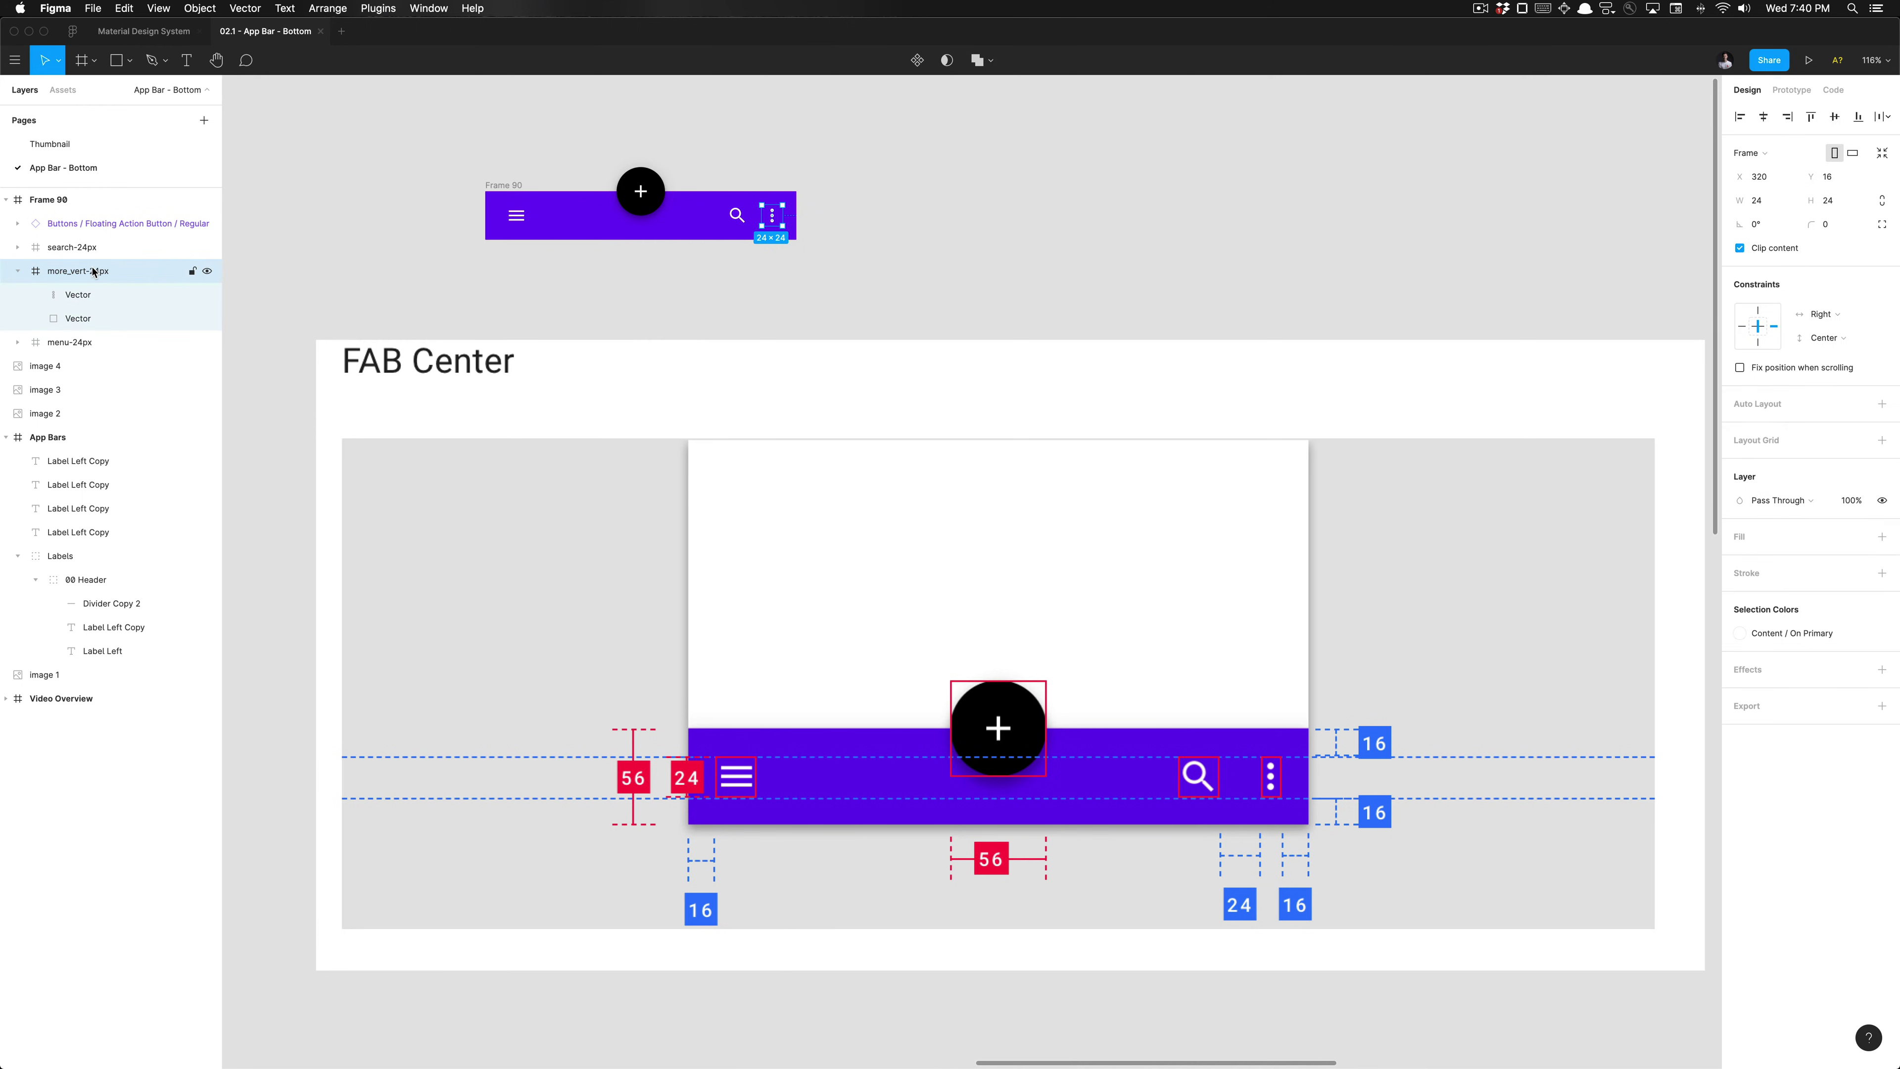
left_click(72, 246)
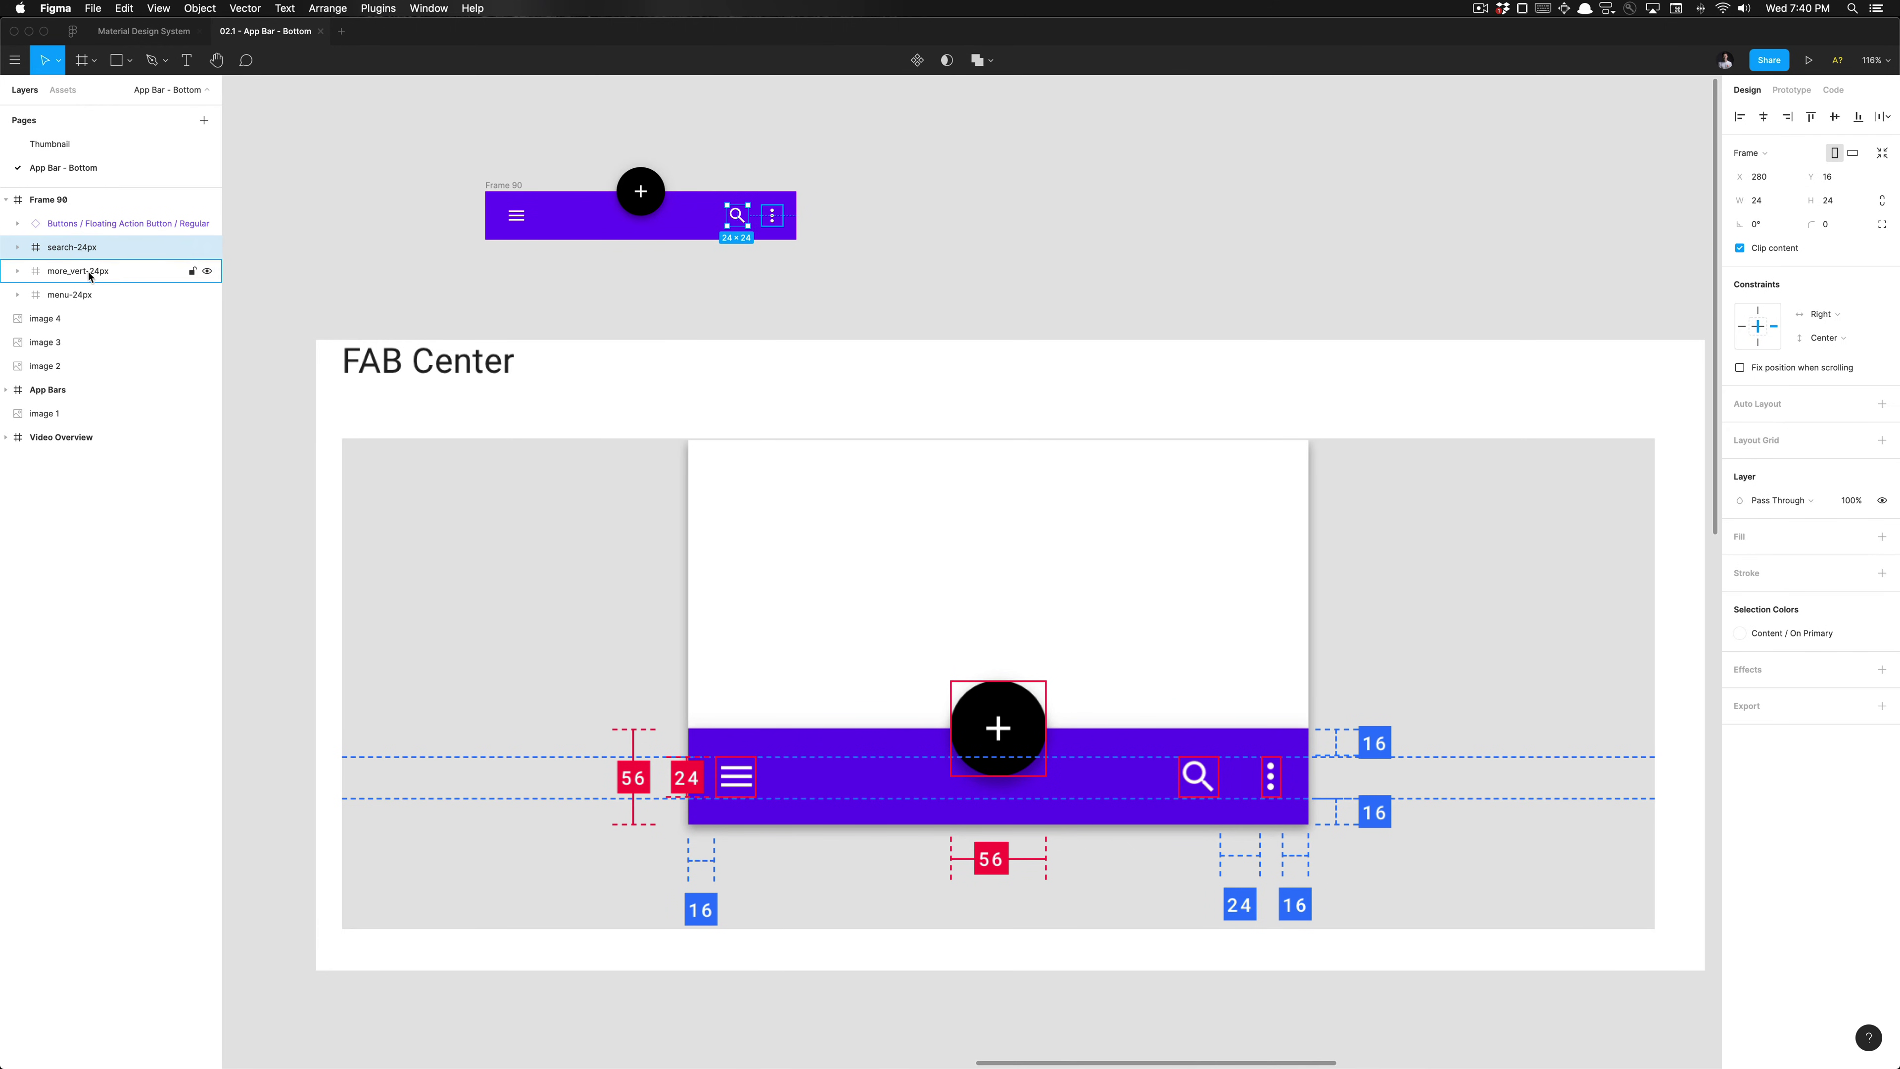
left_click(94, 295, "shift")
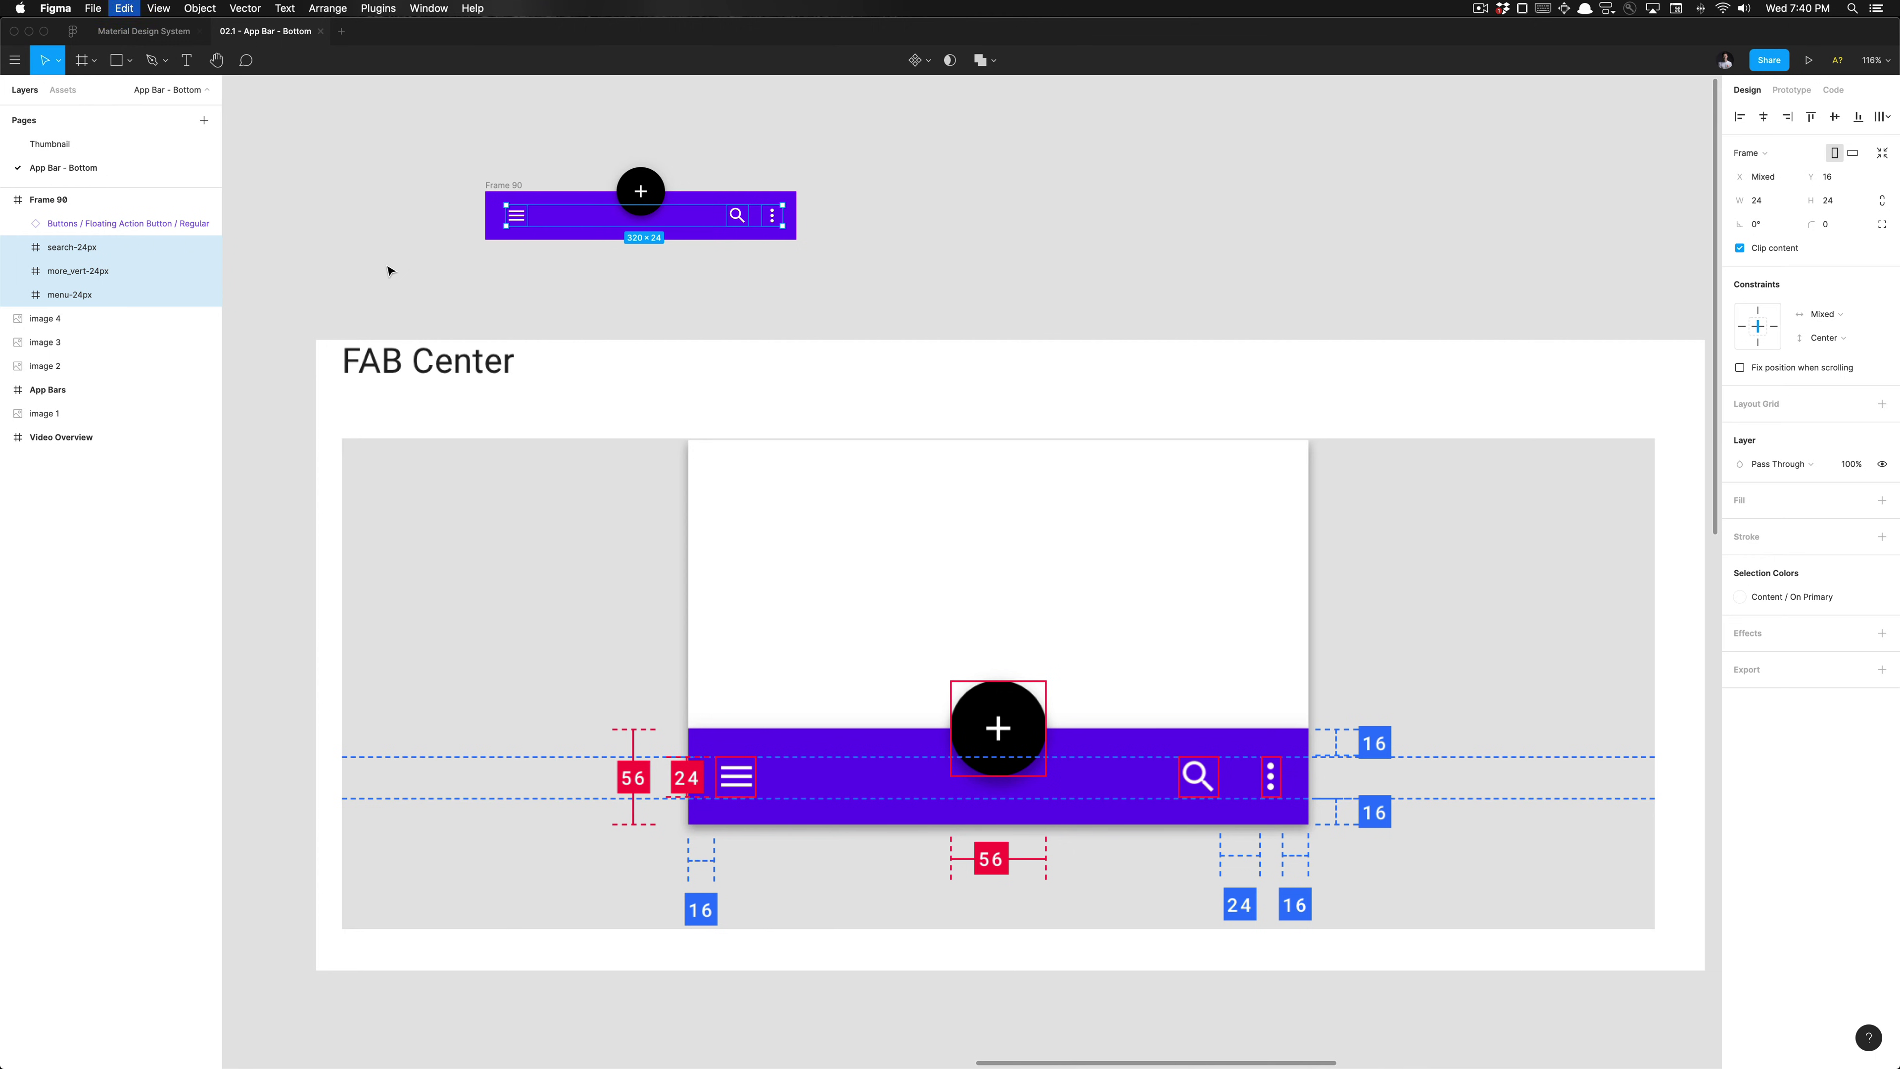
left_click(389, 268)
Step: Switch to the Material Design System file, paste the three icons into the Icons frame, and move them below the Action icons
left_click(173, 33)
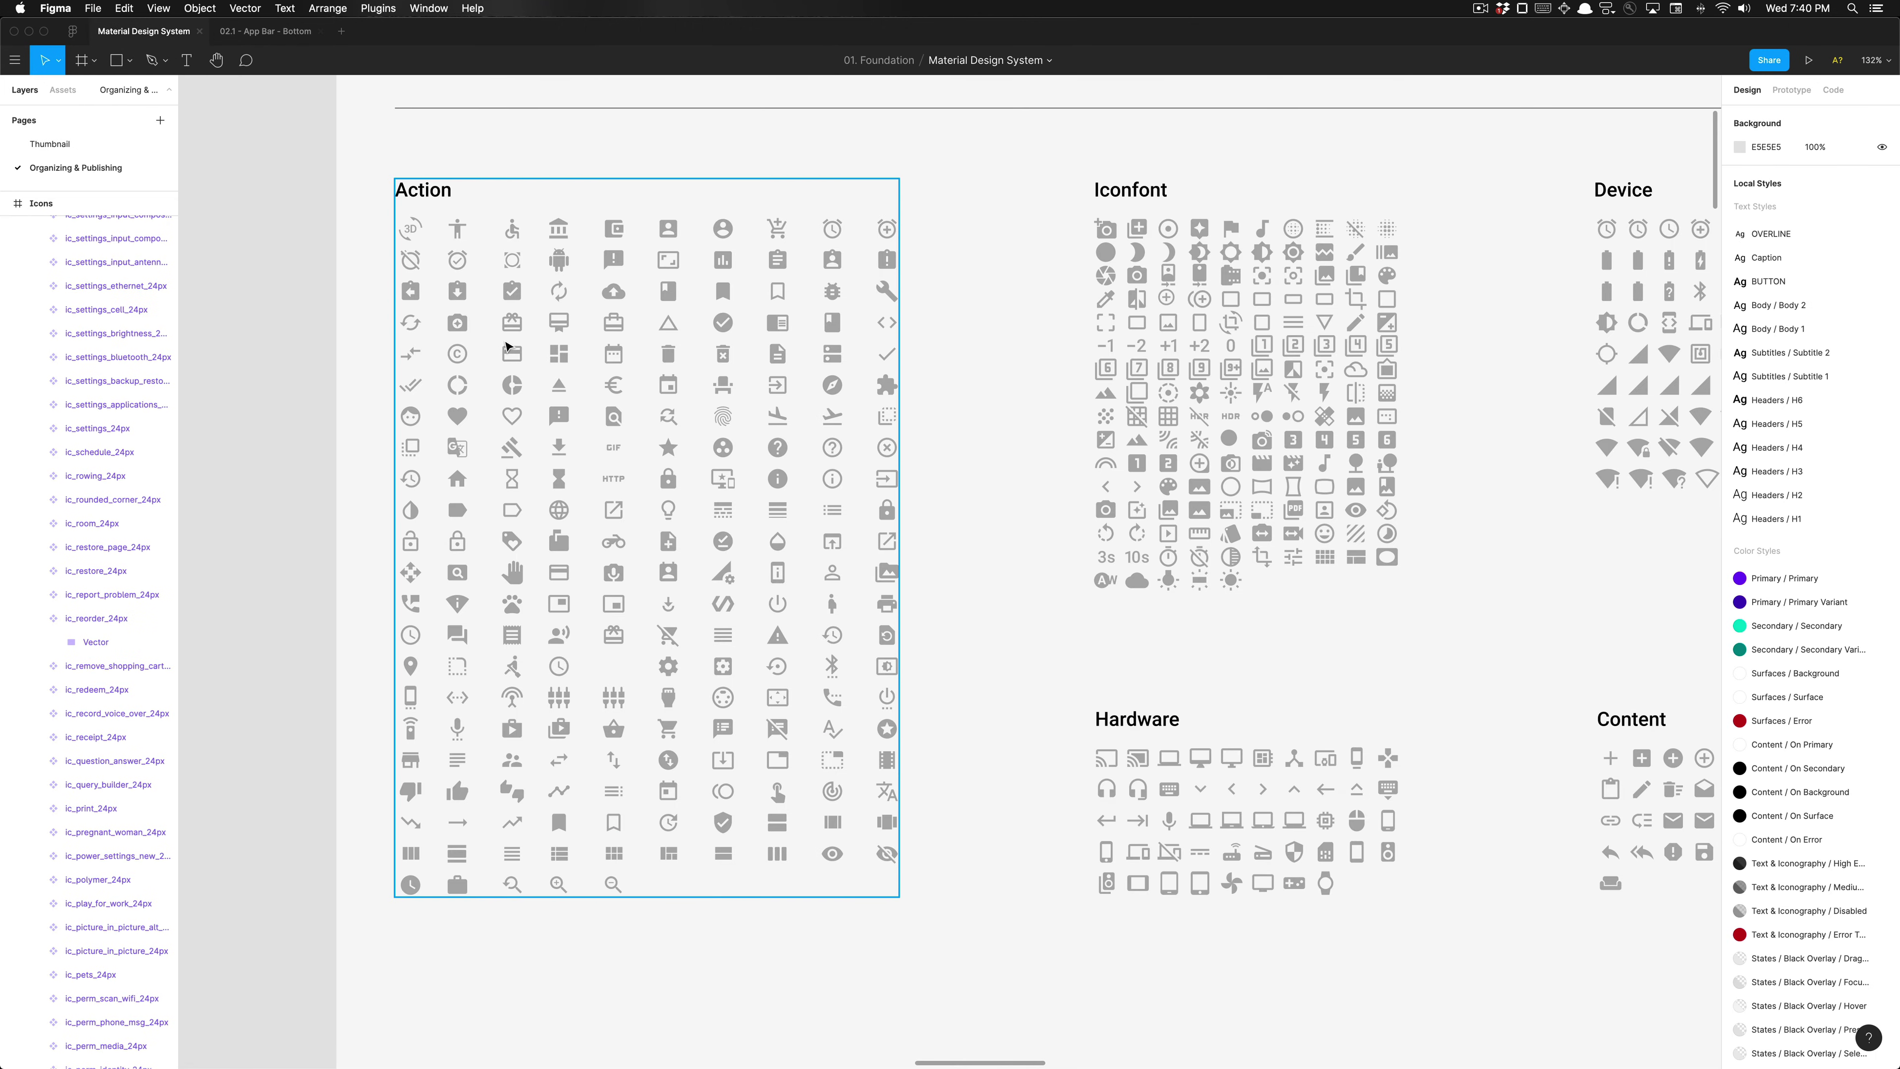
scroll(509, 342, "down", 5)
scroll(611, 775, "up", 3)
scroll(608, 776, "down", 3)
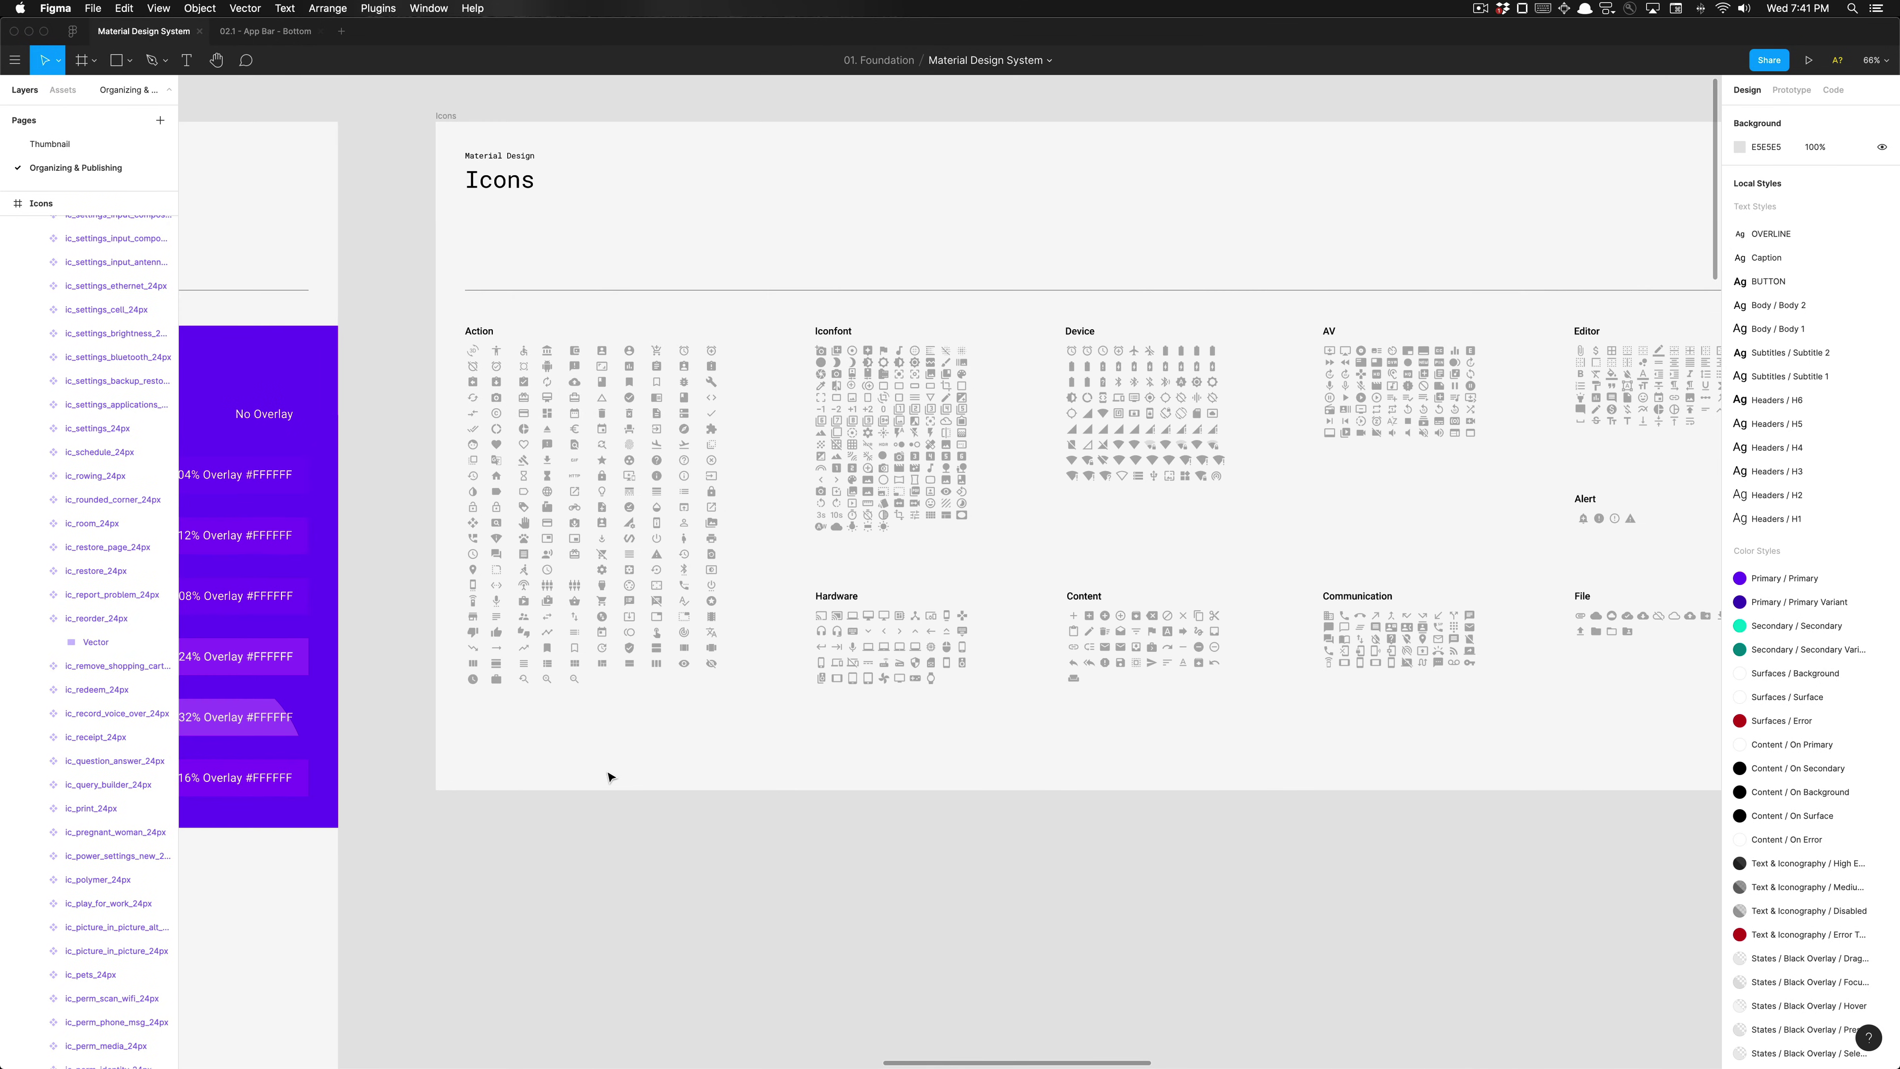
left_click(446, 118)
key("super+v")
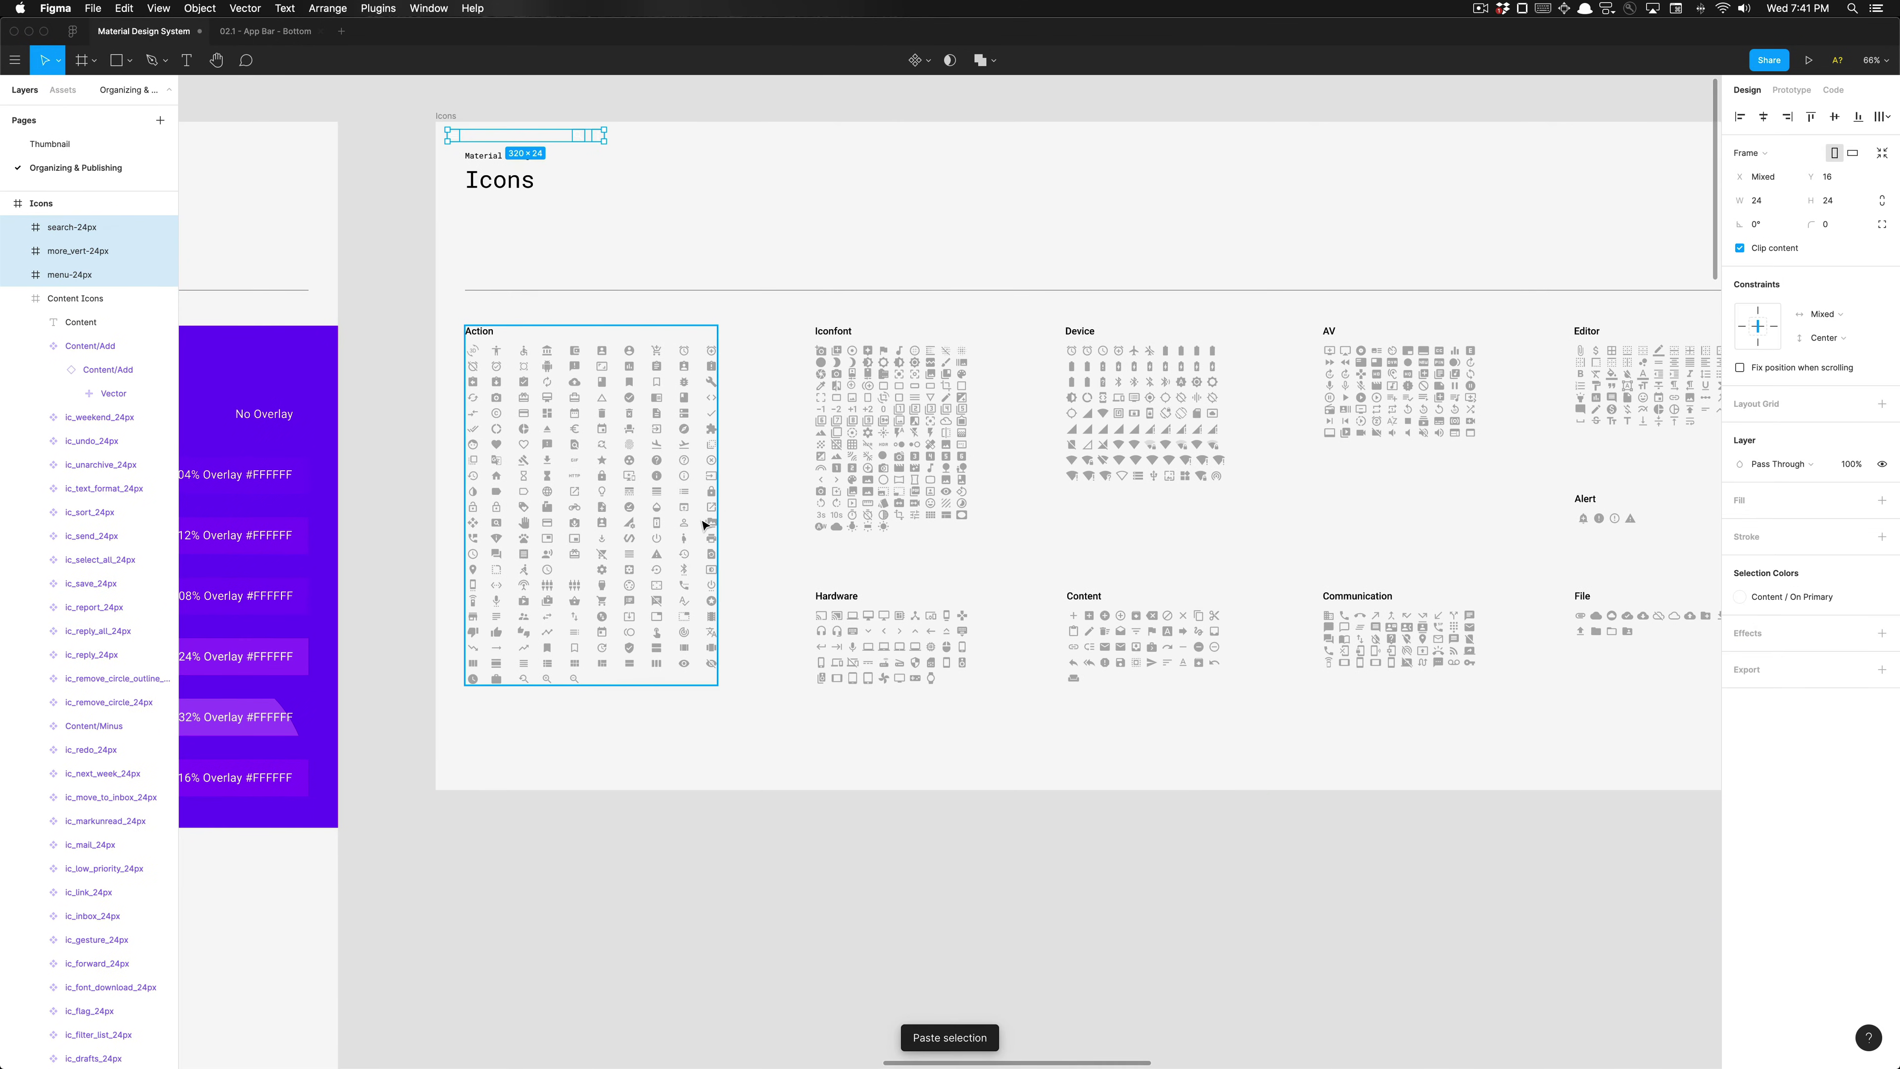
left_click_drag(681, 663, 649, 747)
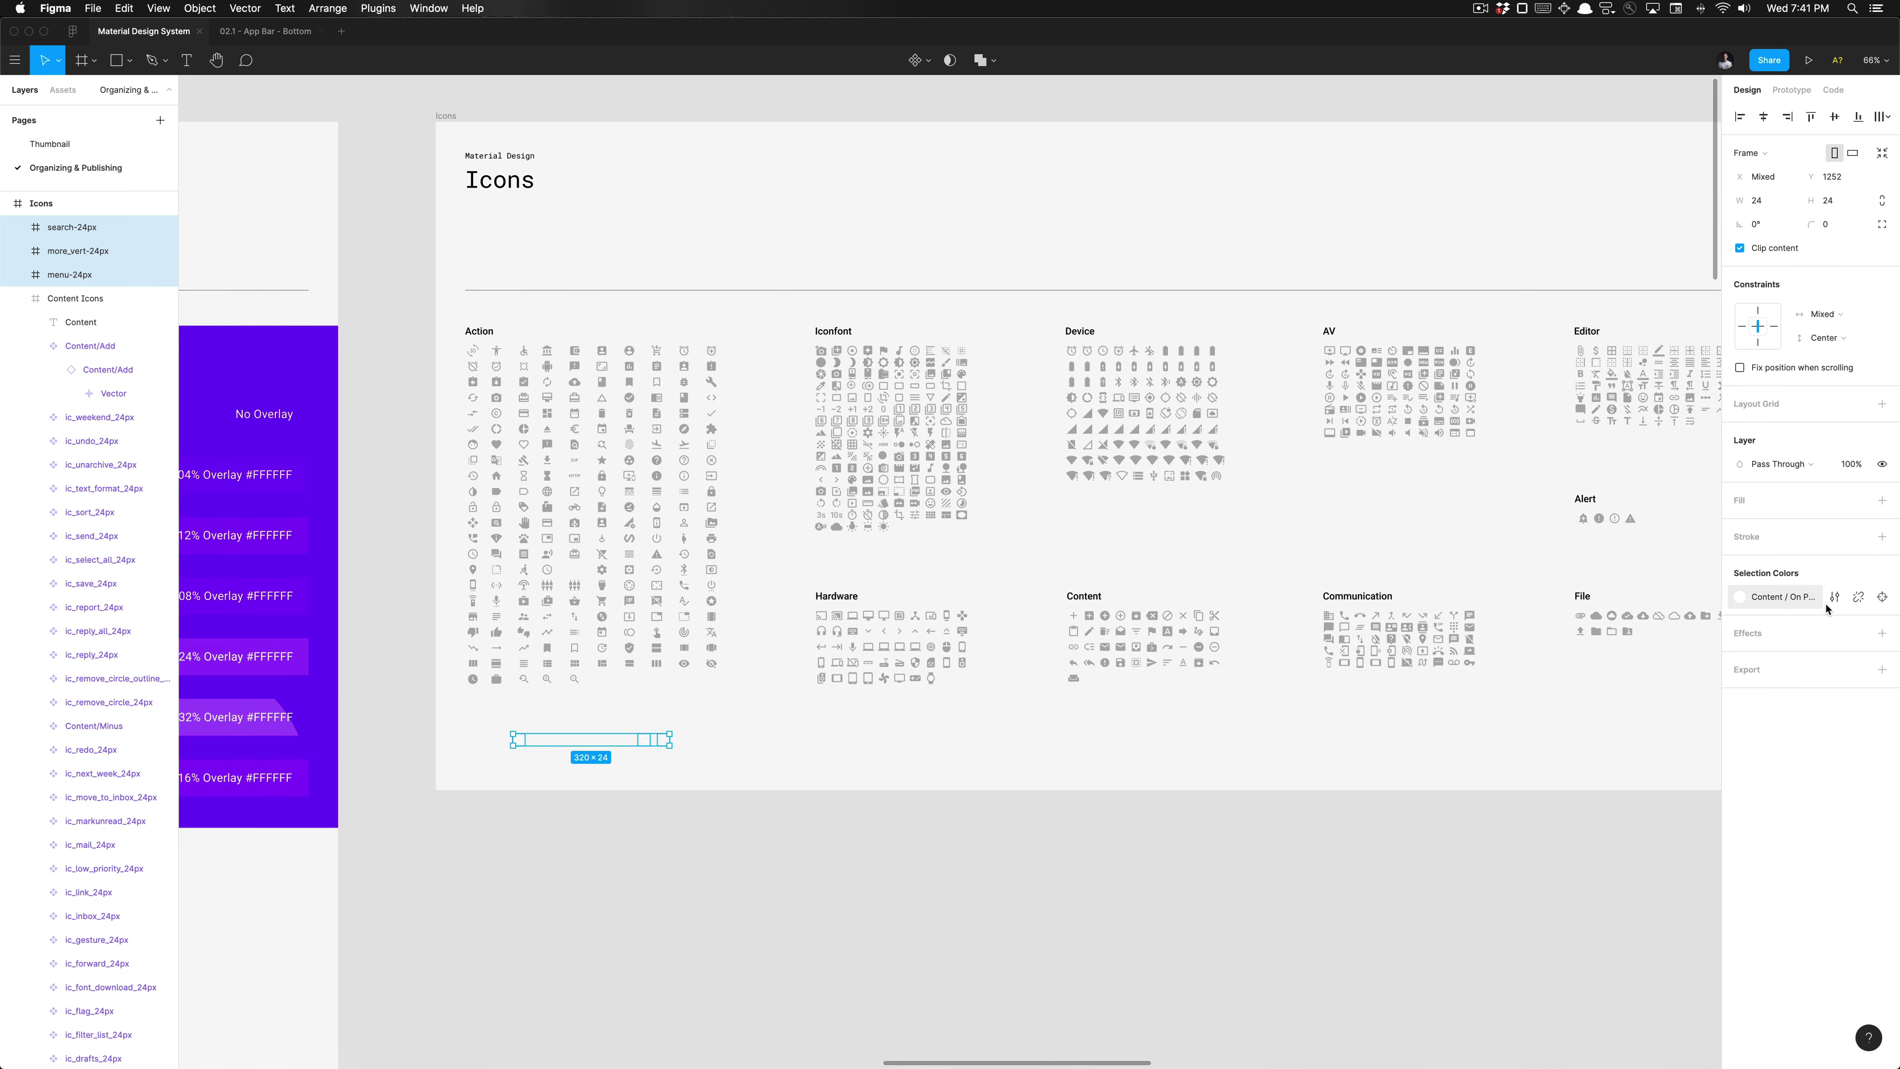
Step: Open the color style choices for the pasted icons' Content / On Primary color
scroll(626, 675, "up", 3)
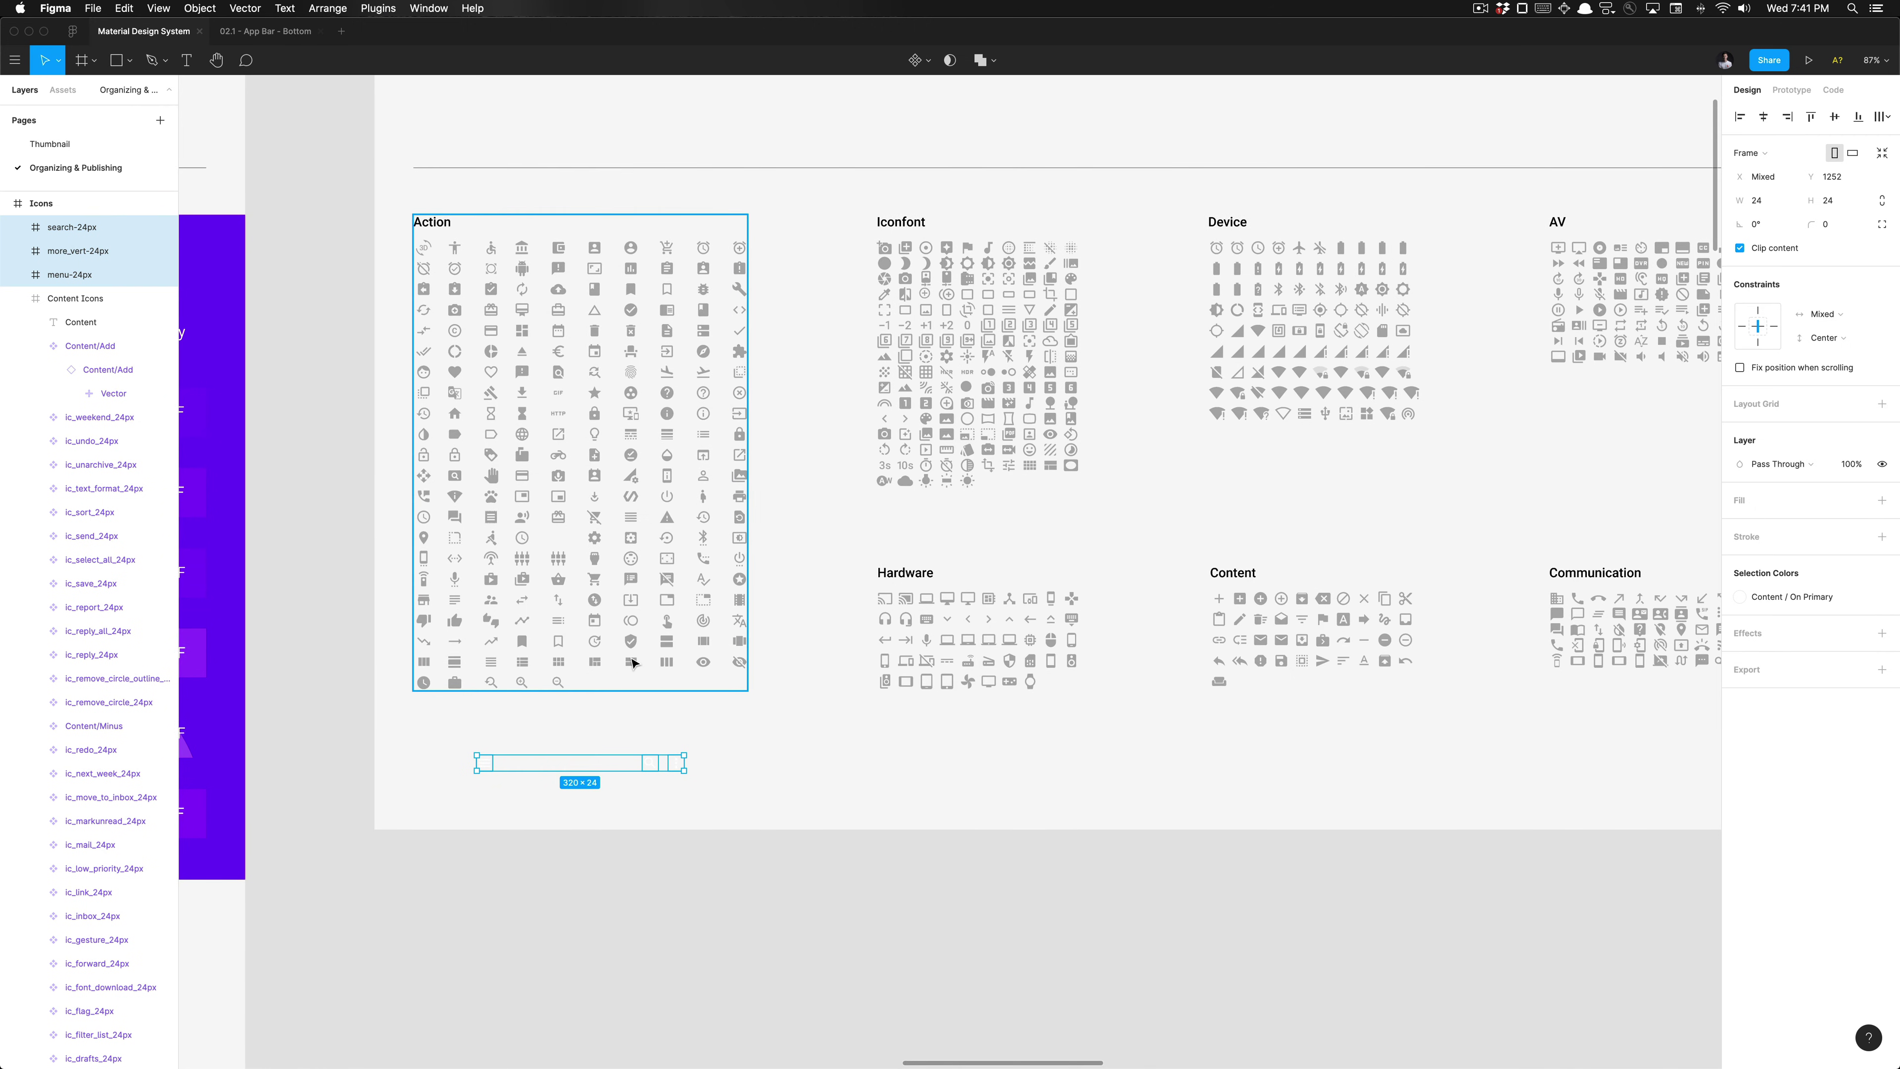
left_click(631, 661, "super")
key("super+z")
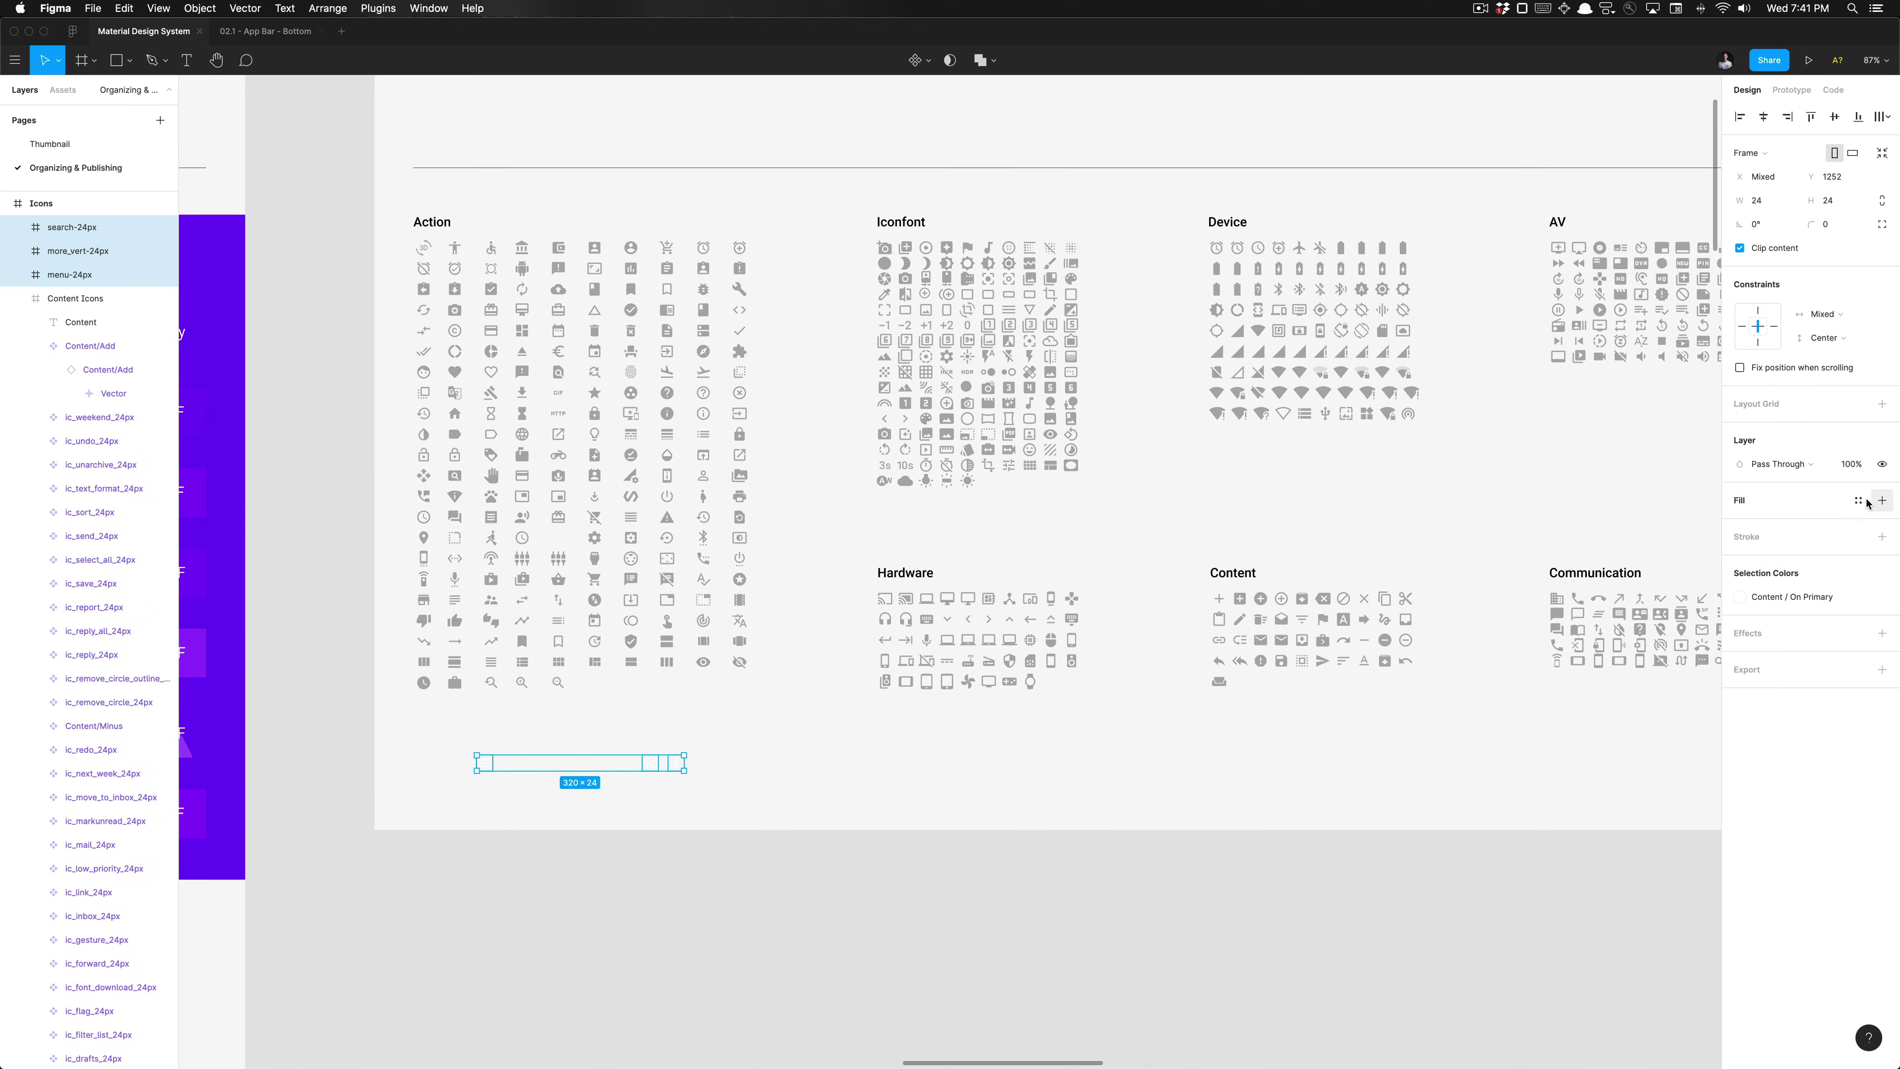
left_click(1823, 598)
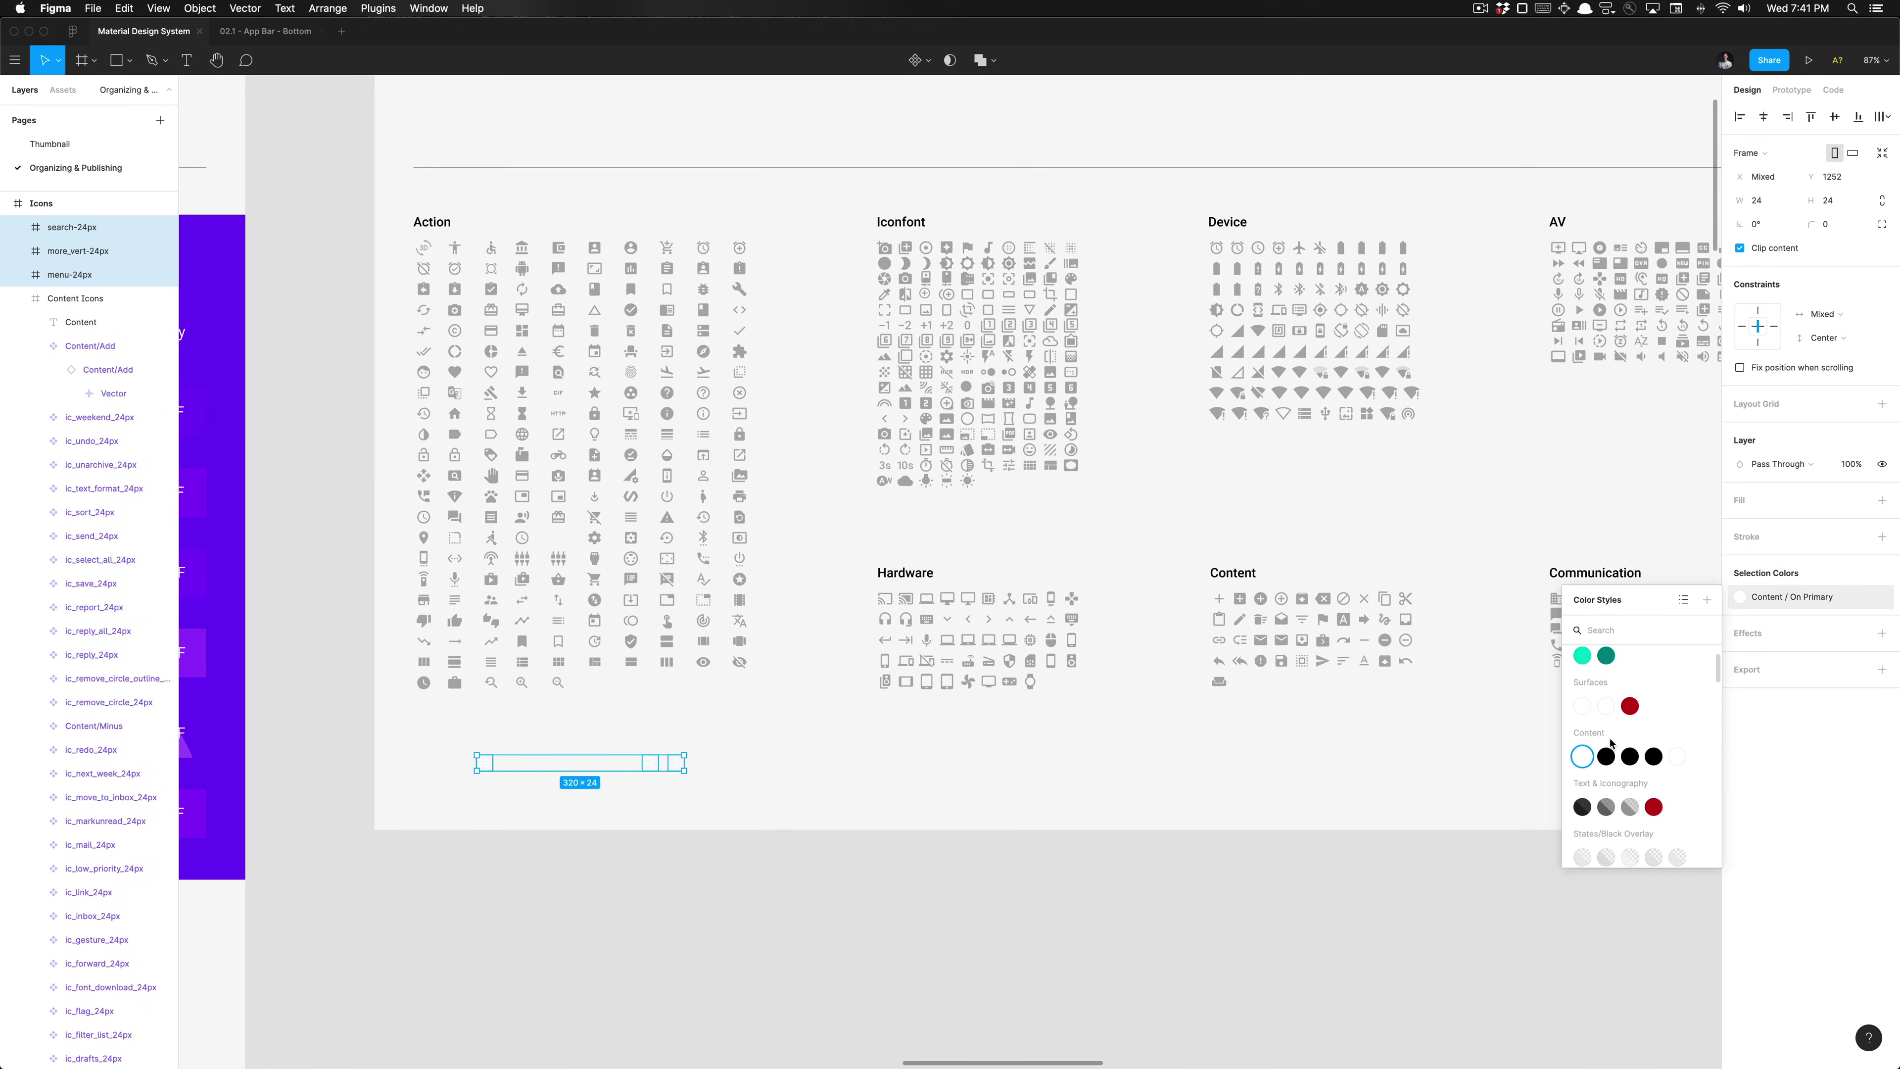
type("grey ")
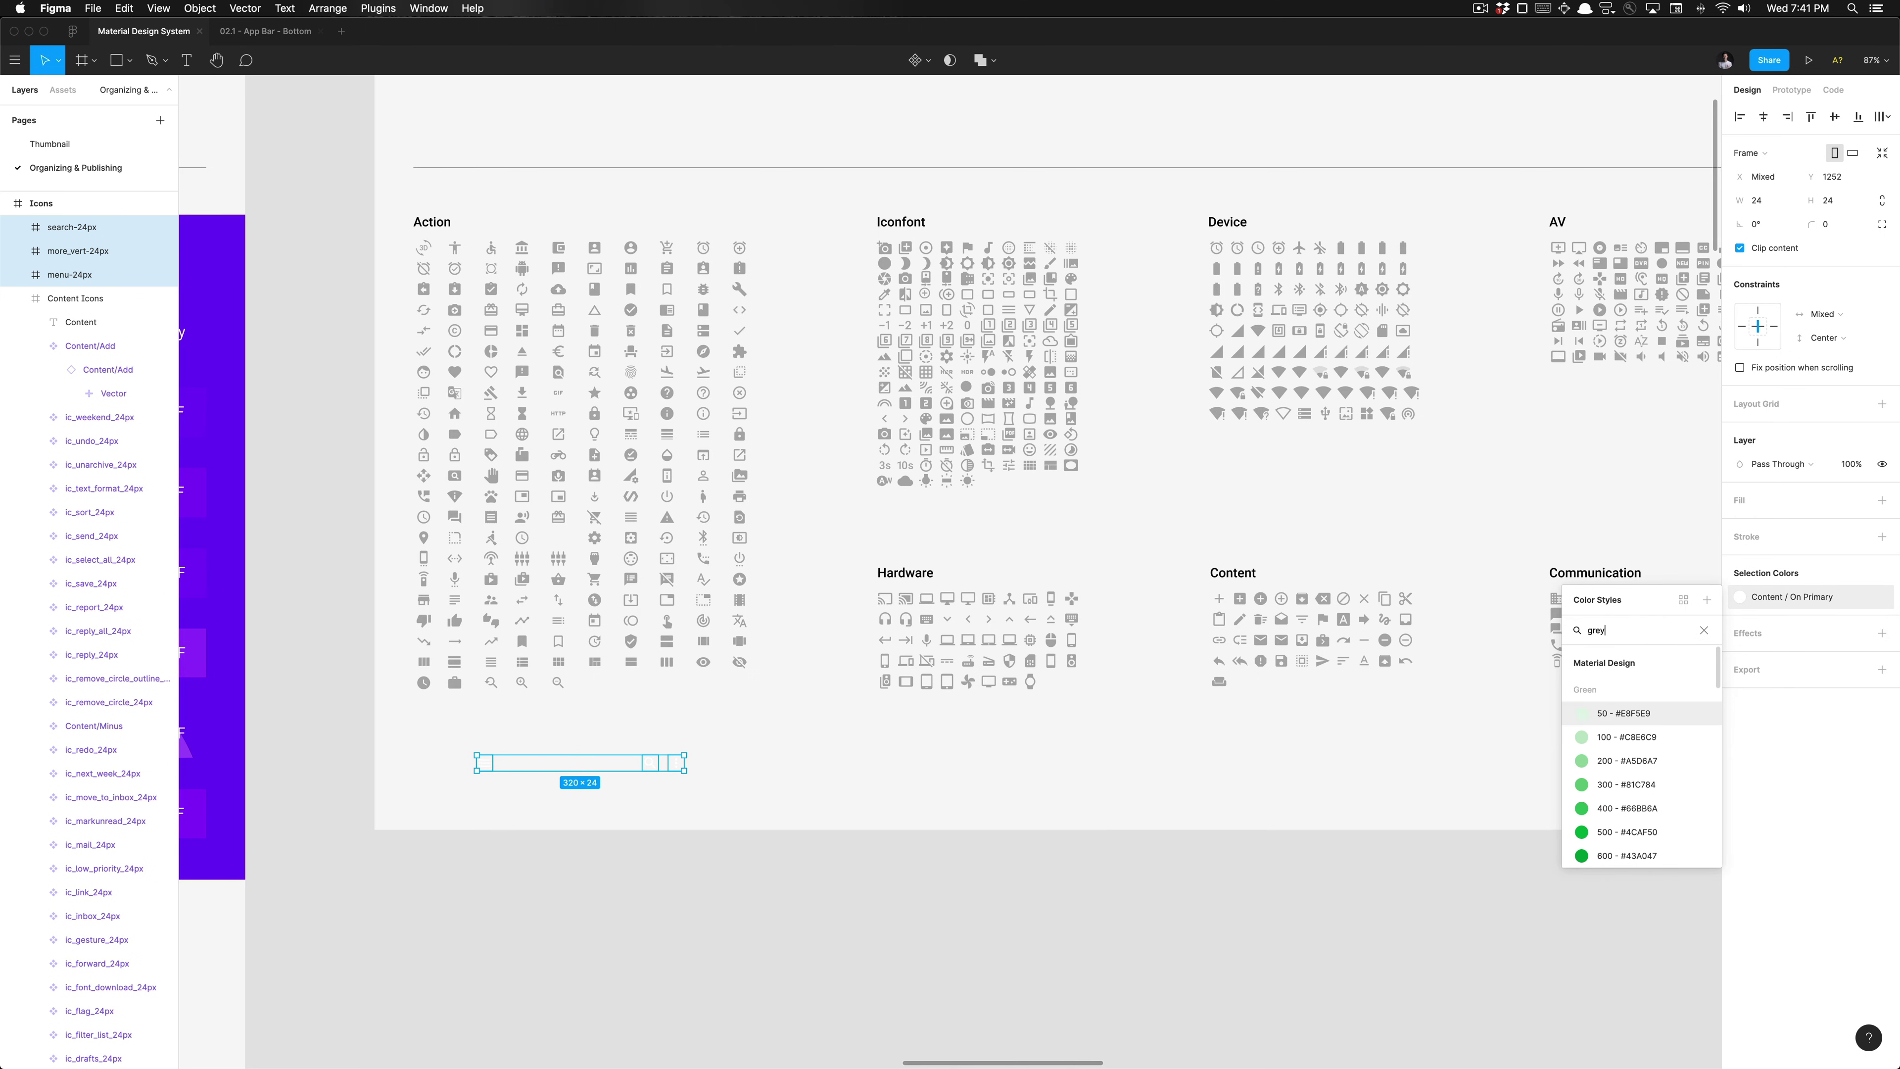
type("1")
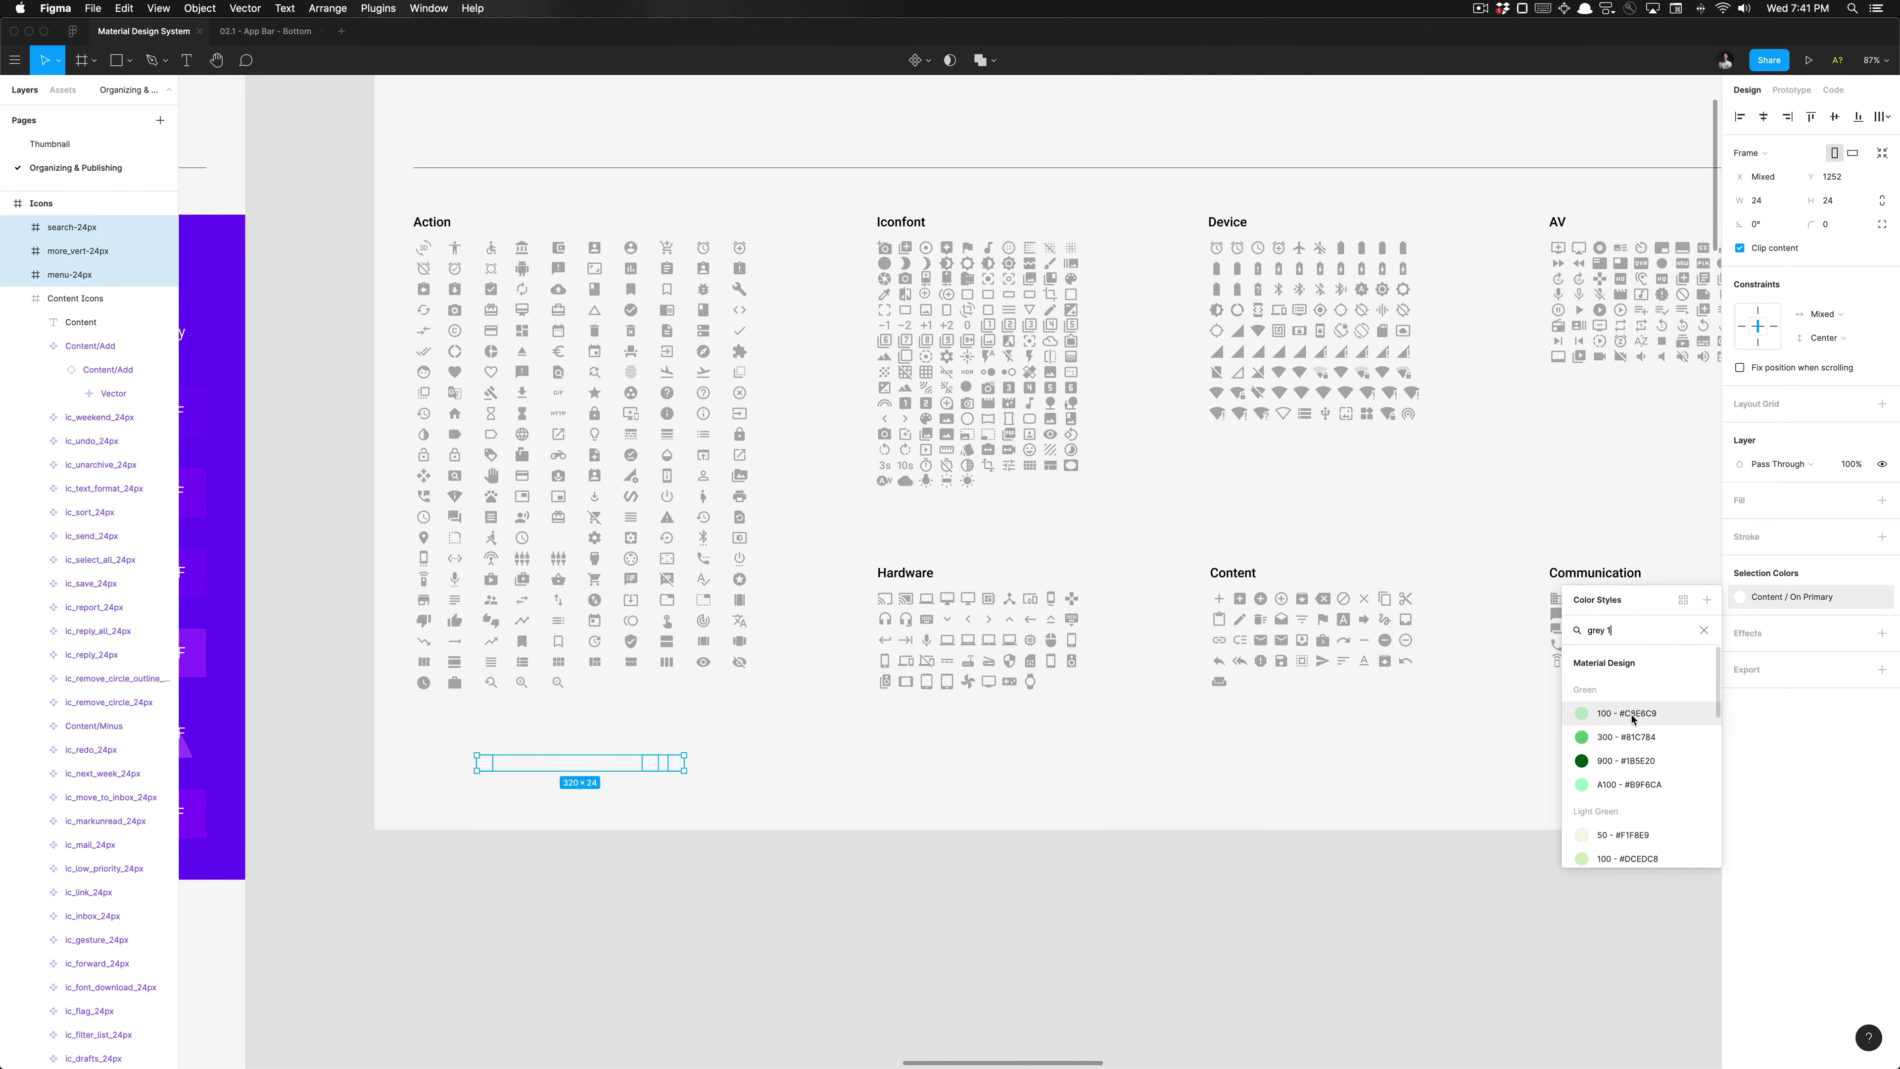
scroll(1634, 724, "down", 2)
scroll(1634, 724, "up", 2)
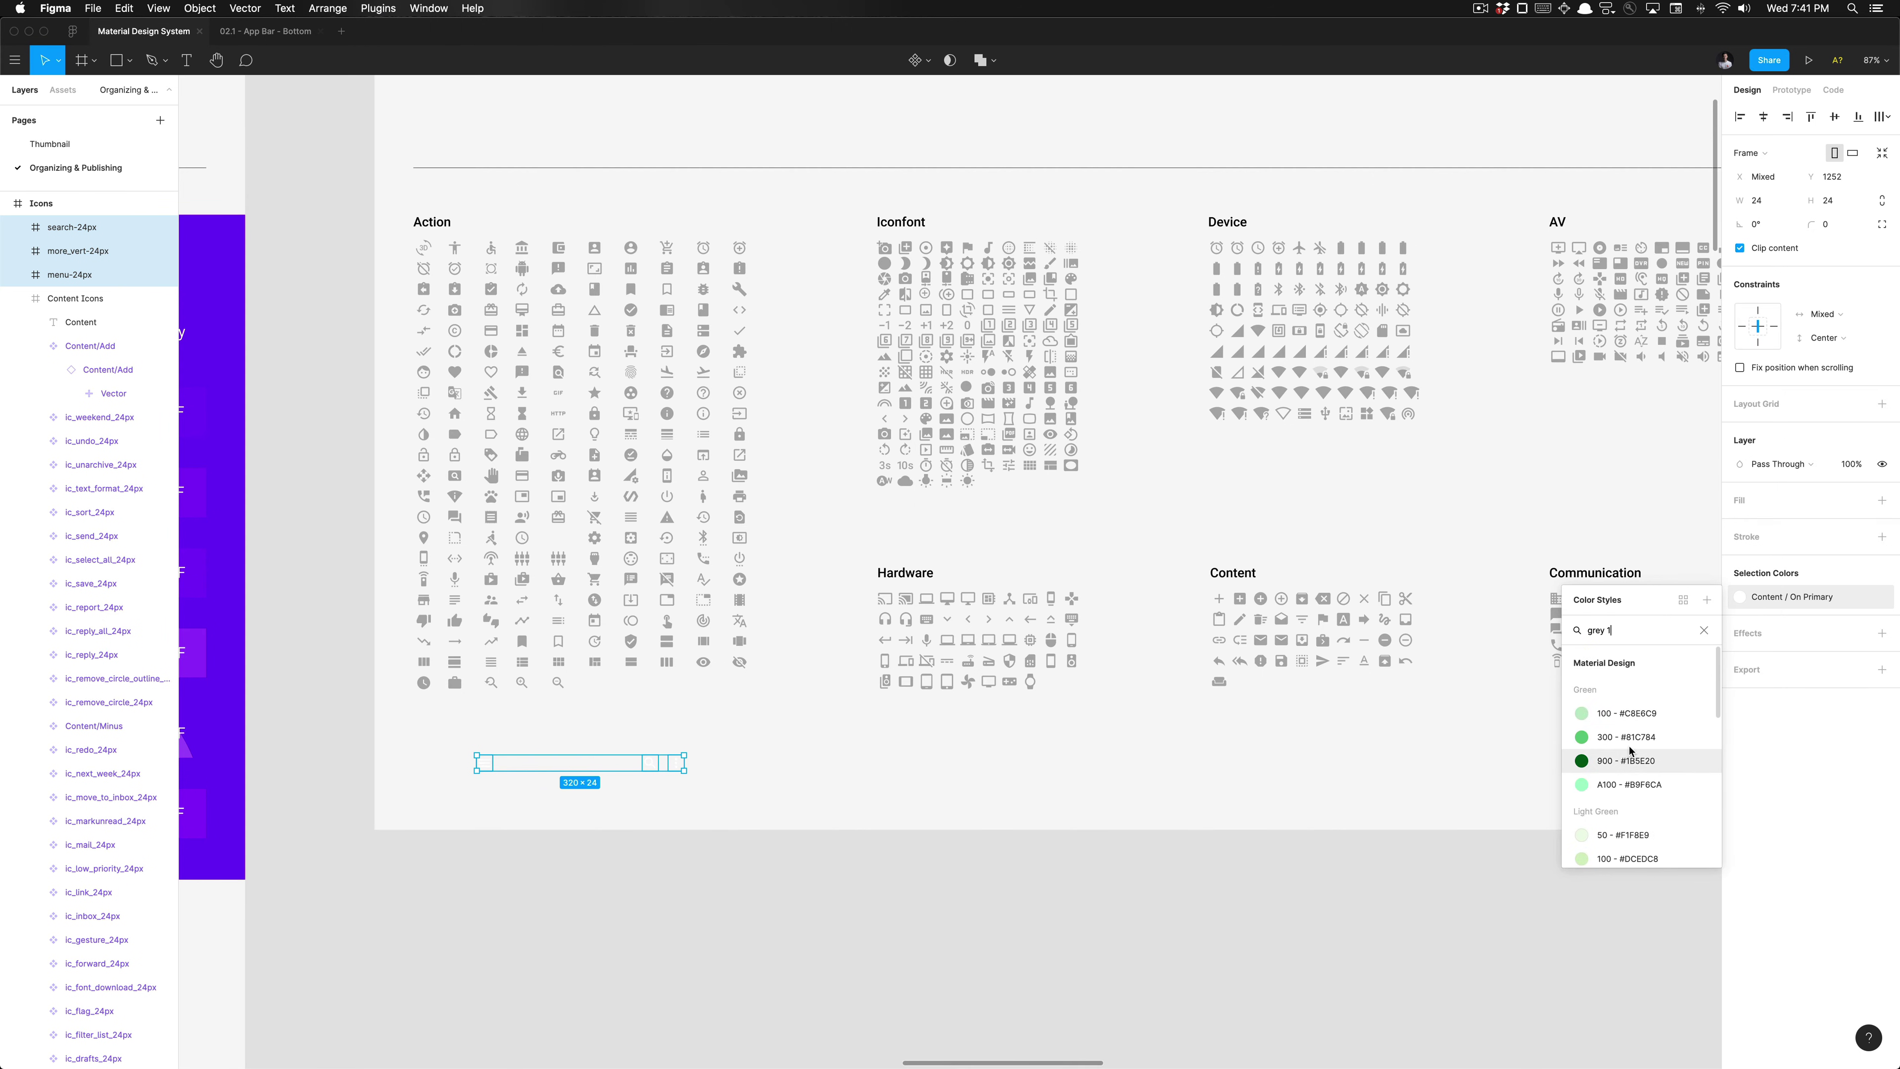
left_click(1702, 631)
Step: Apply the Text & Iconography / High Emphasis color style to the three pasted icons
scroll(1629, 696, "down", 3)
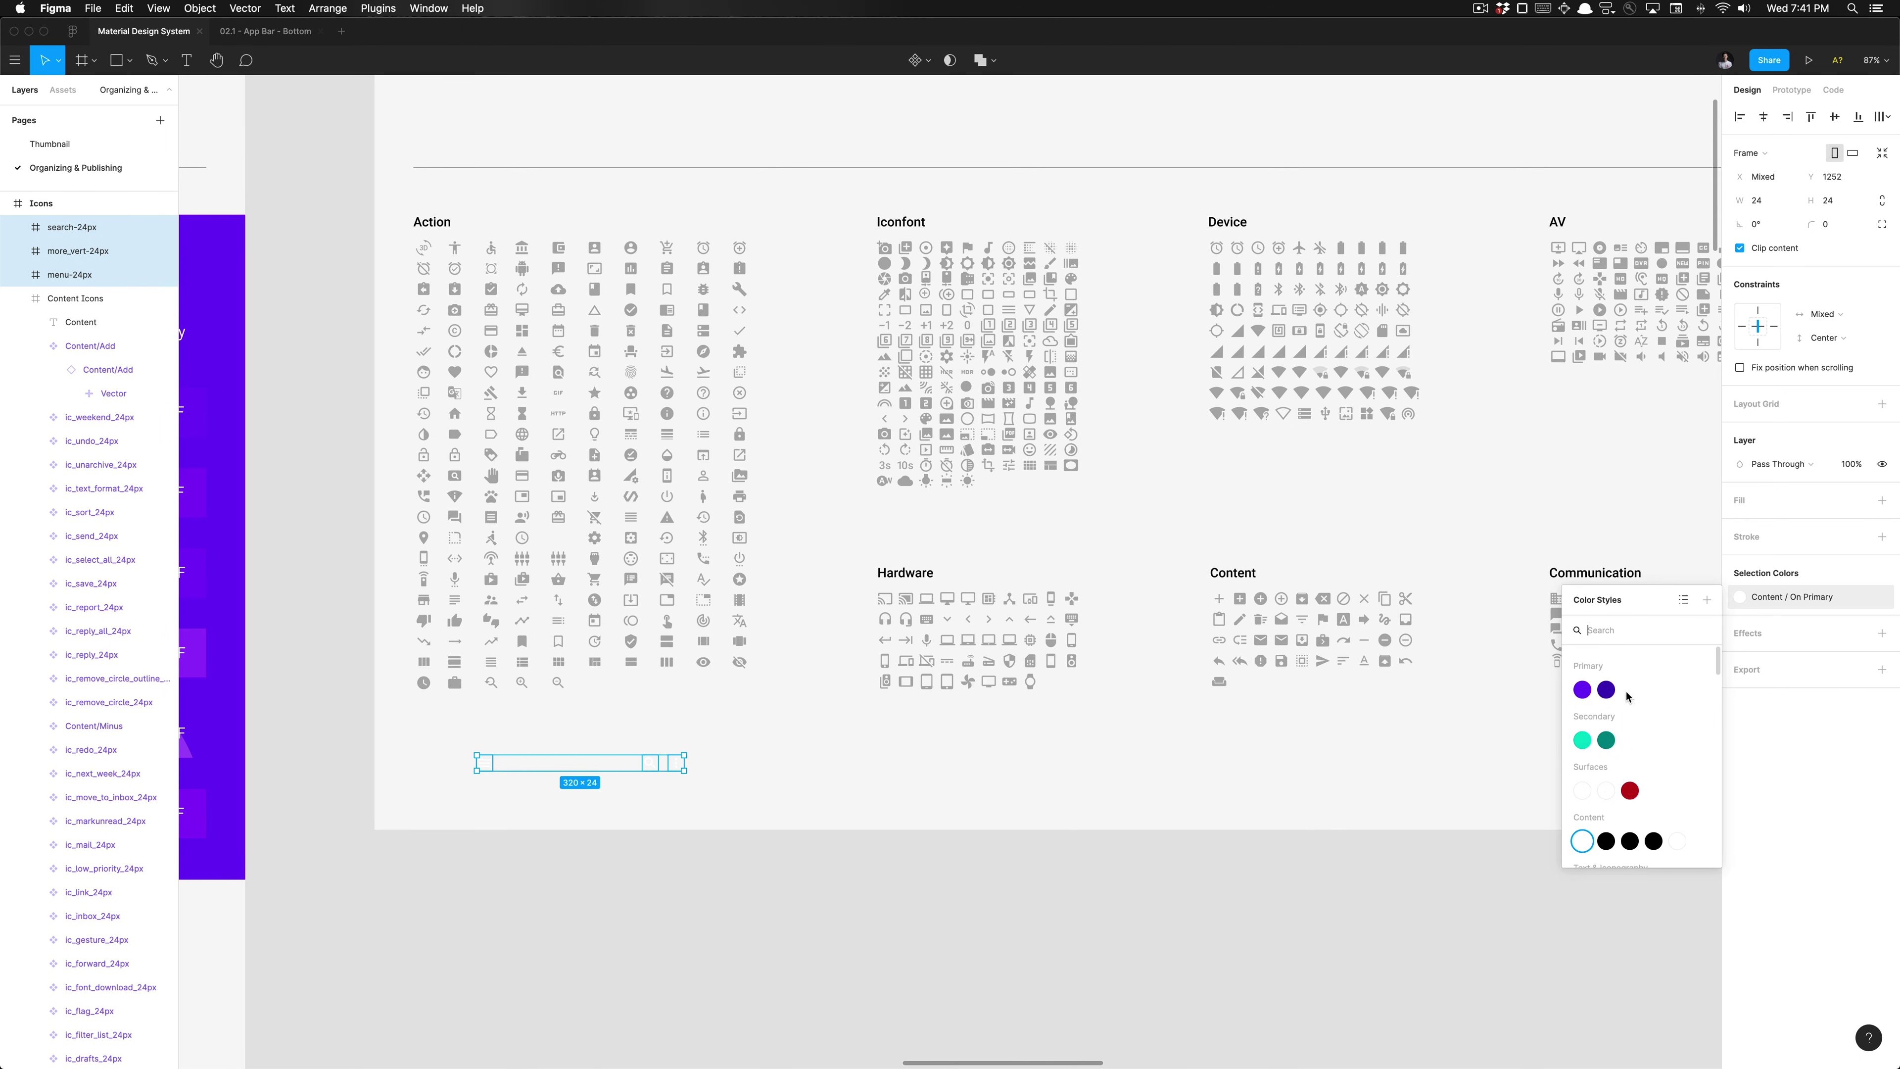
scroll(1628, 696, "down", 1)
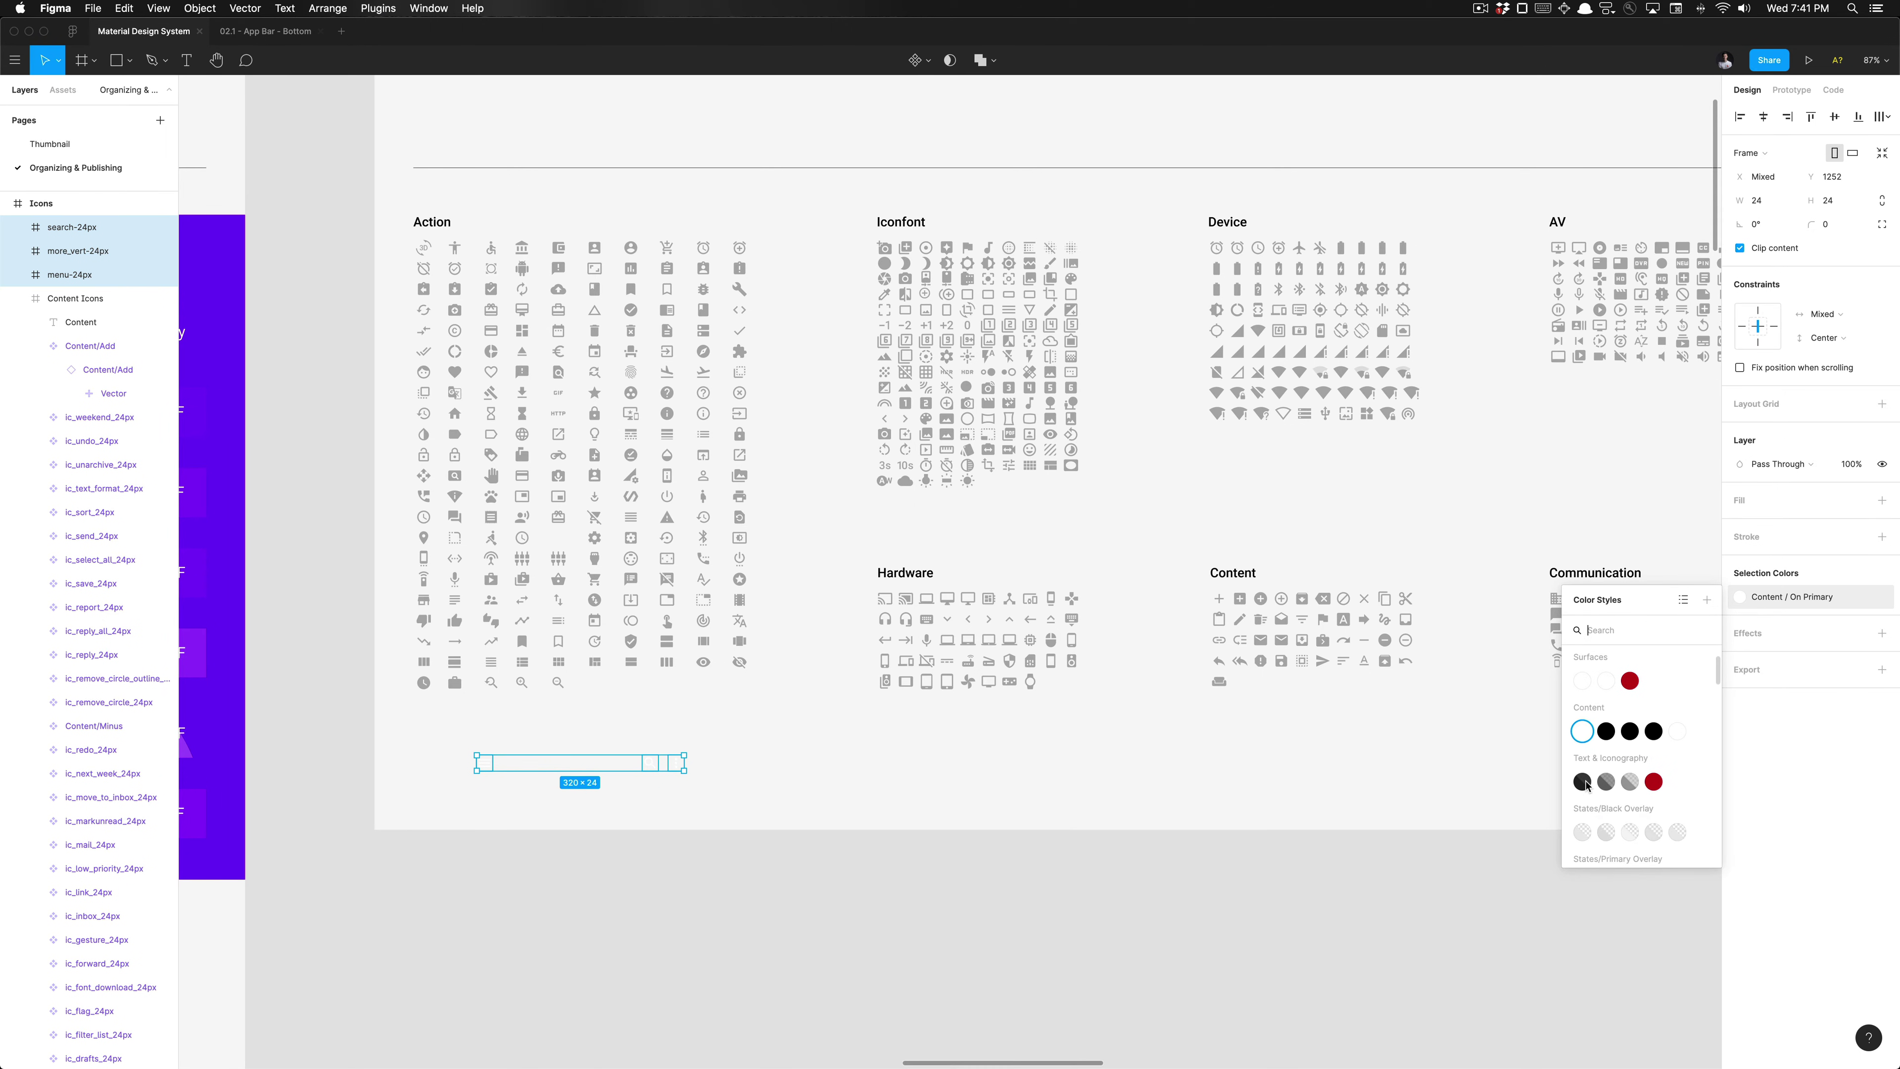
left_click(1582, 782)
left_click(679, 732)
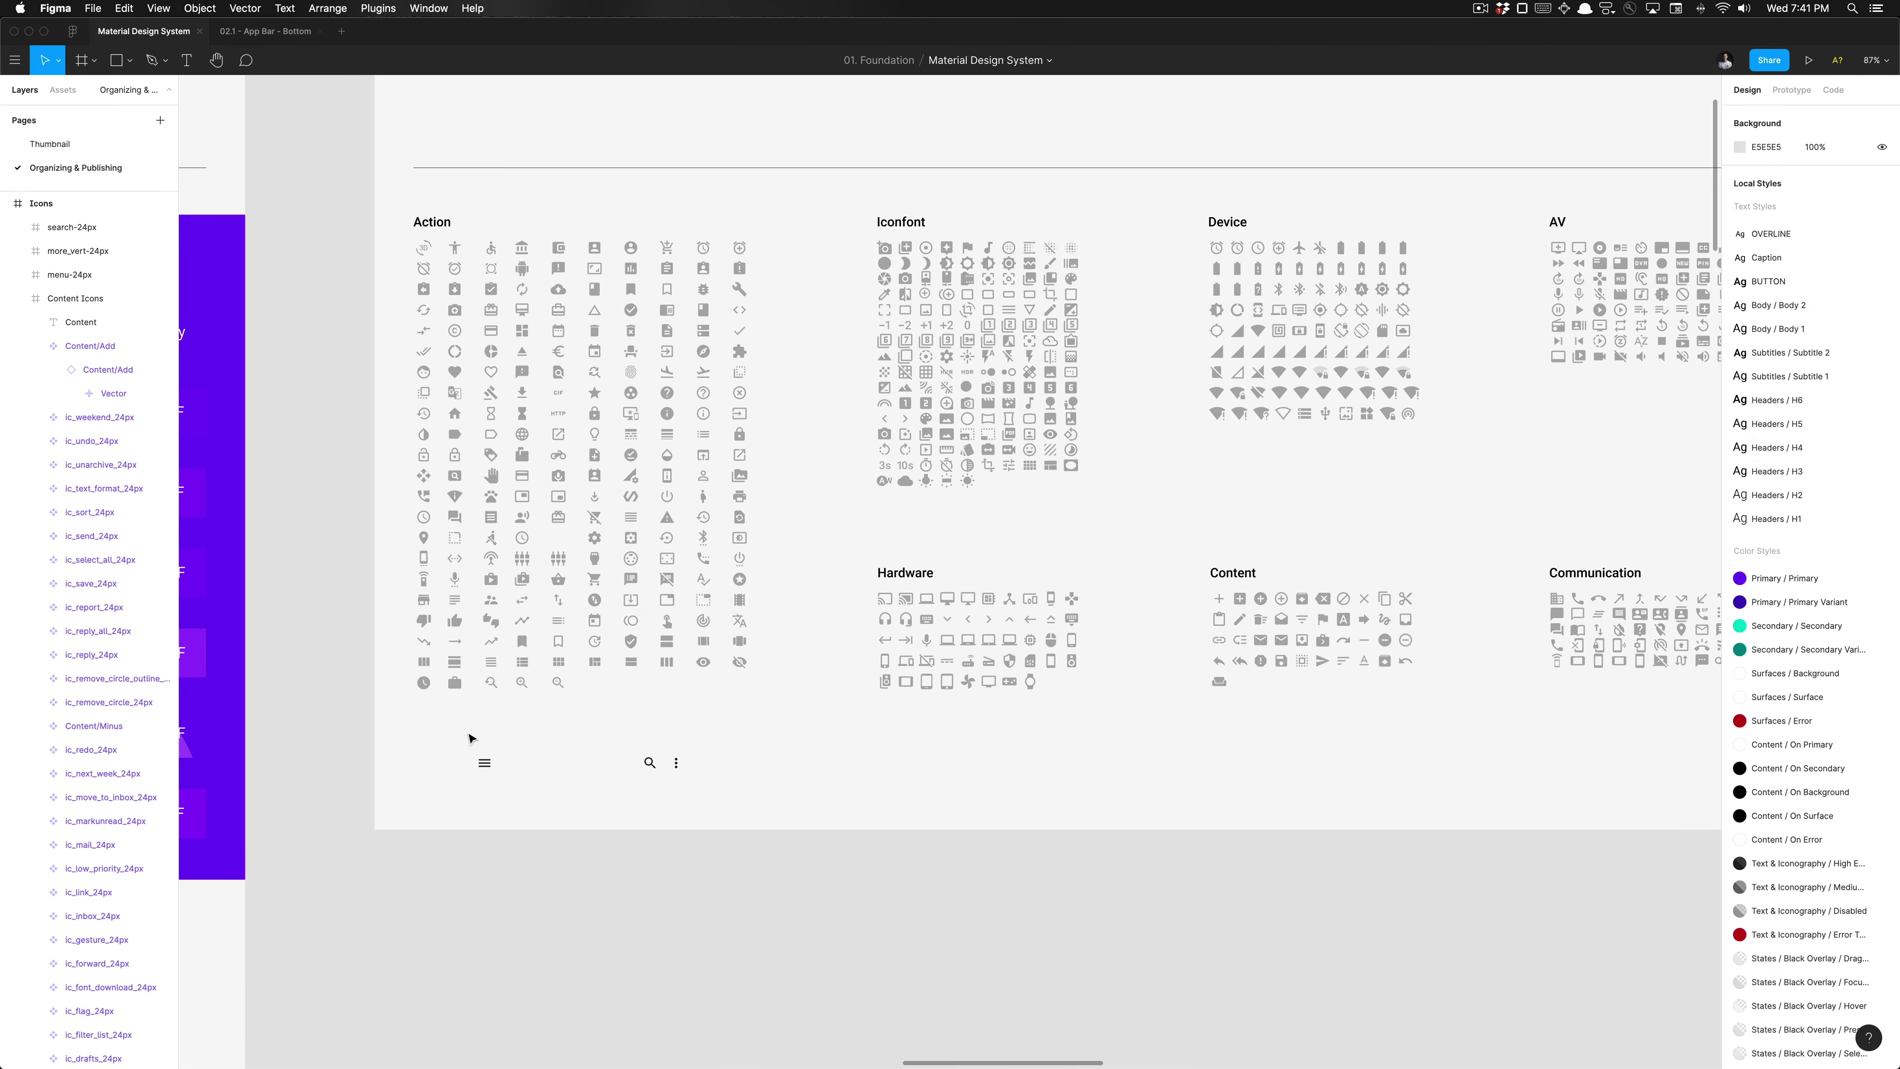
Step: Select the search, more and menu icons below the Action set and turn each into its own component
left_click_drag(468, 737, 741, 806)
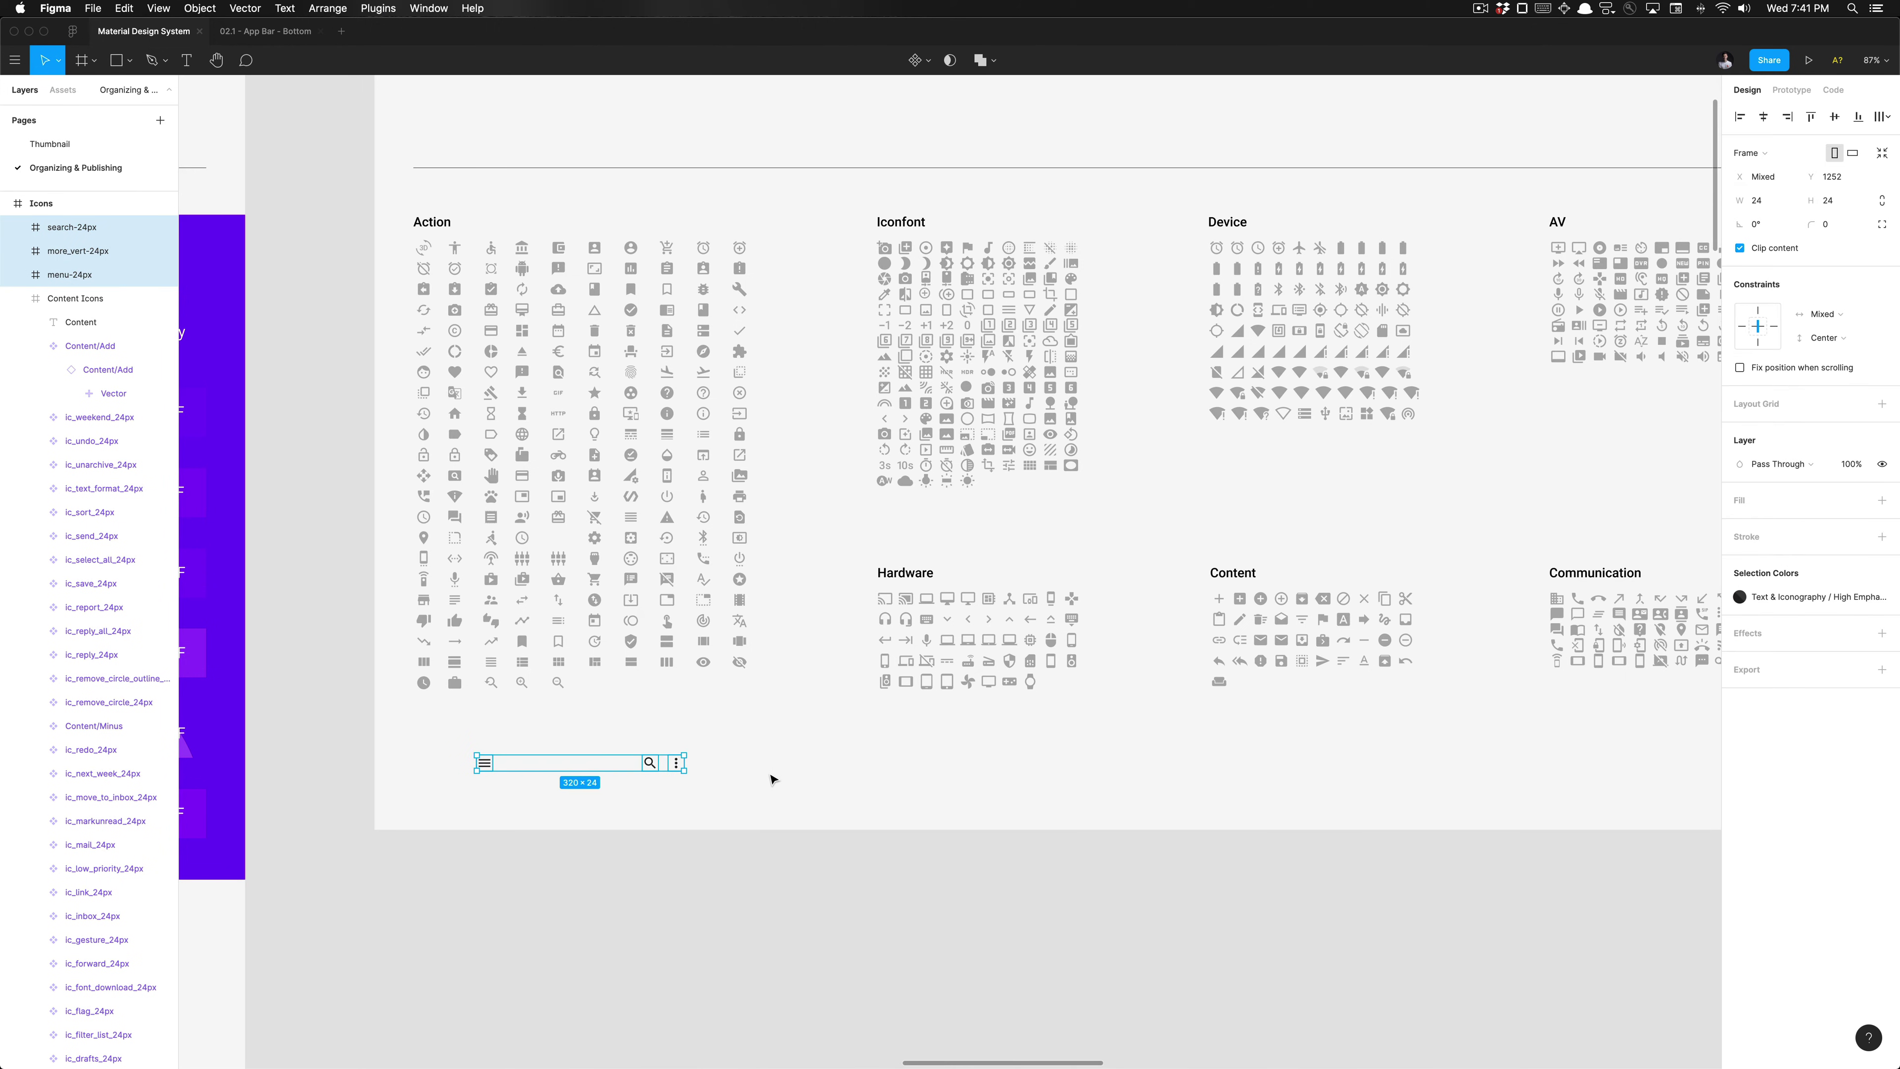
key("alt")
key("alt+super+k")
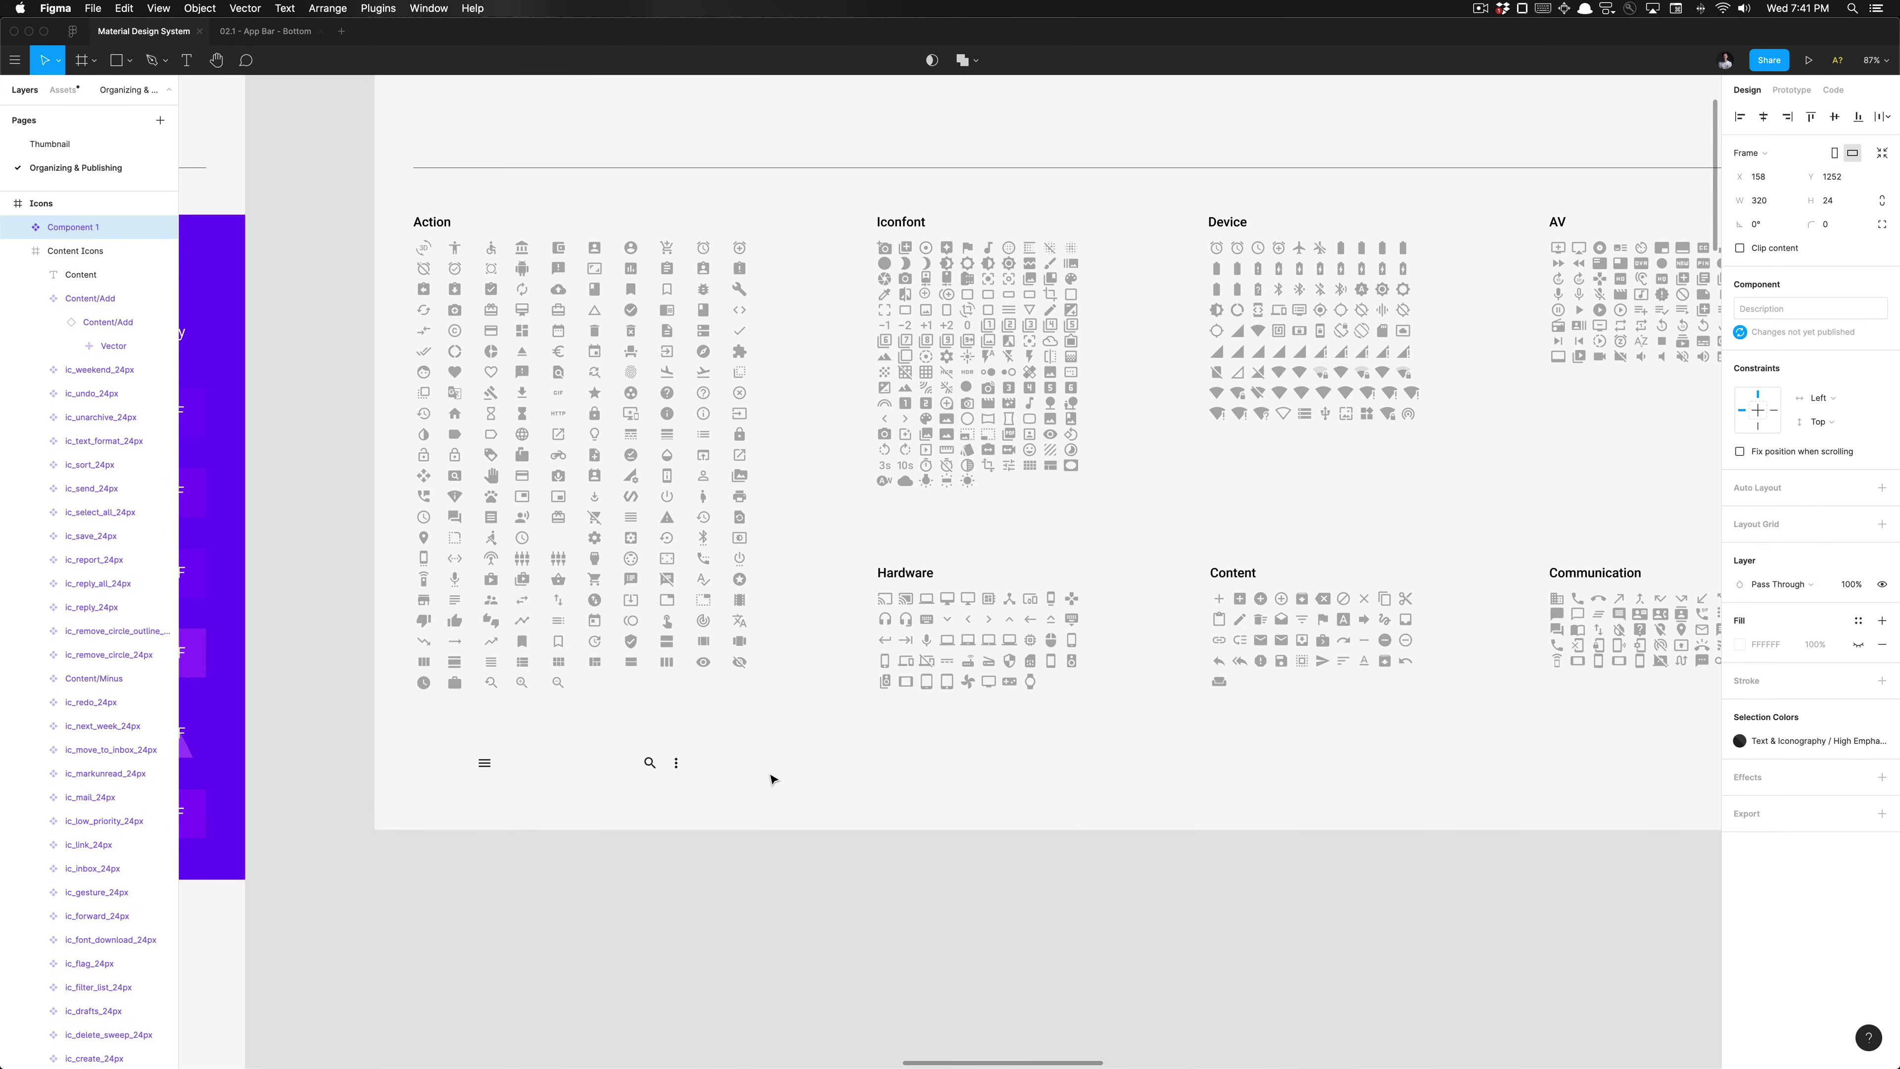
key("super+z")
left_click(928, 61)
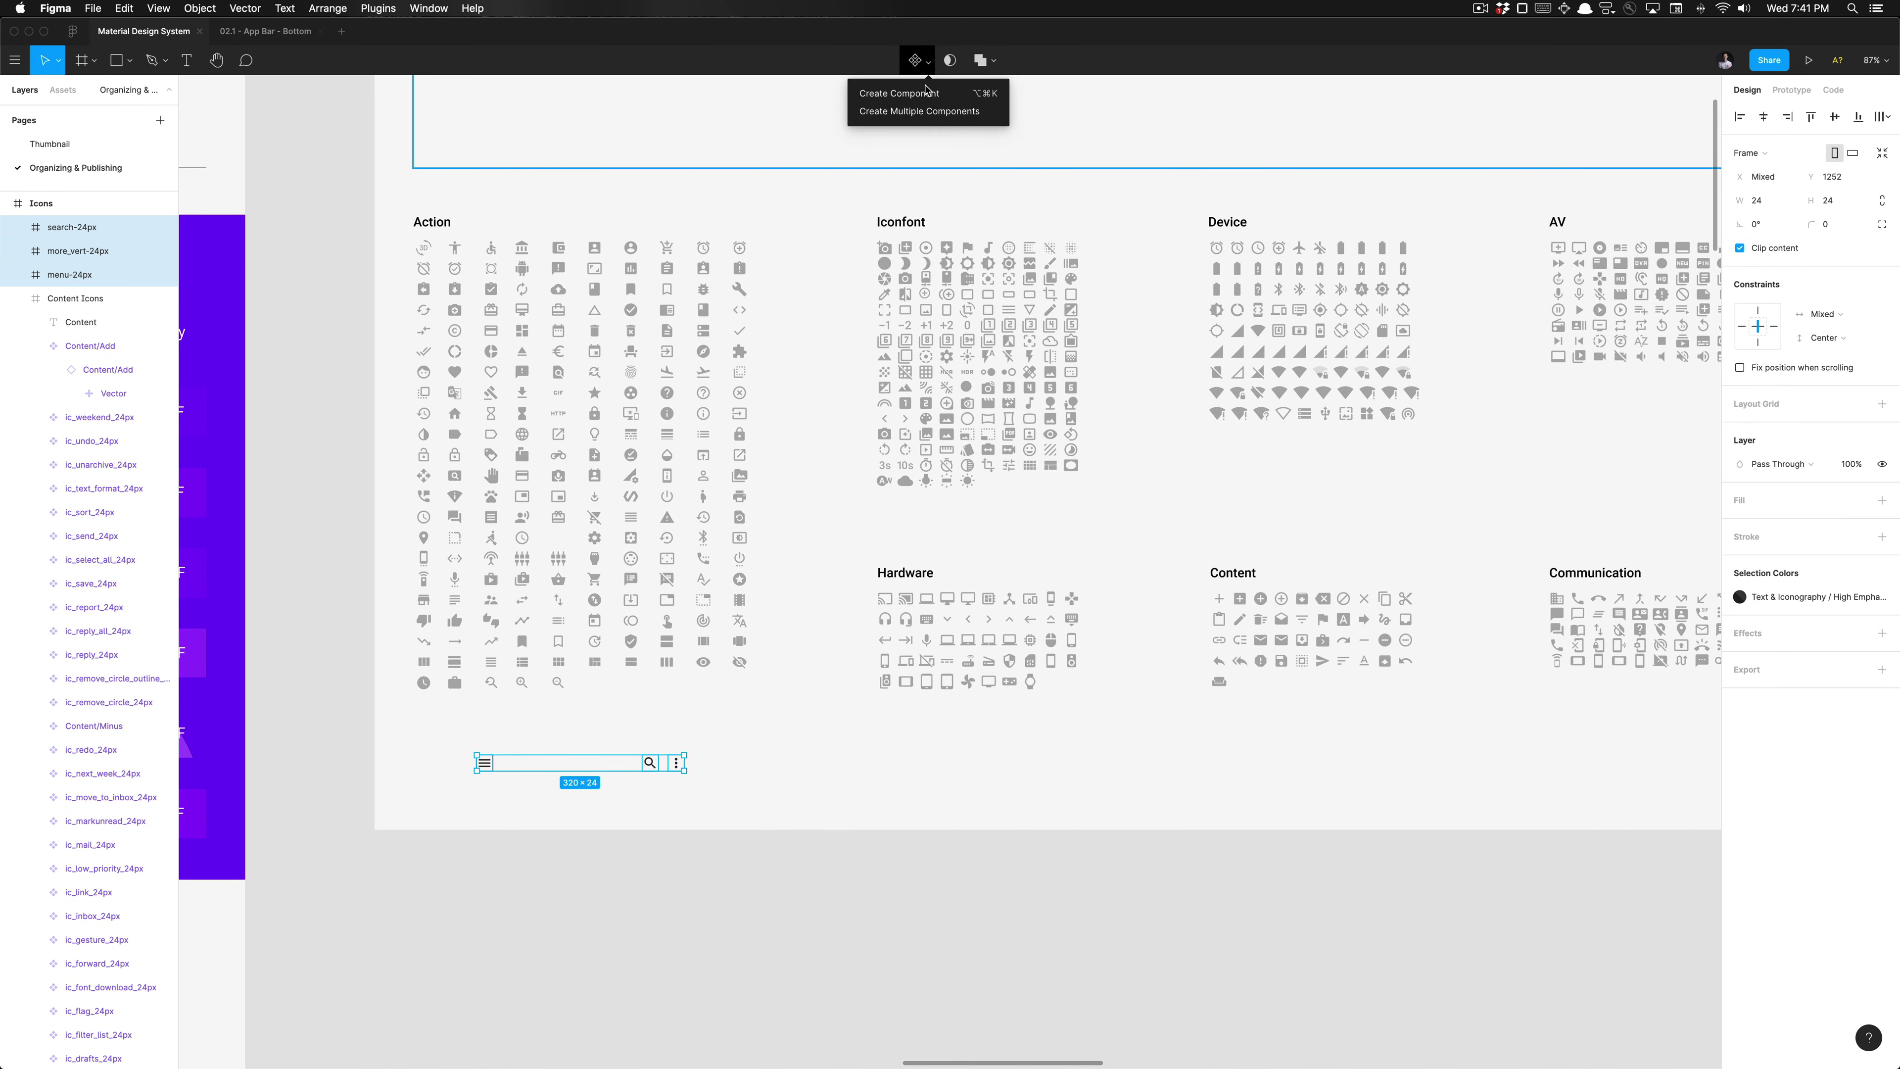
left_click(919, 110)
left_click(787, 779)
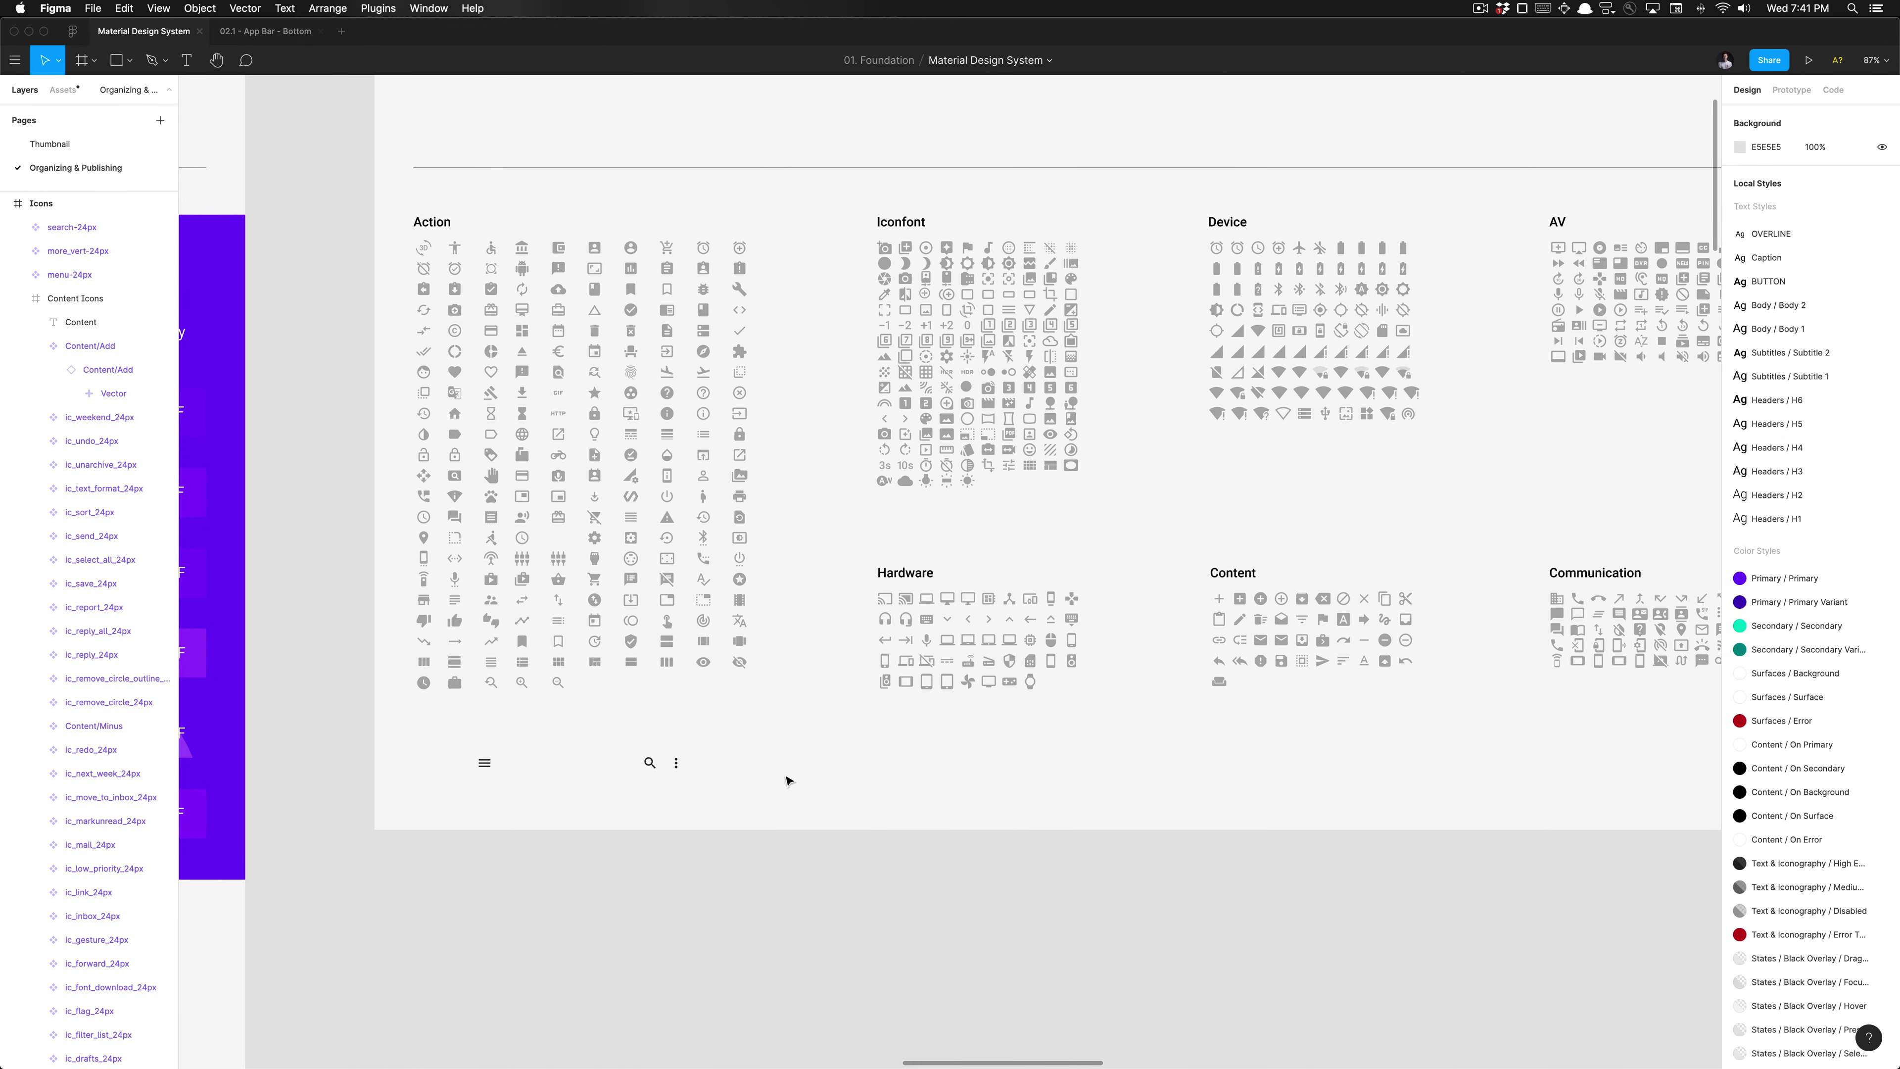
Step: Review the changes to the Material Design System library and publish the three added icon components
key("alt+super+o")
left_click(1023, 193)
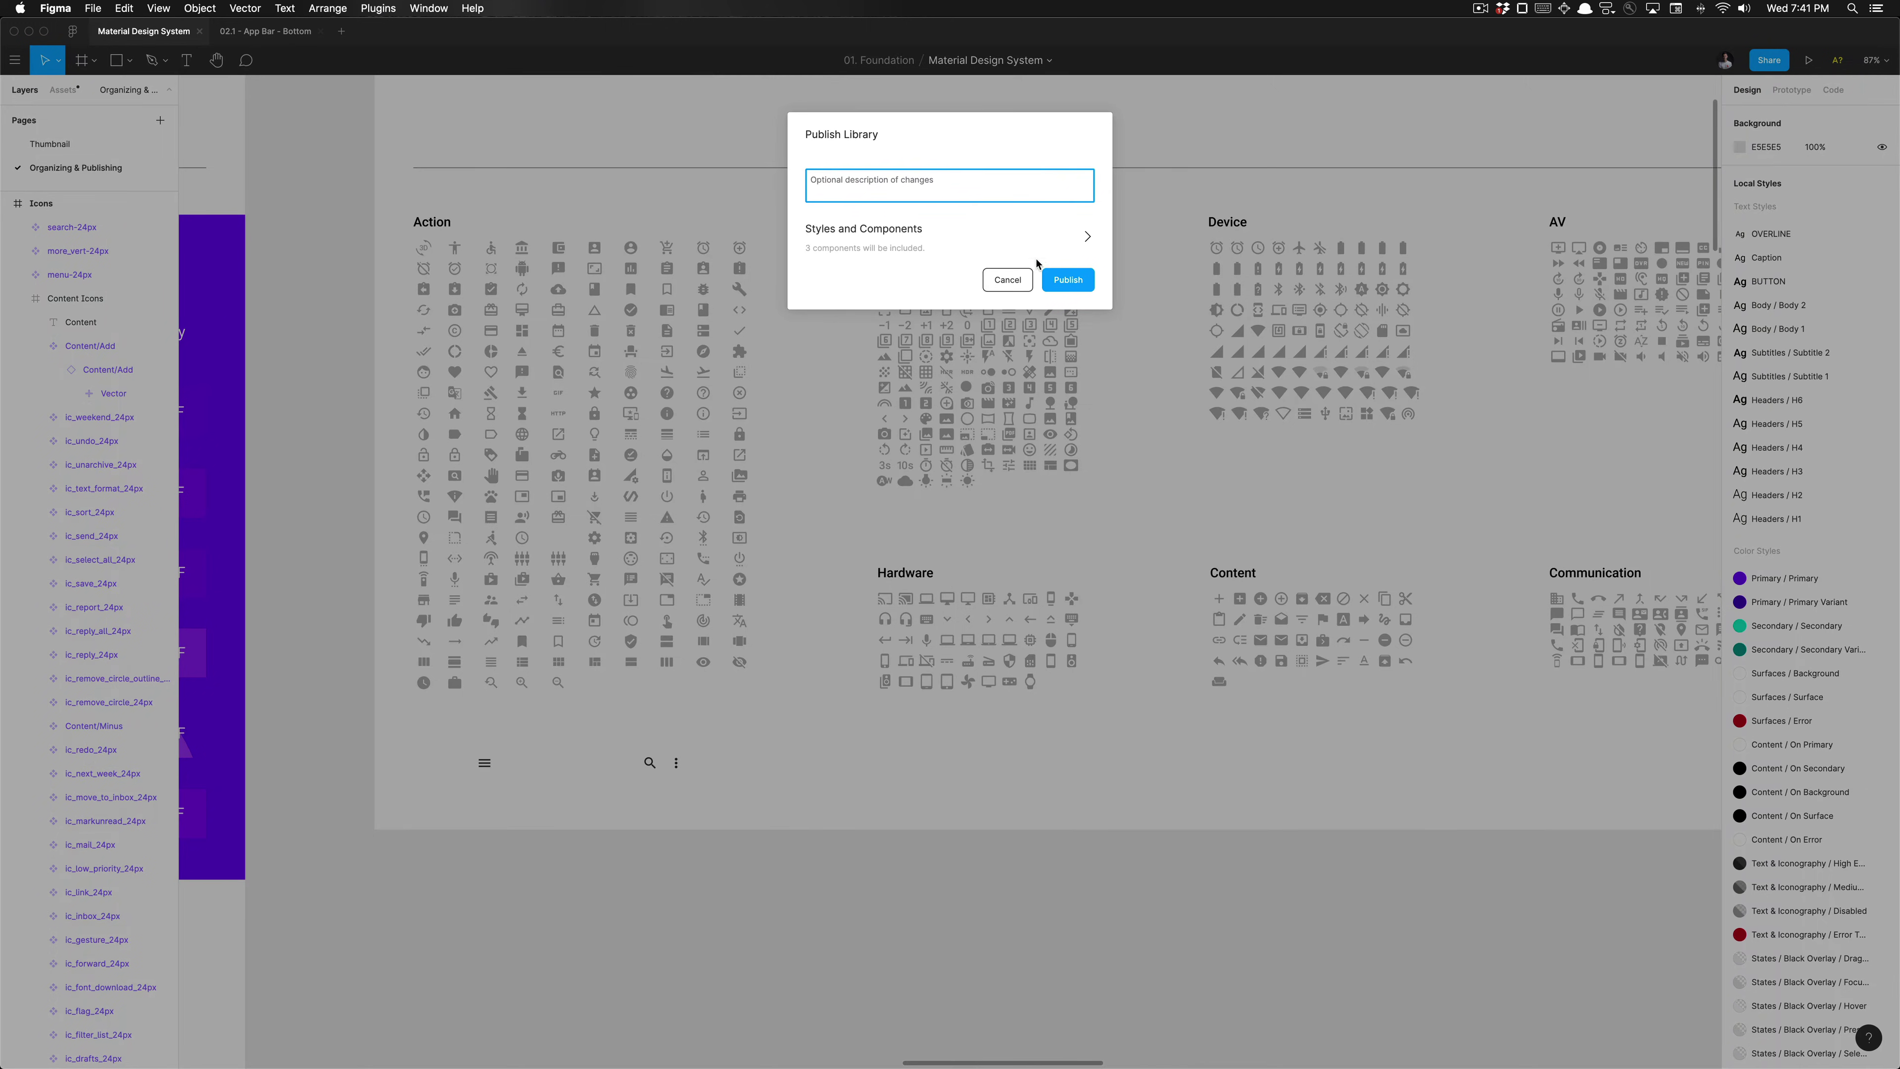
left_click(1039, 241)
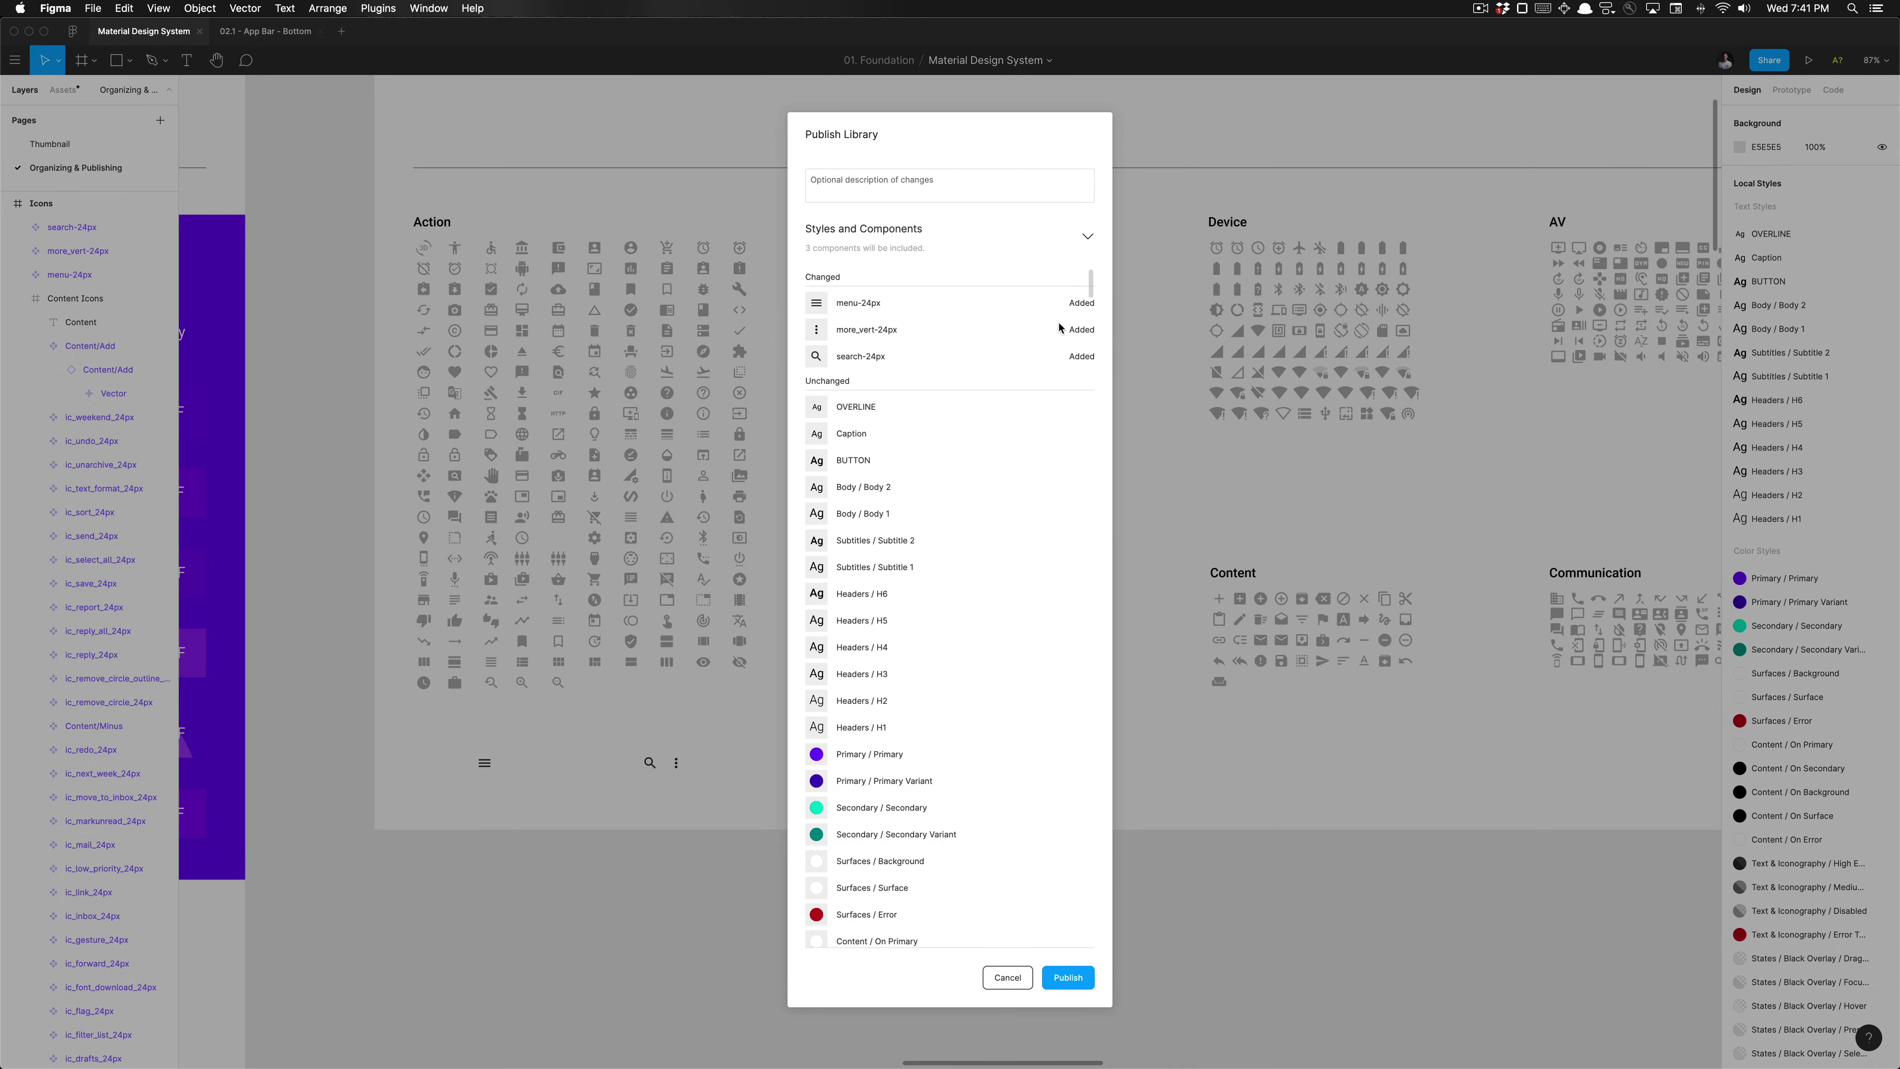
left_click(1068, 976)
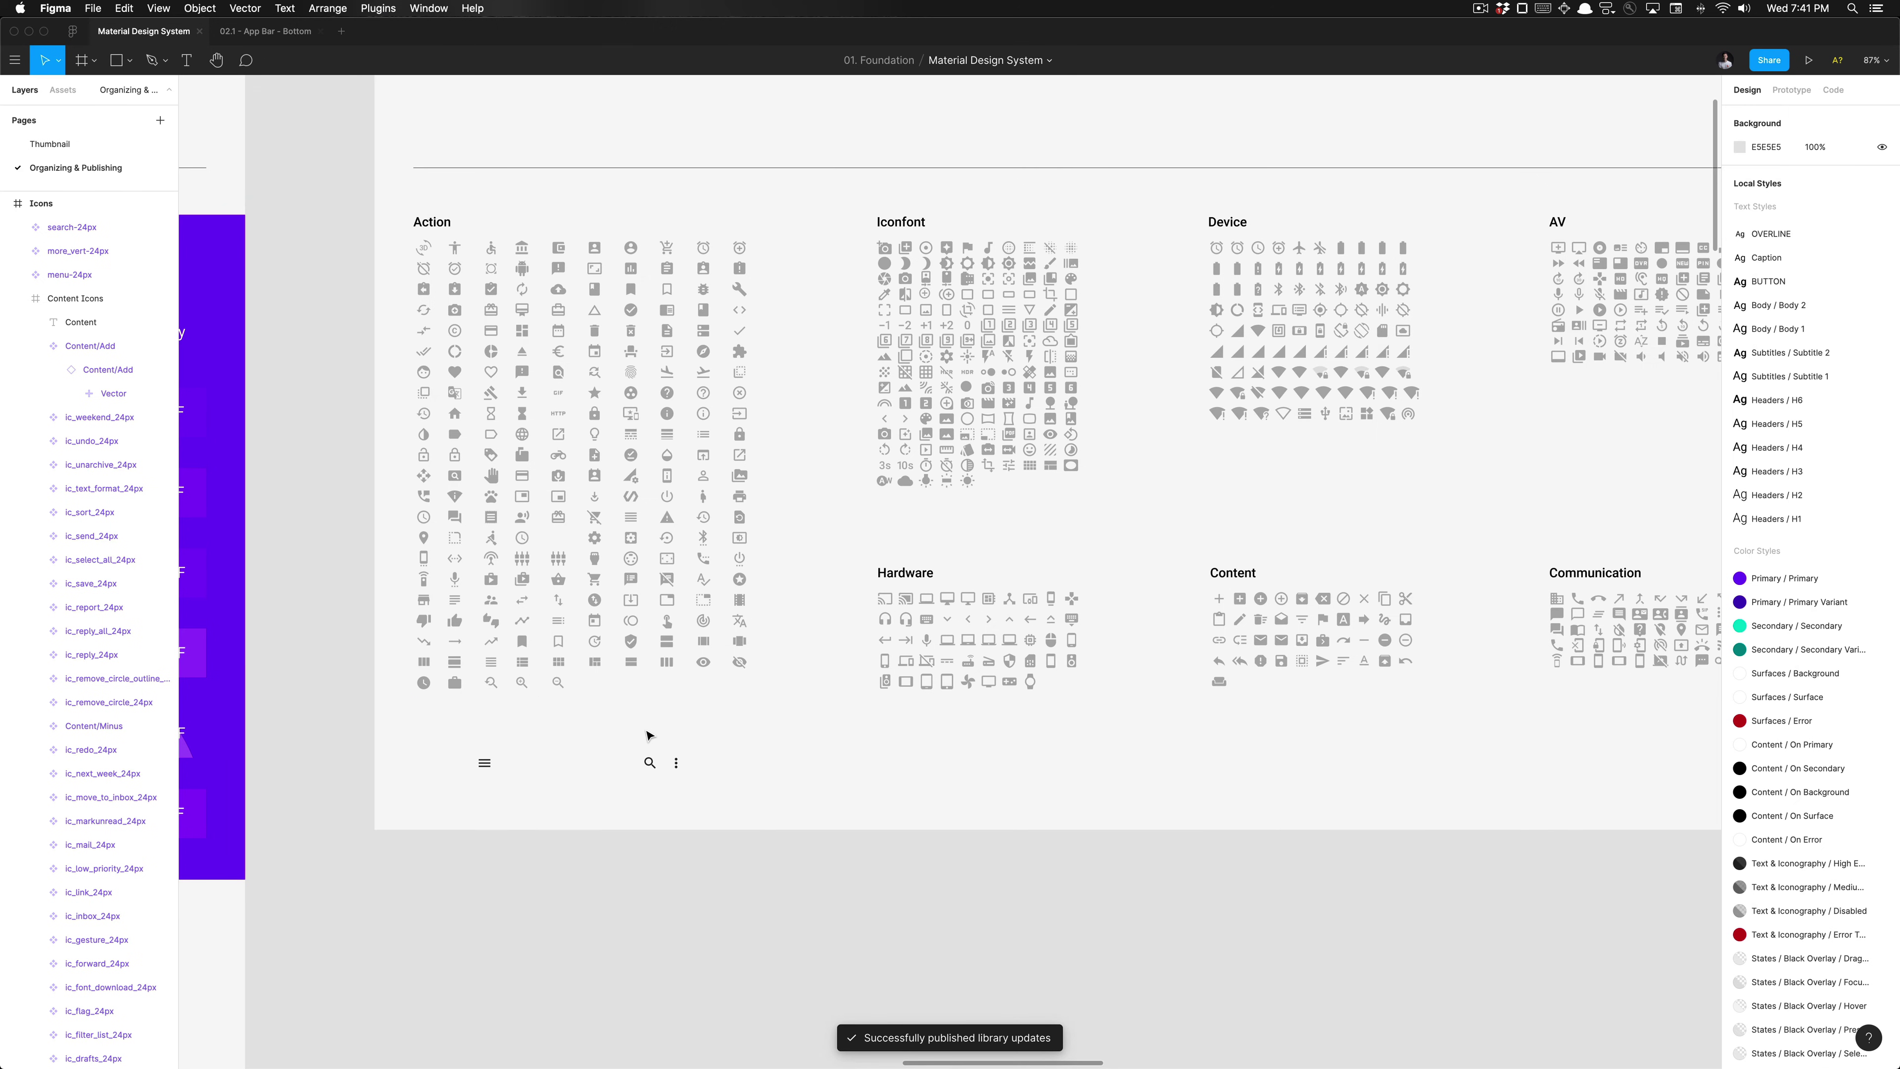
Step: Return to the App Bar - Bottom file and select the menu icon in the bar
key("ctrl+Tab")
left_click(516, 216)
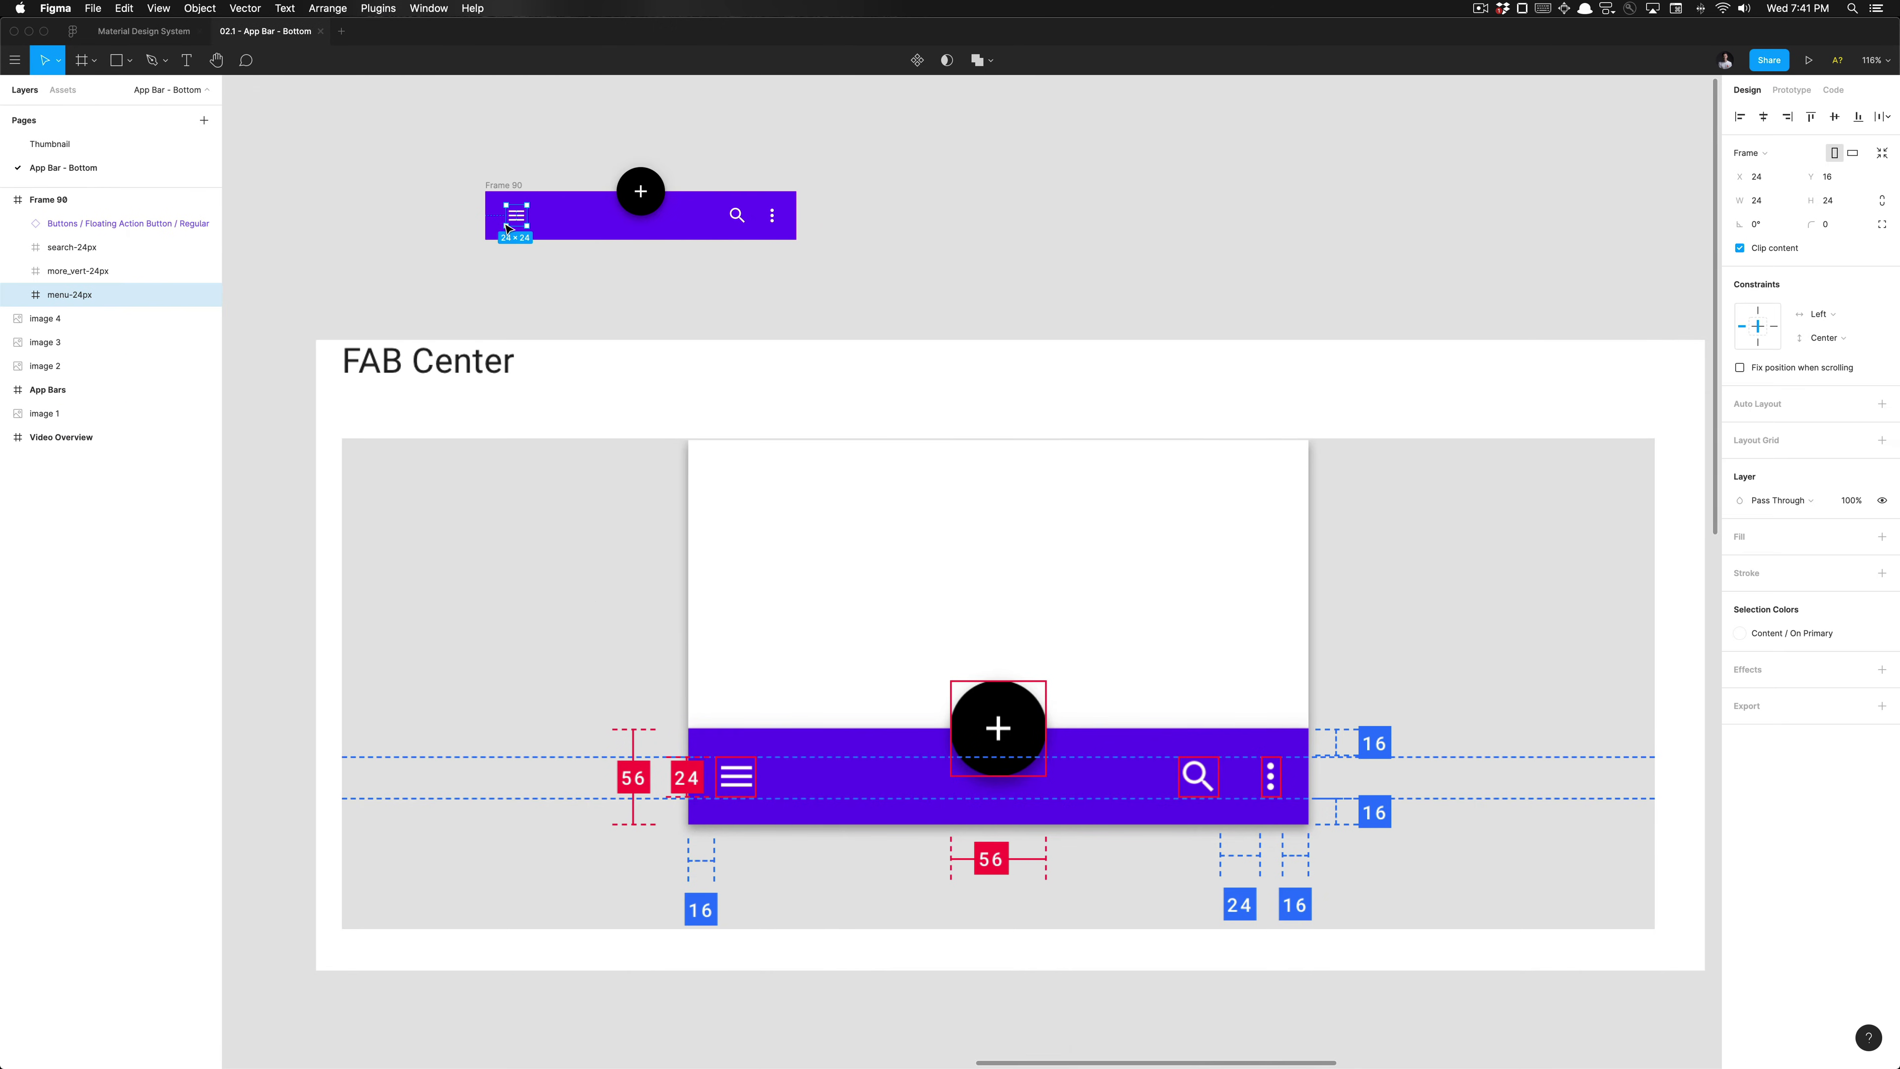
scroll(503, 222, "up", 5)
scroll(503, 222, "up", 3)
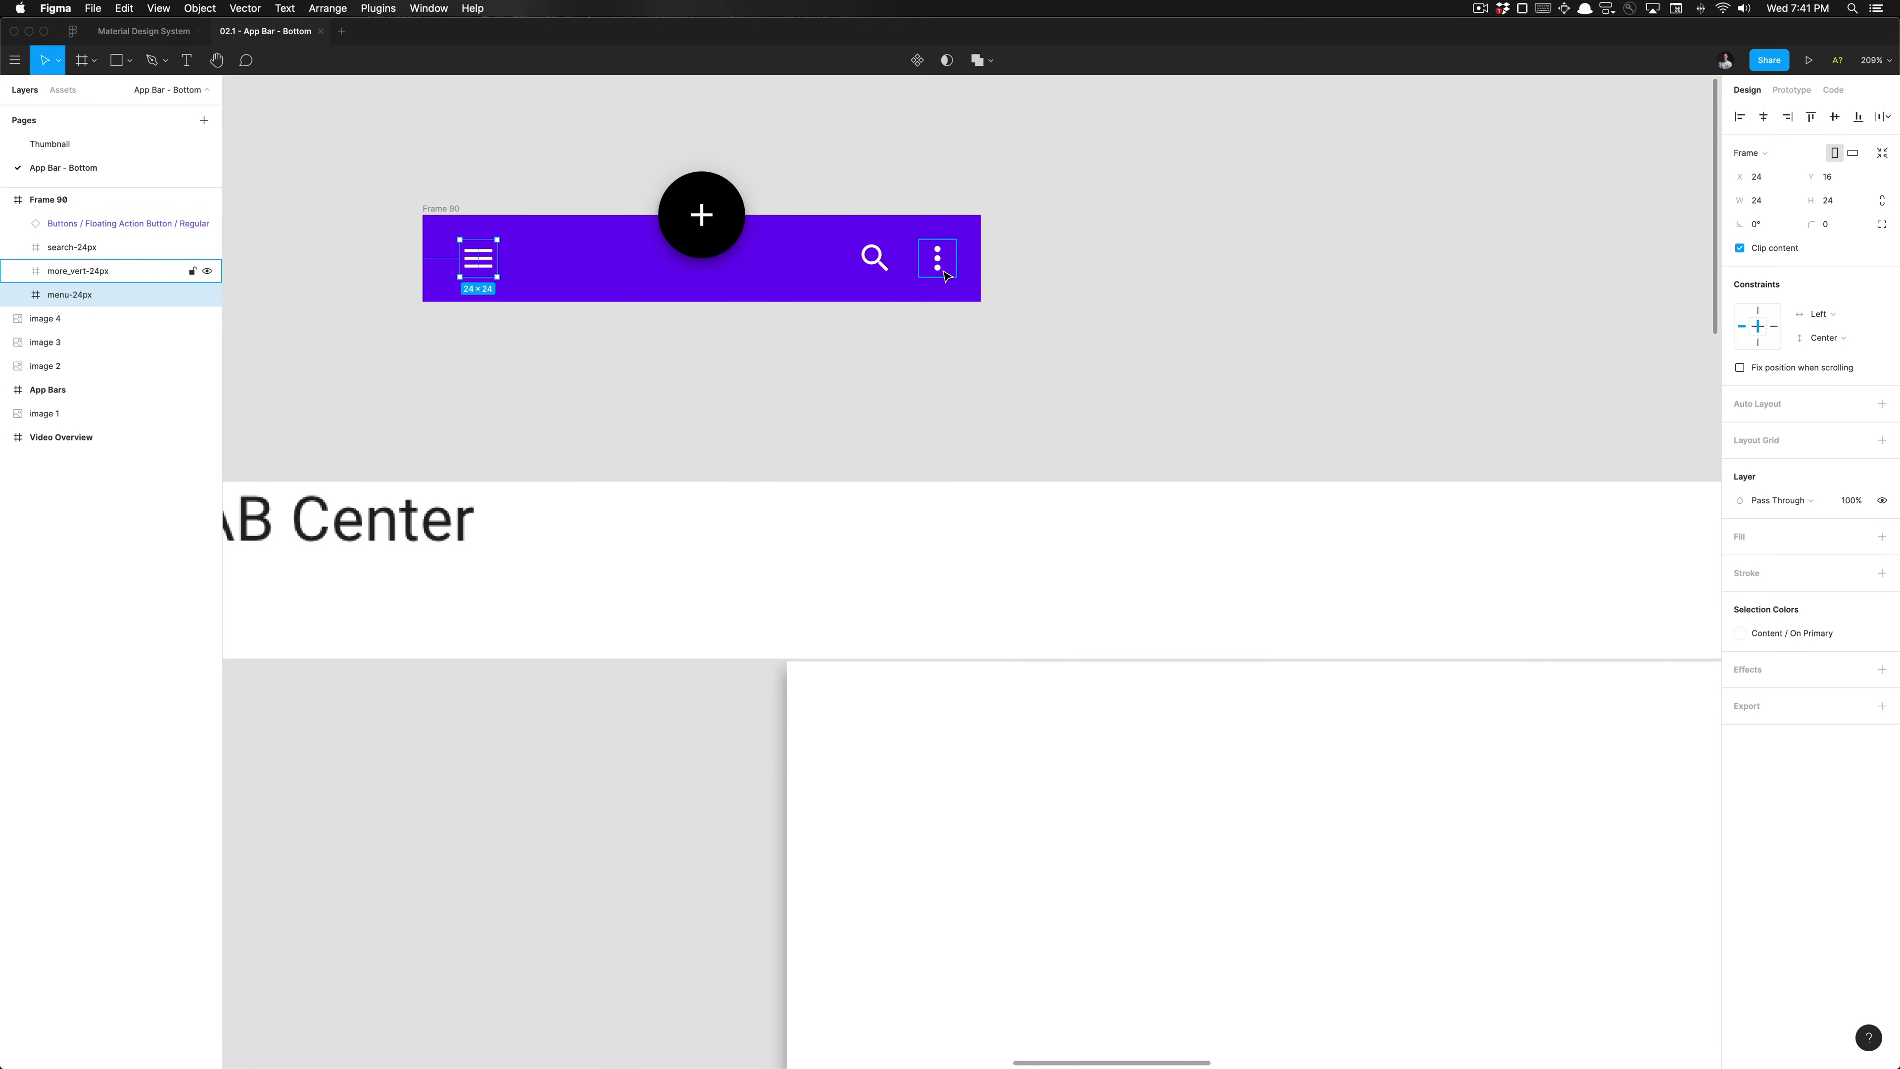
Step: Search the library assets for "search" and try placing a search-24px instance over the bar's menu icon
left_click(72, 90)
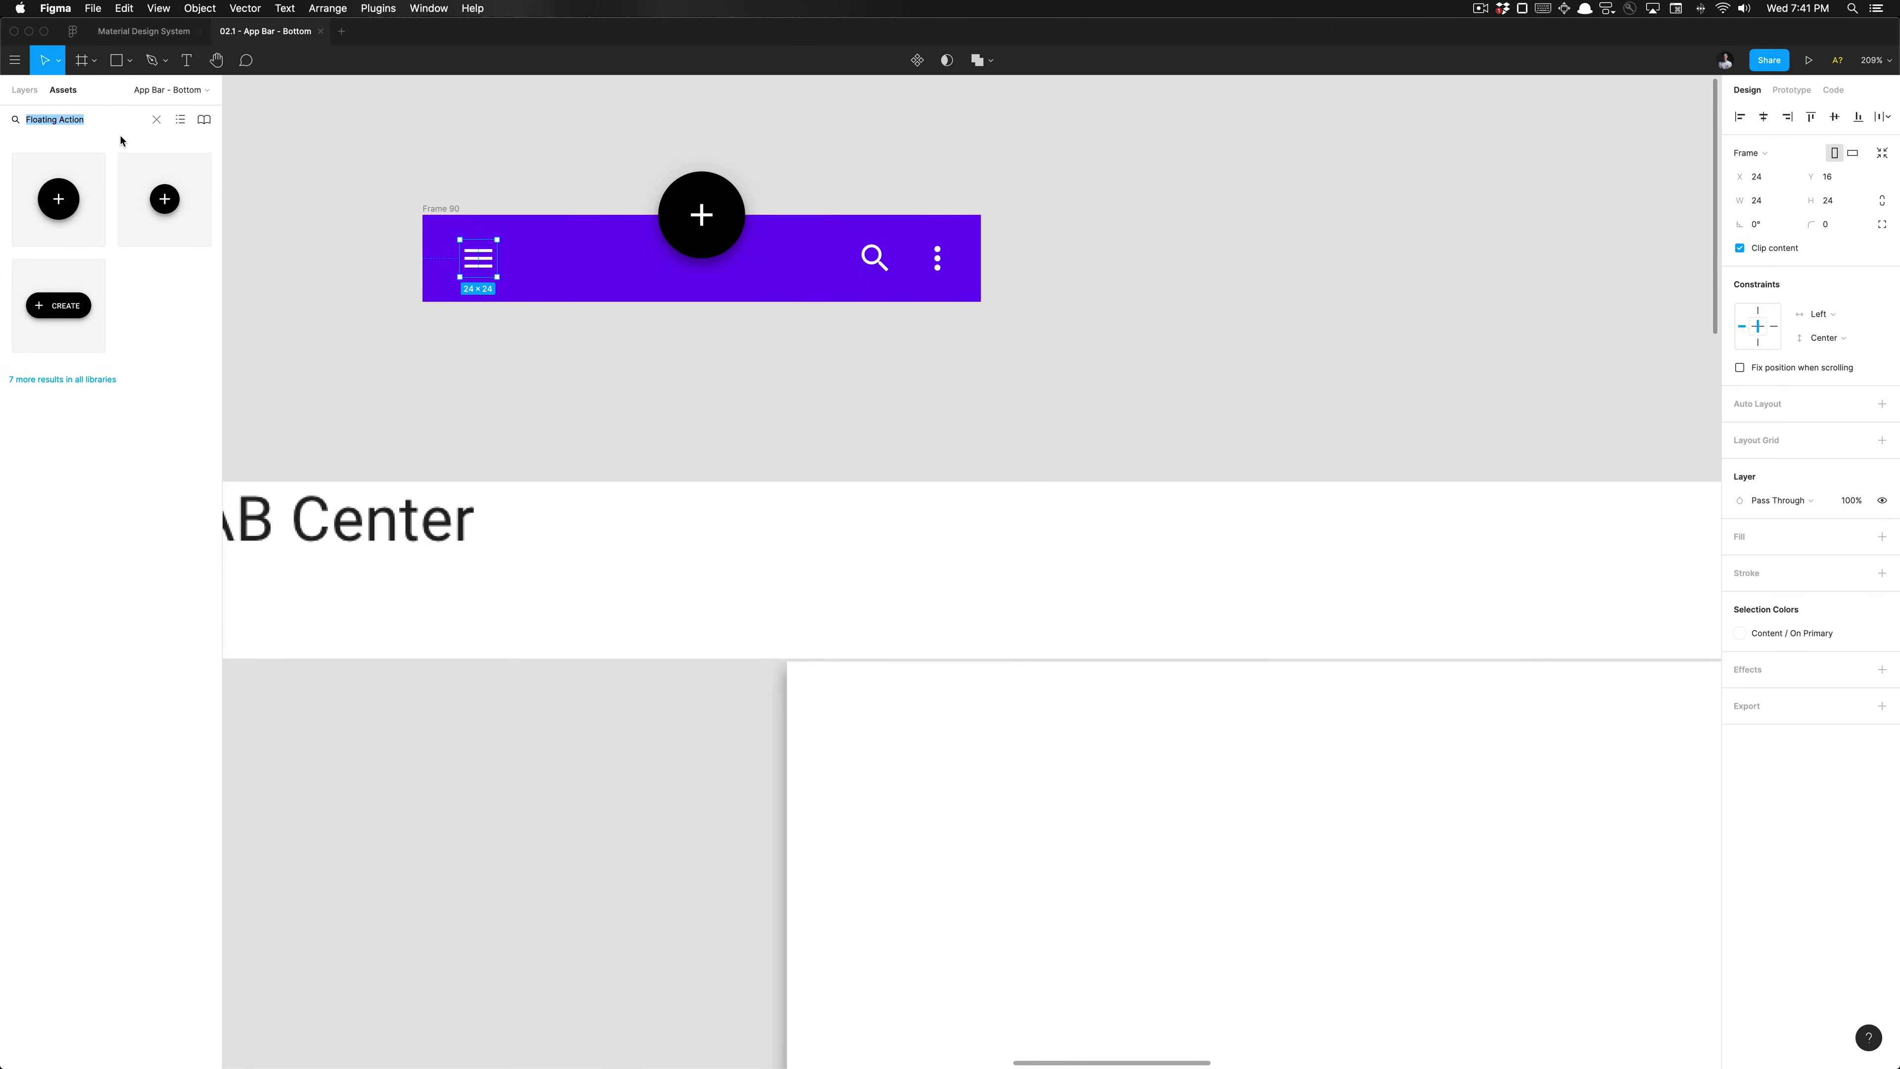
type("search")
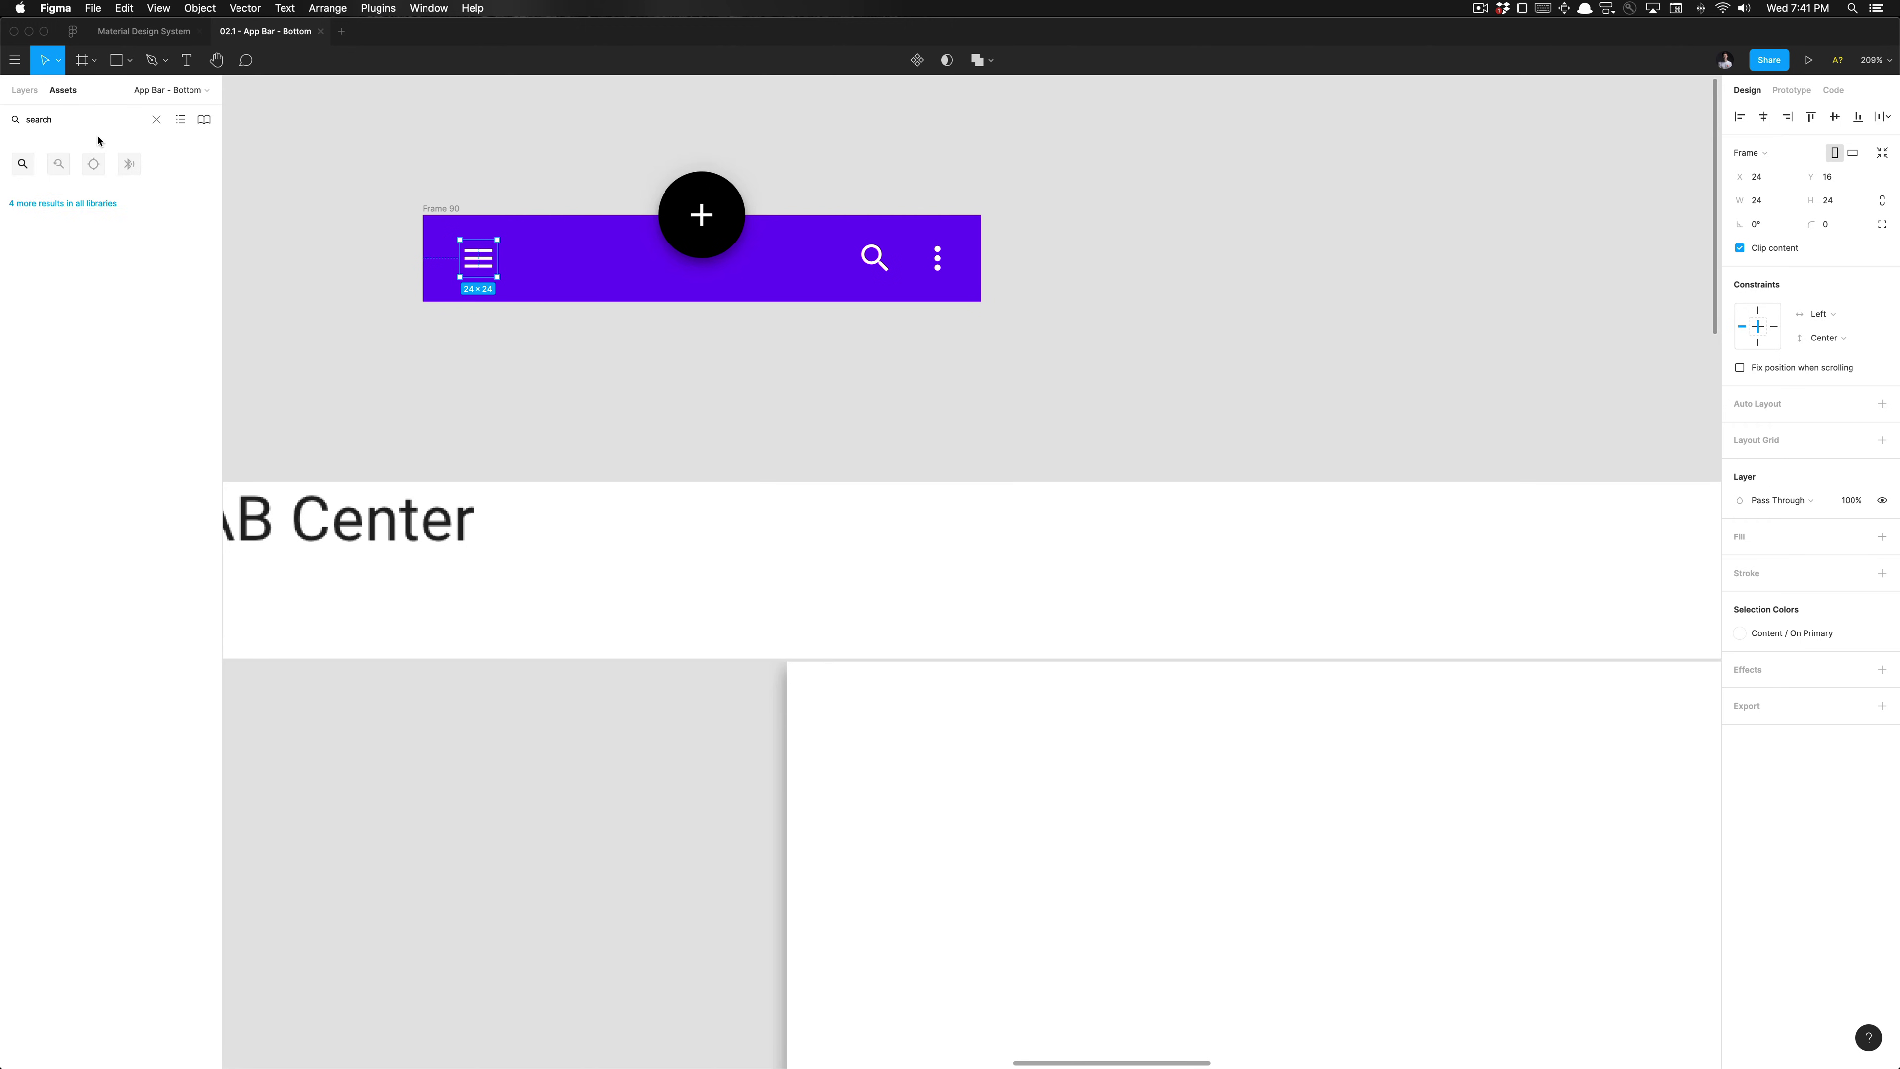
left_click(303, 254)
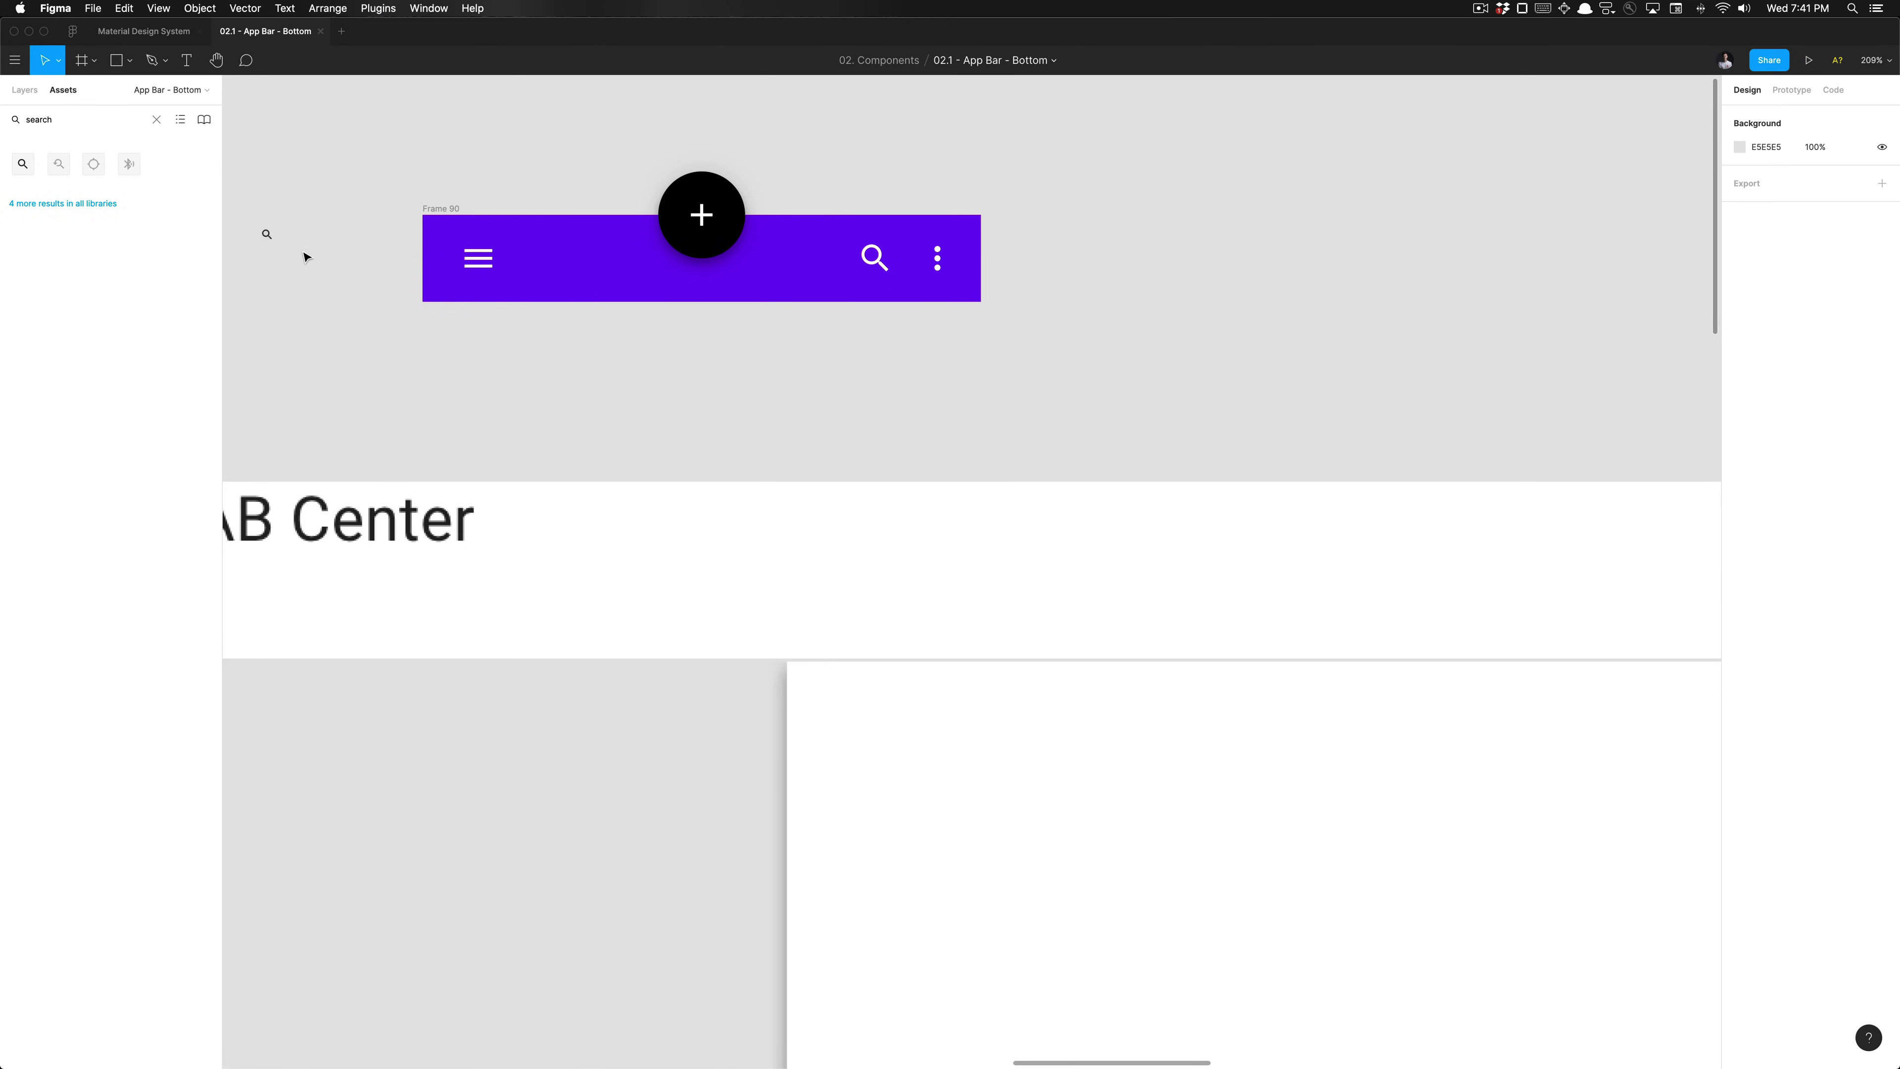
left_click(486, 266, "super")
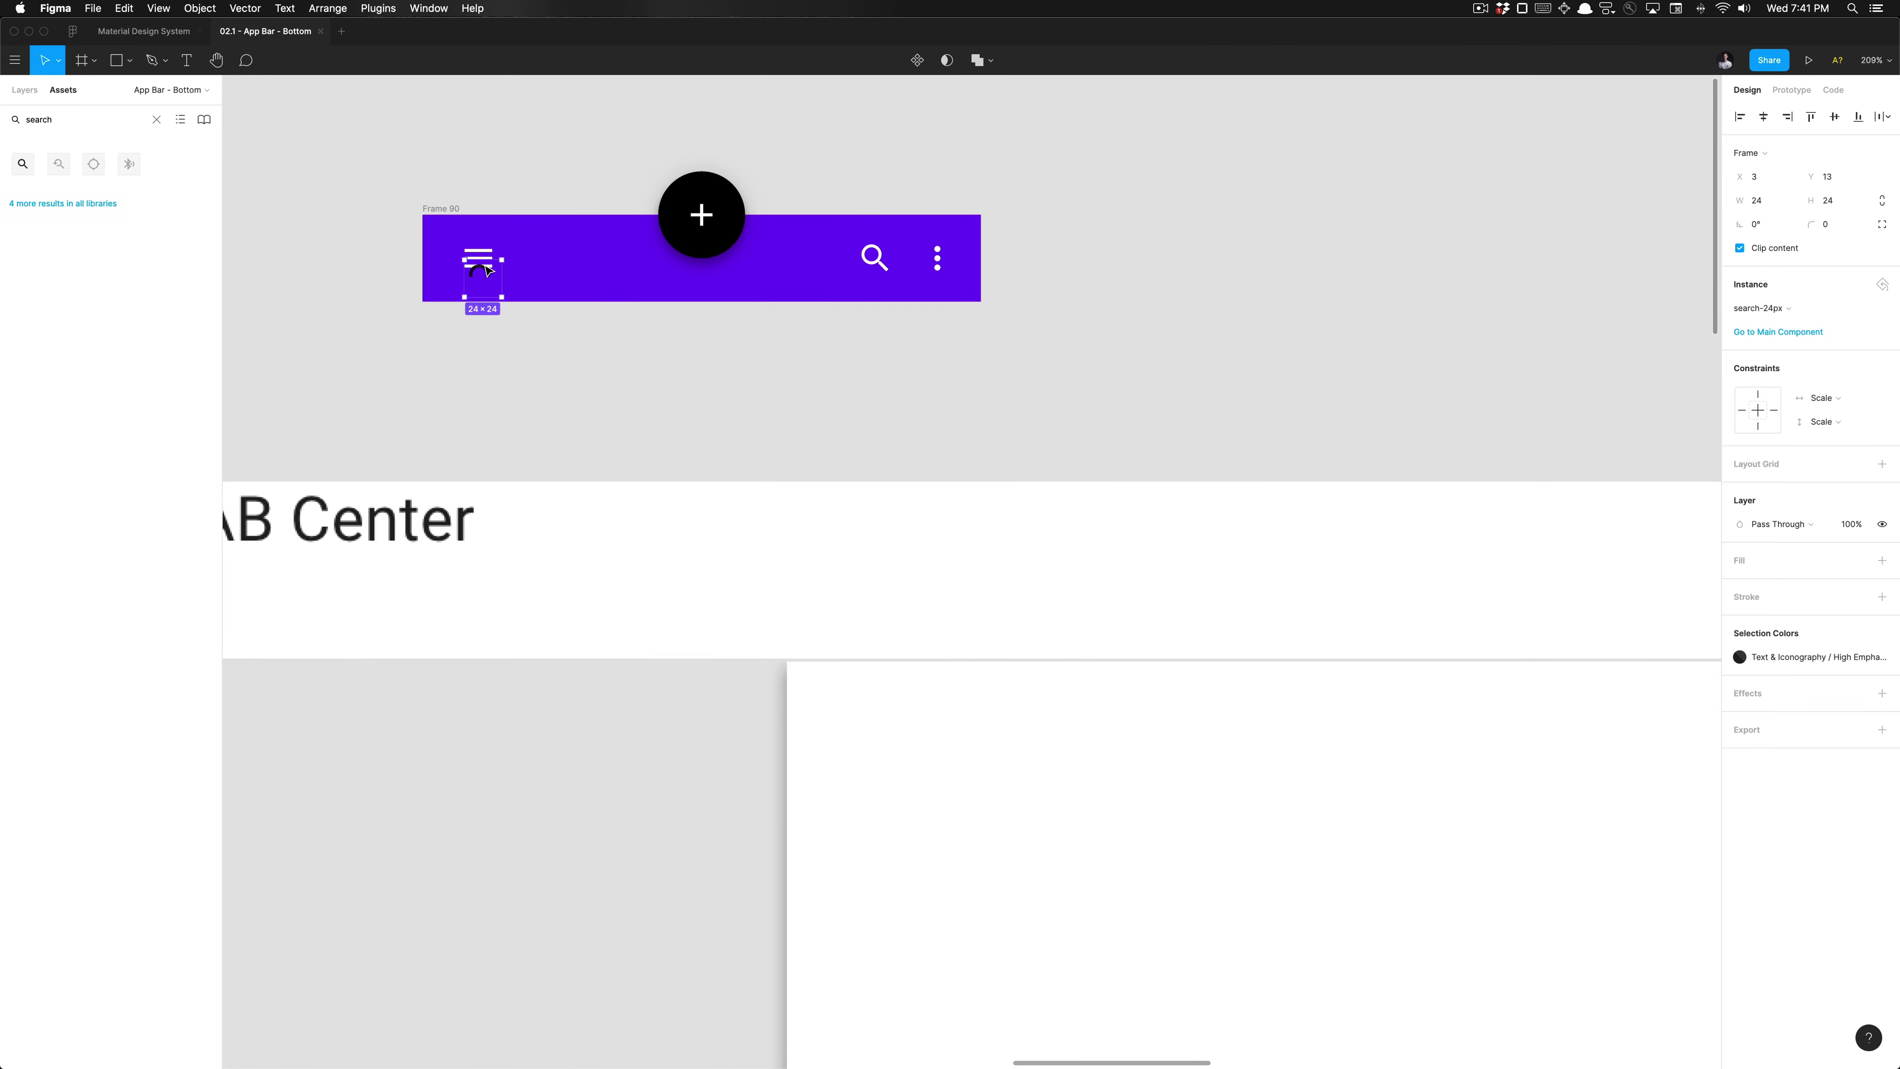
key("Escape")
Step: Select the menu, search and more icons in the bar and turn each into its own component
left_click(487, 267)
key("alt+1")
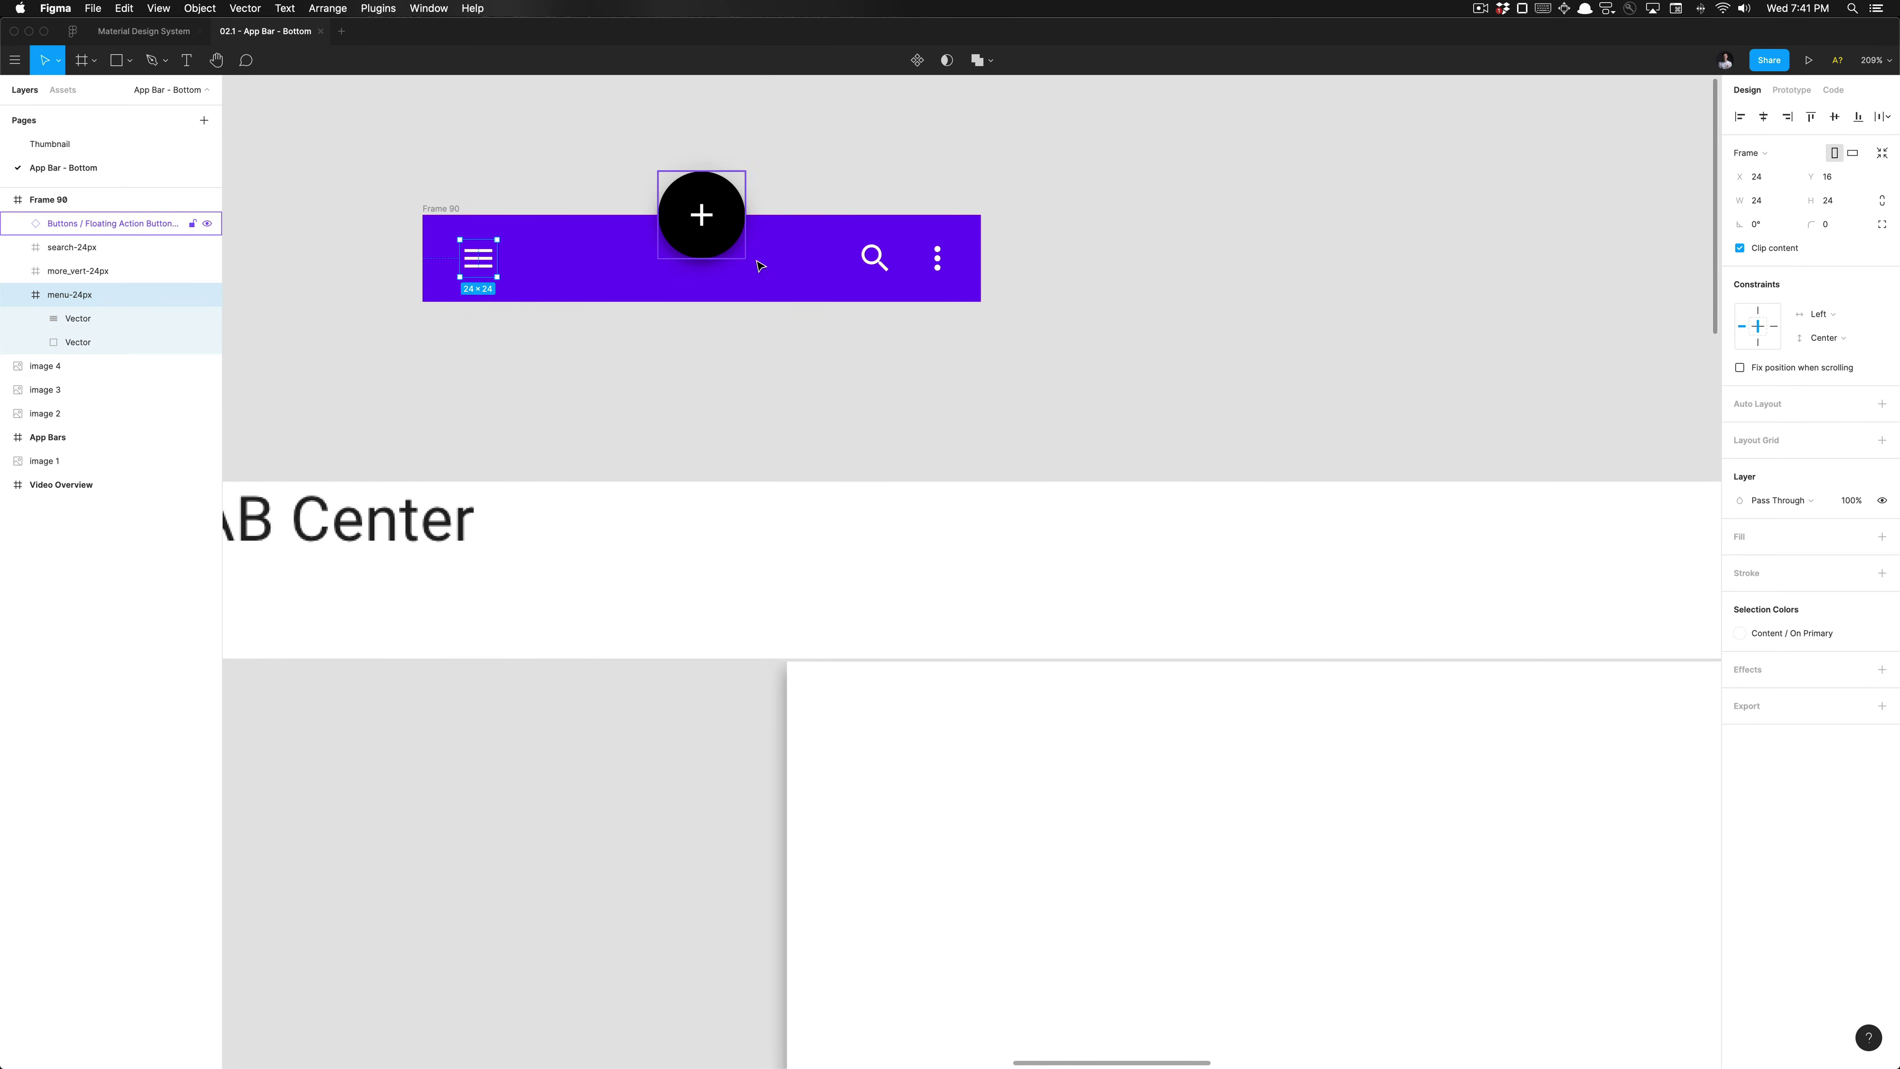
left_click(874, 257, "shift")
left_click(936, 259, "shift")
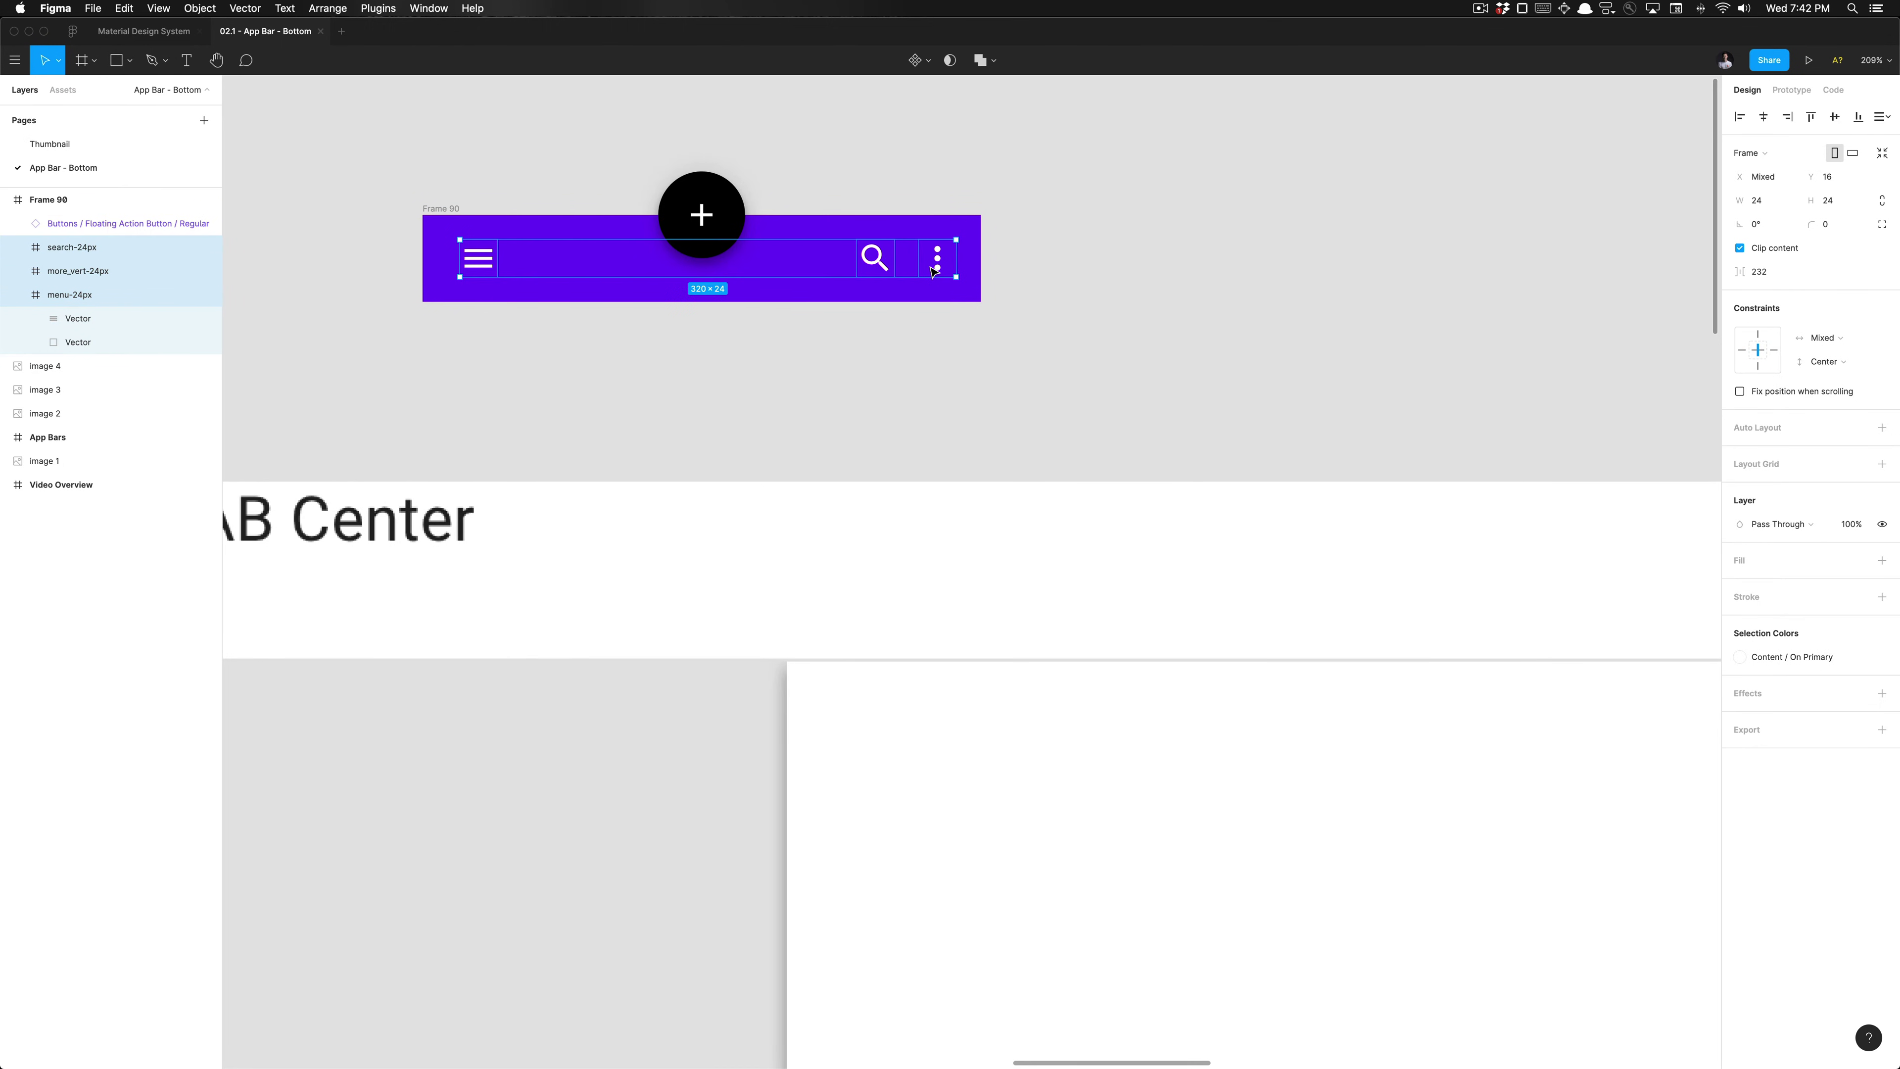
left_click(929, 59)
left_click(928, 107)
key("Escape")
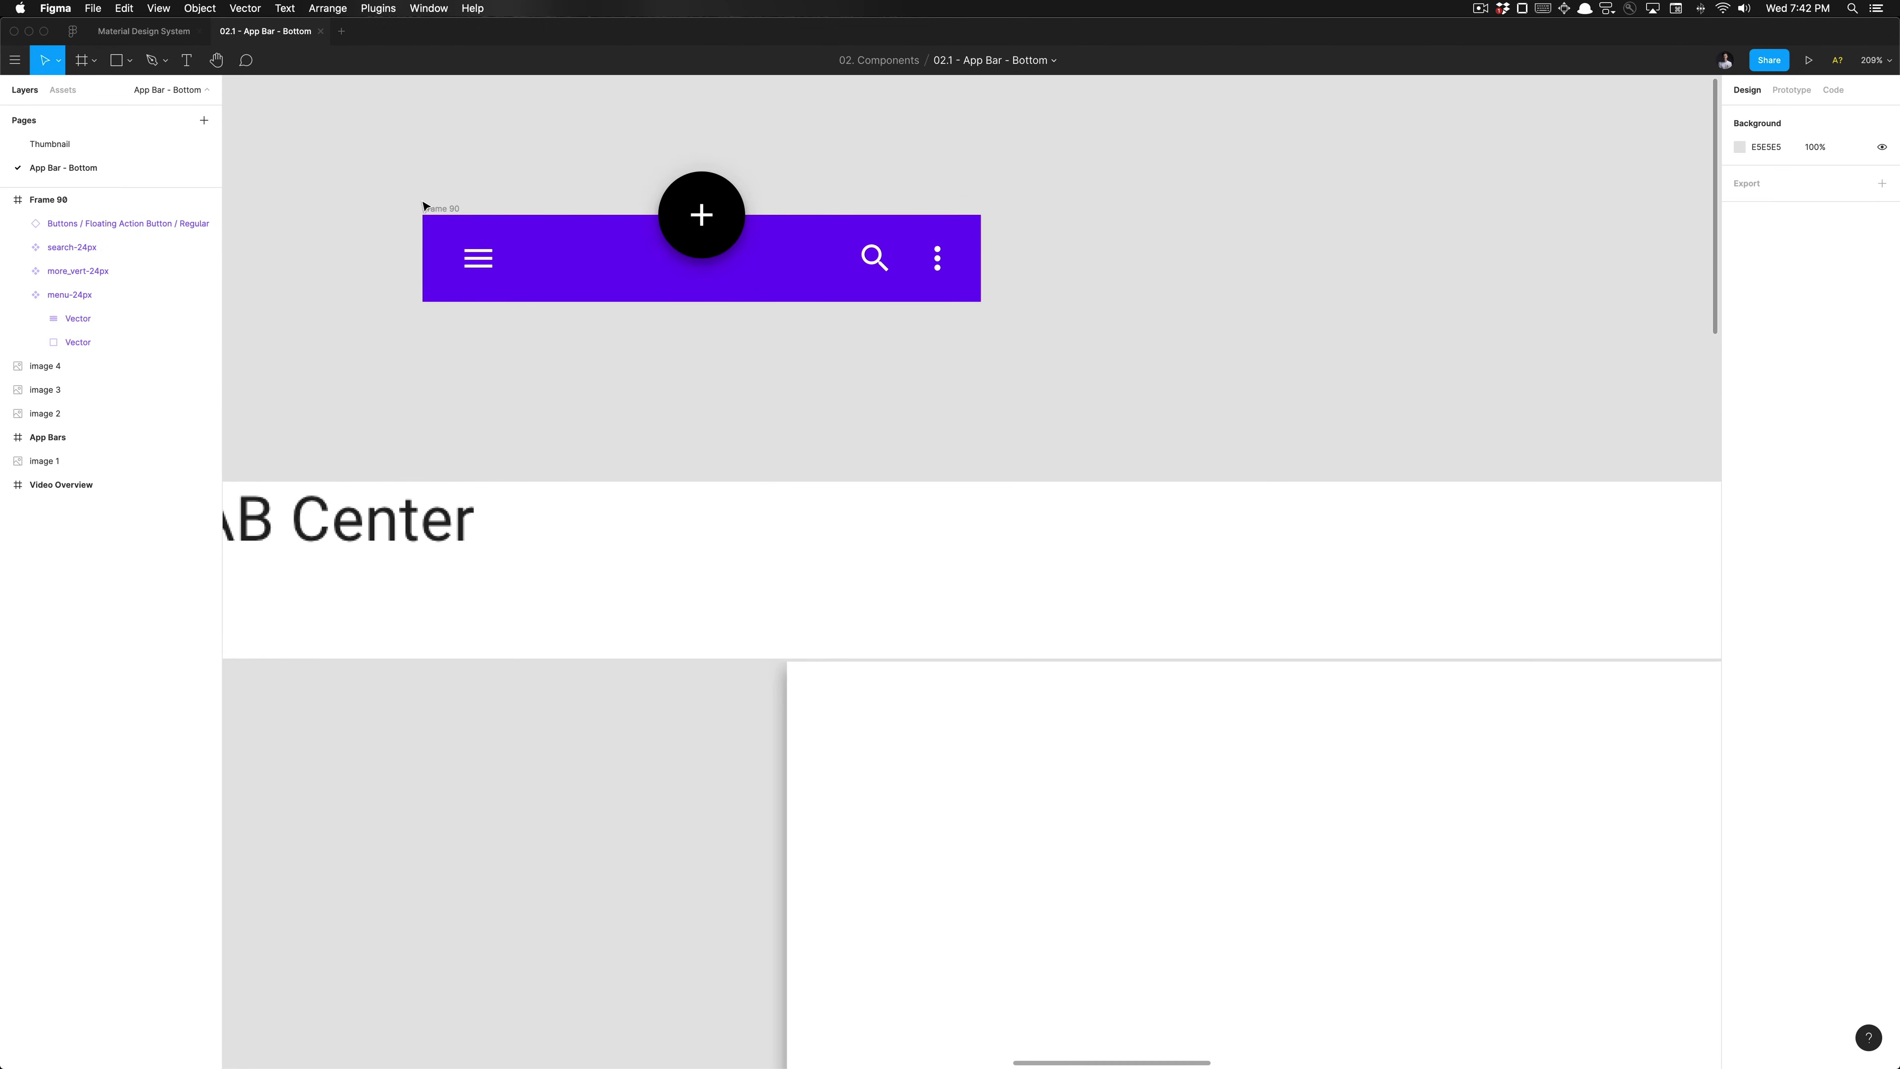
Step: Try to replace the bar's menu icon with the library's search-24px instance, and undo the attempt
left_click(70, 294)
left_click(63, 90)
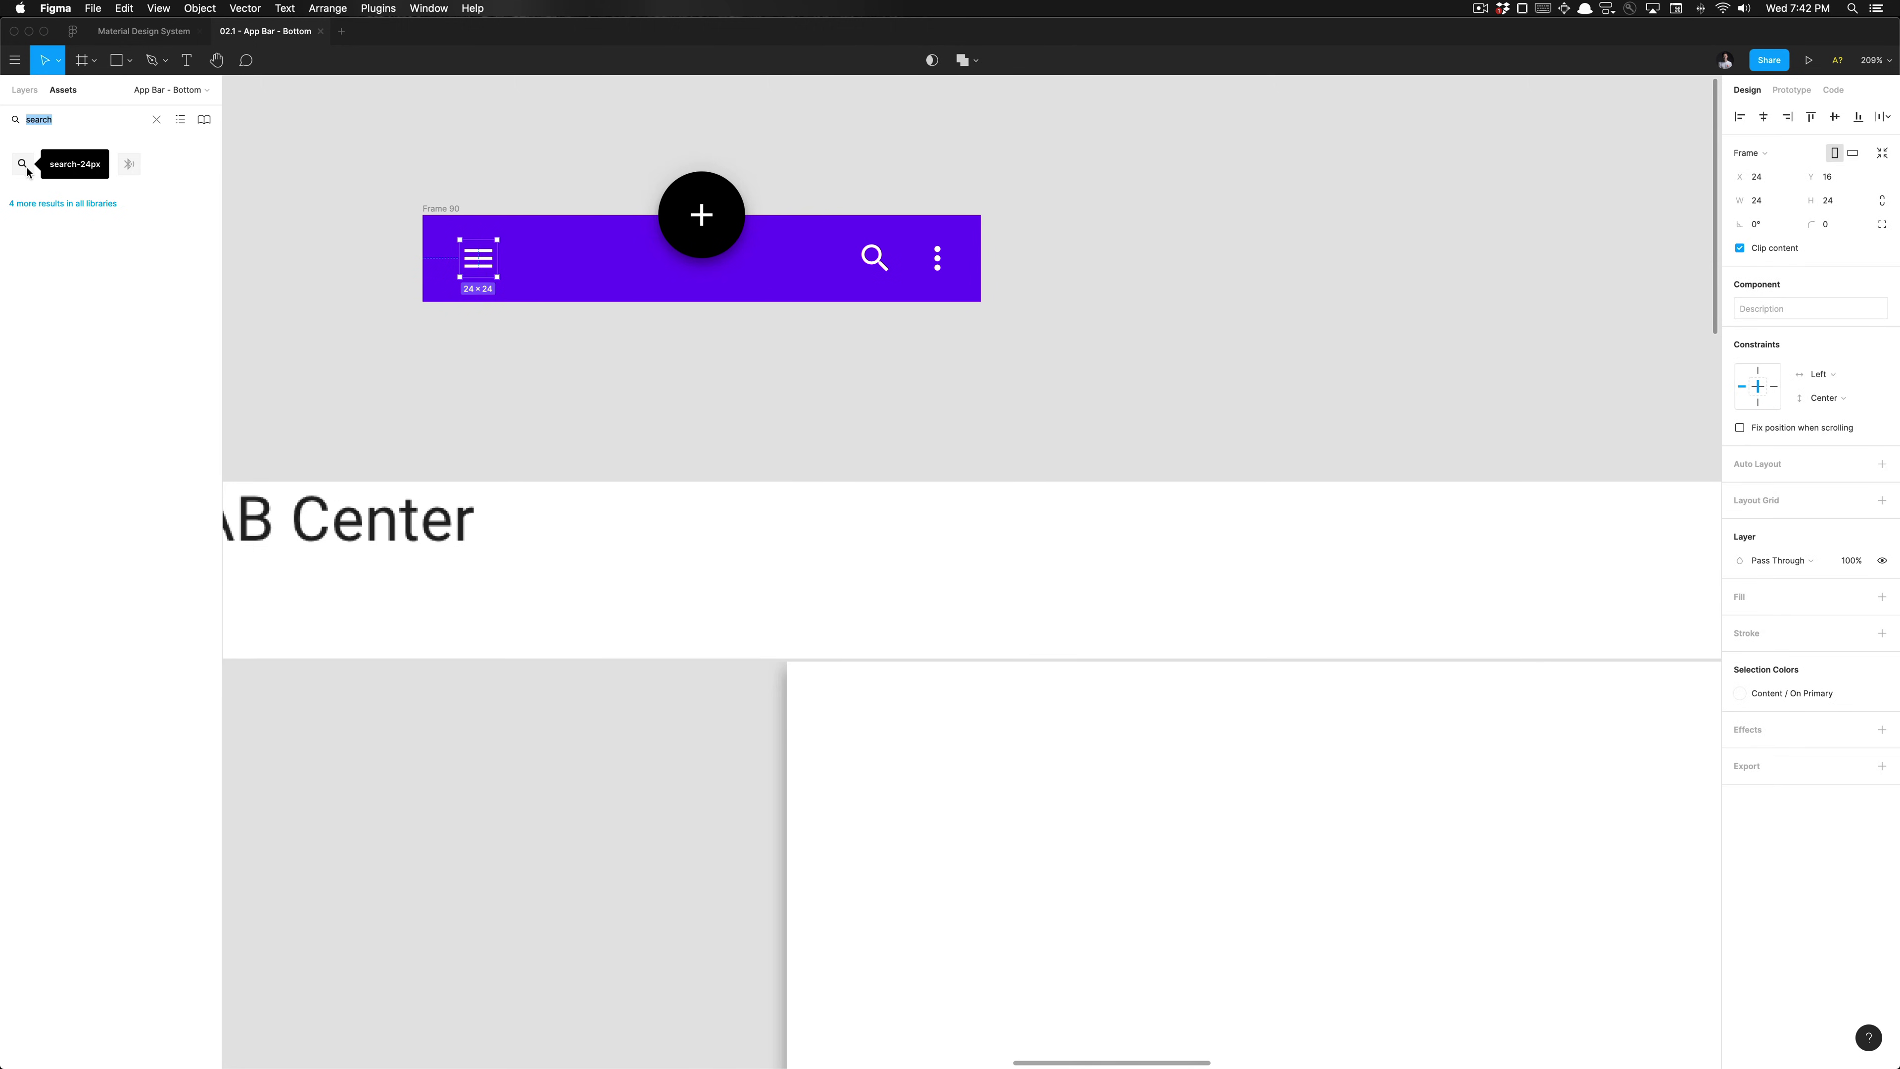
left_click_drag(26, 167, 477, 258)
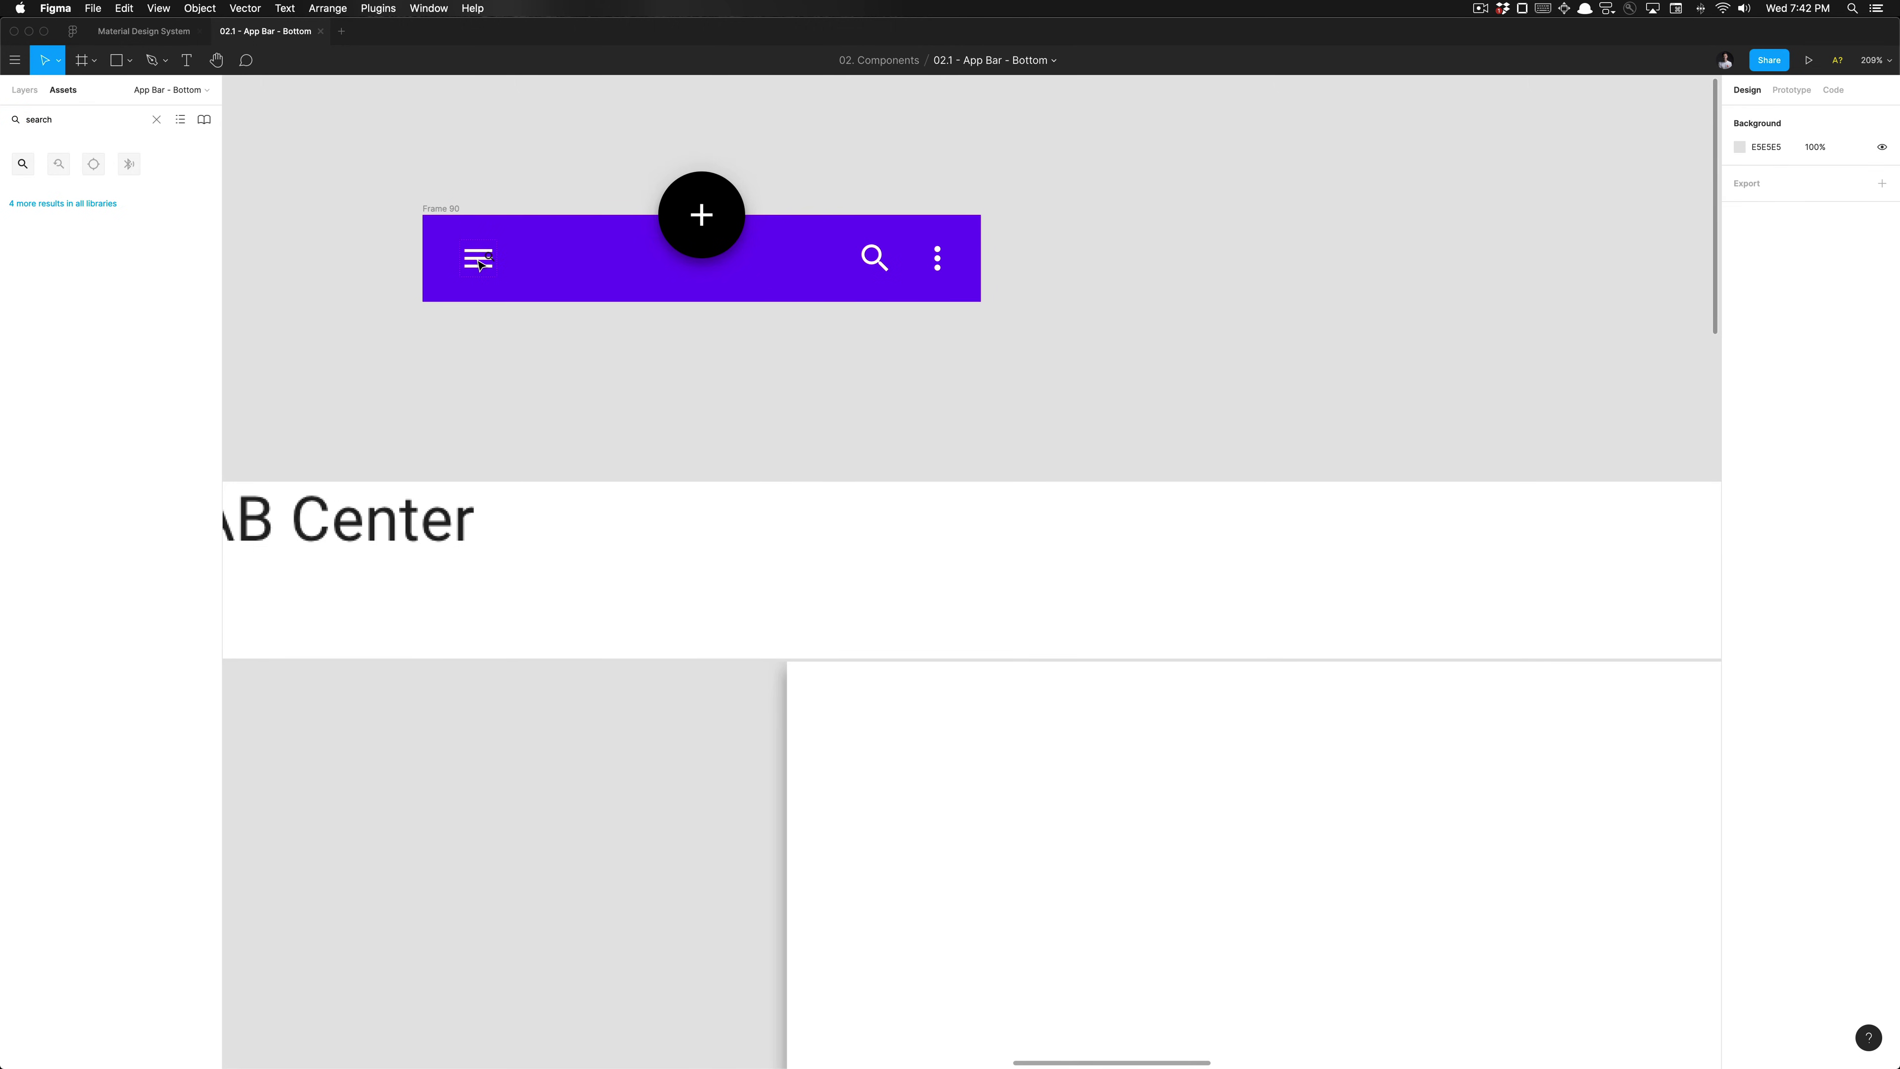
left_click(480, 264)
key("Escape")
left_click(480, 263)
key("Escape")
left_click(487, 266)
key("Escape")
left_click(28, 88)
key("super+z")
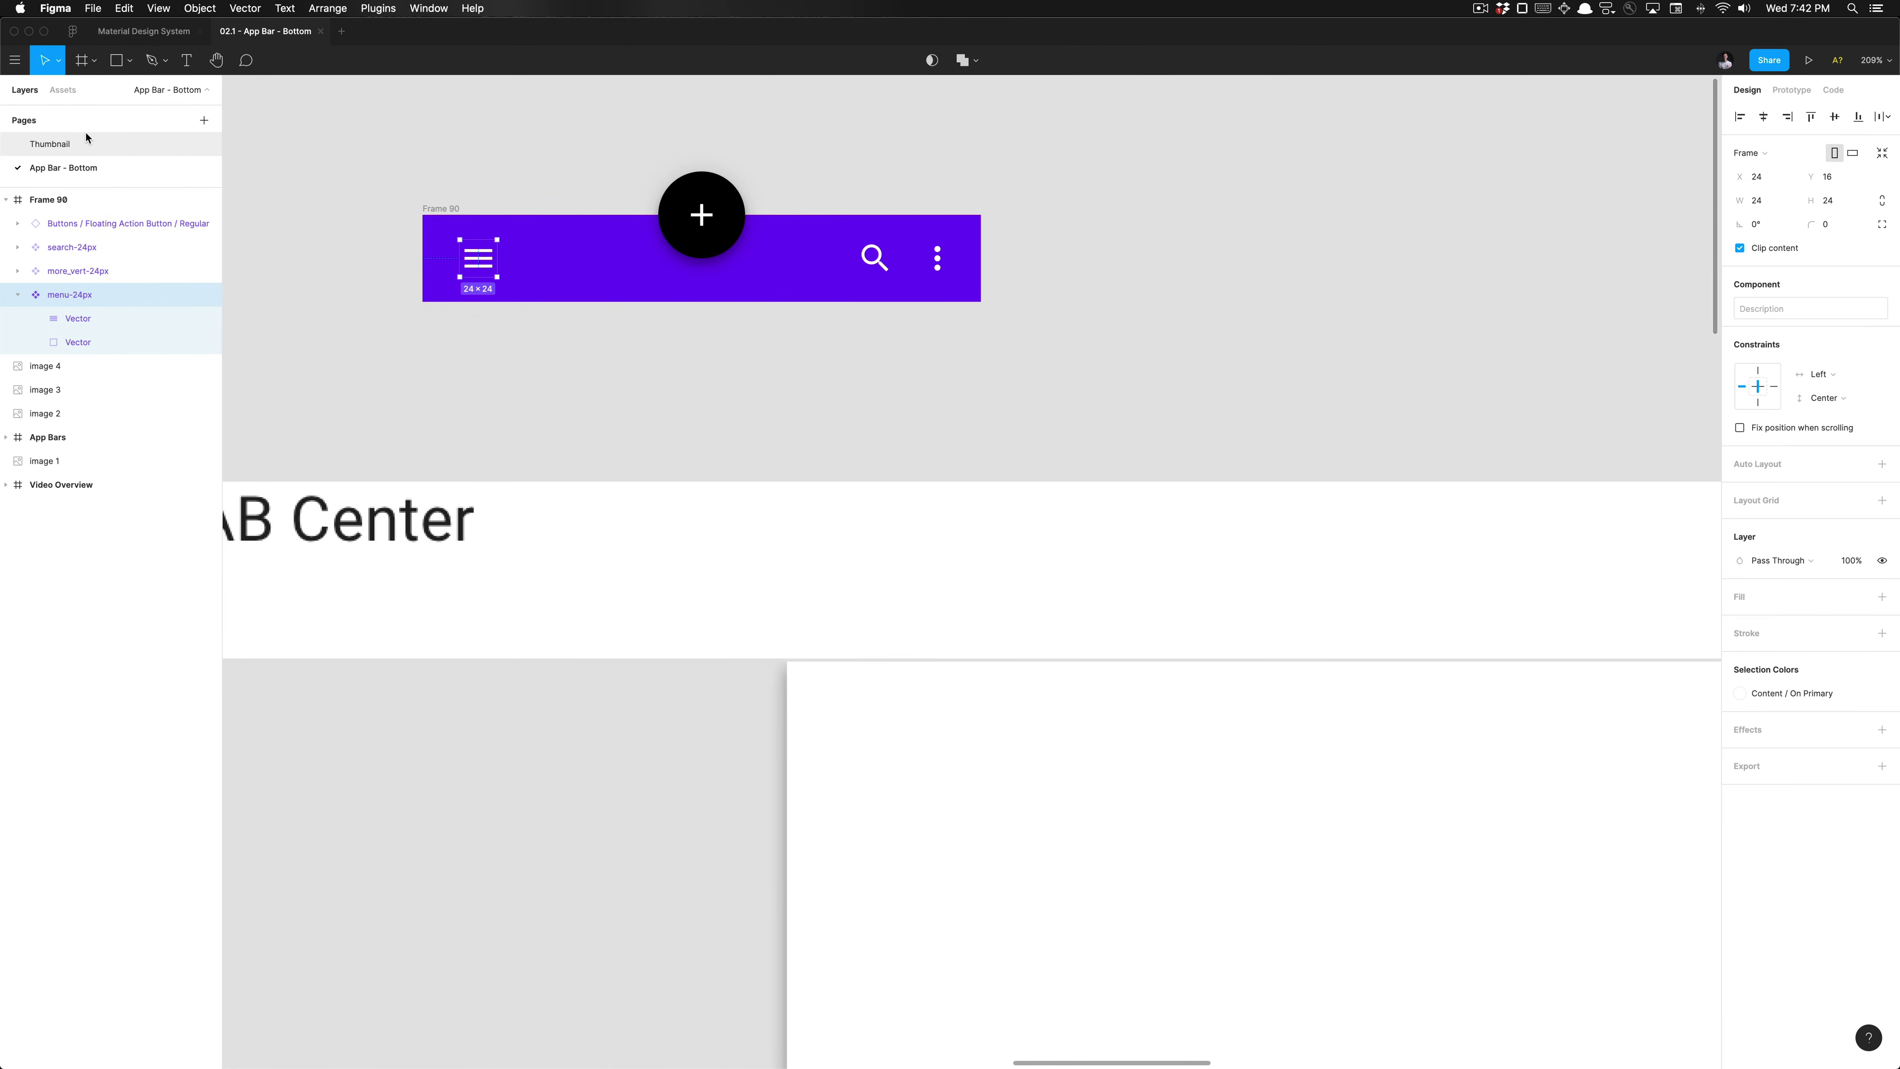
Step: Place library instances of search-24px and more_vert-24px on the canvas below the bar
left_click(63, 89)
left_click_drag(23, 163, 430, 346)
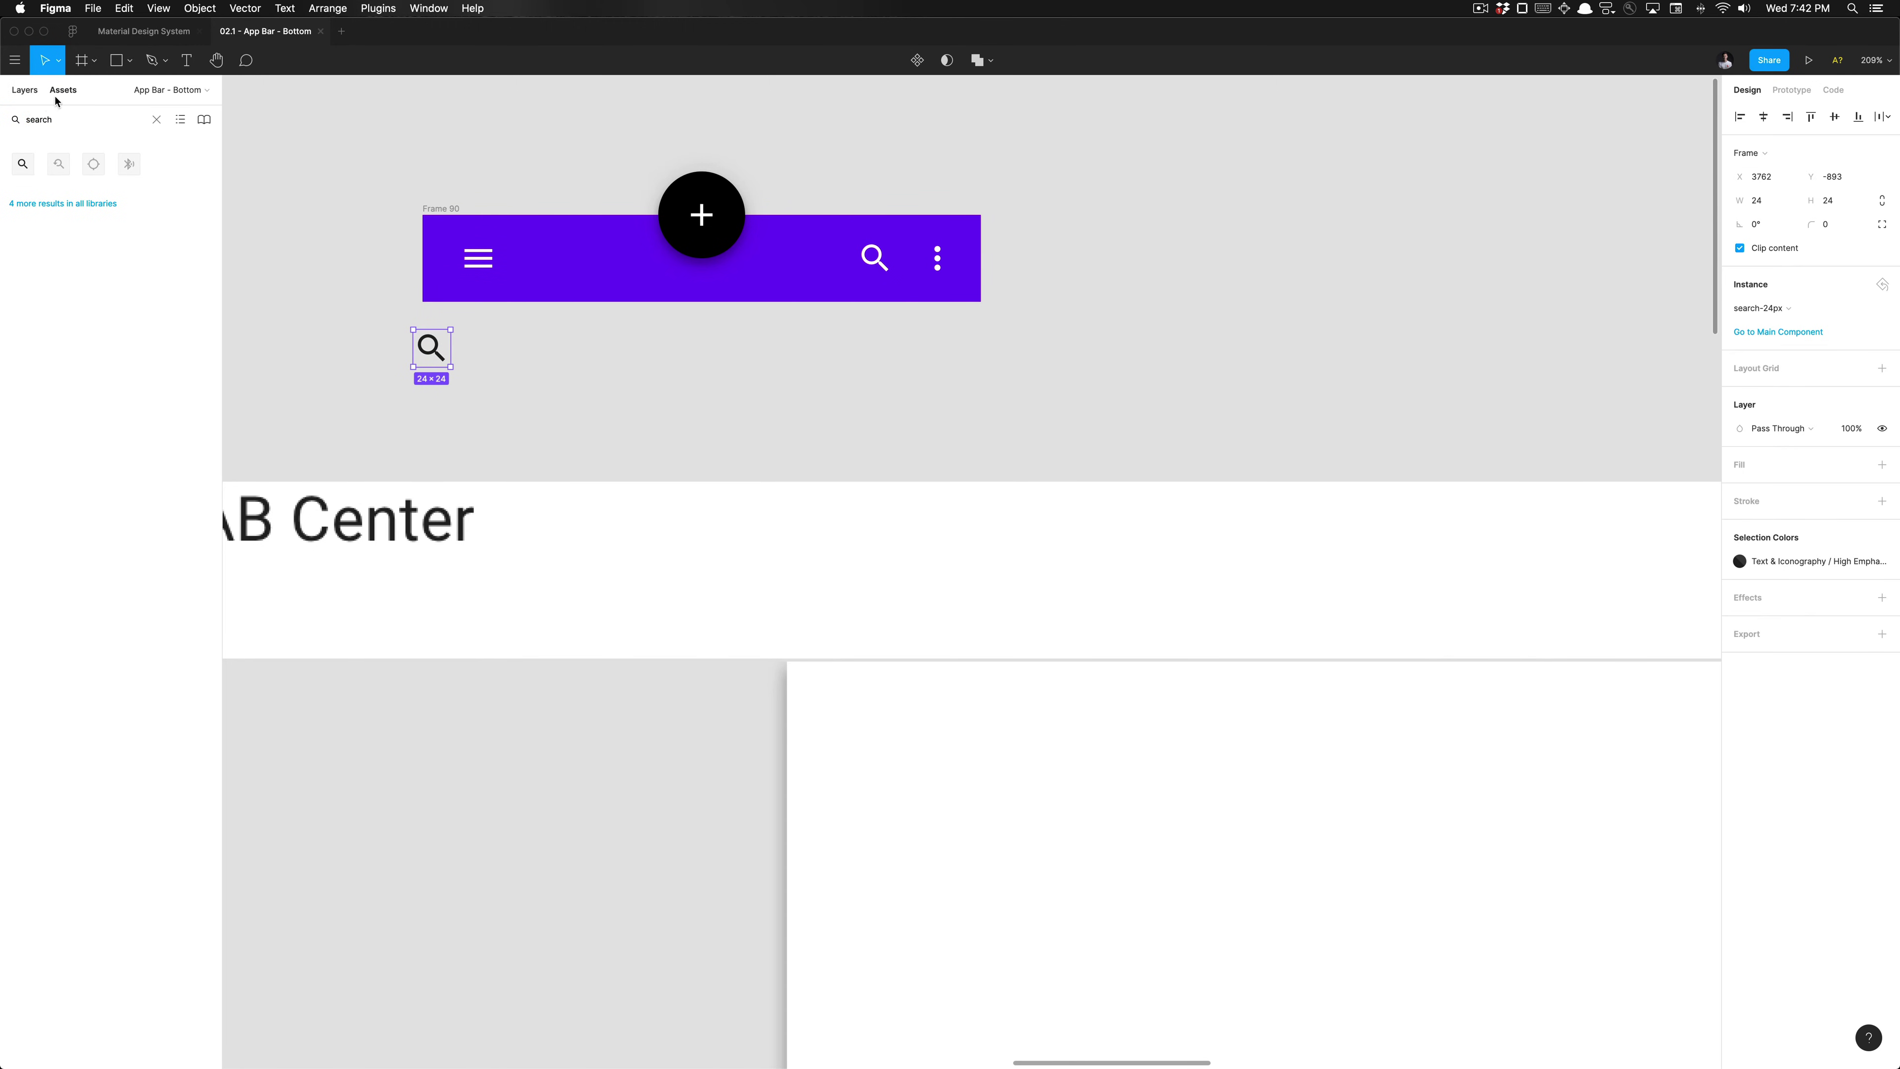
double_click(60, 118)
type("more")
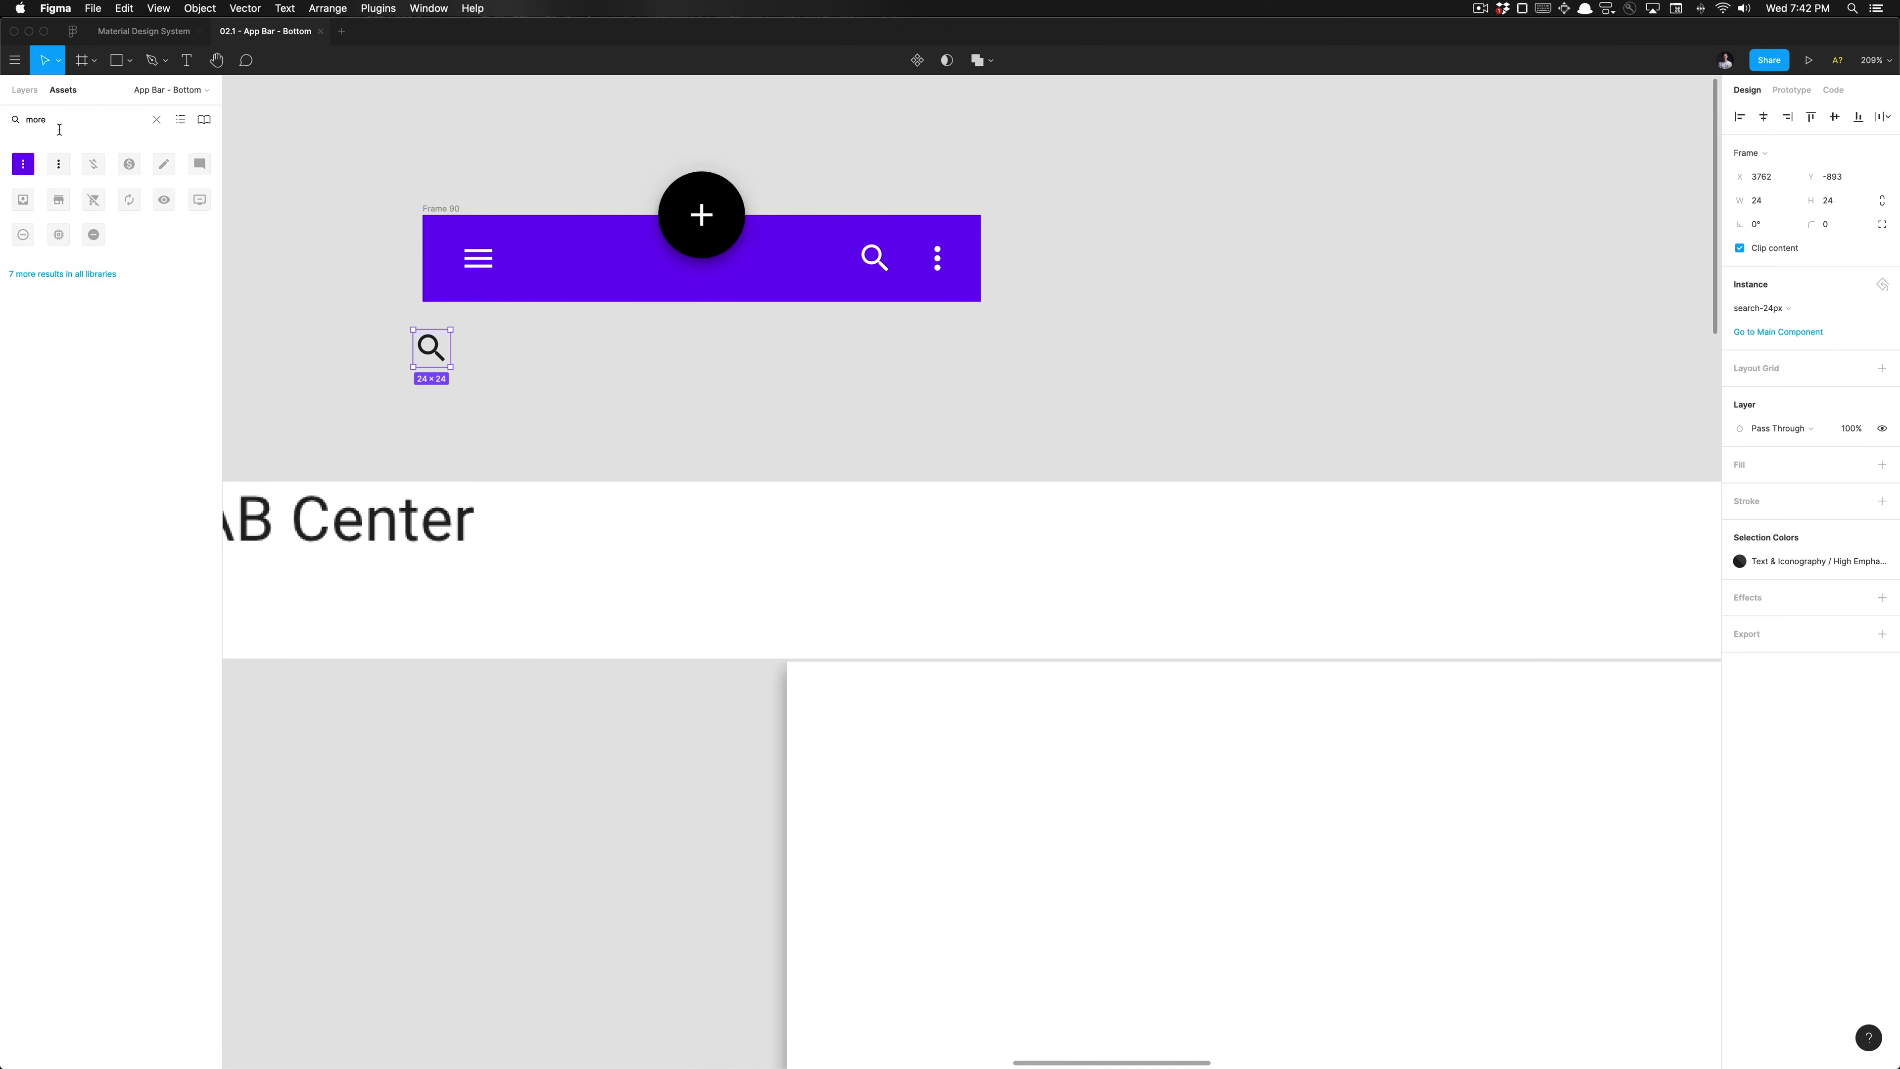
left_click_drag(22, 164, 514, 385)
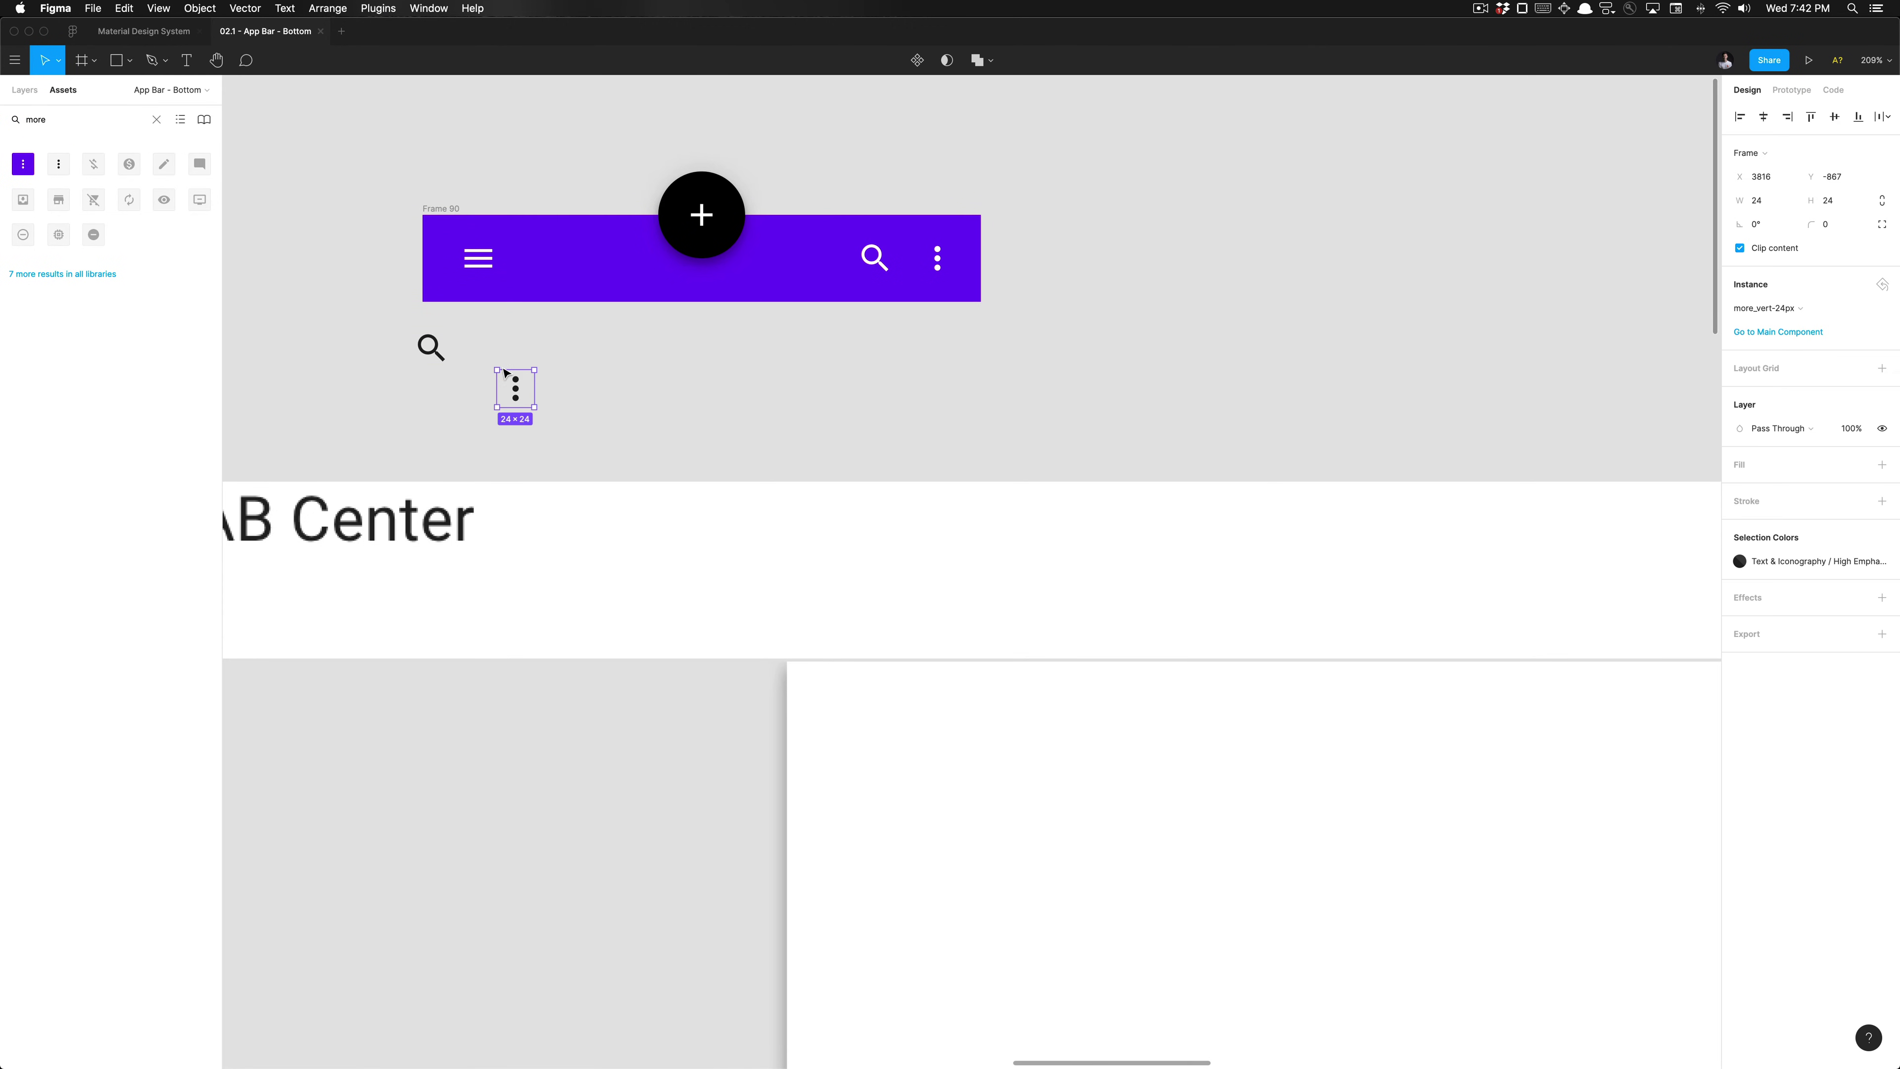
Step: Find the library's search-24px and menu-24px components and place an instance of each inside the bar
double_click(123, 123)
type("search")
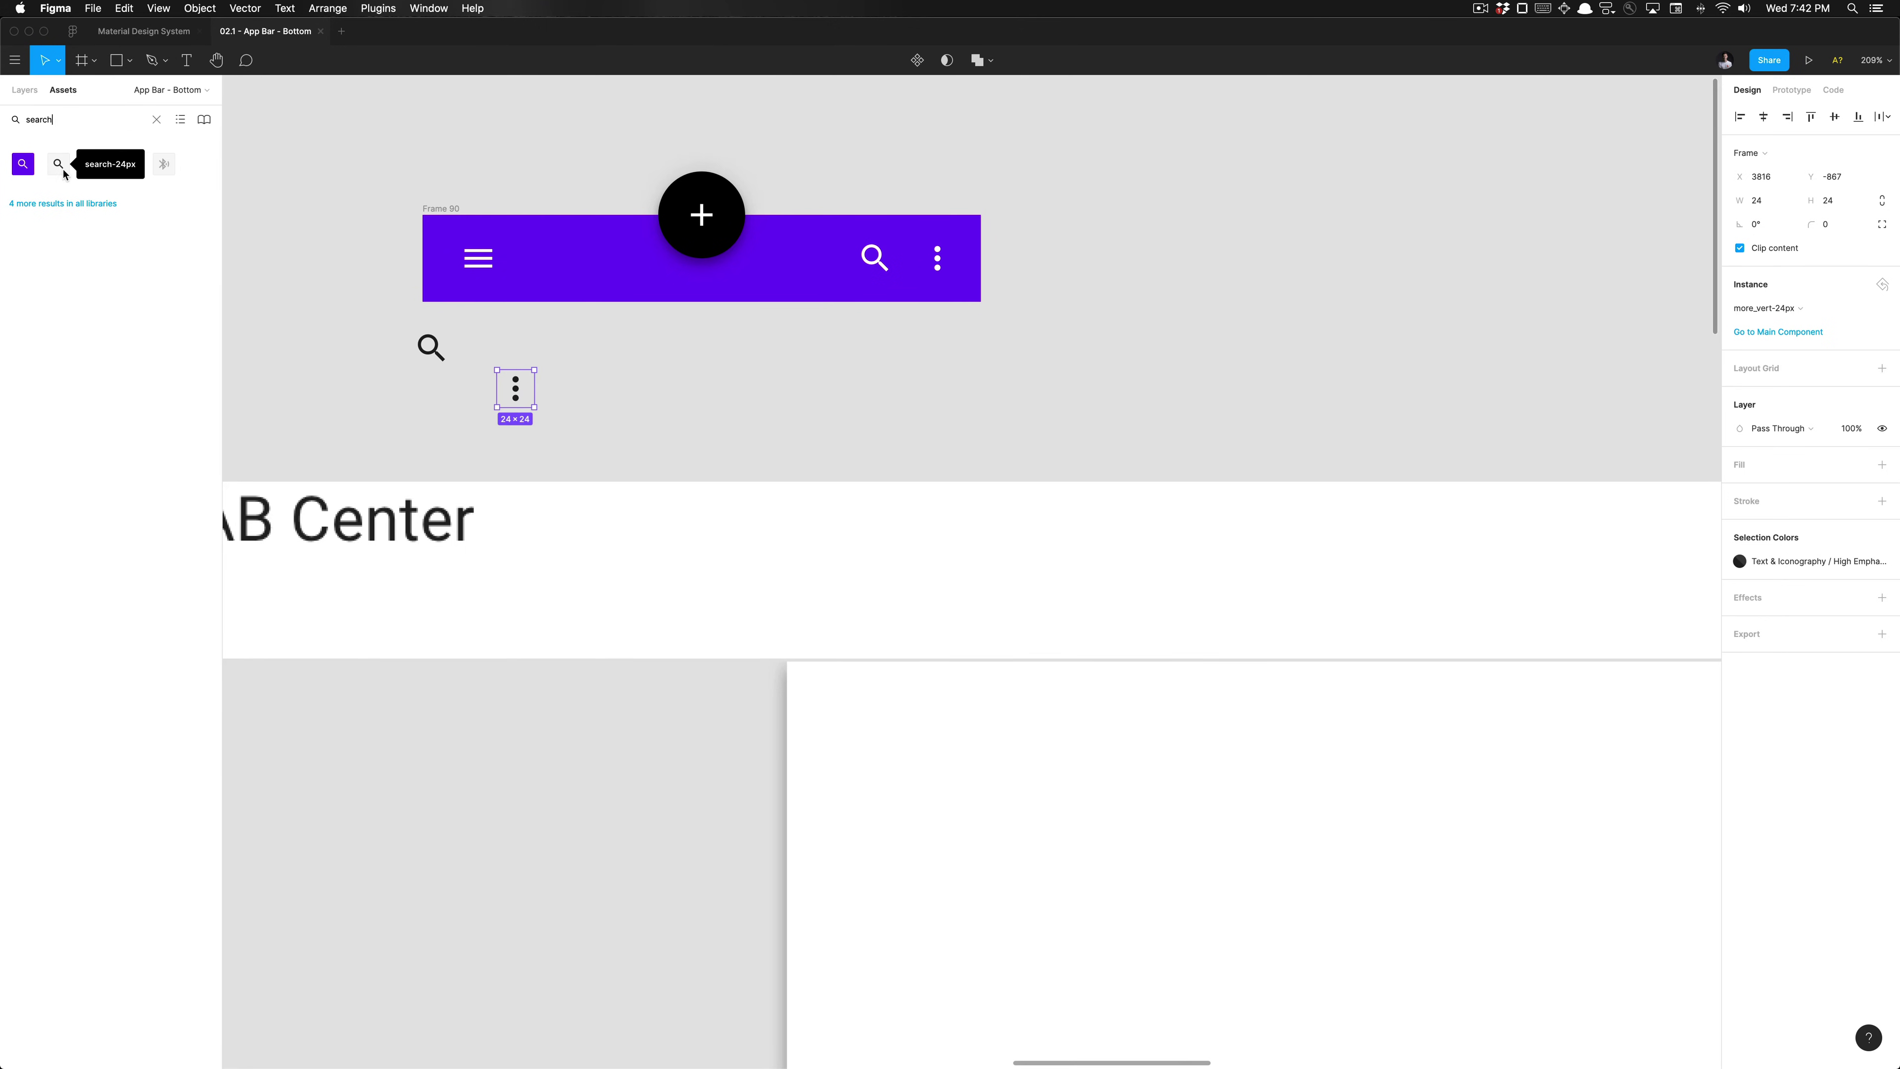
left_click_drag(64, 174, 752, 277)
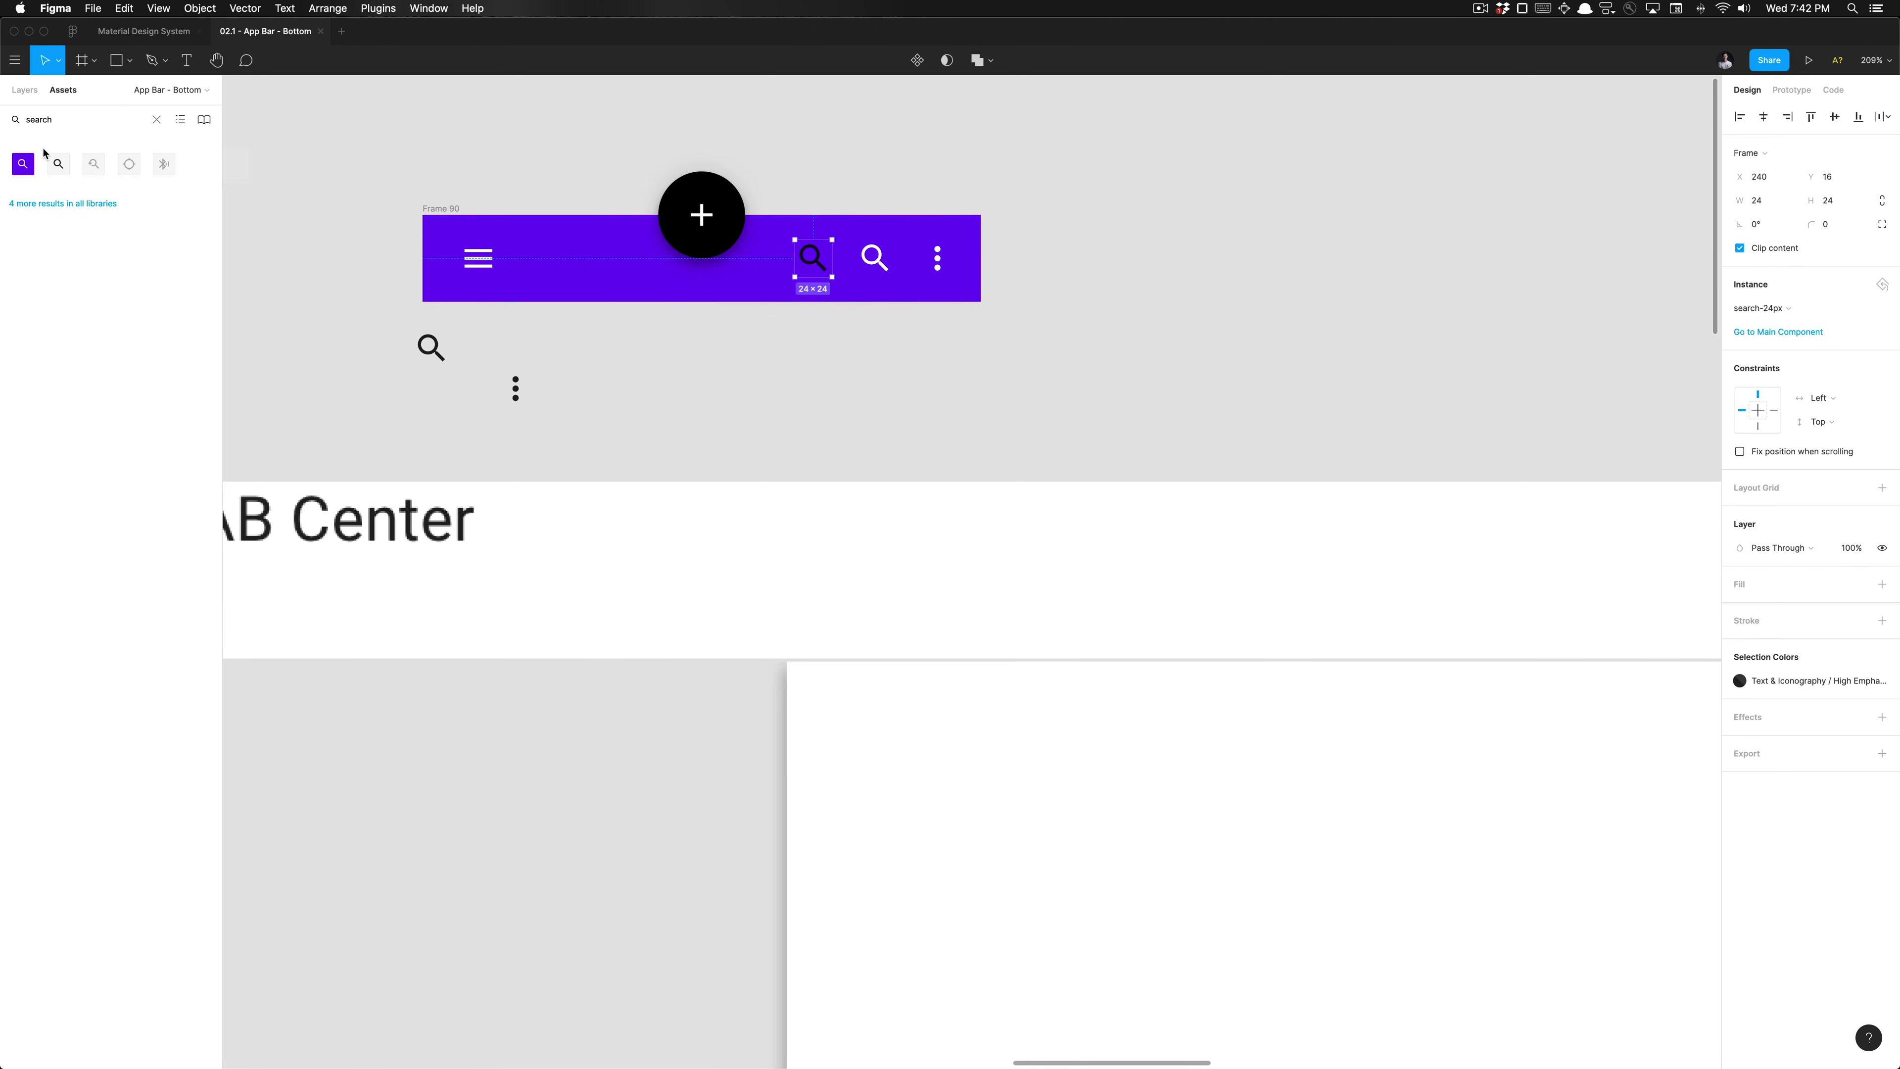
left_click(66, 121)
type("menu")
left_click_drag(59, 164, 552, 283)
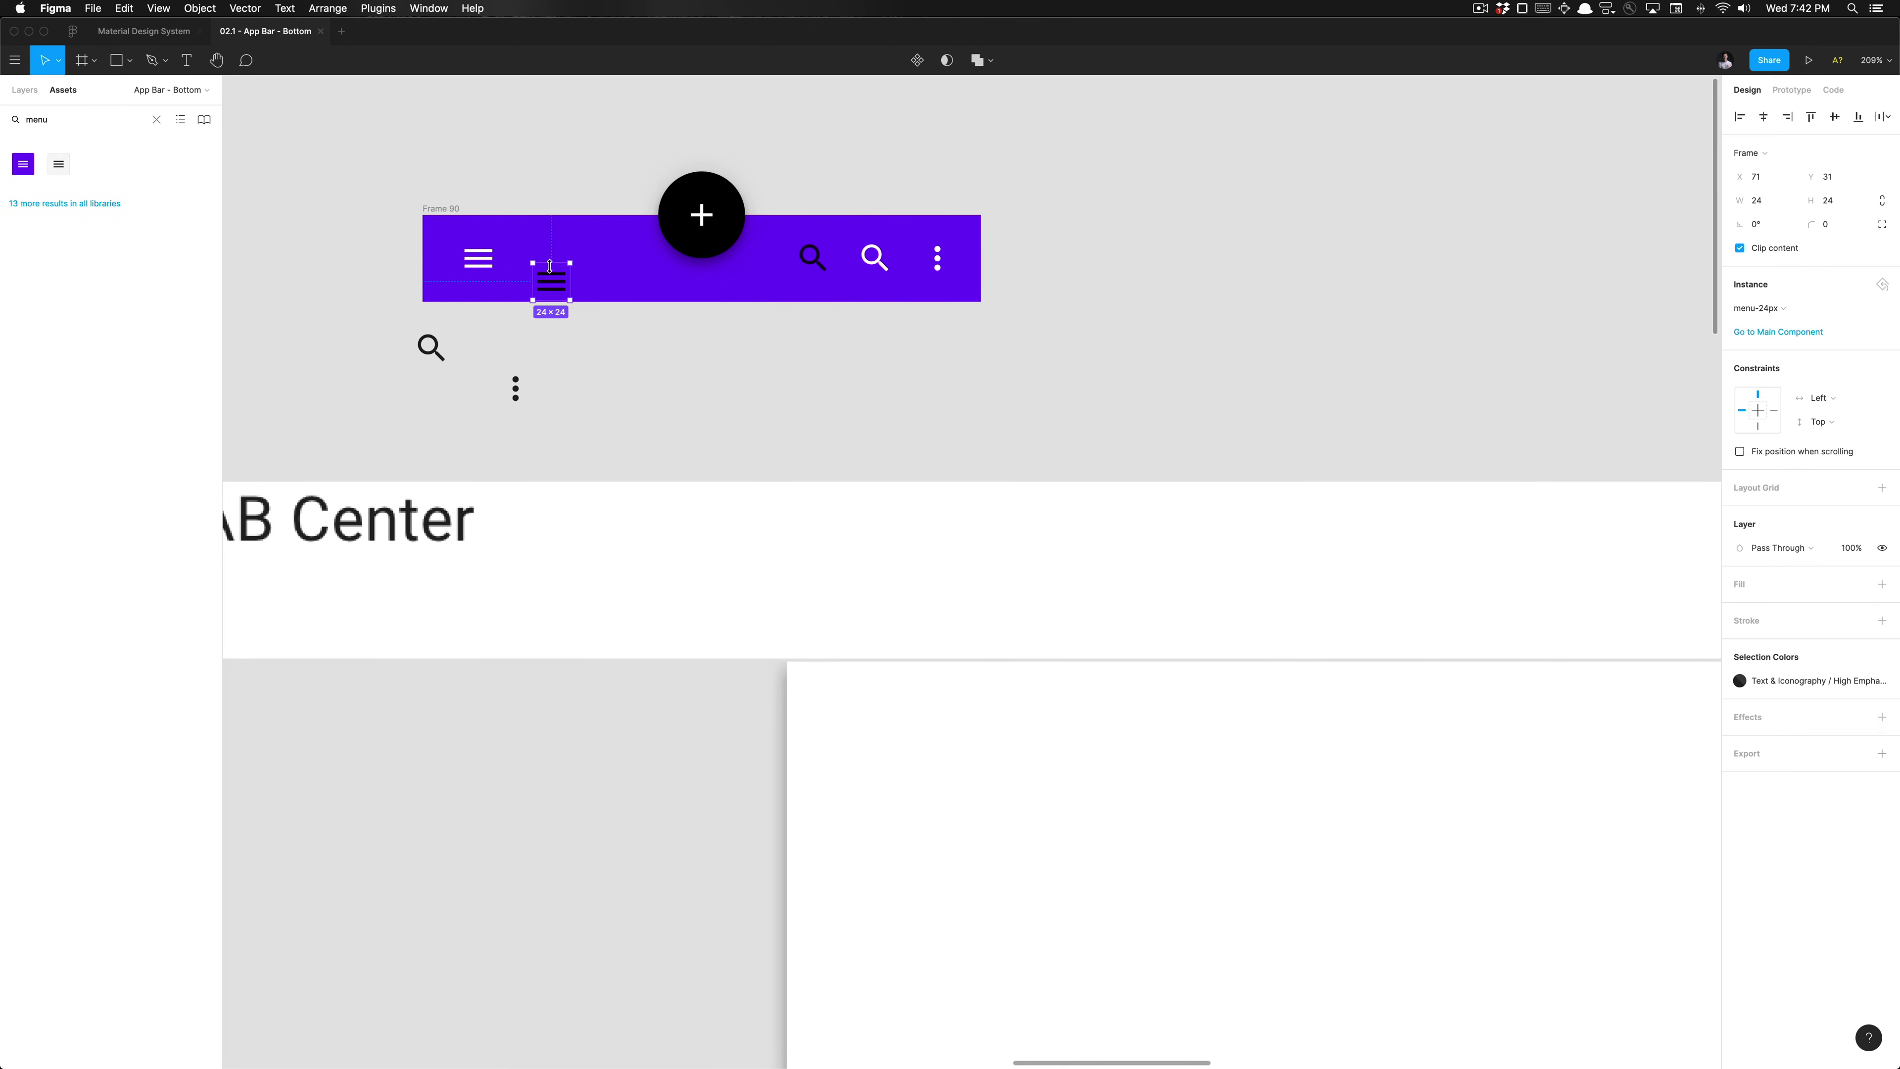
Step: Swap the new menu-24px instance into the original menu icon's position and delete the original icon
left_click(478, 264)
left_click(535, 280)
left_click(491, 270, "shift")
key("alt+w")
left_click_drag(551, 260, 482, 260)
left_click(548, 262)
key("BackSpace")
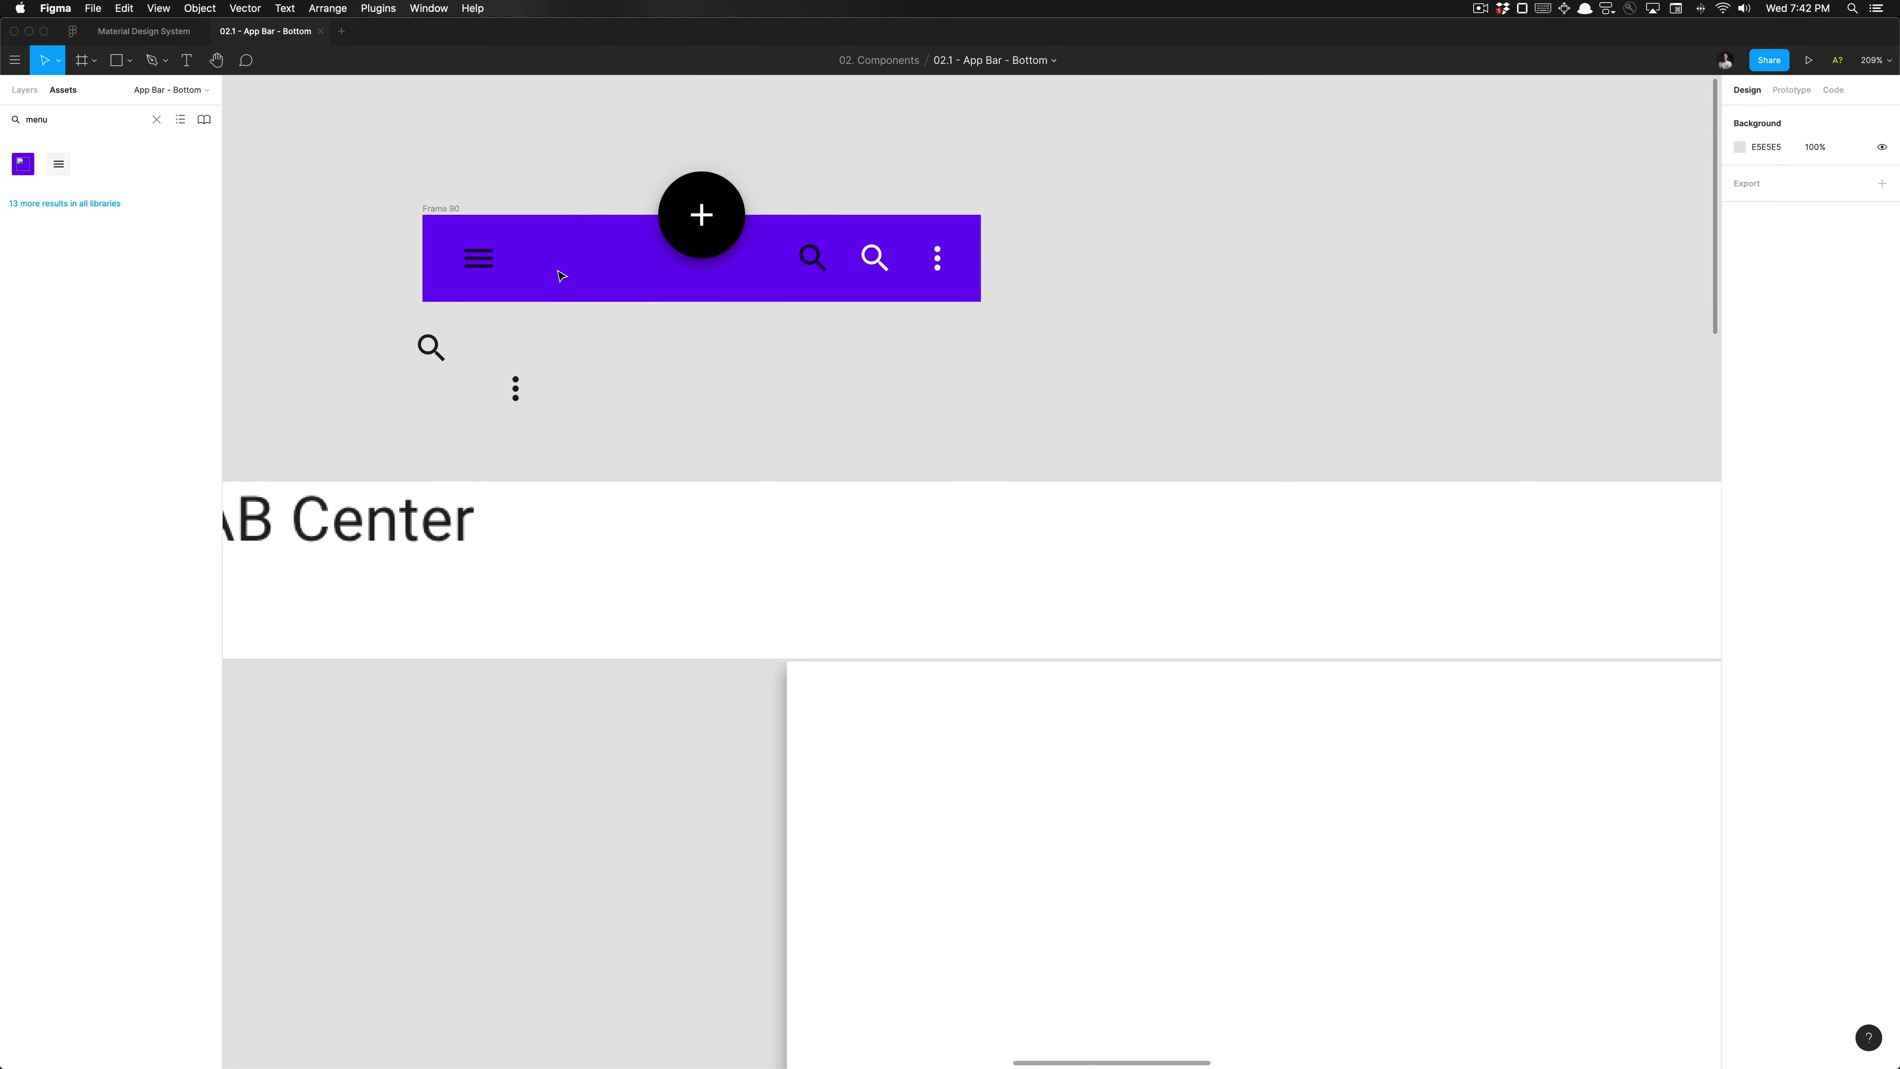
Step: Bring the more_vert-24px instance into the bar and swap the new search and more instances into the original icons' positions
scroll(557, 272, "right", 2)
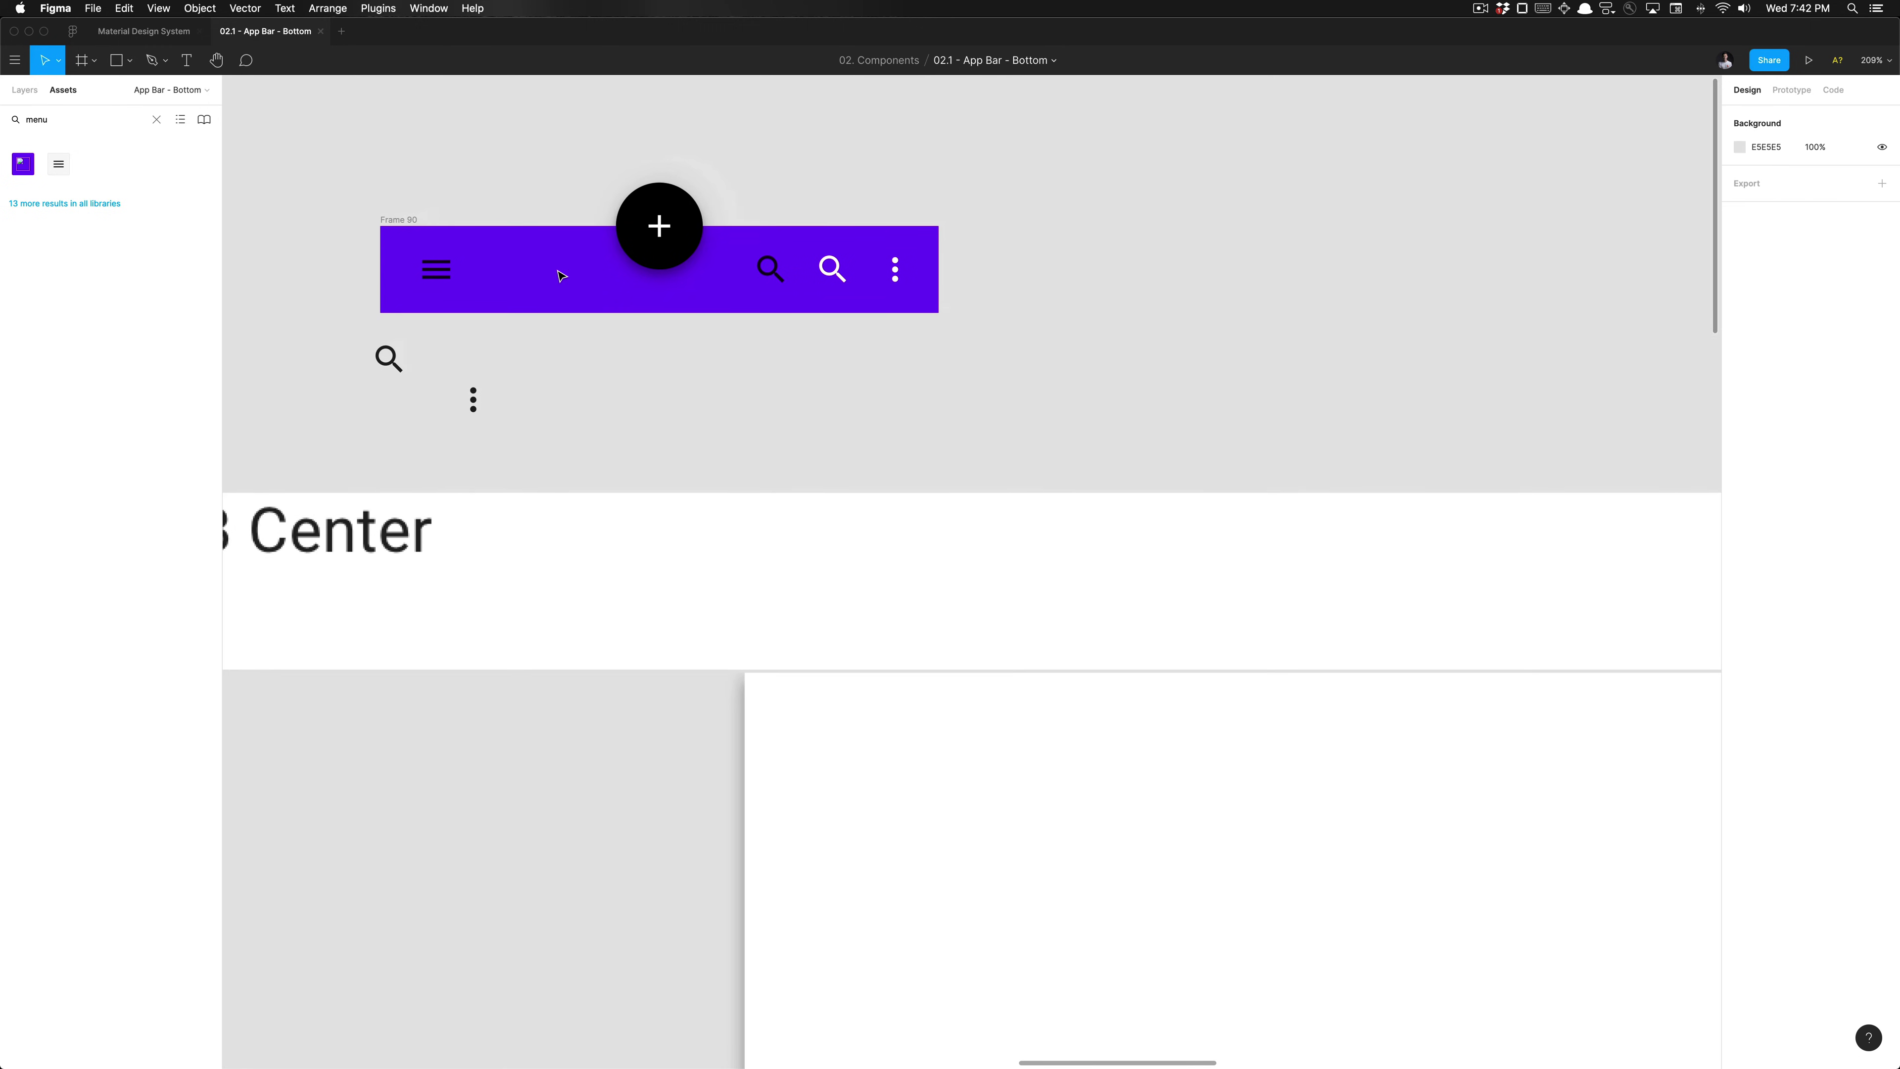
left_click(792, 283)
left_click(834, 279, "shift")
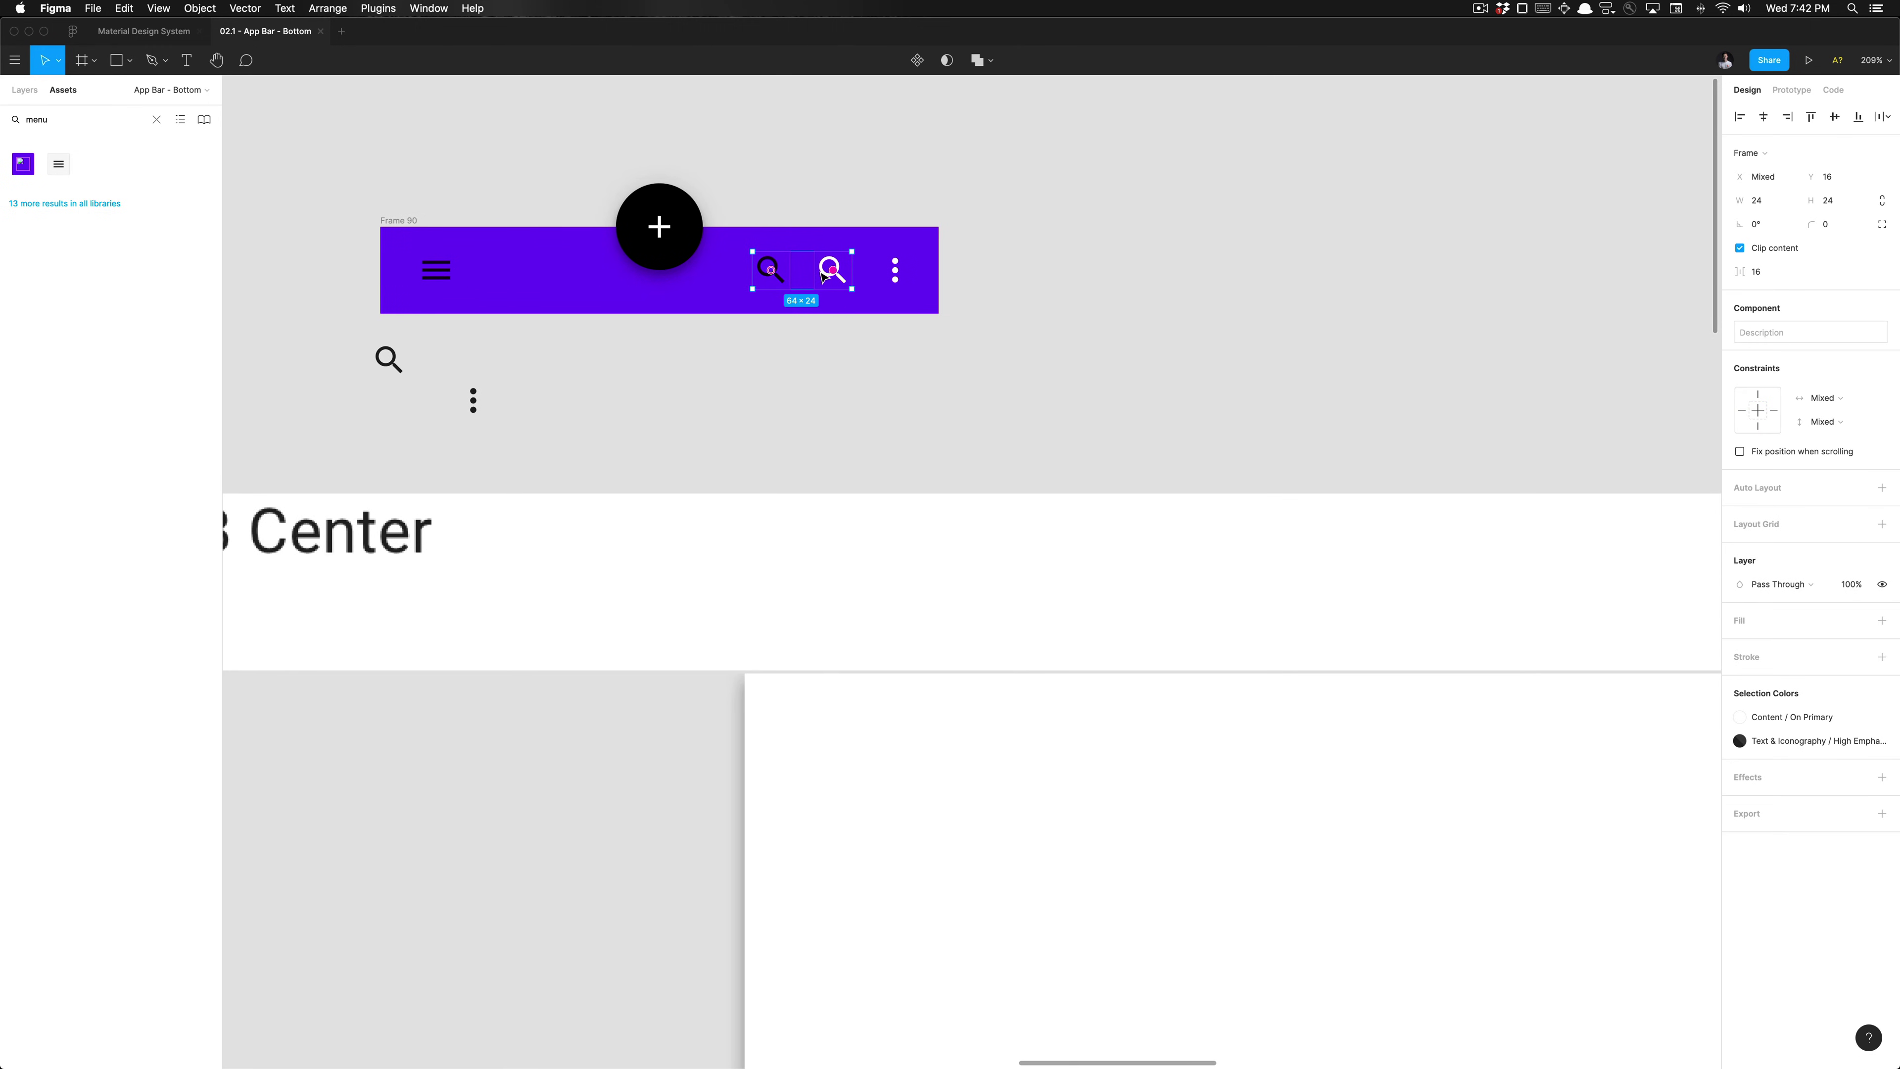
left_click_drag(462, 410, 733, 287)
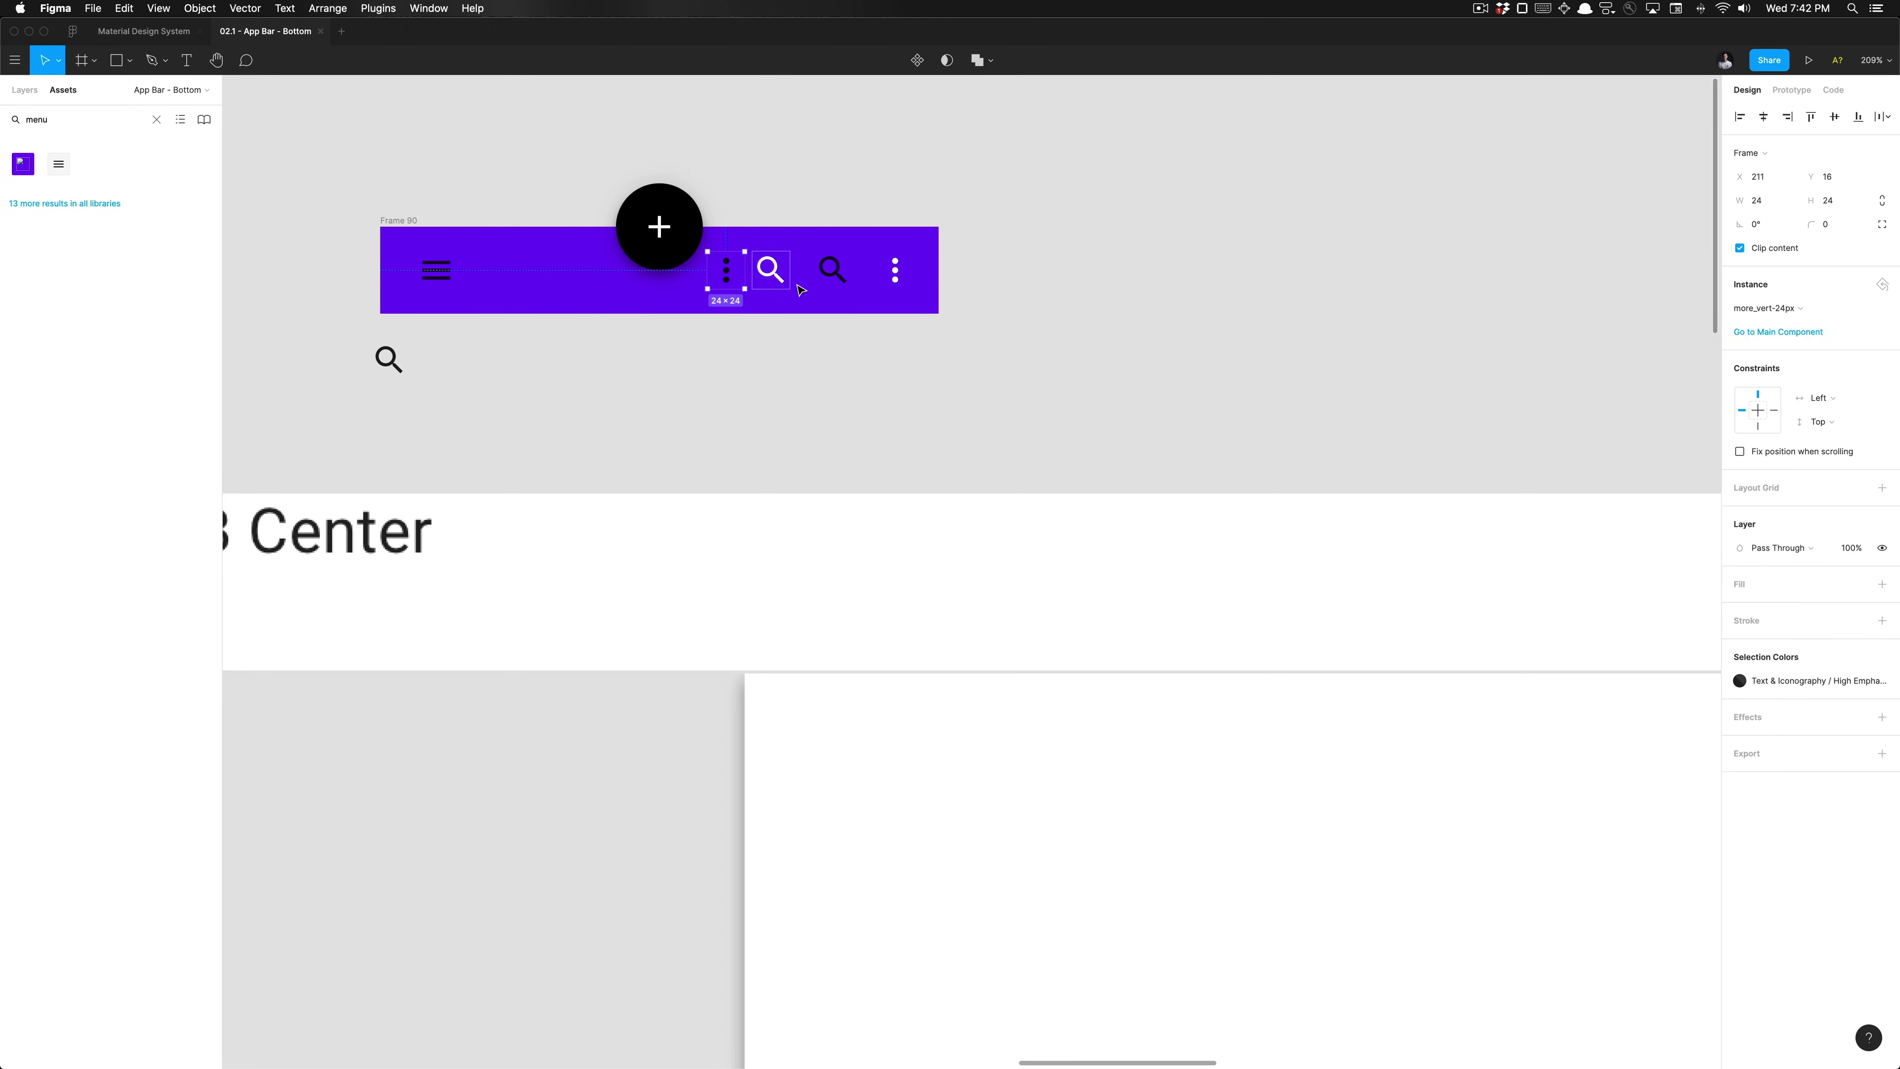
left_click(898, 274, "shift")
left_click_drag(897, 274, 735, 270)
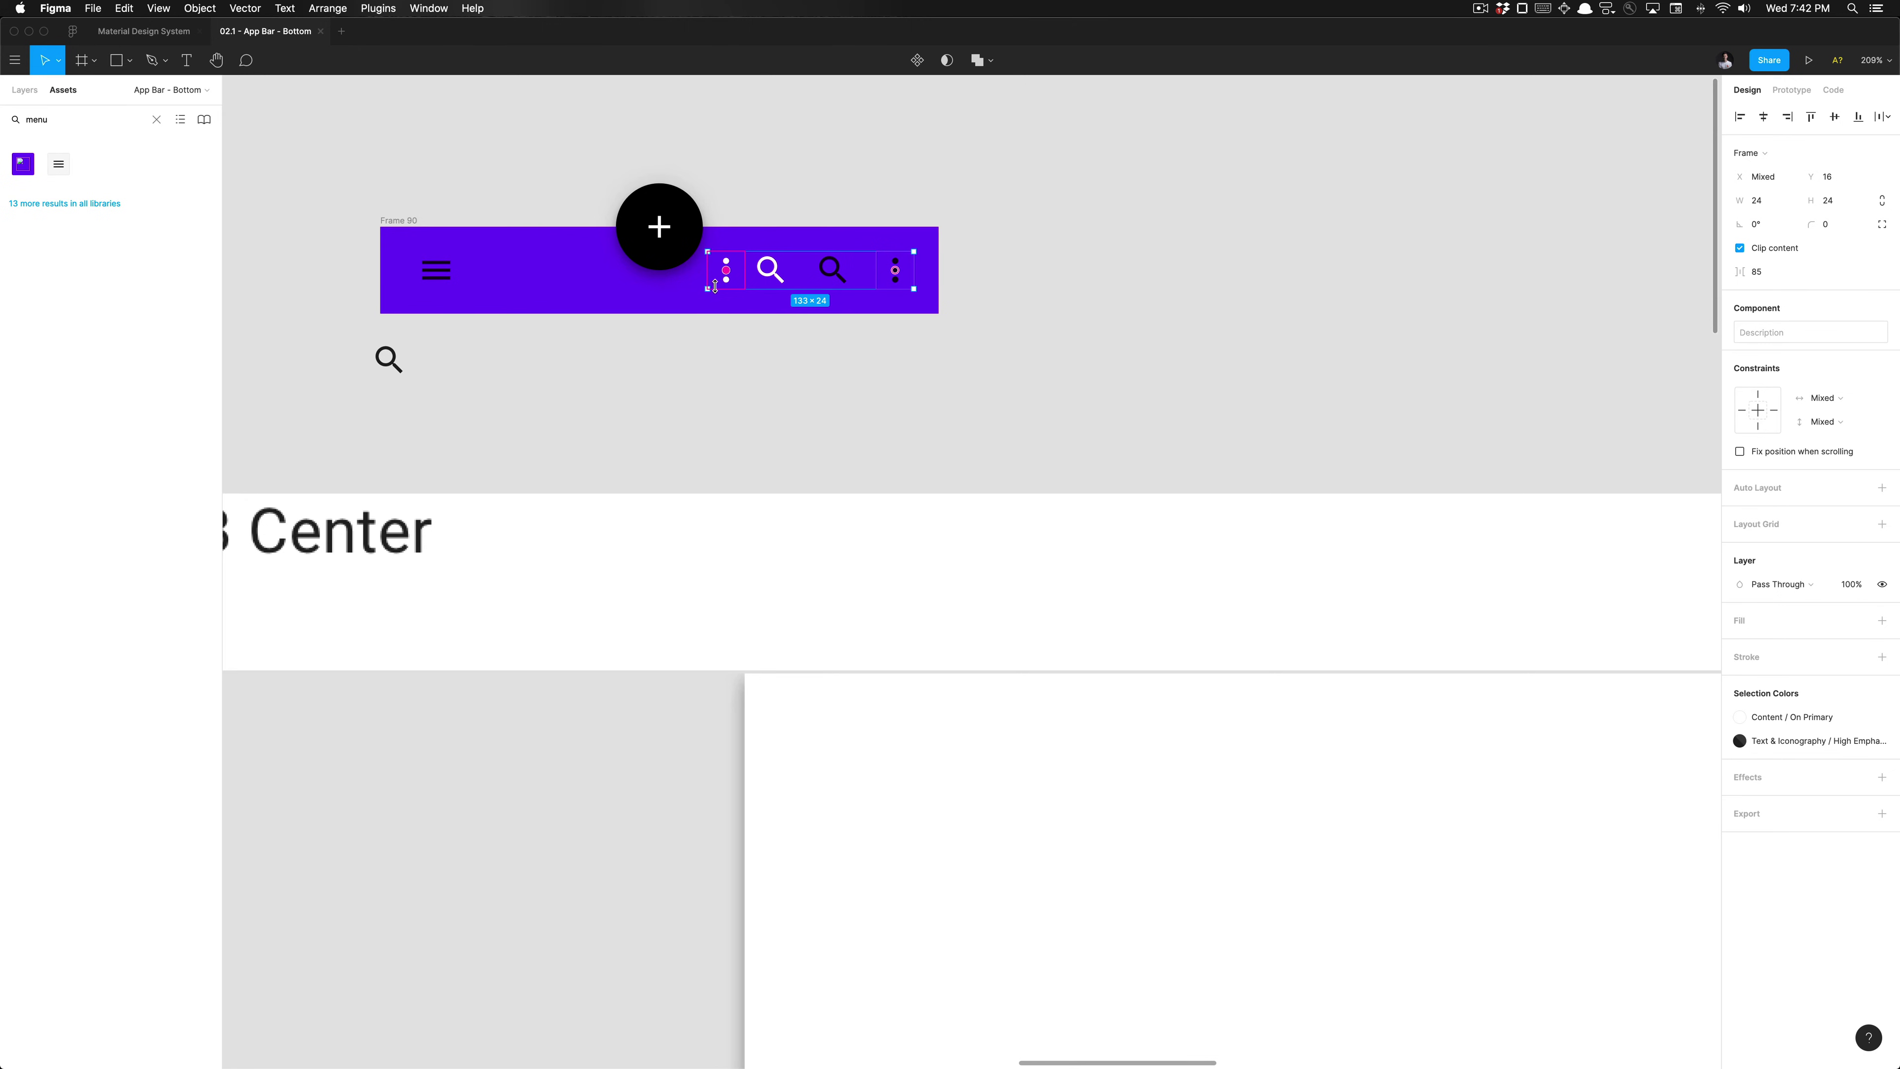
Step: Delete the original white more and search icons from the bar
left_click(721, 352)
left_click(725, 280)
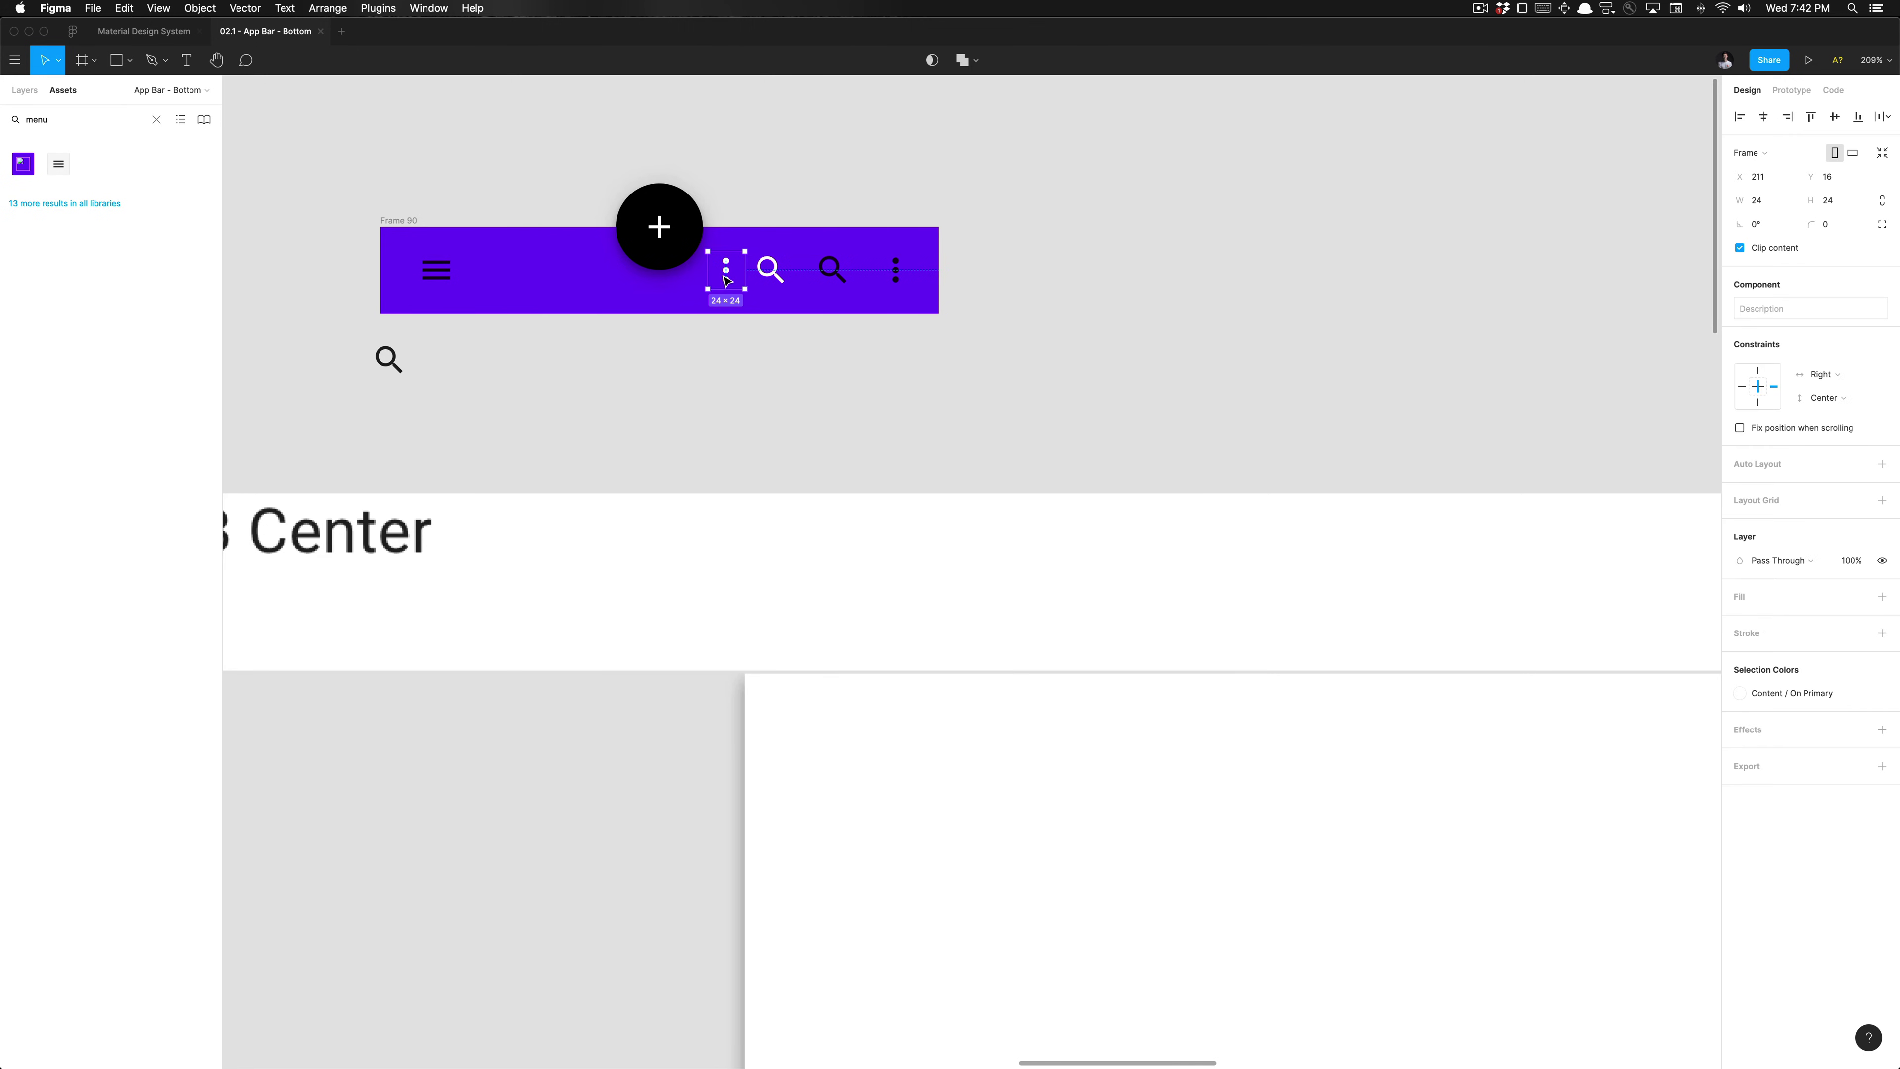
key("Delete")
left_click(781, 278)
key("Delete")
Step: Recolor the bar's menu, search and more instances with the white Content / On Primary style
left_click(910, 267)
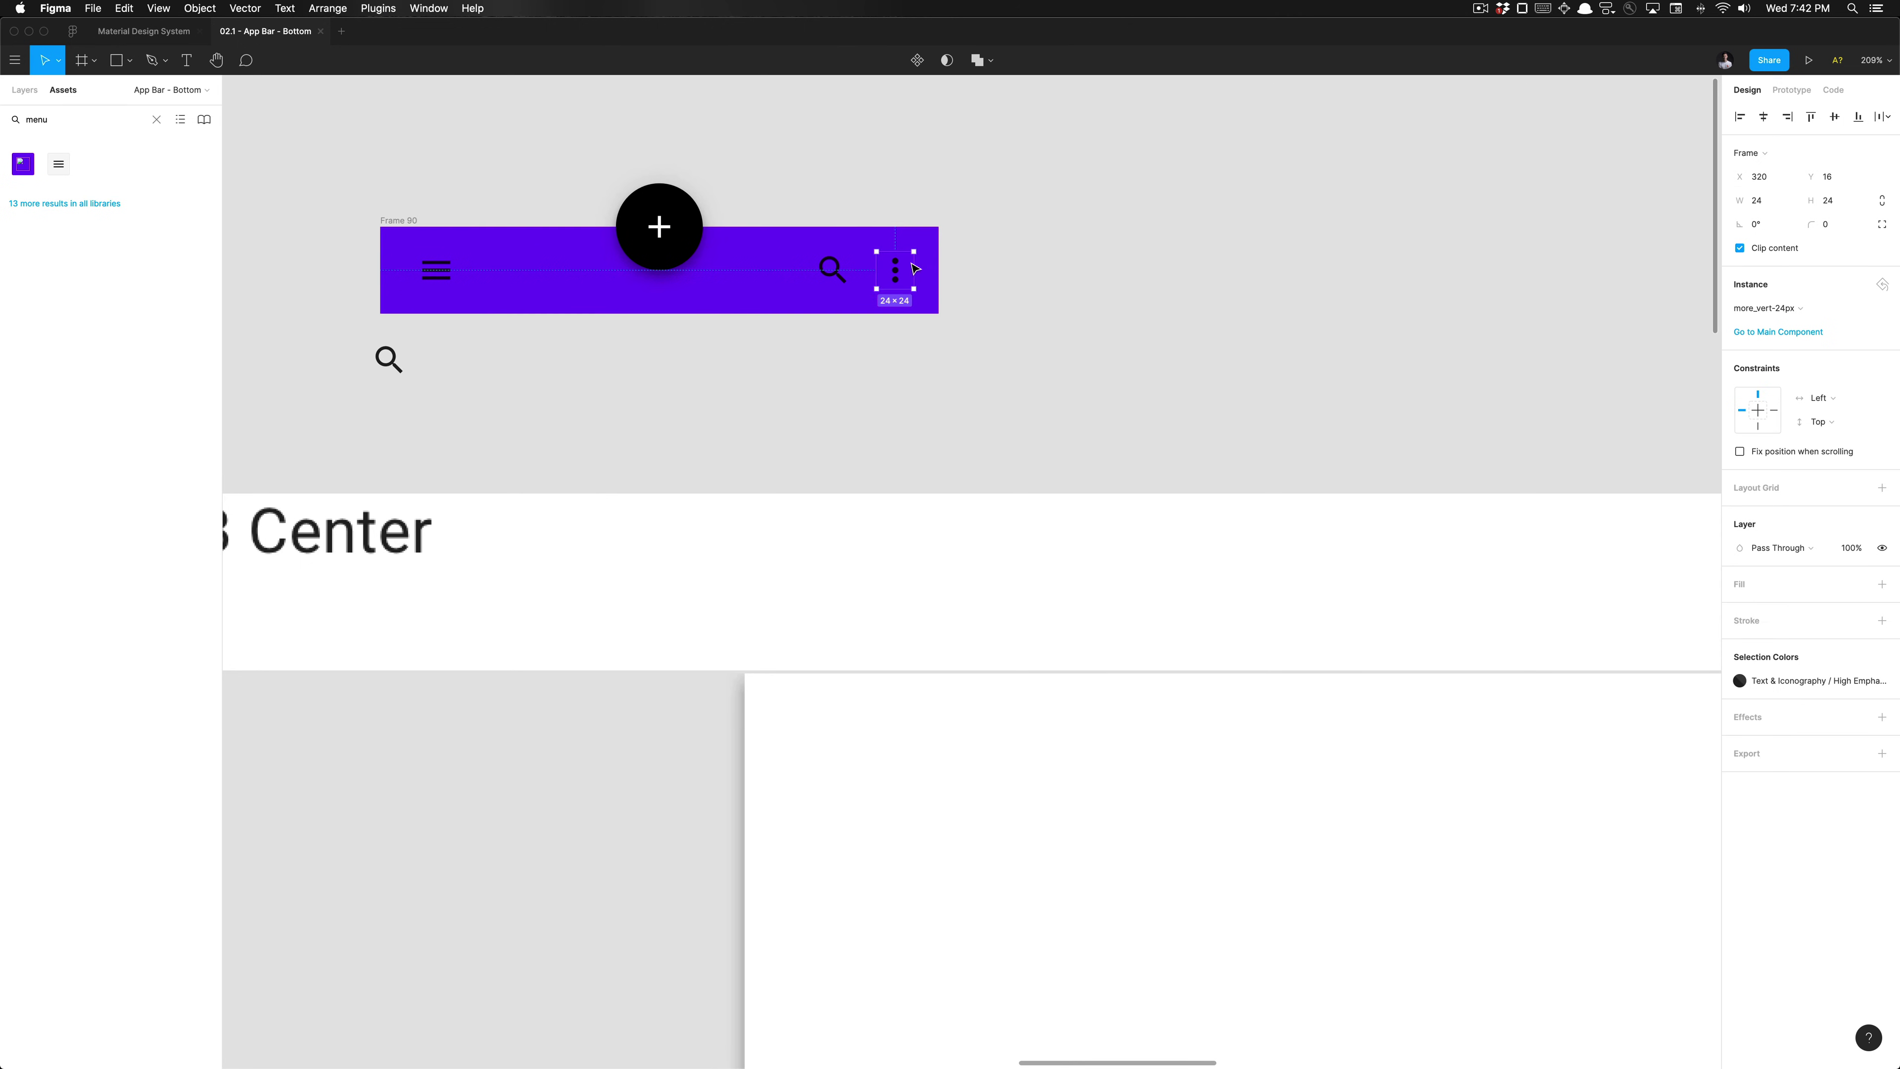
left_click(832, 270, "shift")
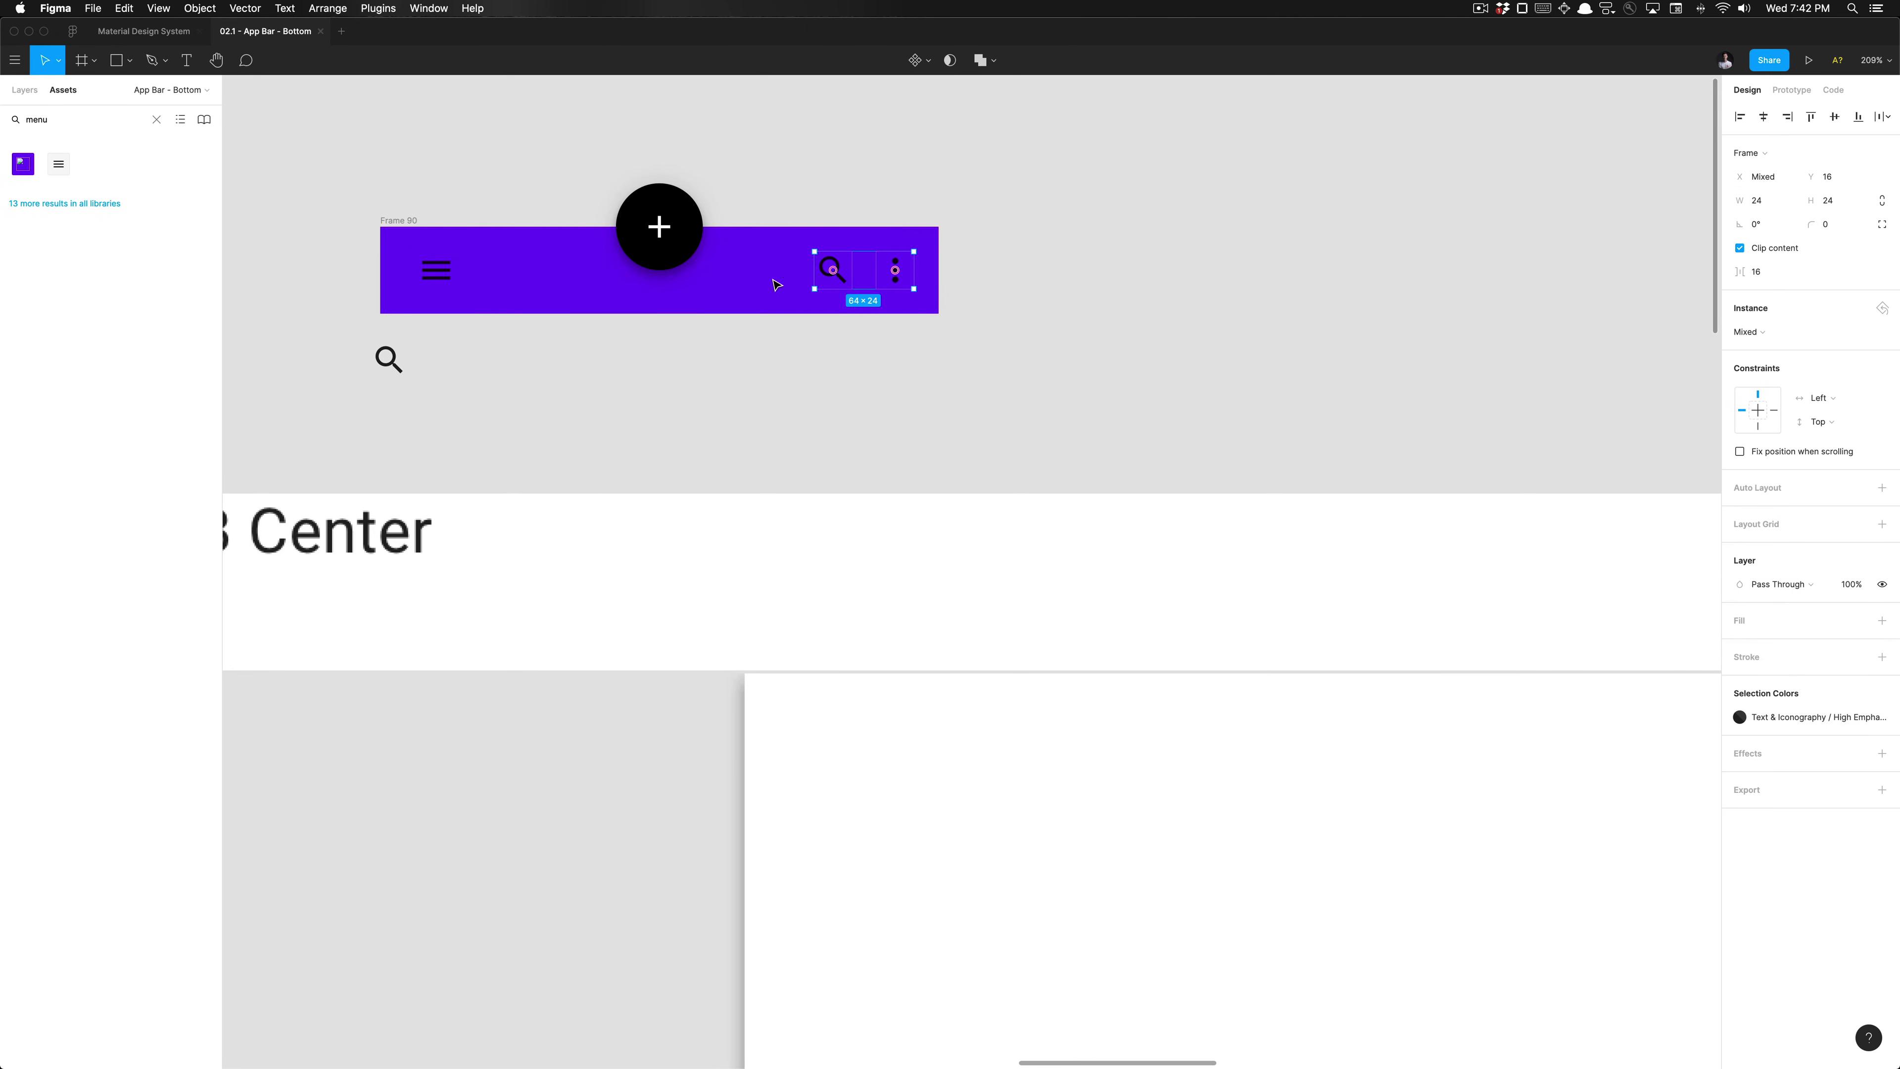
left_click(457, 271, "shift")
left_click(1739, 657)
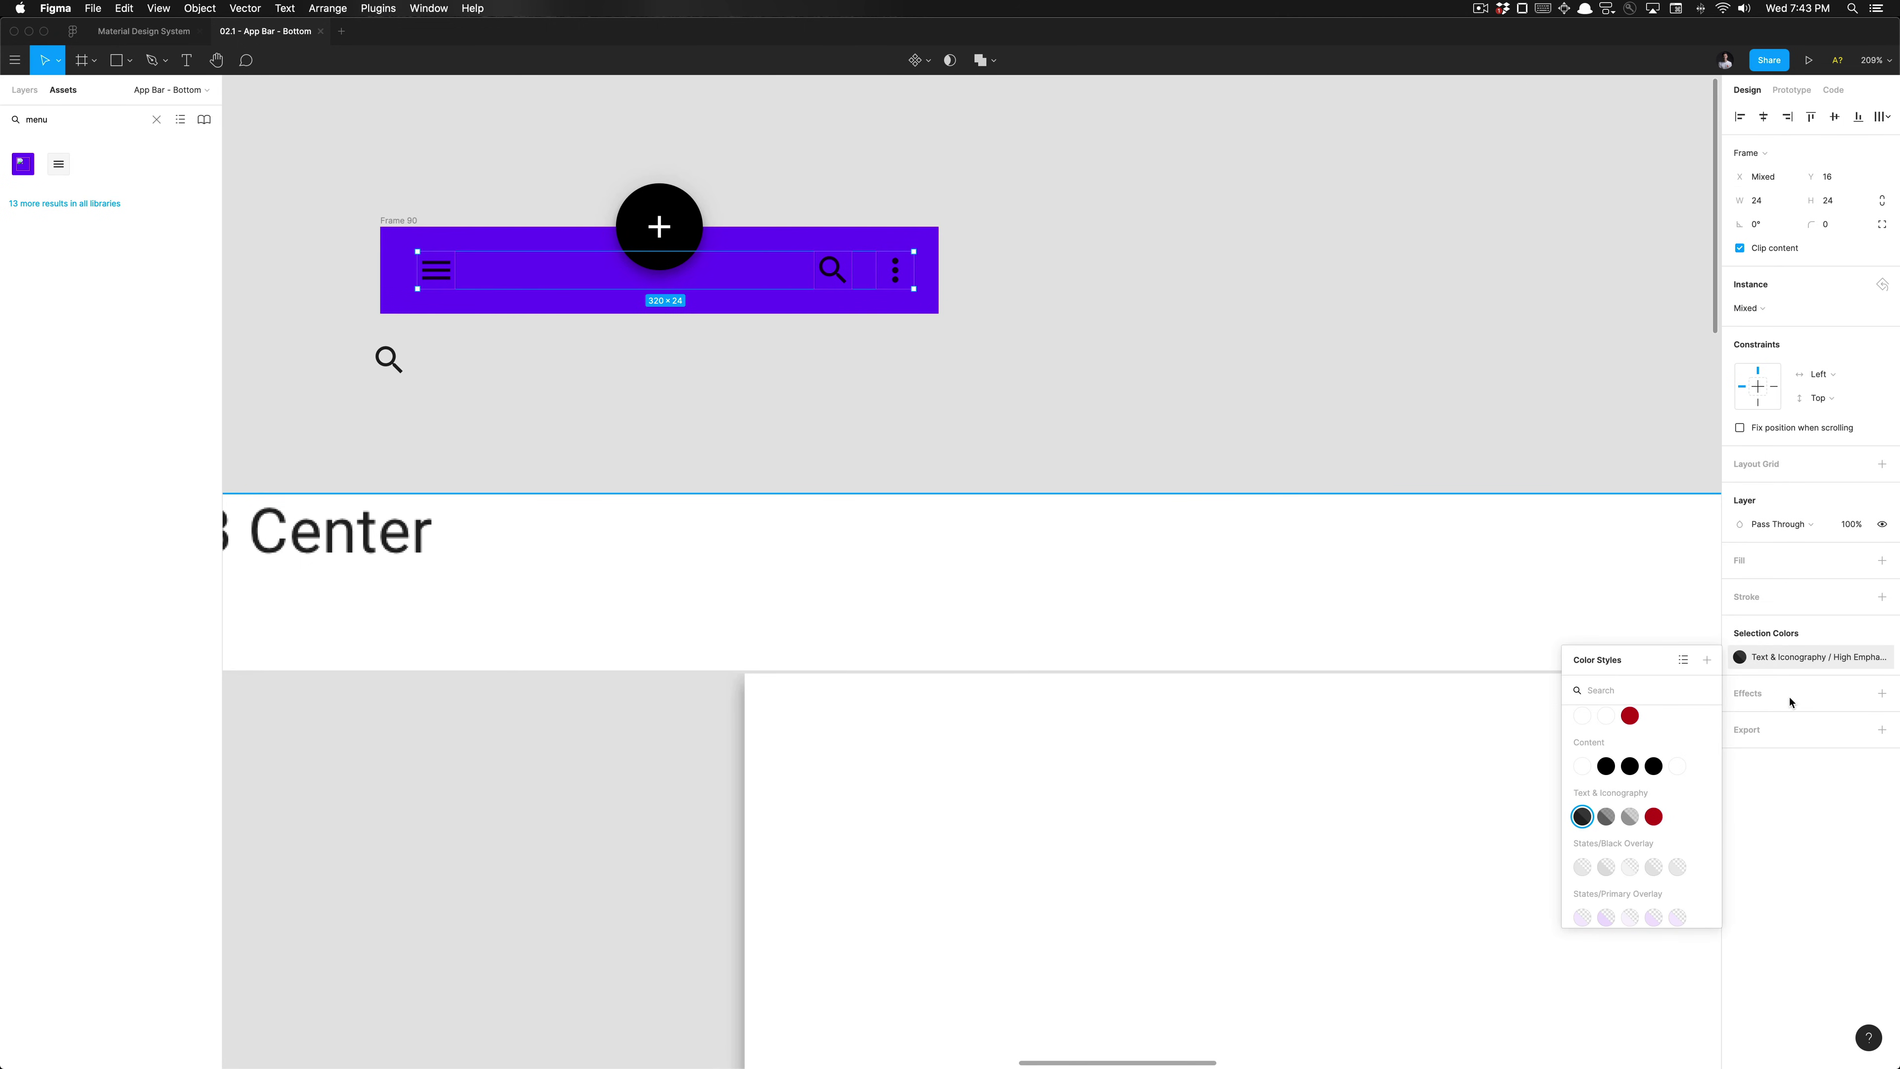
left_click(1584, 767)
left_click(983, 391)
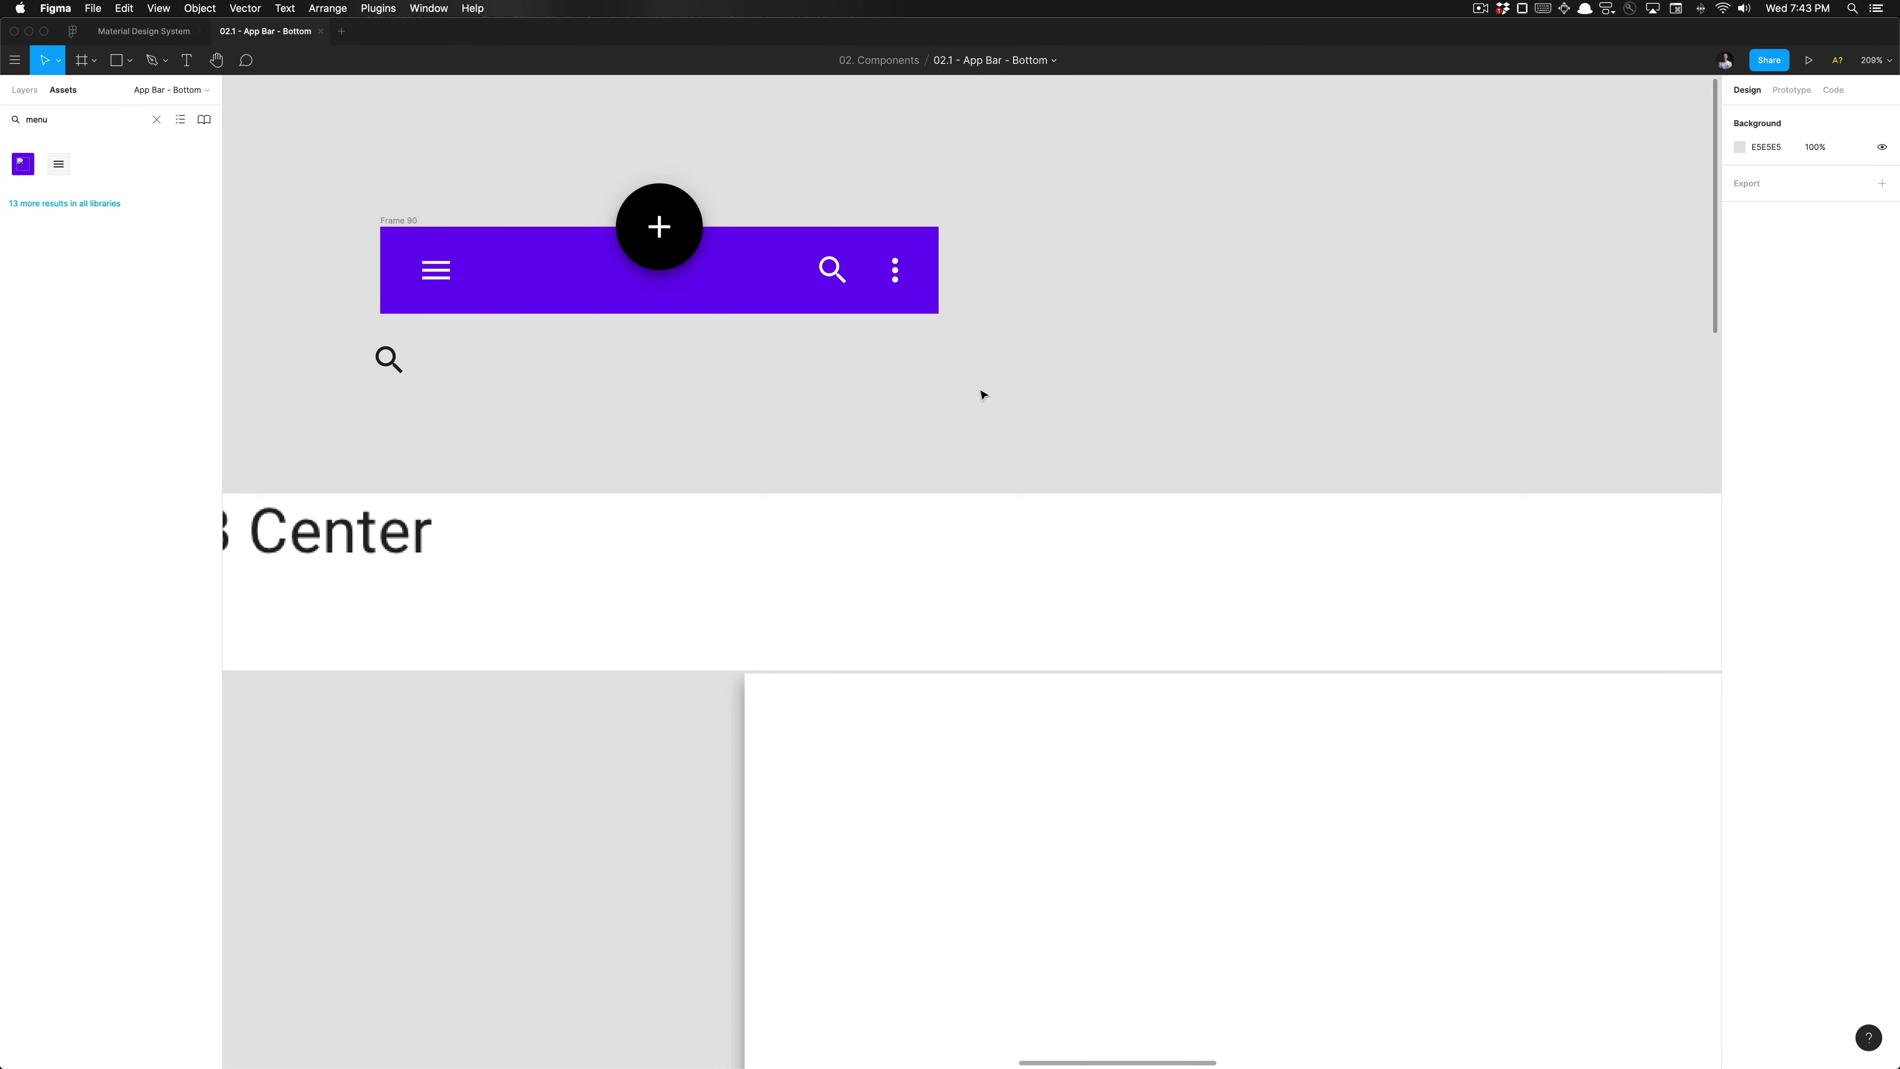
Step: Delete the leftover search icon below the bar and select the bar frame with its layers shown
left_click_drag(437, 407, 361, 342)
key("Delete")
left_click(402, 291)
key("alt+1")
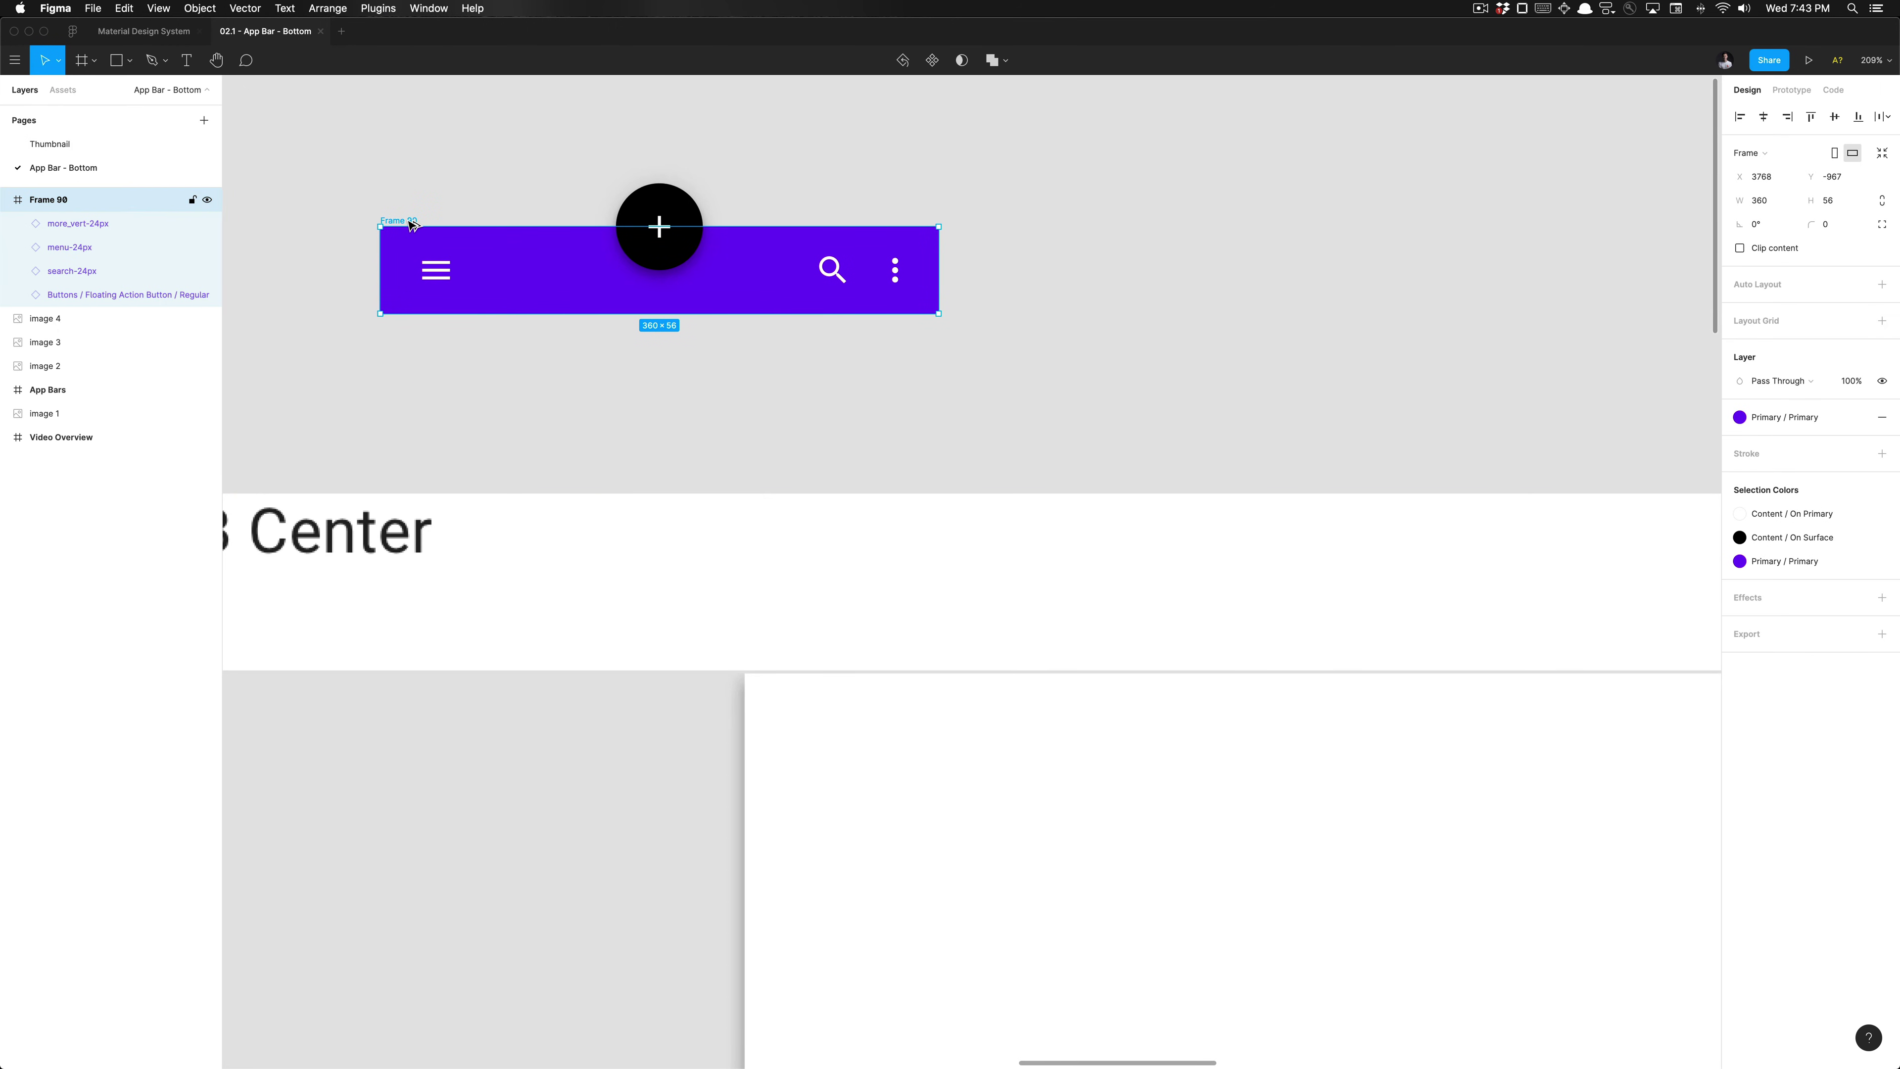
Step: Rename the bar frame as "App Bars / Bottom / FAB Center"
right_click(492, 314)
scroll(502, 371, "down", 4)
key("Escape")
key("Escape")
scroll(504, 373, "down", 3)
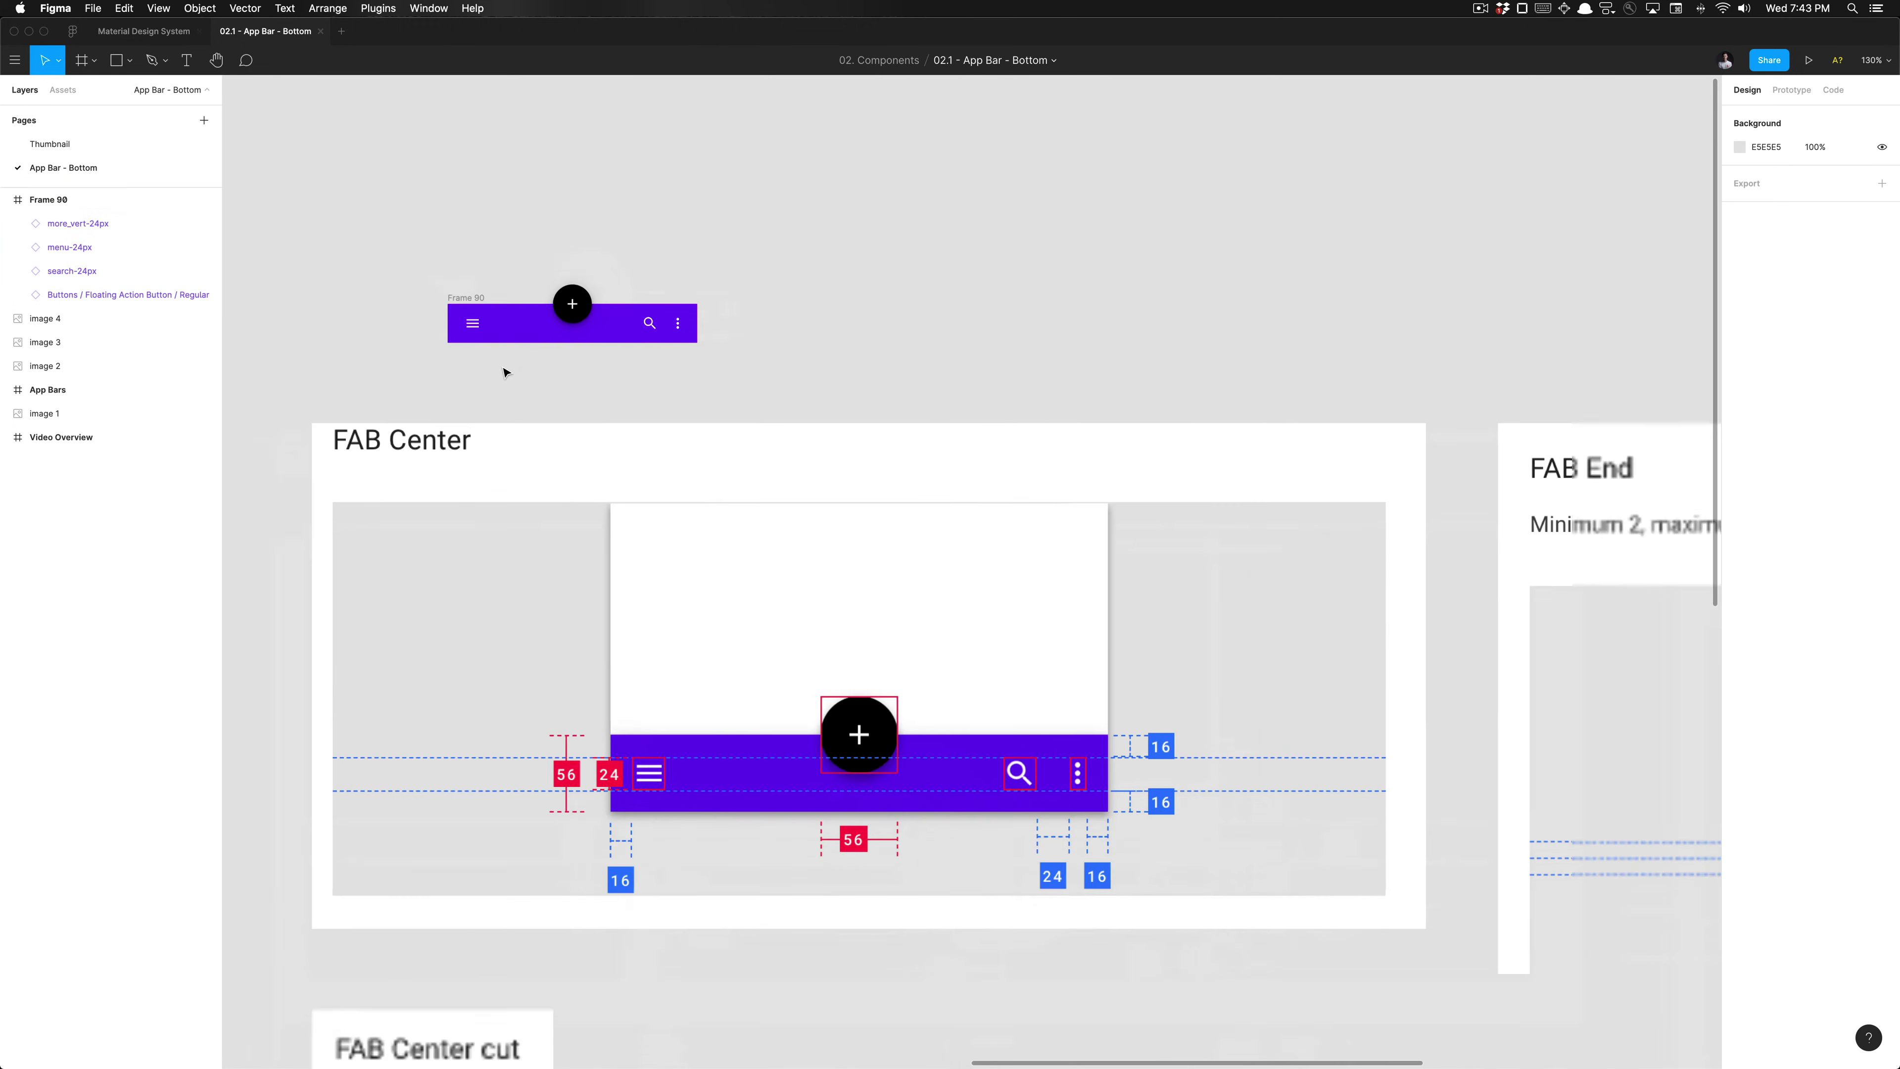
scroll(502, 372, "down", 5)
scroll(503, 372, "left", 10)
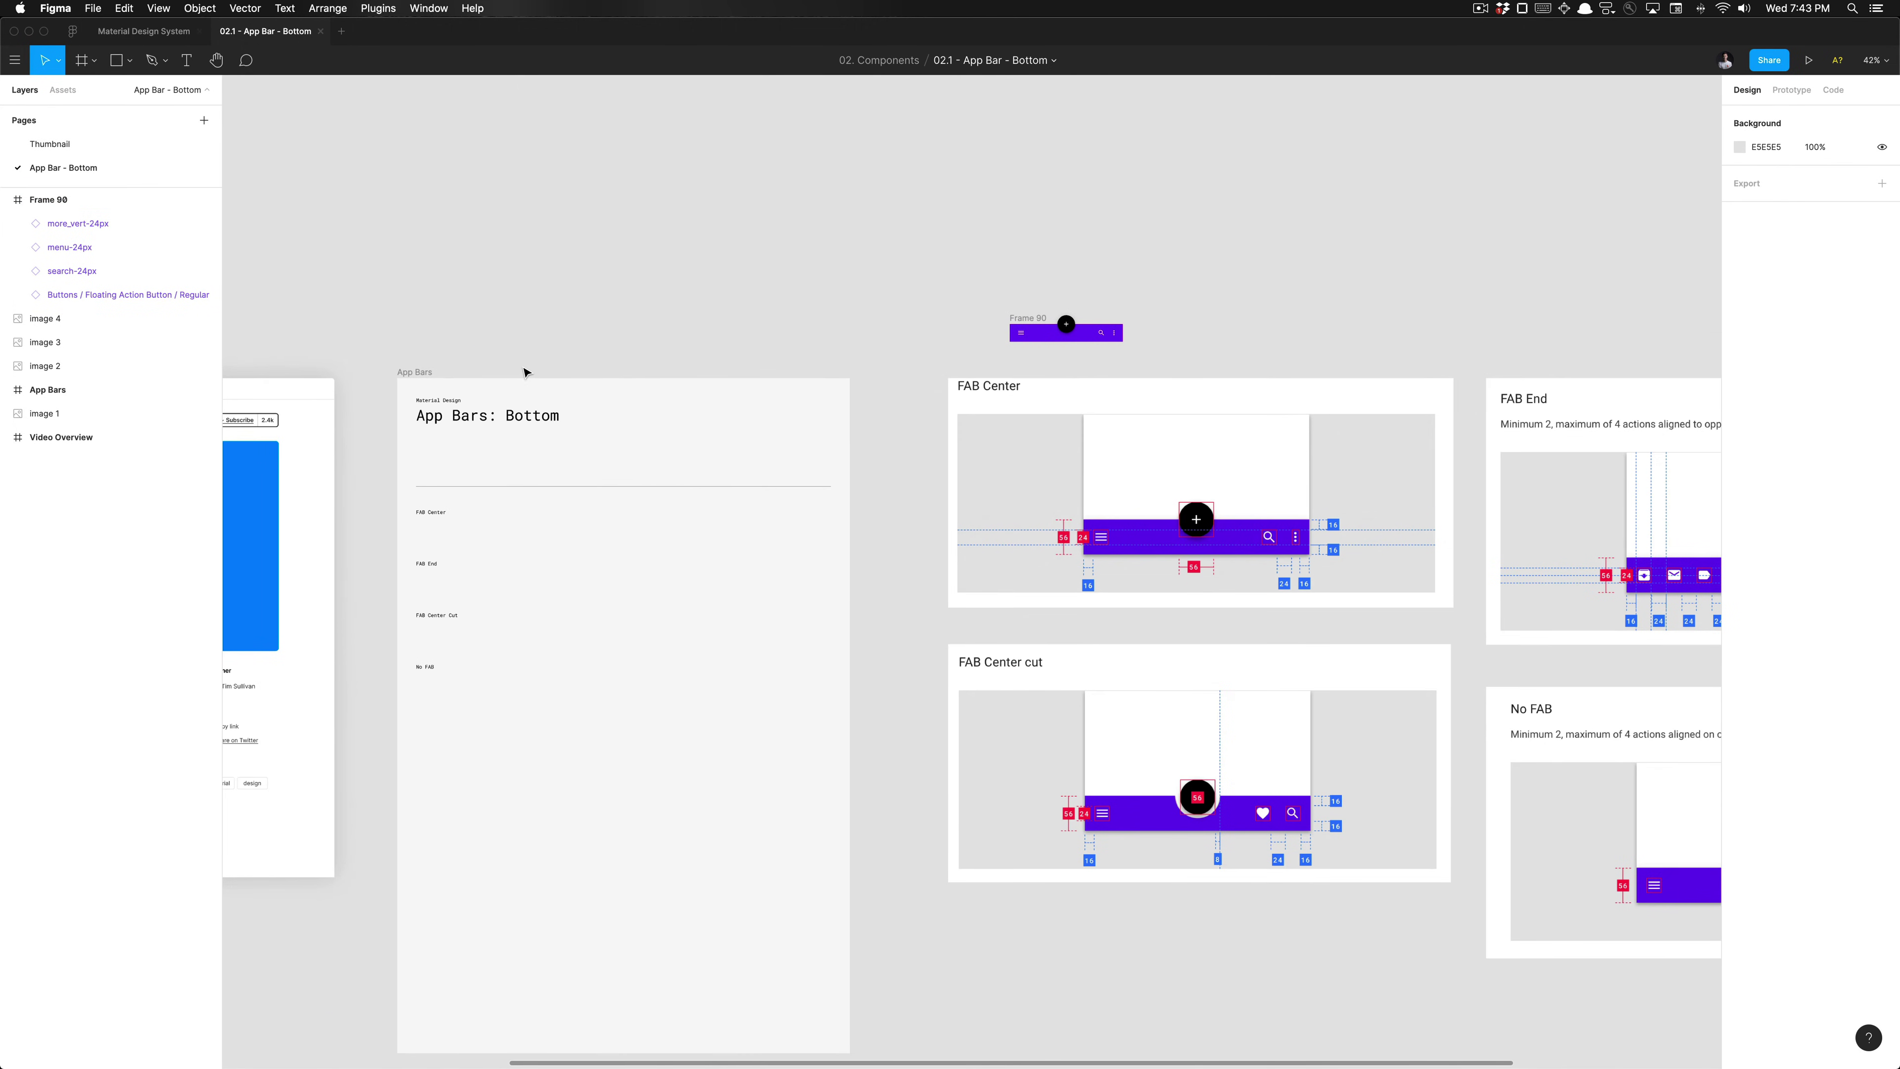
left_click(1030, 325)
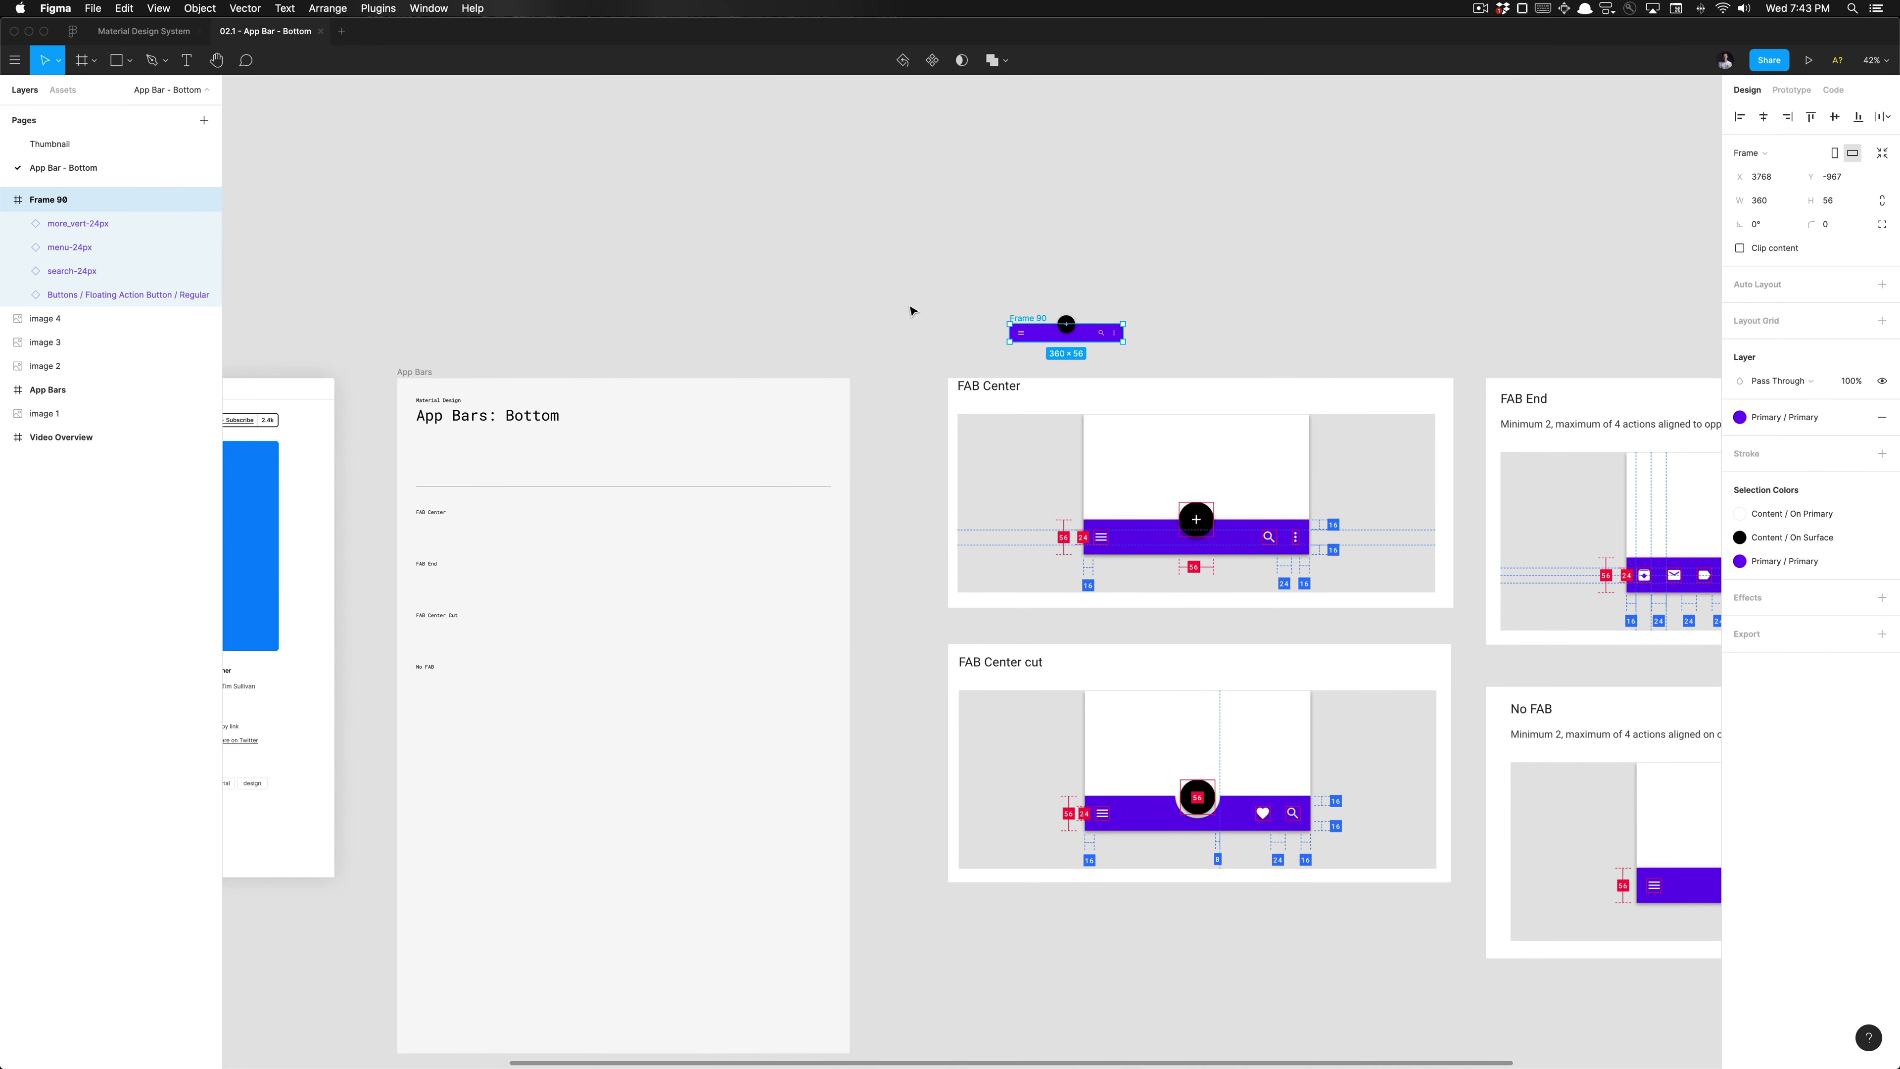
key("super+r")
type("A")
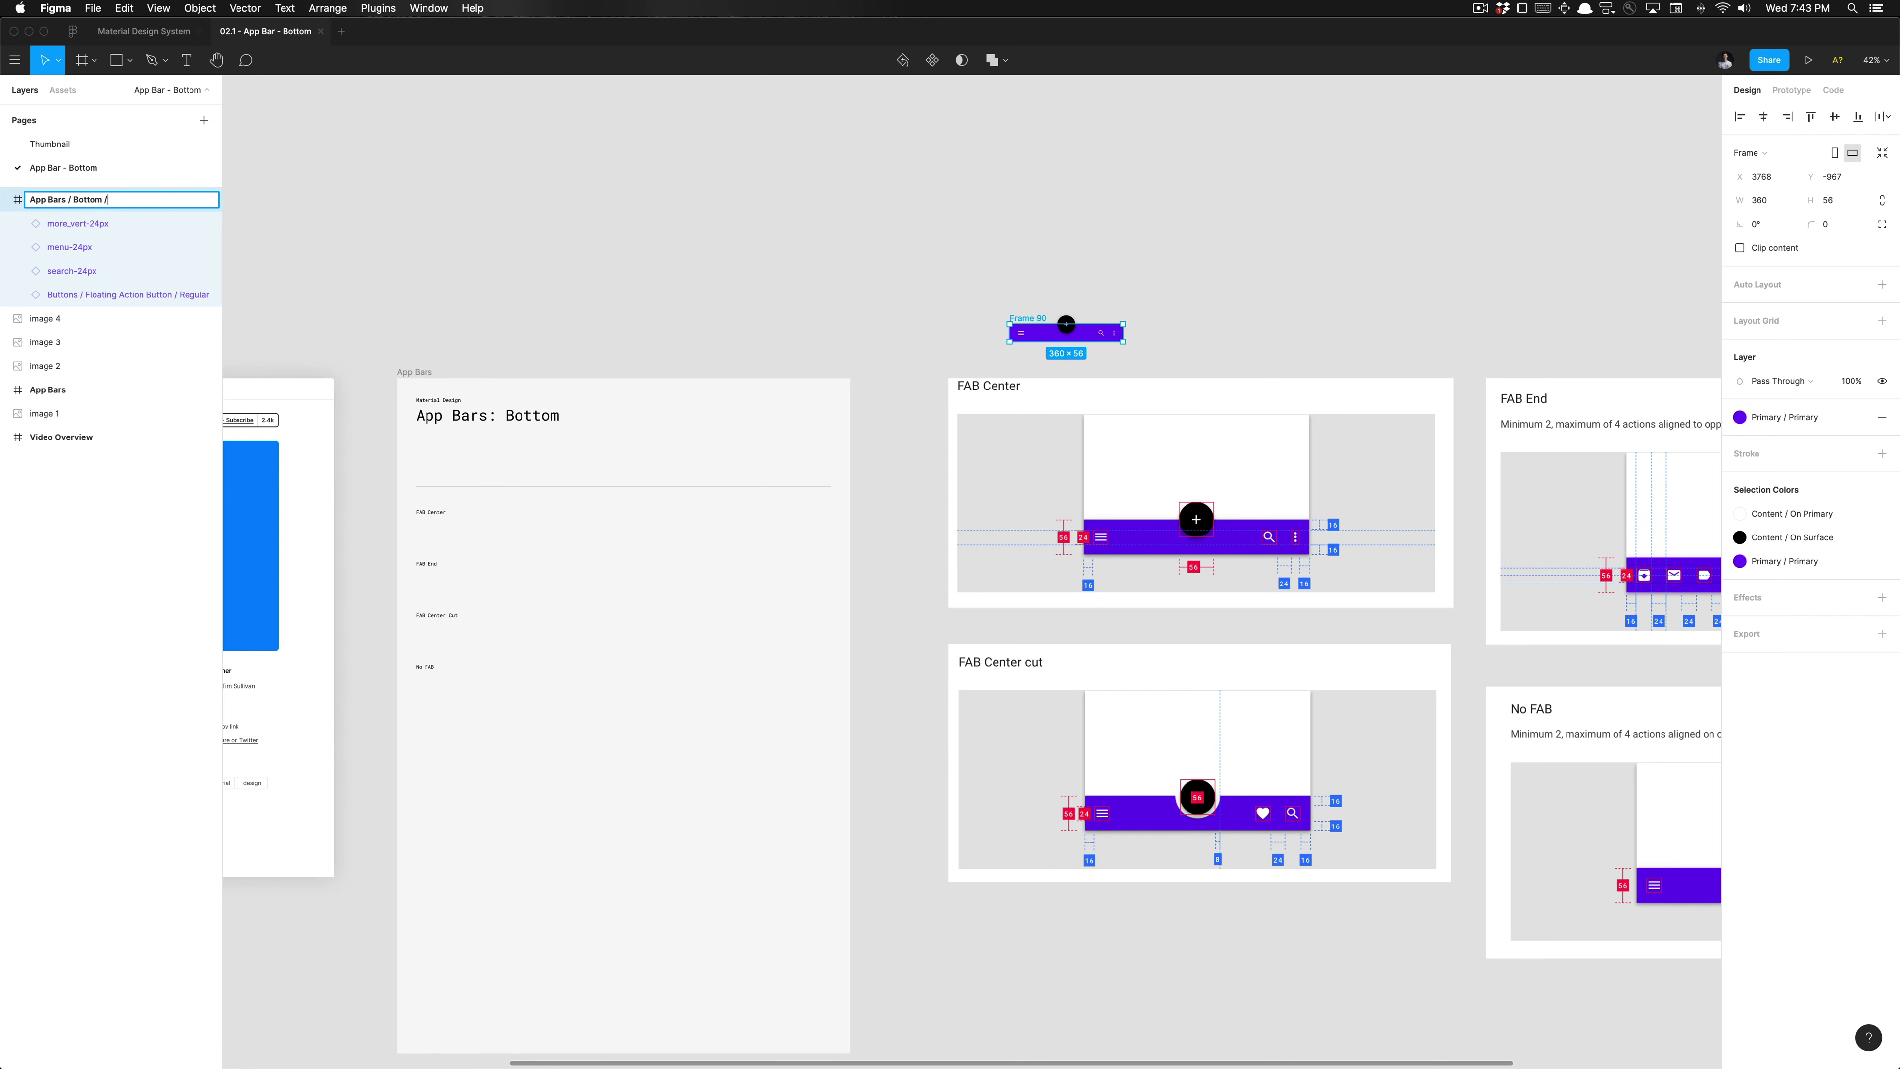
scroll(910, 350, "up", 4)
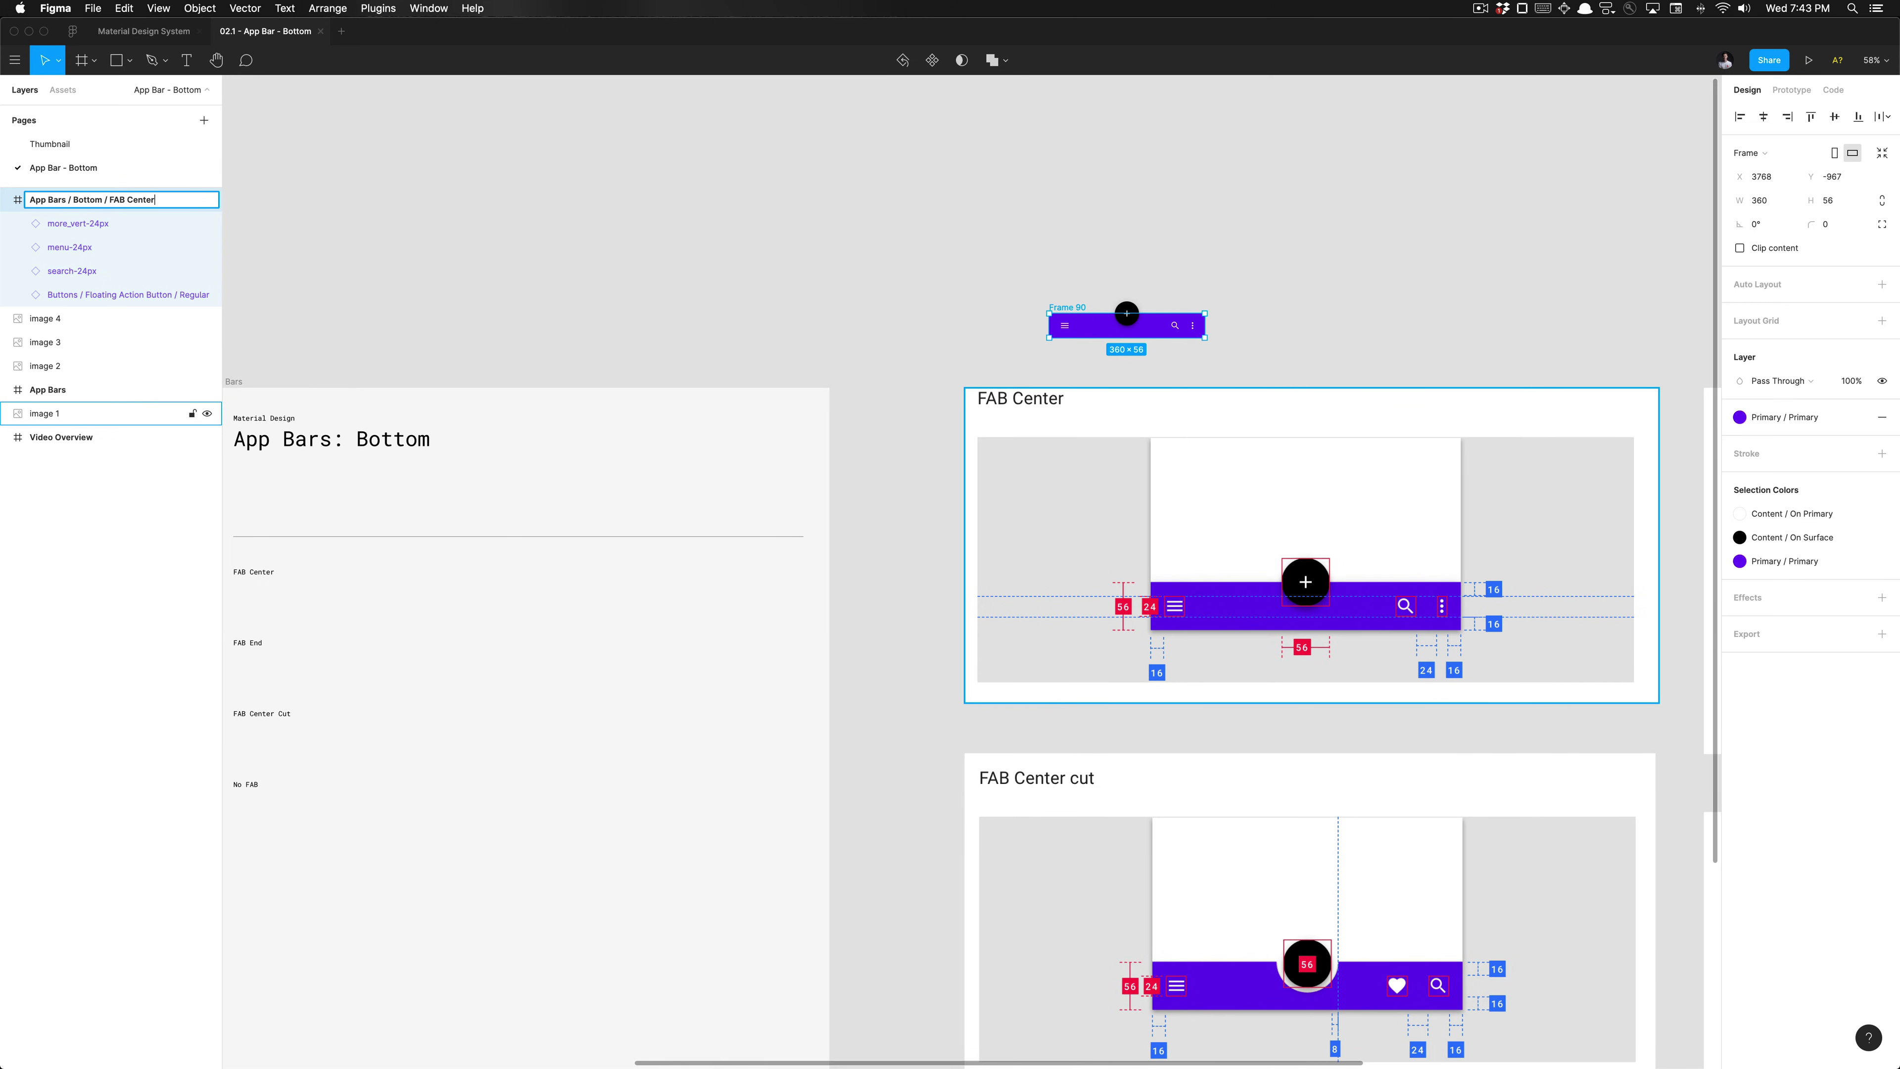
key("Return")
key("Escape")
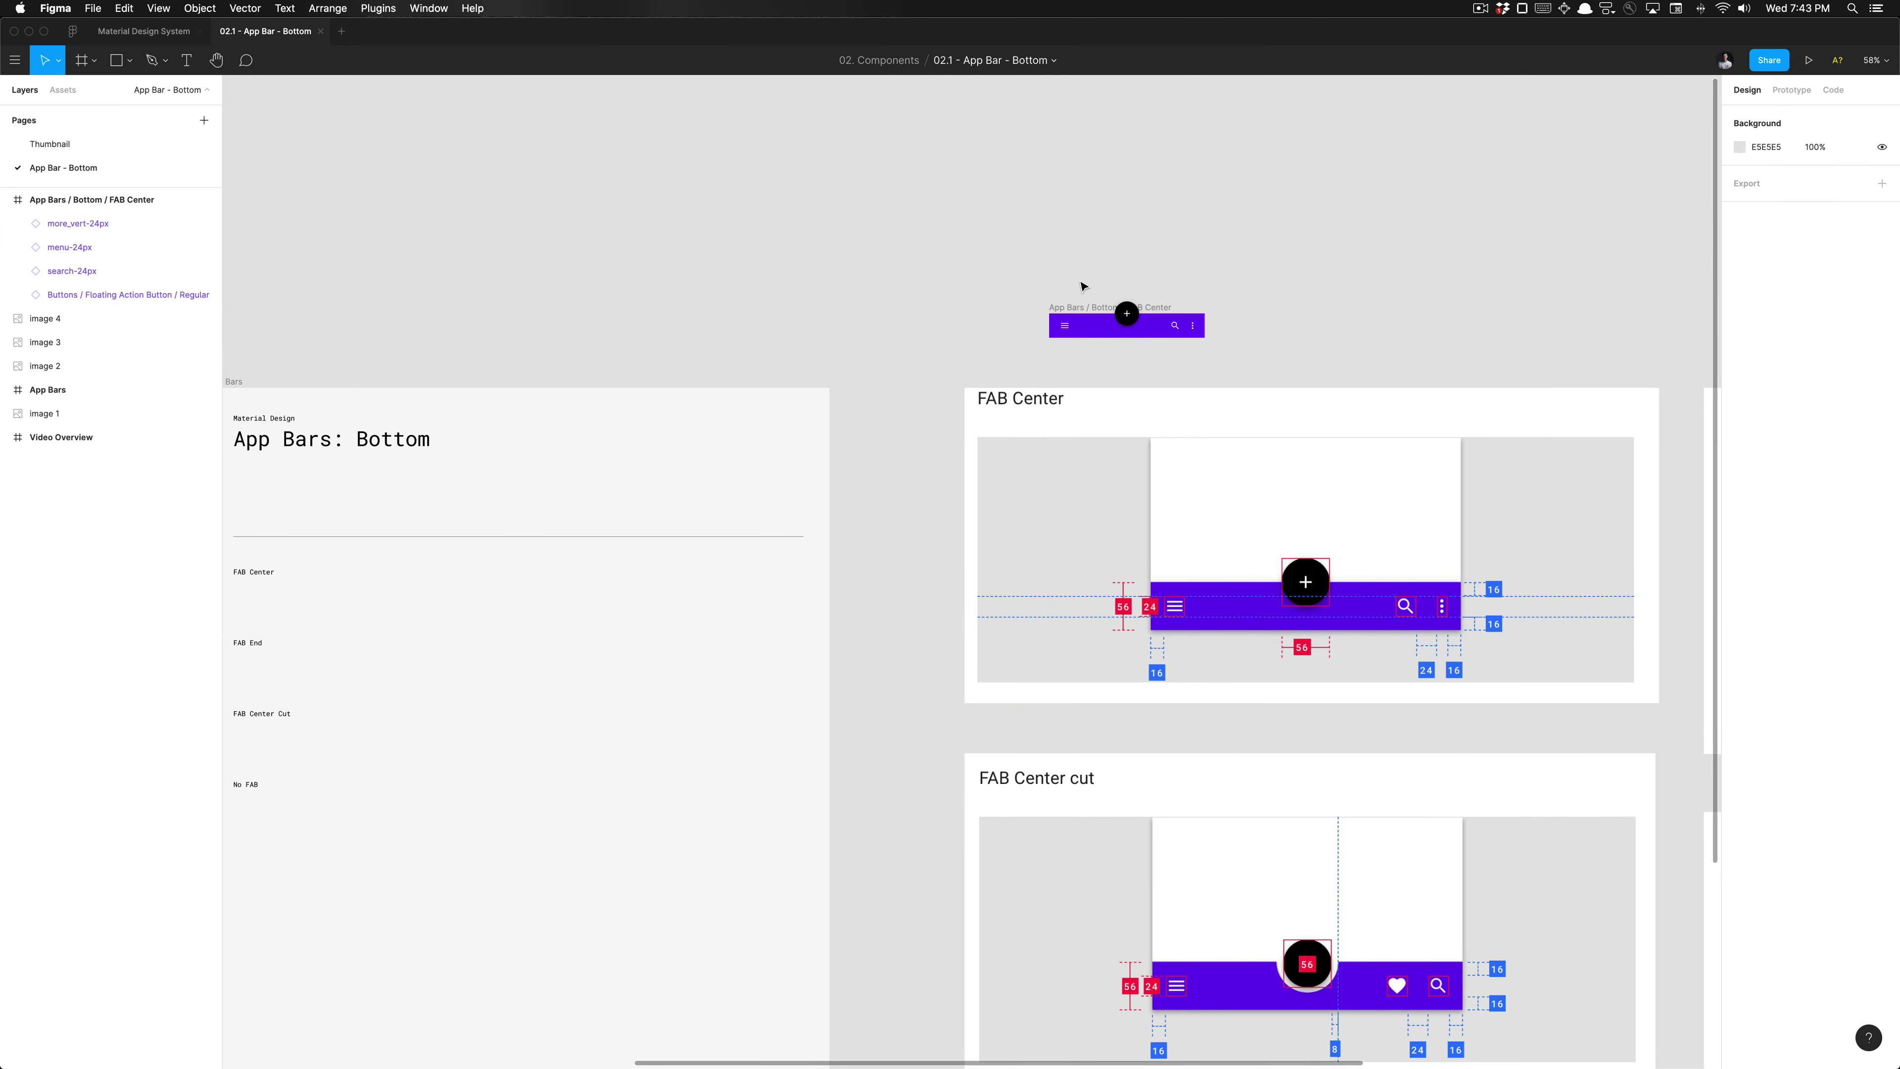
Step: Set the horizontal constraint of the bar's floating action button to Center
left_click(1084, 315)
scroll(1141, 312, "up", 5)
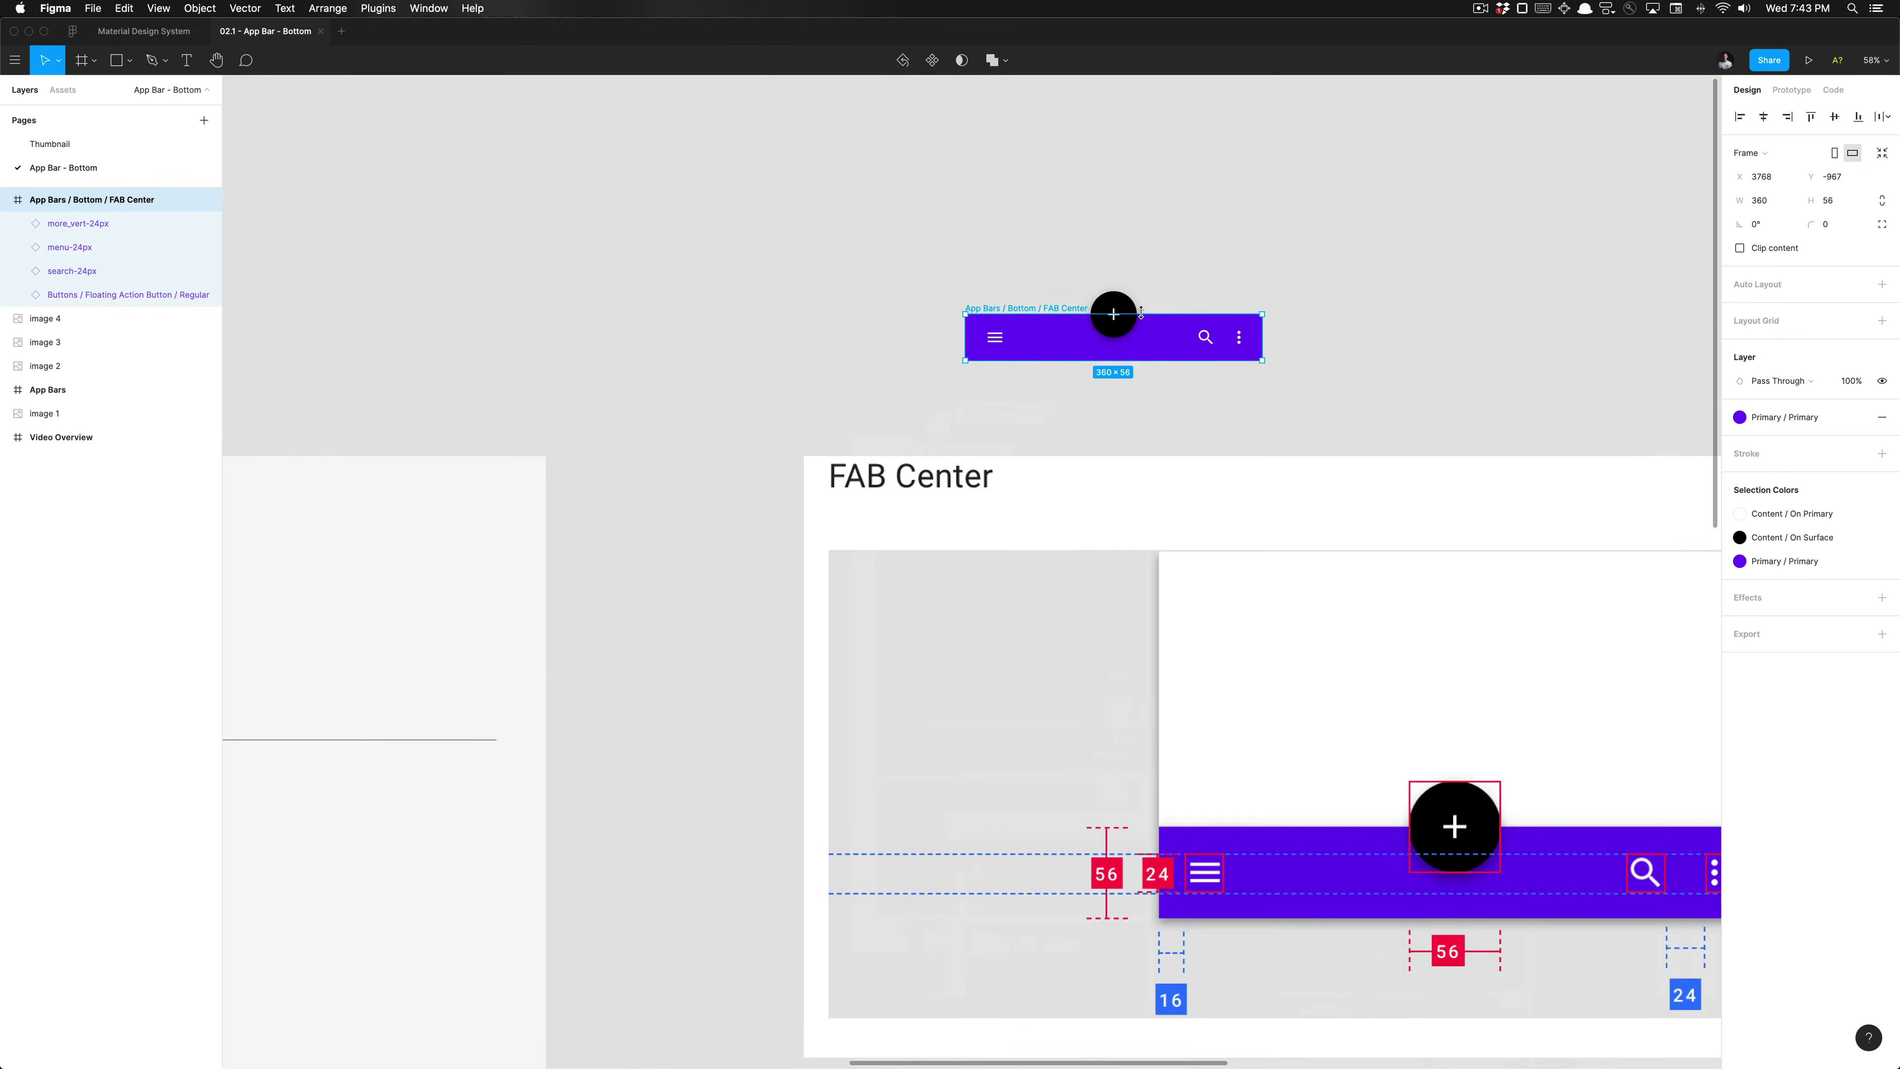
left_click(1084, 293)
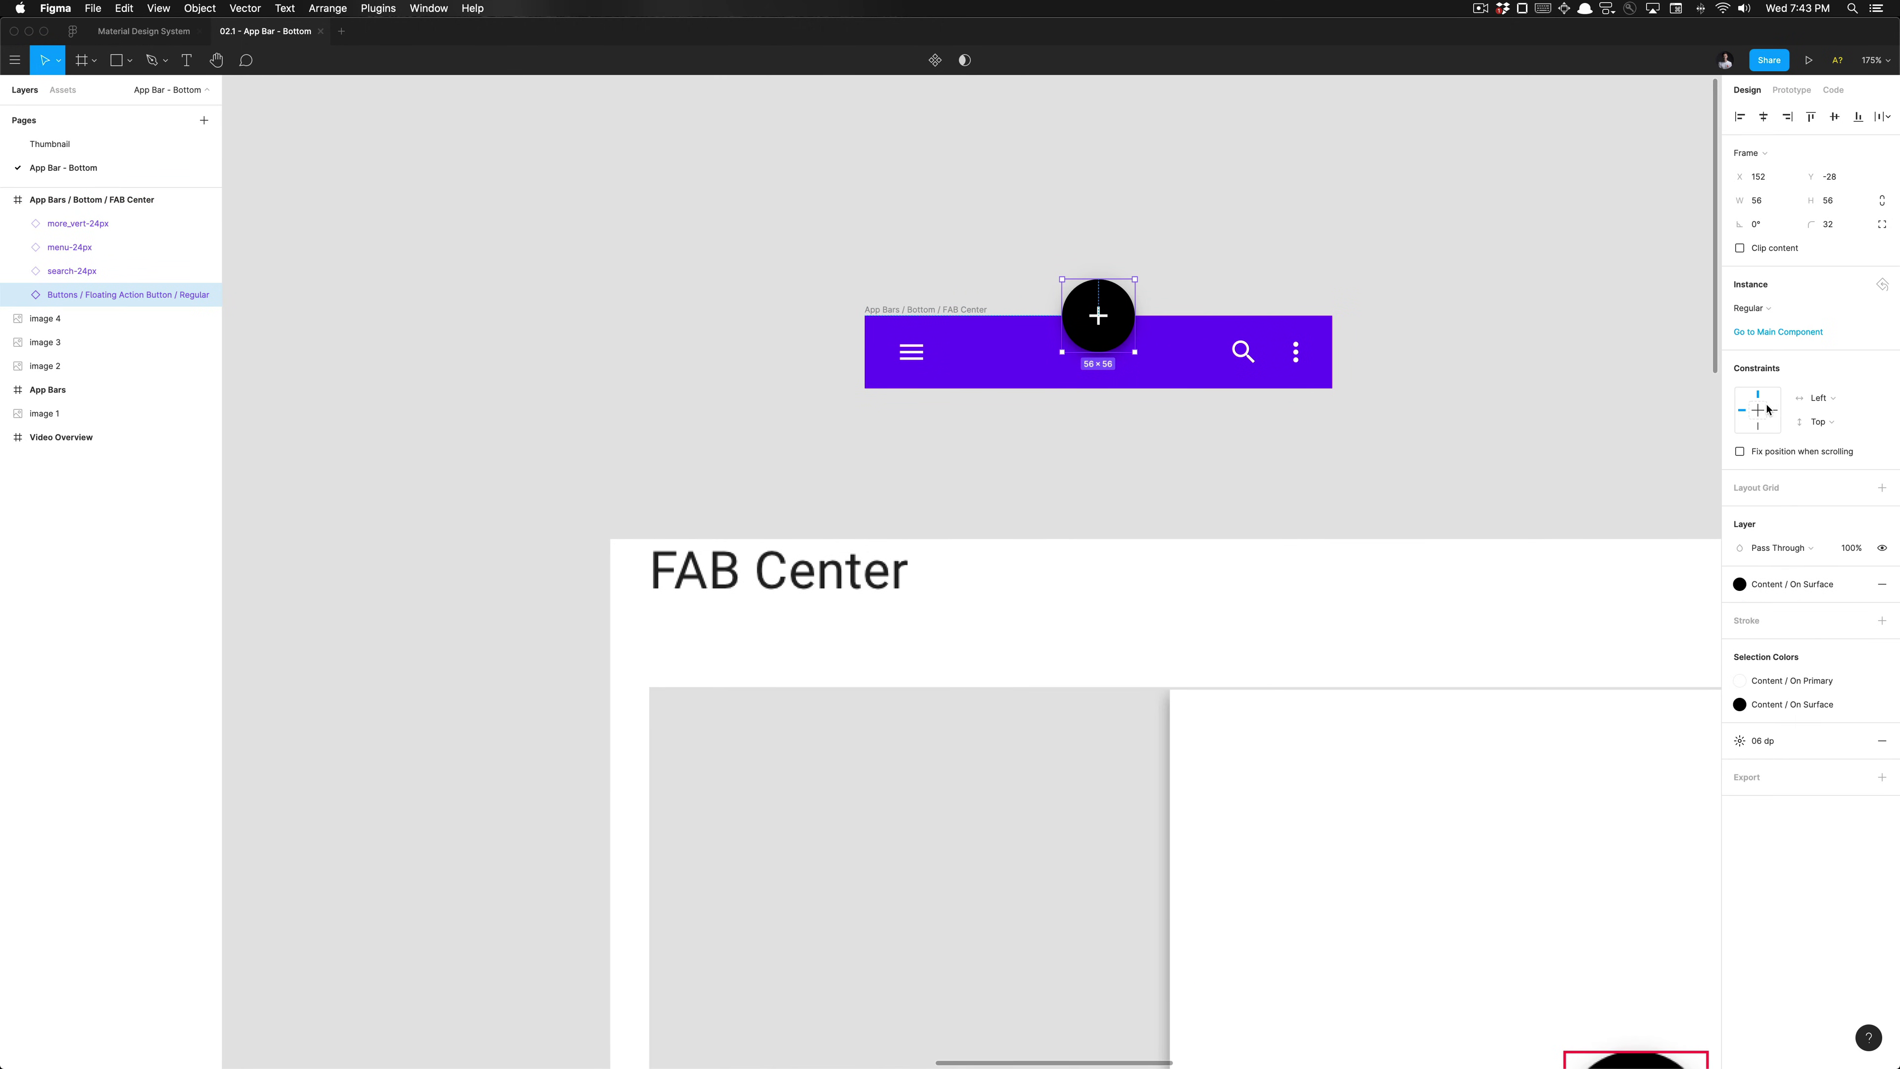
left_click(1562, 278)
left_click_drag(1185, 316, 910, 325)
left_click(699, 320)
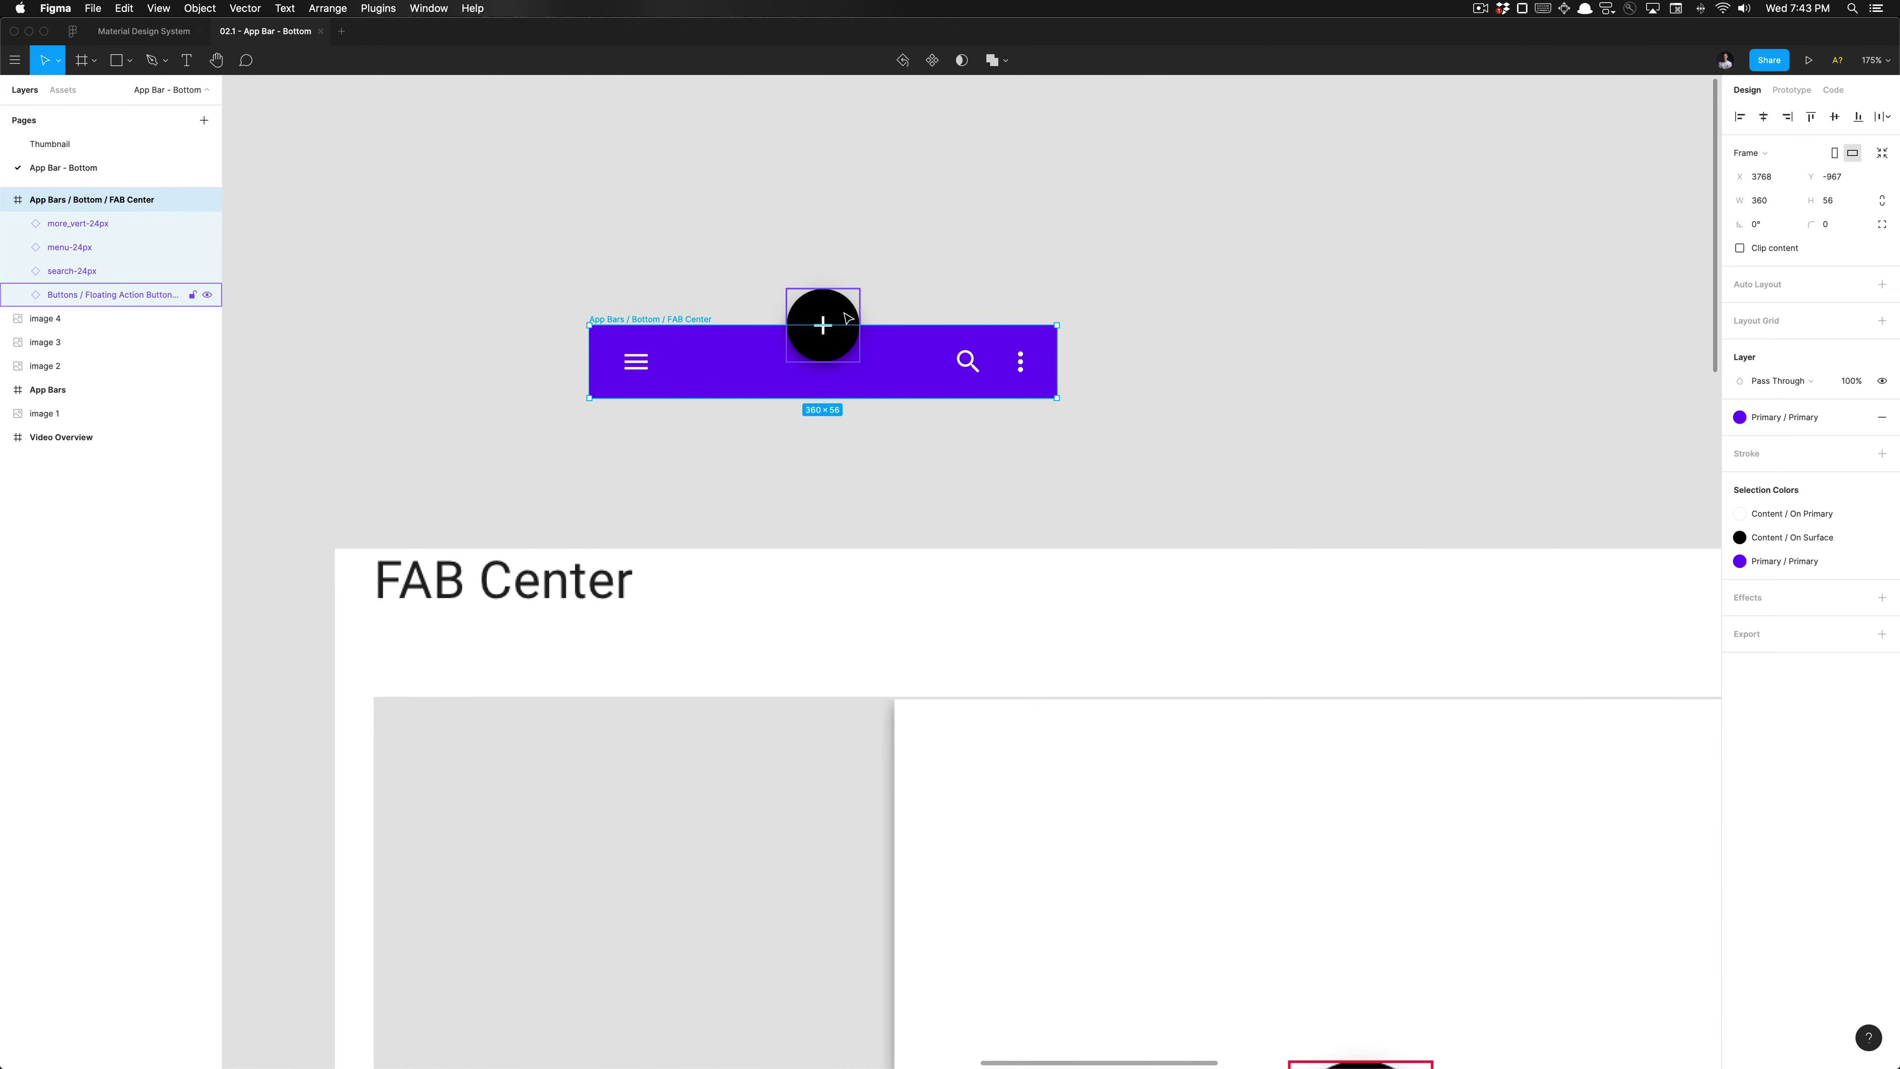
left_click(848, 318)
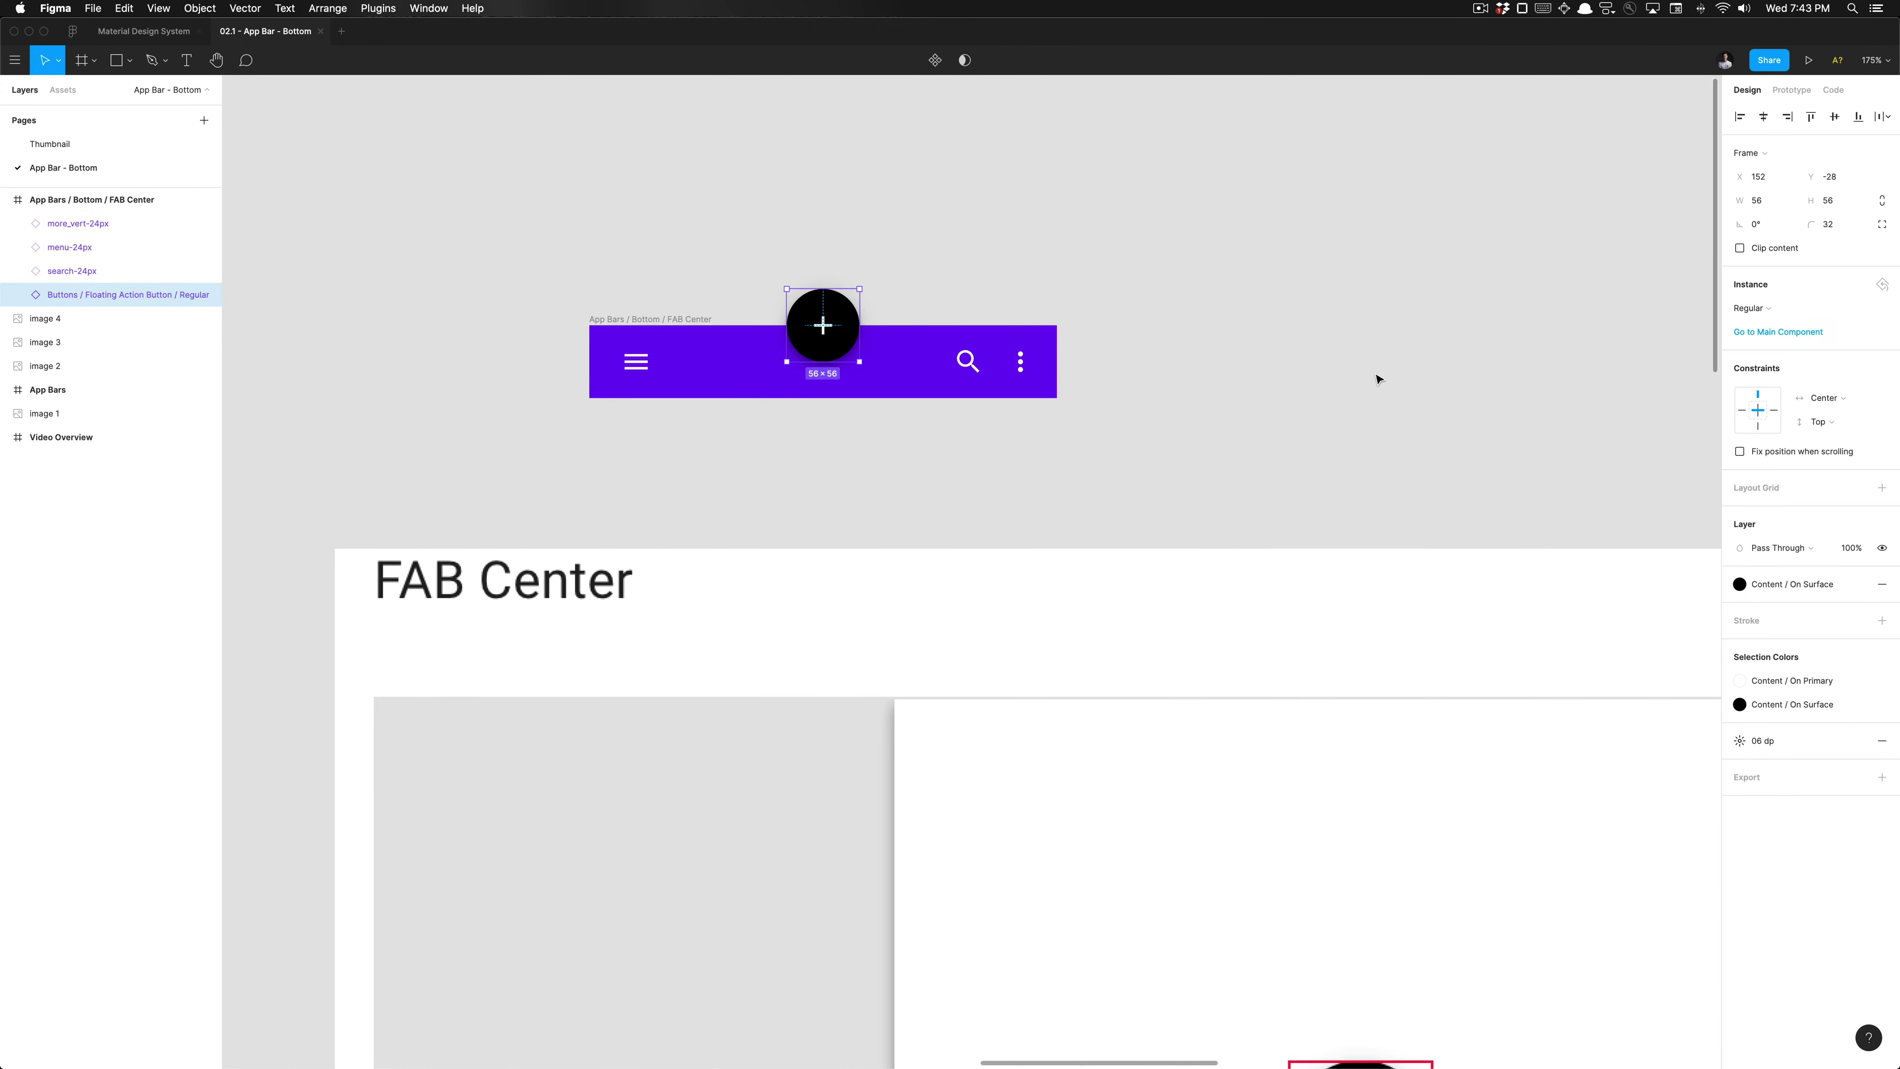
Step: Test how the FAB Center bar's elements respond by resizing the frame's width and restoring it
left_click(1088, 314)
left_click(905, 339)
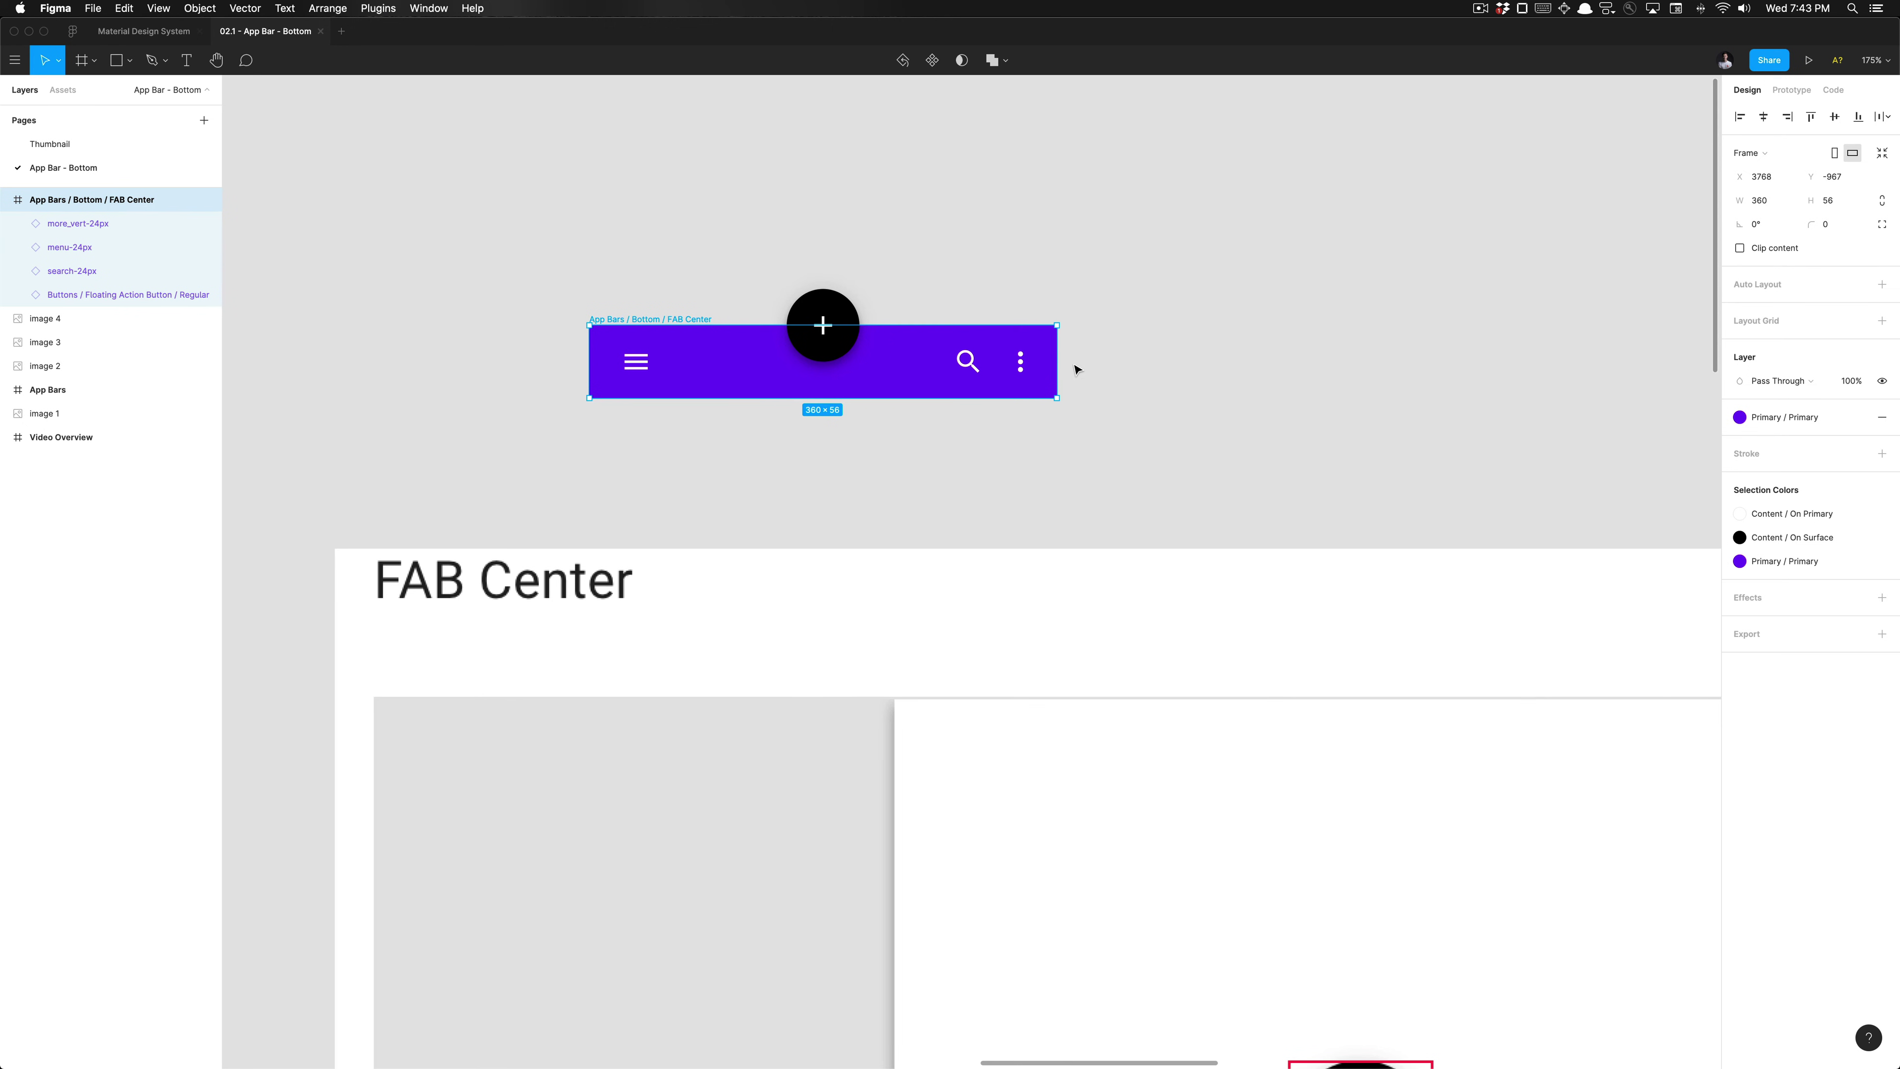
mouse_move(1055, 361)
left_mouse_down()
mouse_move(1336, 362)
mouse_move(1057, 362)
left_mouse_up()
Step: Set the horizontal constraint of the FAB Center bar's search and more icons to Right and check the menu icon's constraints
left_click(966, 362)
left_click(1020, 362, "shift")
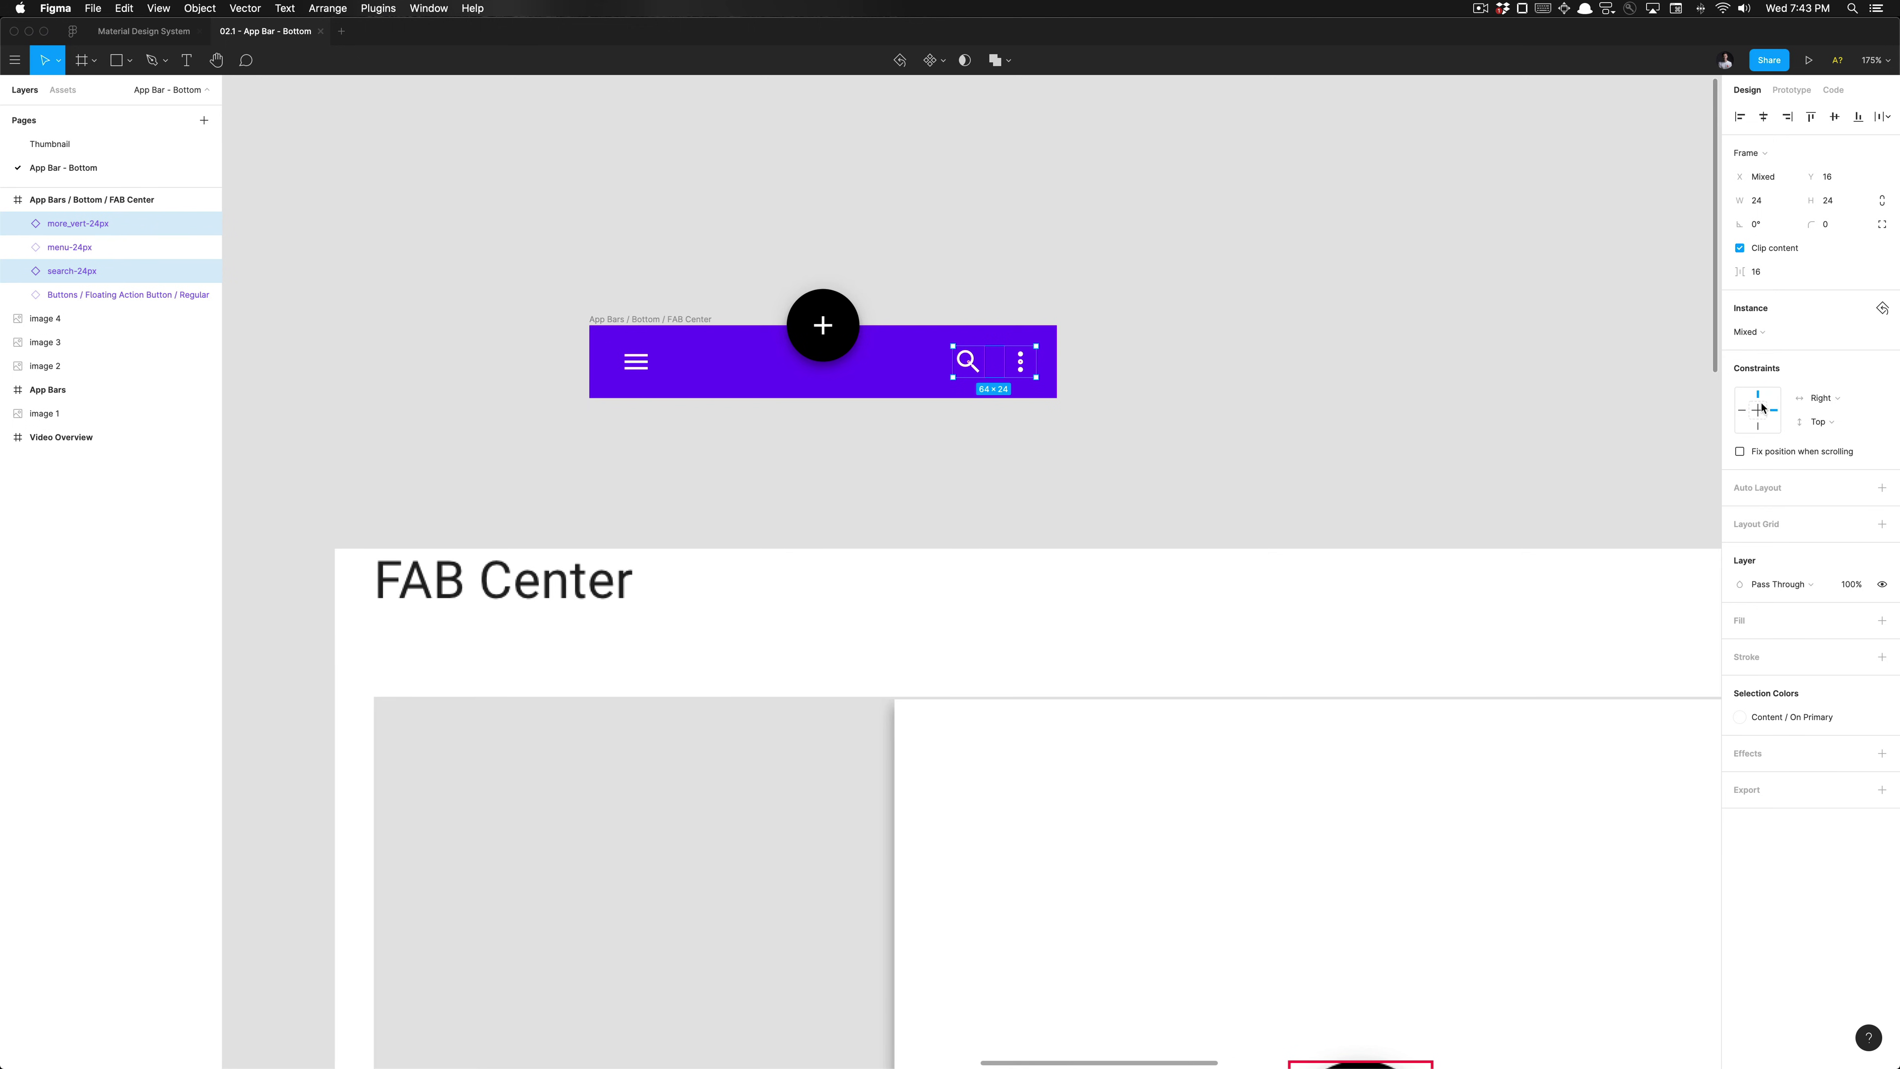
left_click(1759, 408)
left_click(650, 376)
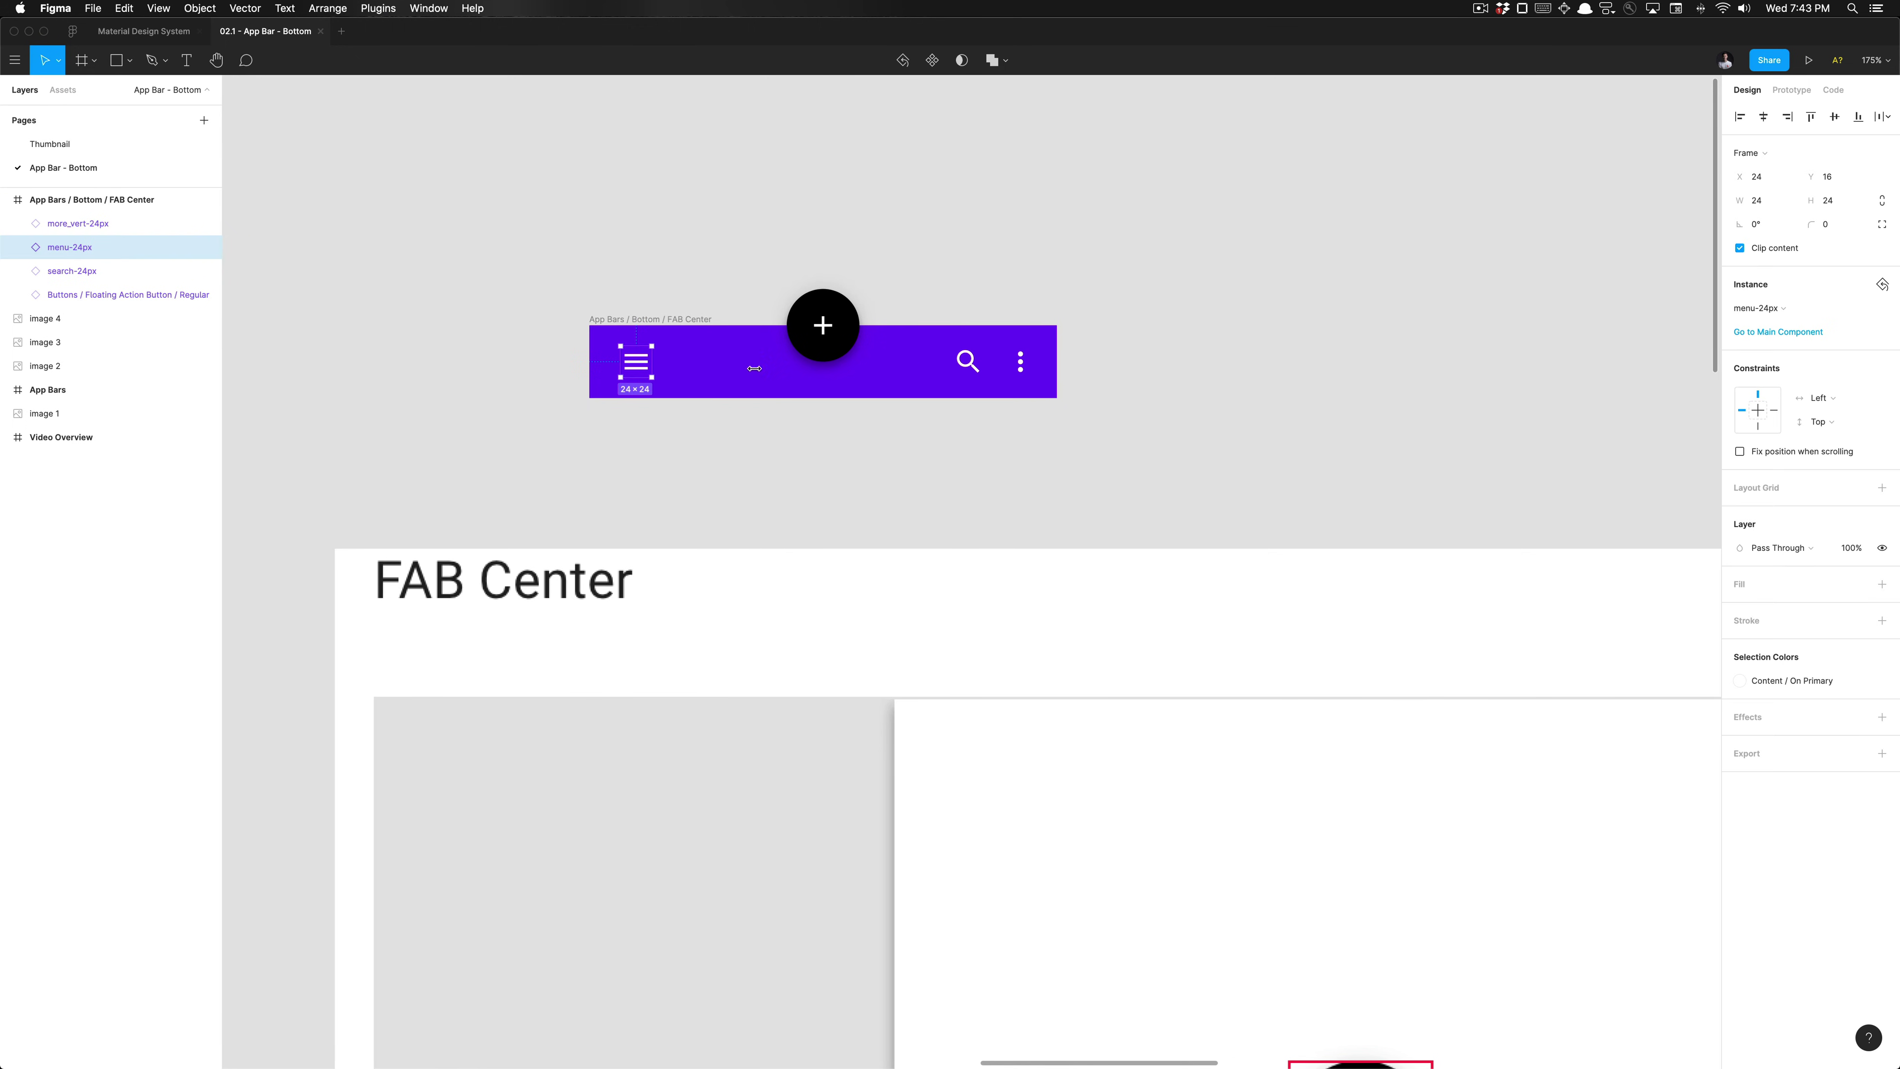
left_click(1158, 323)
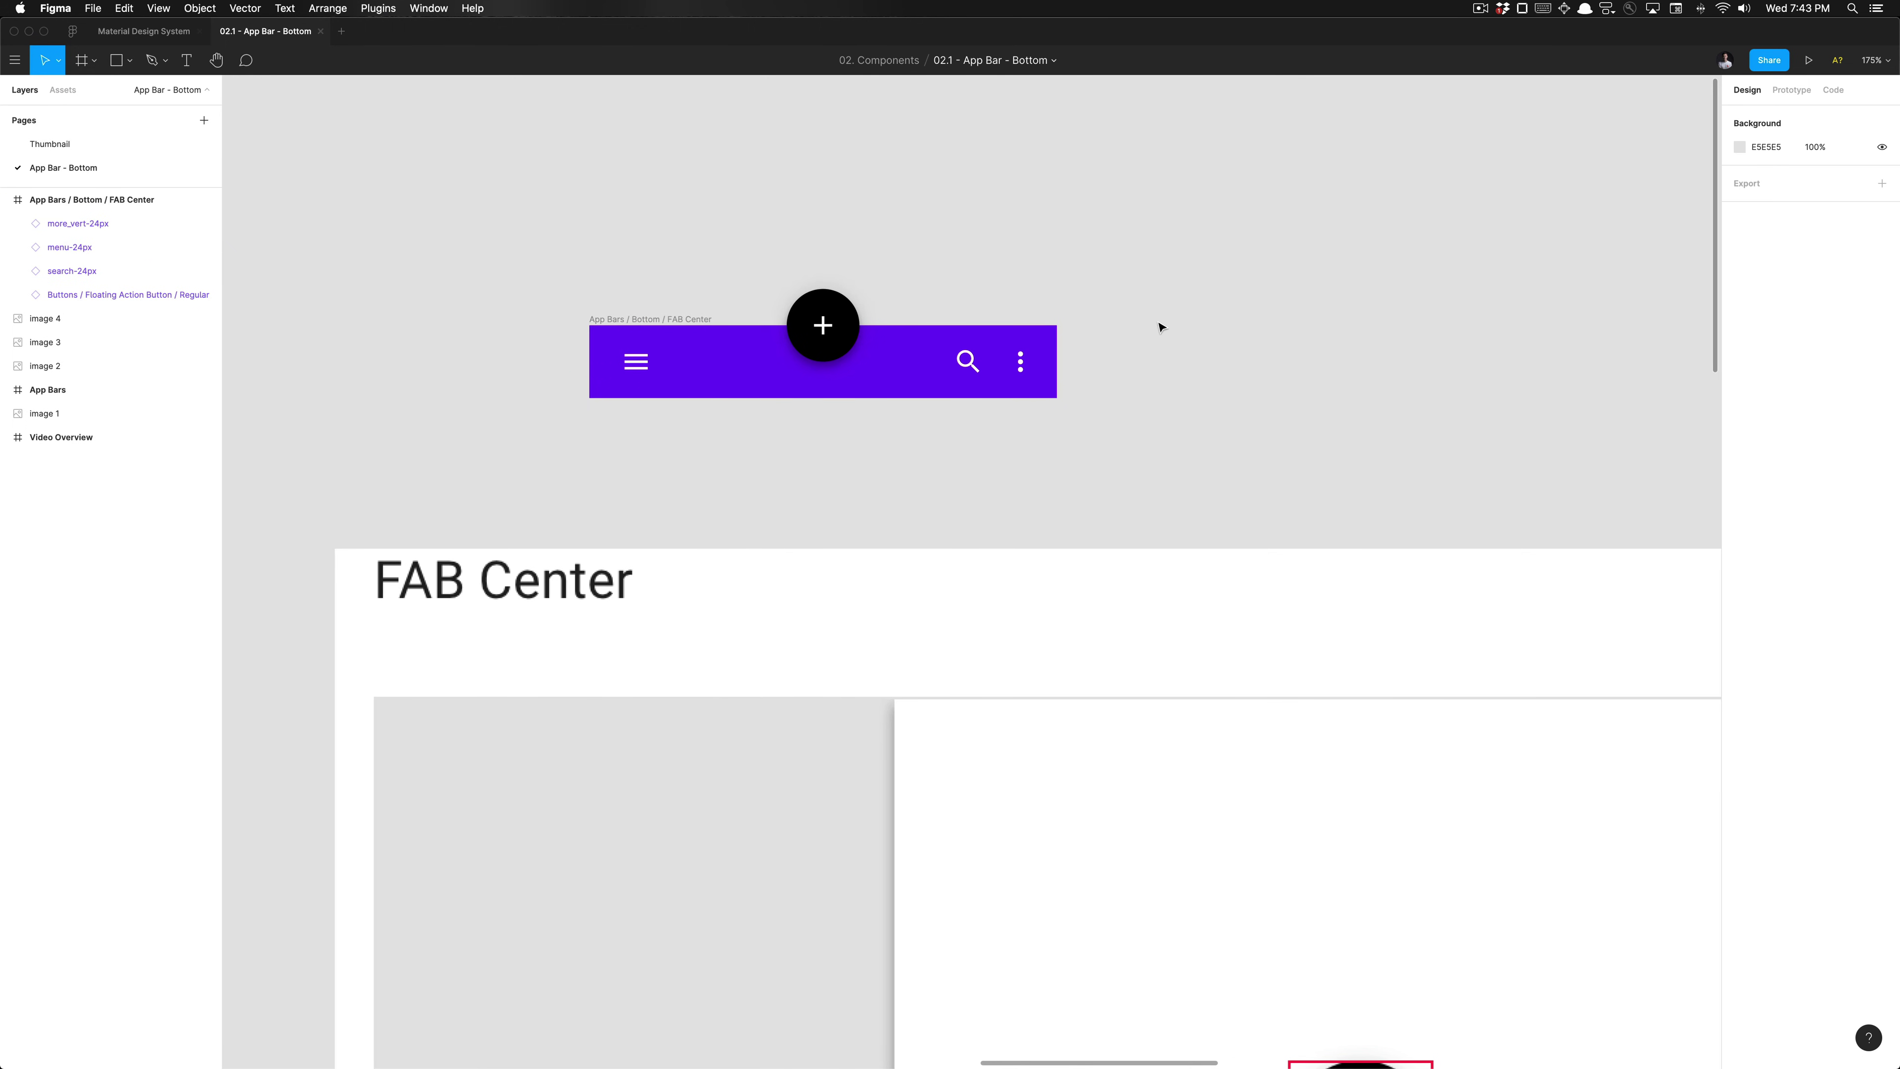
Step: Test the FAB Center frame's constraints by stretching its width and height, and undo the resizing
left_click(595, 328)
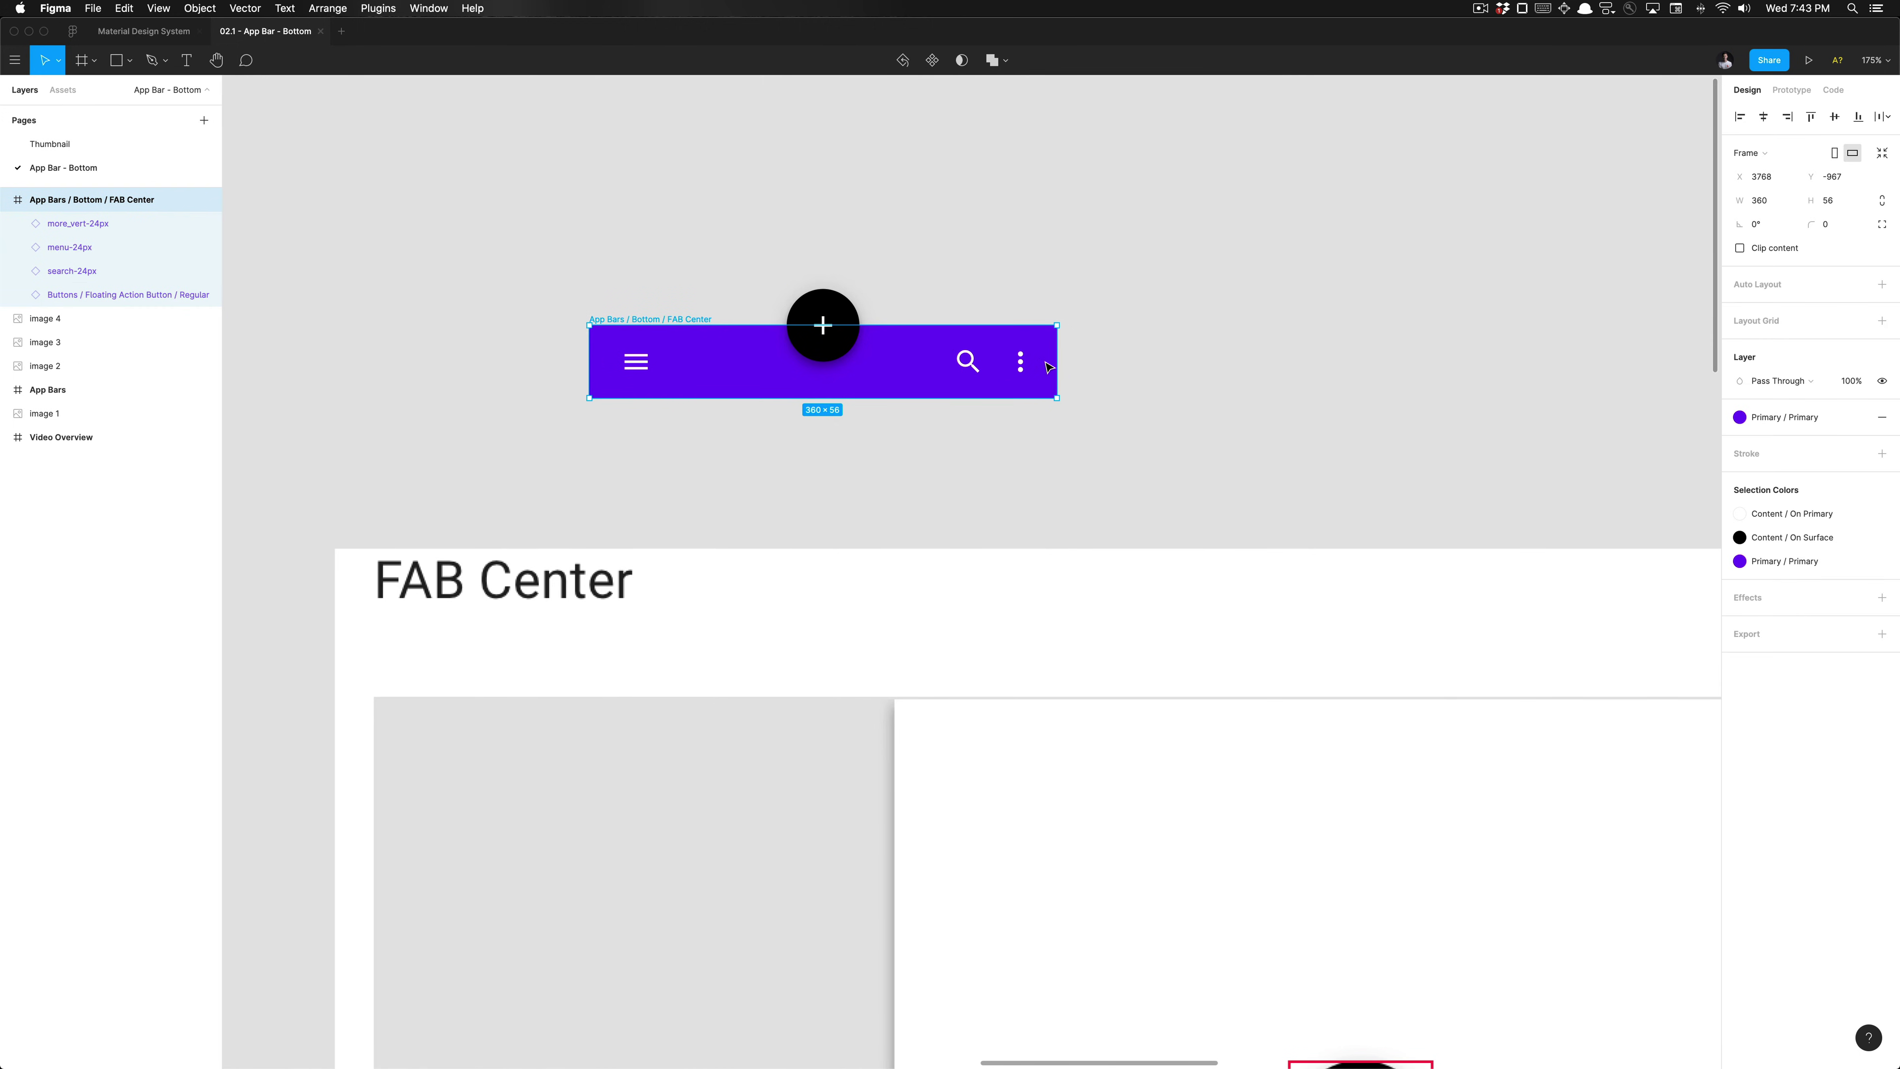
left_click_drag(1065, 361, 1215, 376)
key("ctrl+z")
mouse_move(1010, 397)
left_mouse_down()
mouse_move(1009, 488)
mouse_move(1010, 398)
left_mouse_up()
scroll(757, 420, "down", 5)
scroll(750, 746, "right", 2)
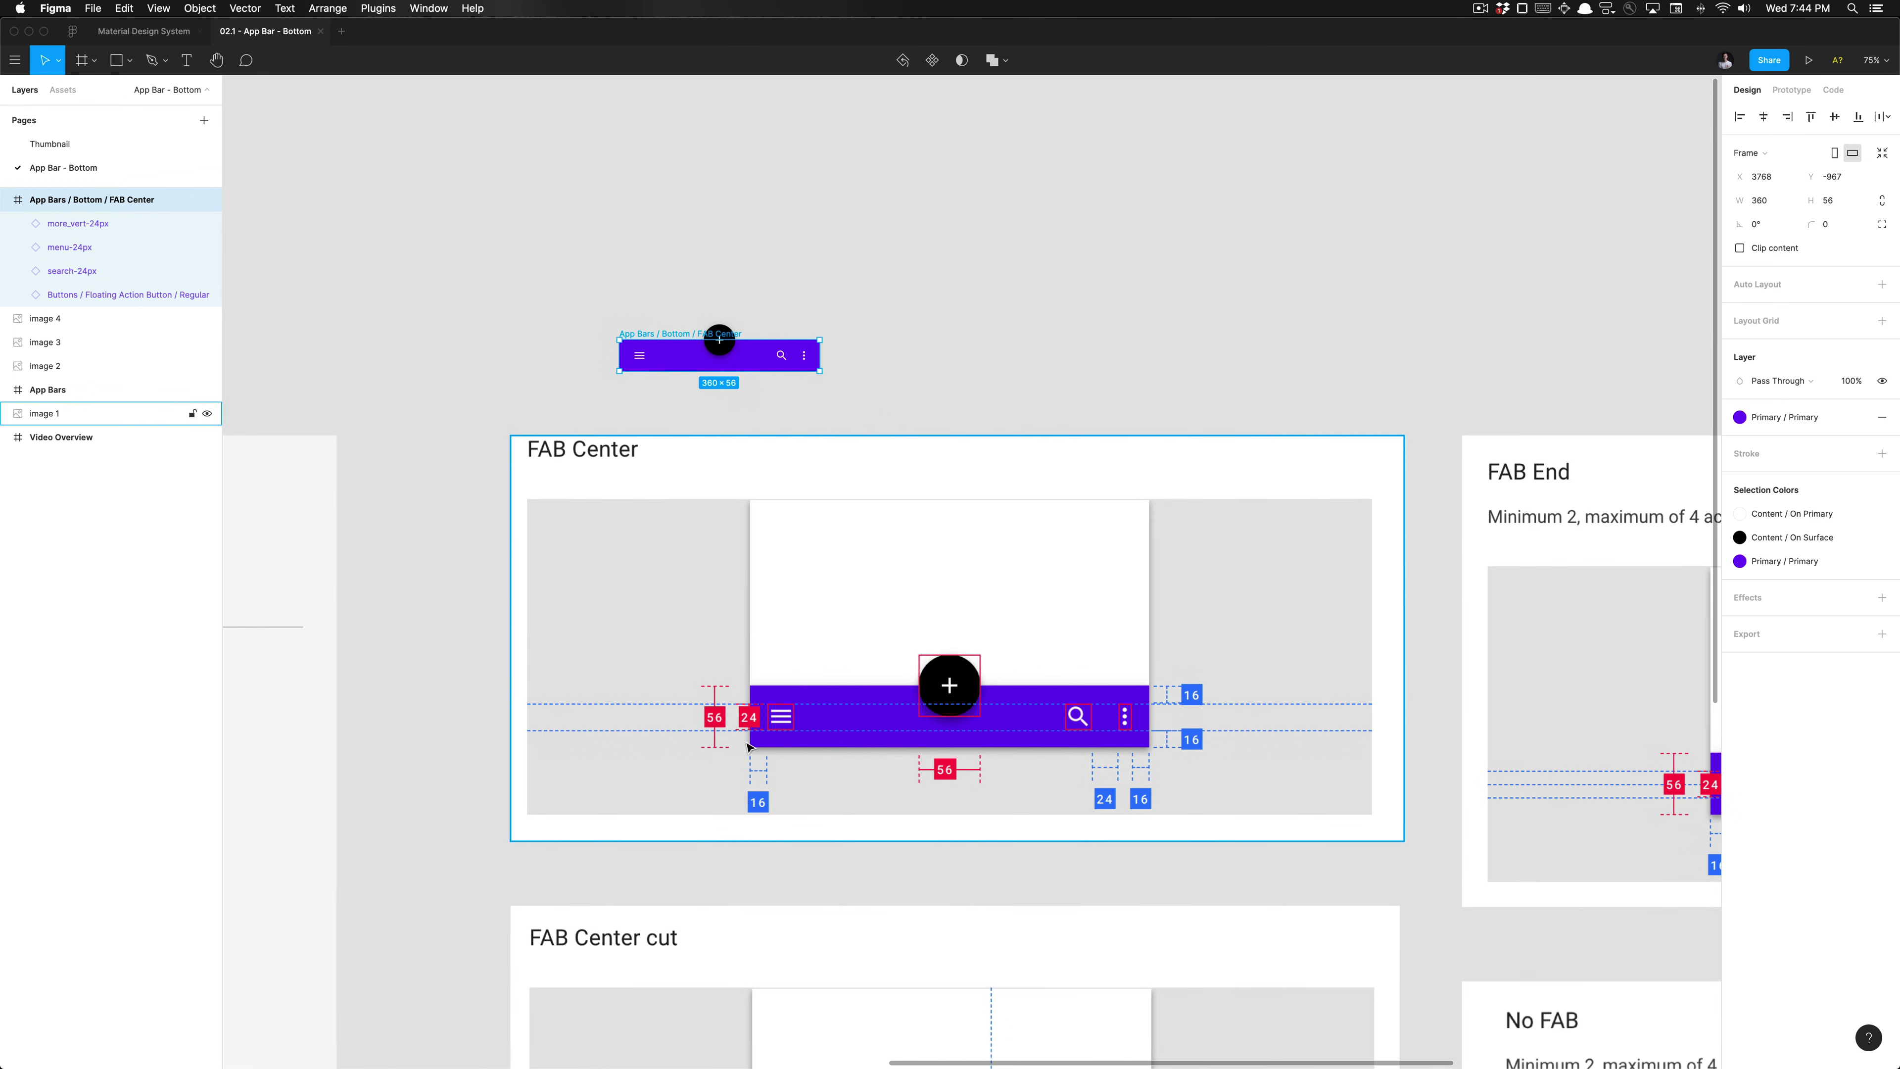
scroll(703, 692, "up", 2)
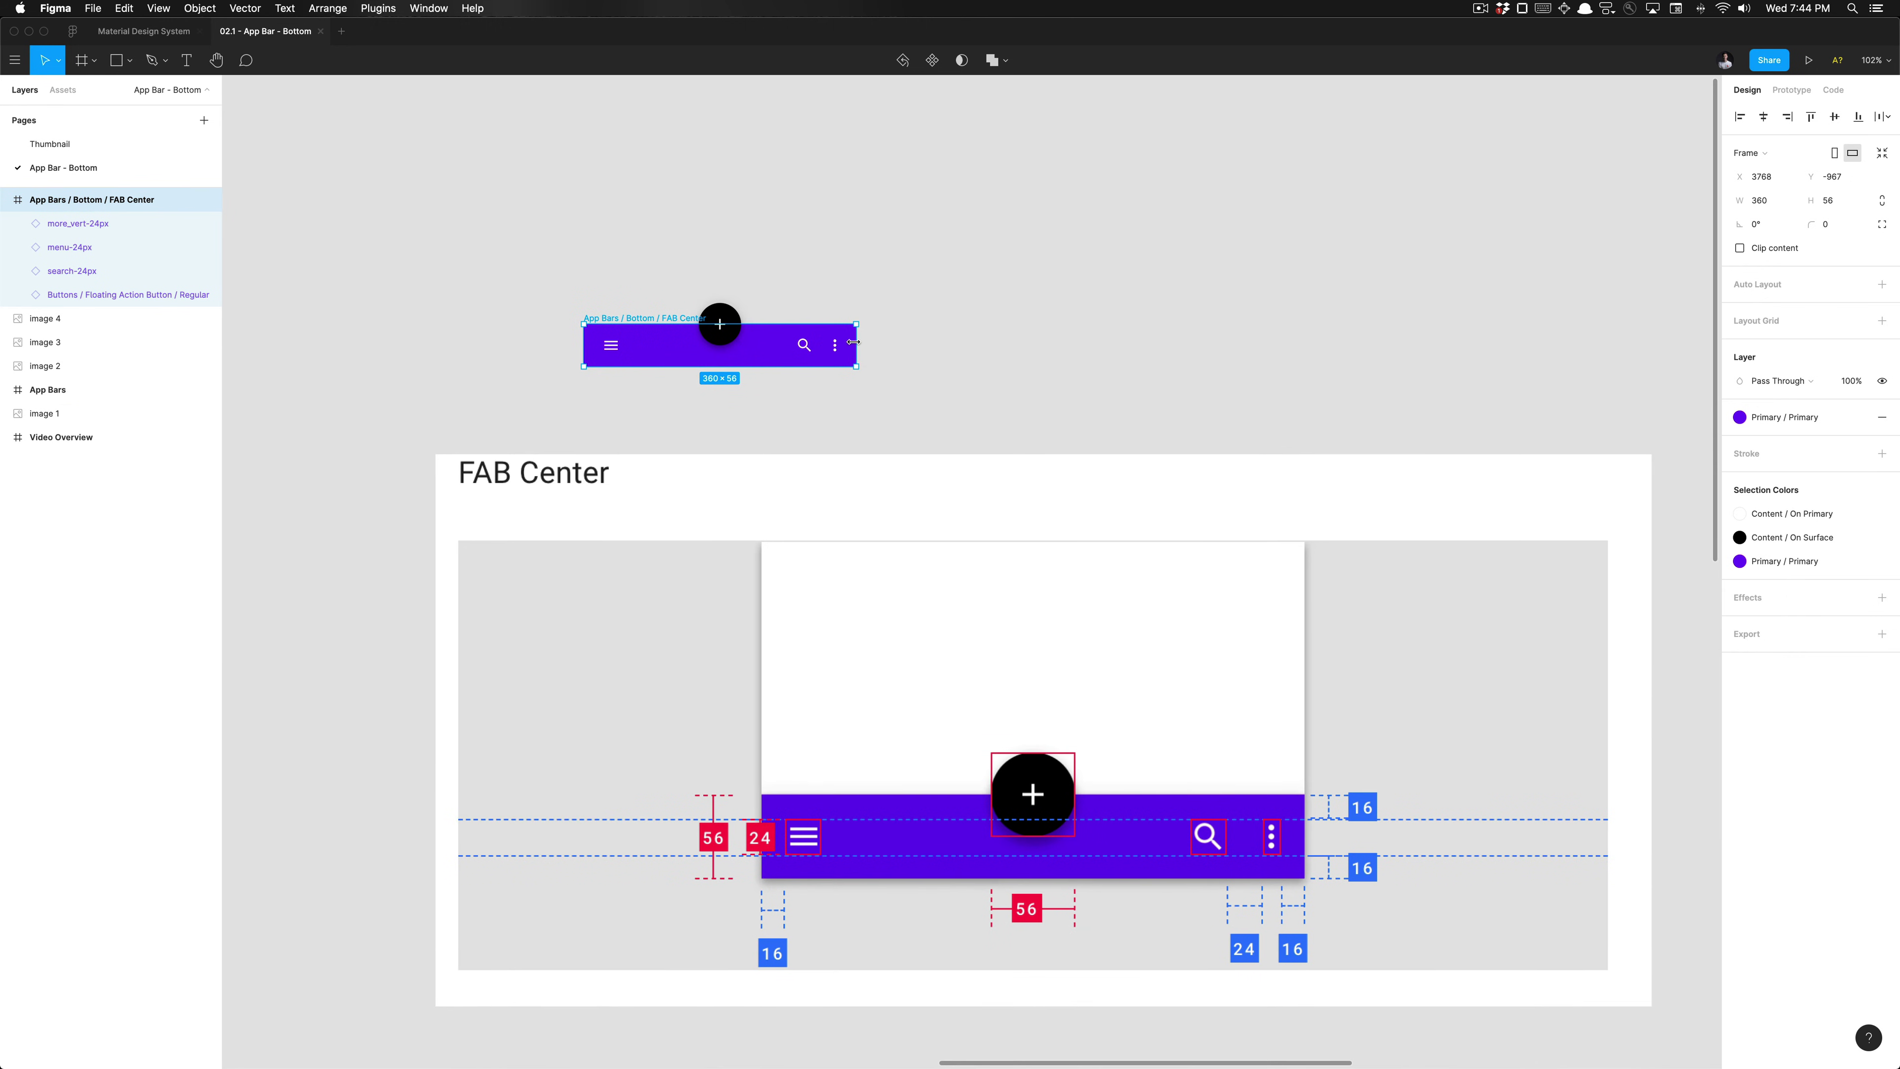
mouse_move(852, 342)
left_mouse_down()
mouse_move(1426, 348)
mouse_move(857, 346)
left_mouse_up()
Step: Turn the FAB Center bar frame into a component
left_click(760, 268)
left_click(673, 321)
key("super+alt+k")
left_click(648, 268)
Step: Examine the FAB End and No FAB reference images for their icon arrangement and spacing
scroll(648, 268, "down", 10)
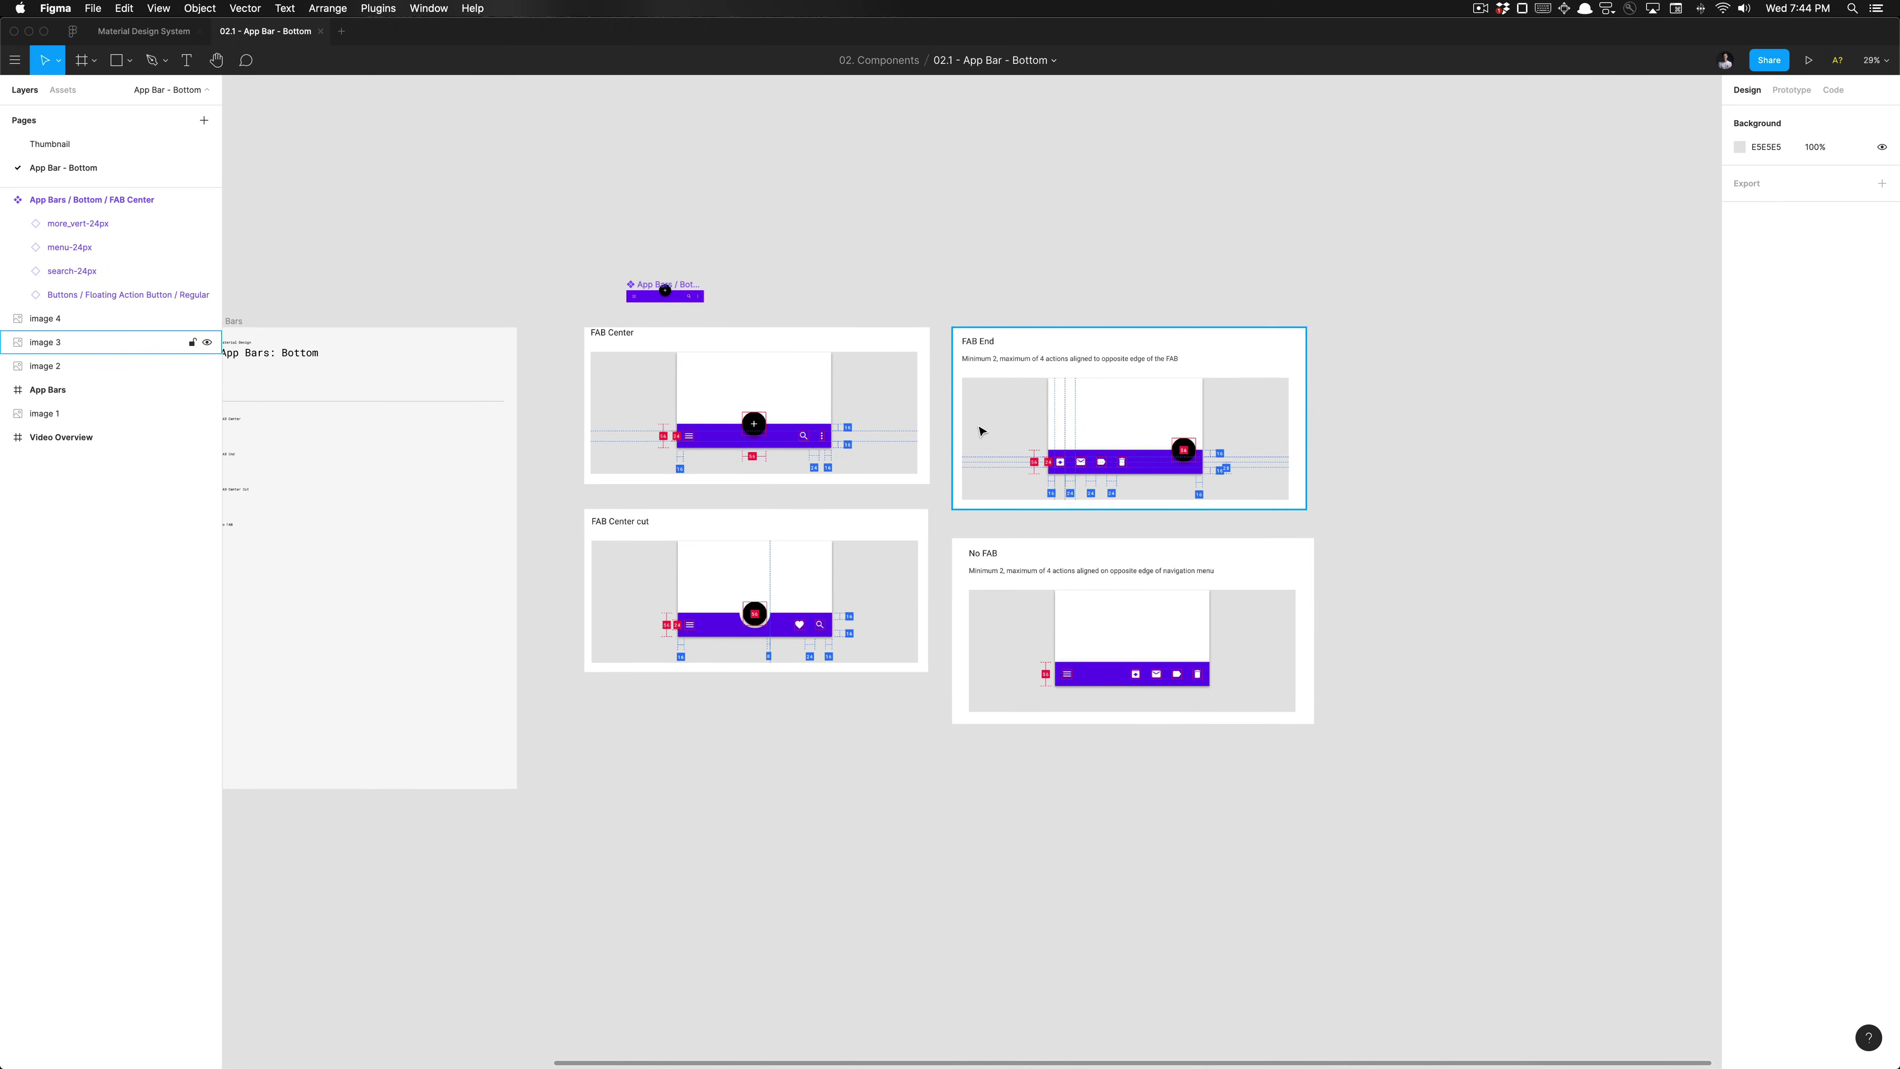
scroll(982, 432, "up", 3)
scroll(982, 432, "right", 2)
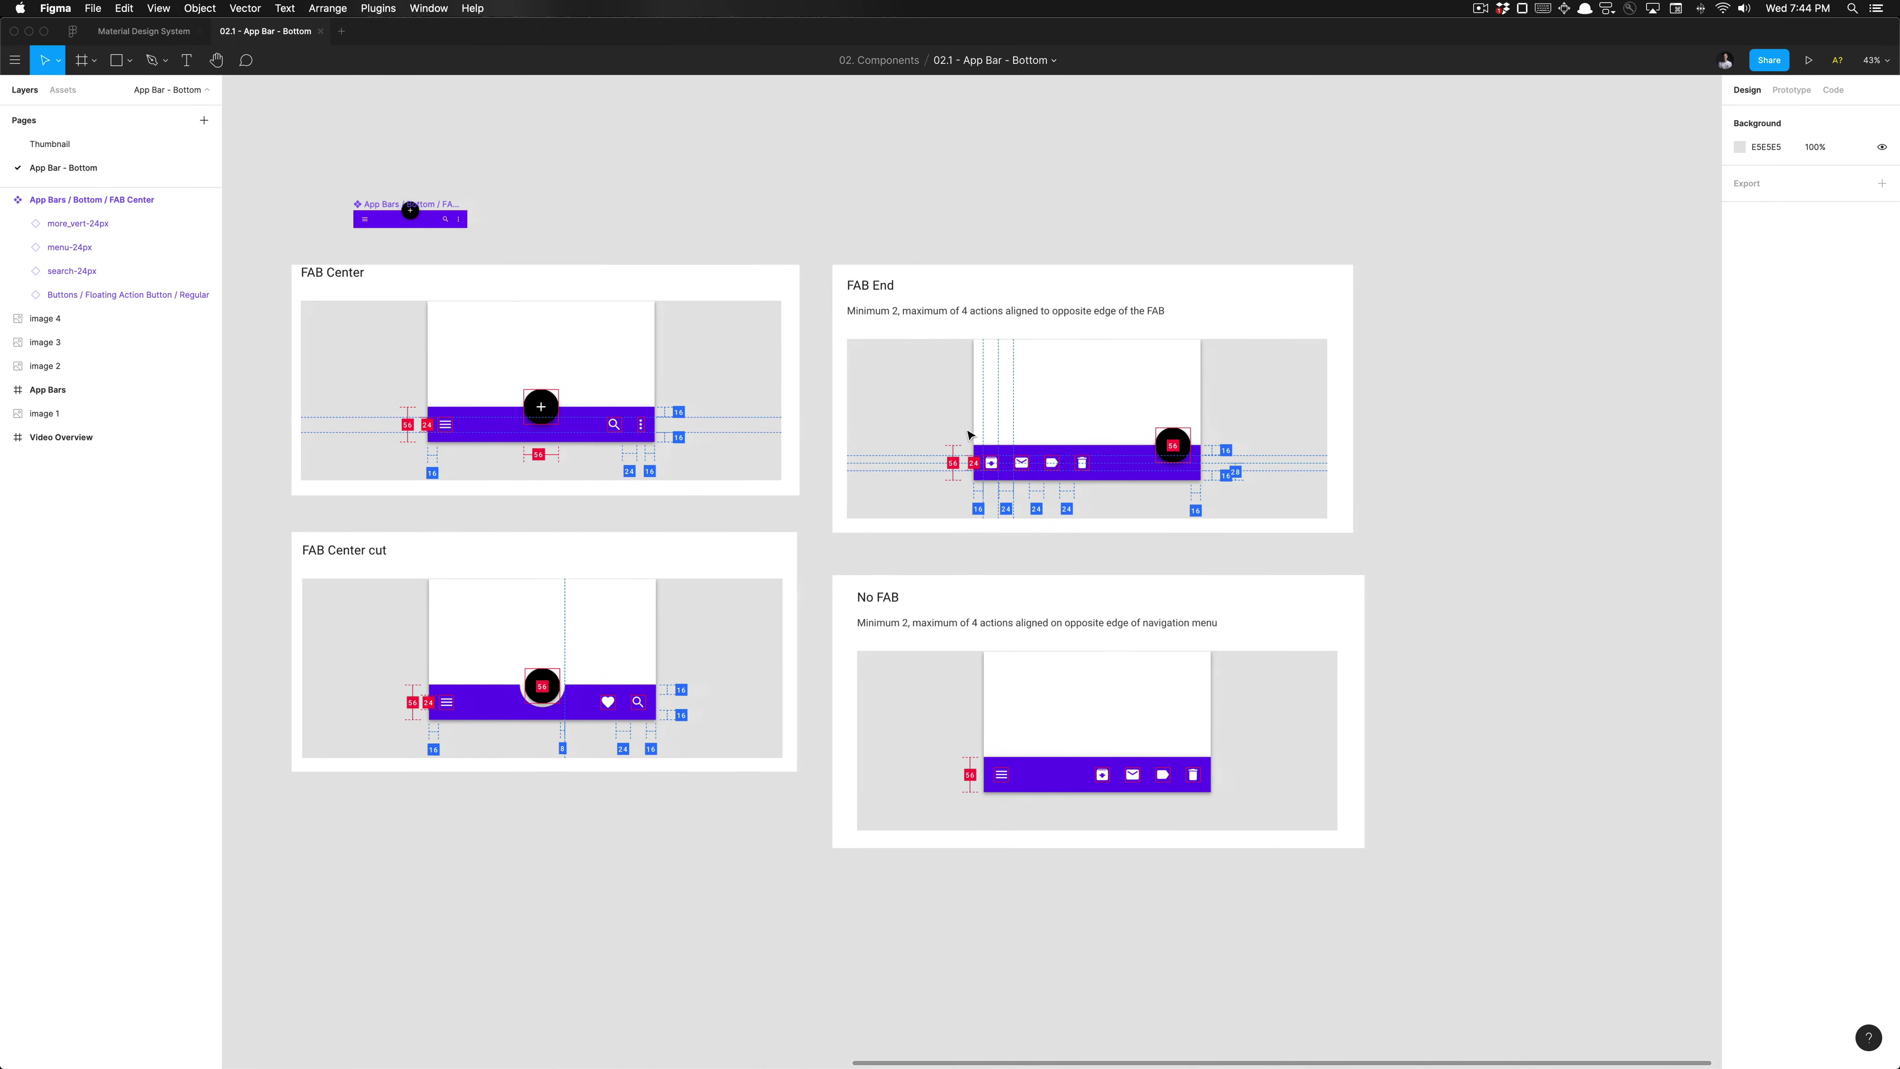
scroll(916, 373, "up", 4)
scroll(916, 373, "right", 3)
left_click(700, 273)
left_click(755, 733)
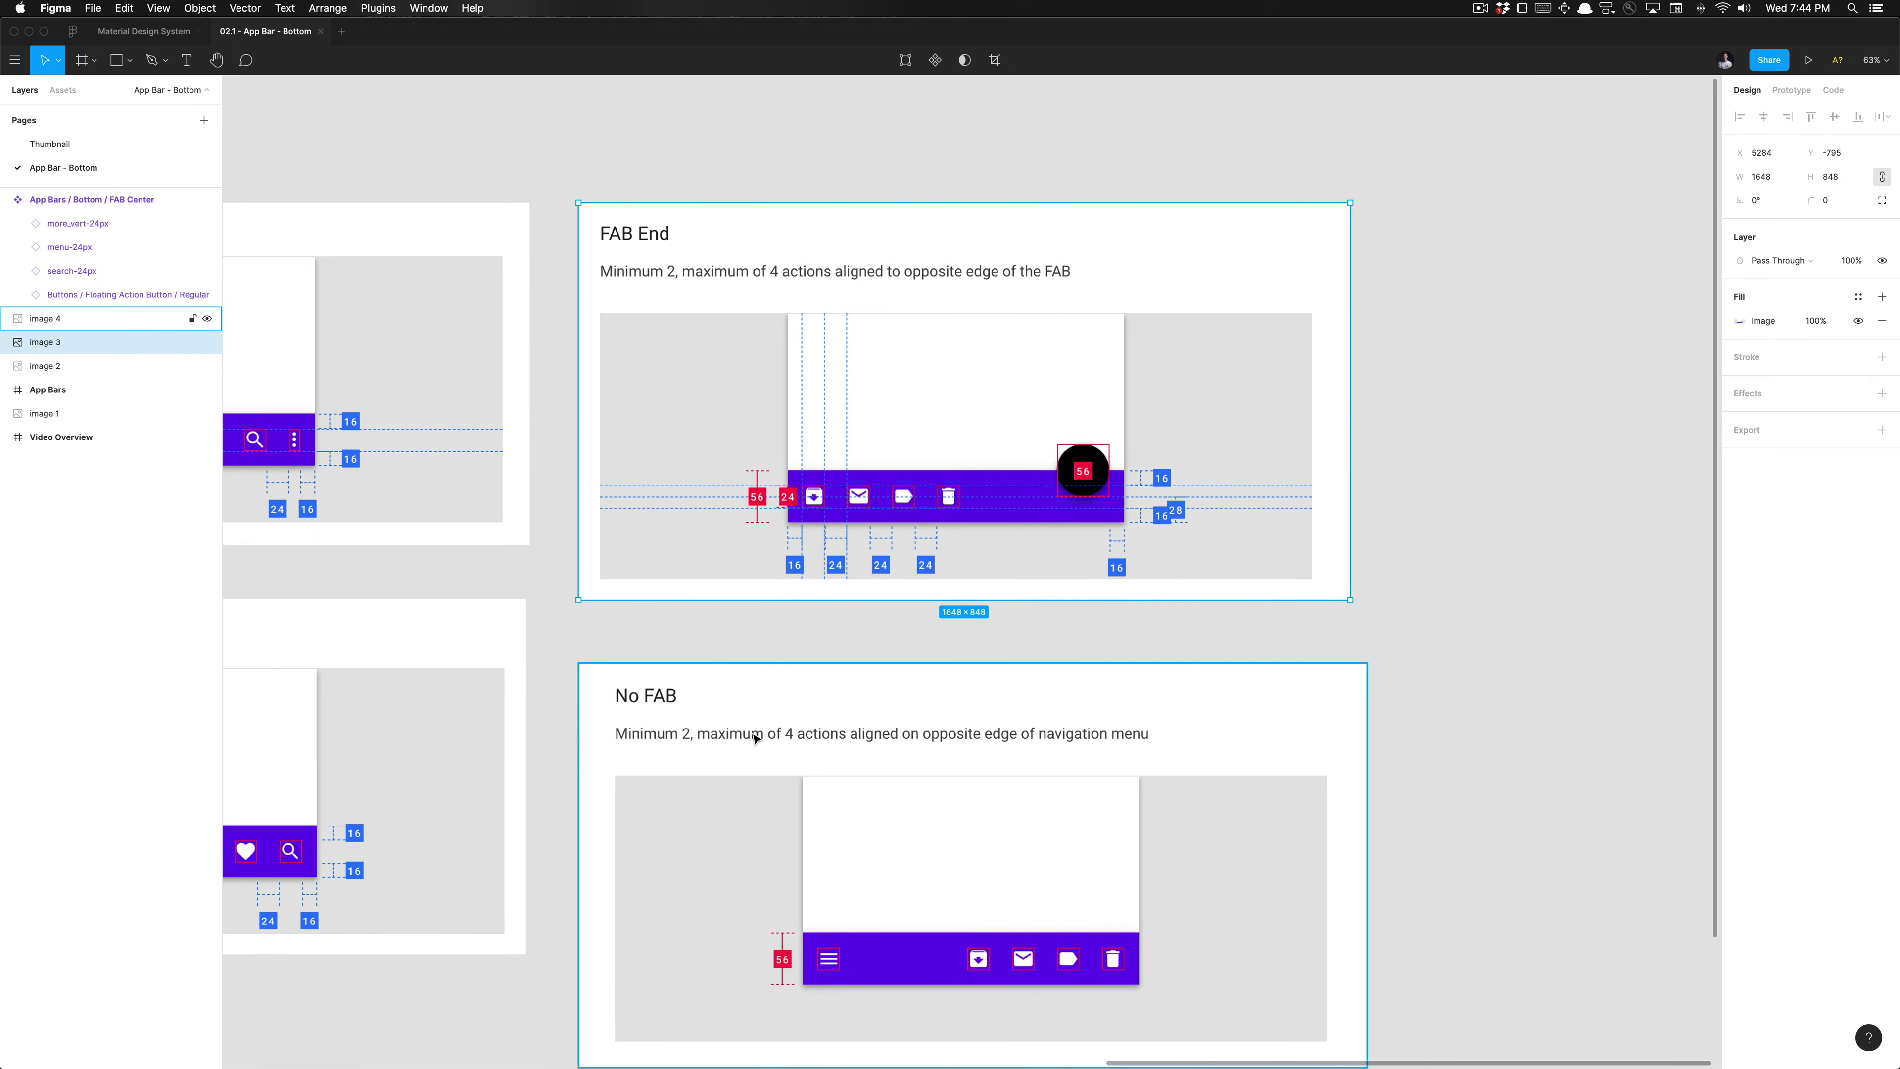
scroll(757, 734, "down", 5)
scroll(763, 734, "up", 3)
scroll(874, 586, "down", 3)
scroll(894, 539, "up", 3)
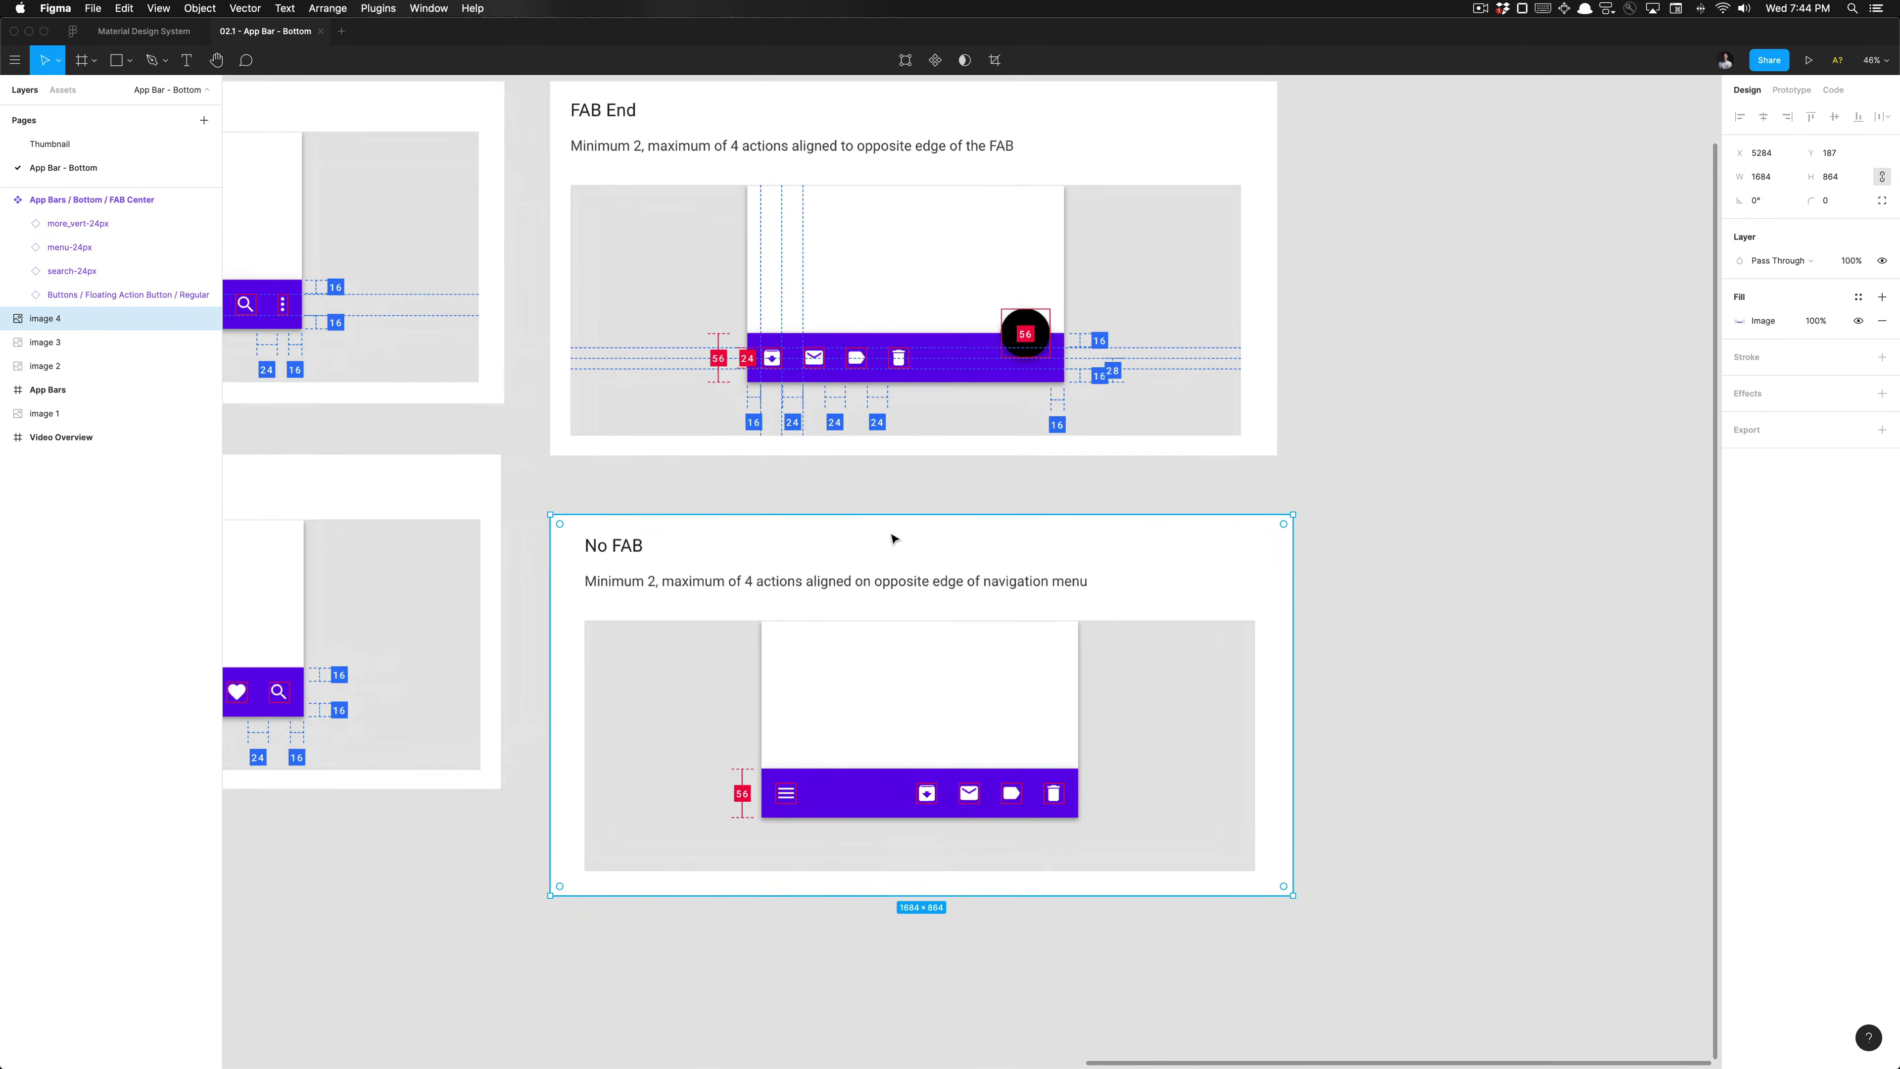
scroll(894, 538, "down", 4)
scroll(895, 539, "left", 2)
scroll(895, 538, "up", 2)
Step: Duplicate the FAB Center component to its right and detach the copy from the main component
left_click(585, 262)
left_click(371, 262)
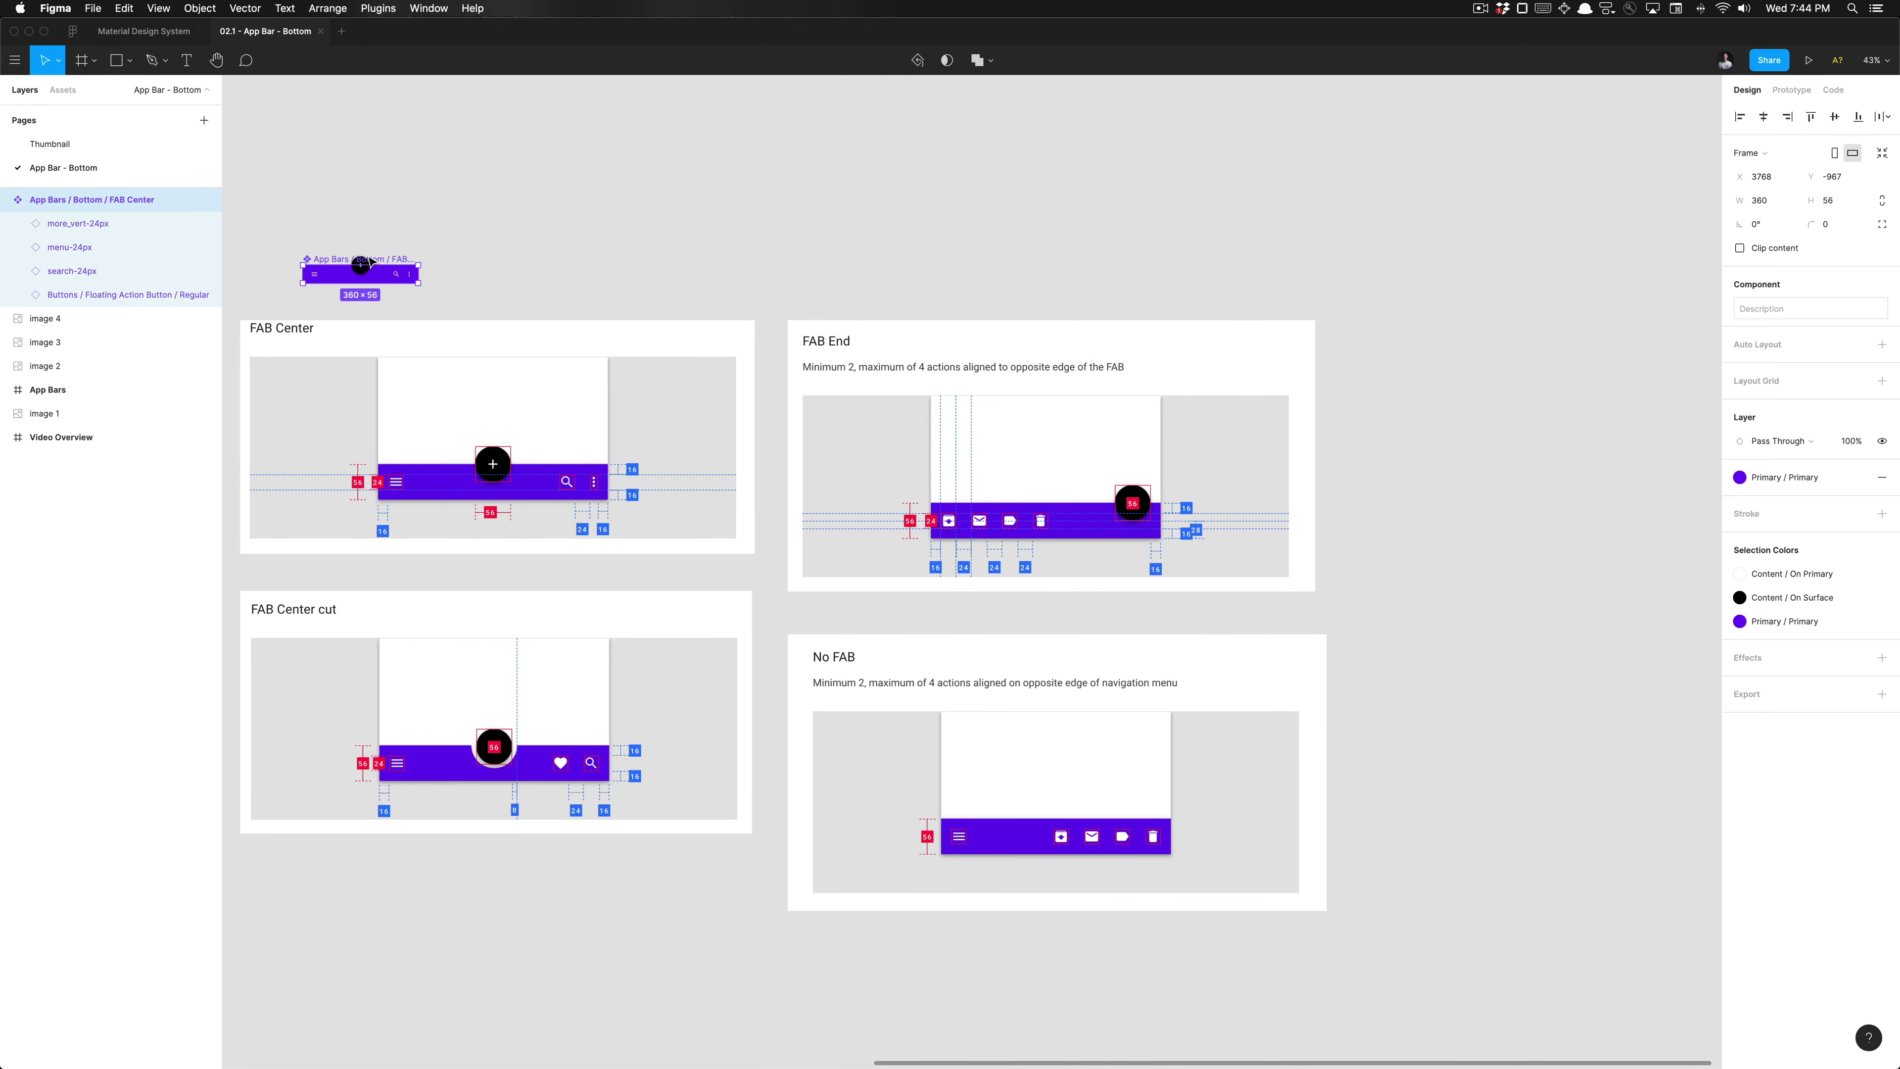
left_click_drag(377, 262, 571, 263)
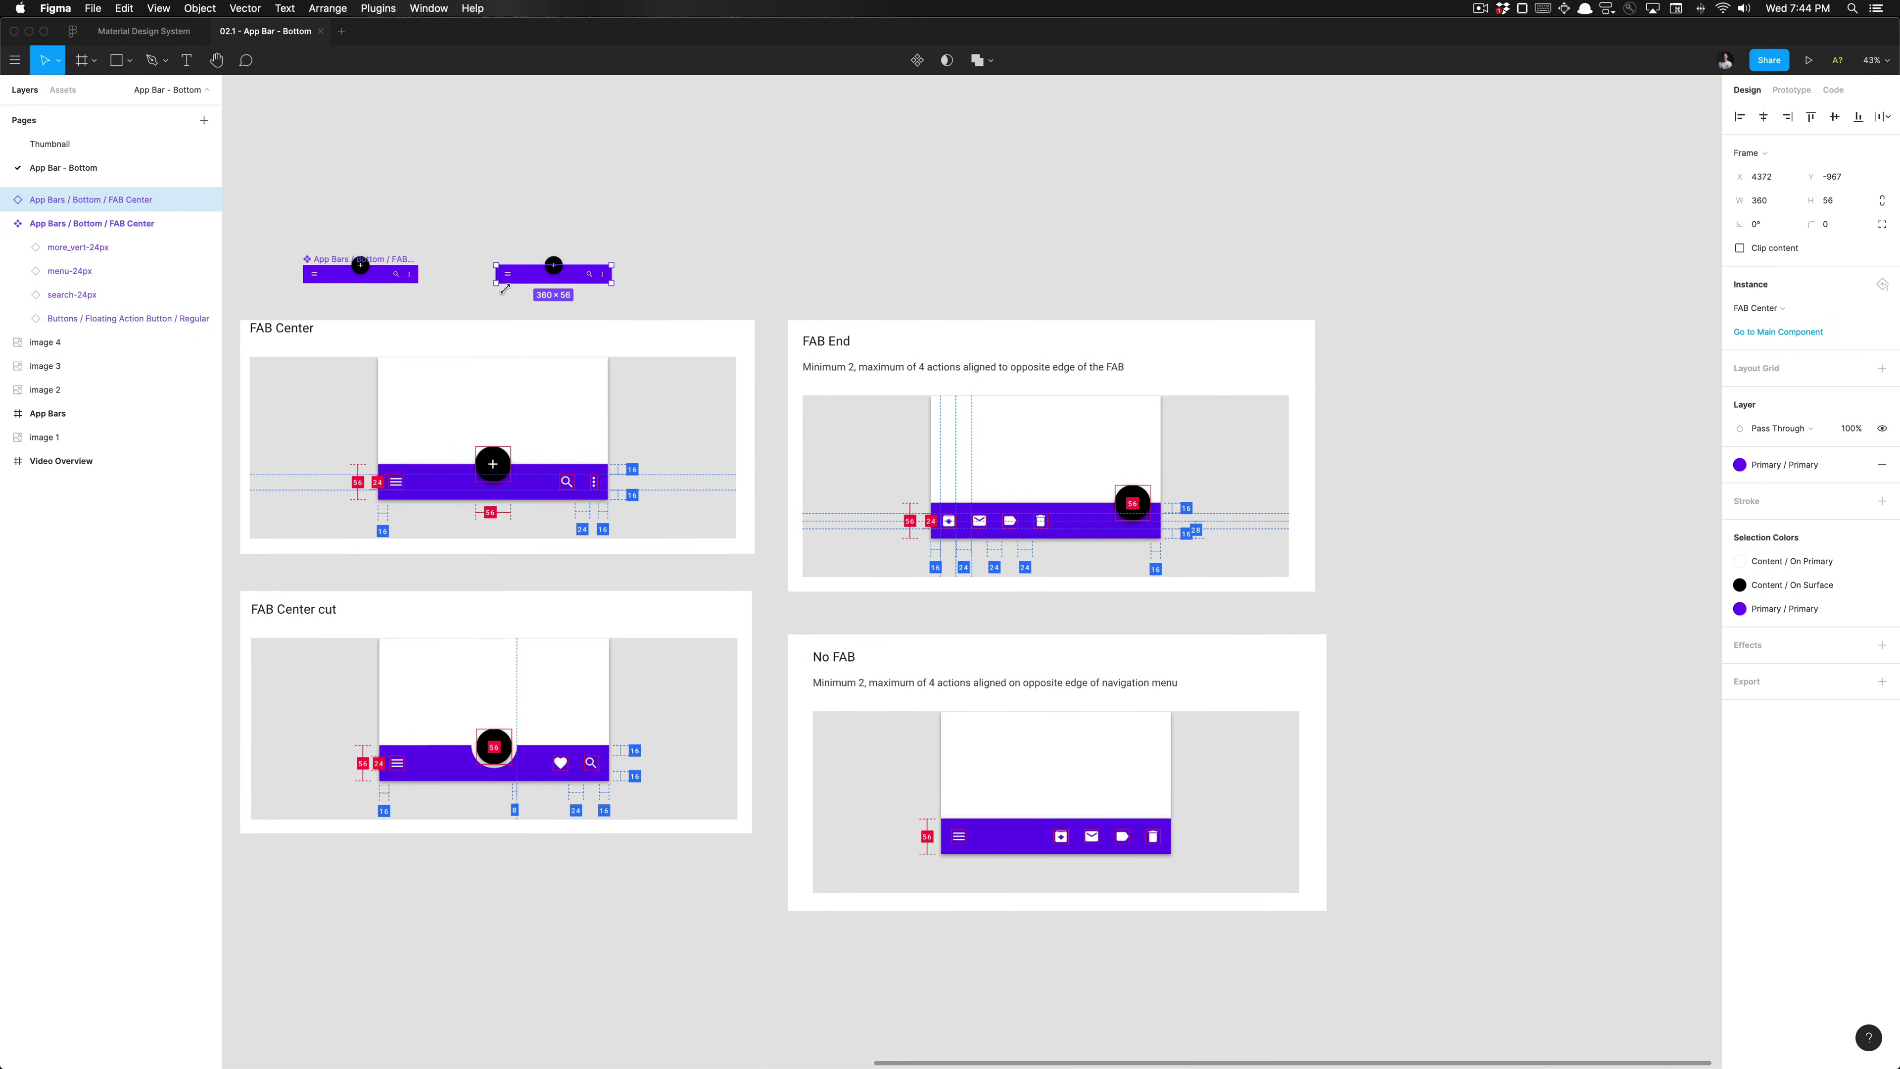
right_click(529, 280)
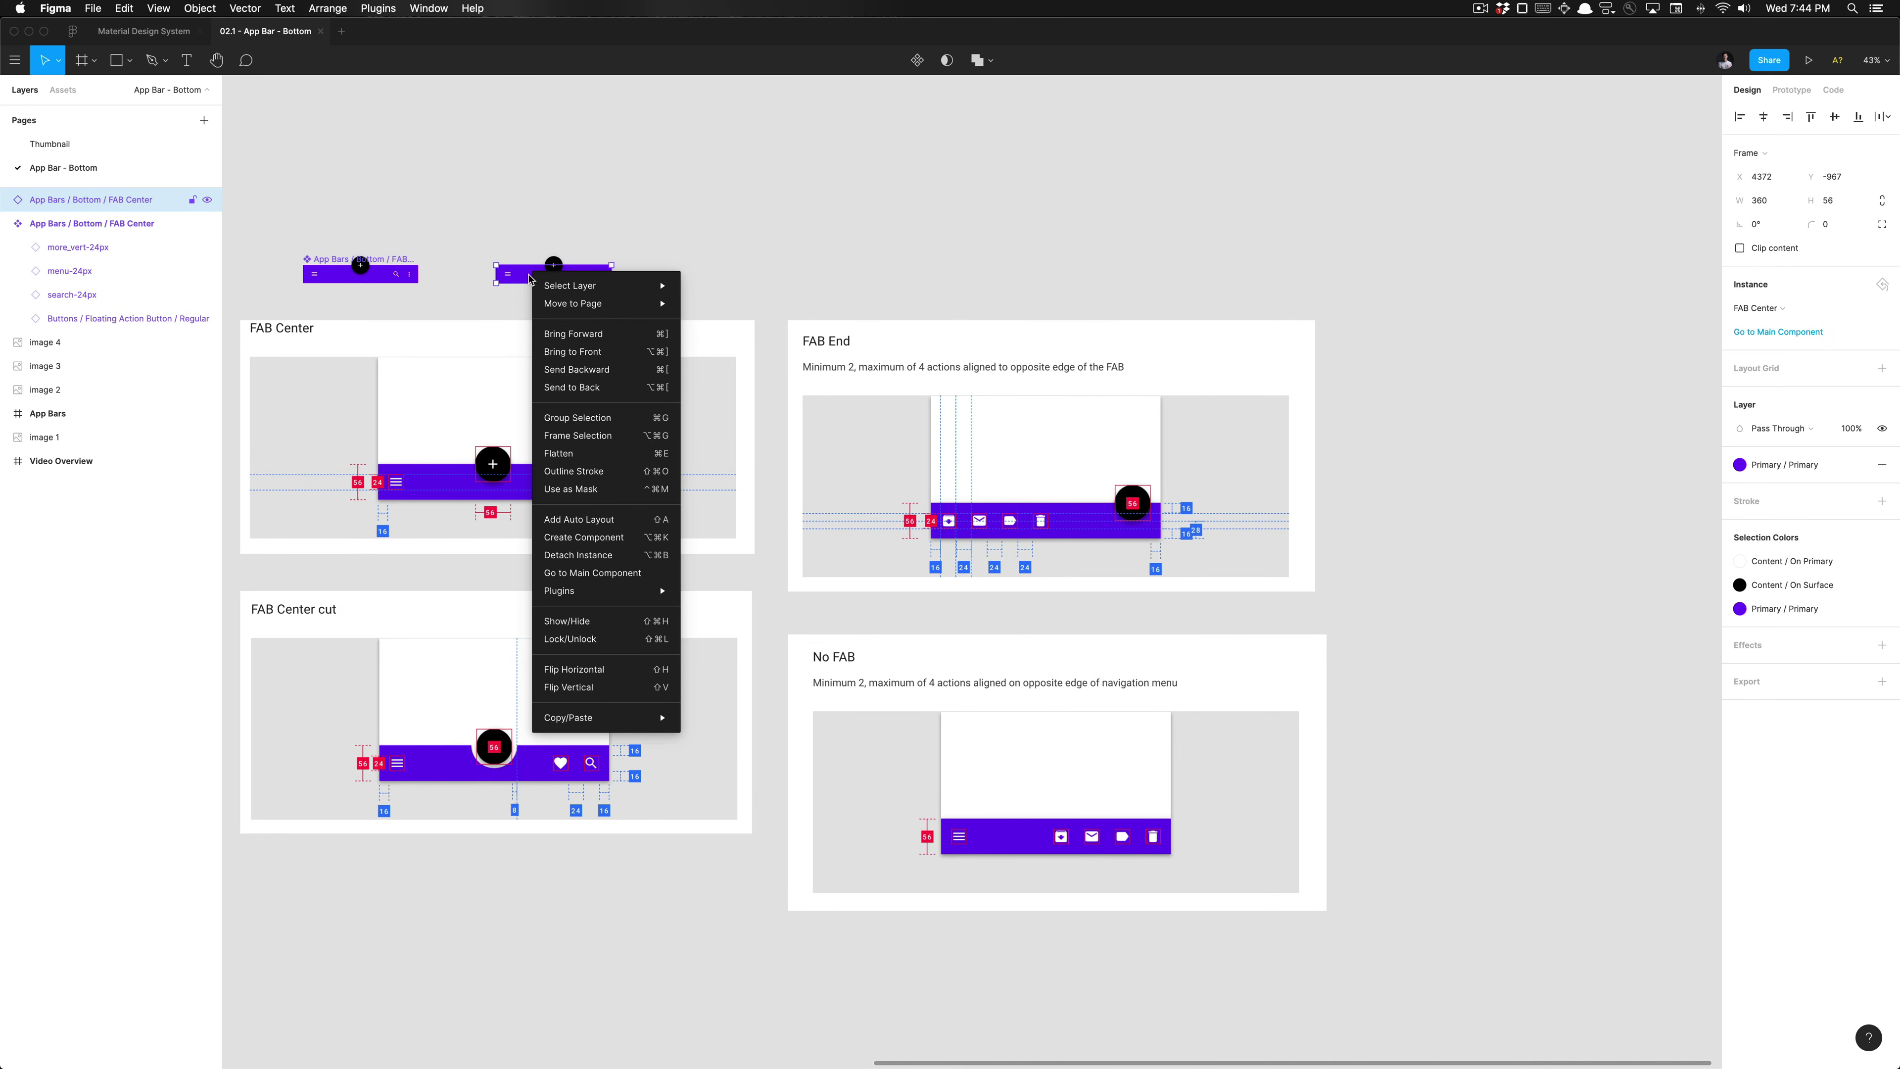
left_click(587, 558)
left_click(848, 283)
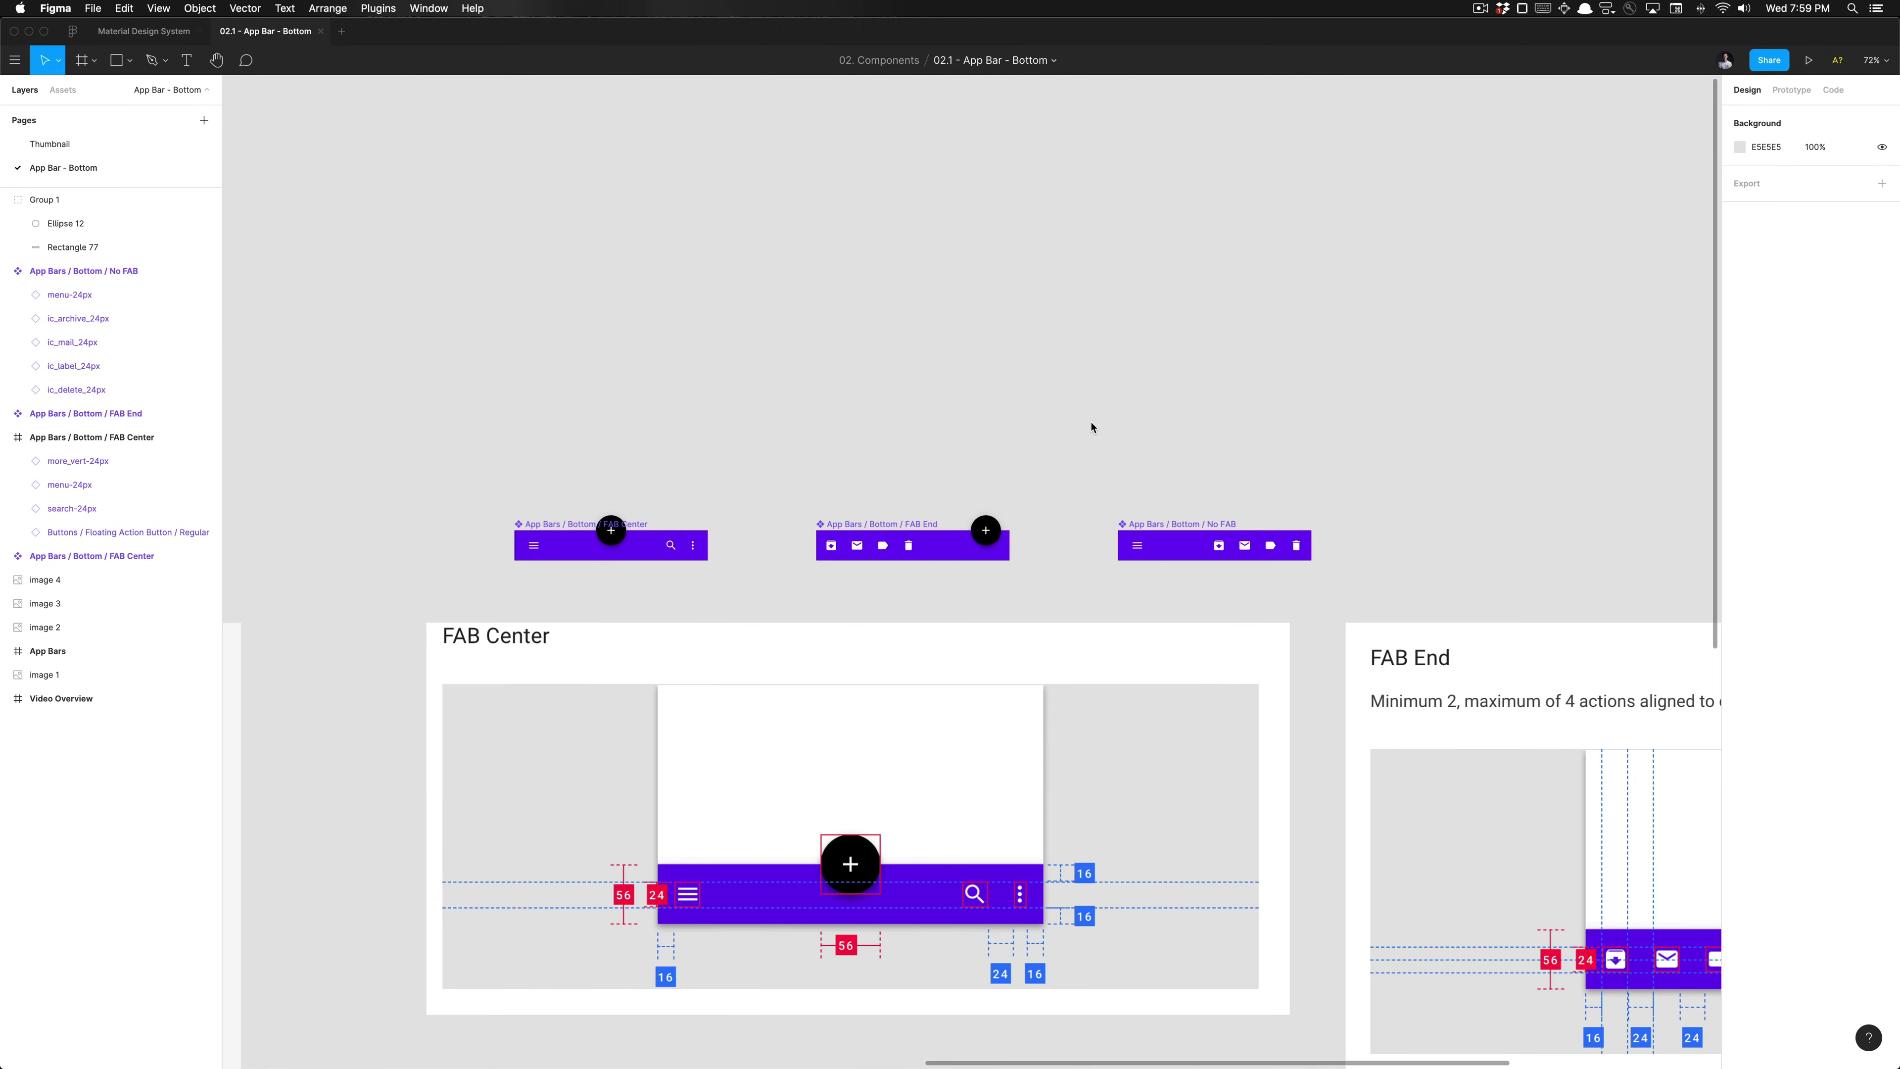
Step: Examine the FAB Center, FAB End and No FAB components above the reference images
scroll(1094, 424, "up", 5)
scroll(614, 445, "down", 2)
scroll(614, 444, "left", 2)
scroll(614, 444, "up", 6)
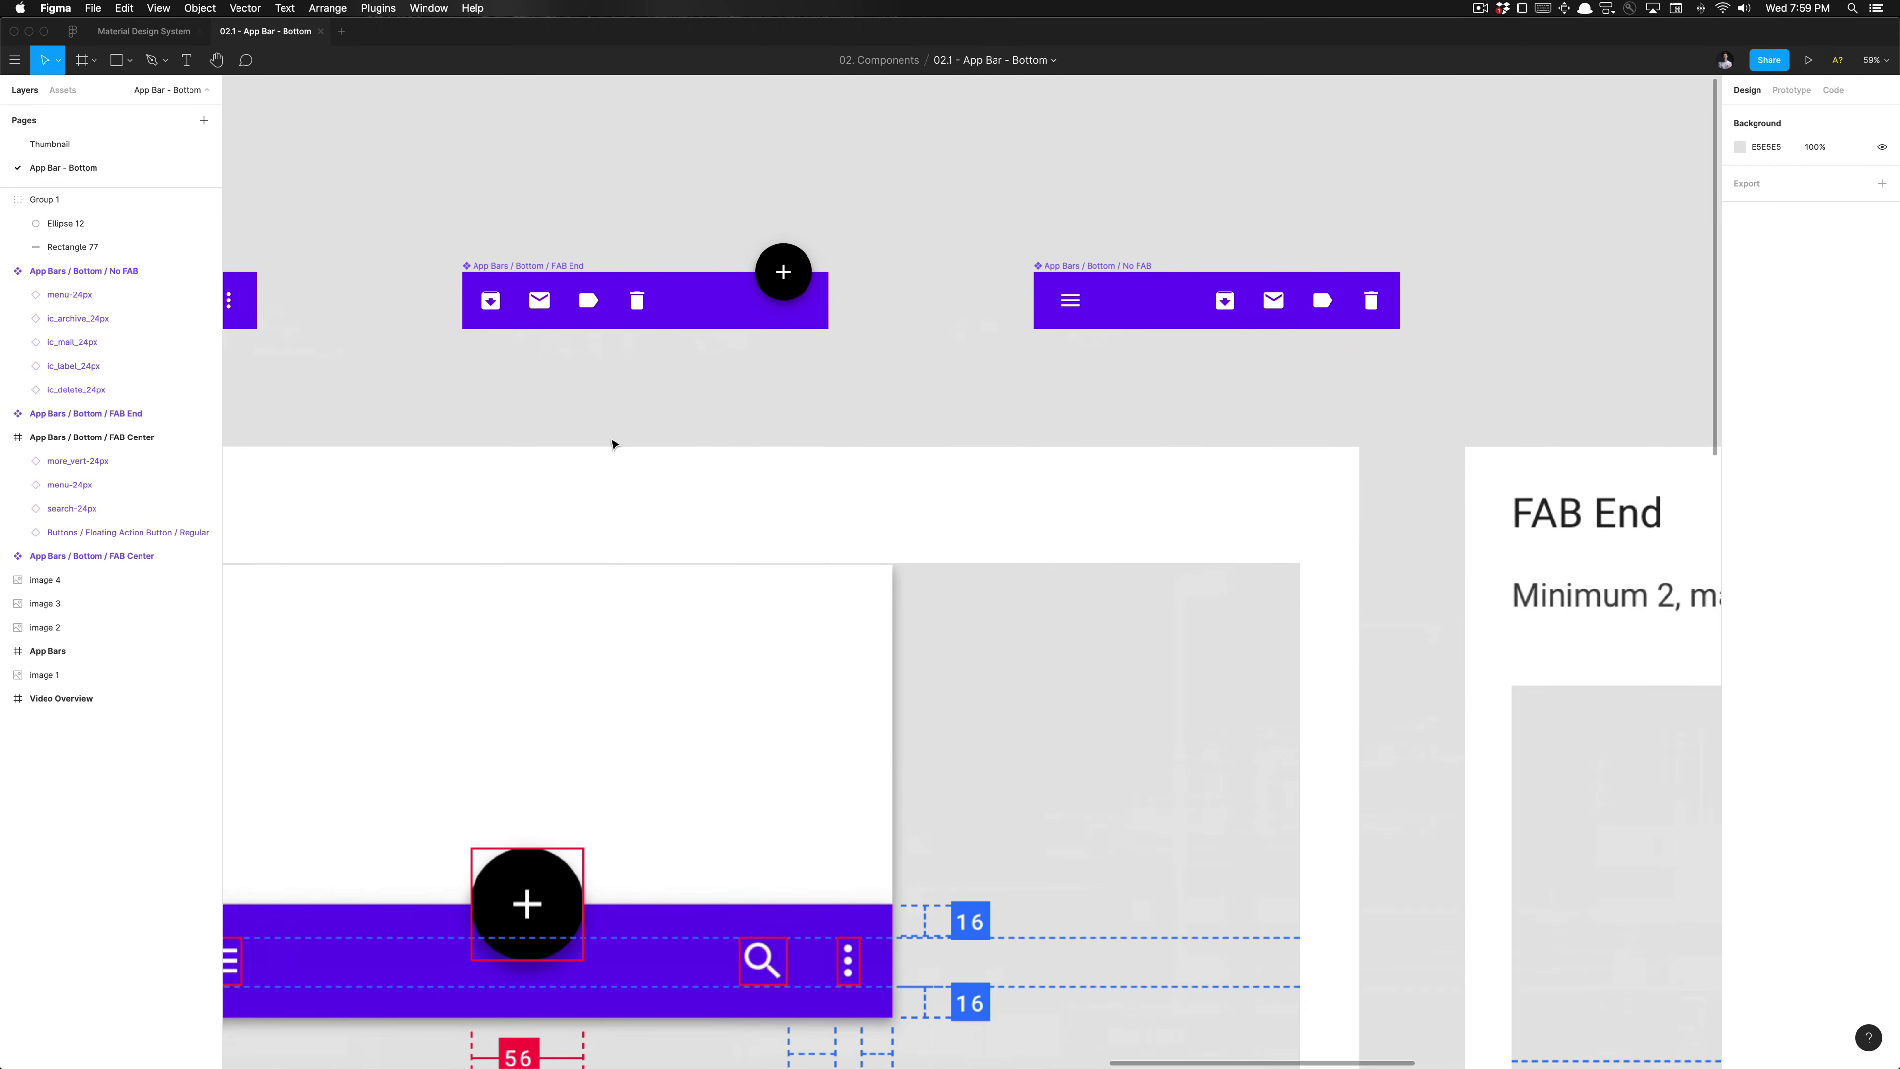
scroll(614, 444, "down", 6)
scroll(613, 445, "down", 1)
scroll(612, 444, "down", 3)
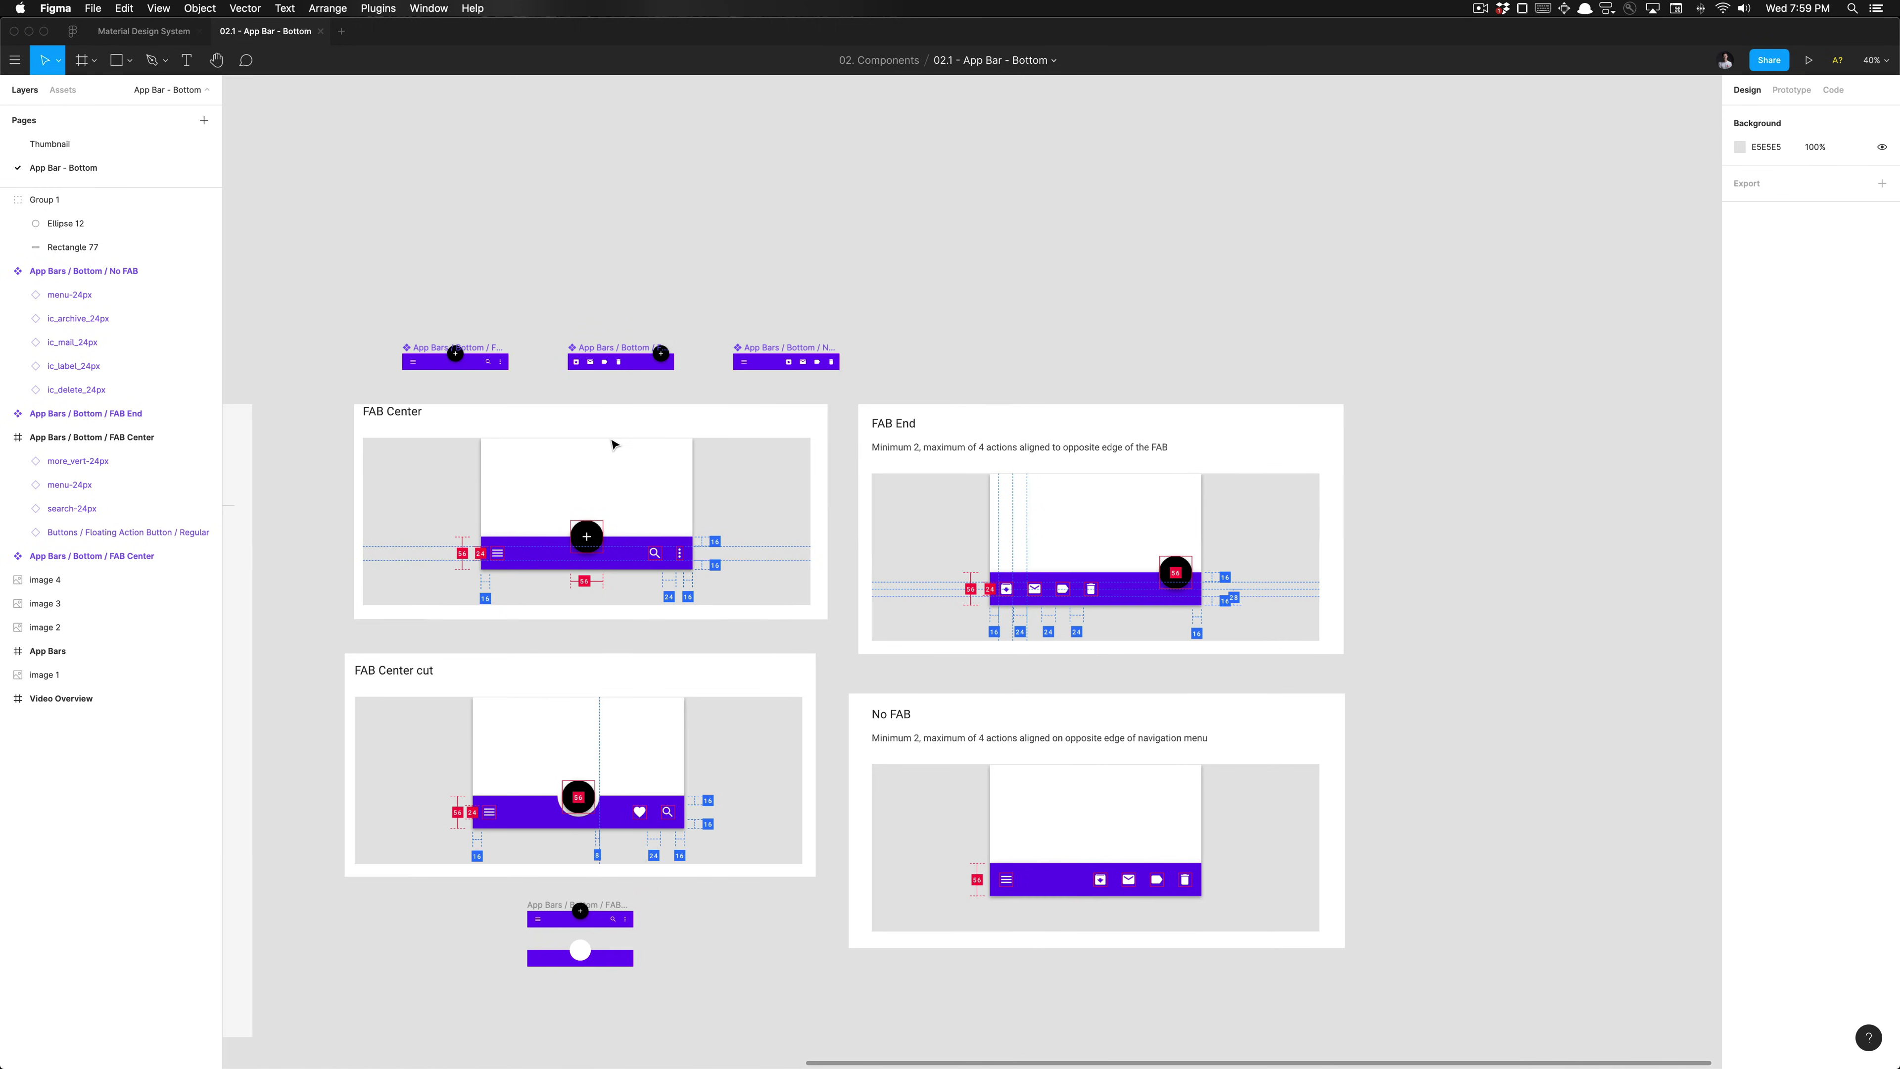
scroll(615, 318, "up", 6)
left_click(612, 407)
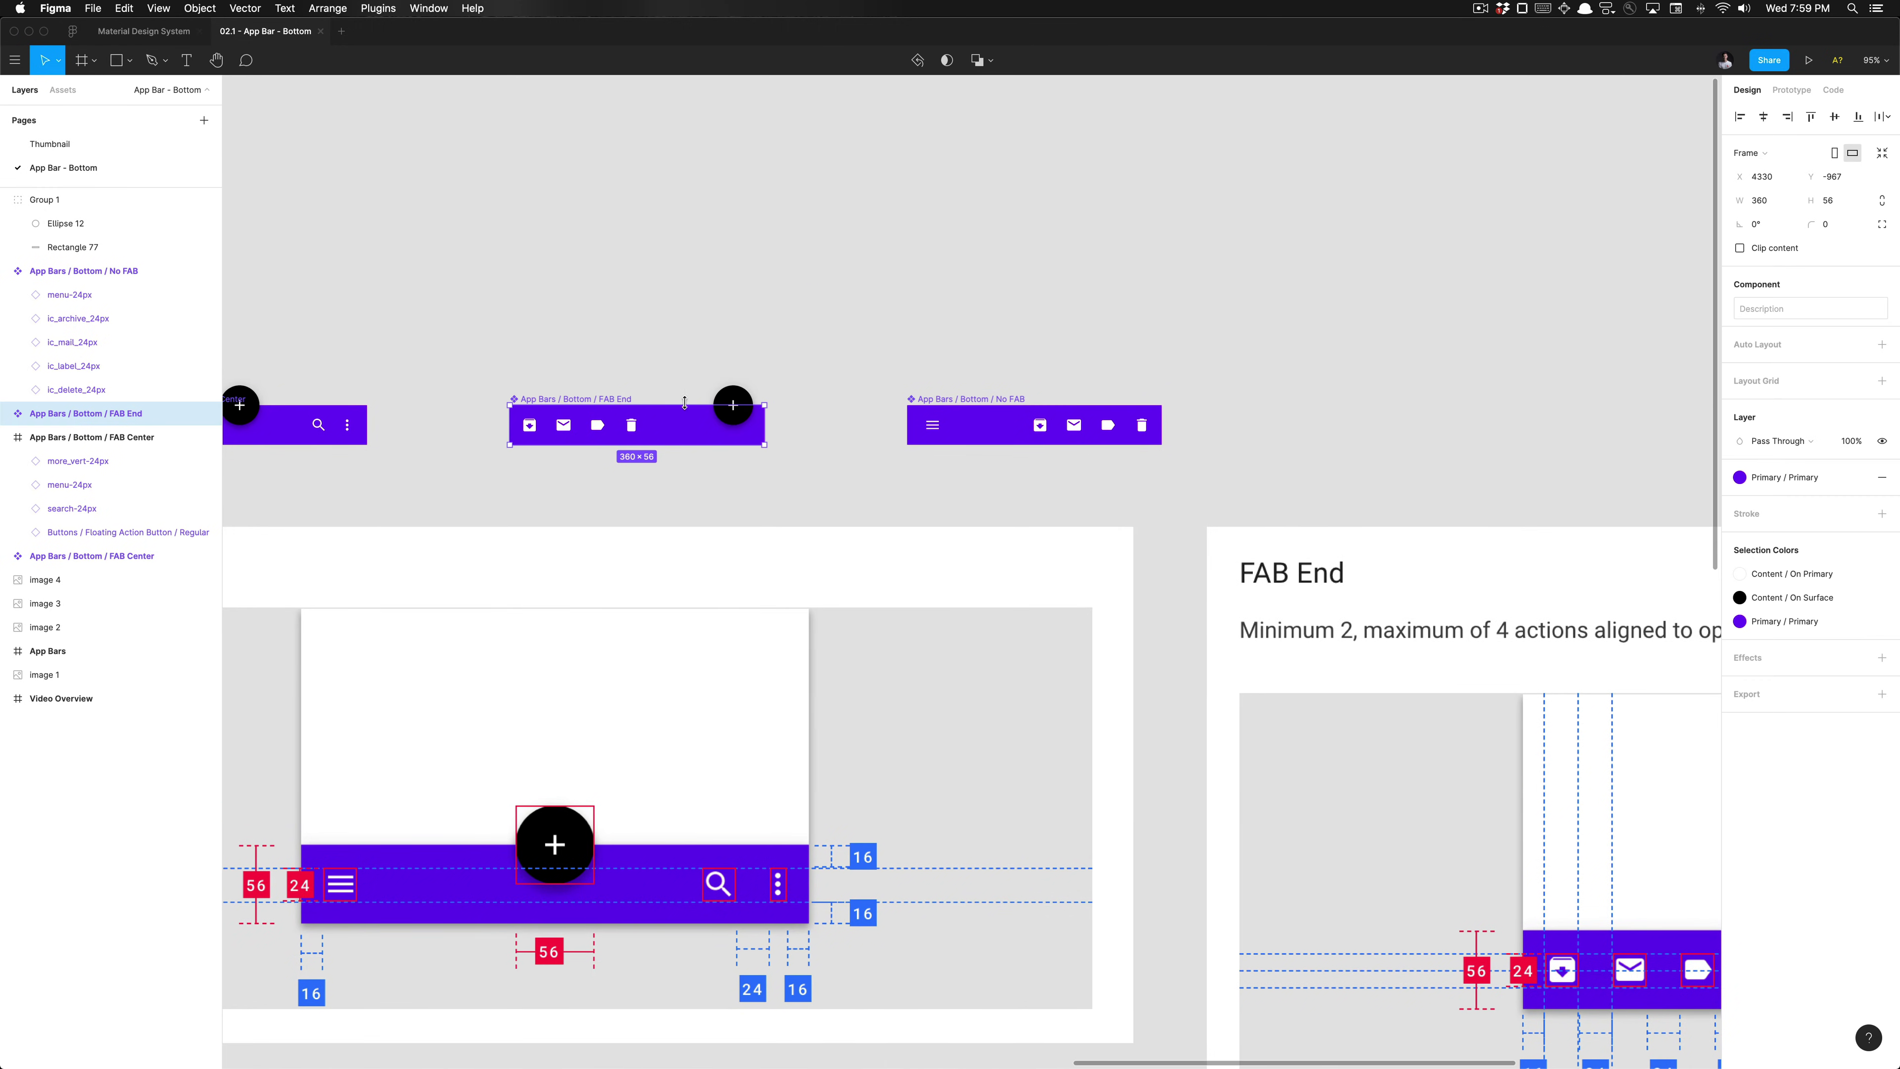
left_click(722, 480)
scroll(718, 484, "down", 5)
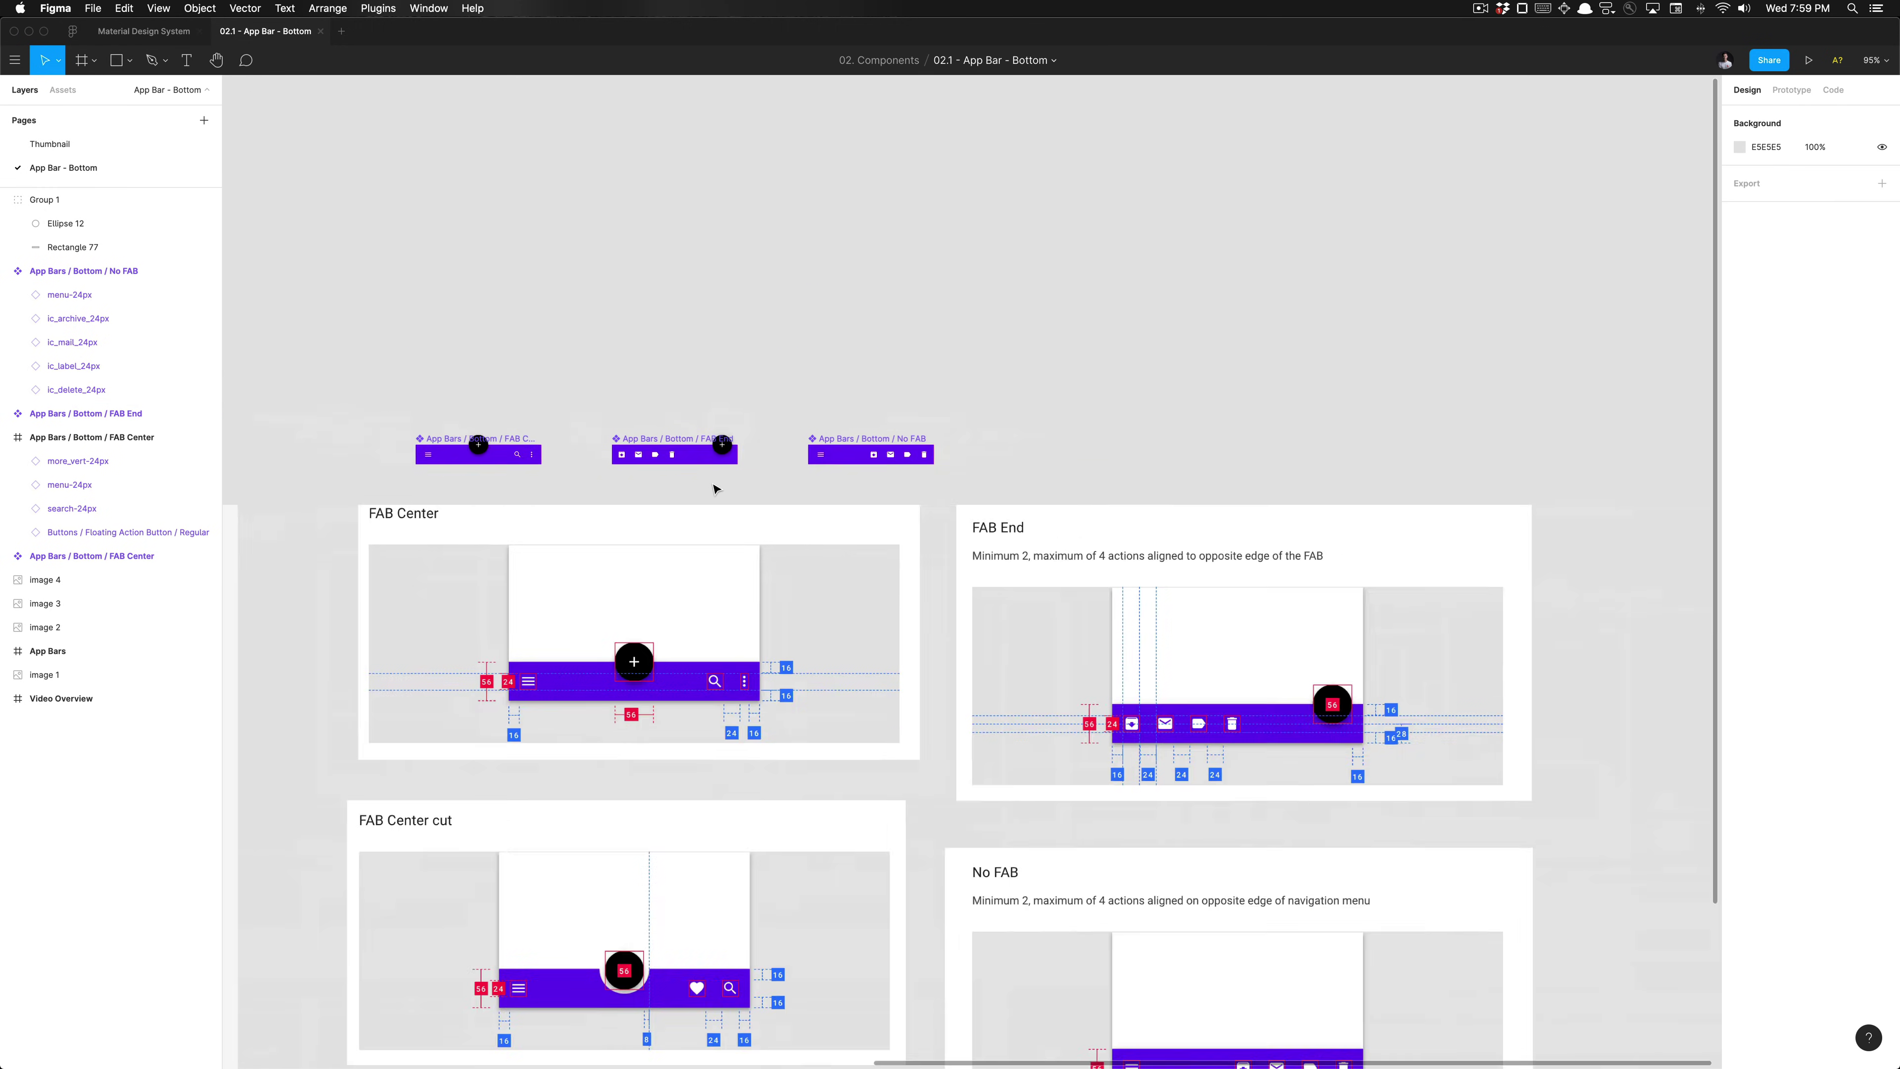
scroll(714, 489, "up", 2)
scroll(715, 488, "up", 4)
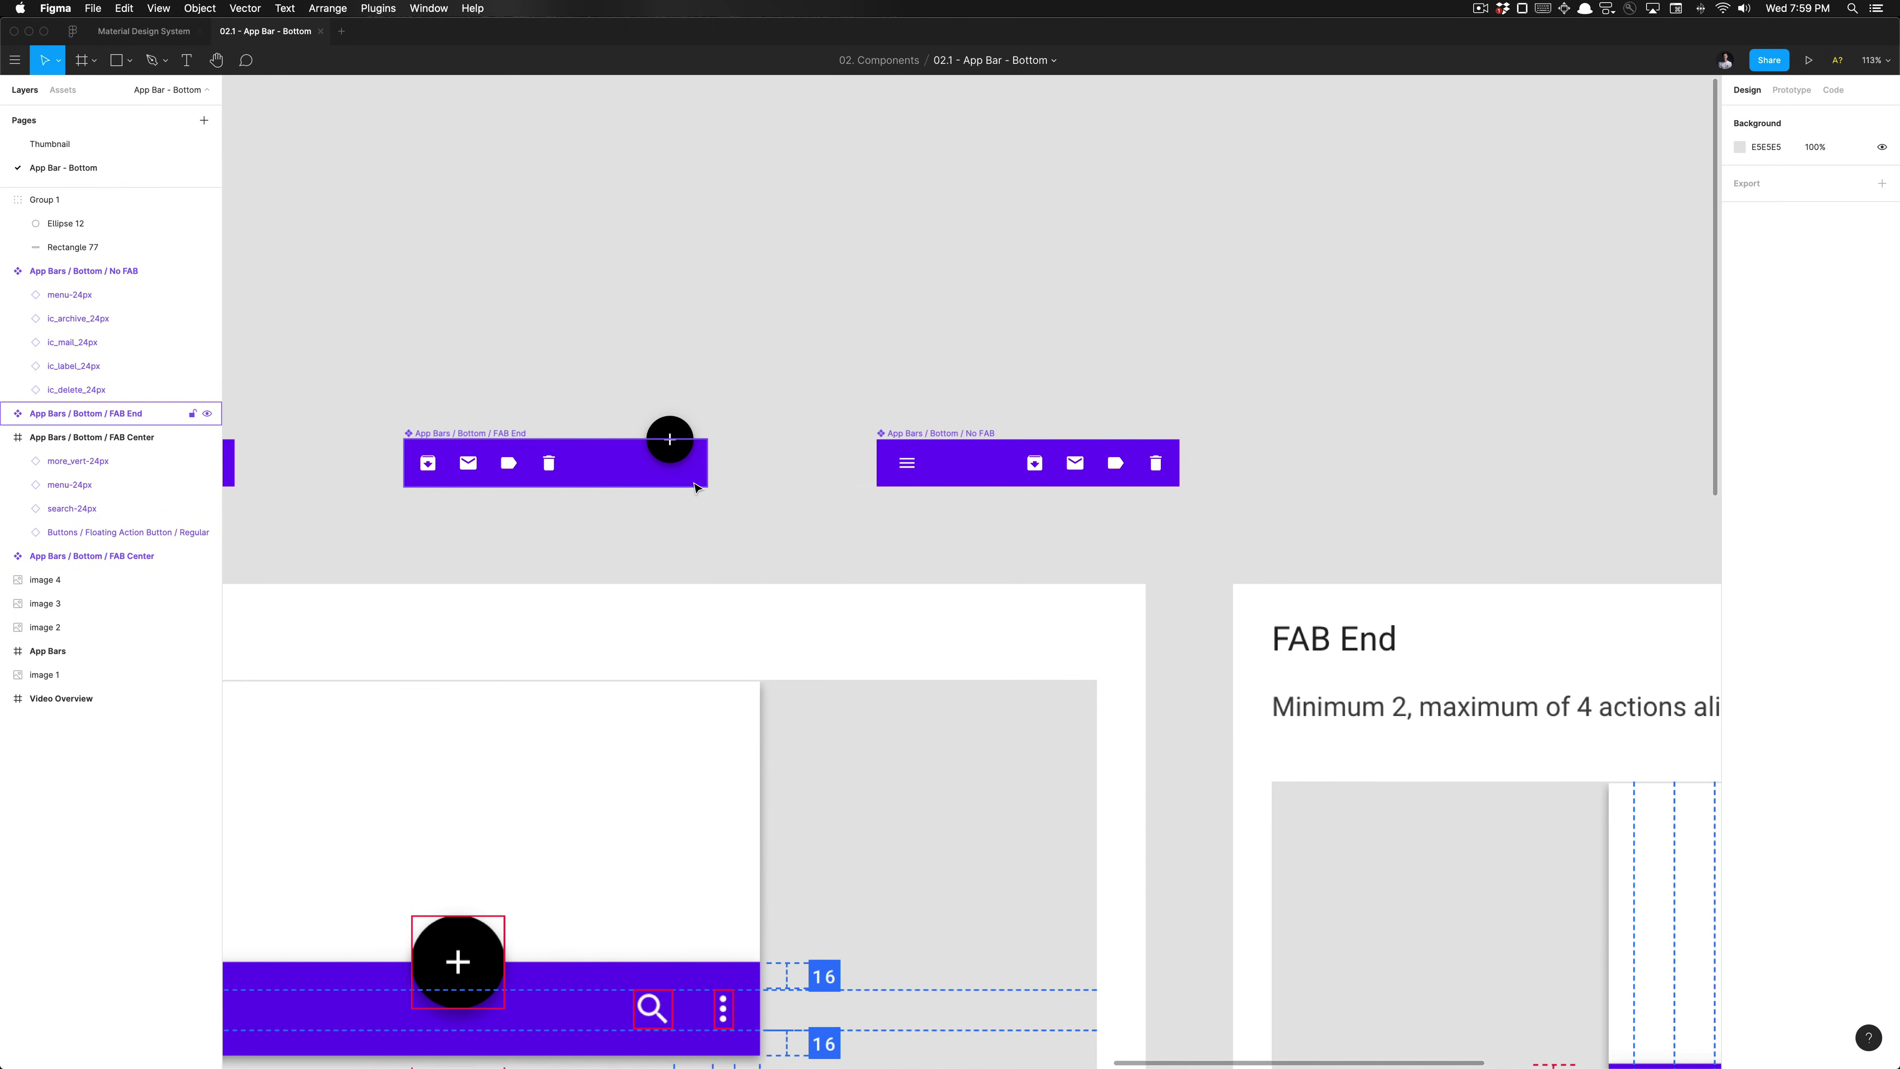
Step: Check the constraints of FAB End's floating action button and stretch the component leftwards to a width of 415
left_click(590, 441)
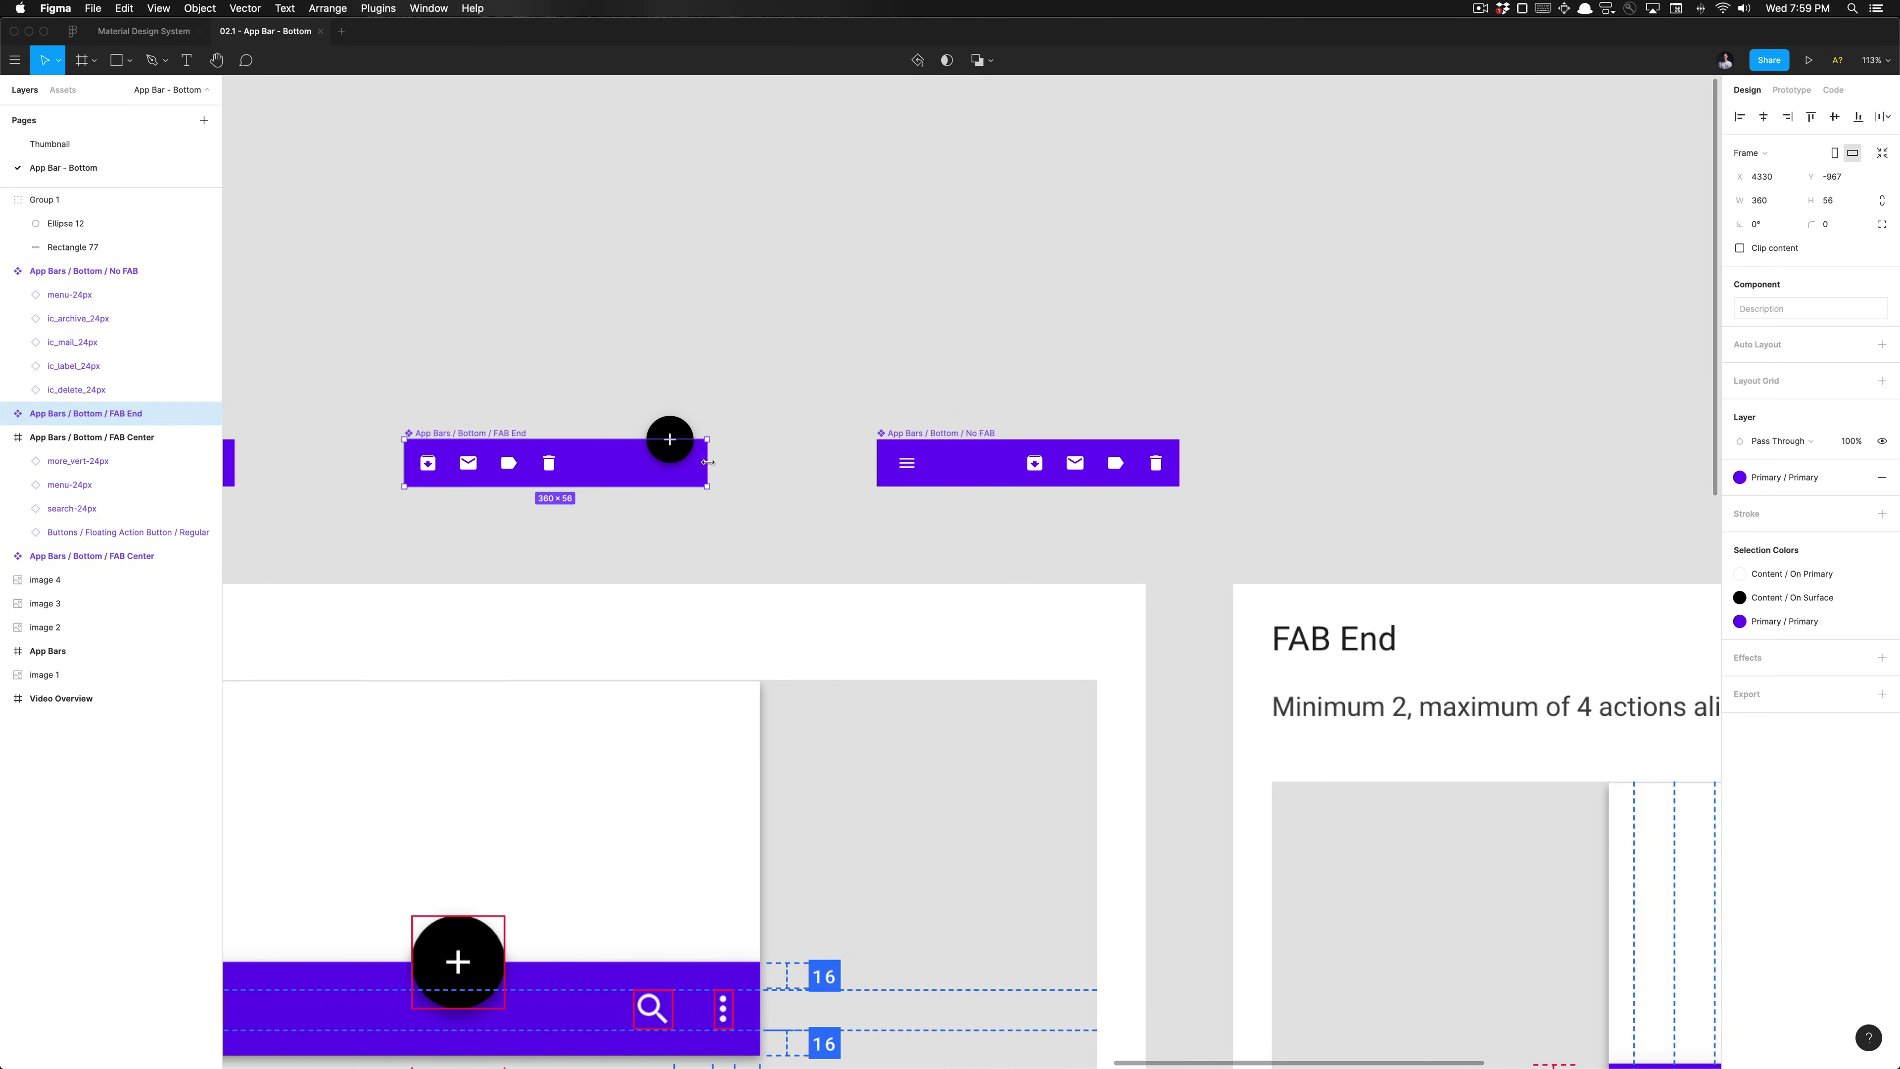
mouse_move(708, 461)
left_mouse_down()
mouse_move(760, 462)
mouse_move(707, 462)
left_mouse_up()
left_click(670, 440)
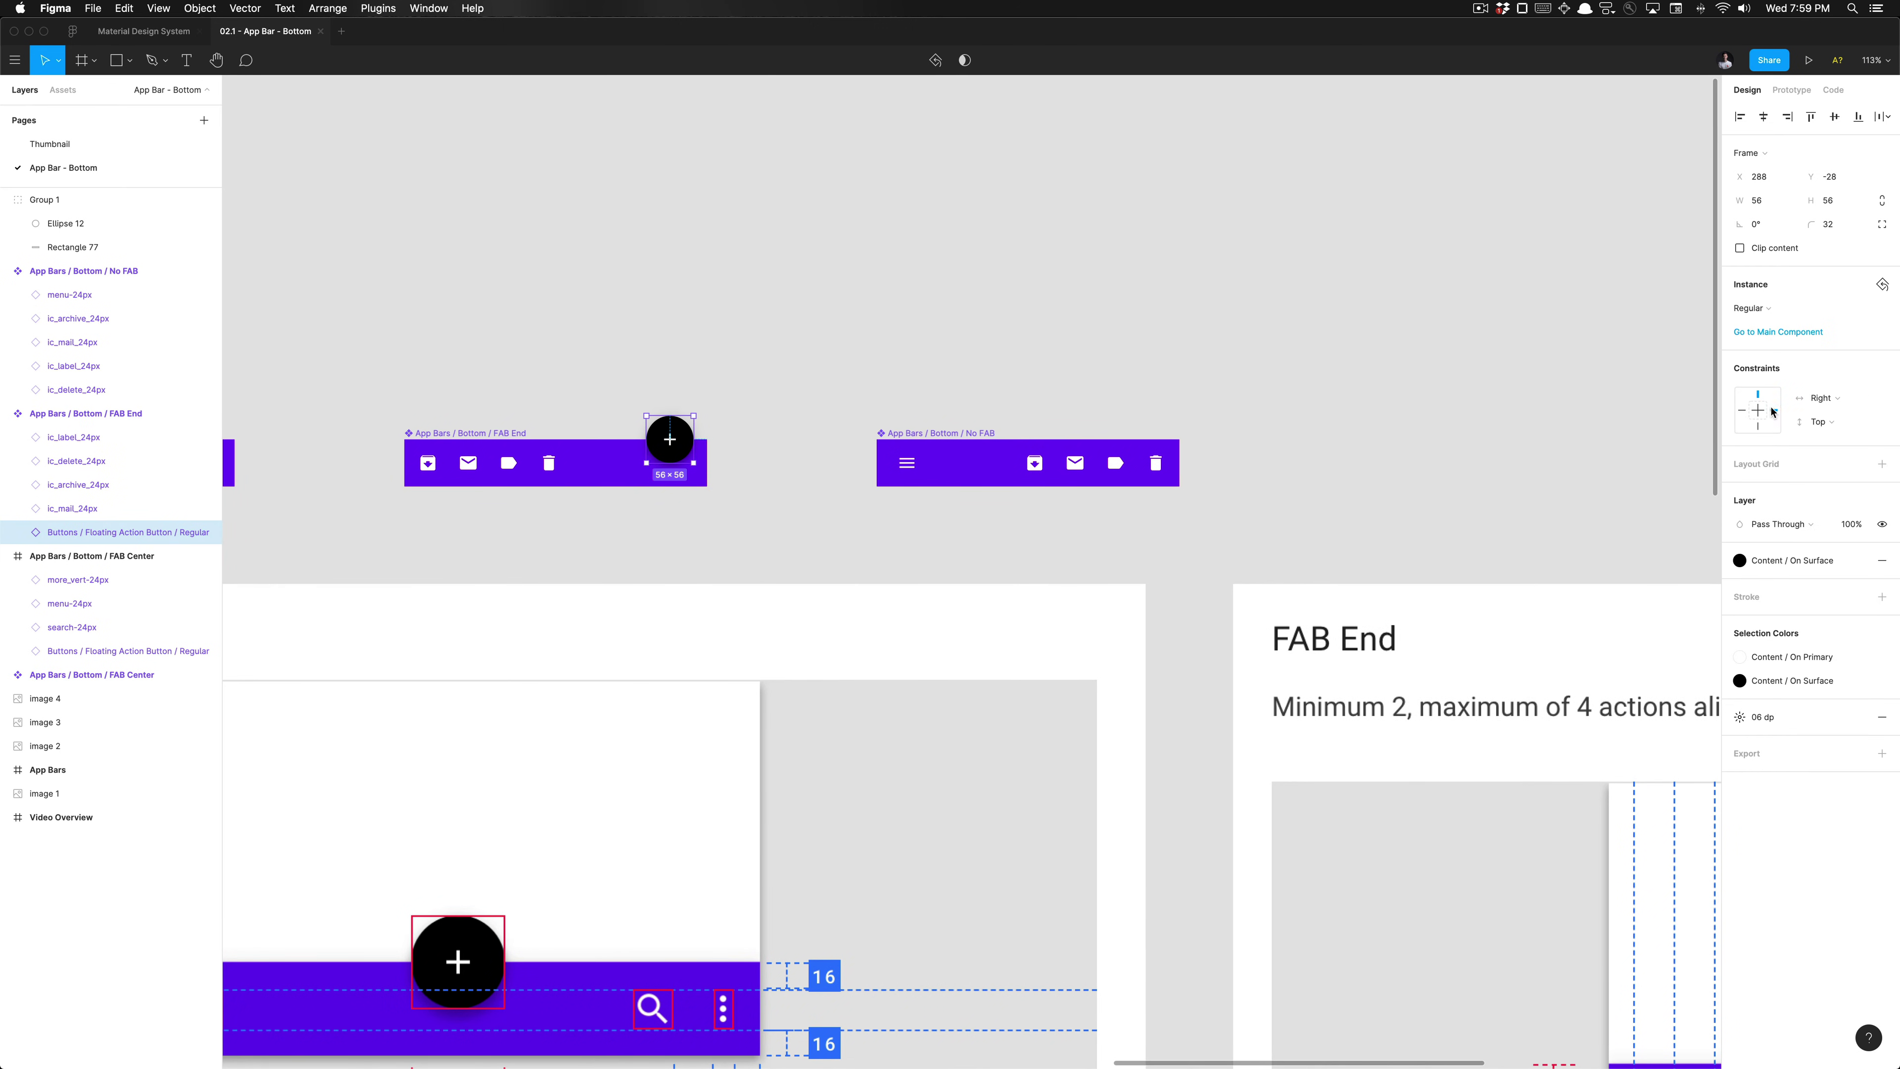
left_click(428, 446)
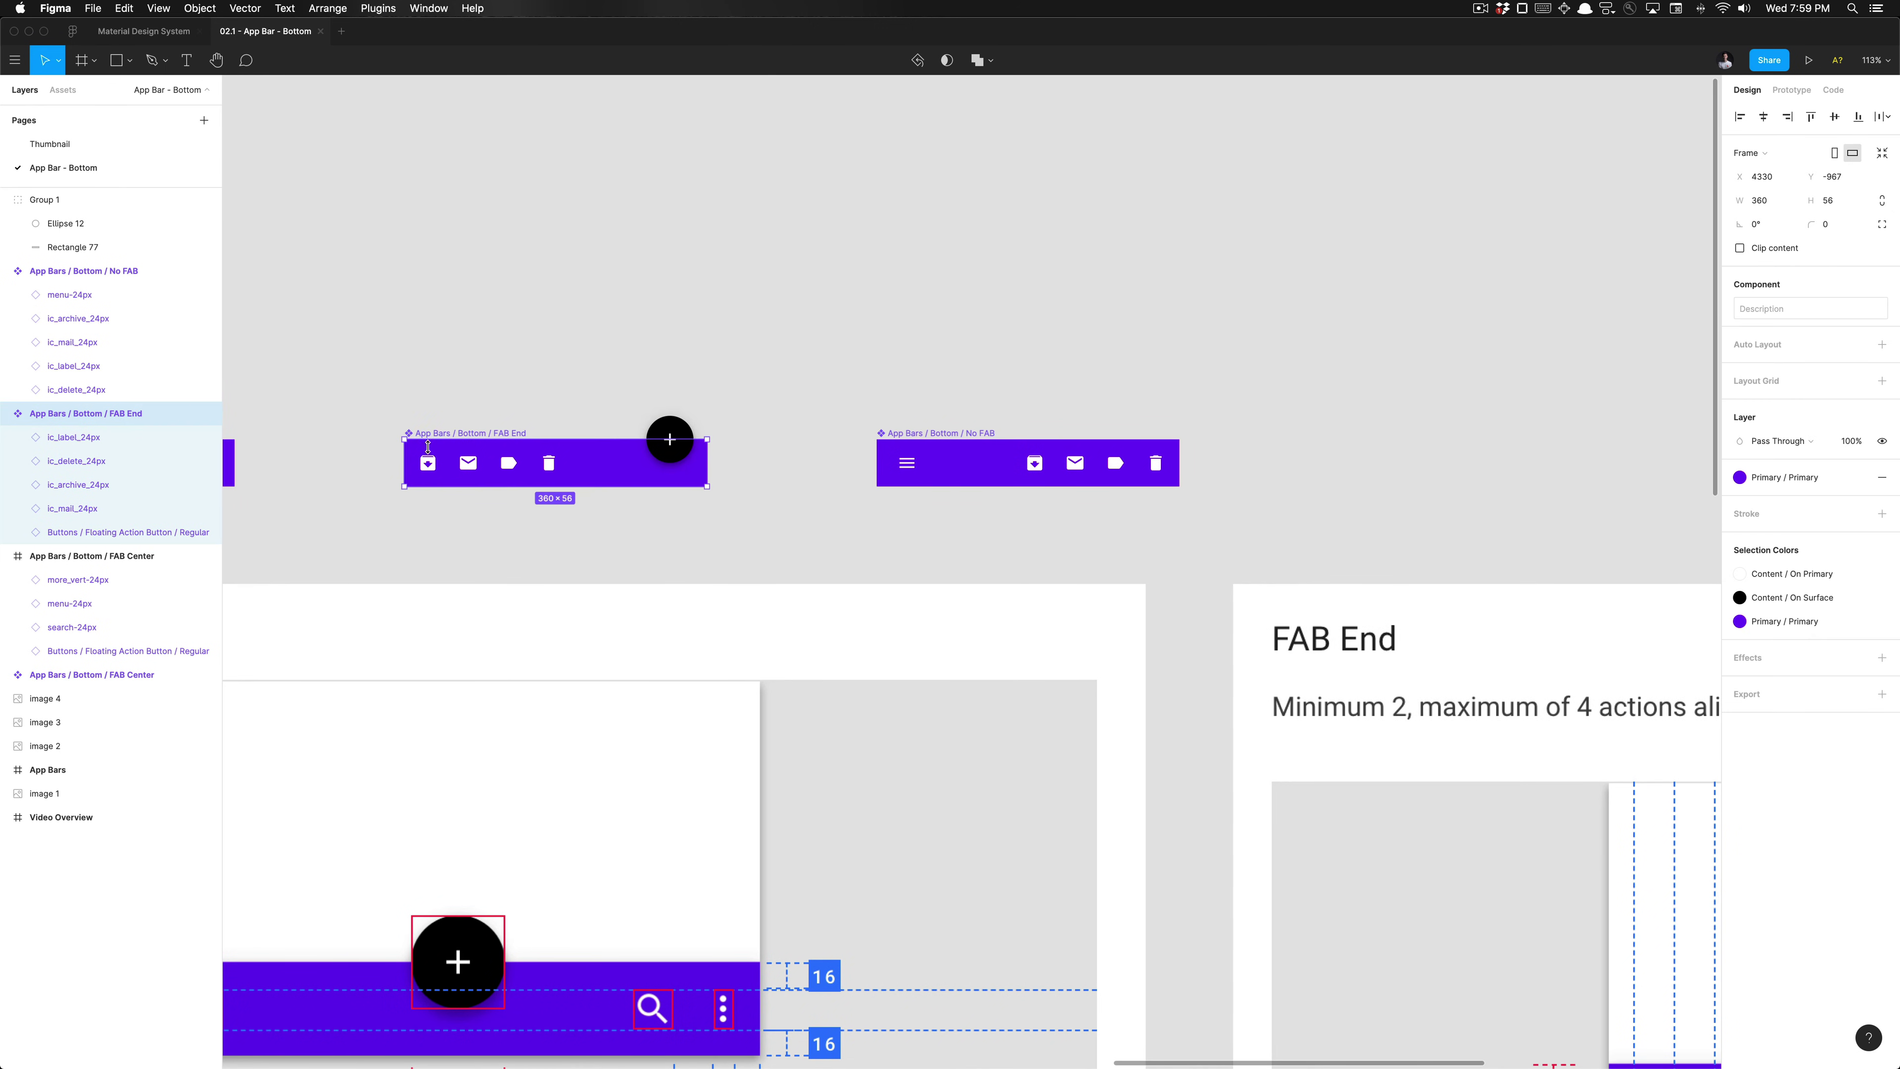
left_click_drag(407, 467, 356, 464)
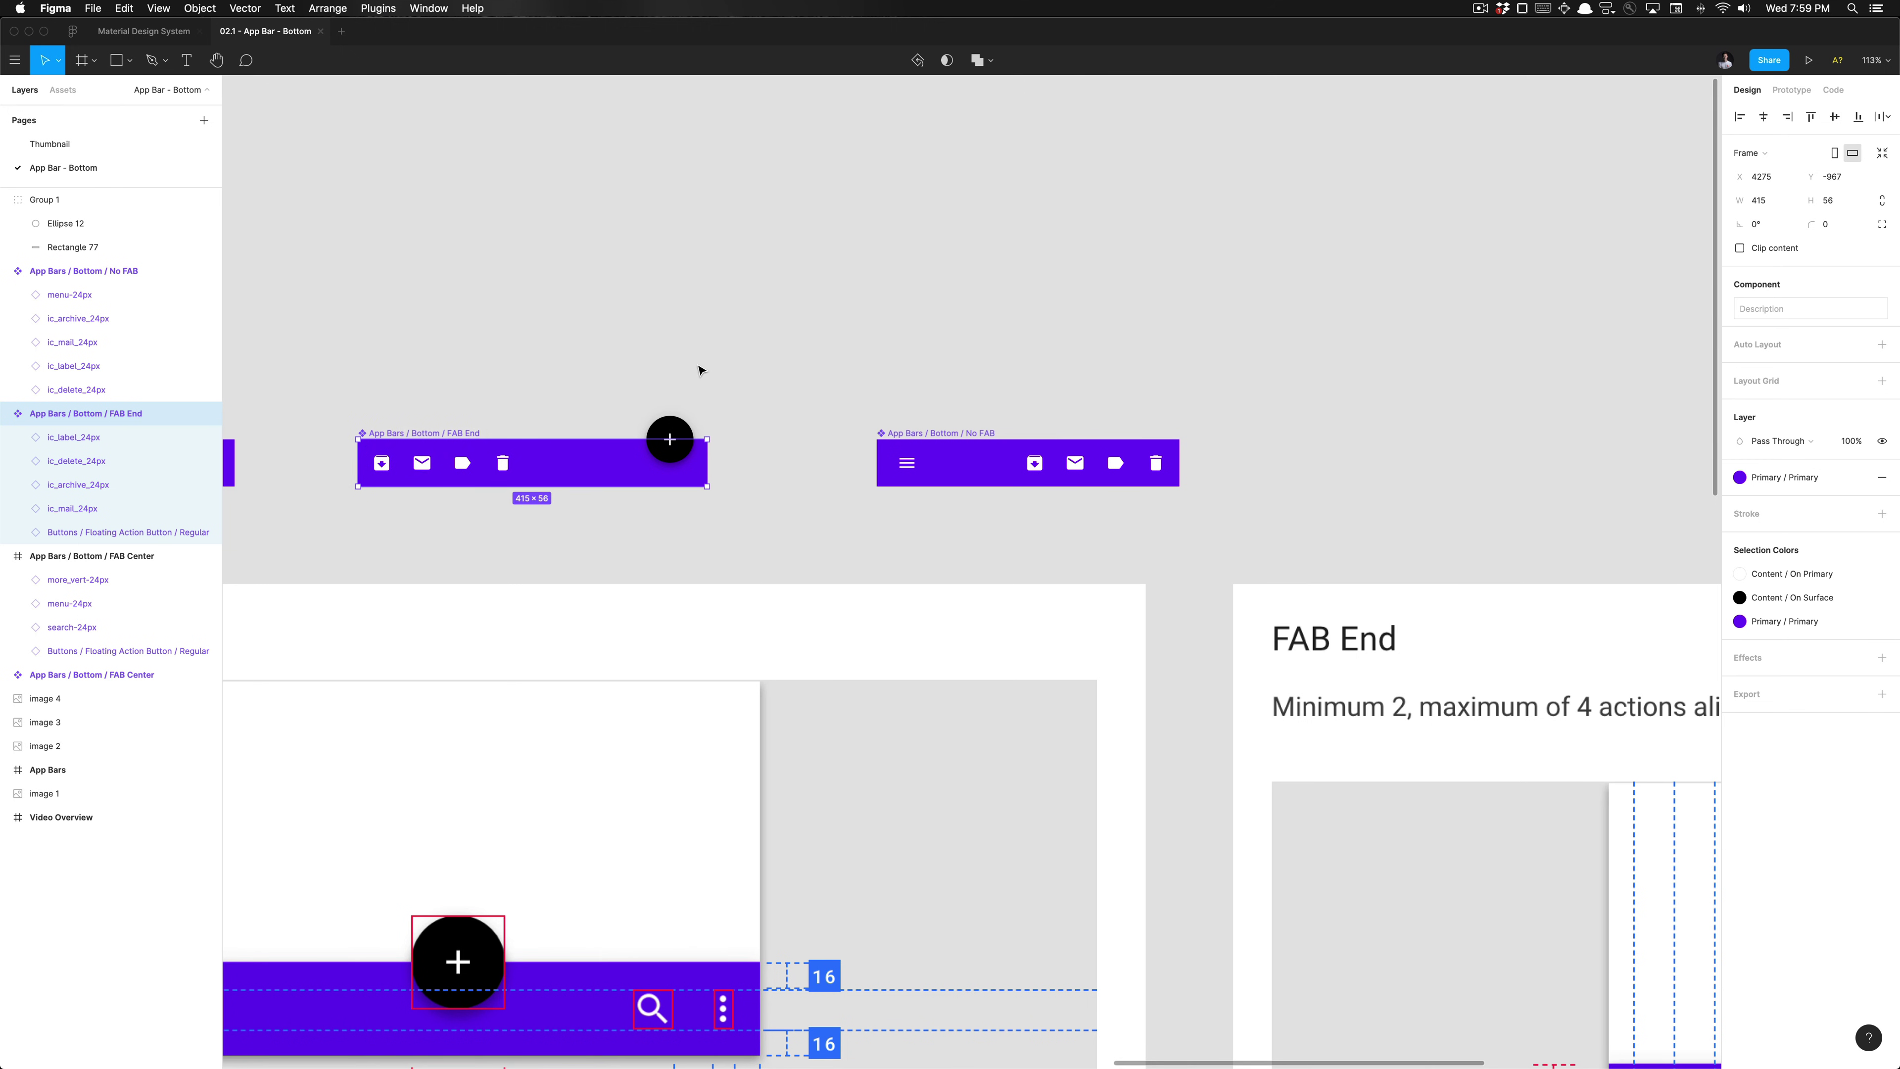
left_click(699, 369)
Step: Test how the No FAB component's icons respond by resizing its width and restoring it
scroll(748, 464, "right", 4)
left_click(825, 440)
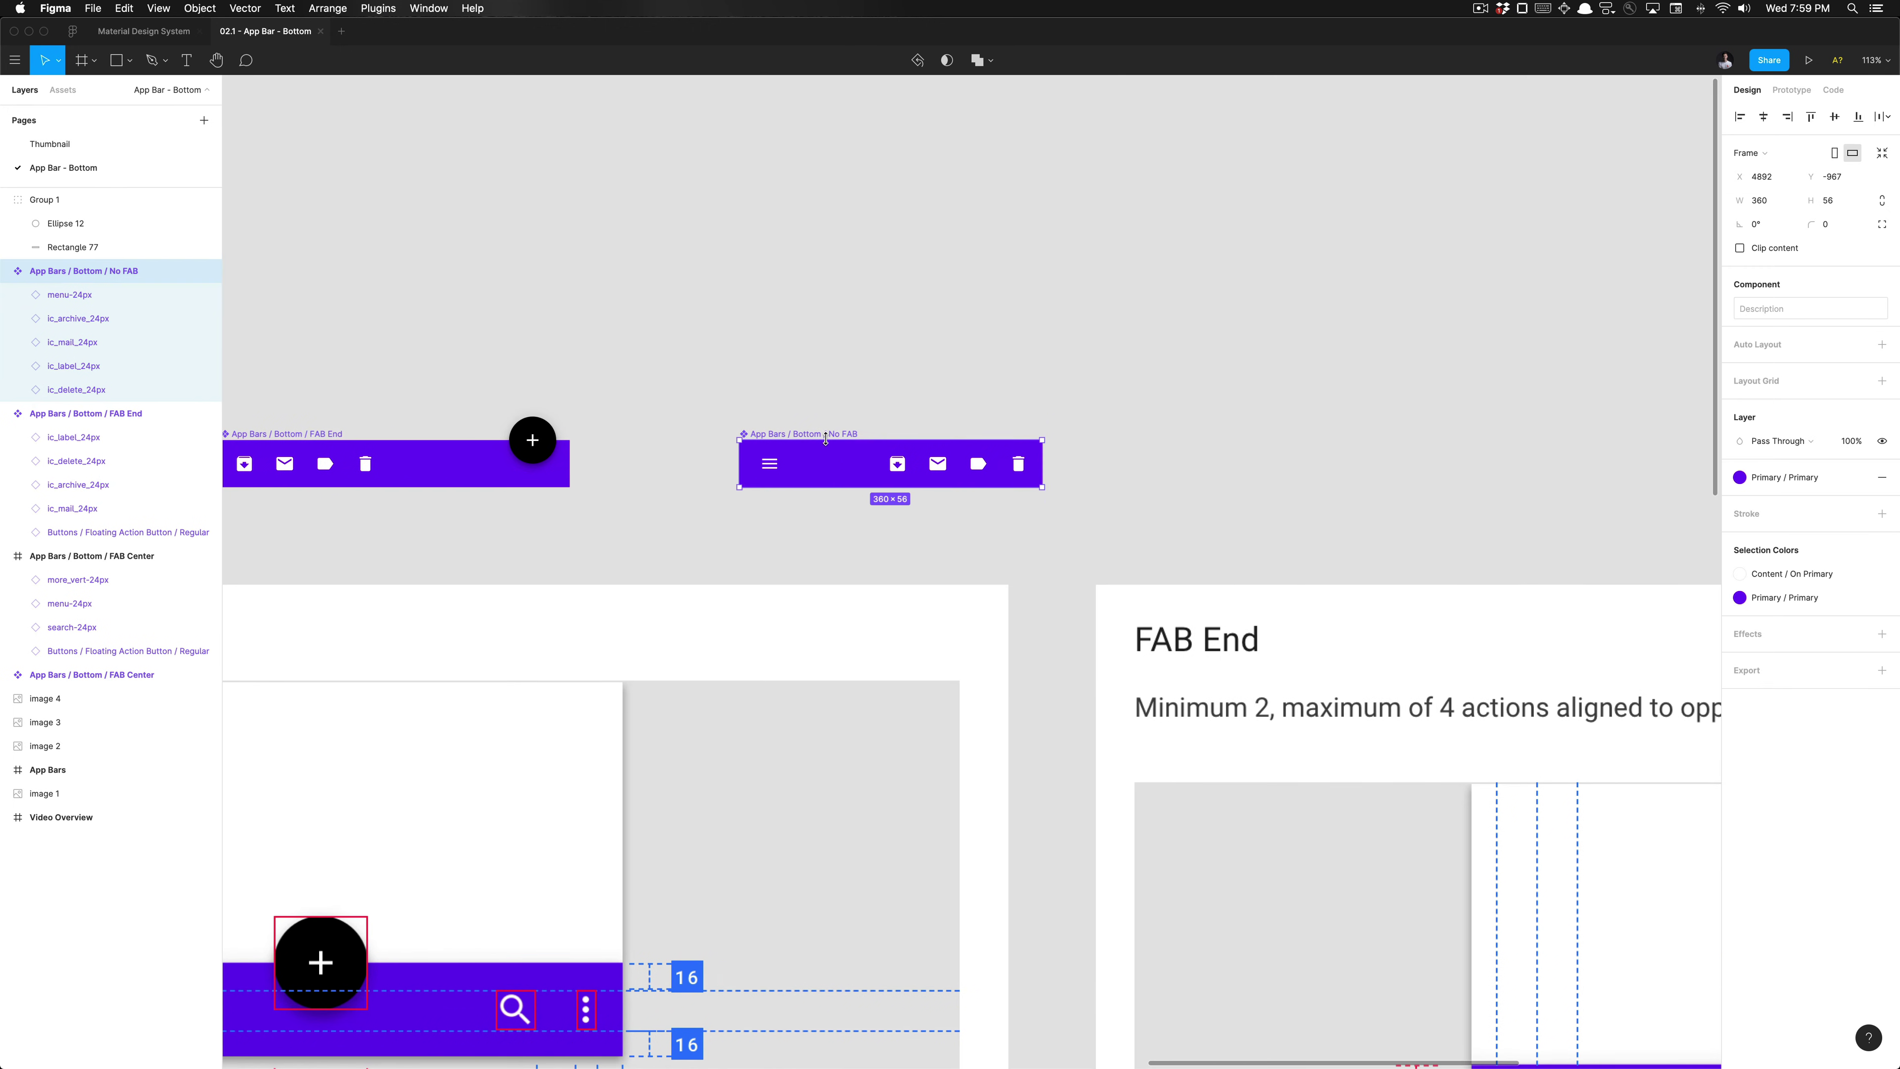
scroll(941, 479, "up", 5, "ctrl")
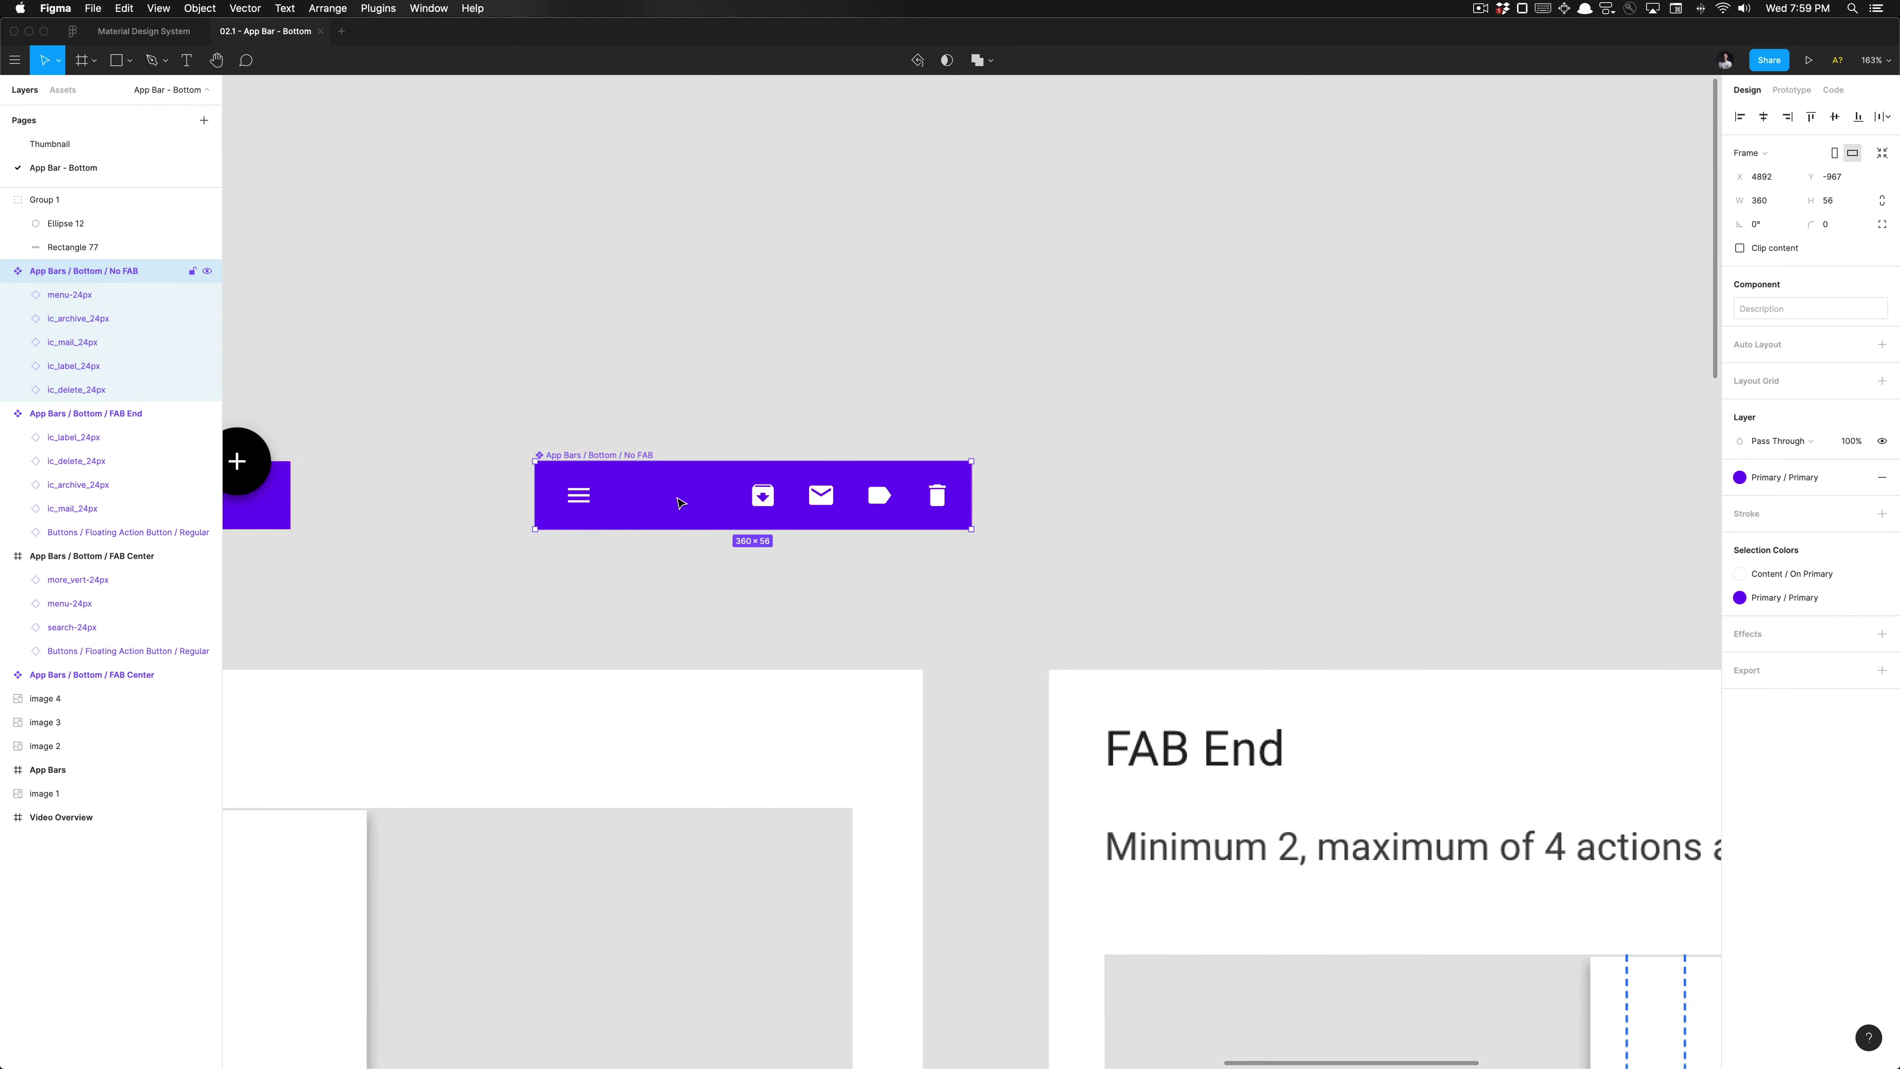
mouse_move(971, 505)
left_mouse_down()
mouse_move(1191, 505)
mouse_move(971, 505)
left_mouse_up()
Step: Select the No FAB component's archive, mail, label and delete icons together and adjust their constraints
left_click(763, 496, "super")
left_click(105, 295)
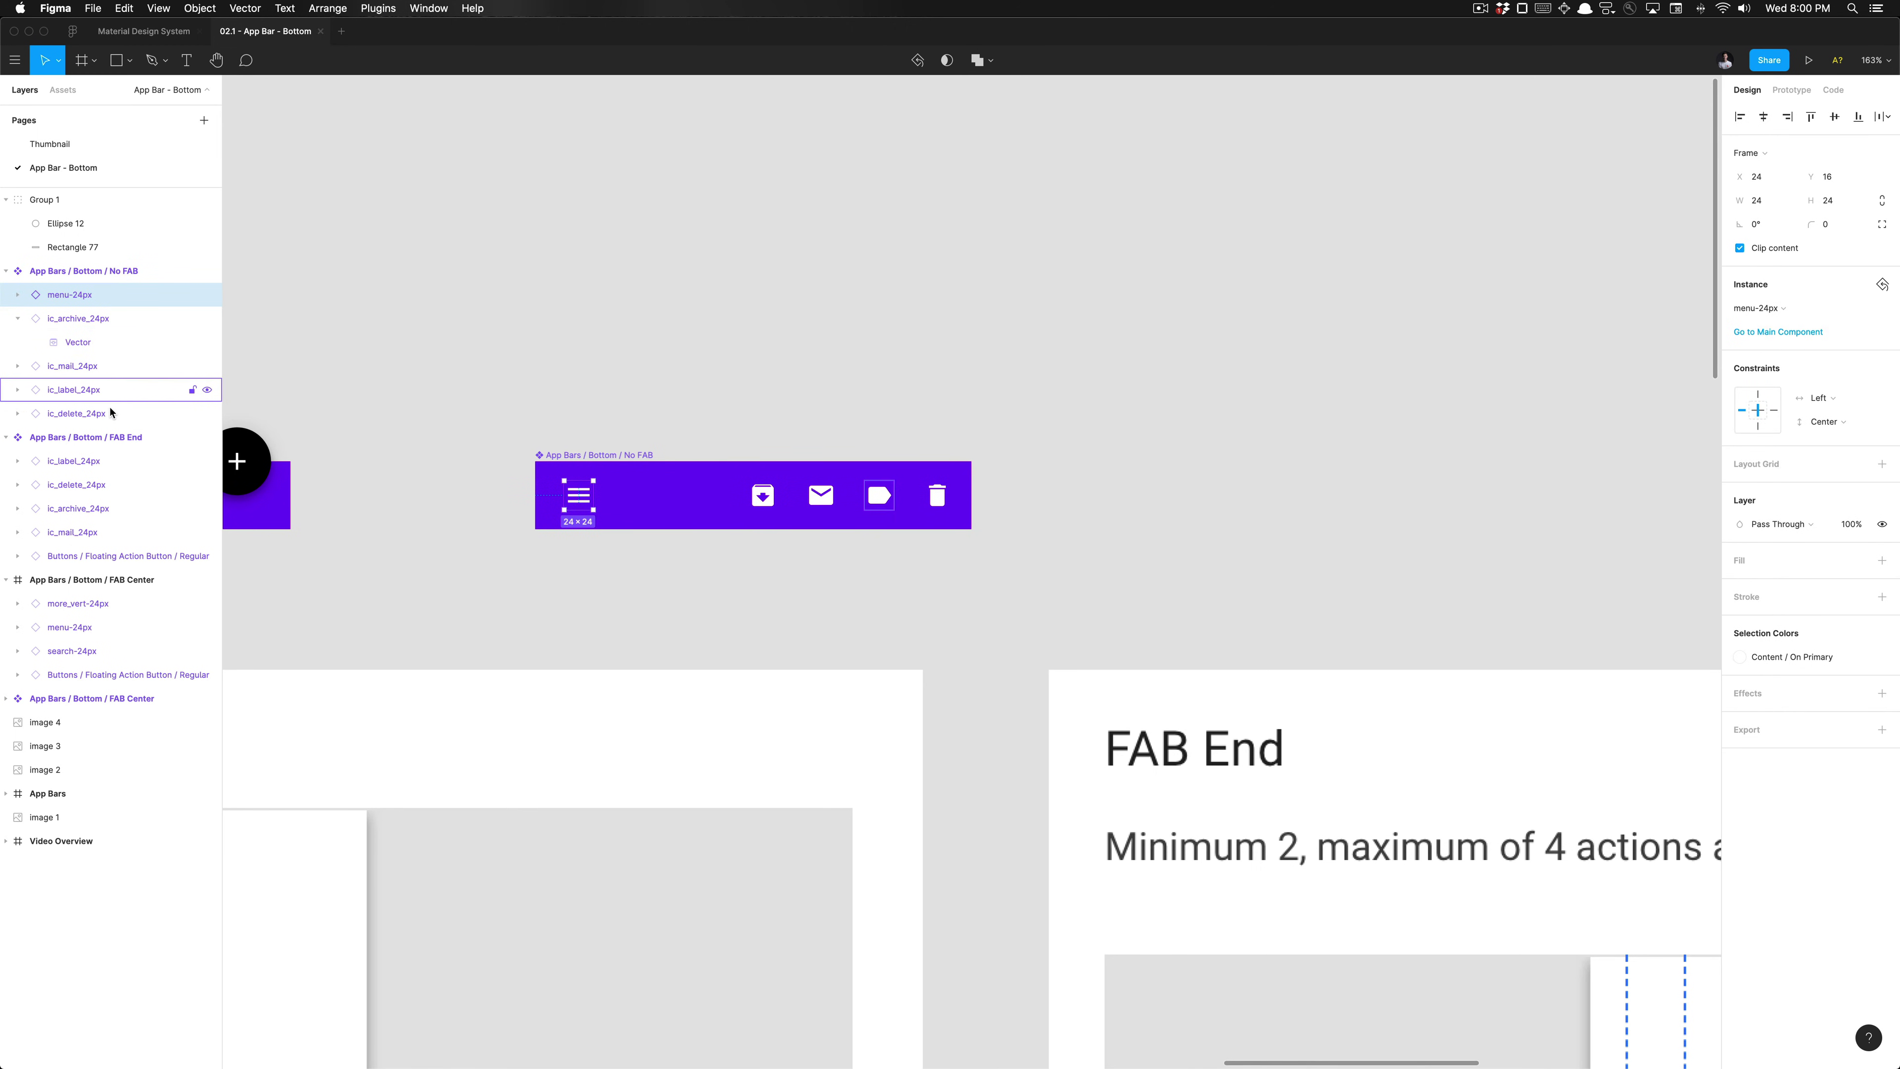
left_click(108, 390, "shift")
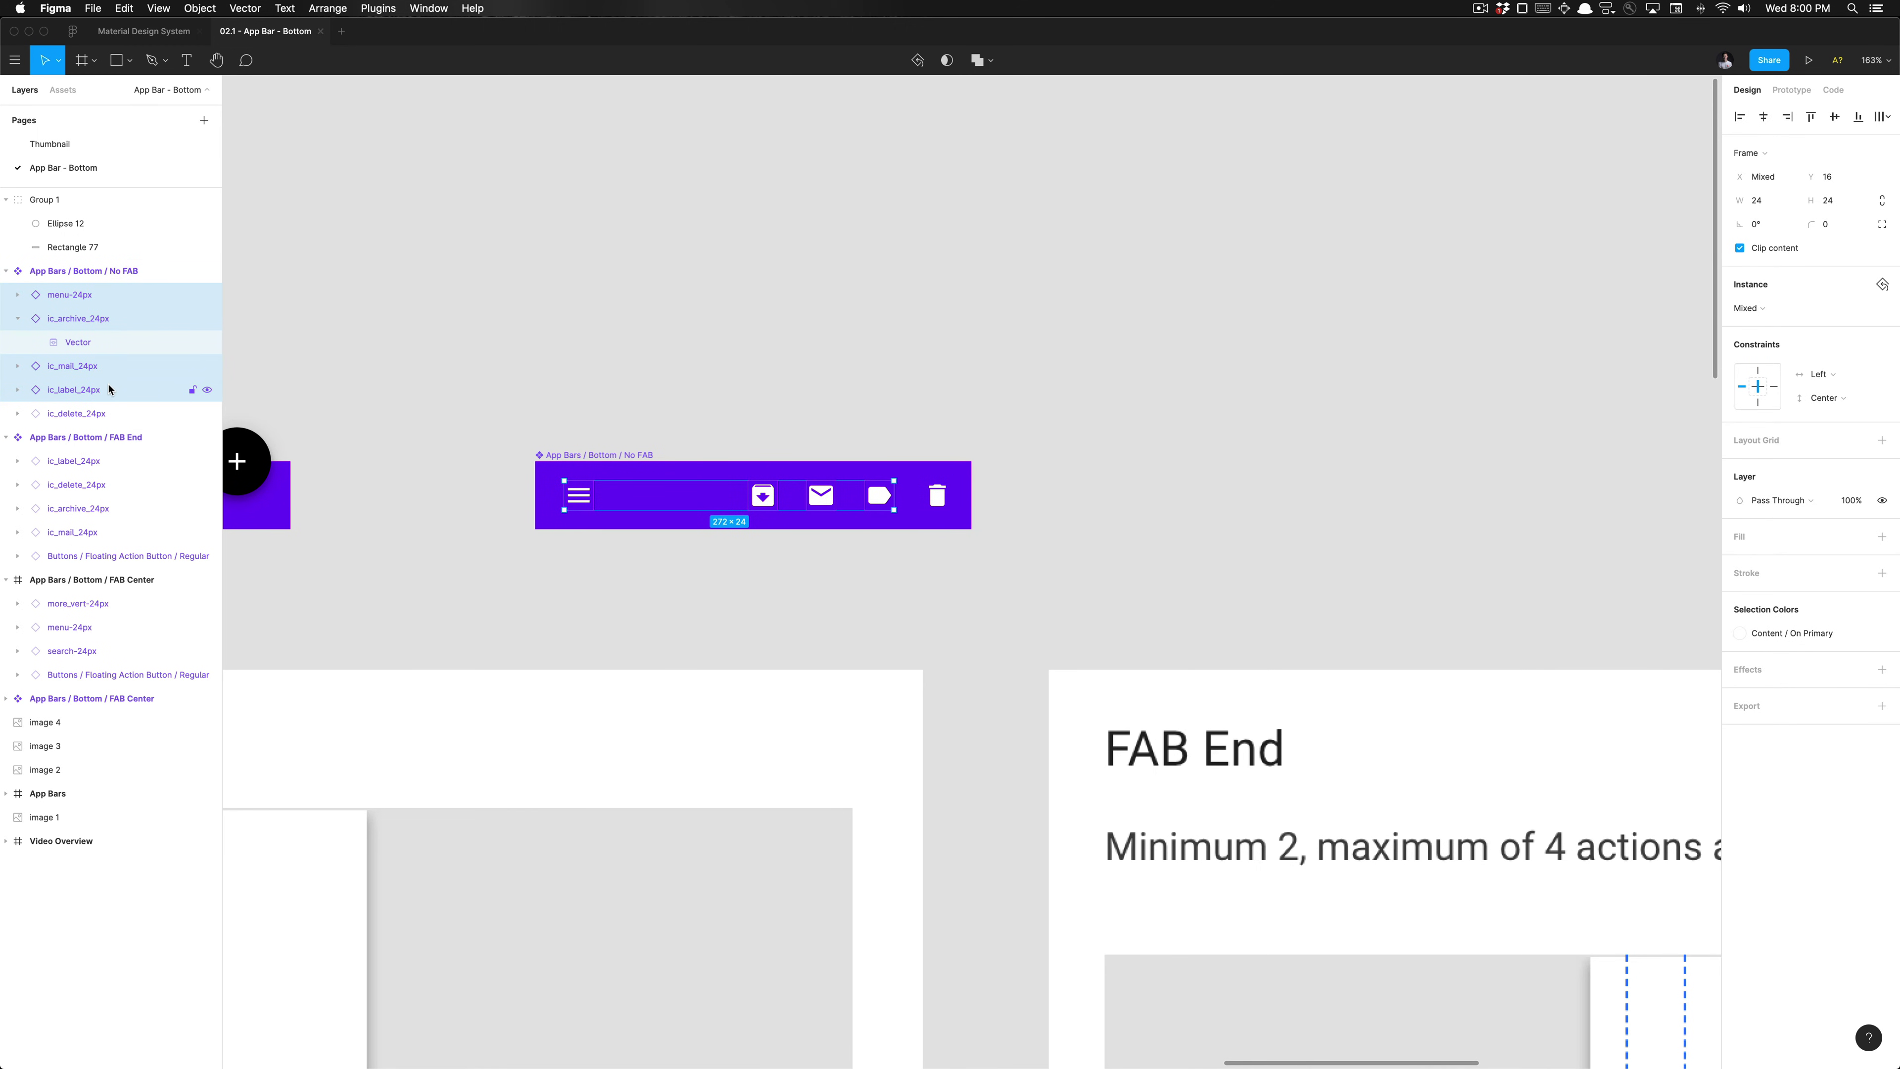
left_click(87, 295, "super")
left_click(76, 413, "super")
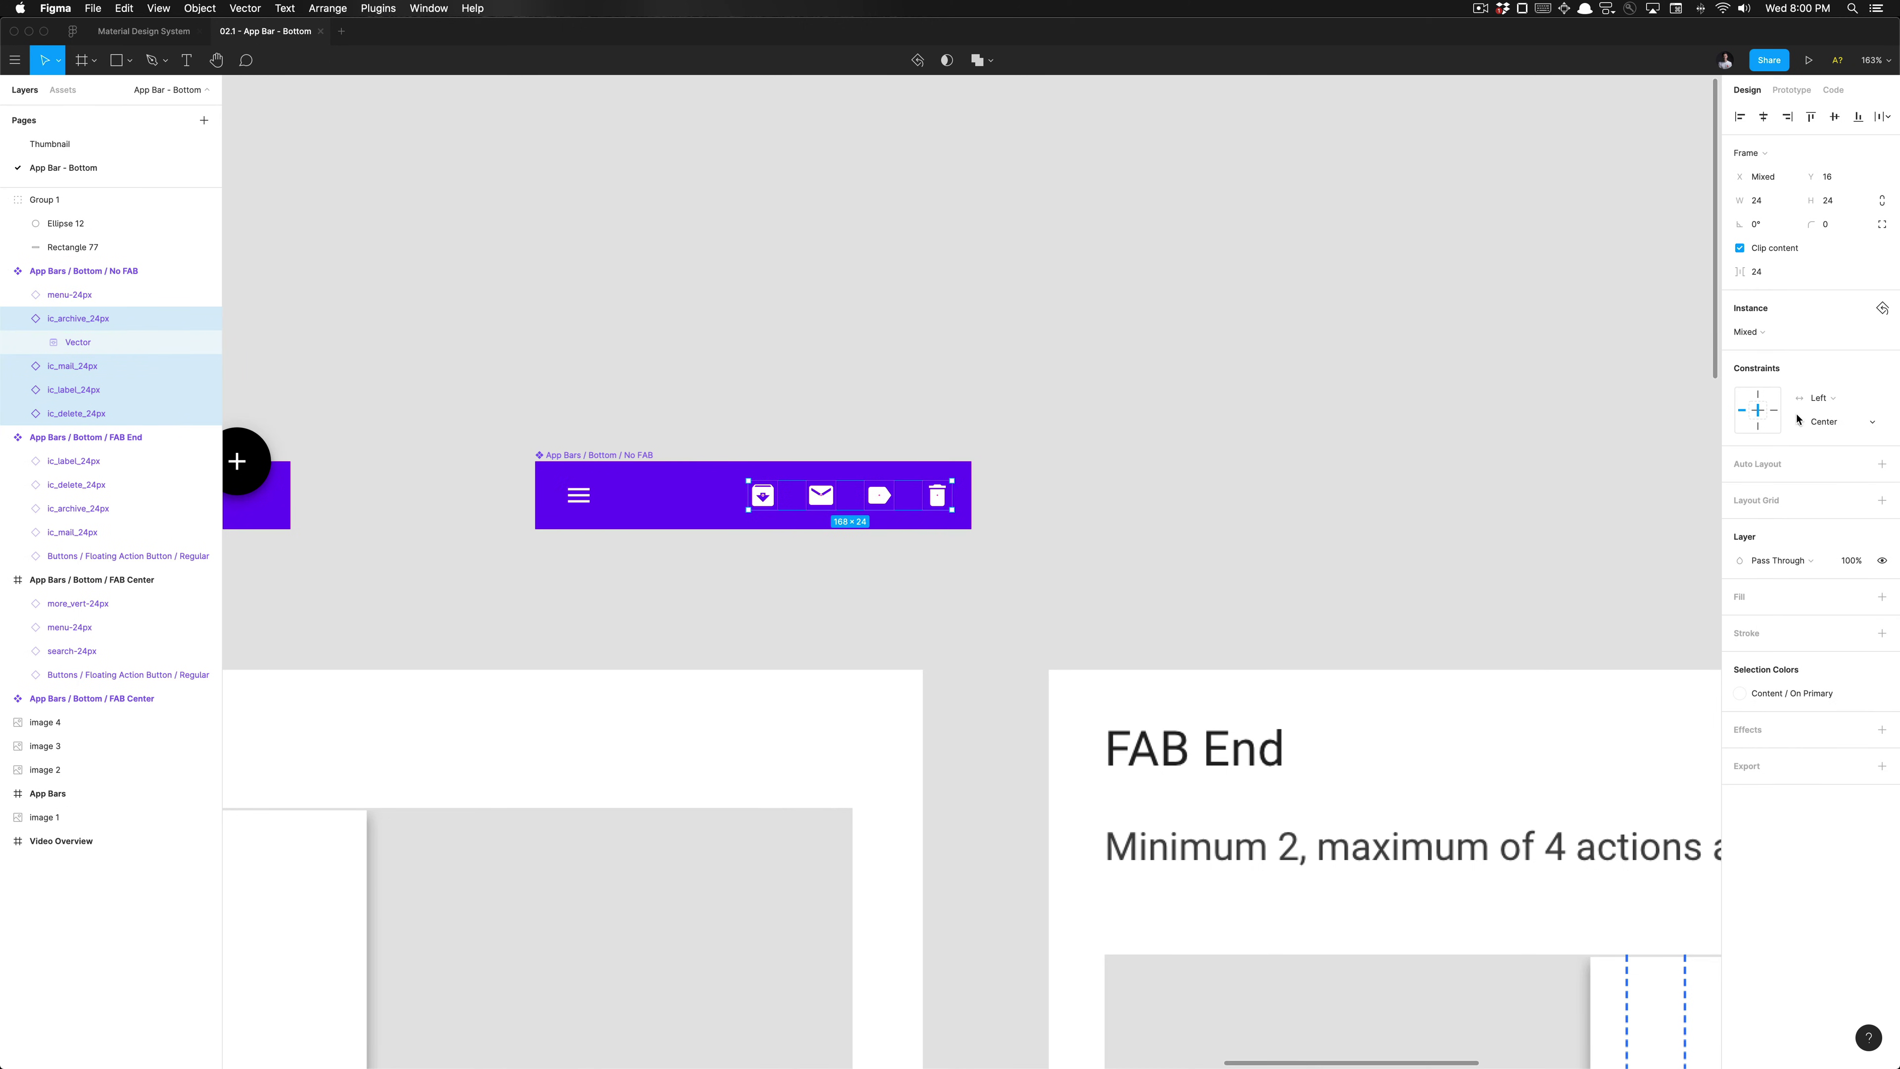
left_click(1158, 486)
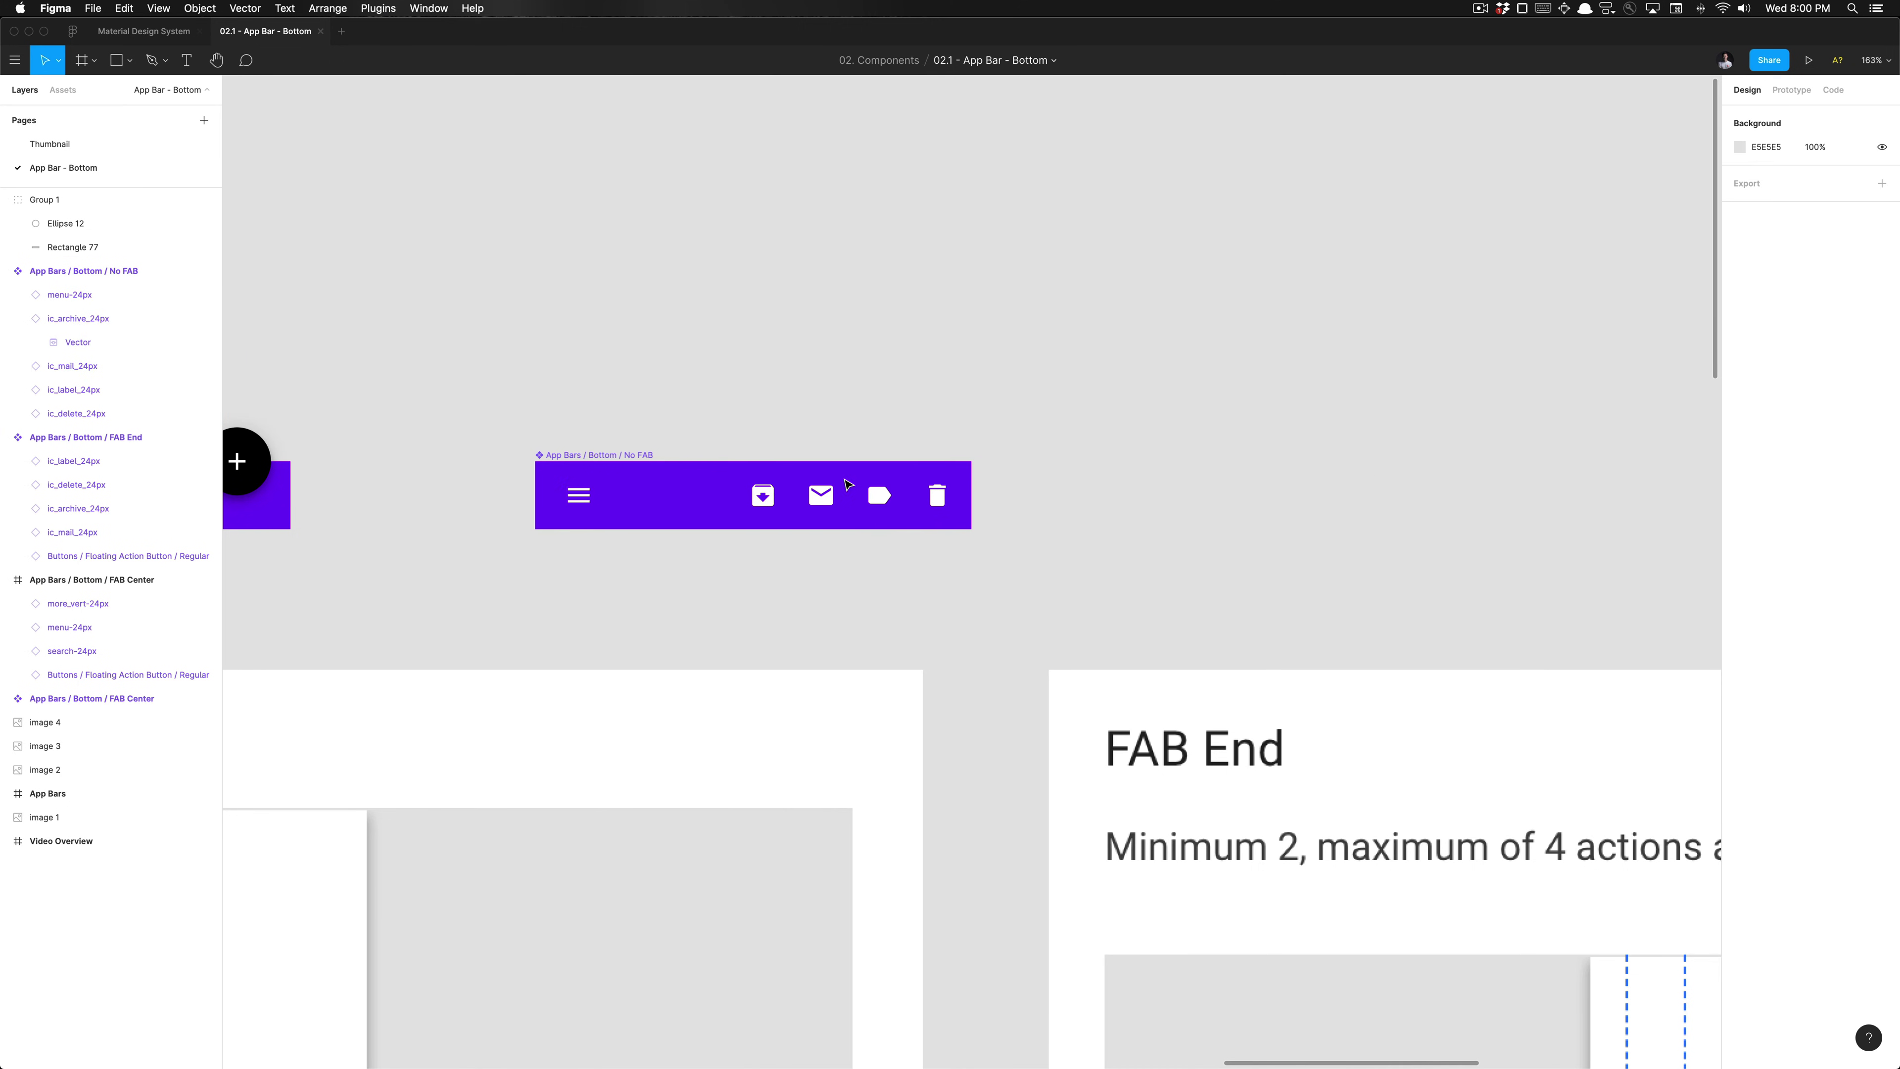
Step: Retest the No FAB component's icon constraints by resizing it from both side edges and restoring its width
left_click(565, 472)
left_click_drag(975, 489, 941, 461)
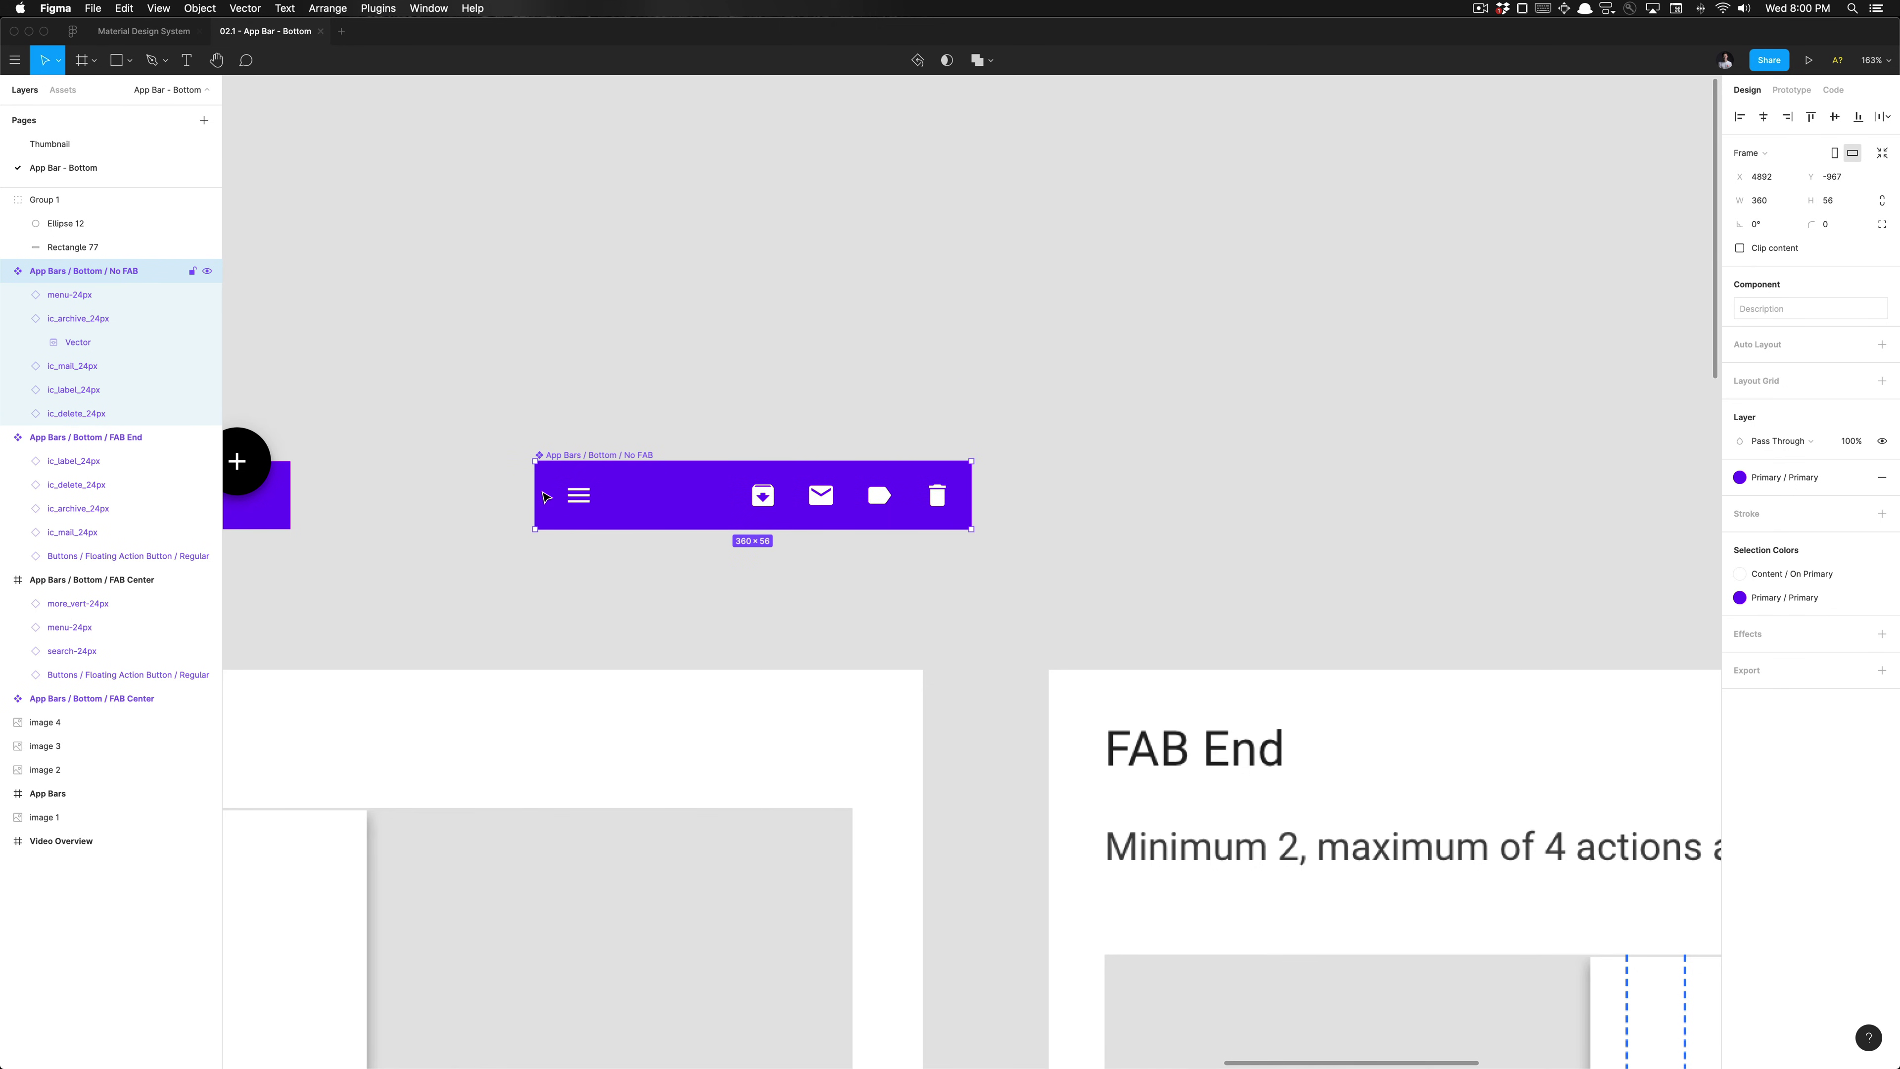
mouse_move(534, 495)
left_mouse_down()
mouse_move(466, 495)
mouse_move(532, 495)
left_mouse_up()
left_click(596, 536)
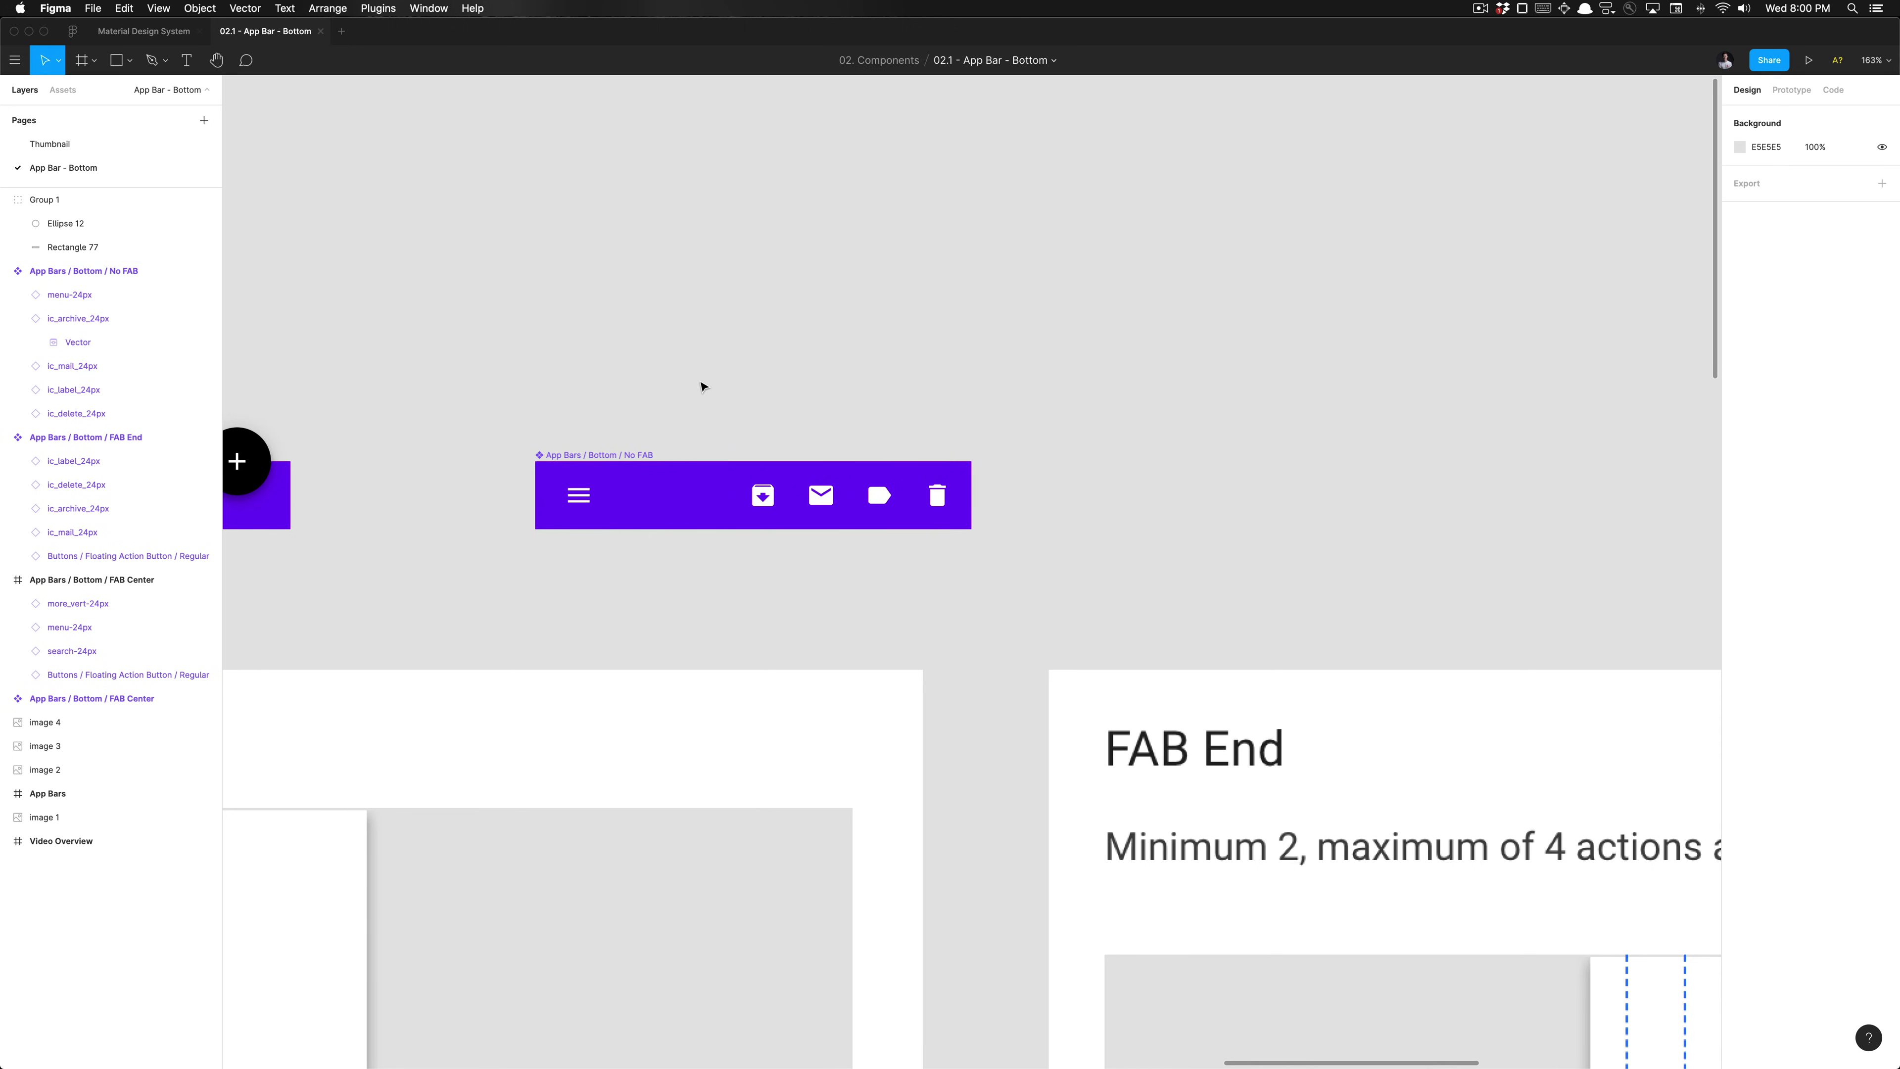
Step: Examine the FAB Center cut reference image and its spacing annotations around the button's cutout
scroll(703, 386, "down", 8)
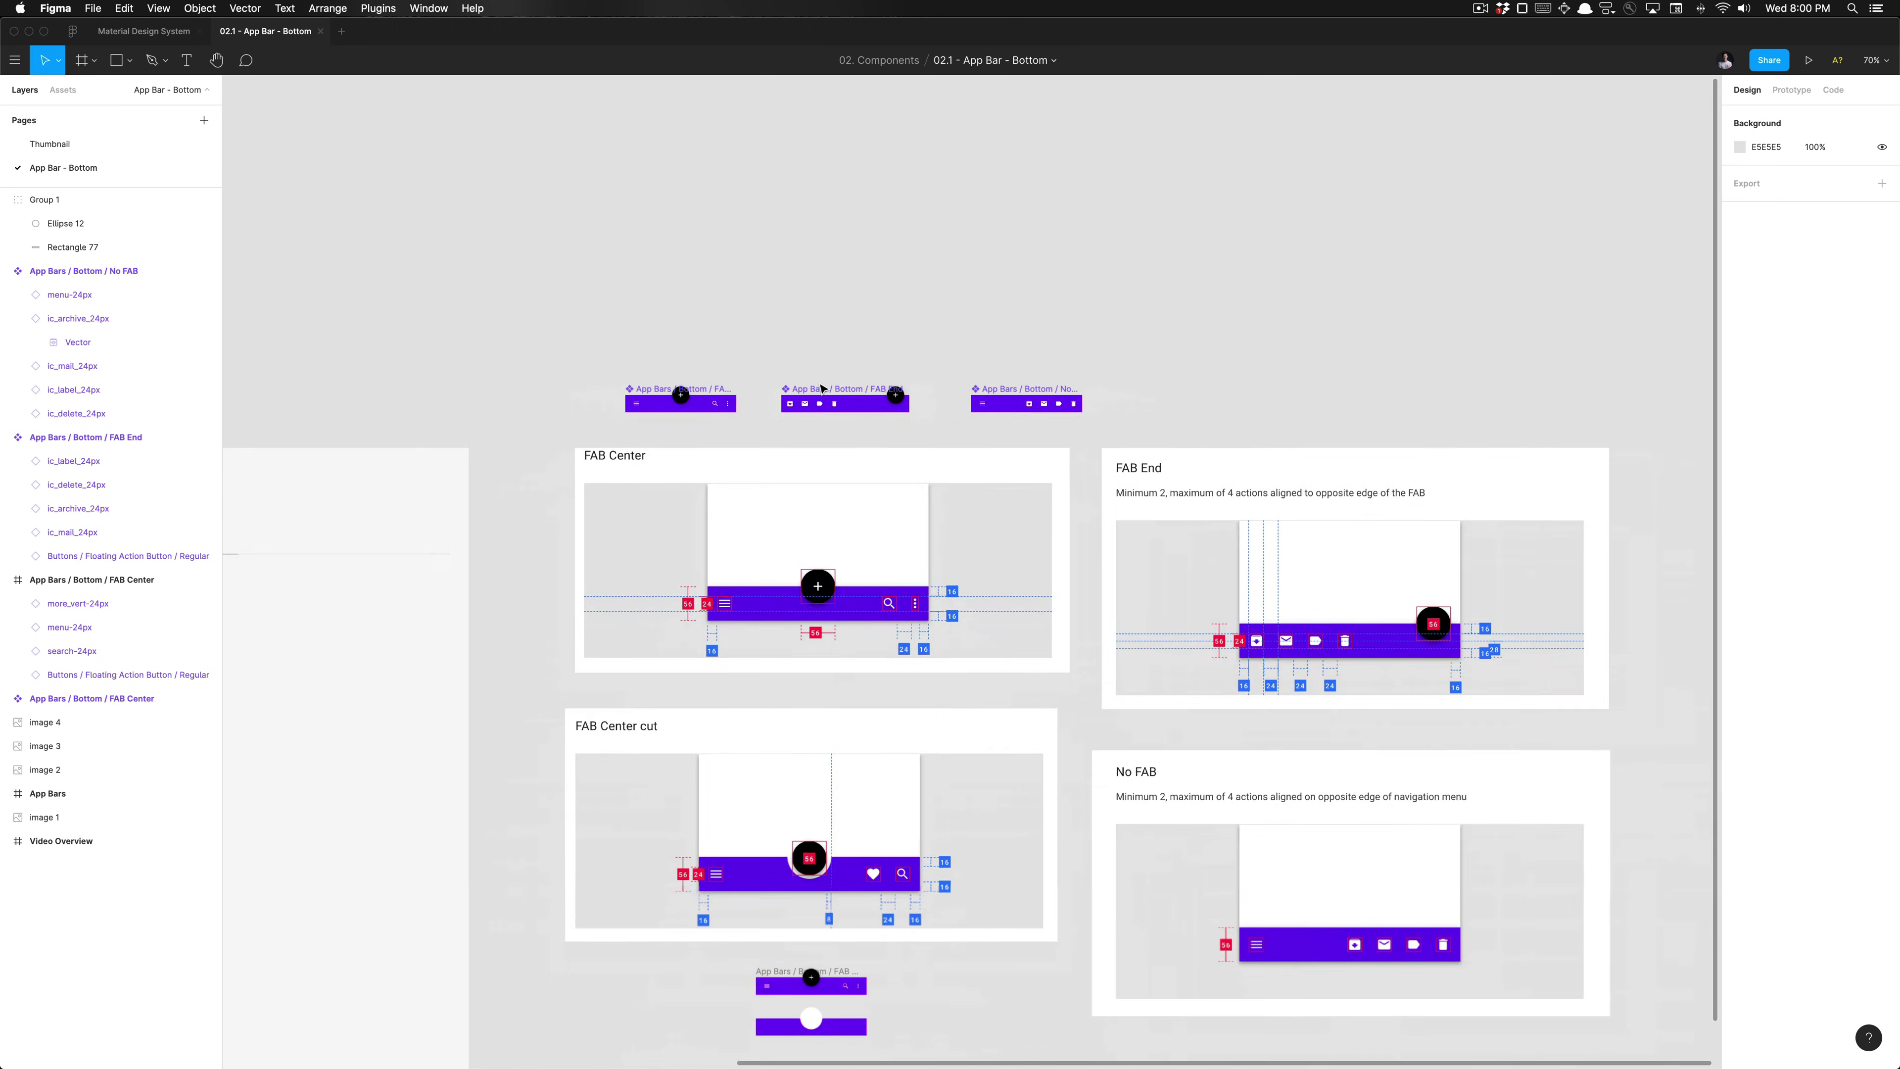
scroll(823, 388, "up", 3)
scroll(748, 383, "down", 5)
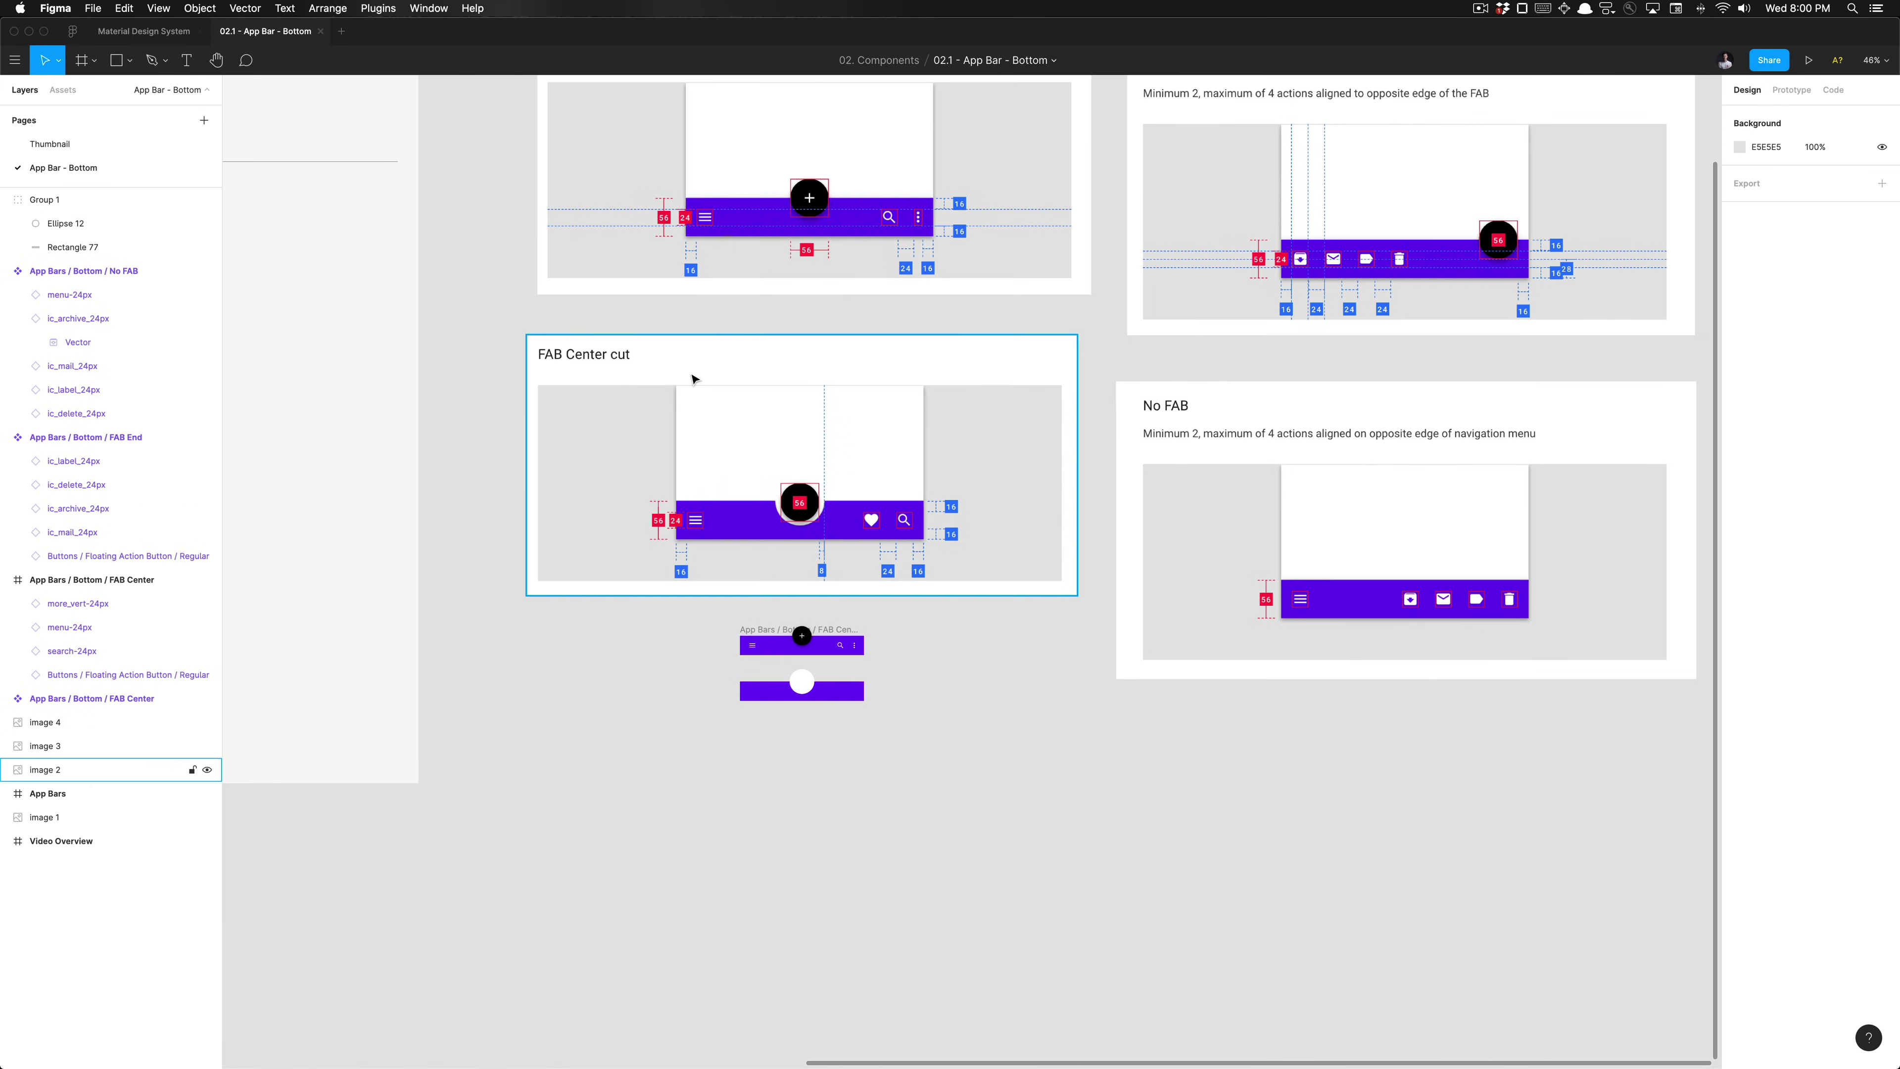
scroll(694, 378, "up", 5)
scroll(436, 314, "right", 1)
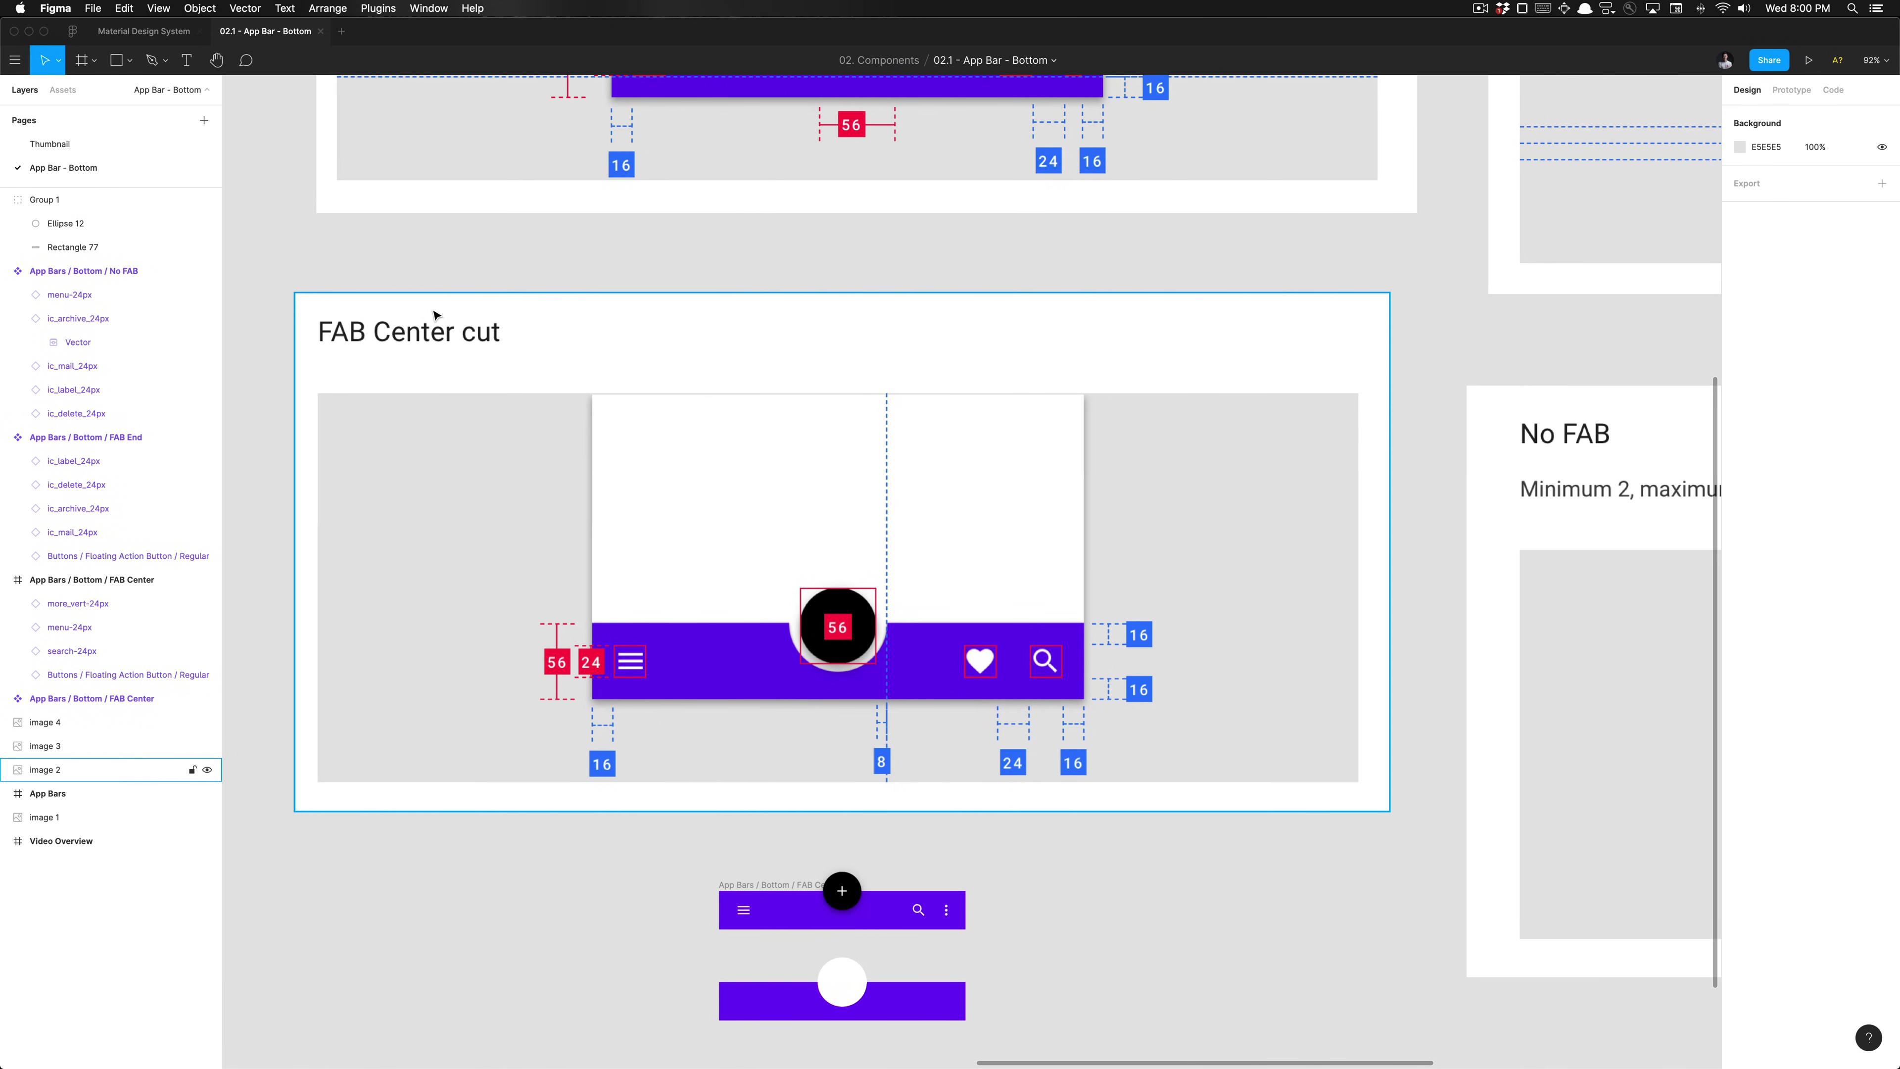
scroll(377, 372, "down", 1)
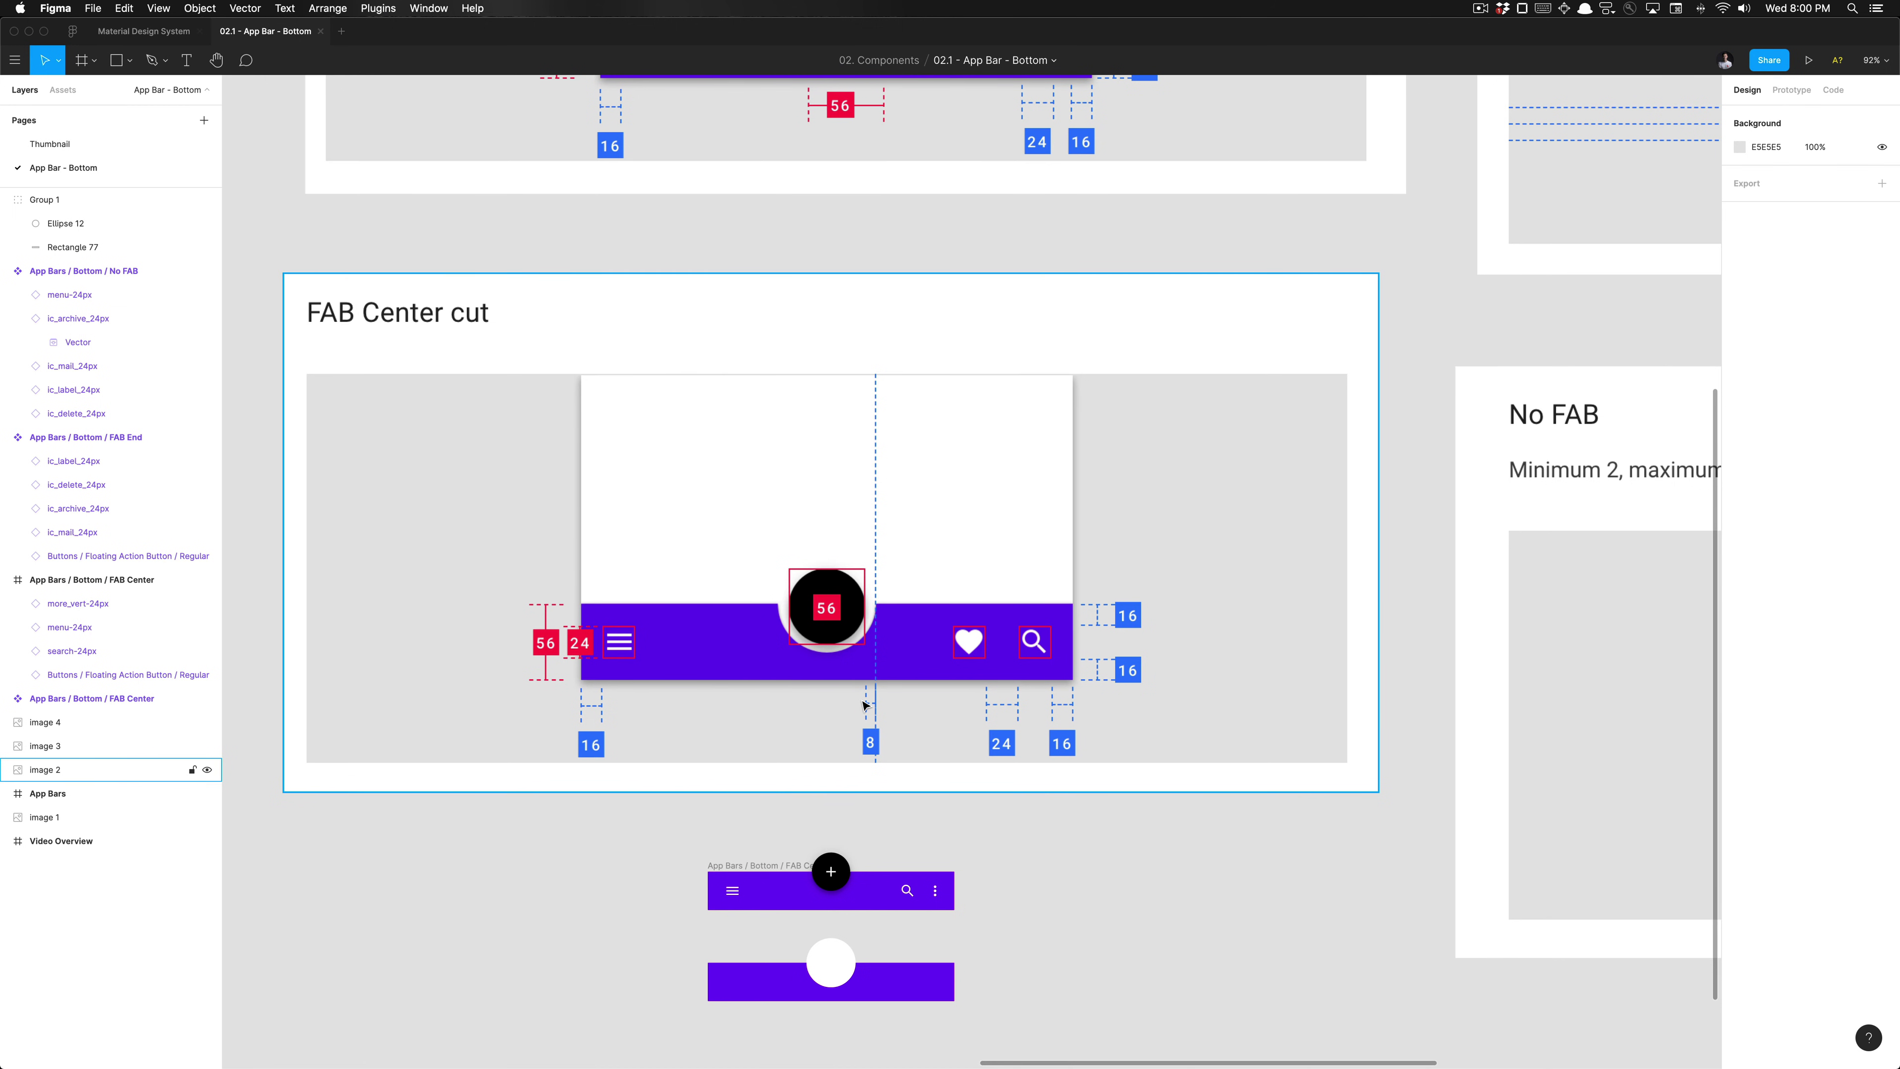
scroll(866, 705, "down", 3)
left_click(761, 892)
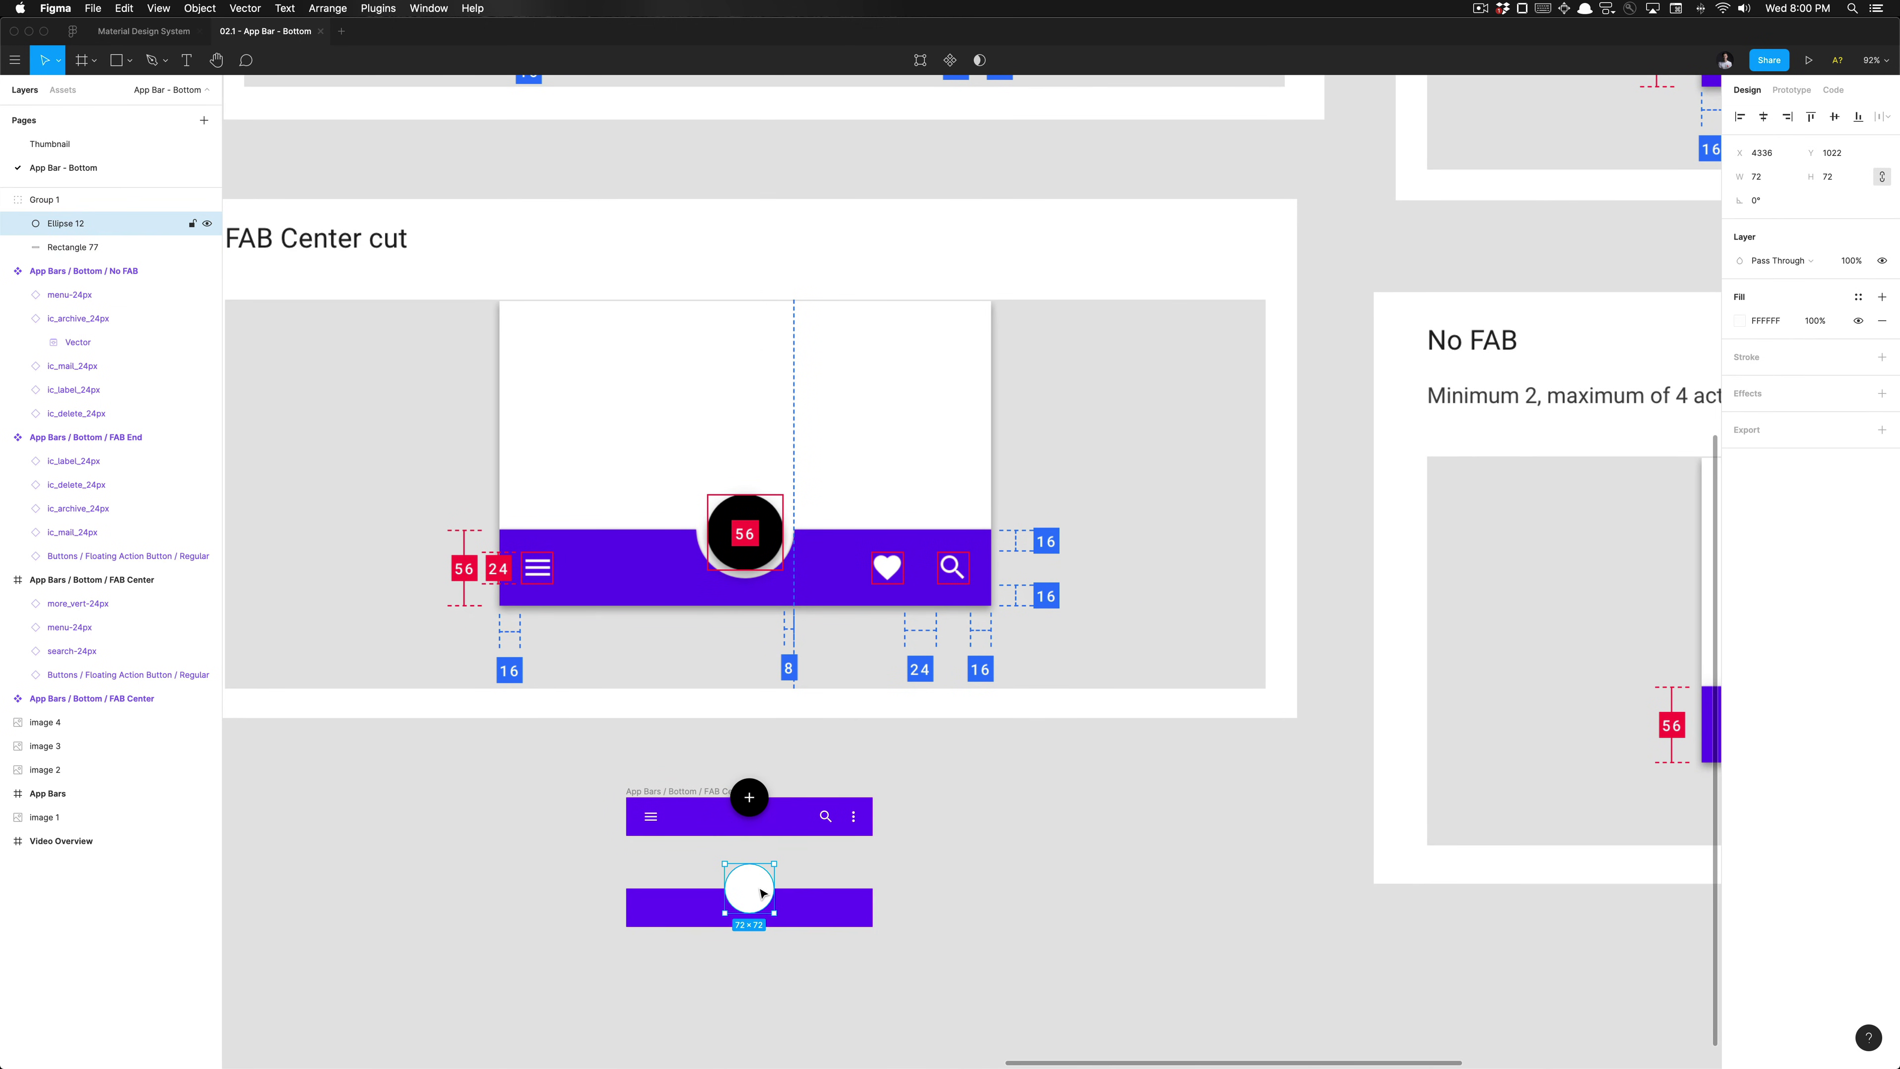
scroll(877, 878, "up", 5)
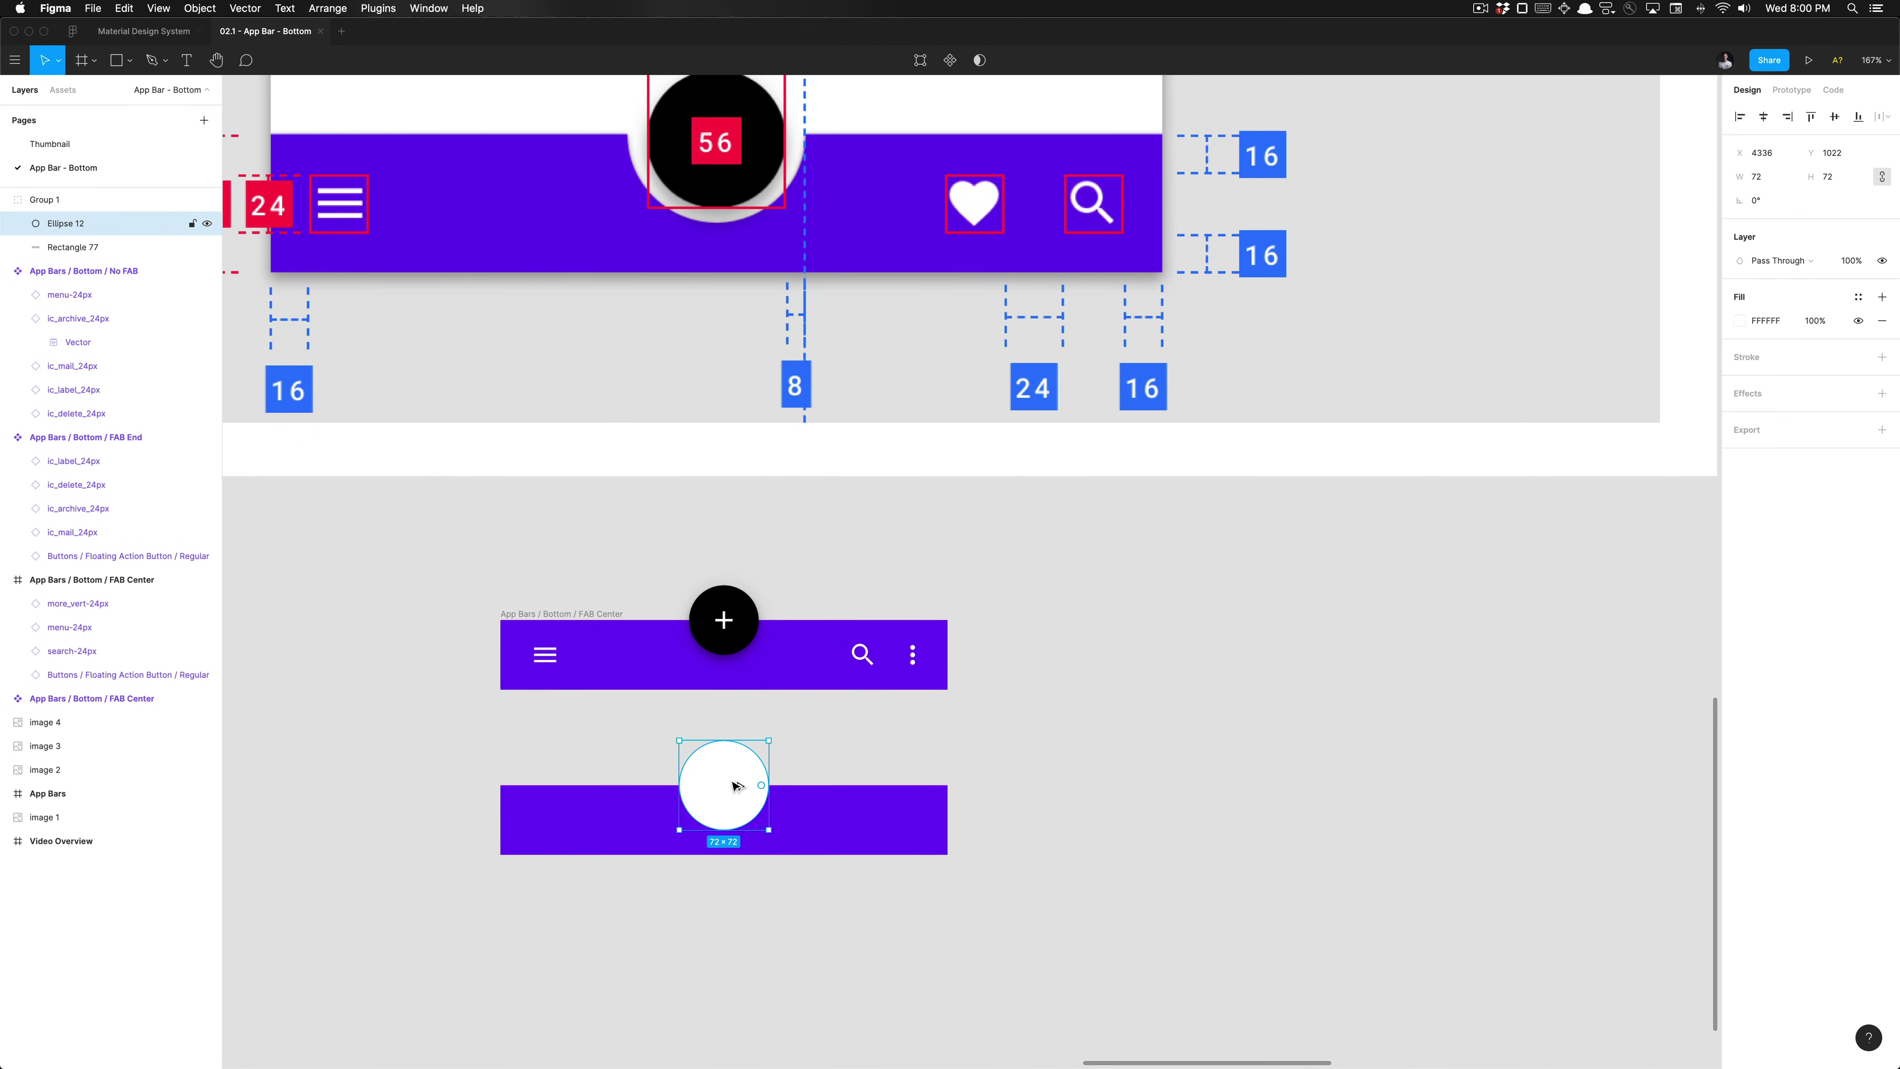
left_click_drag(735, 786, 1079, 728)
key("super+z")
Step: Draw a circle beside the bar with the Ellipse tool and set its size to 72 × 72
left_click(1073, 758)
key("o")
left_click_drag(1070, 753, 1120, 803)
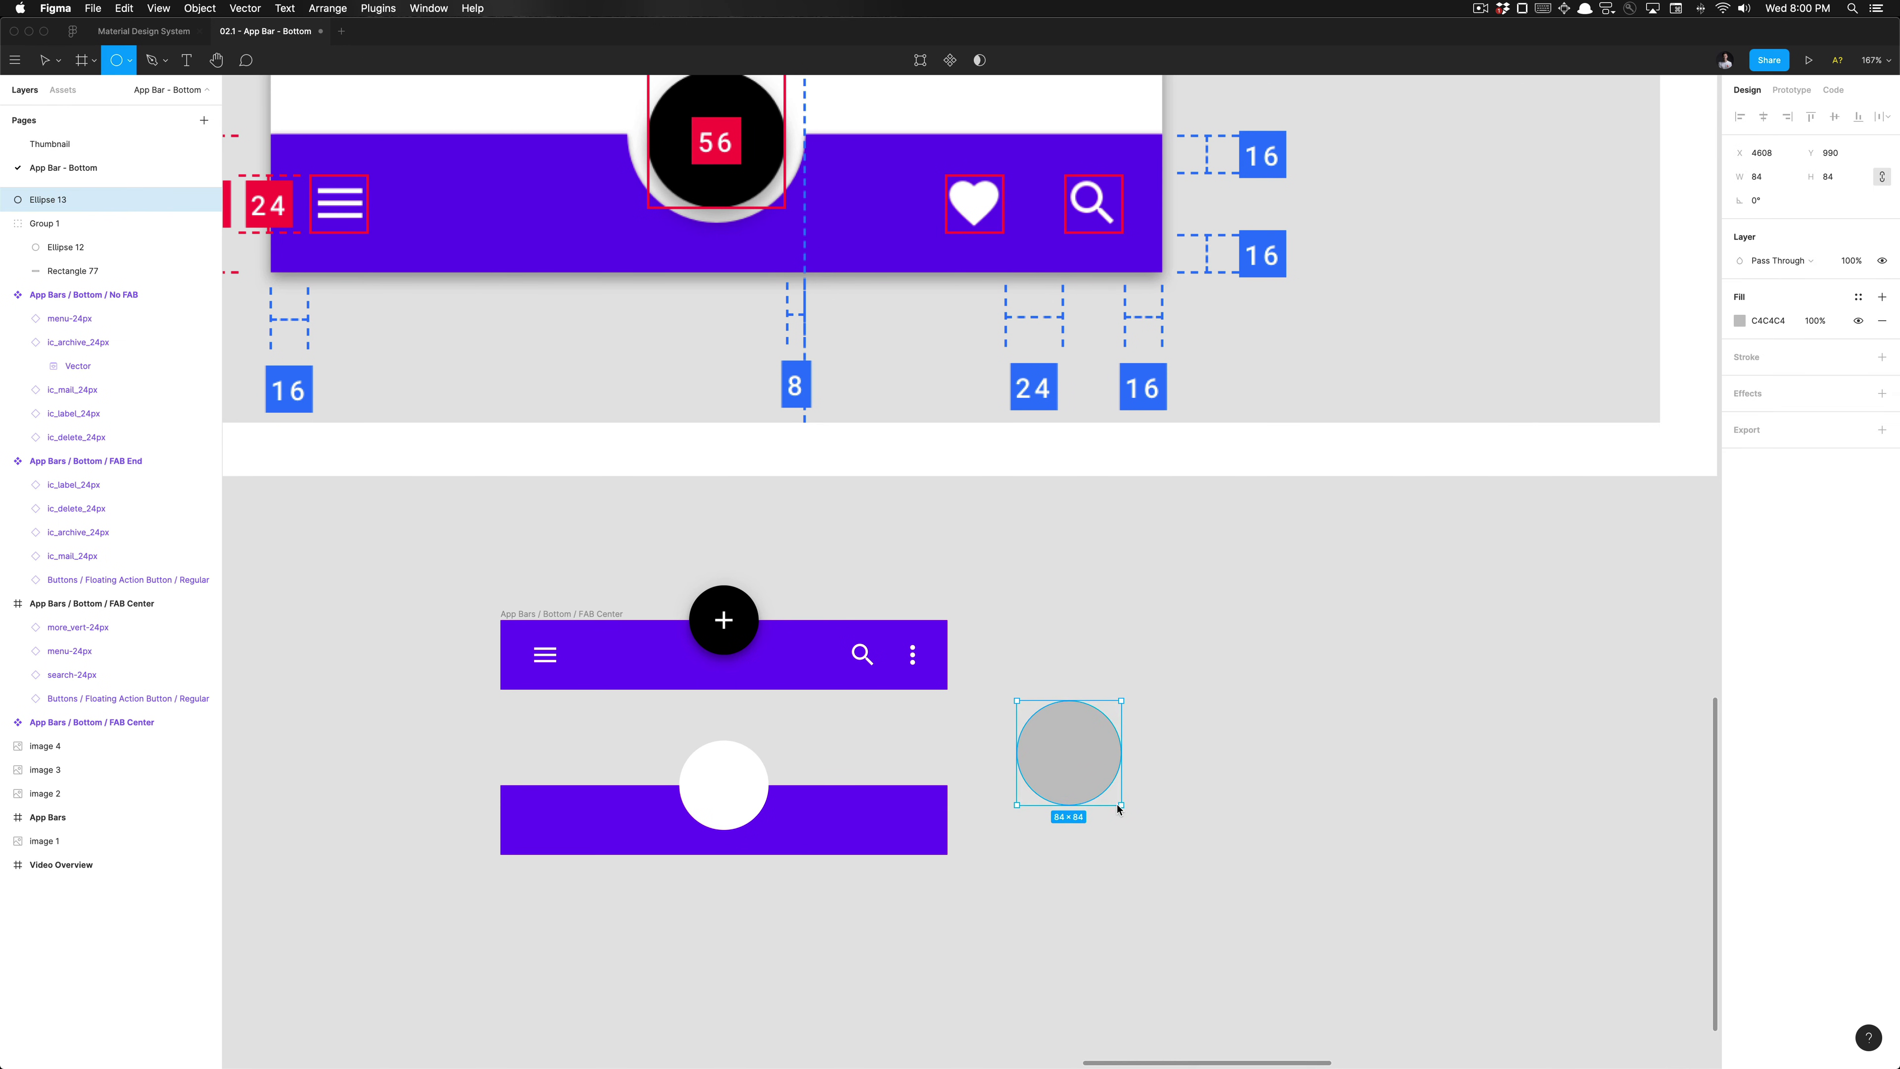
left_click(1784, 178)
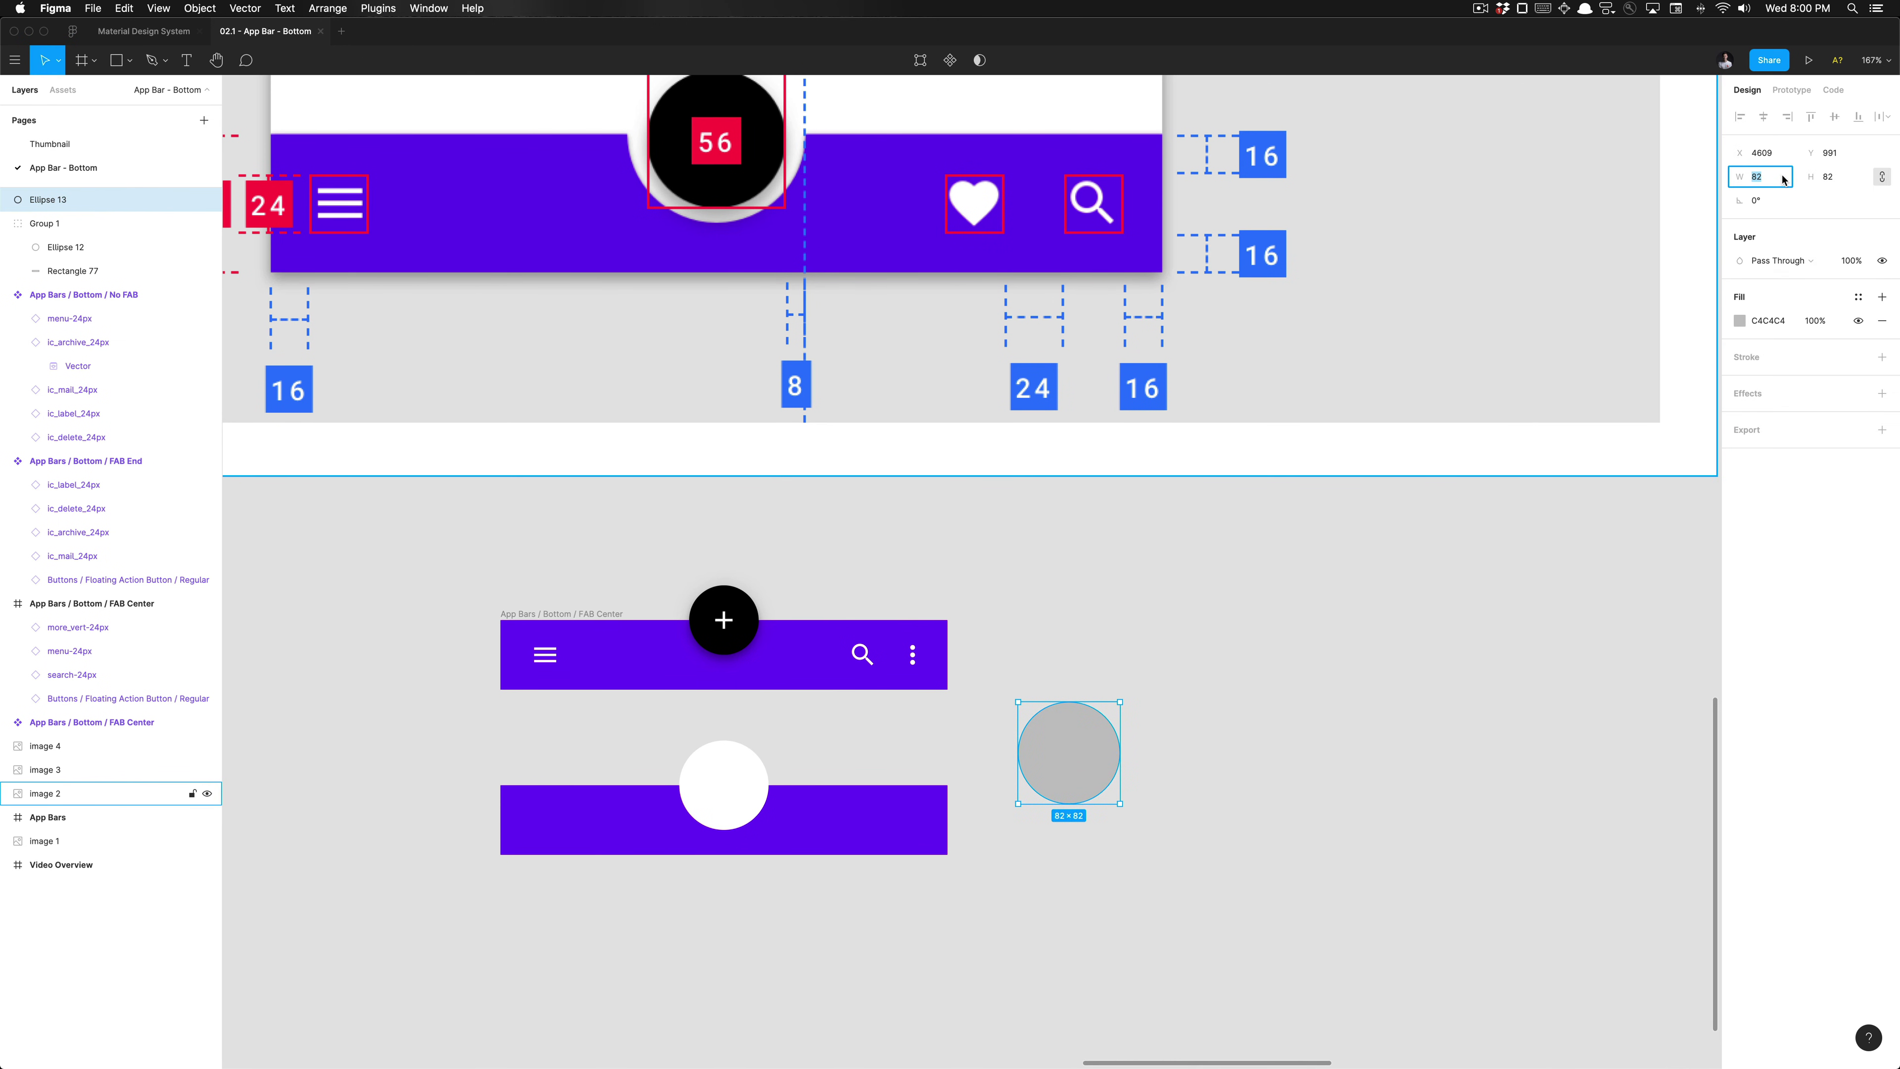
type("72")
key("Return")
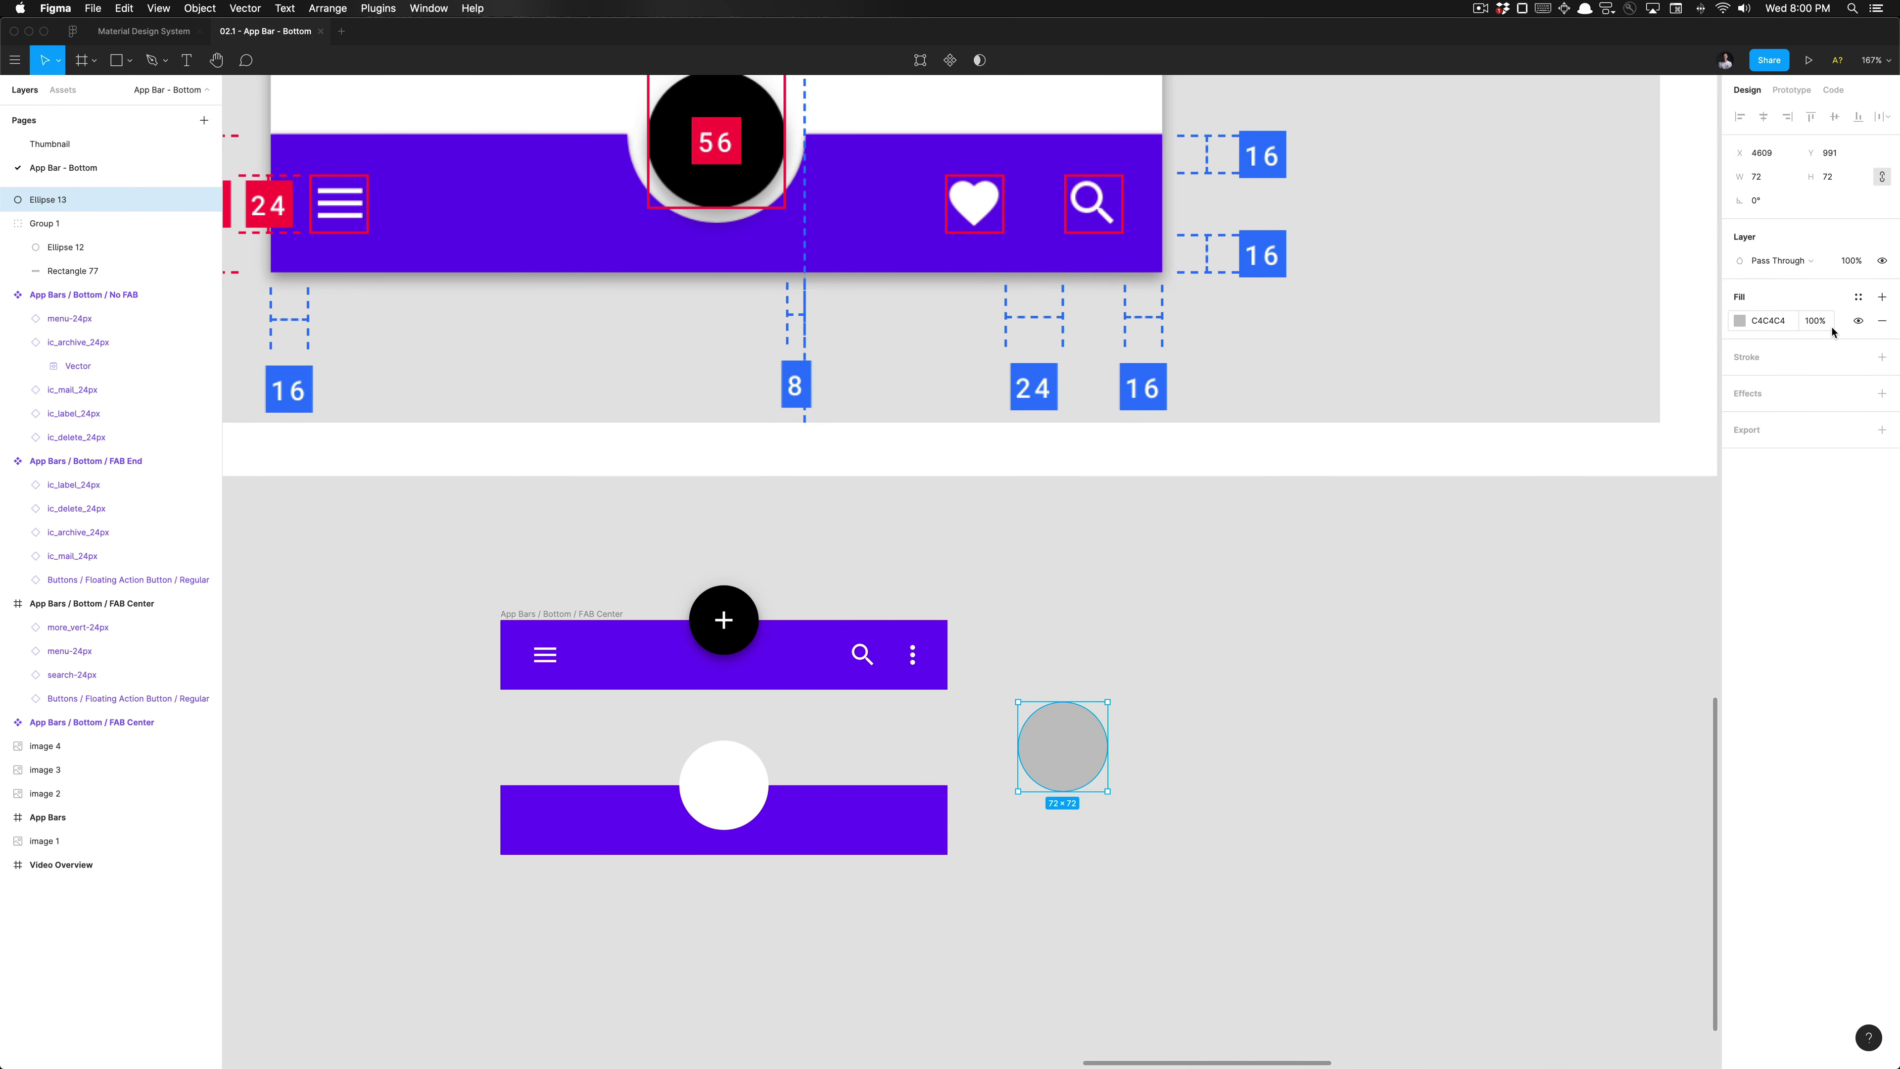
left_click(1858, 357)
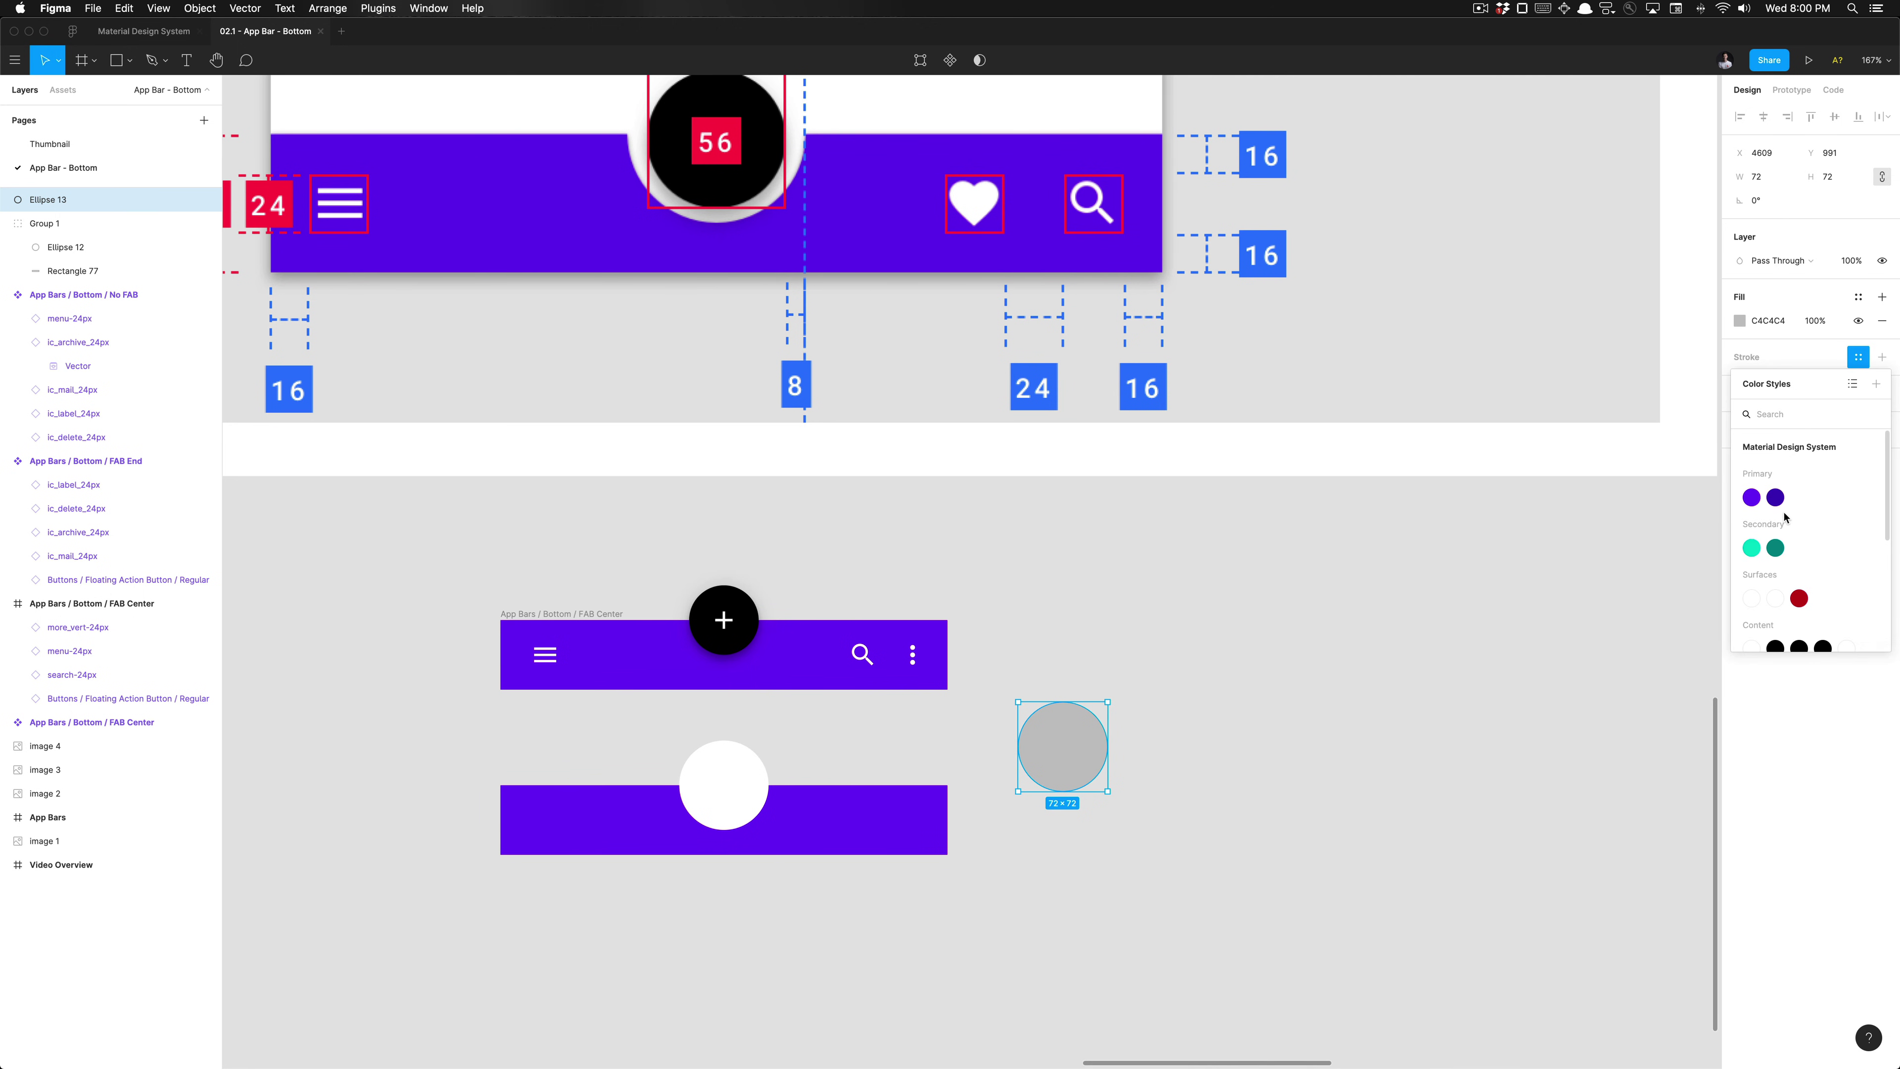
scroll(1779, 517, "down", 3)
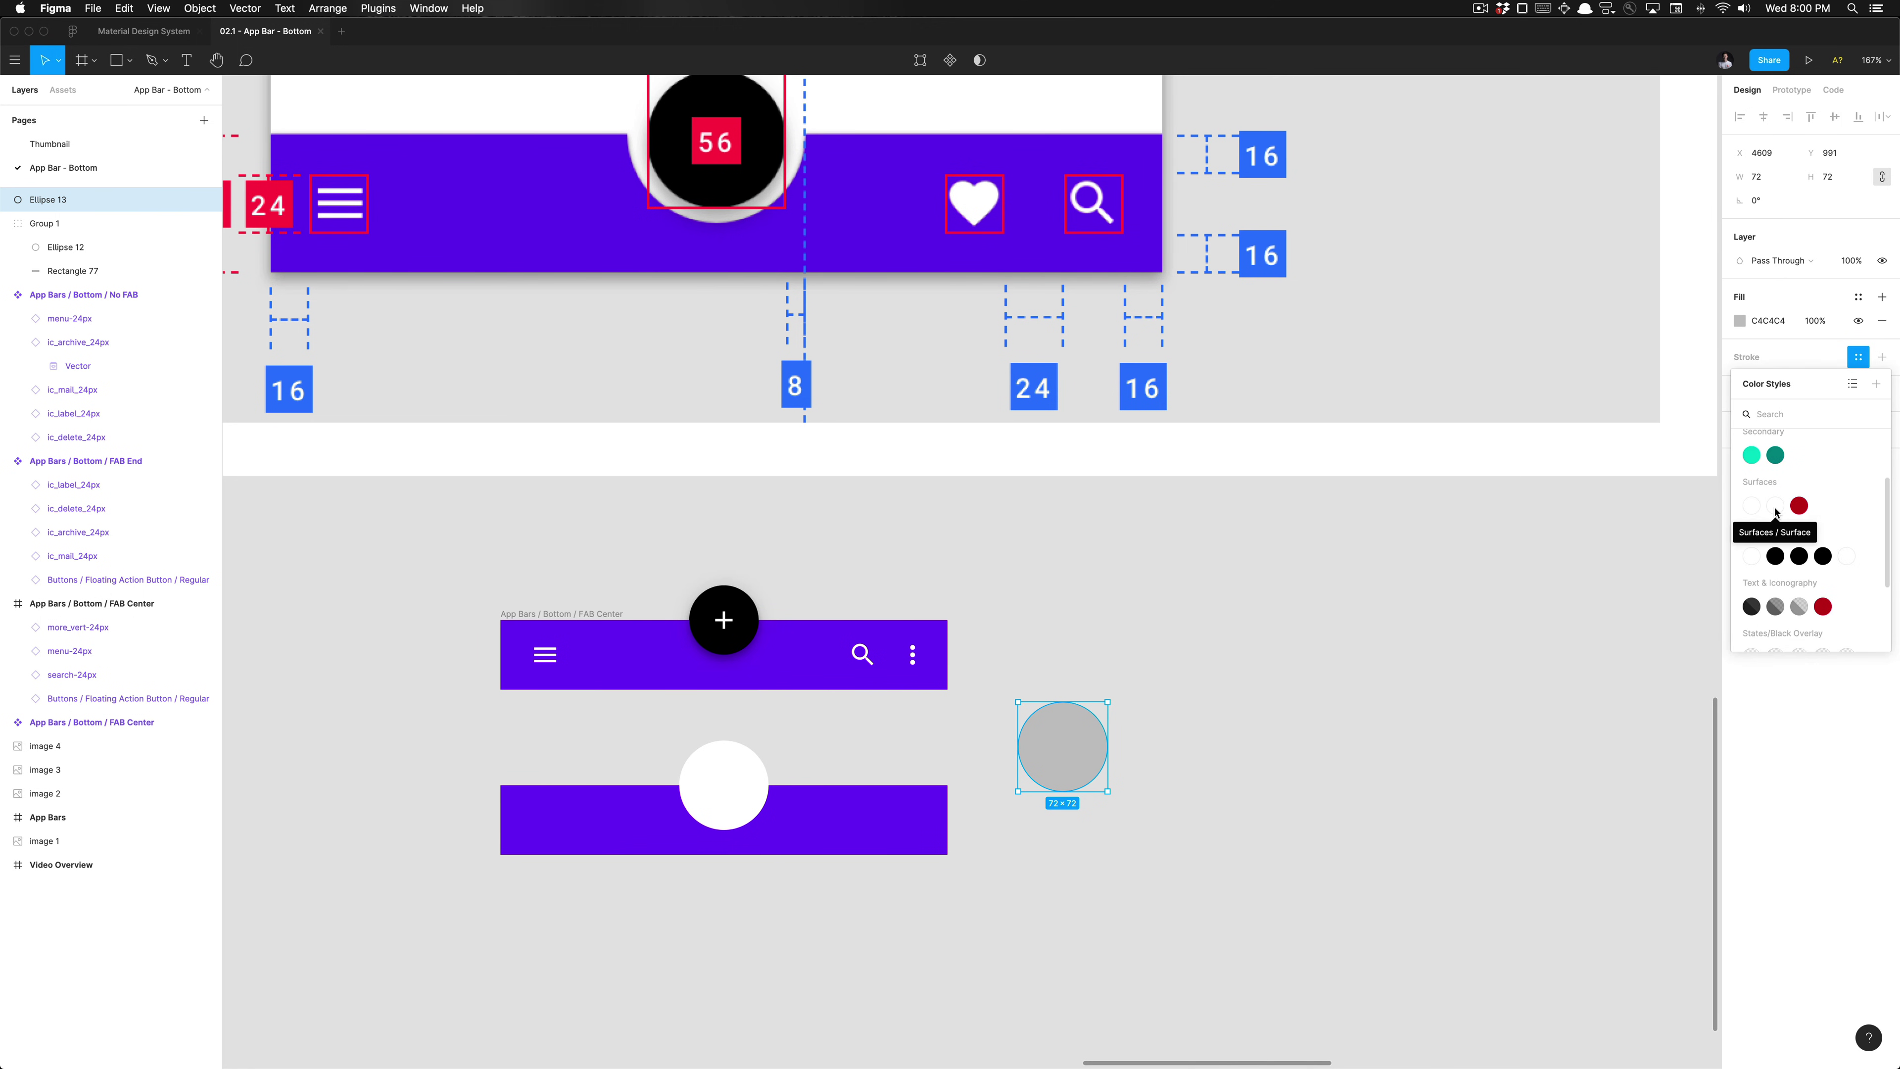
left_click(1752, 507)
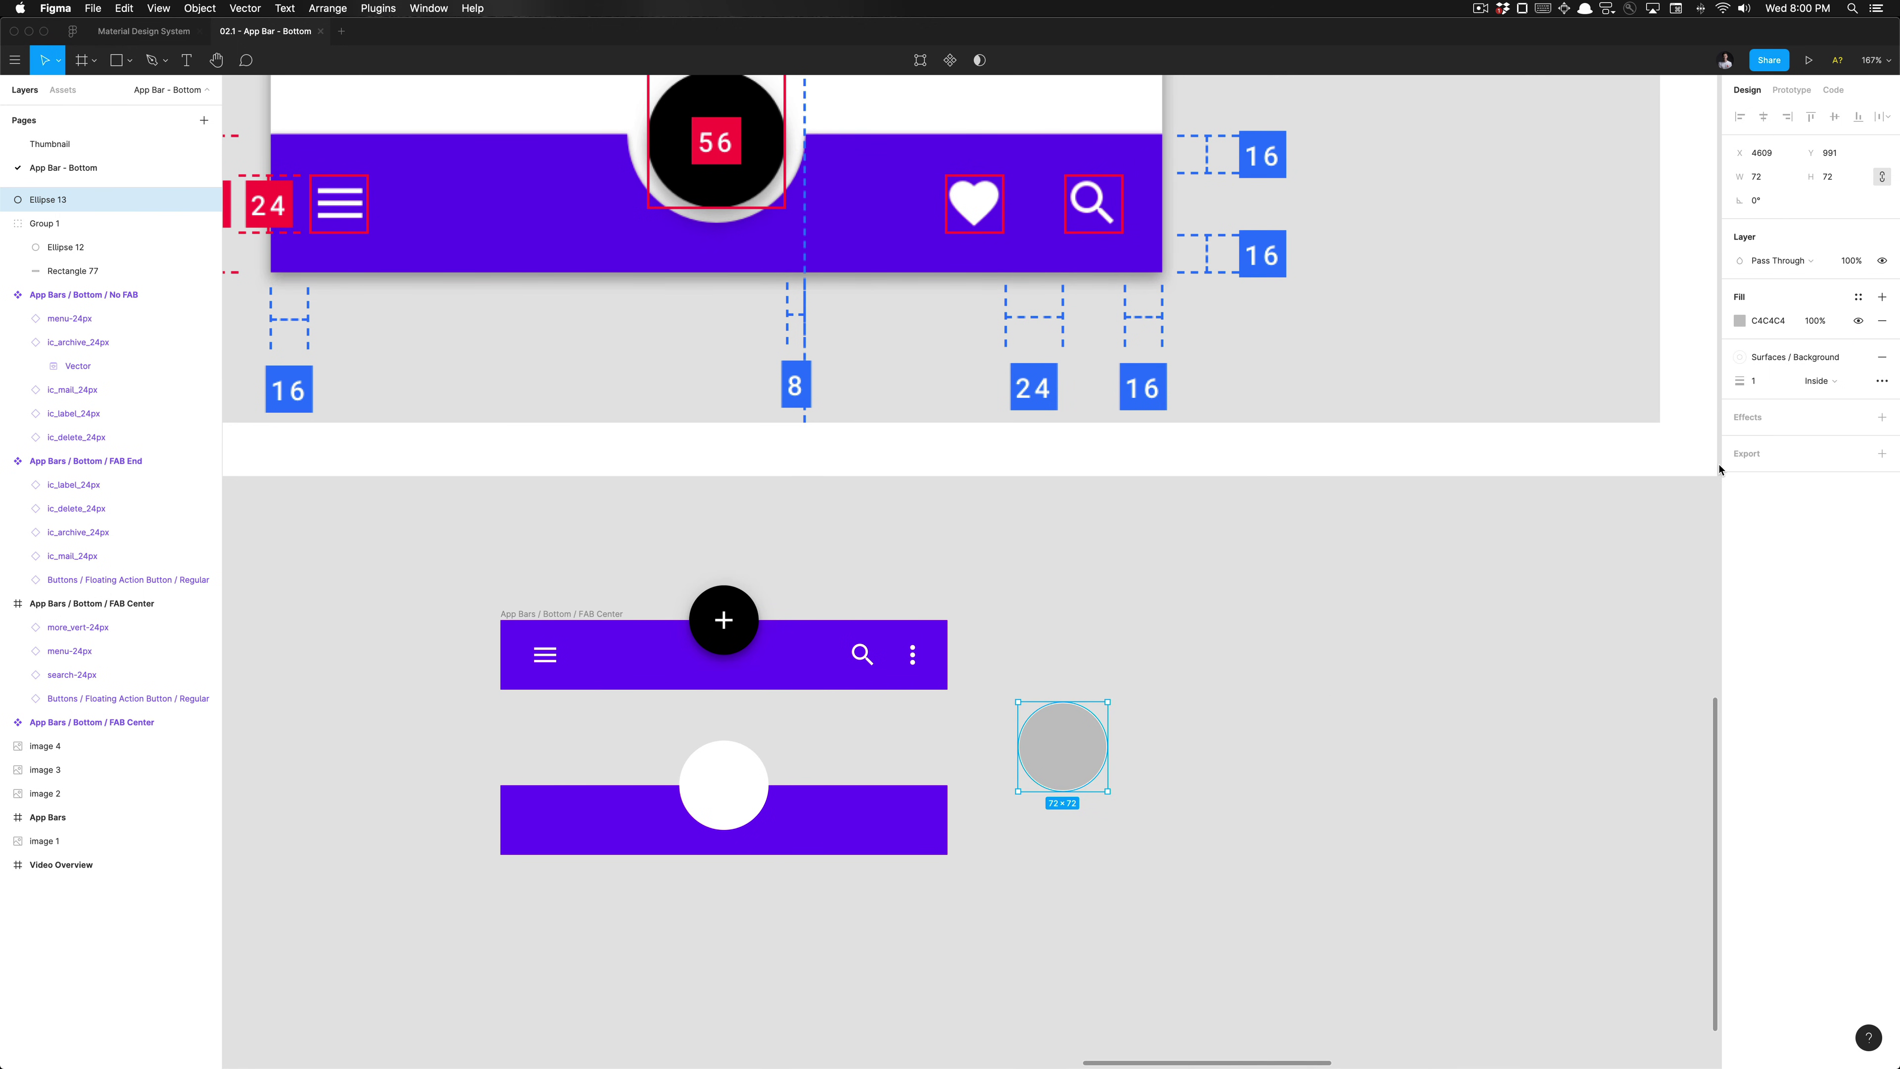
Step: Apply the Surfaces / Background color style as the new 72 × 72 circle's fill
left_click(1858, 298)
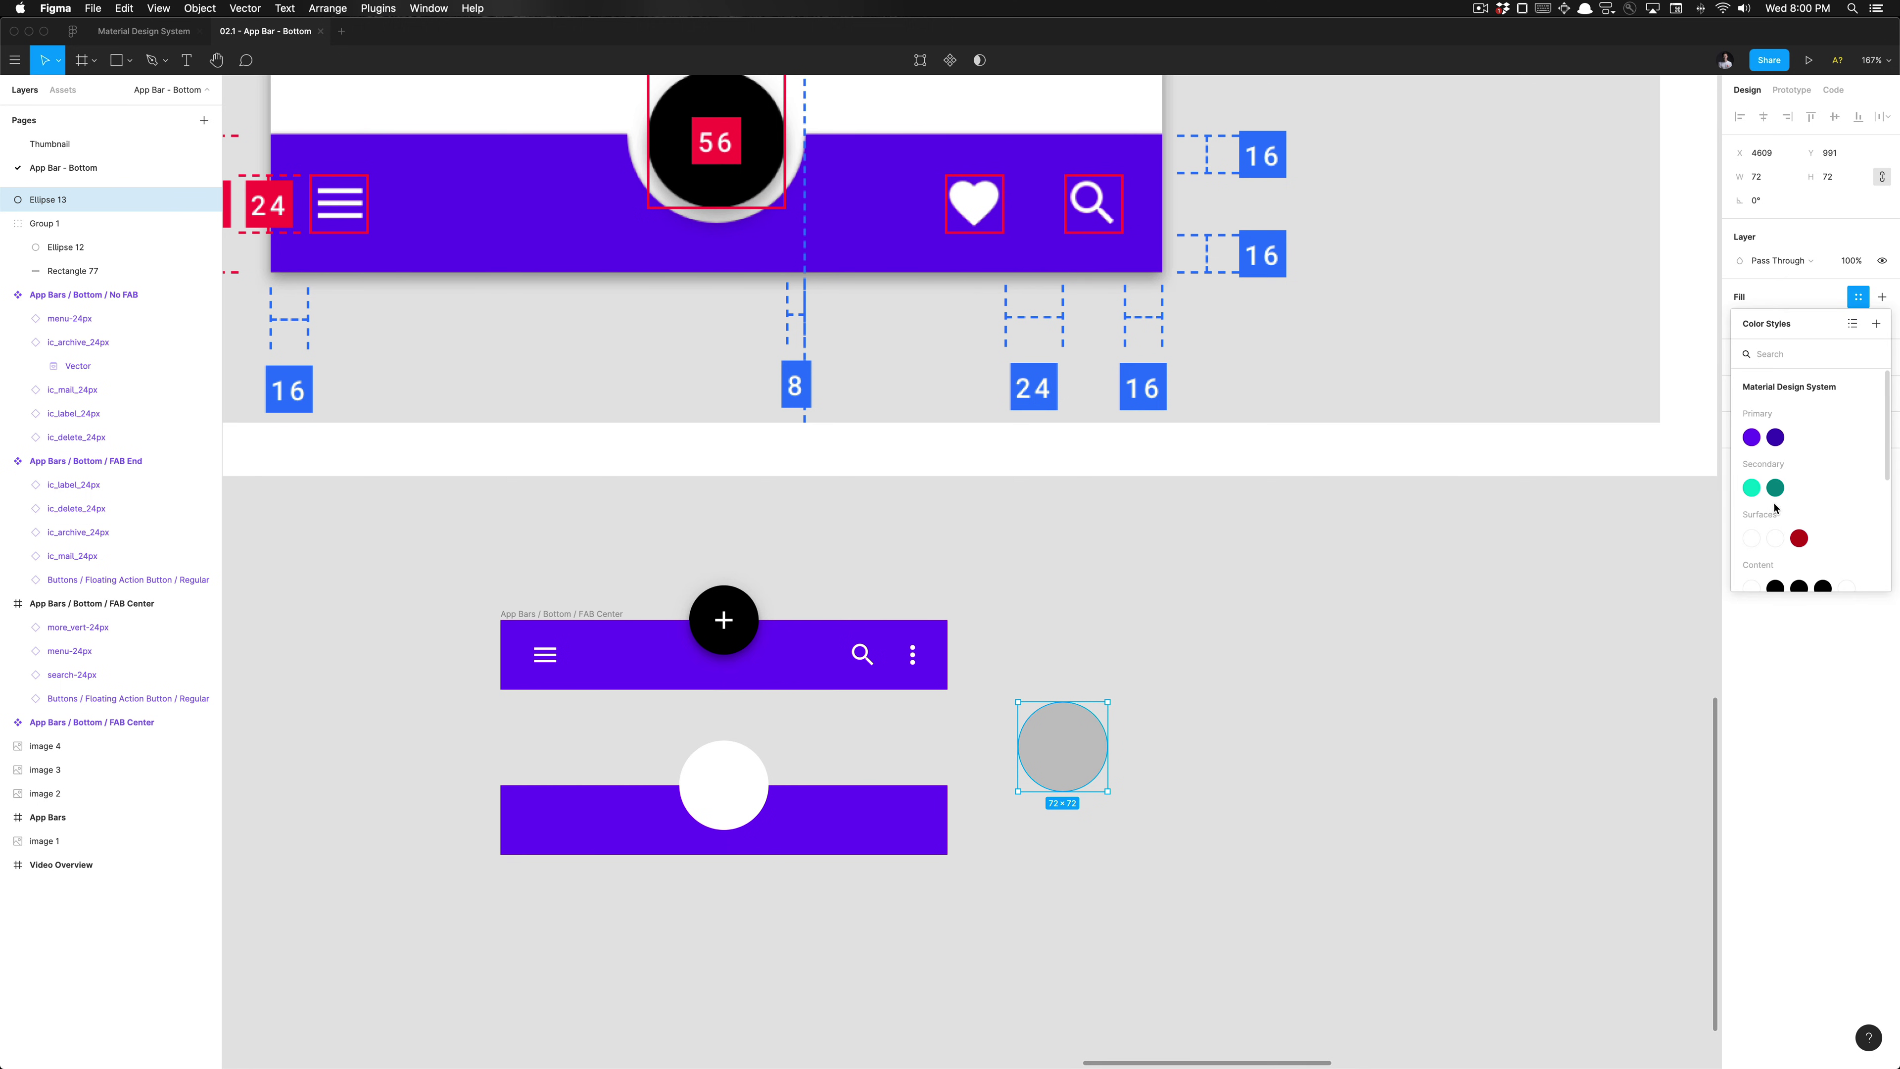
left_click(1751, 539)
left_click(1128, 713)
scroll(950, 751, "left", 3)
scroll(950, 750, "down", 2)
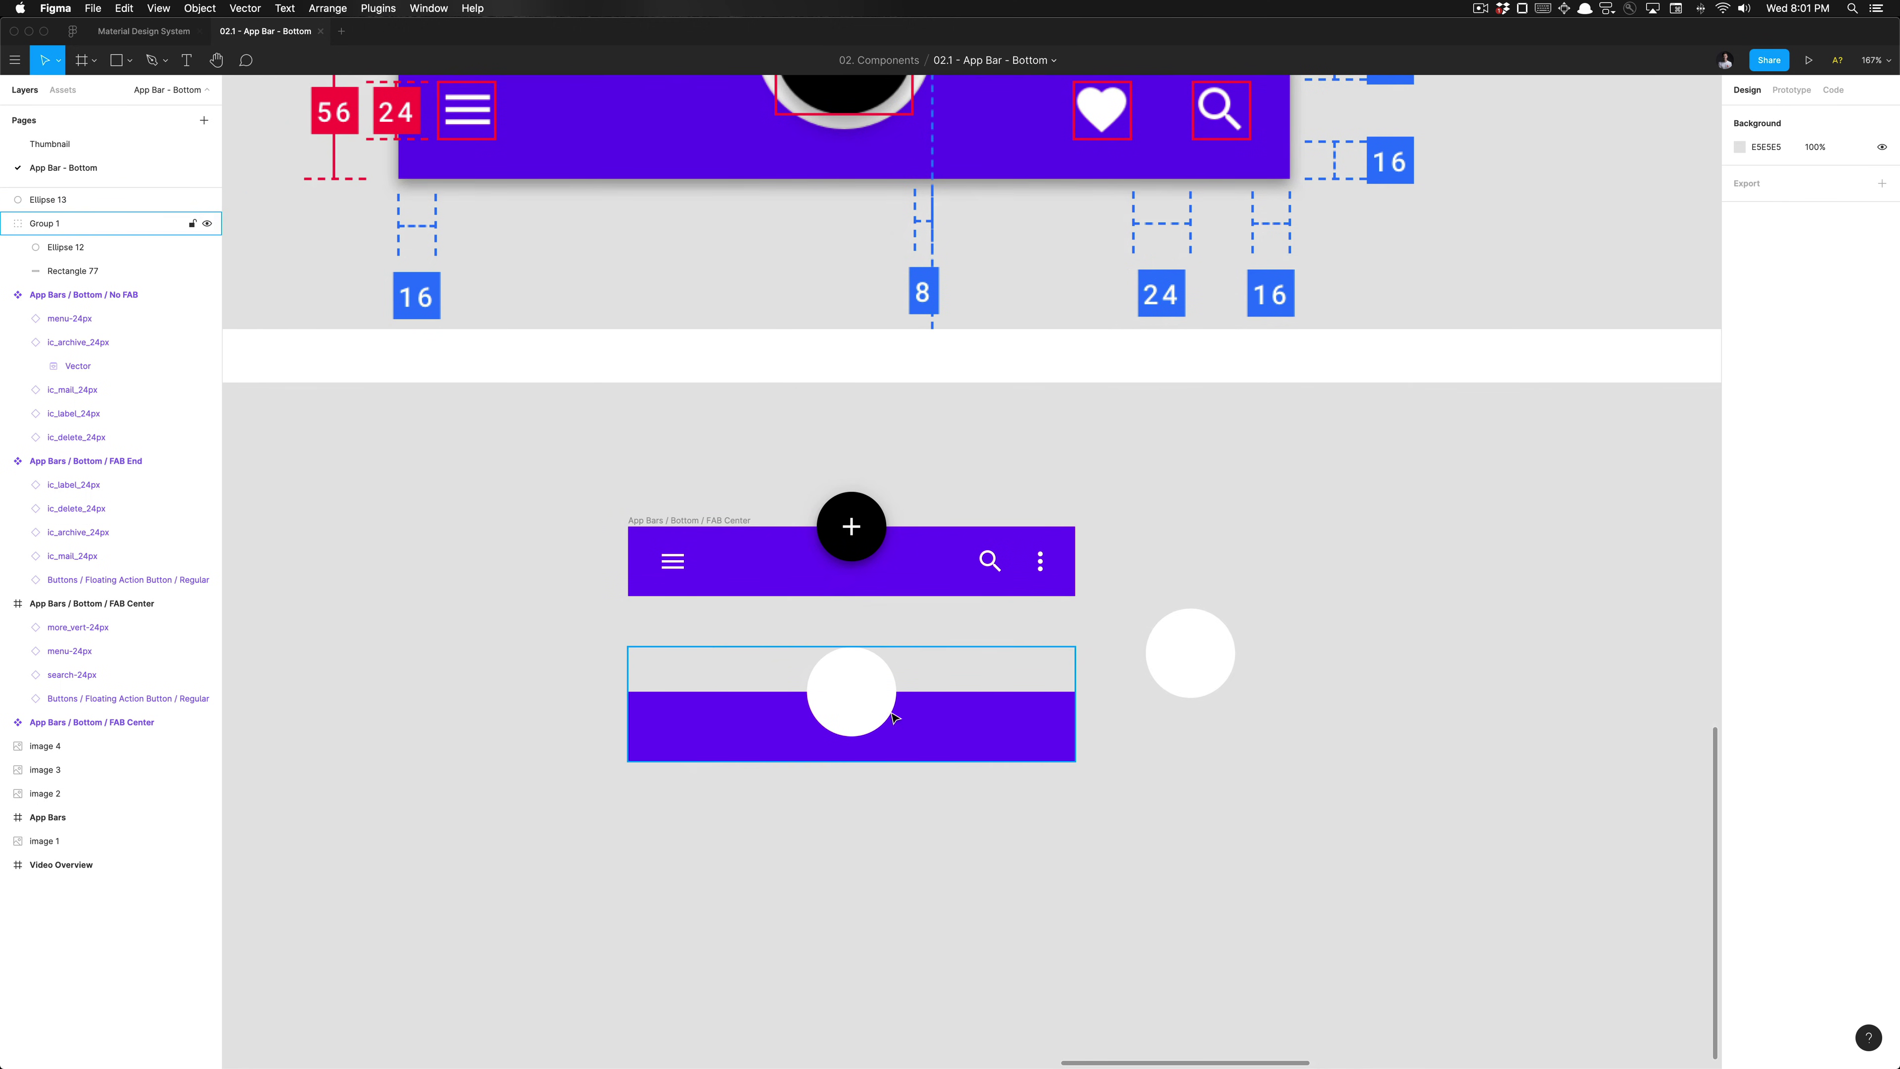
Step: Subtract the grouped white circle from the purple rectangle to cut a semicircular notch in the bar's upper edge
double_click(870, 703)
left_click(911, 752)
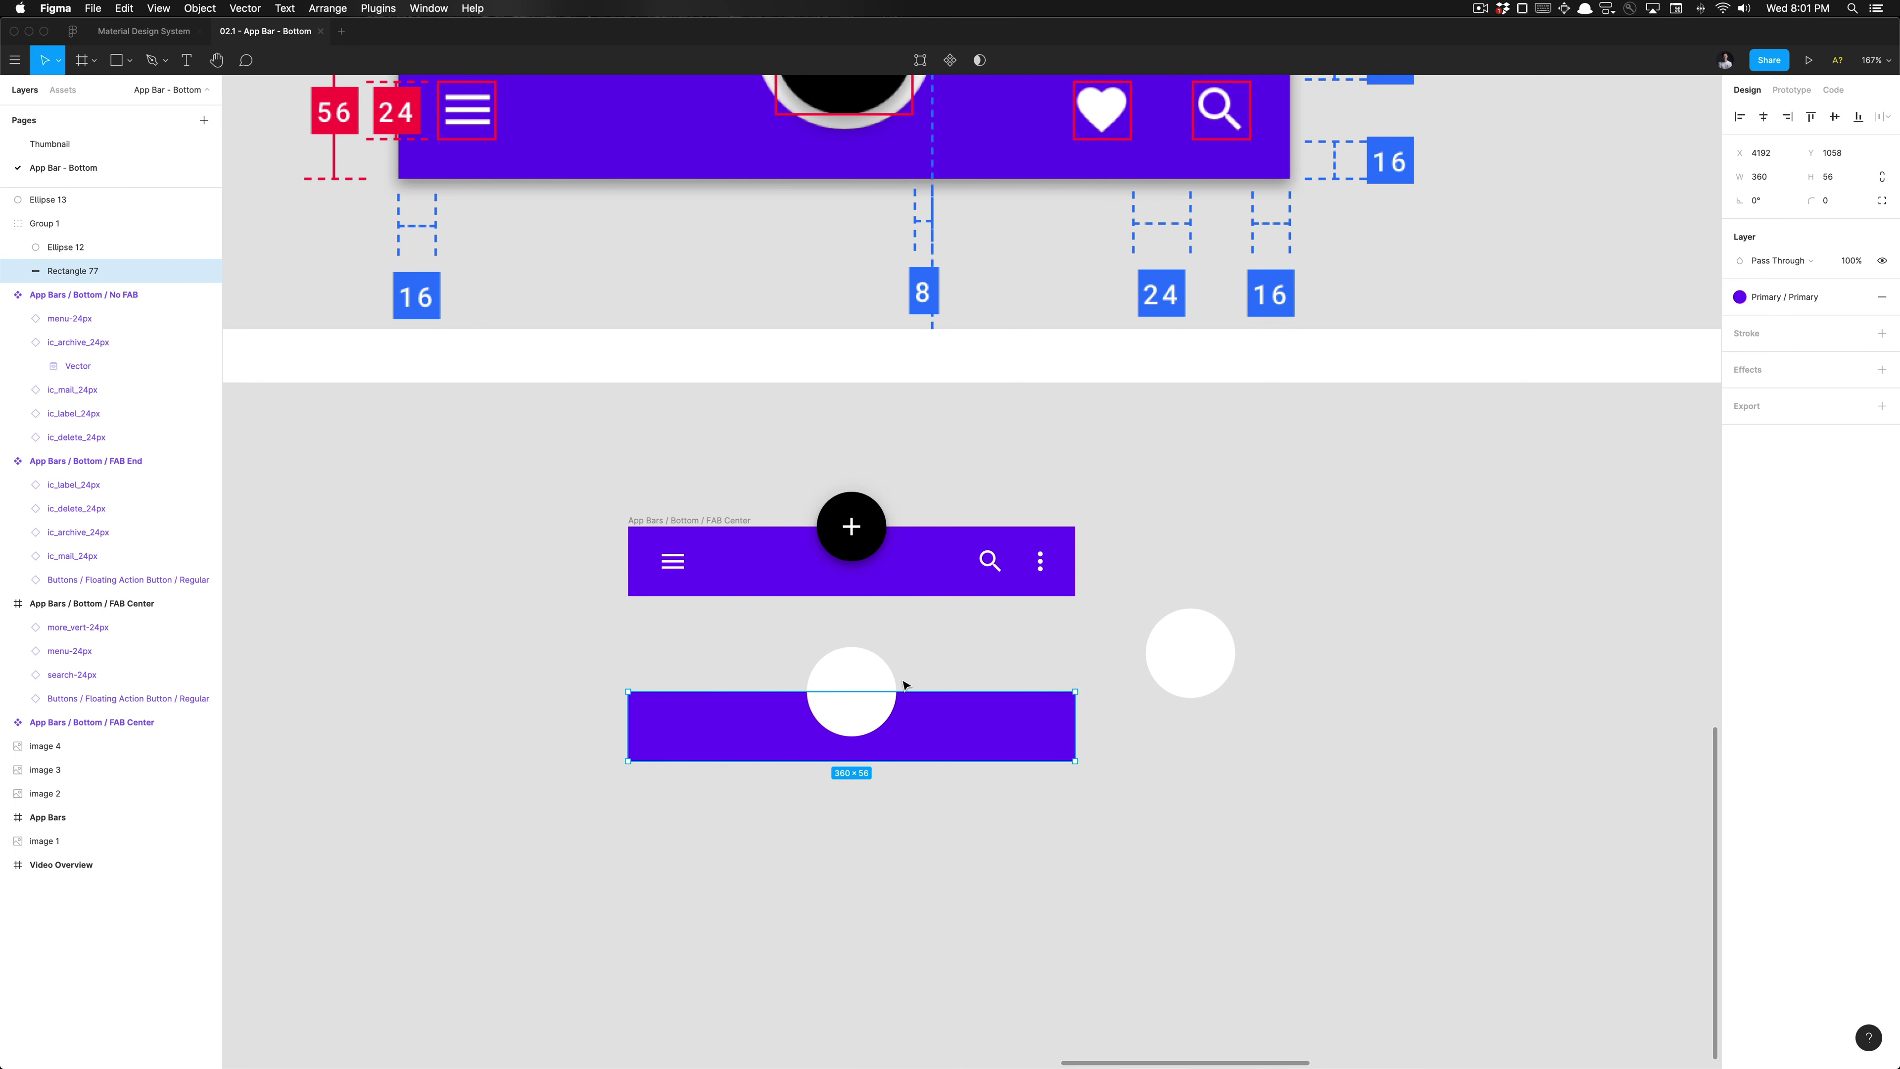
left_click(860, 683)
left_click(935, 708)
left_click(862, 680)
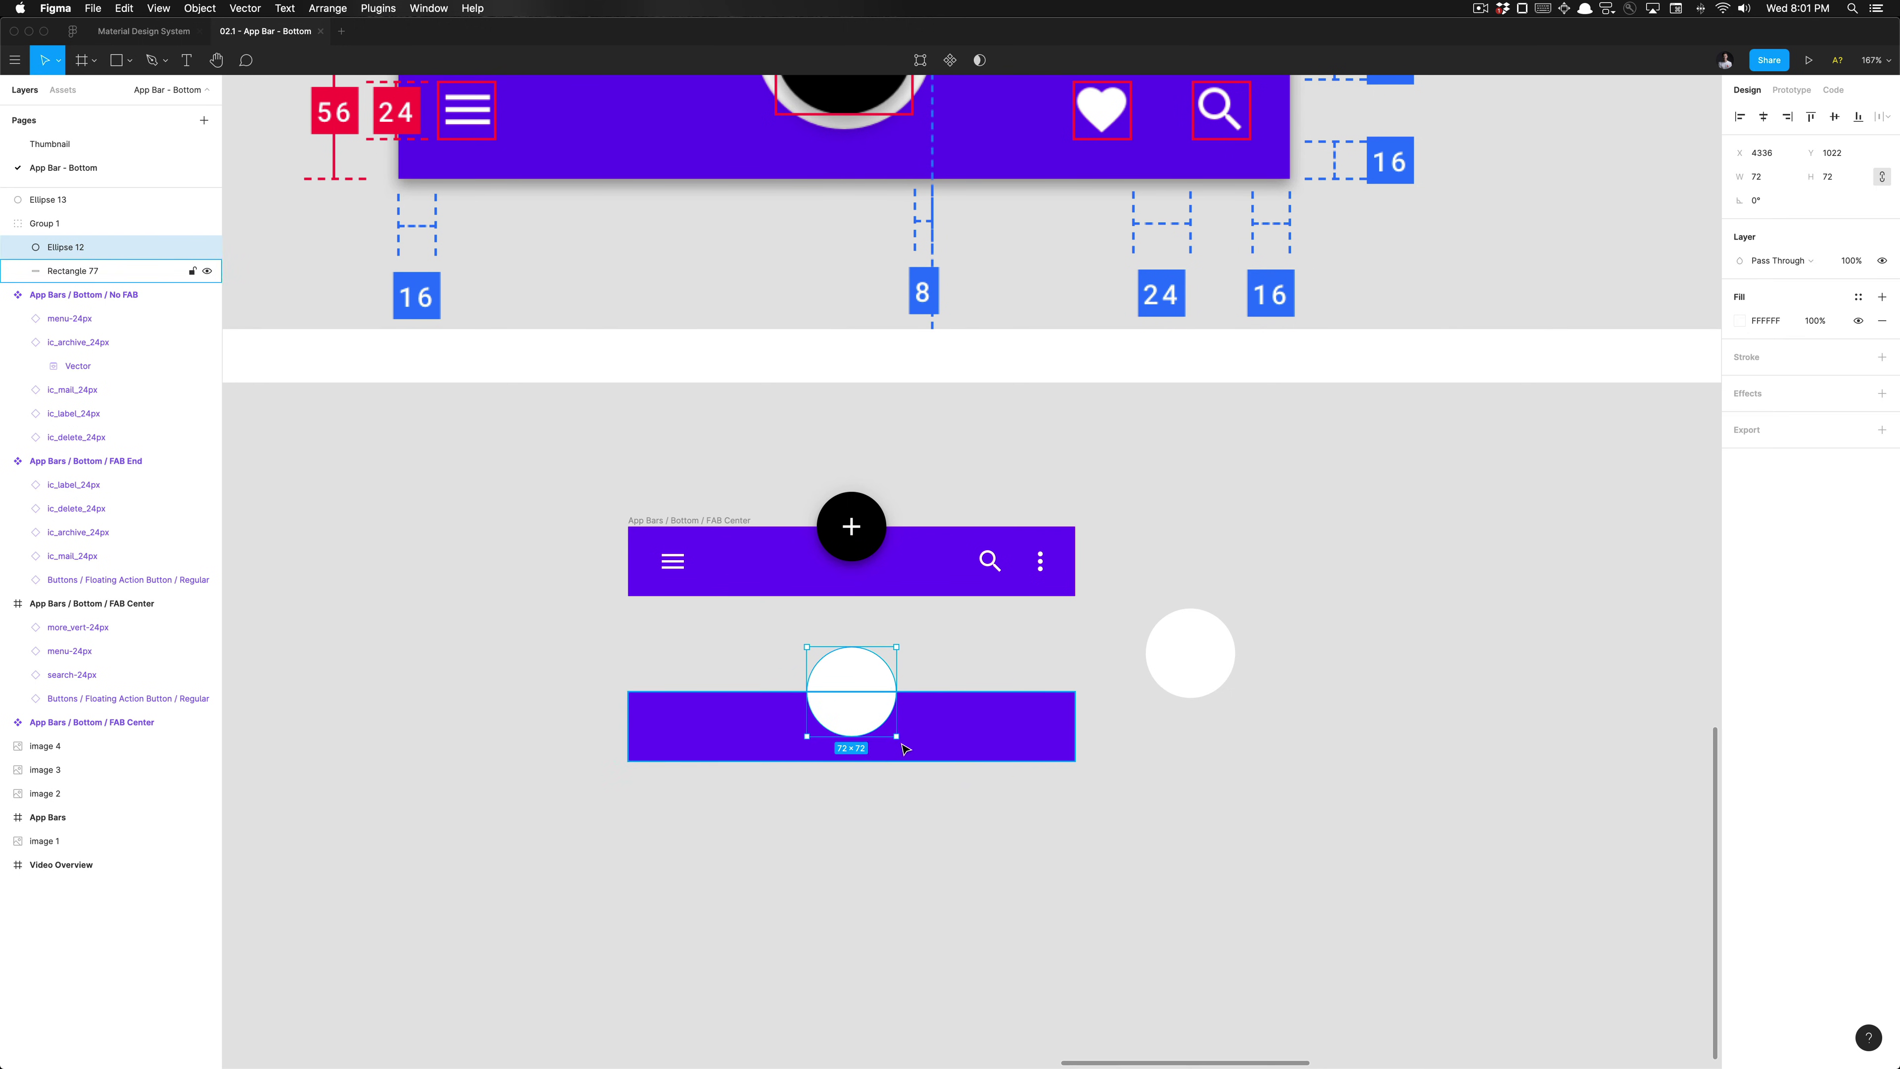
left_click(929, 653)
left_click(830, 749)
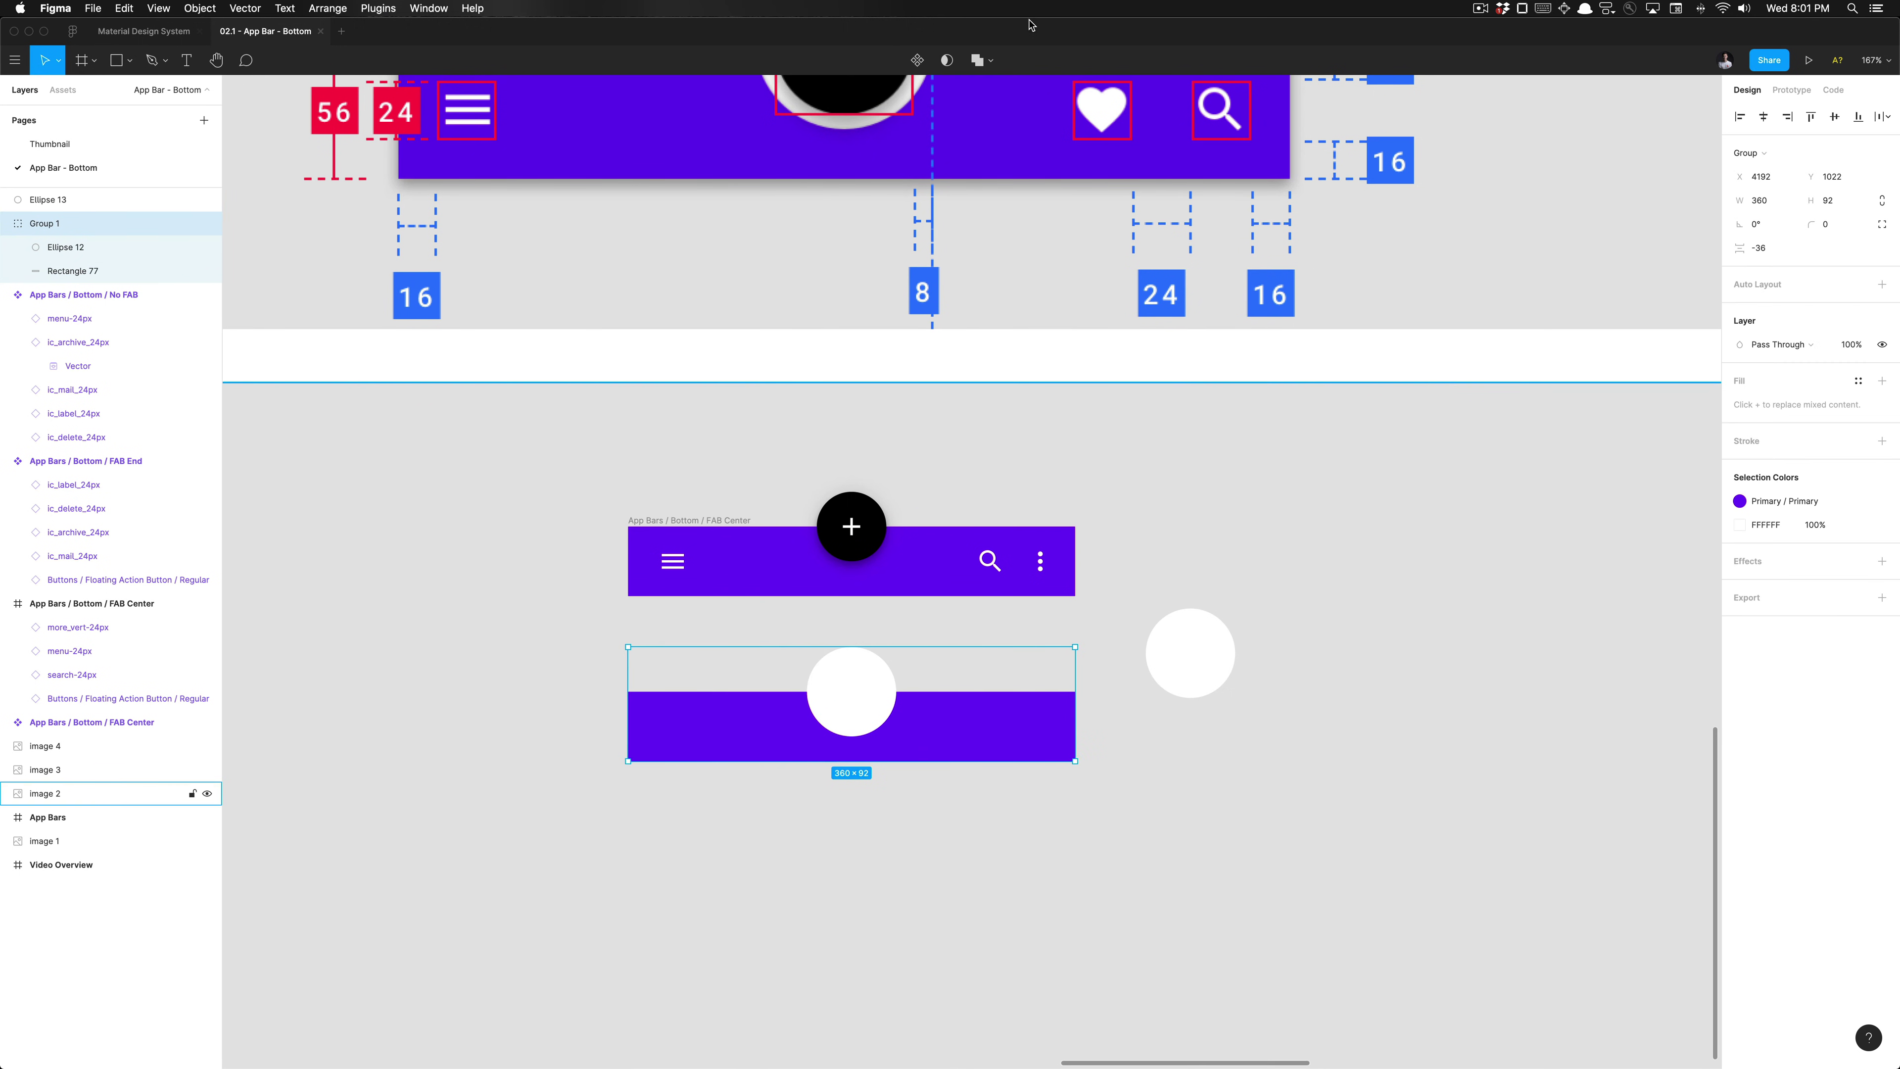
left_click(991, 61)
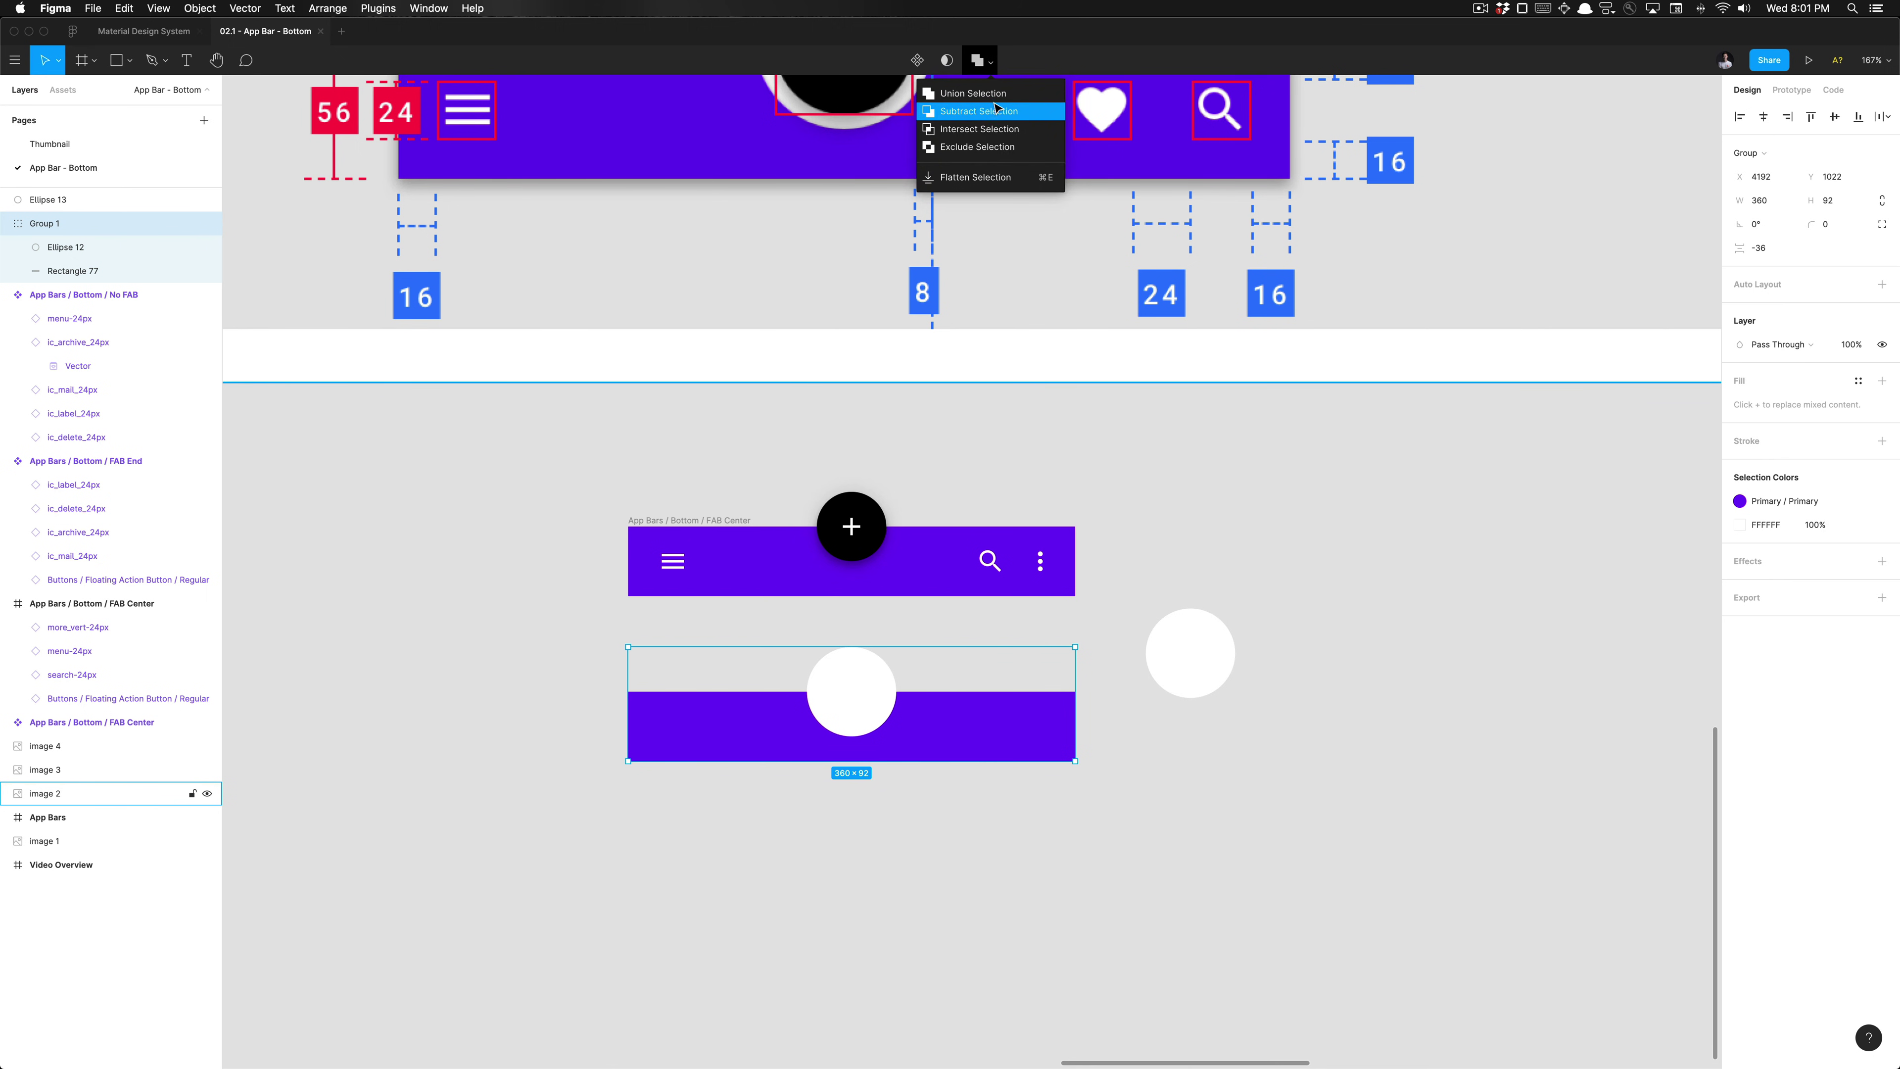
left_click(995, 110)
scroll(791, 687, "up", 5)
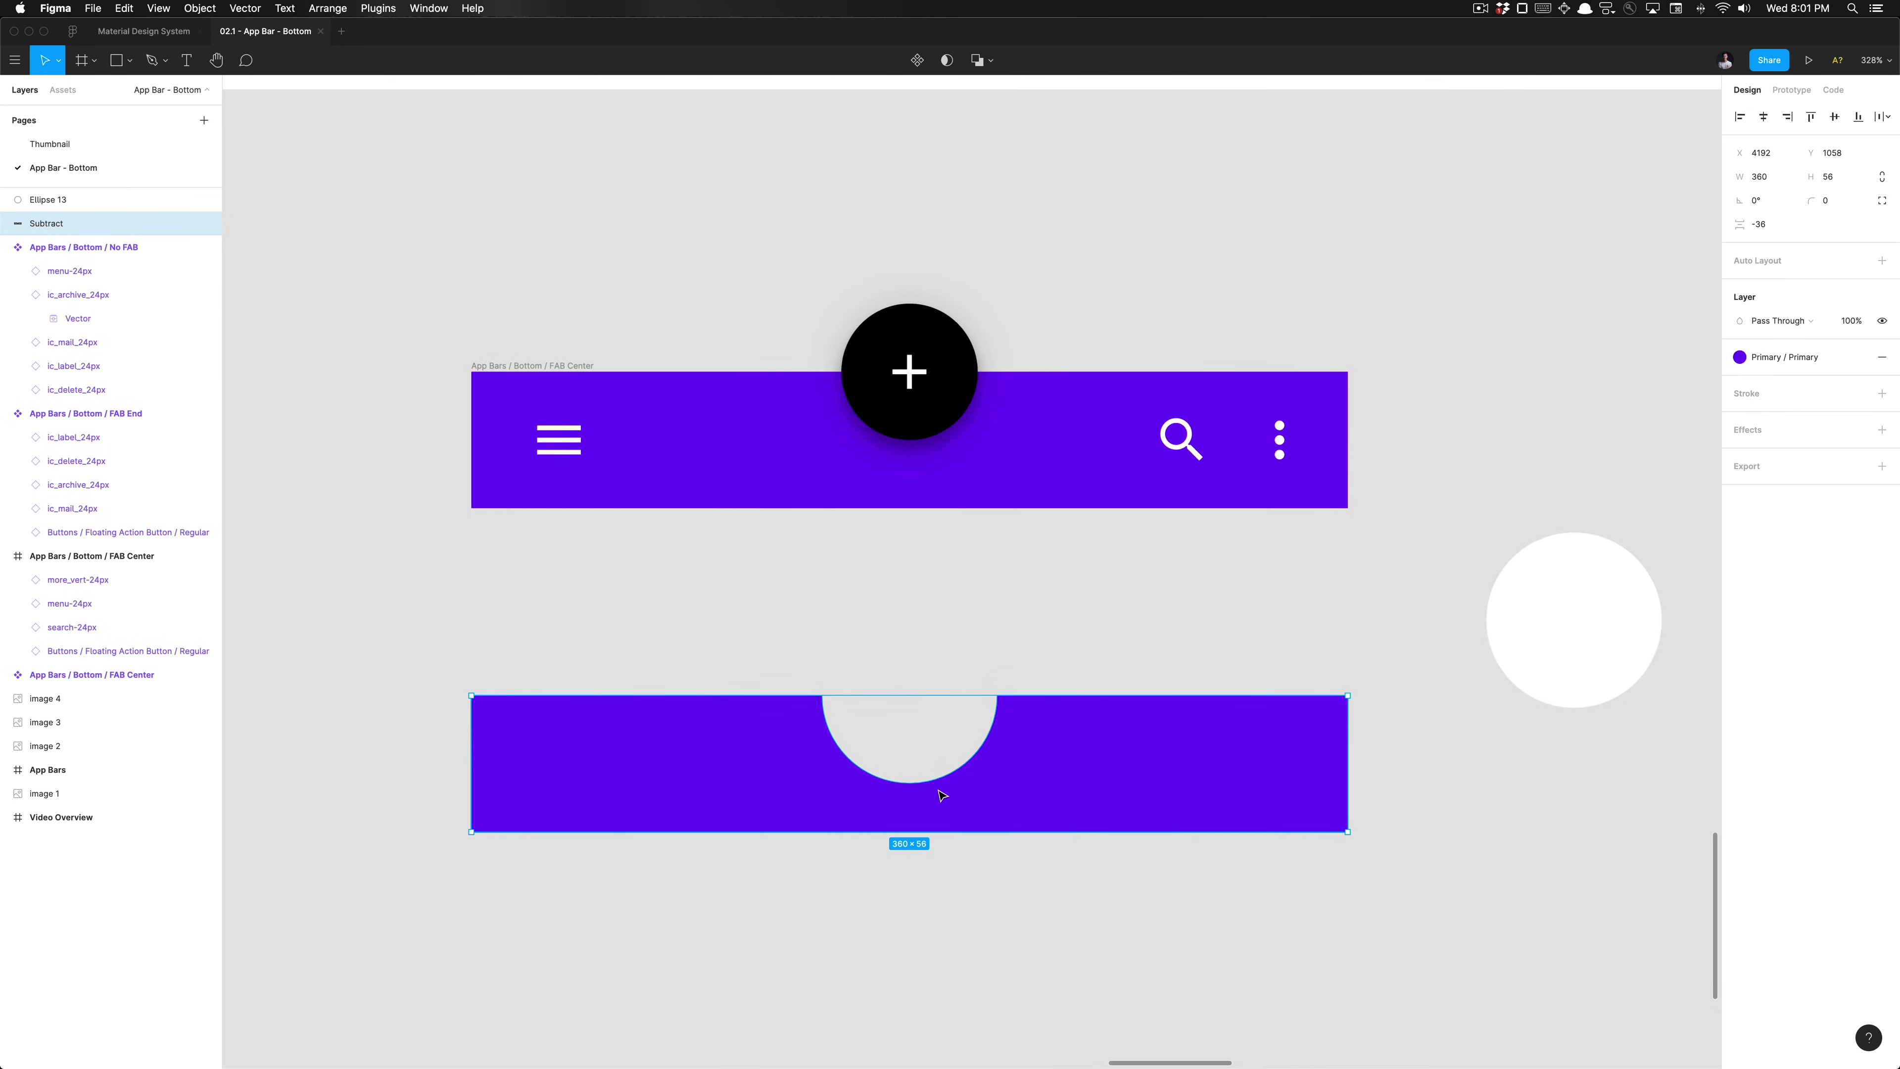
Step: Compare the spare white circle and the notched bar with the cutout in the FAB Center cut reference
scroll(920, 704, "down", 10)
left_click(1063, 820)
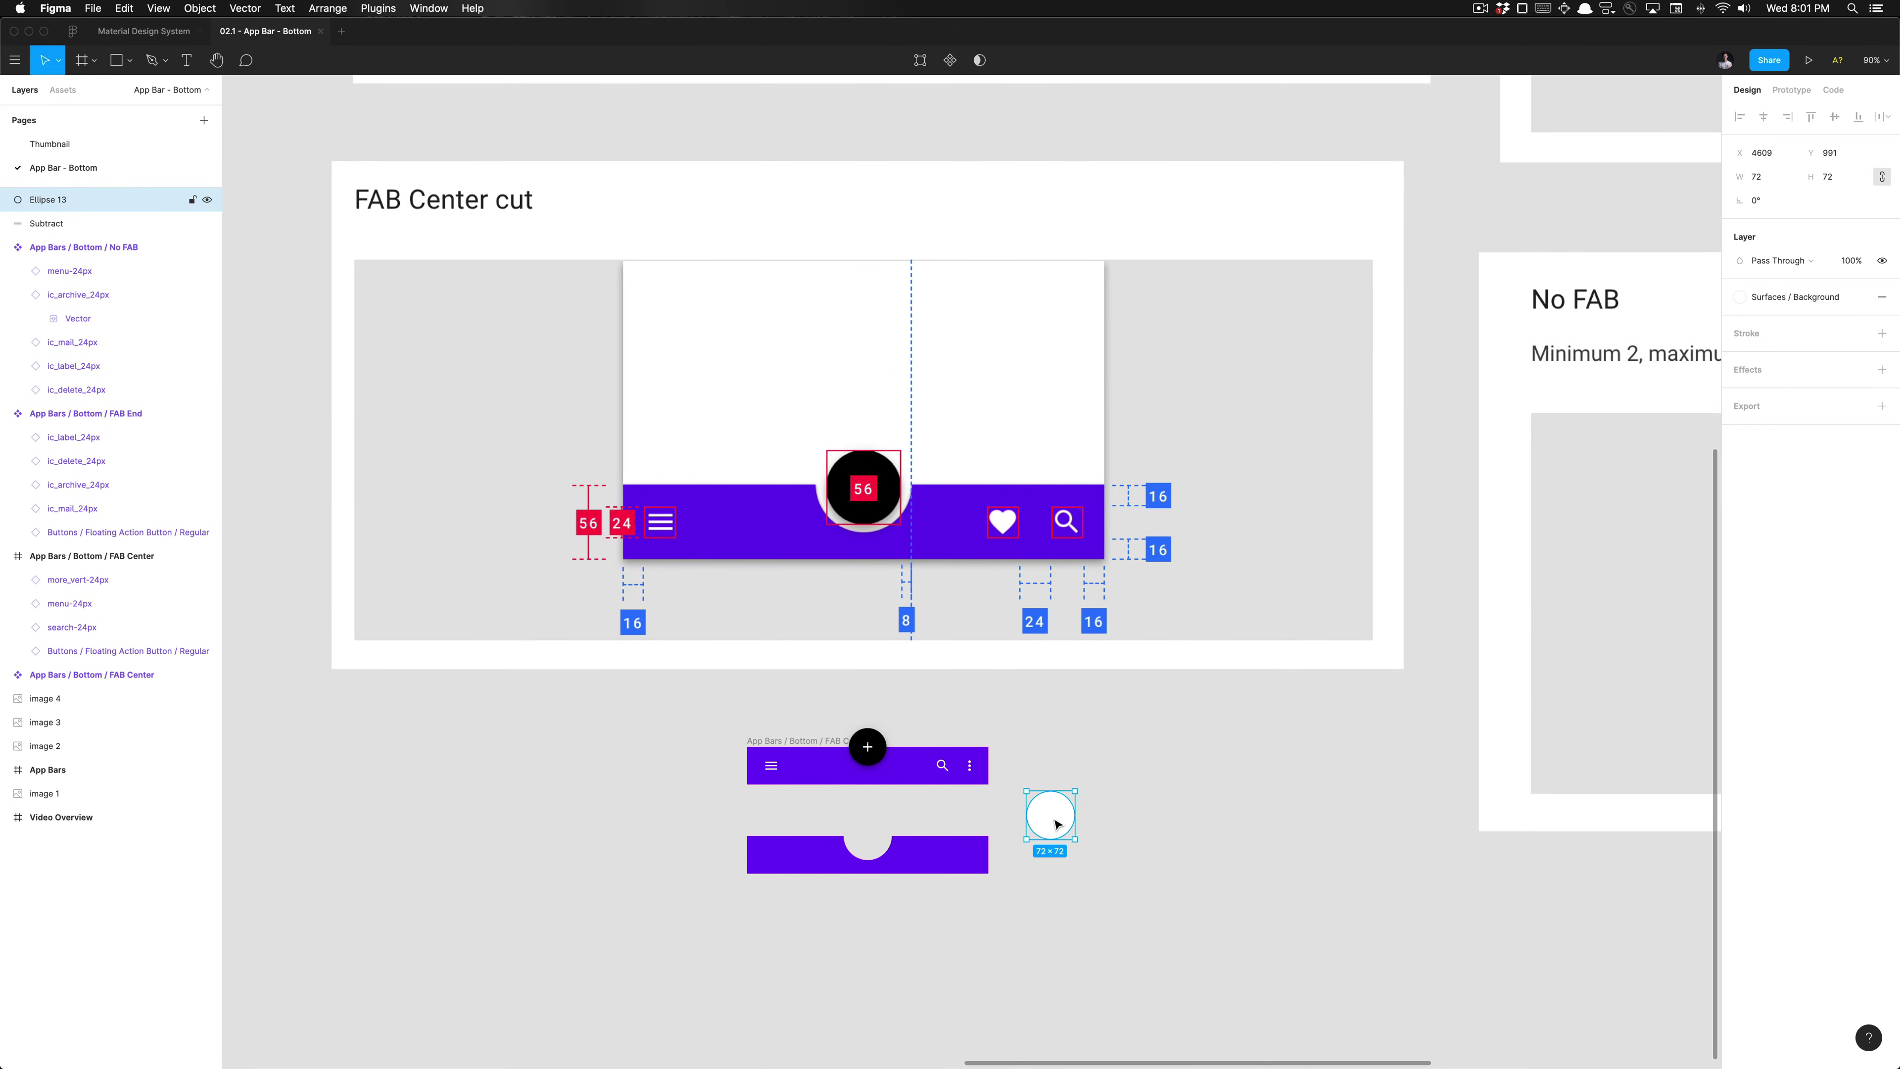
scroll(862, 487, "up", 5)
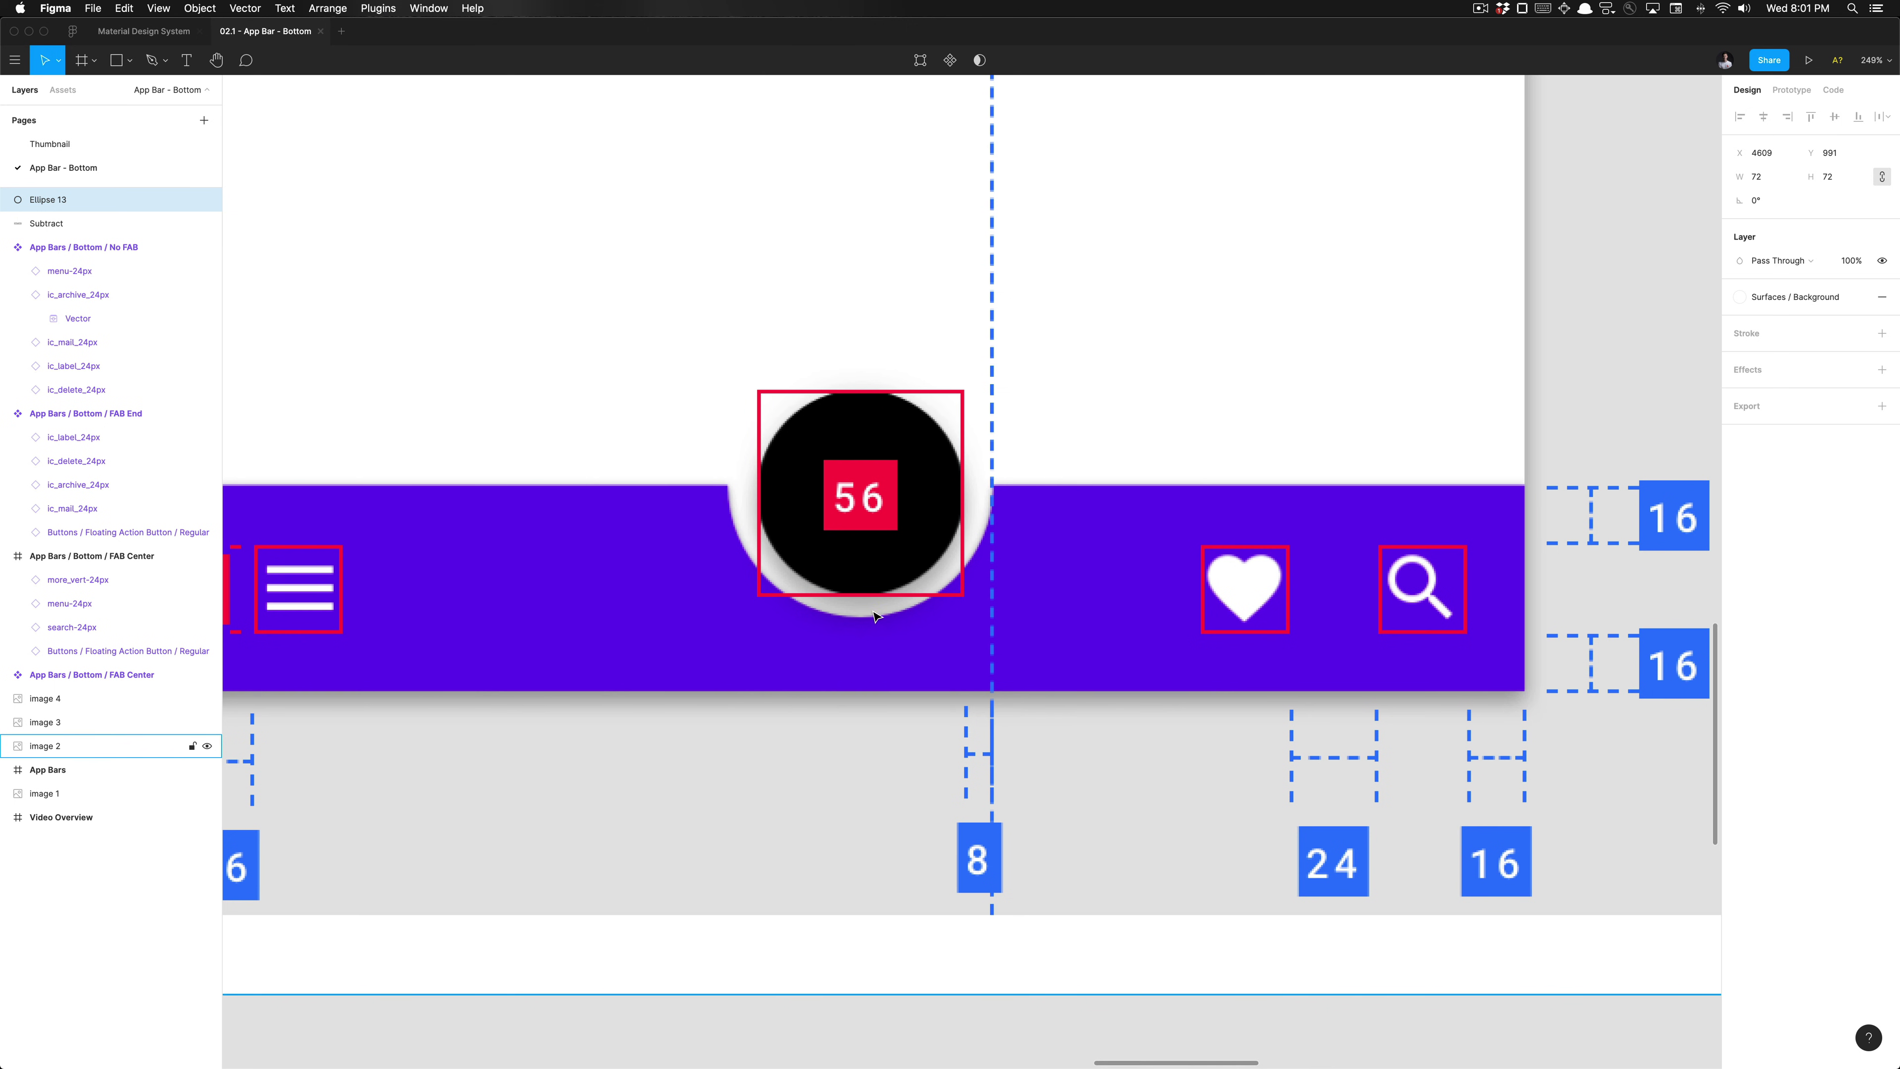
scroll(989, 477, "down", 5)
scroll(876, 852, "right", 1)
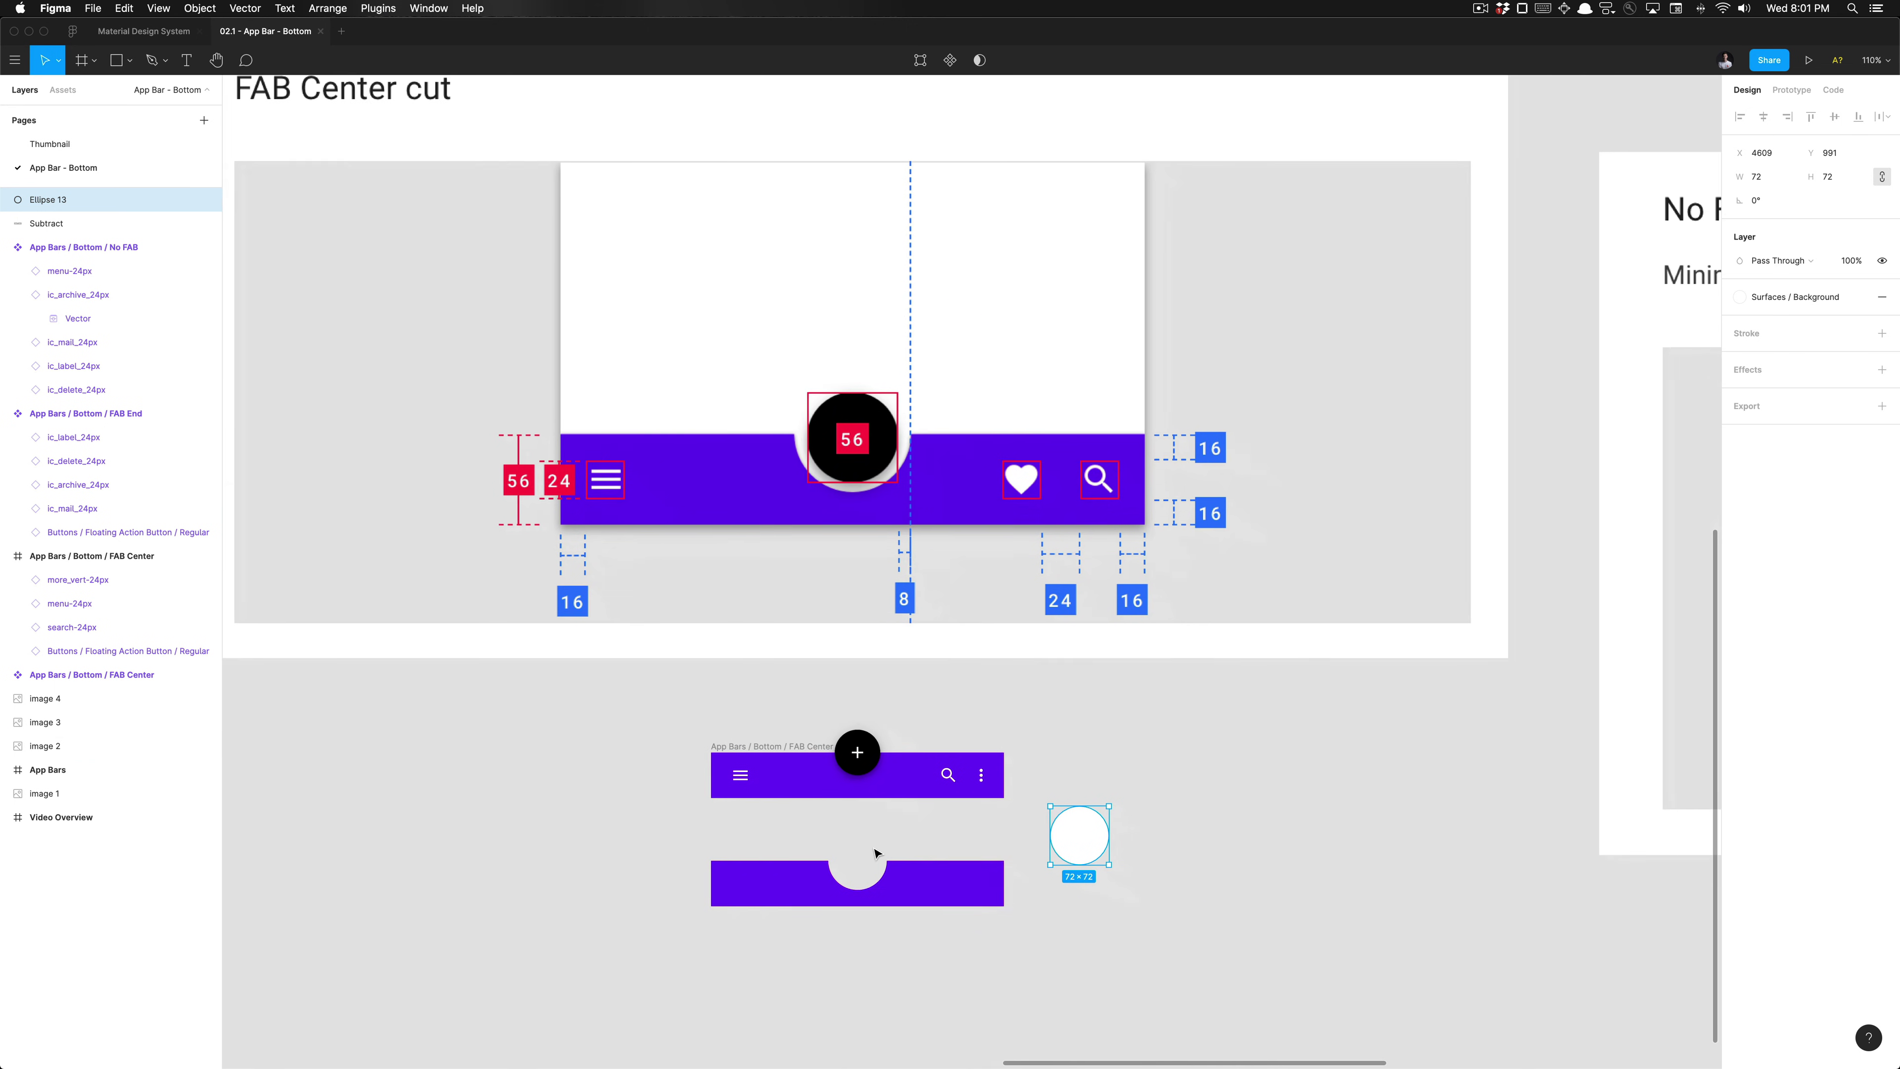
scroll(876, 851, "up", 5)
scroll(876, 851, "down", 2)
Step: Inspect the FAB Center frame, its floating action button and the notched bar that belongs with them
left_click(883, 523)
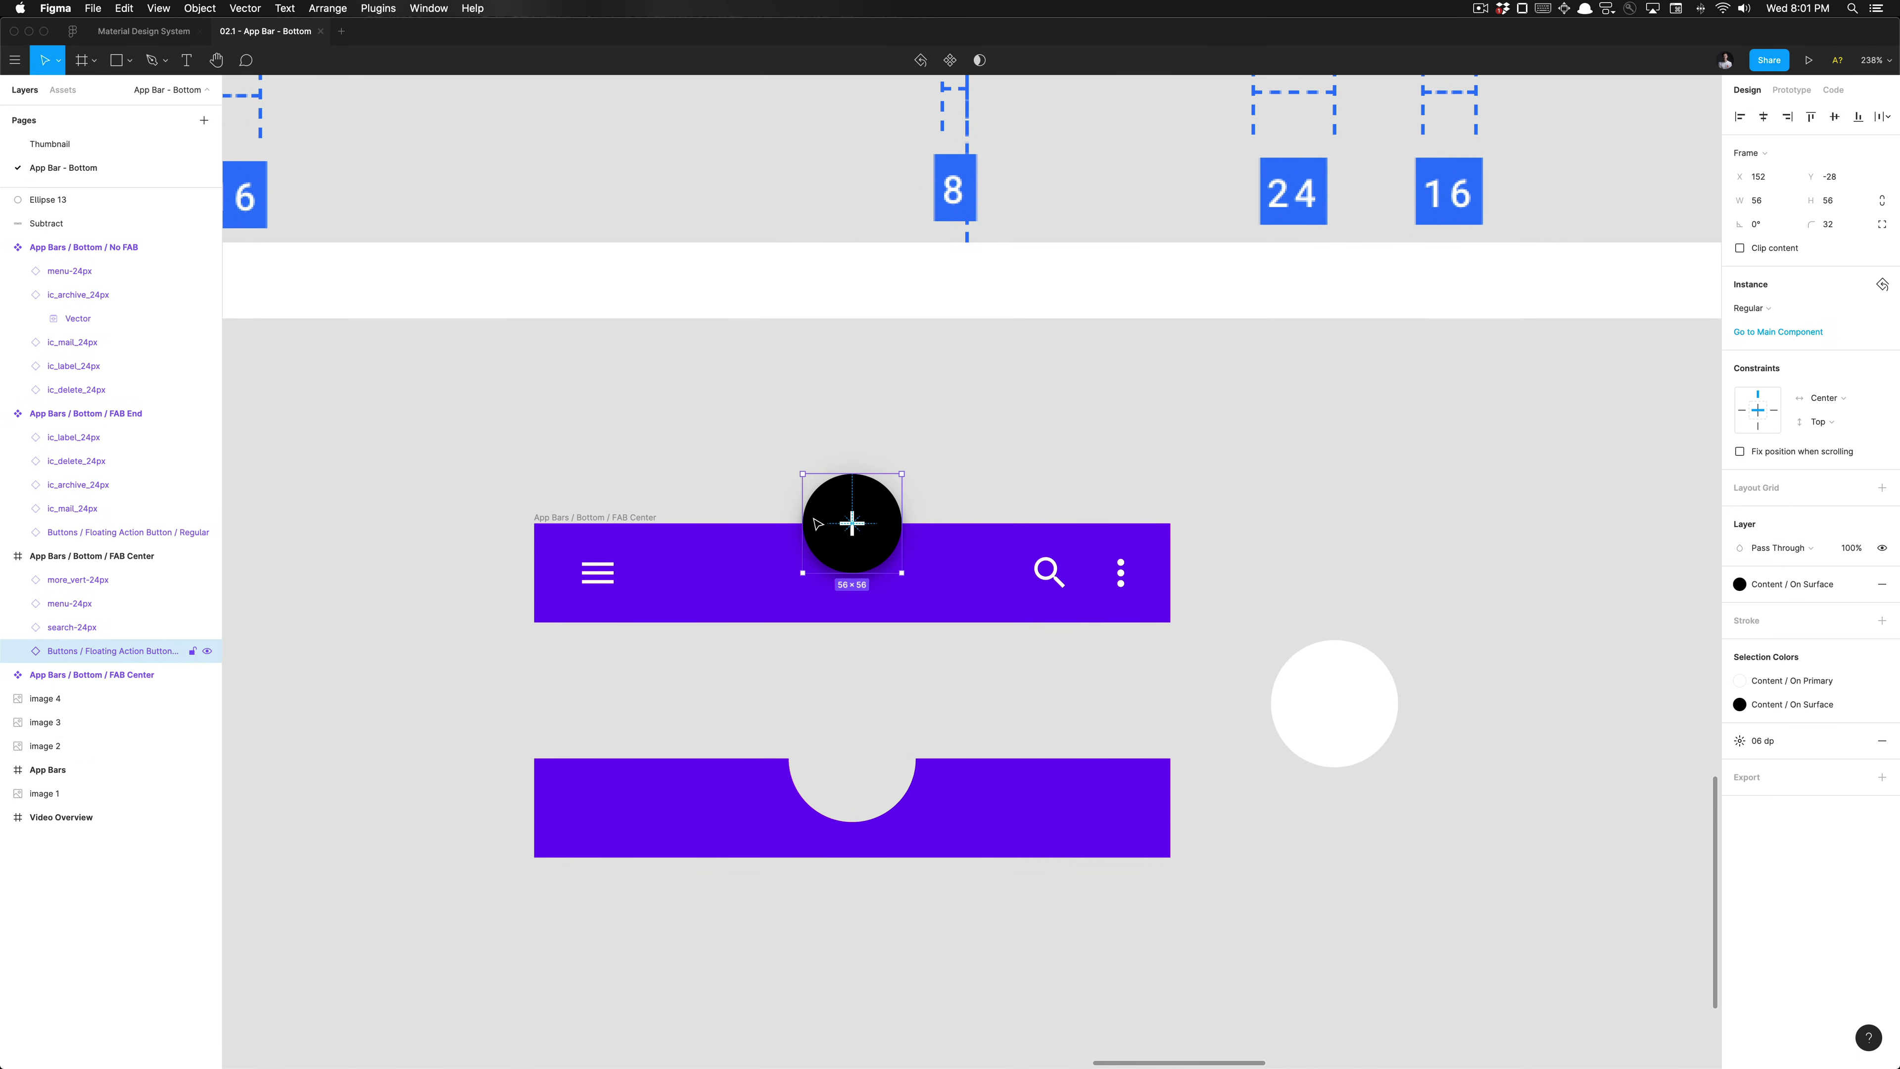
left_click(632, 524)
scroll(634, 499, "down", 4)
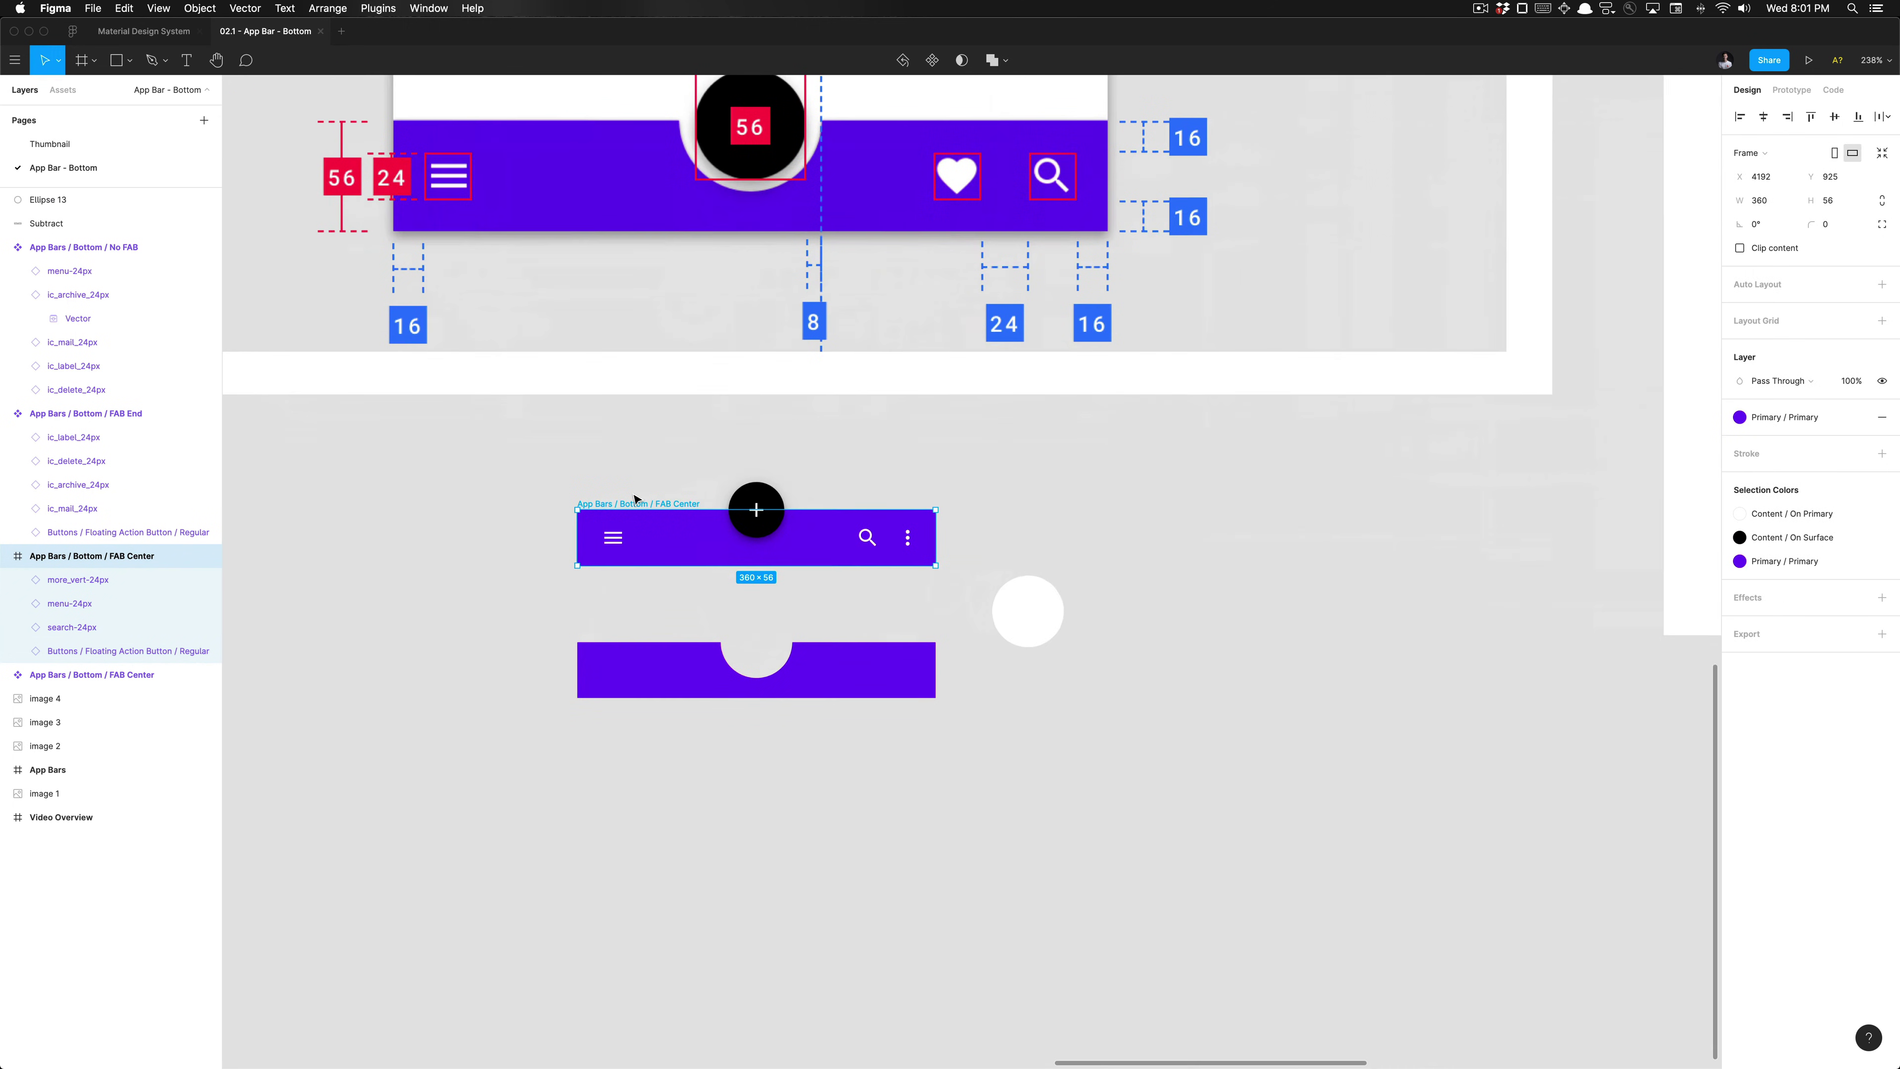
scroll(636, 501, "up", 3)
left_click(647, 745)
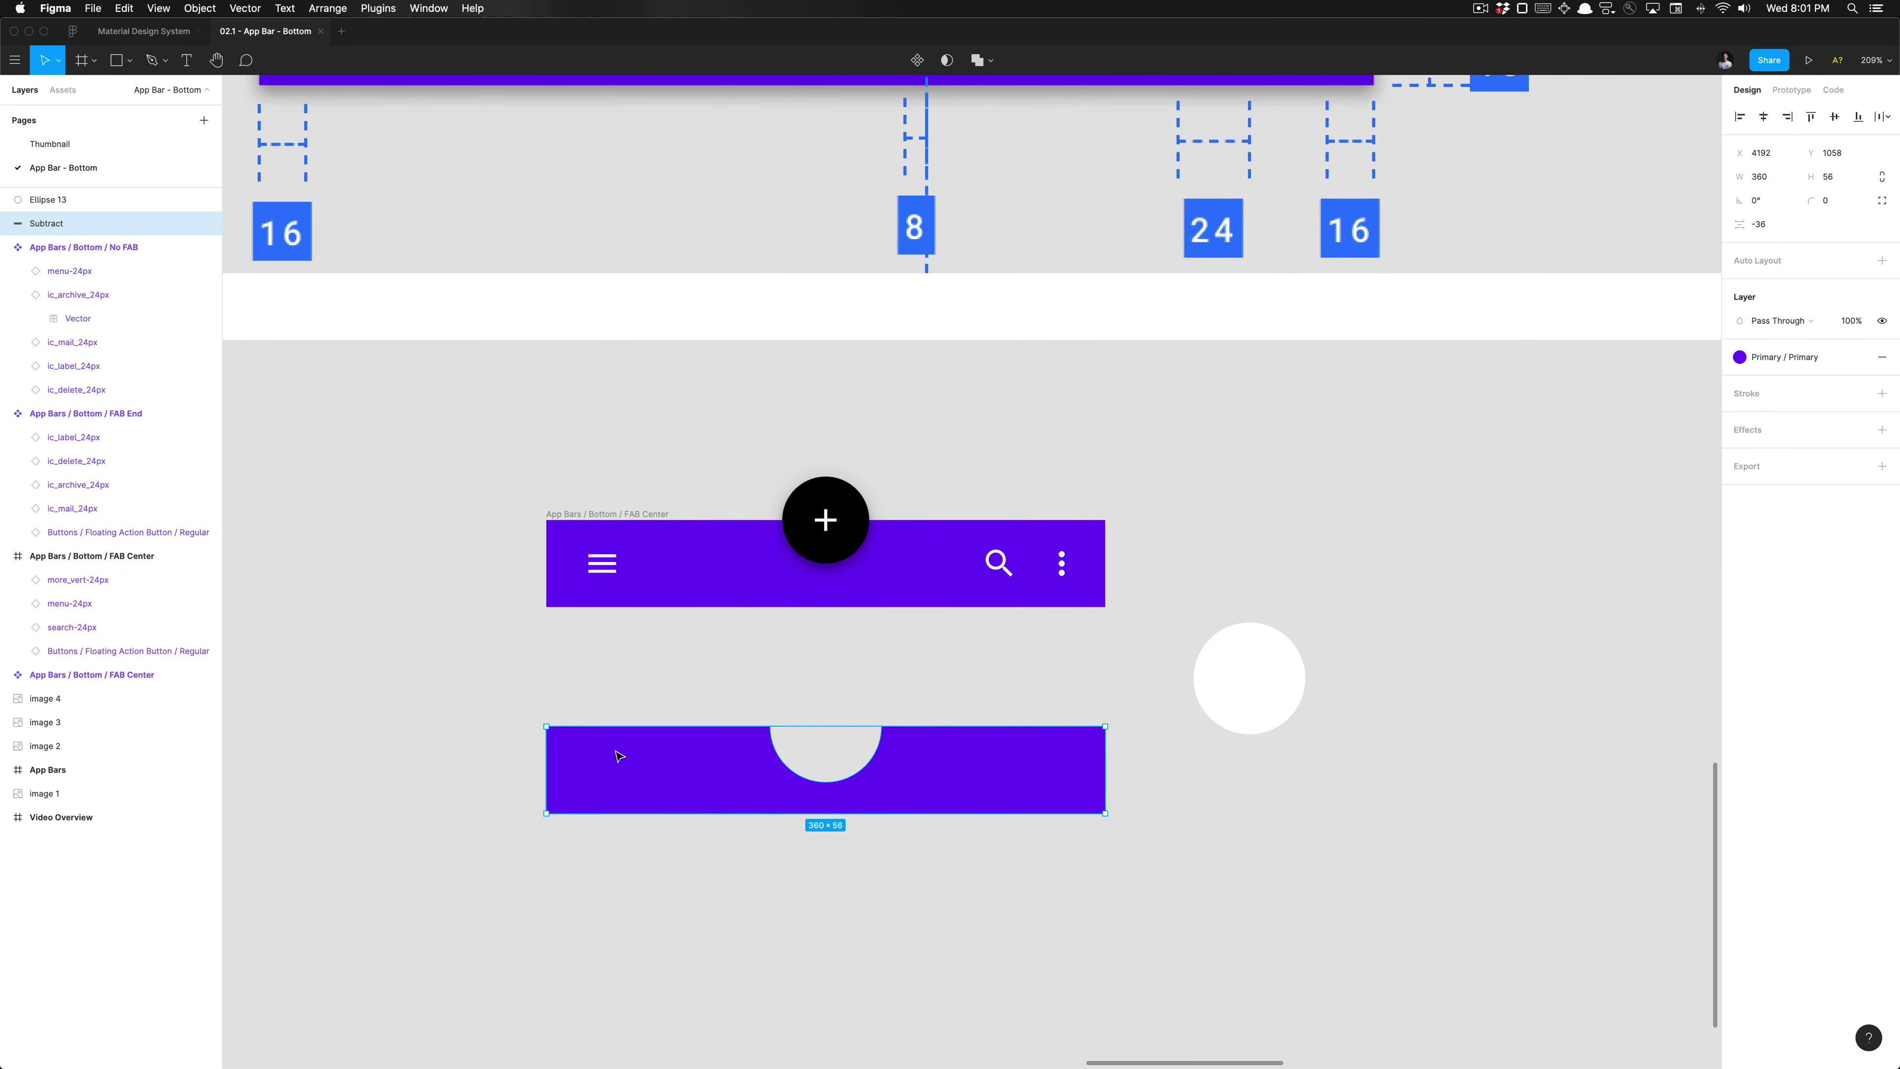
scroll(665, 561, "down", 5)
left_click(665, 544)
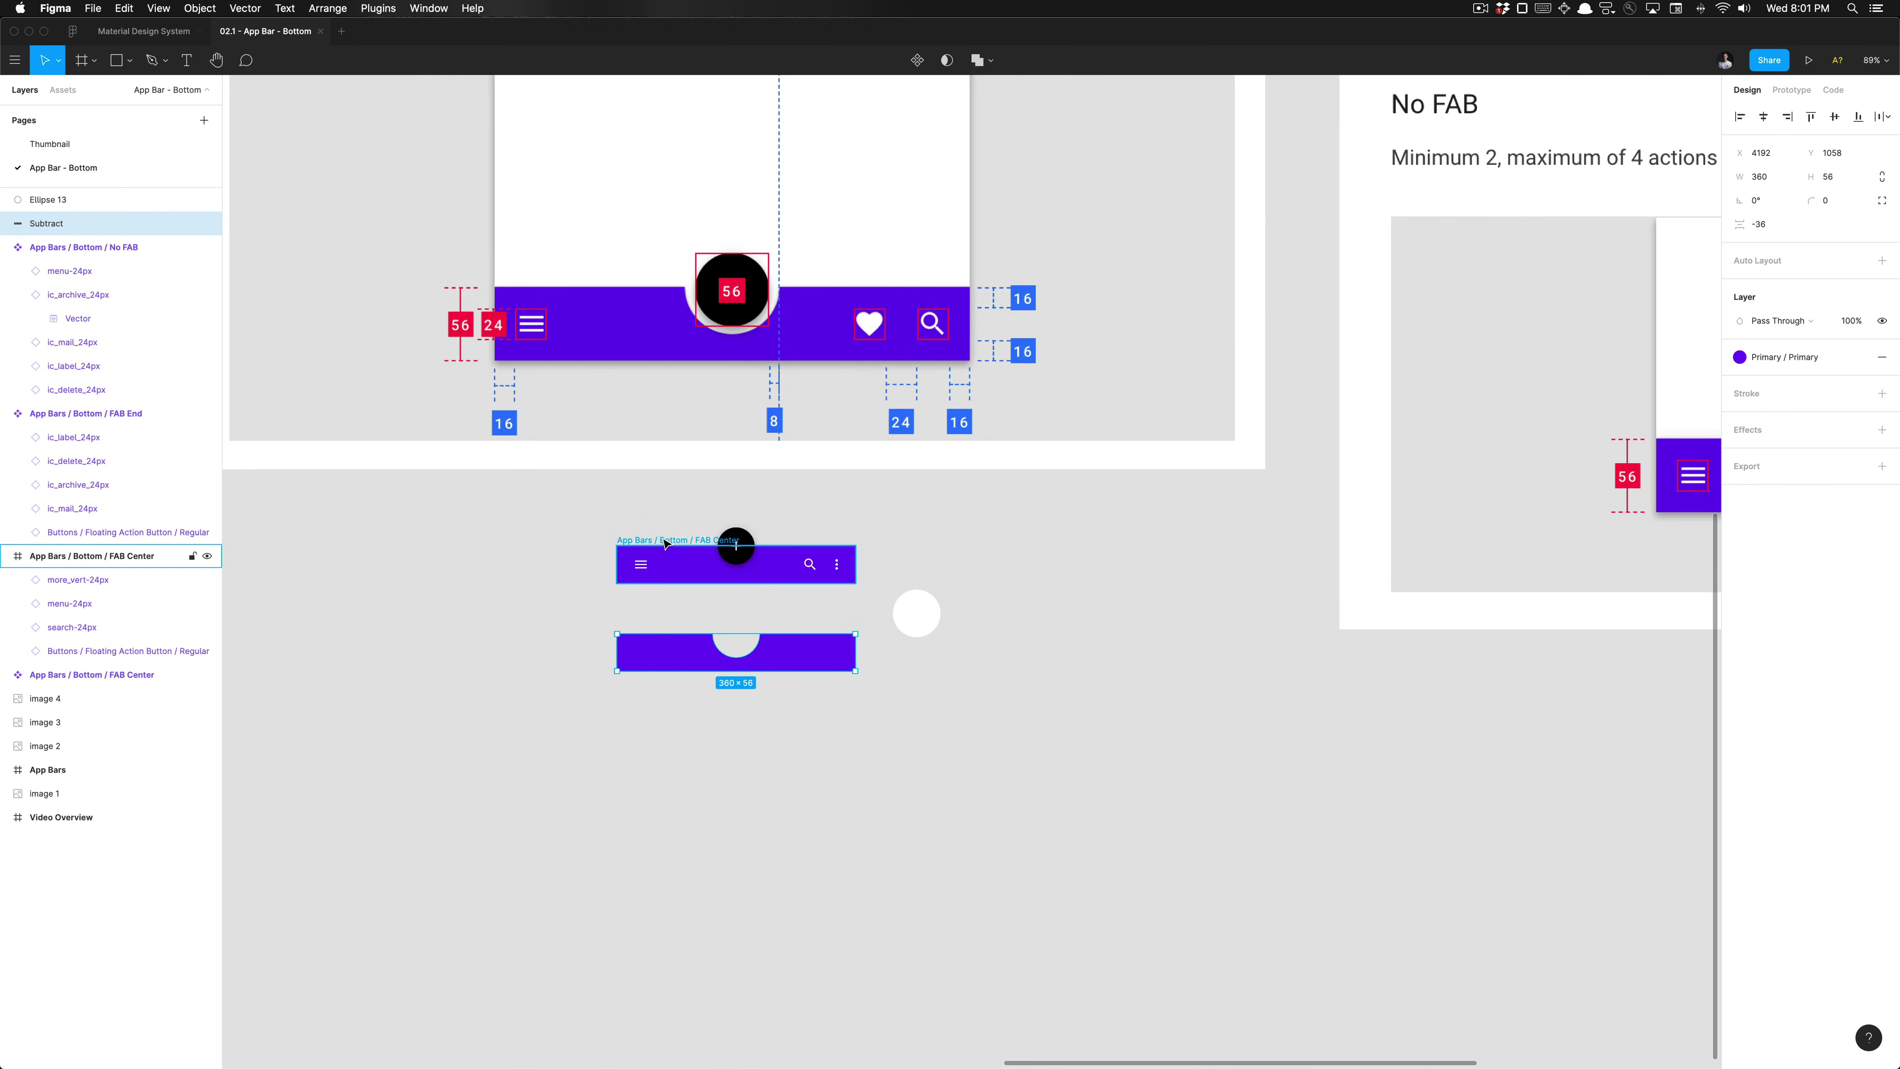
scroll(665, 545, "up", 4)
scroll(665, 545, "down", 5)
scroll(636, 374, "up", 4)
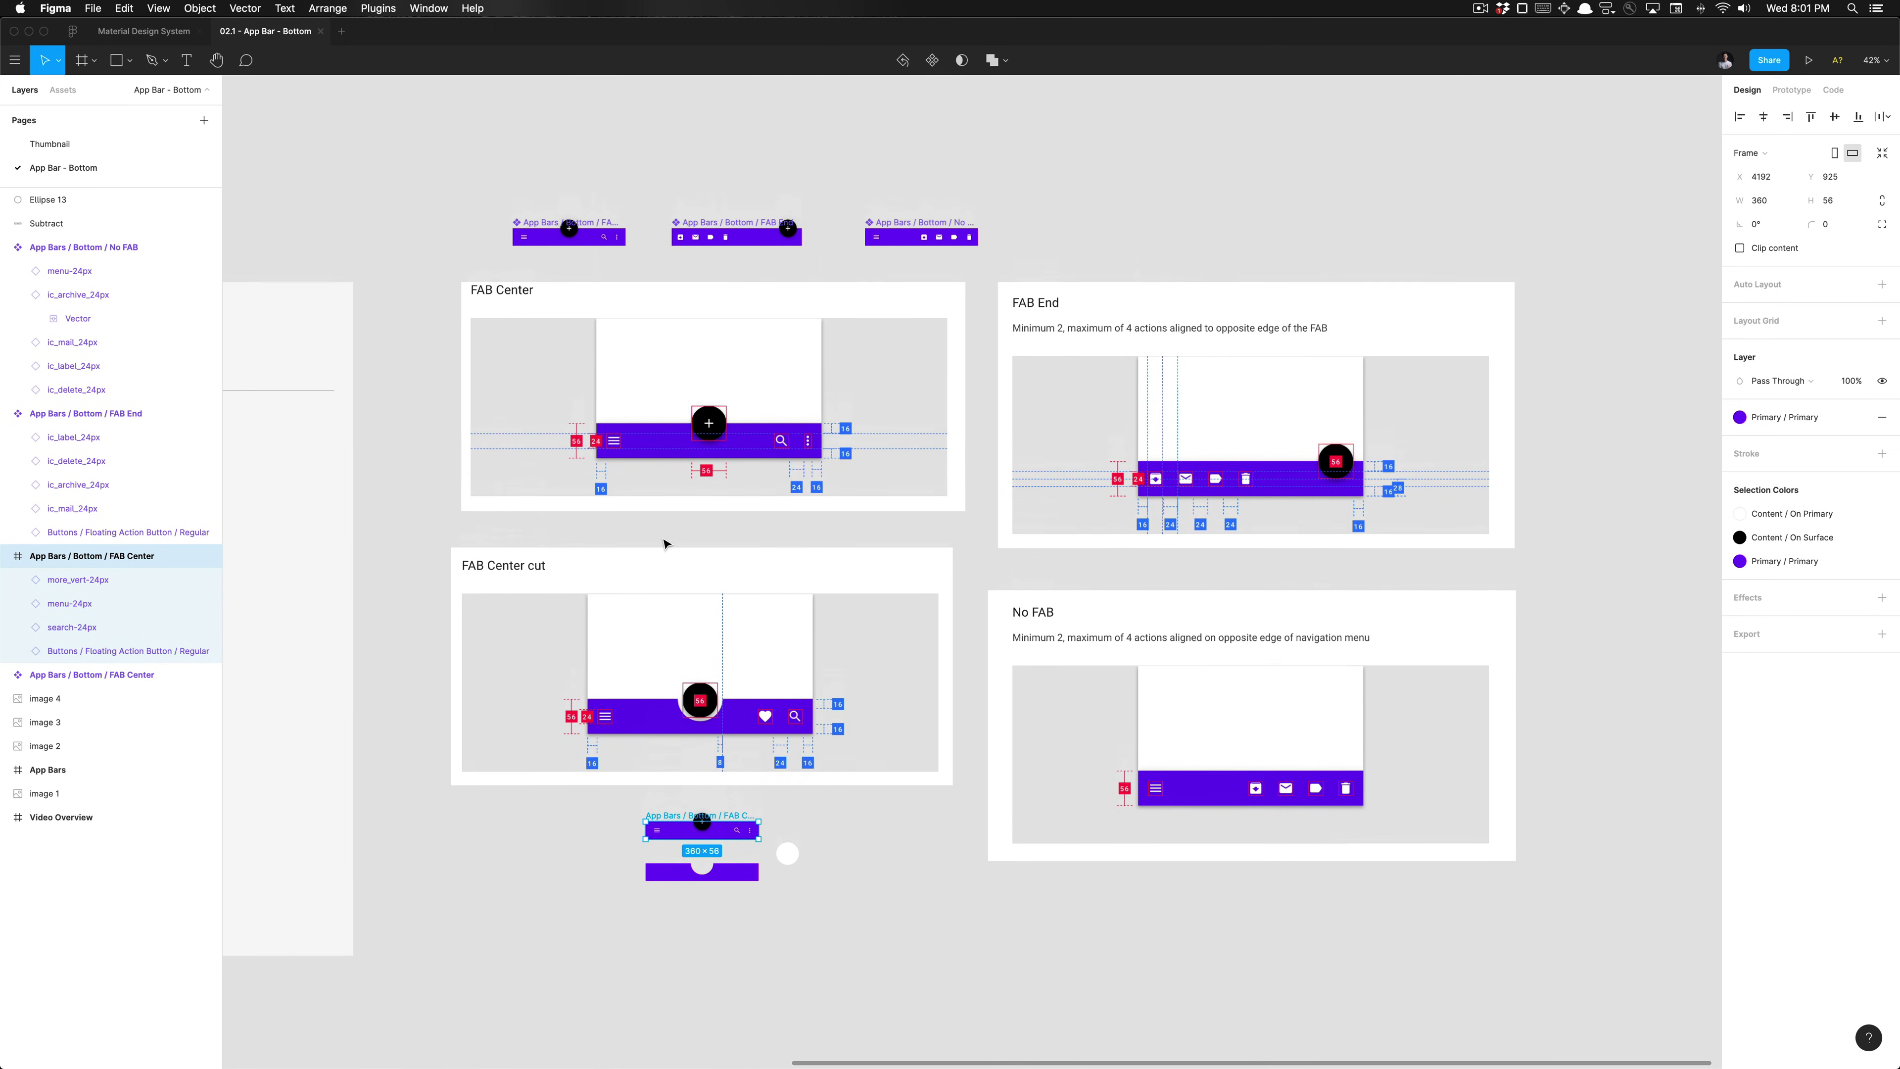
left_click(598, 236)
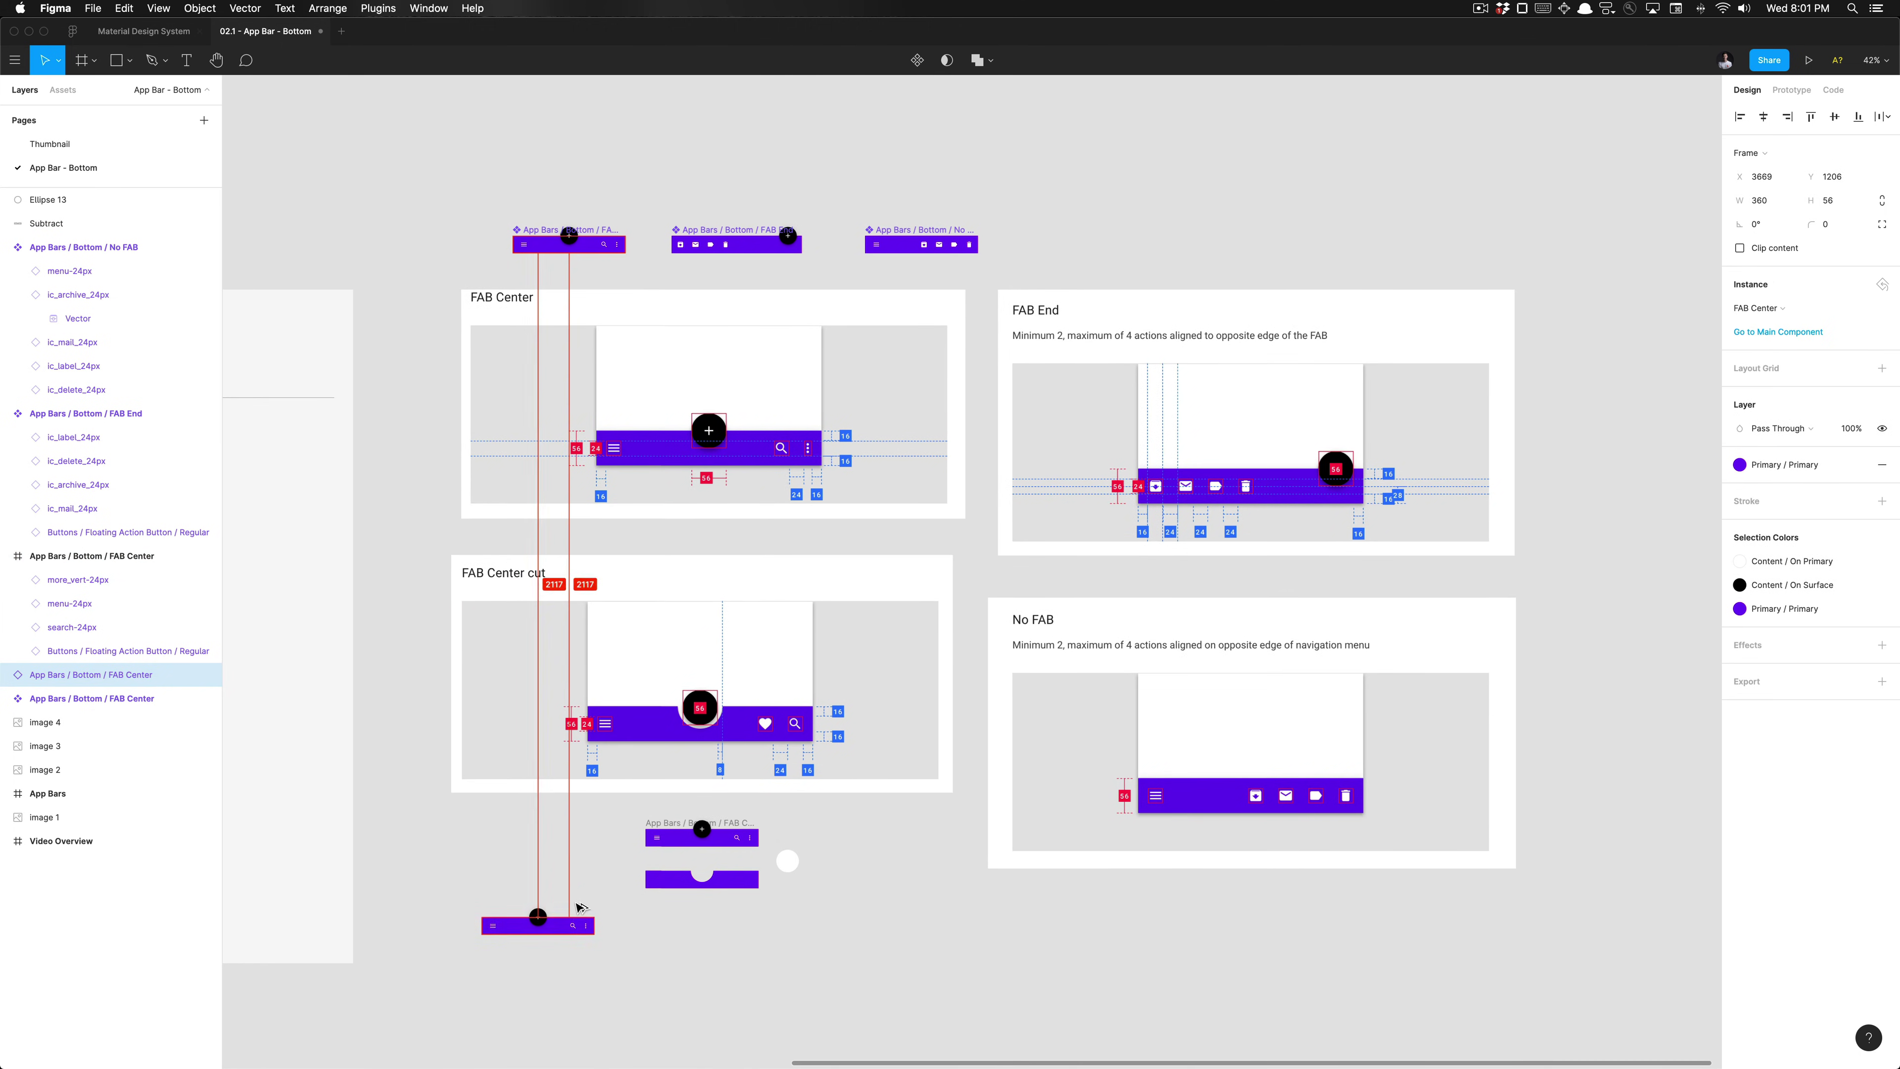
scroll(585, 829, "up", 5)
scroll(585, 828, "up", 5)
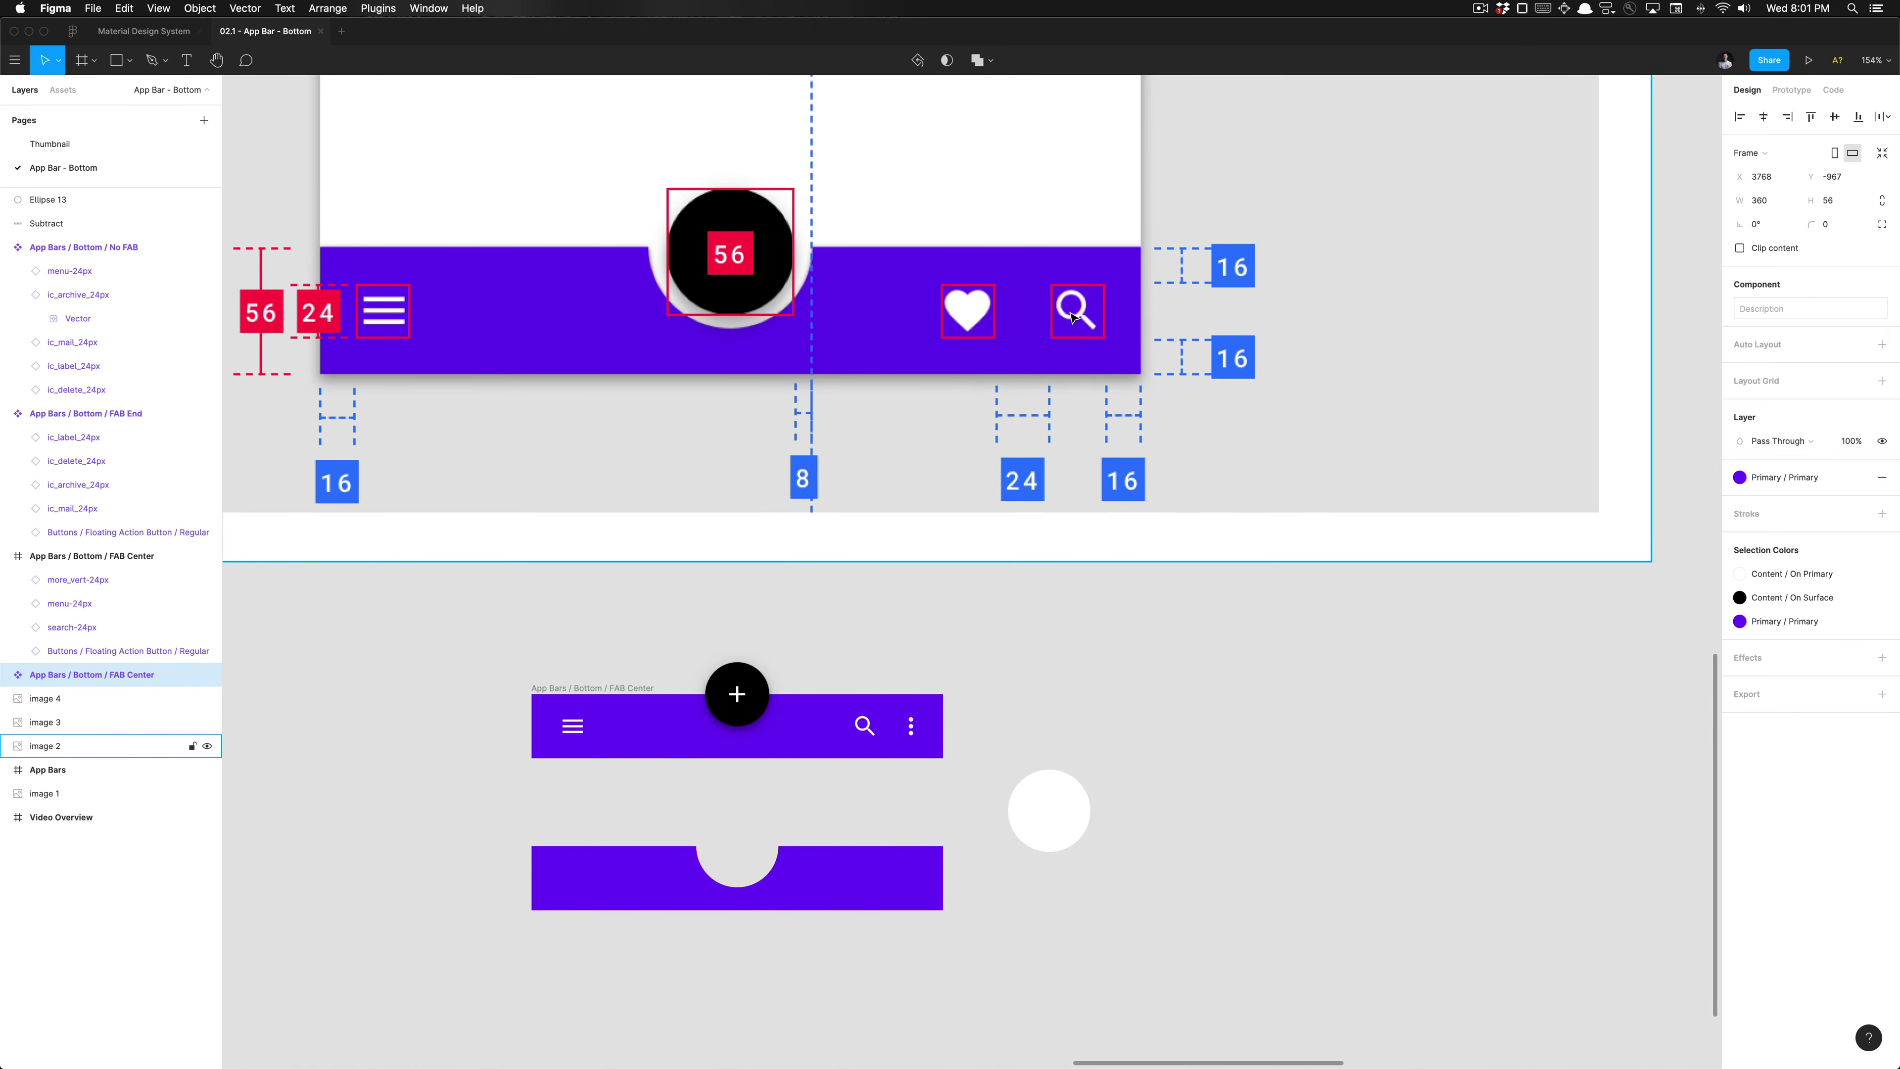
Step: Swap the search and more icons in the FAB Center frame so search sits at the far end
left_click(911, 725)
left_click(866, 728, "shift")
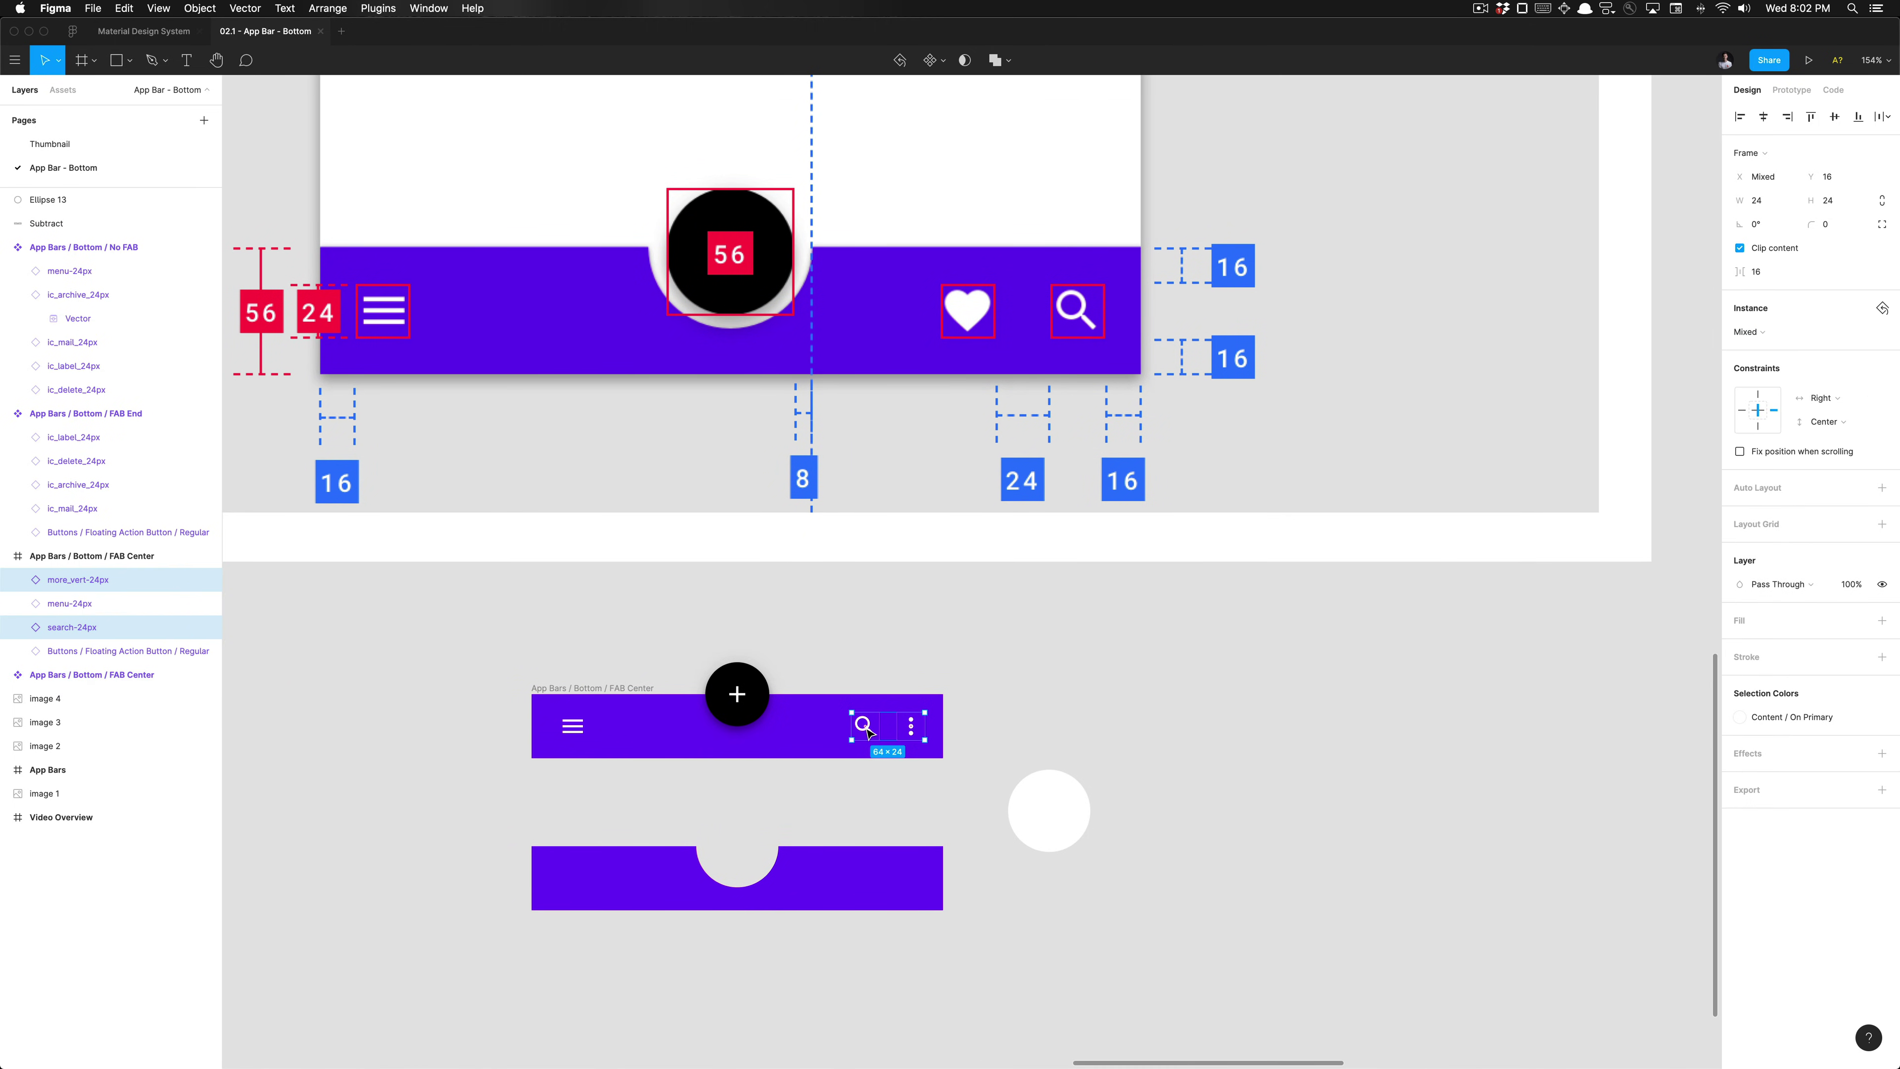
scroll(866, 728, "up", 5)
left_click_drag(864, 726, 975, 725)
scroll(972, 727, "down", 6)
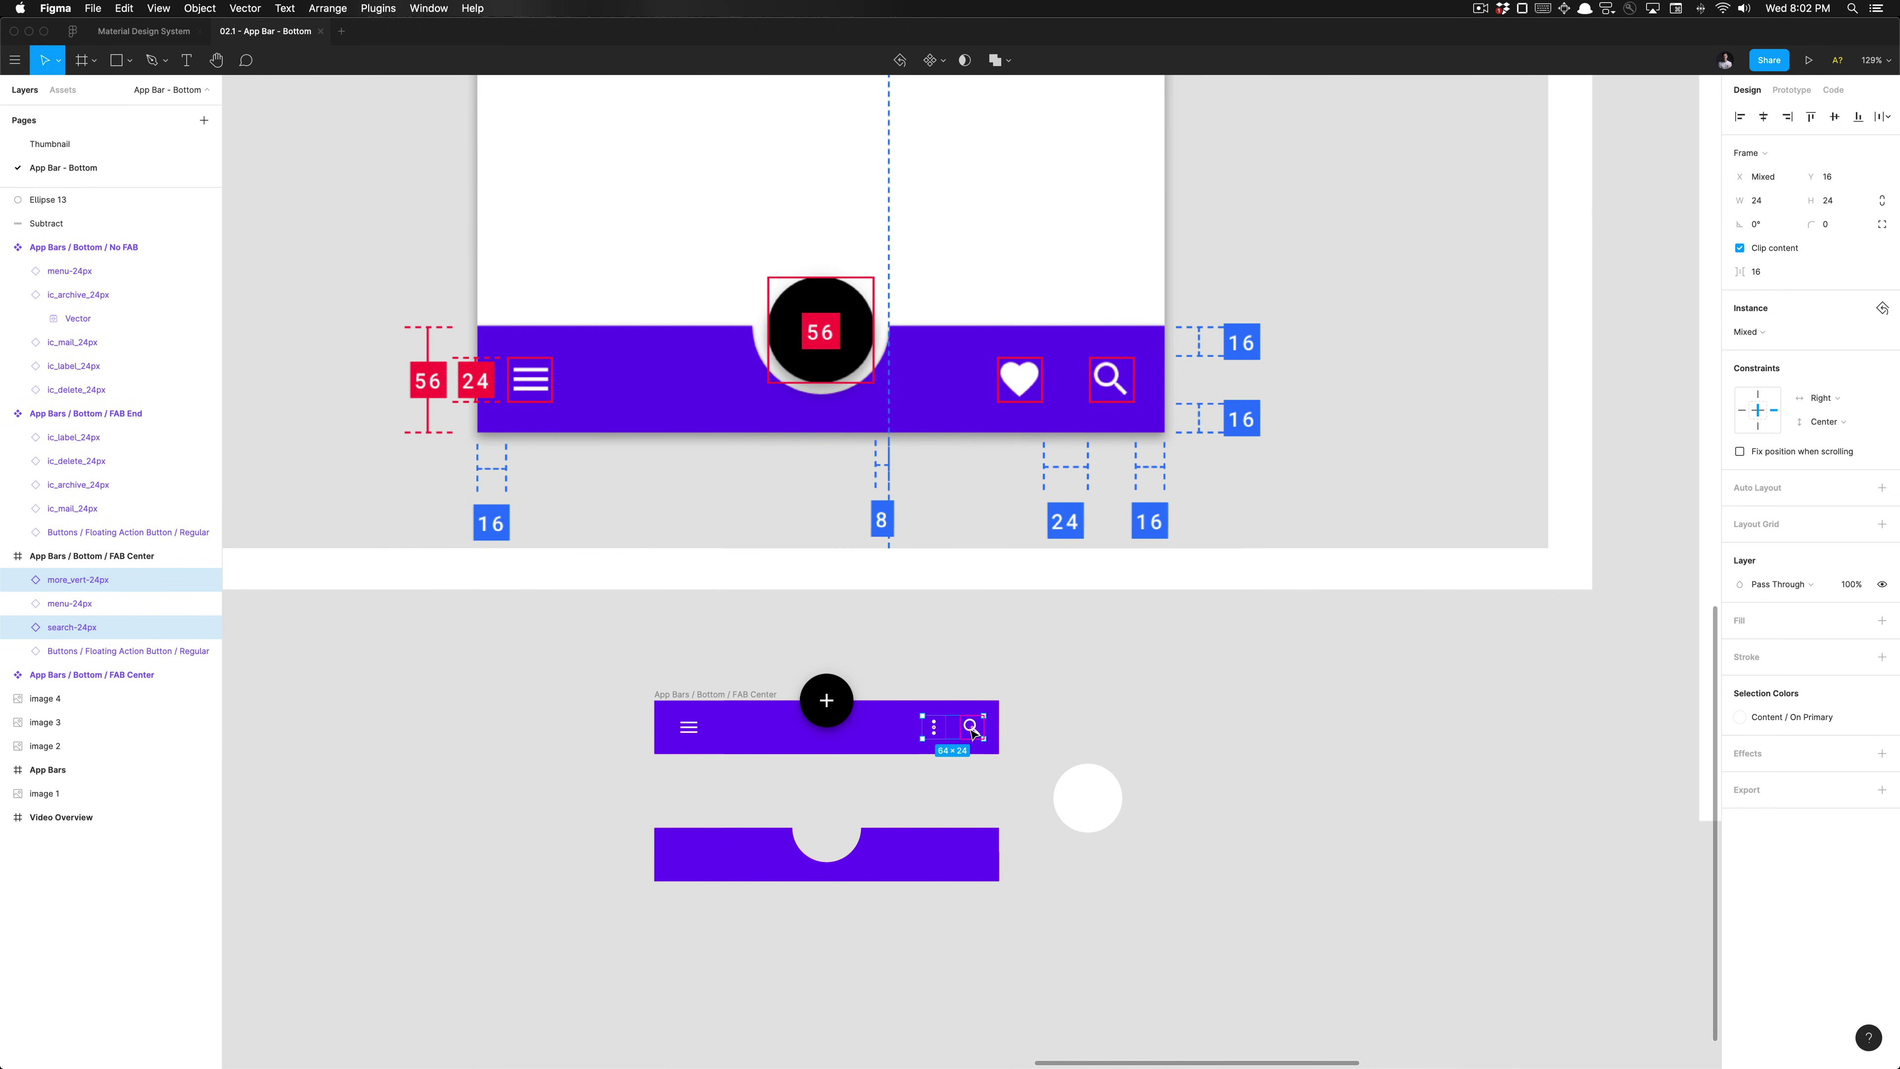
Step: Remove the Primary / Primary fill from the FAB Center frame above the notched bar
scroll(897, 748, "down", 1)
scroll(897, 749, "left", 1)
left_click(865, 727)
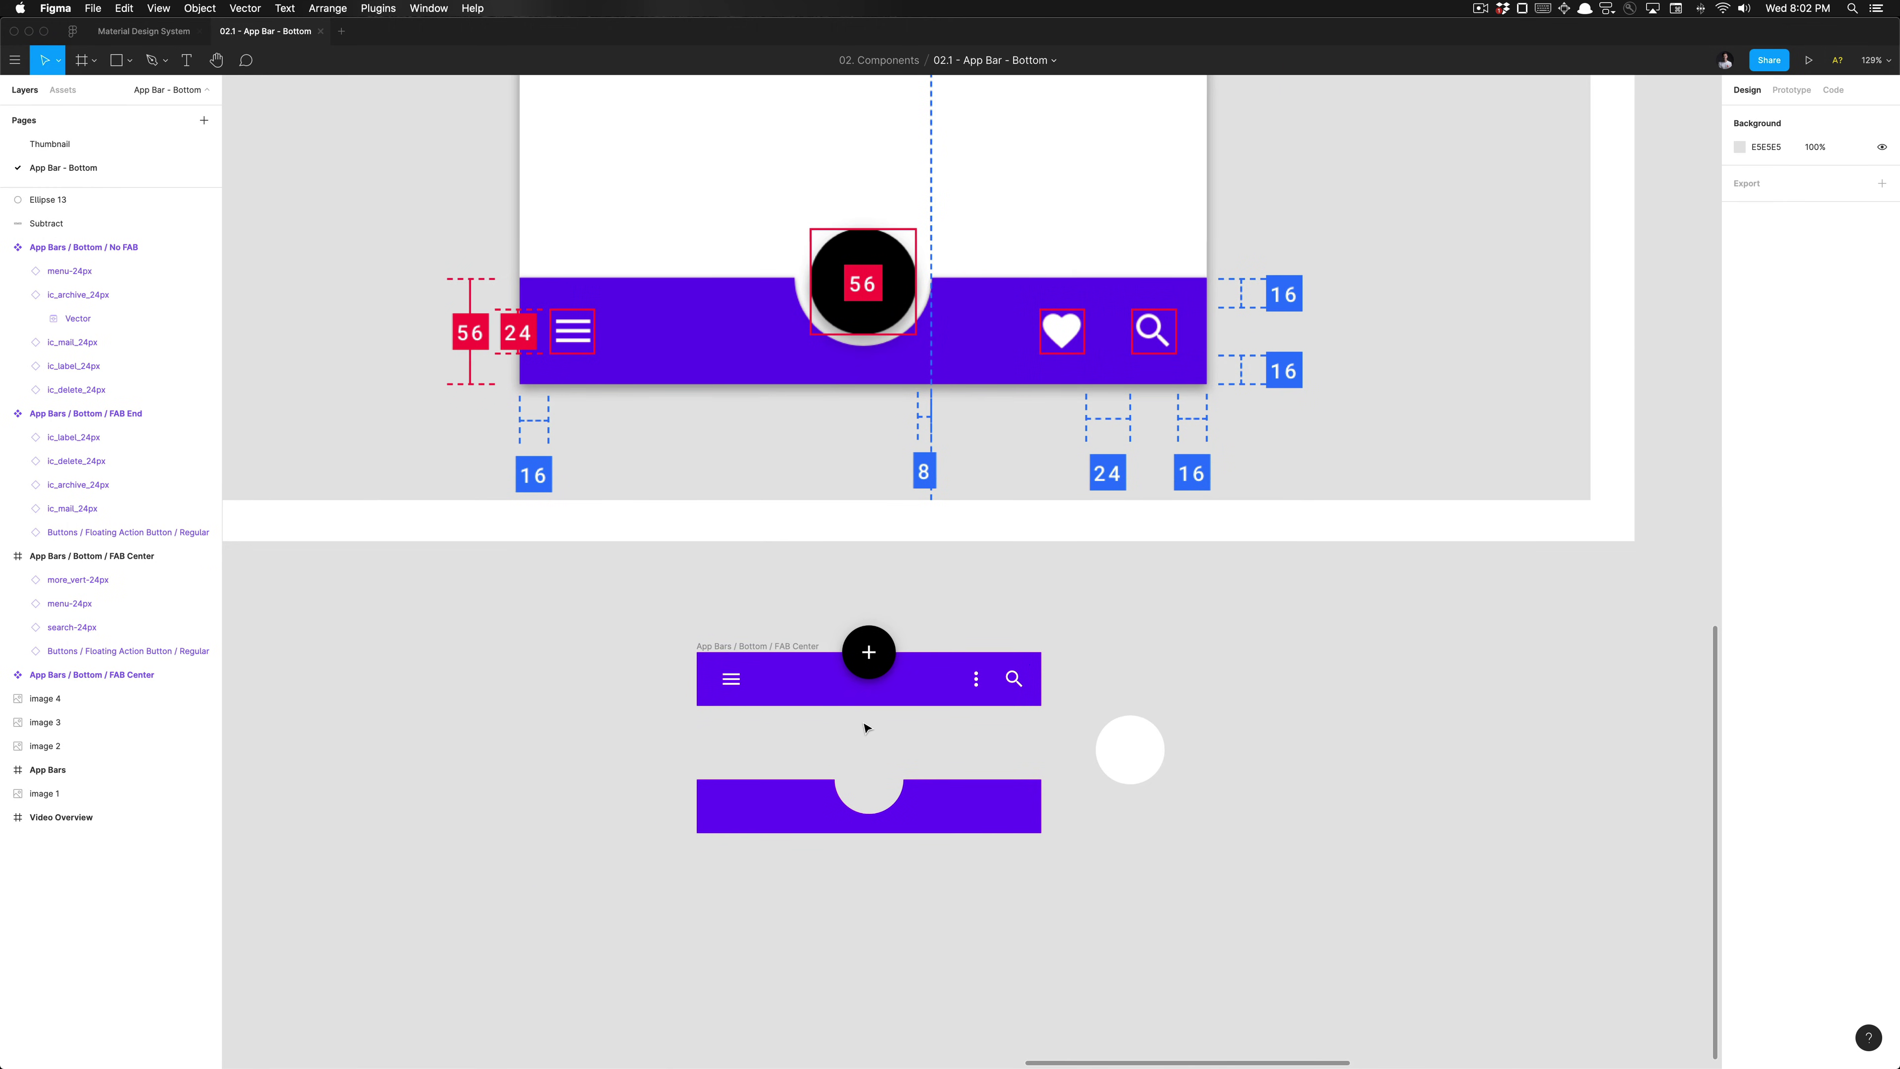
left_click(760, 648)
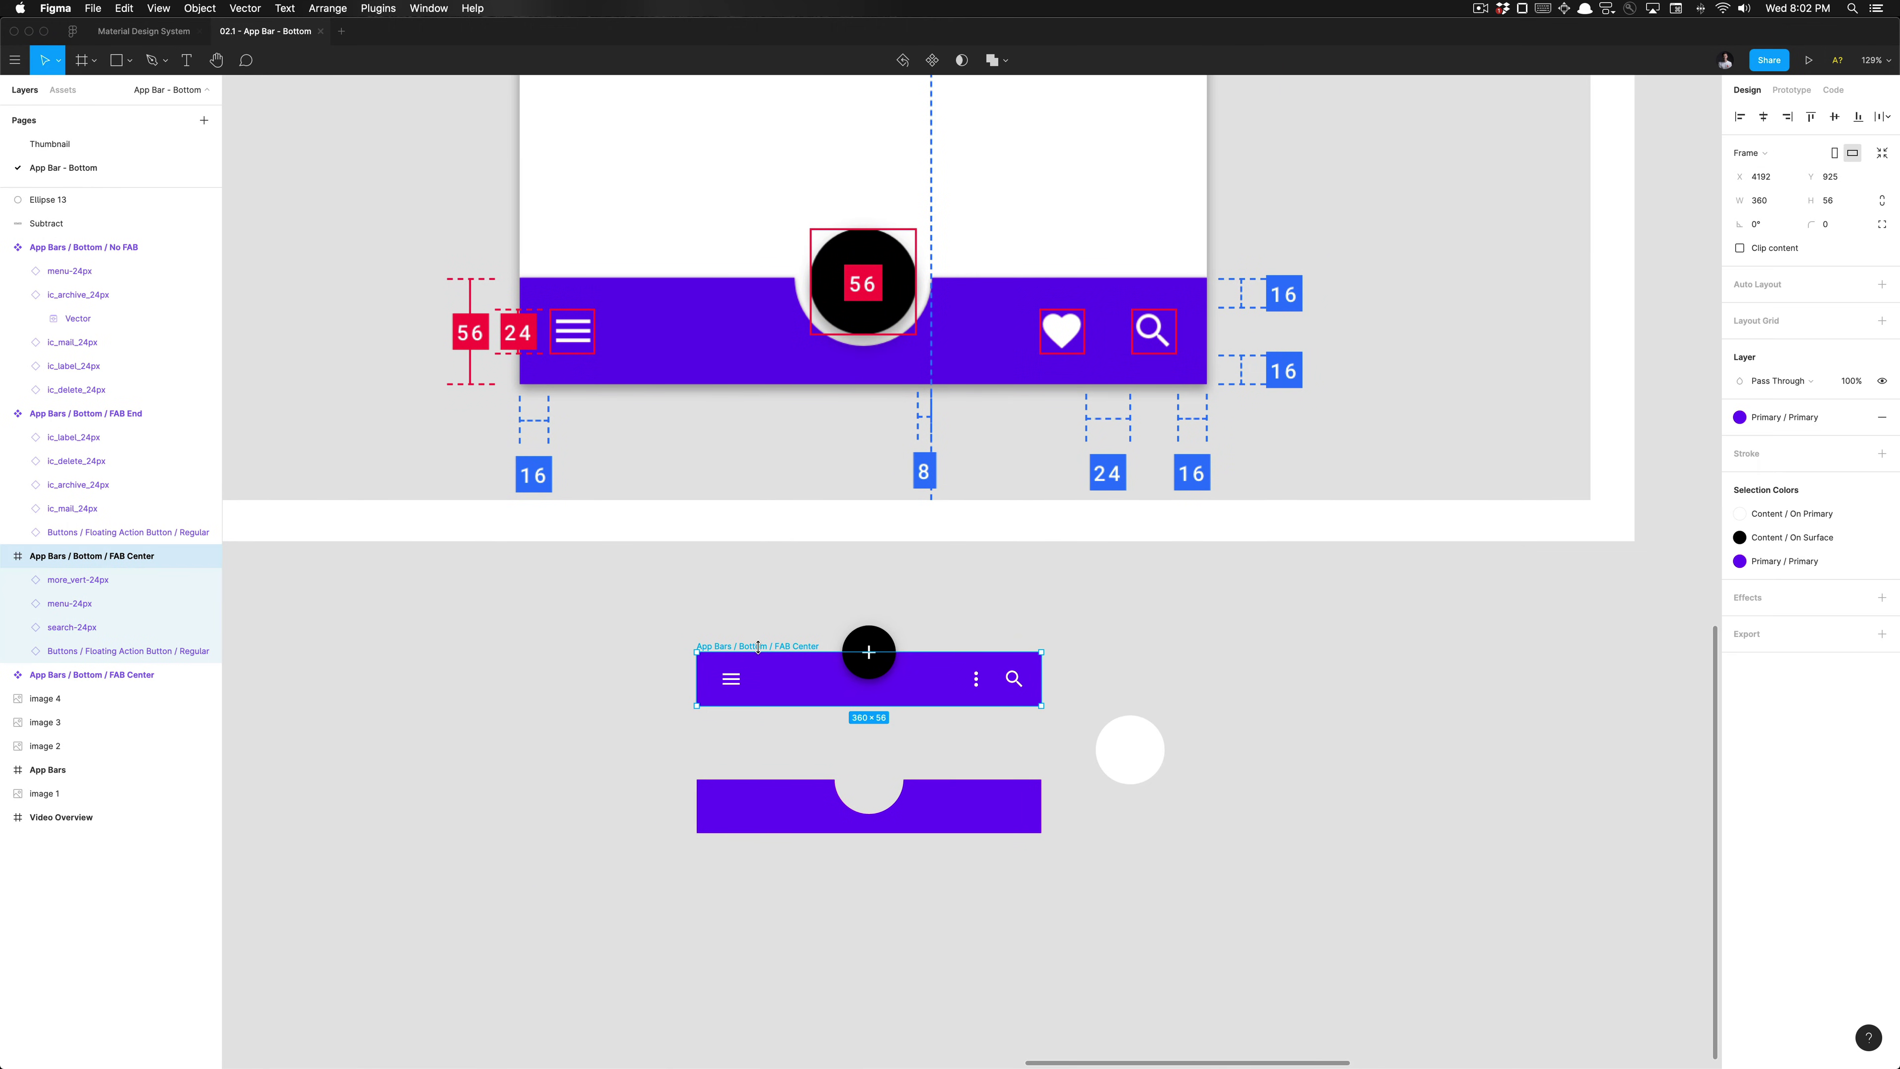
left_click(1883, 418)
Step: Move the notched Subtract bar up into the FAB Center frame, around the floating action button
left_click(813, 823)
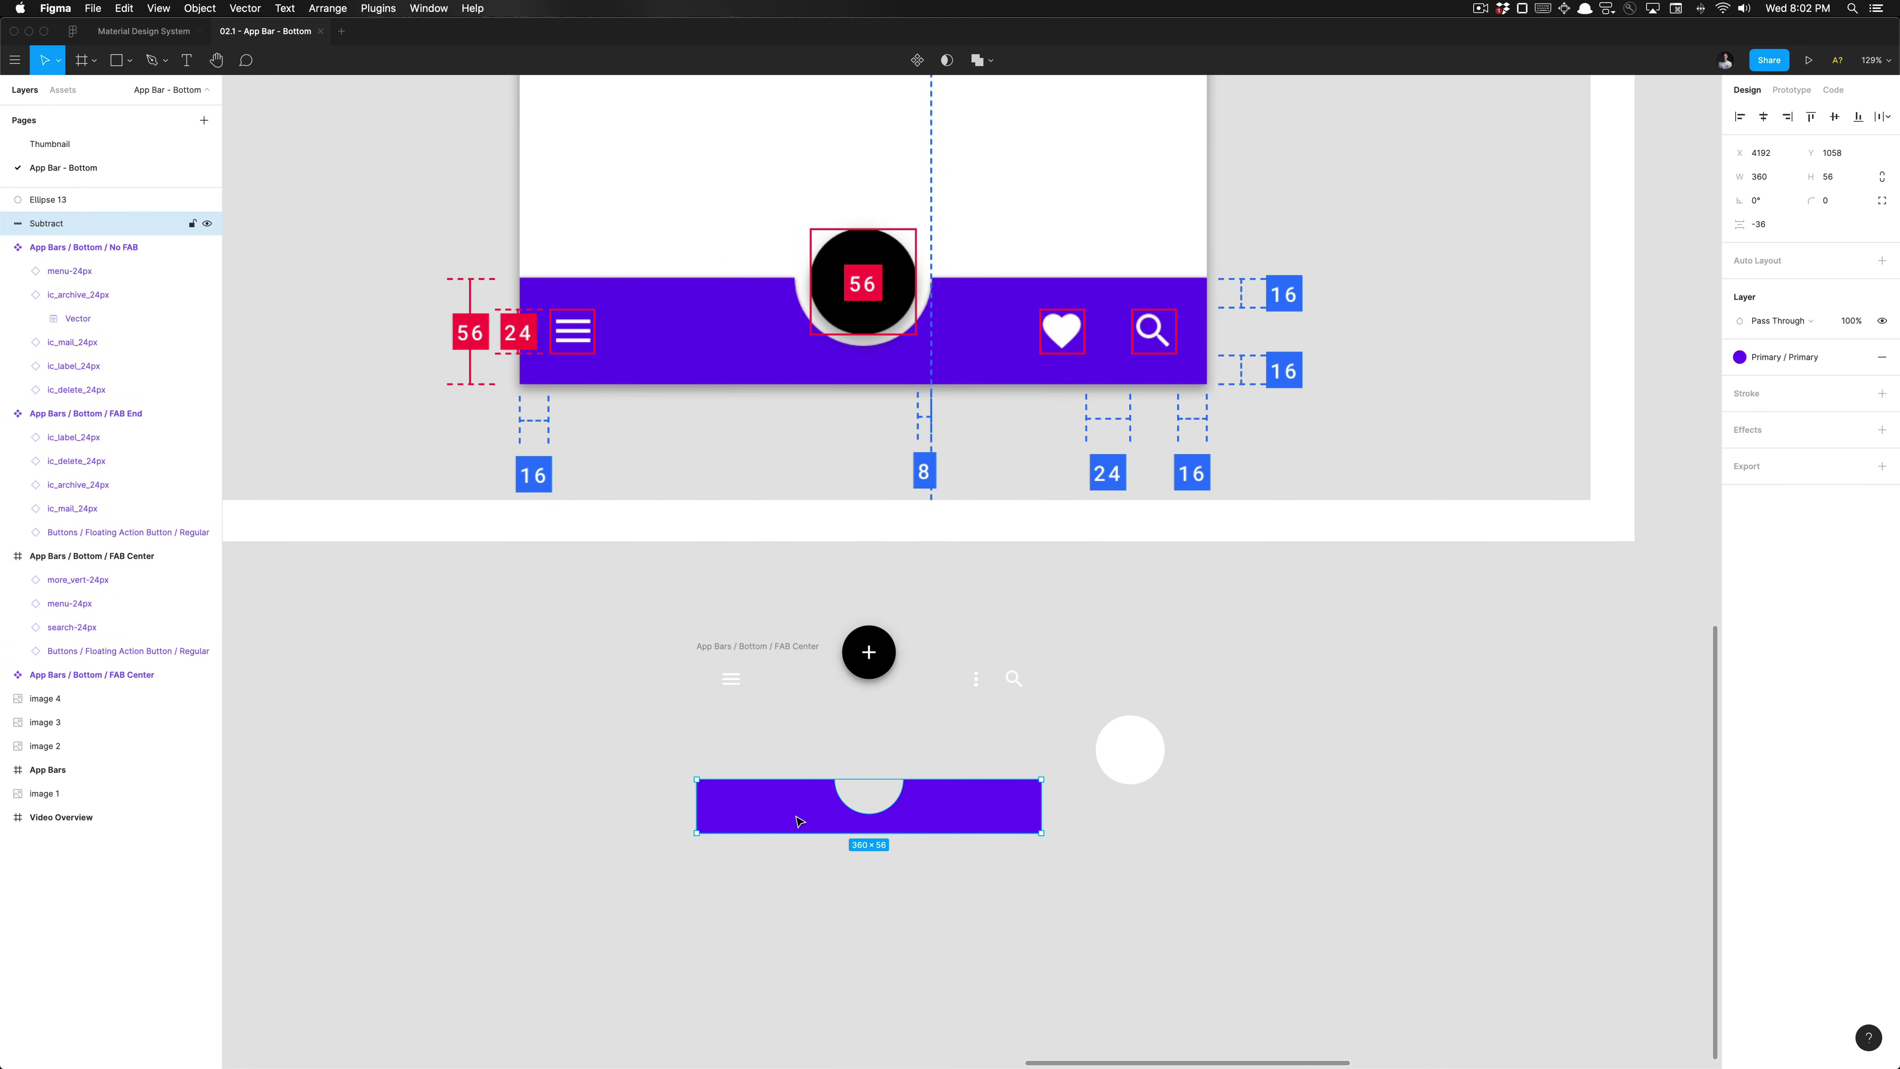
left_click(787, 649)
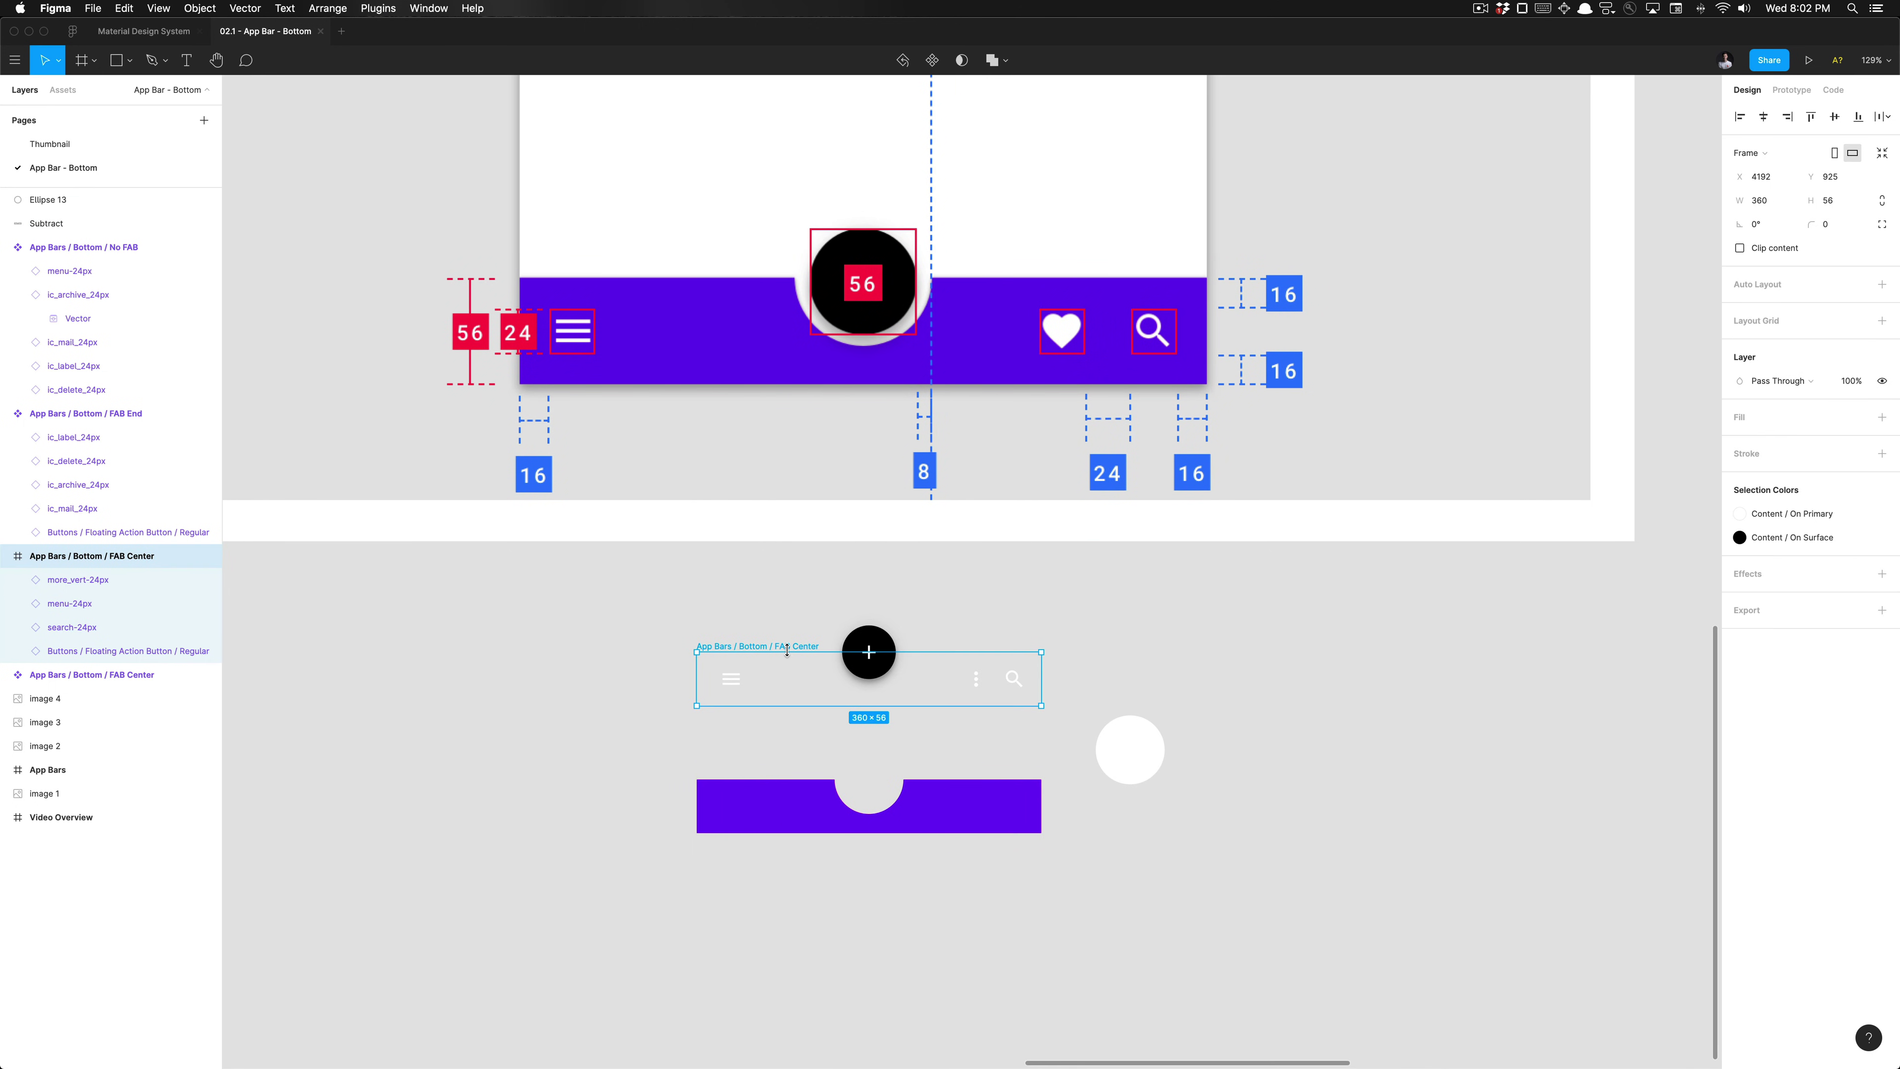
left_click(778, 805)
left_click_drag(778, 814, 778, 697)
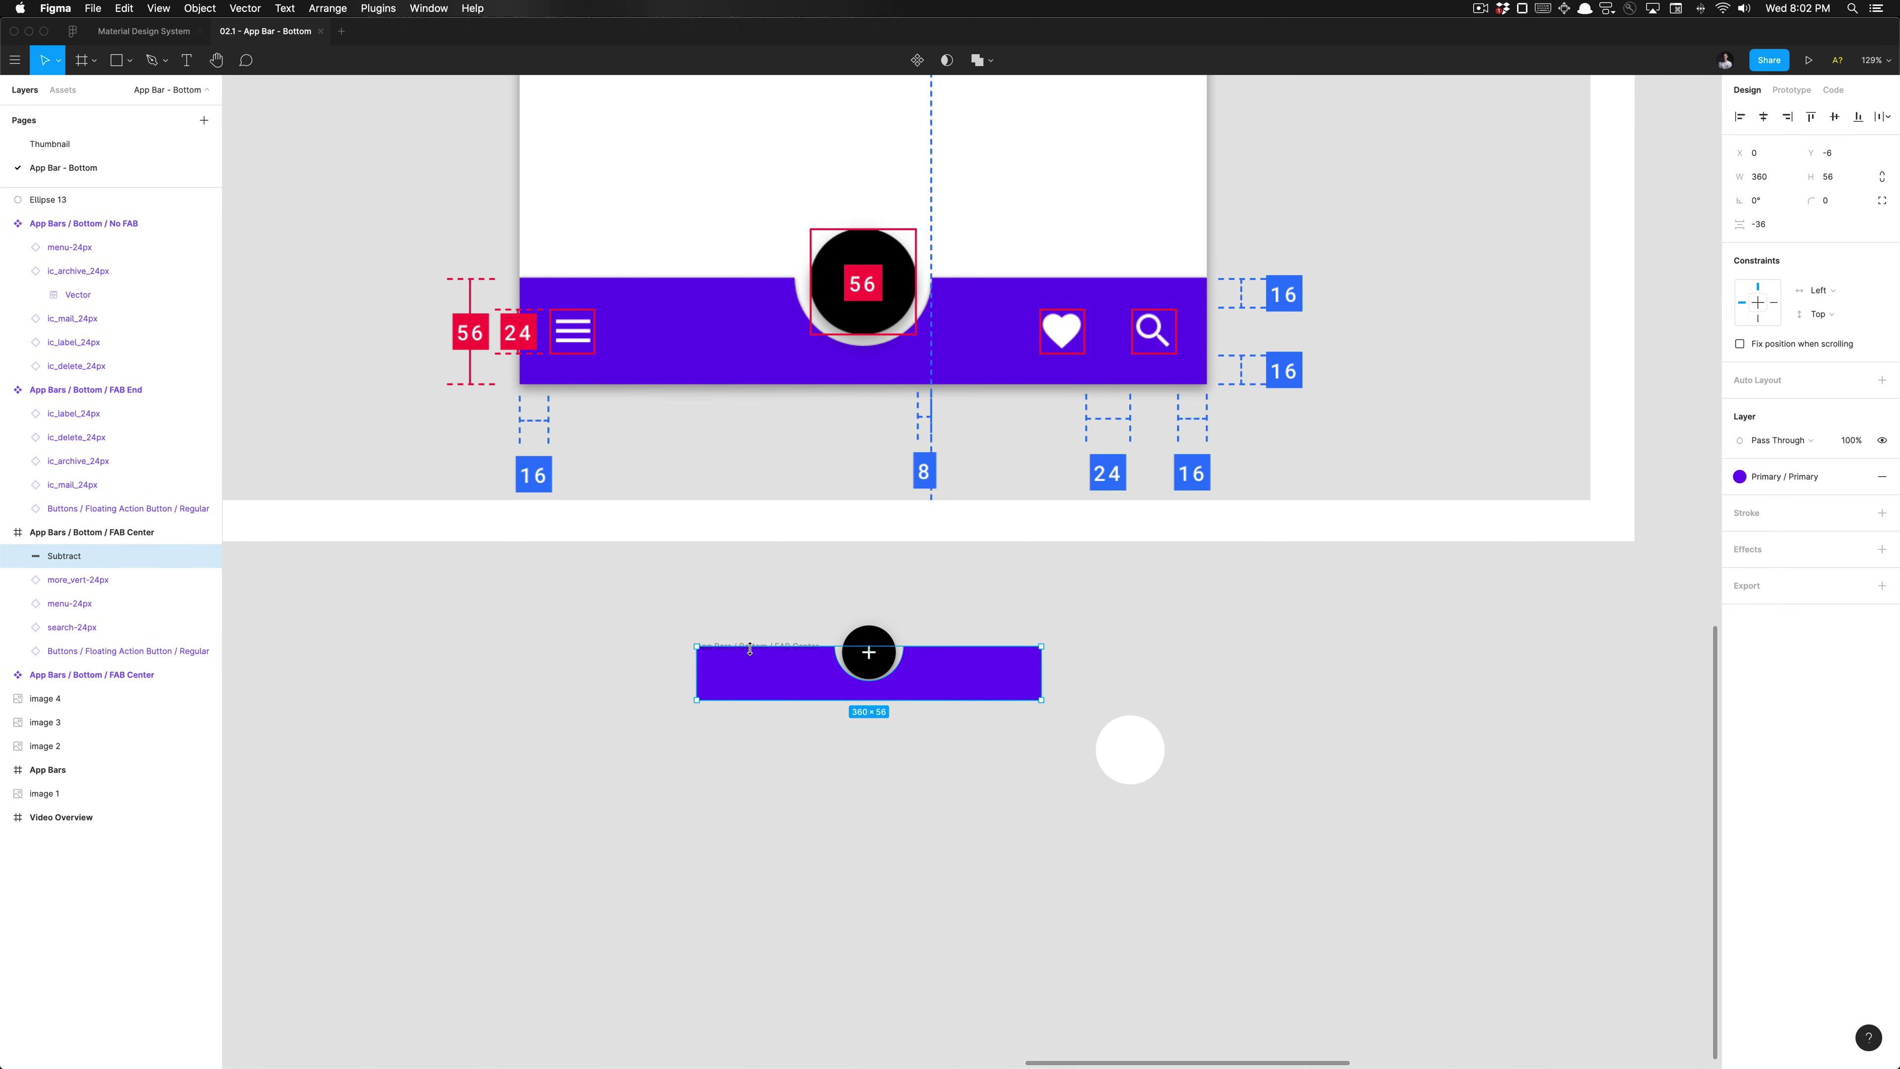
left_click(116, 532)
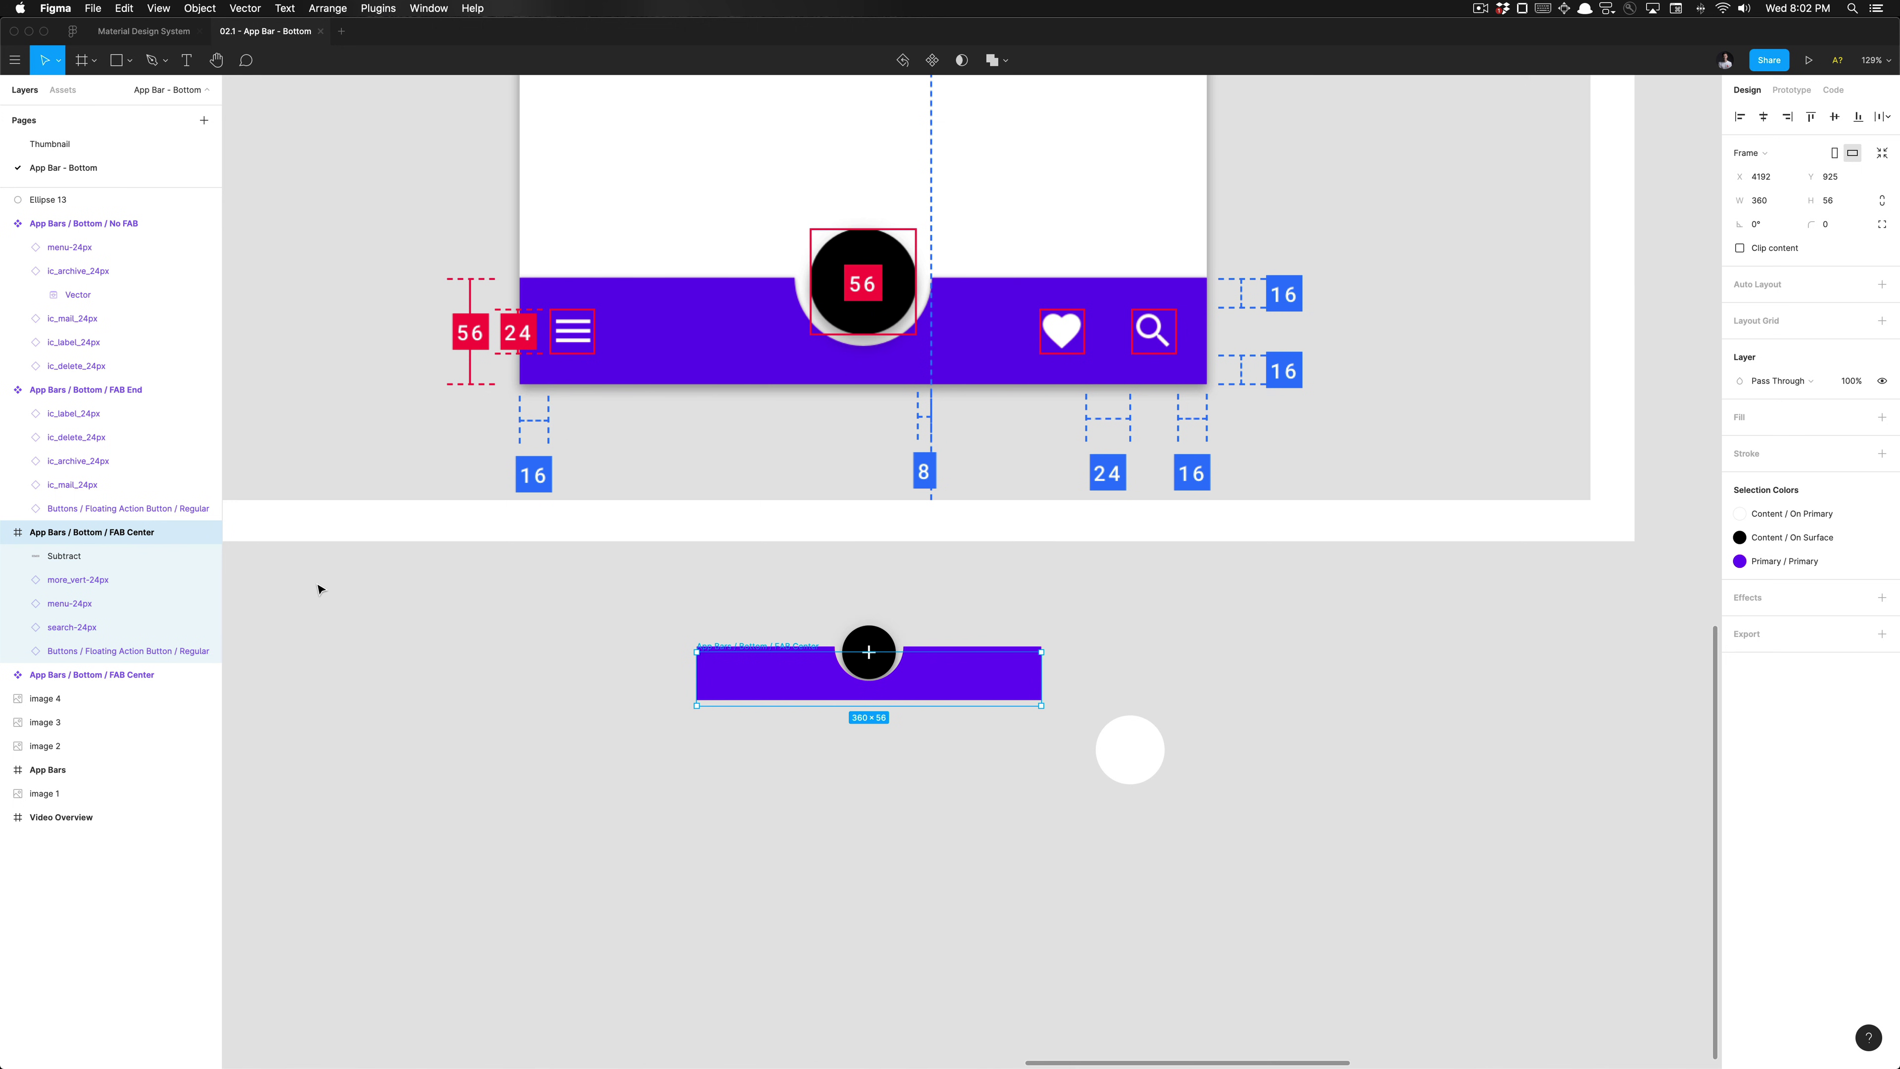
key("alt+a")
key("alt+w")
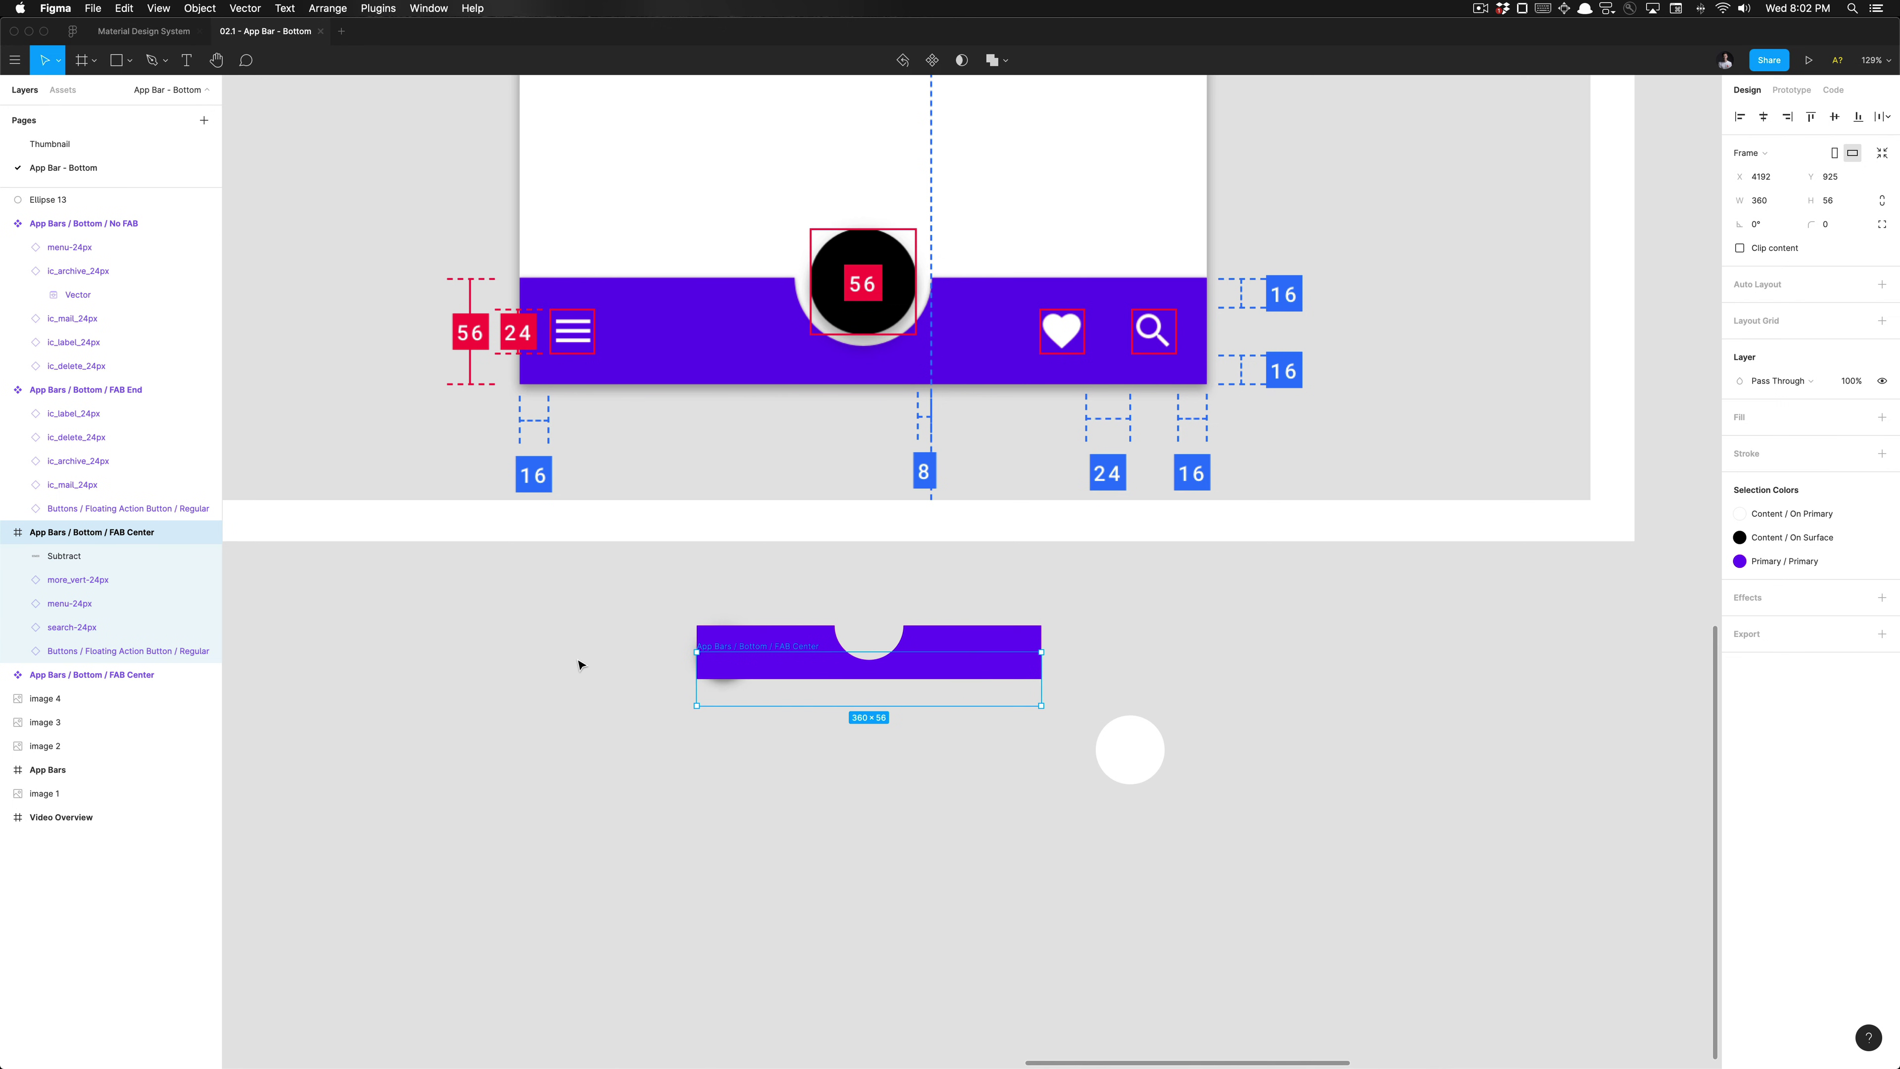
key("super+shift+z")
key("super+shift+z")
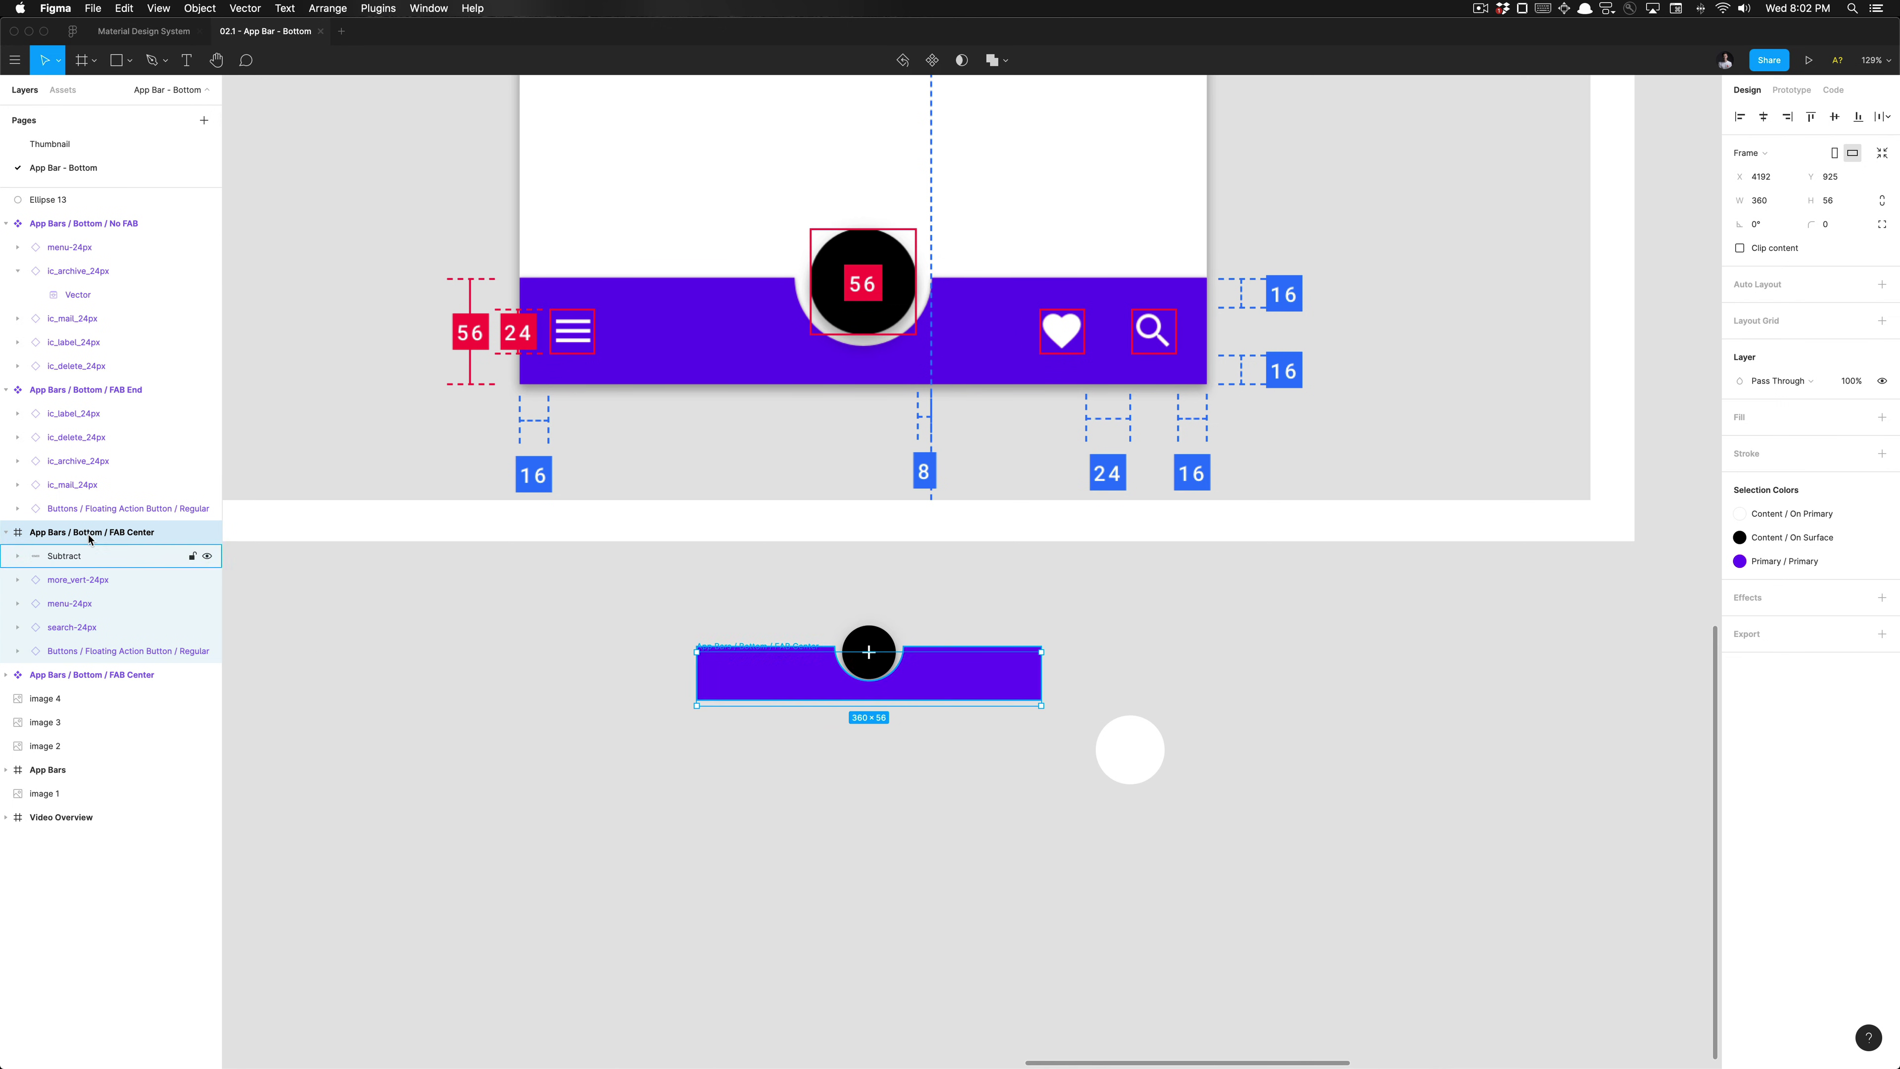
Step: Rename the Subtract layer inside the FAB Center frame as Center Cut Background
left_click(84, 556)
key("super+r")
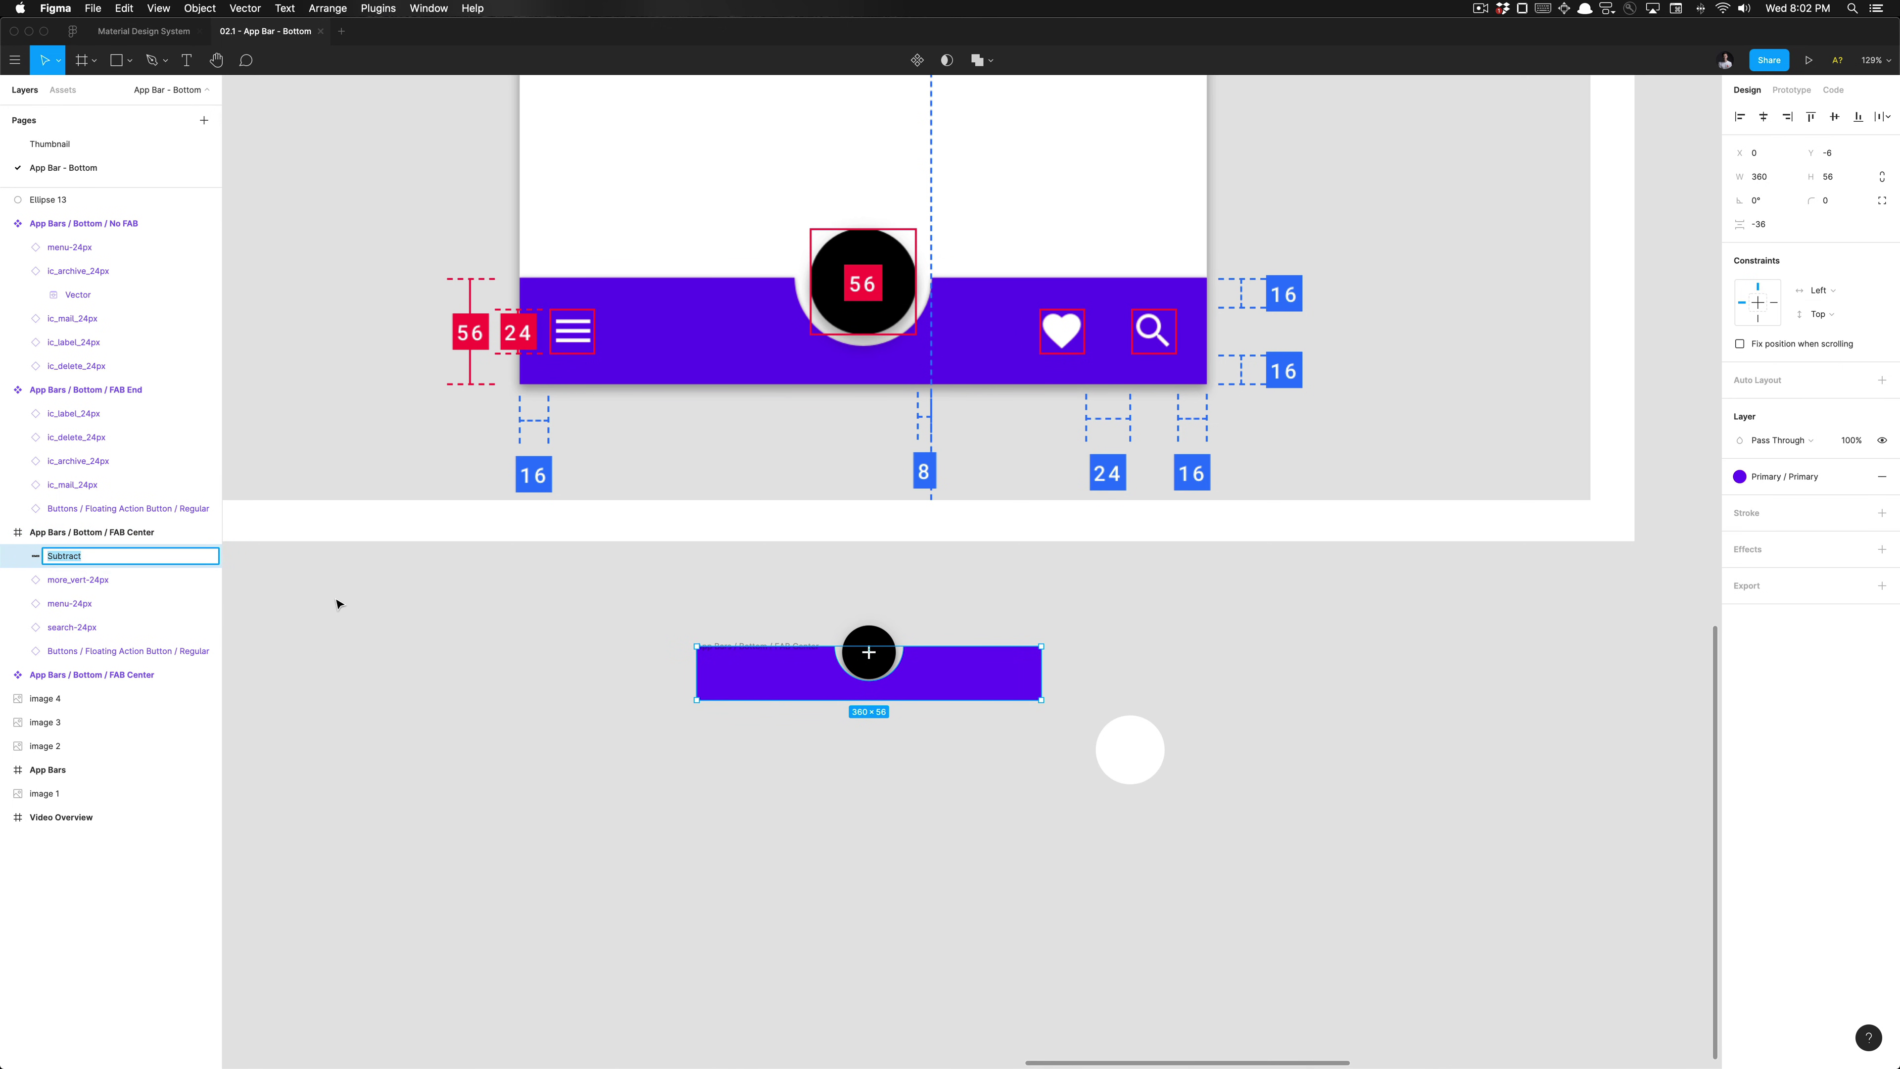
type("ba")
key("Return")
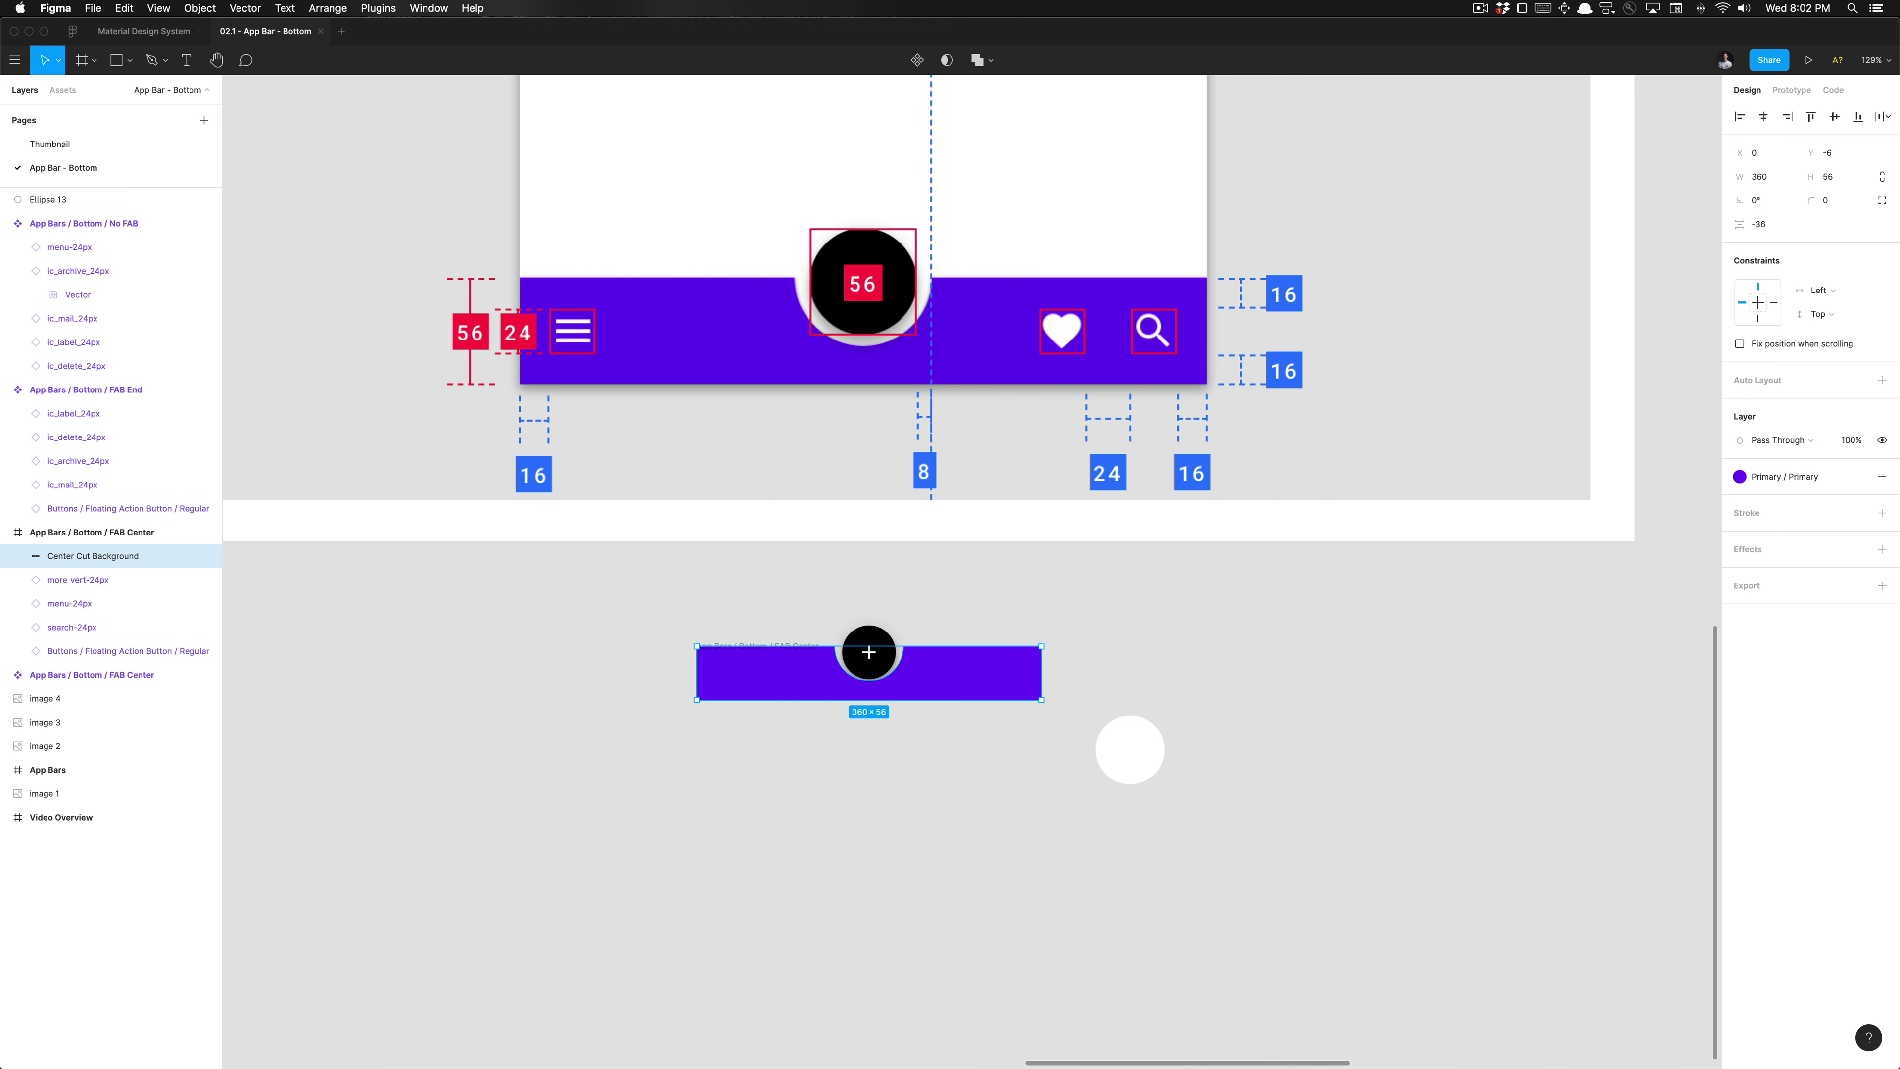
Step: Send Center Cut Background behind the icons and floating action button, and place it at X 0, Y 0 in the frame
key("super+bracketleft")
key("super+bracketleft")
key("super+bracketleft")
key("super+bracketleft")
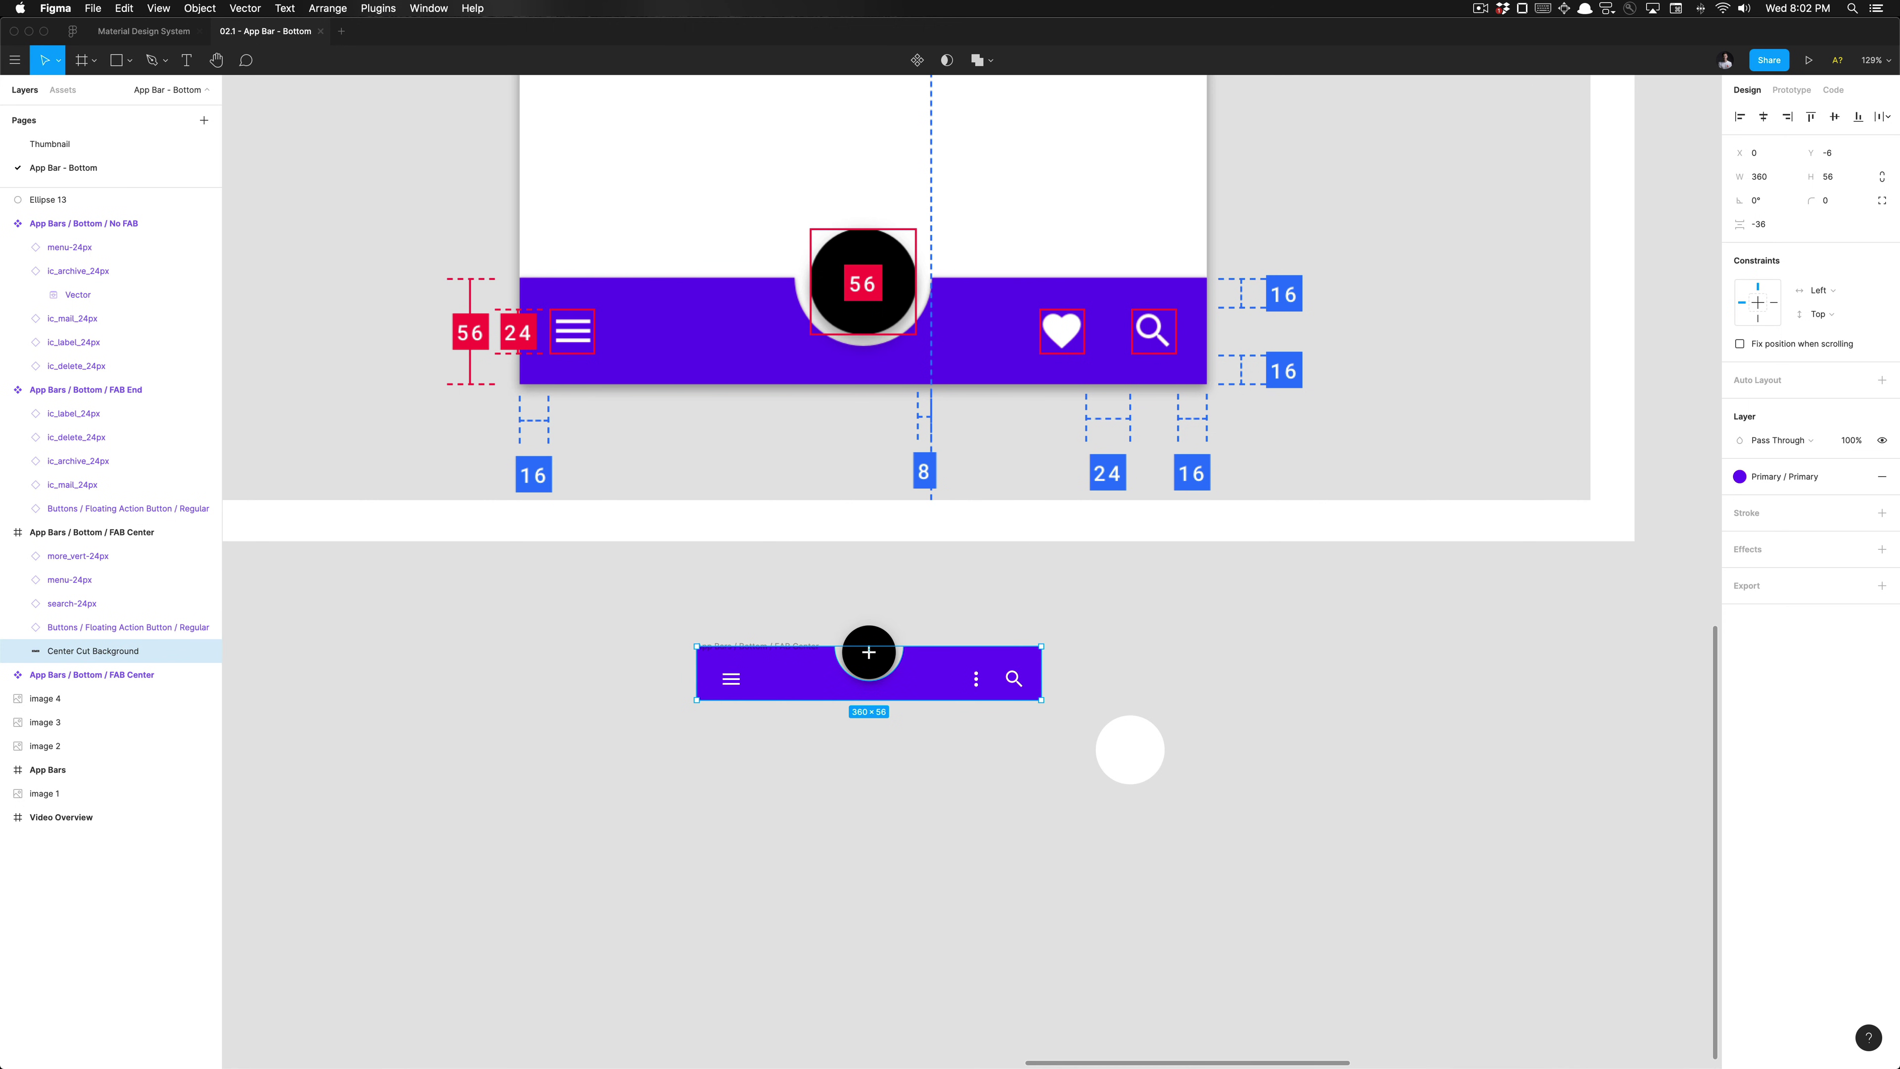
left_click_drag(868, 646, 868, 652)
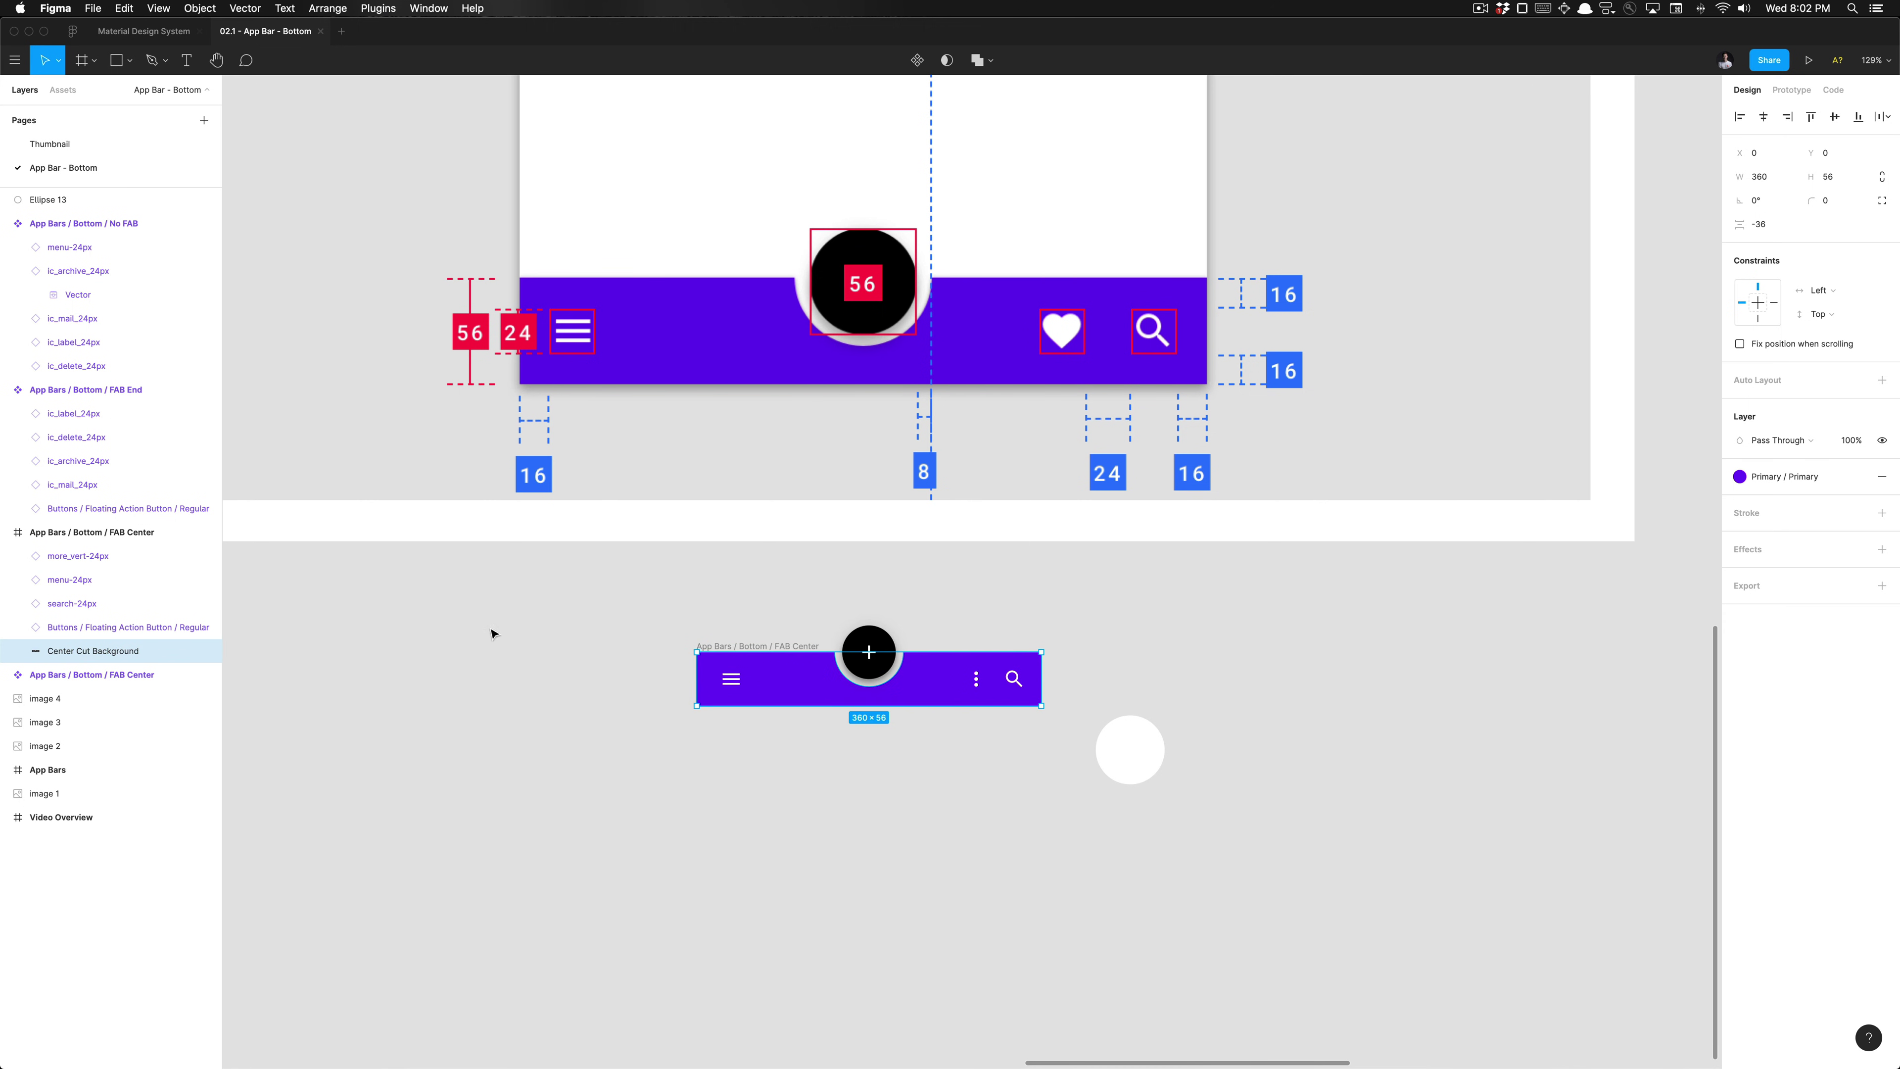
Step: Compare the assembled bar with the FAB Center cut reference and examine the spacing around the floating action button
scroll(804, 783, "up", 4)
left_click(804, 783)
scroll(803, 783, "right", 2)
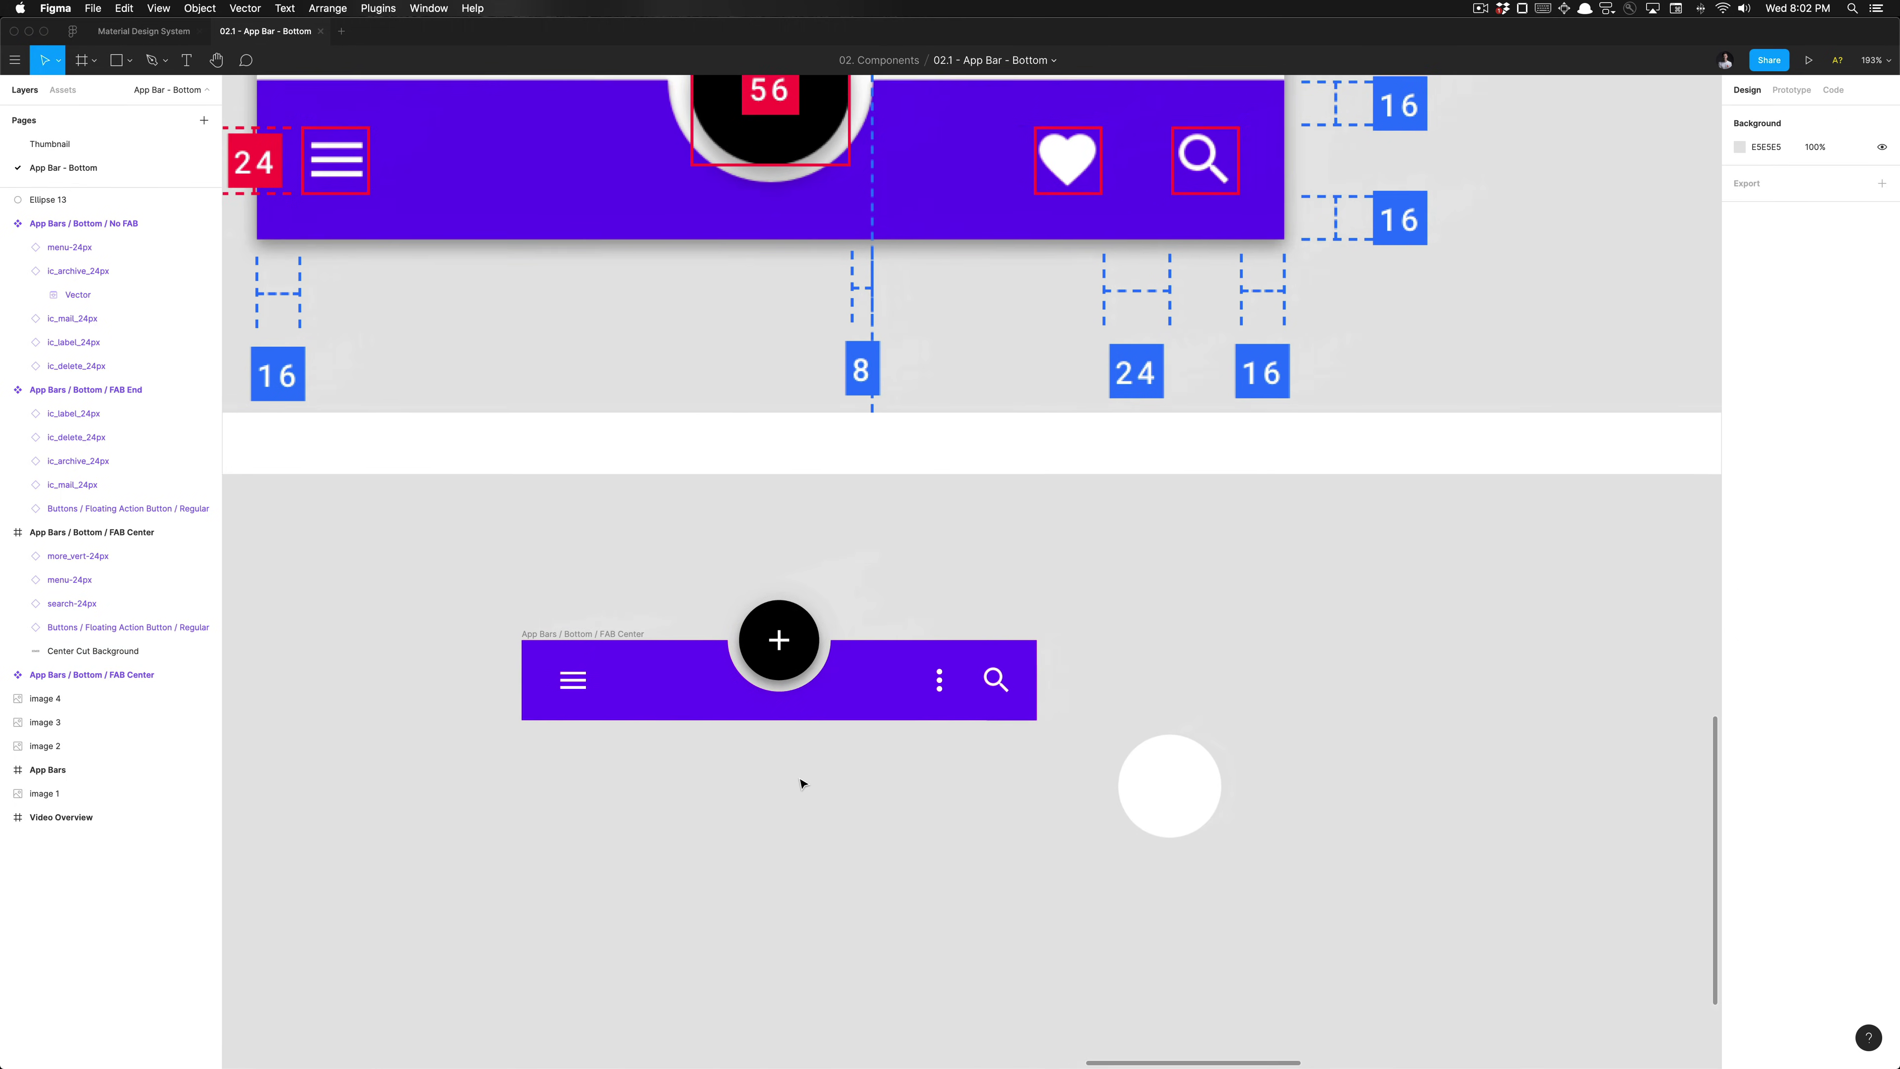
scroll(804, 784, "down", 1)
scroll(773, 552, "down", 3)
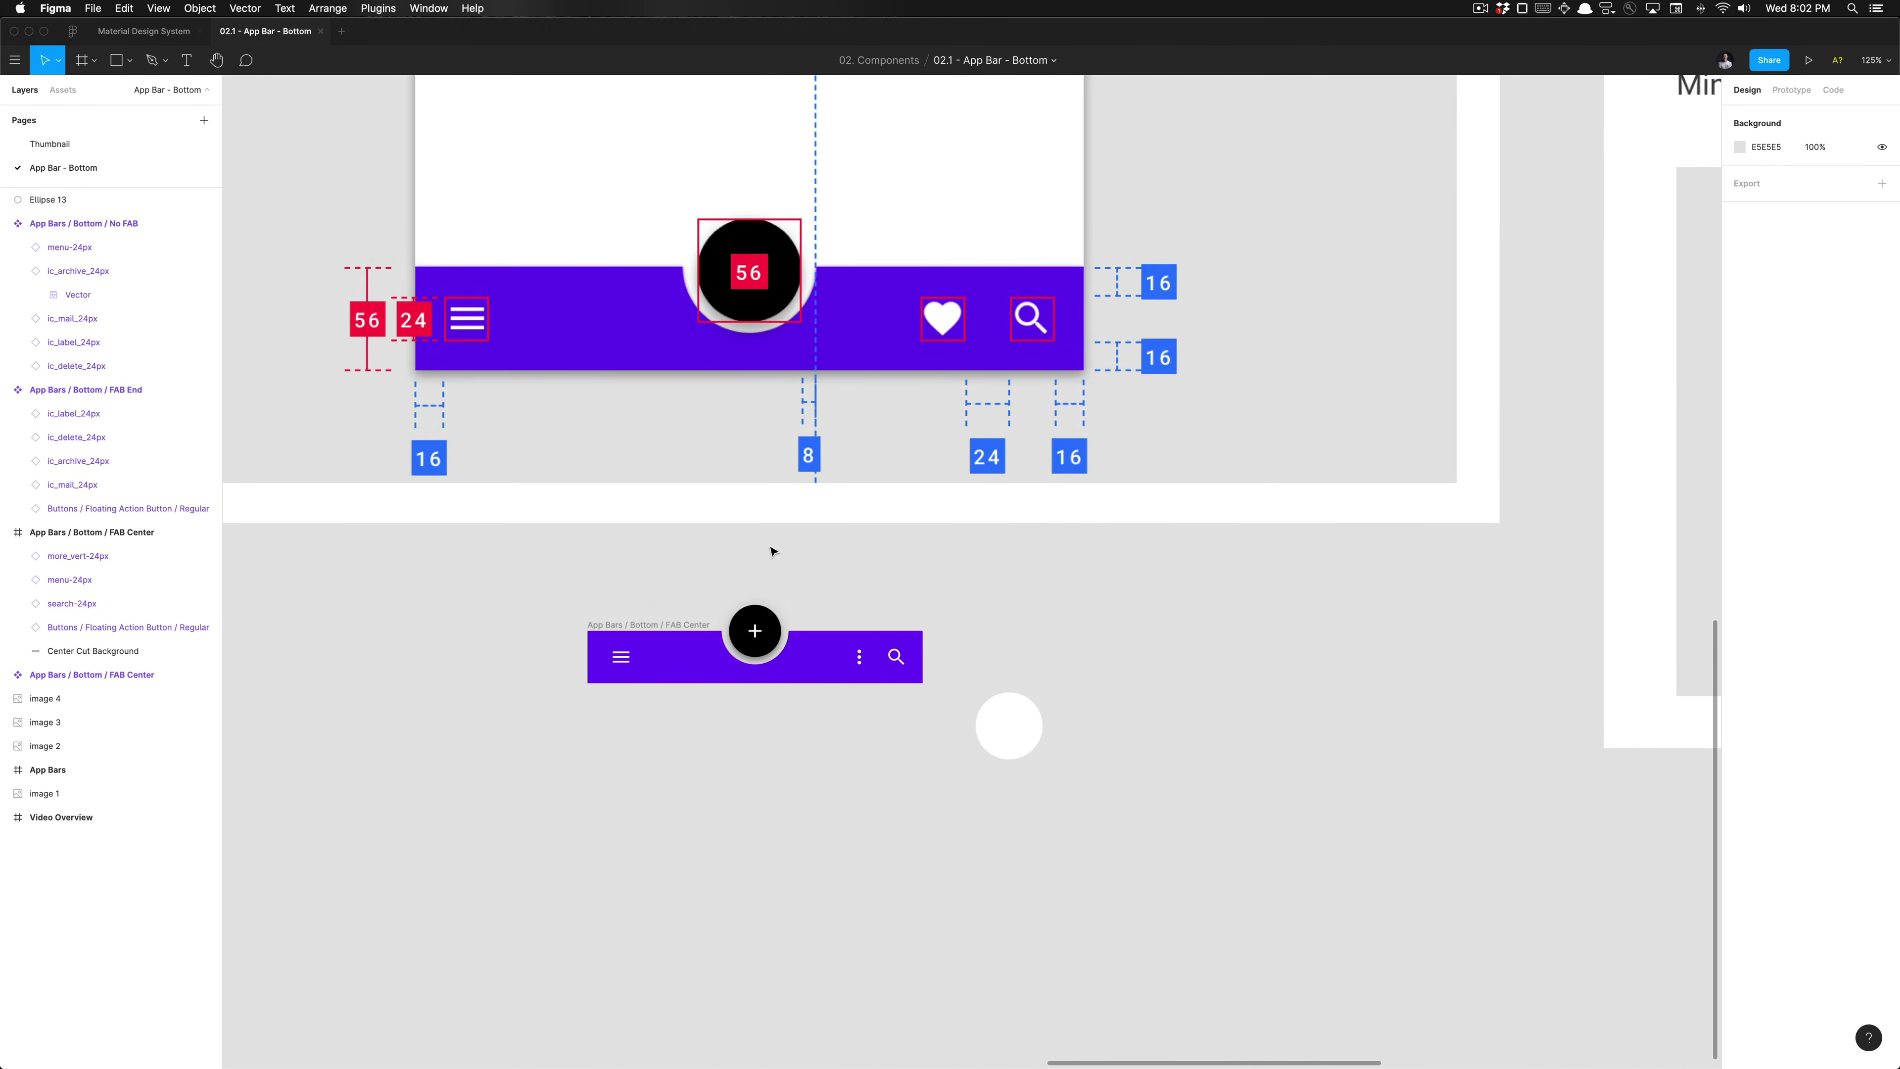
scroll(773, 553, "up", 2)
scroll(741, 754, "up", 3)
left_click(741, 752)
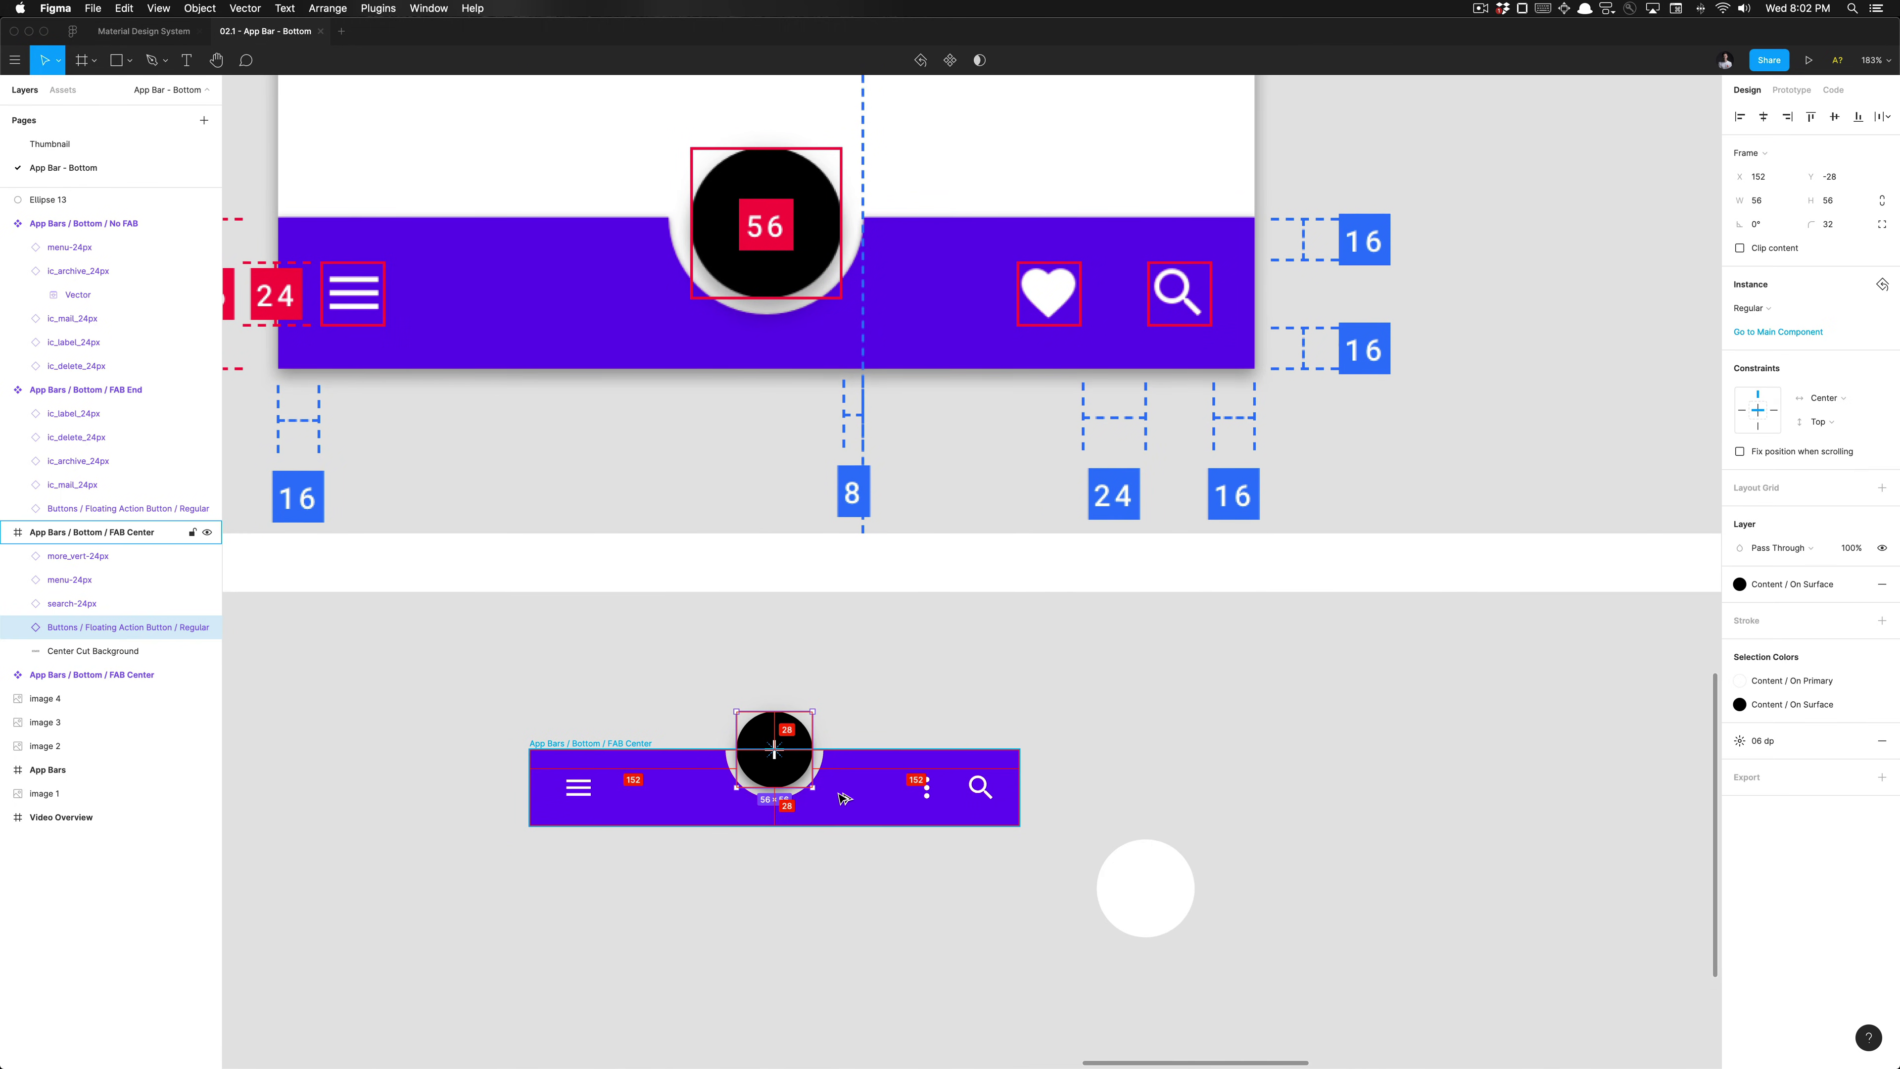
scroll(834, 768, "up", 5)
scroll(835, 769, "up", 10)
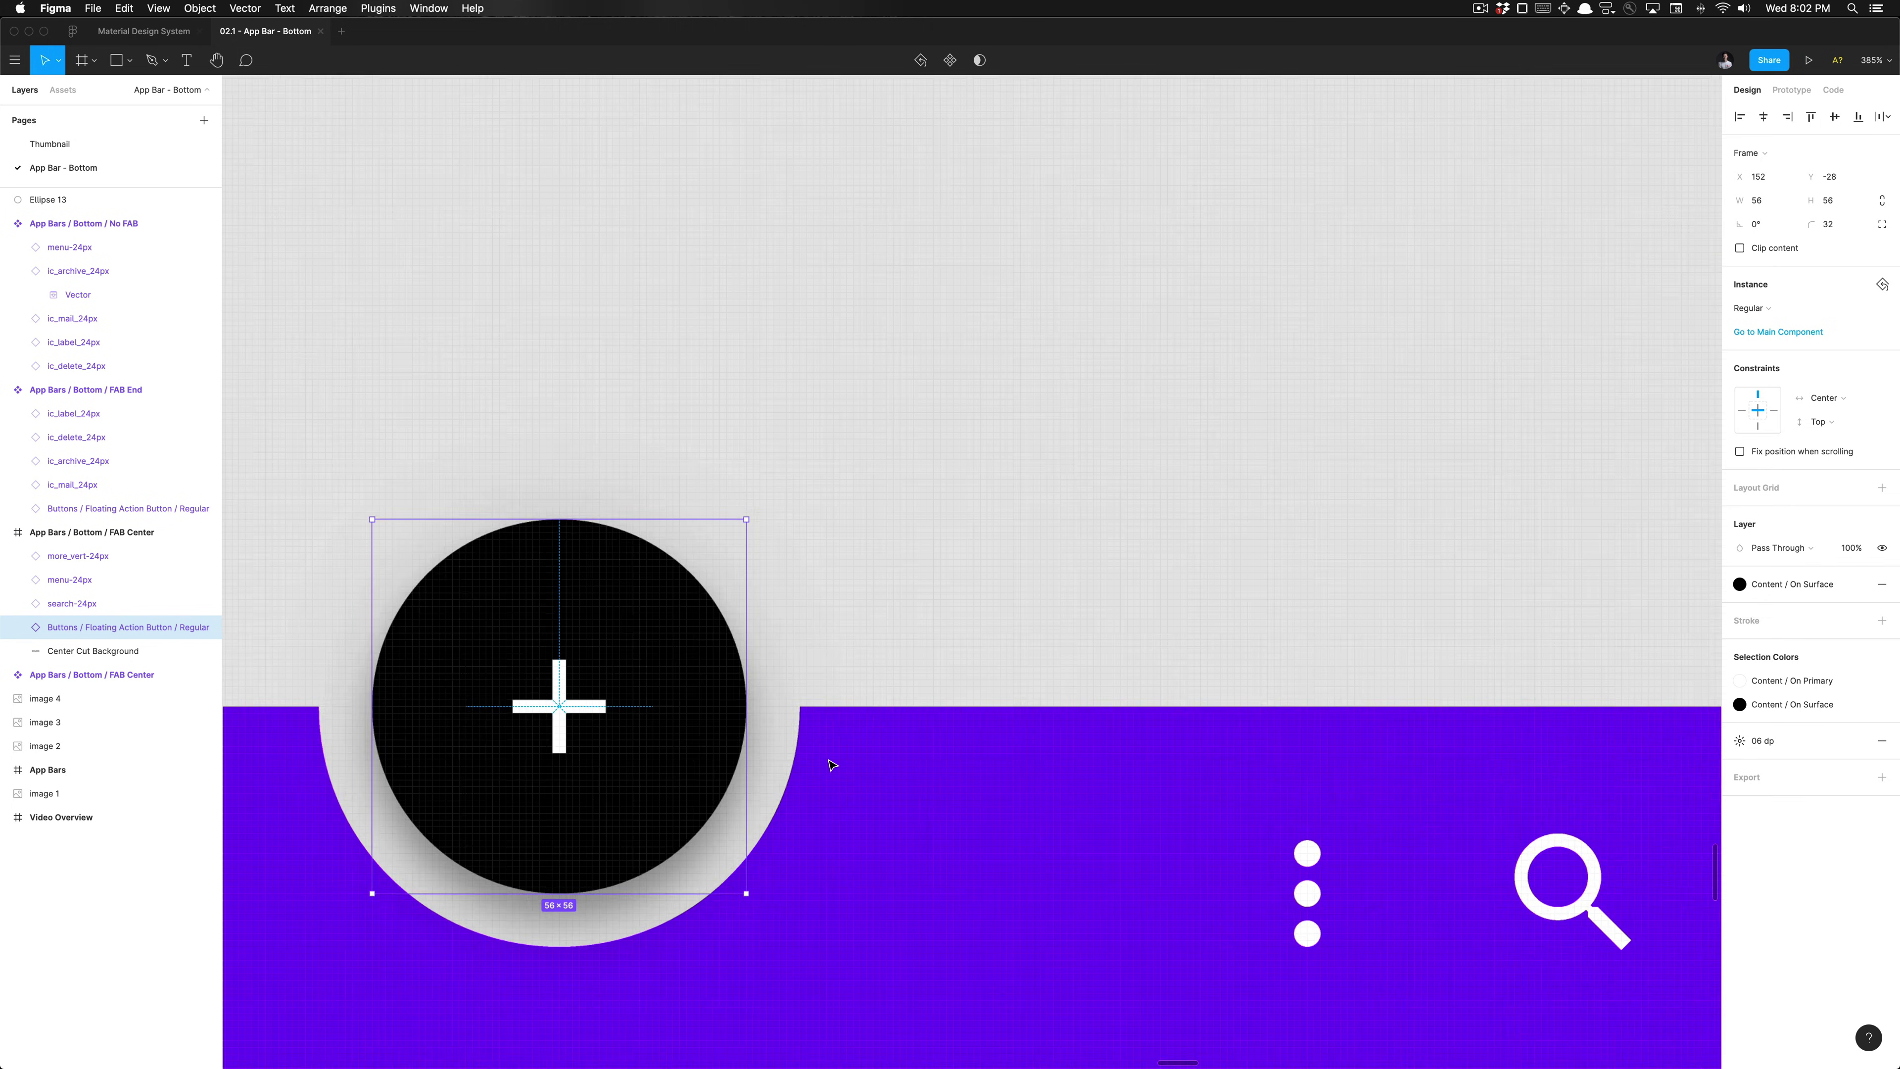
Step: Check the gap between the floating action button and the notch edge with a temporary black 8 × 2 rectangle, and delete it
key("r")
left_click_drag(655, 643, 769, 675)
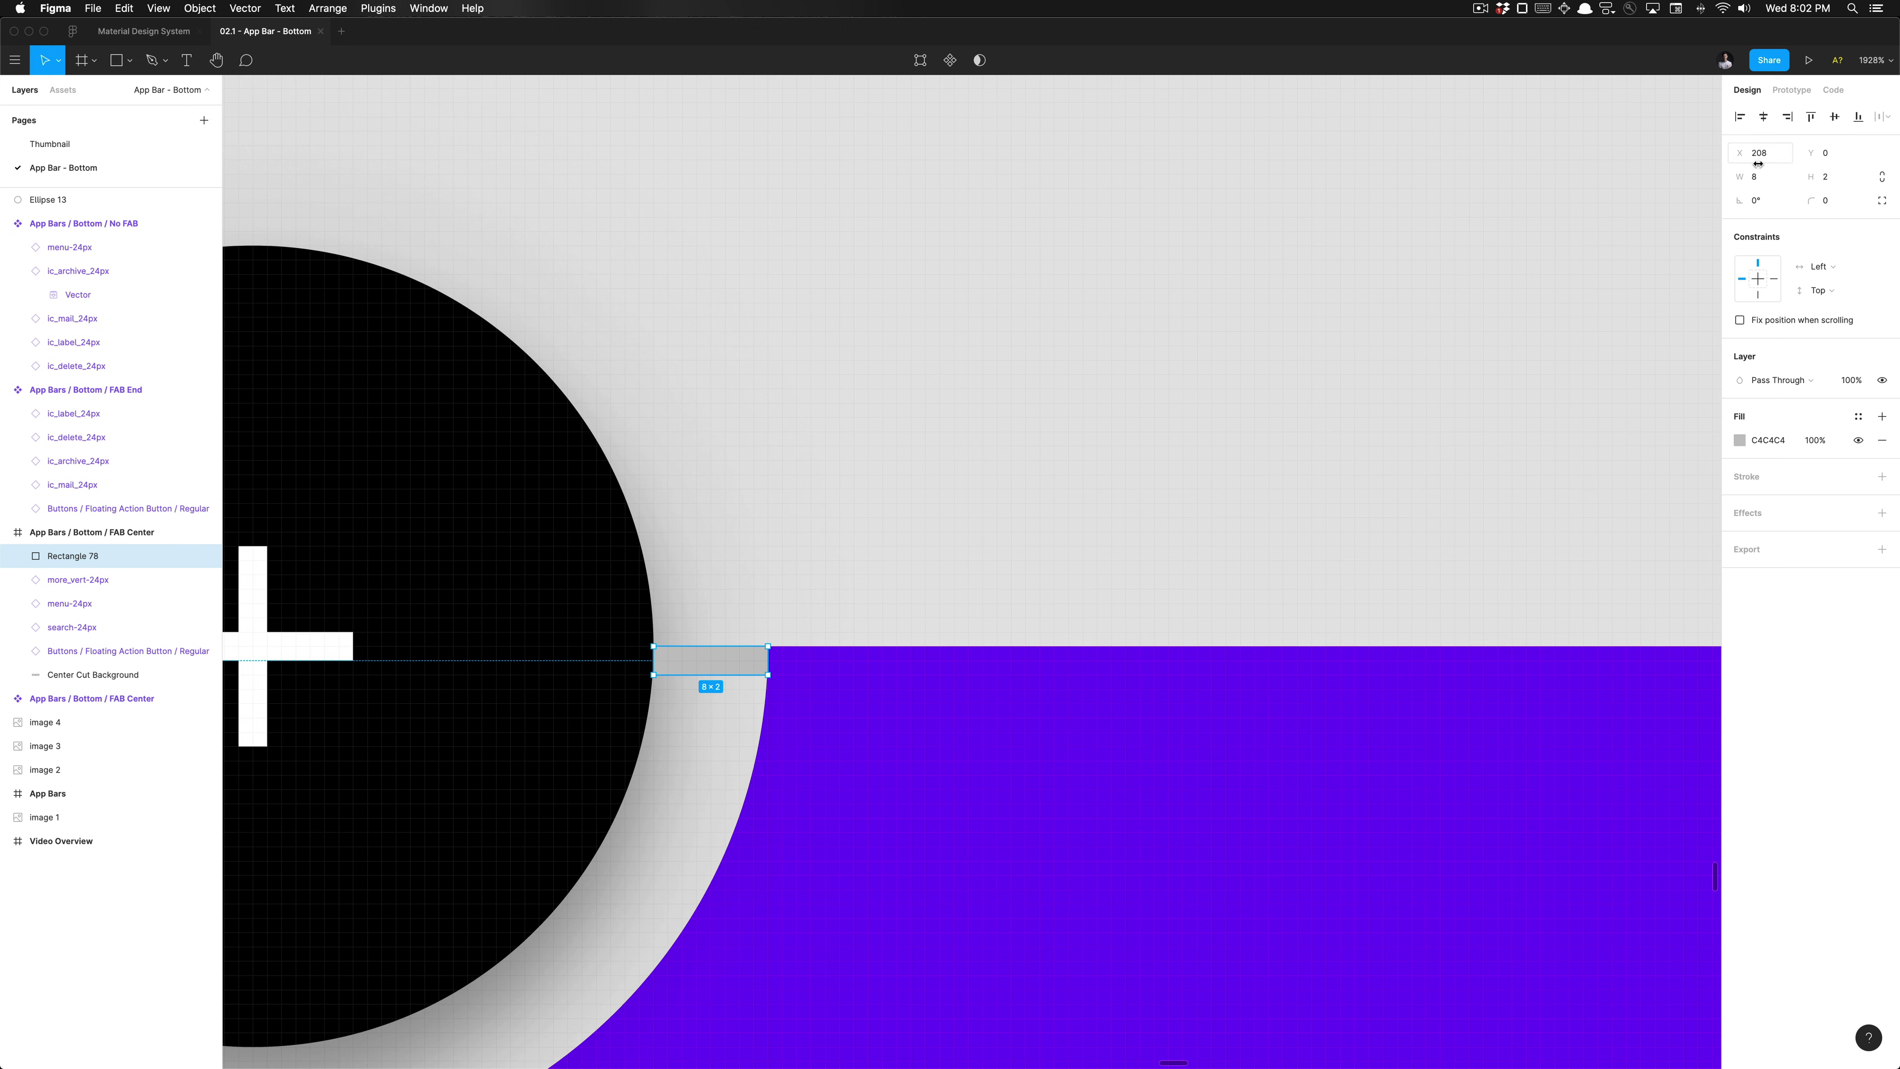
left_click(1741, 441)
left_click_drag(1620, 509, 1506, 662)
left_click(1504, 661)
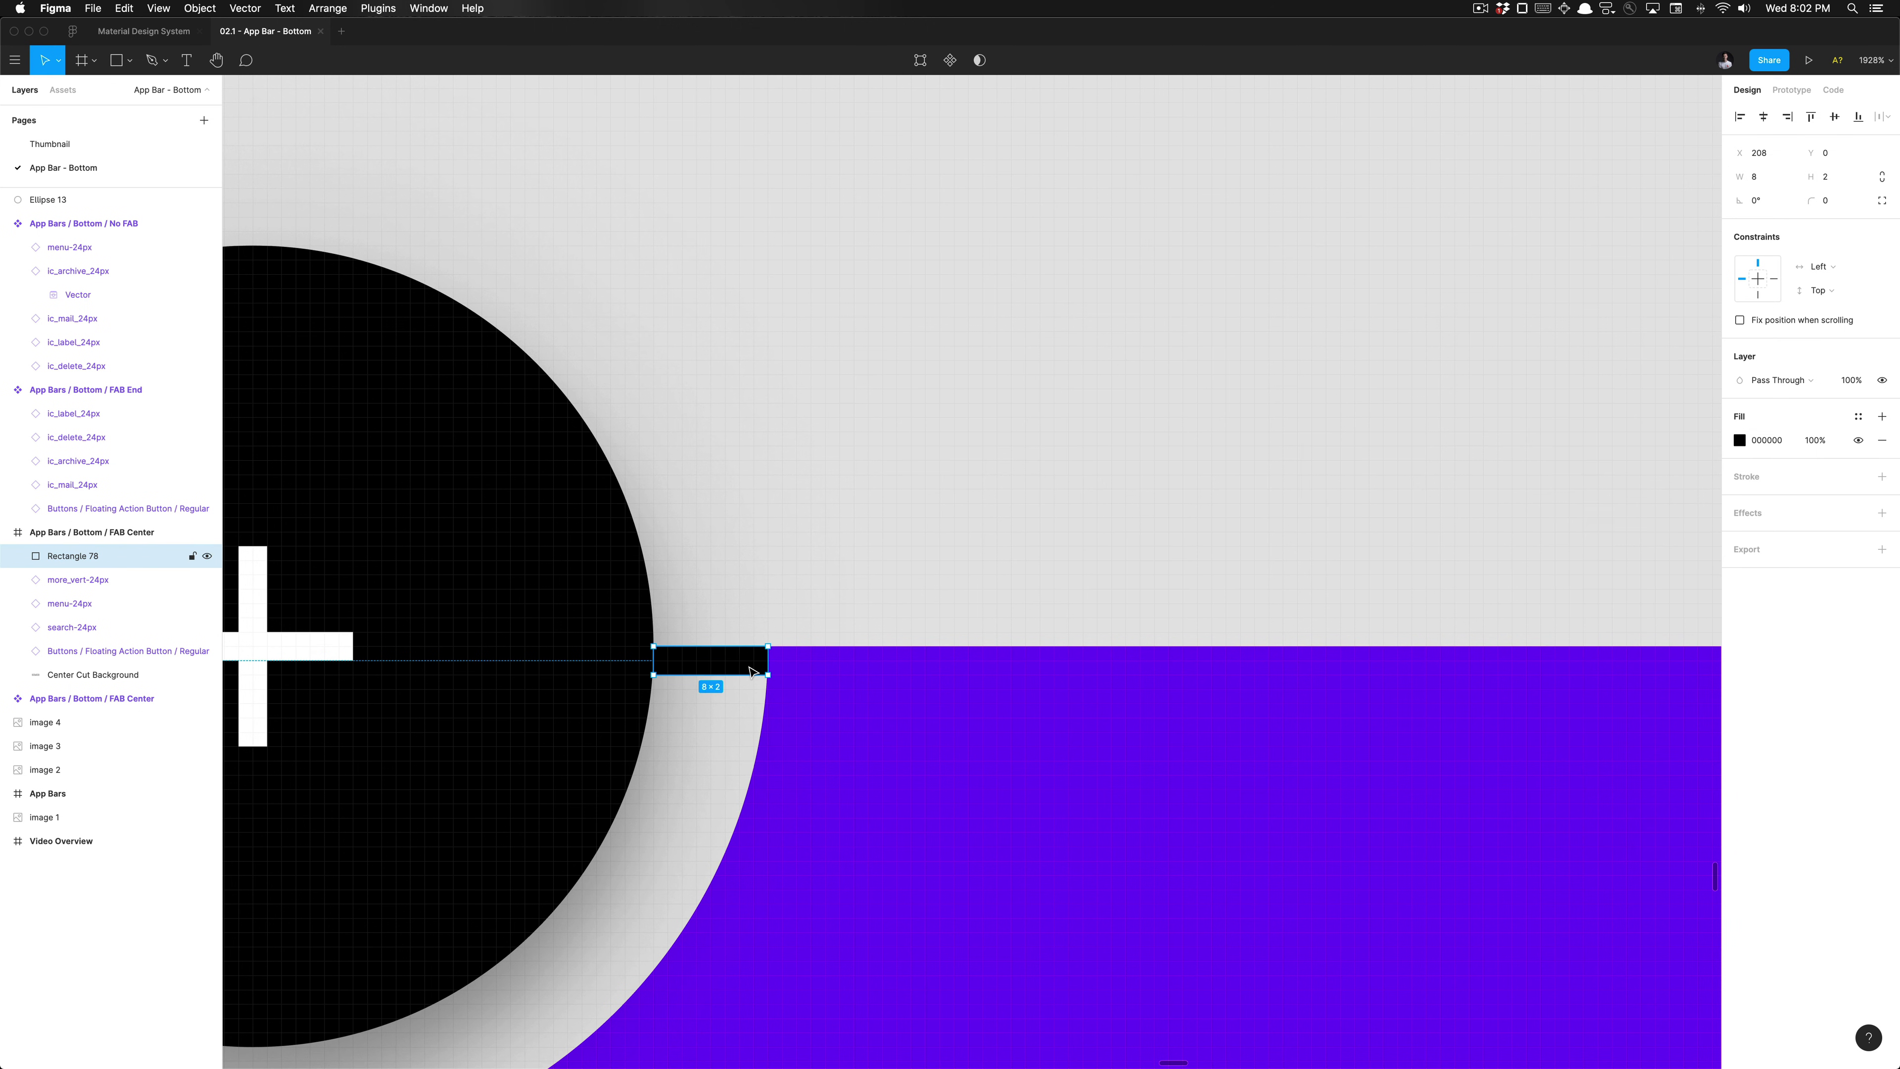
key("Delete")
Step: Review the FAB Center frame alongside the reference artboards for the bottom app bar variants
scroll(738, 721, "down", 10)
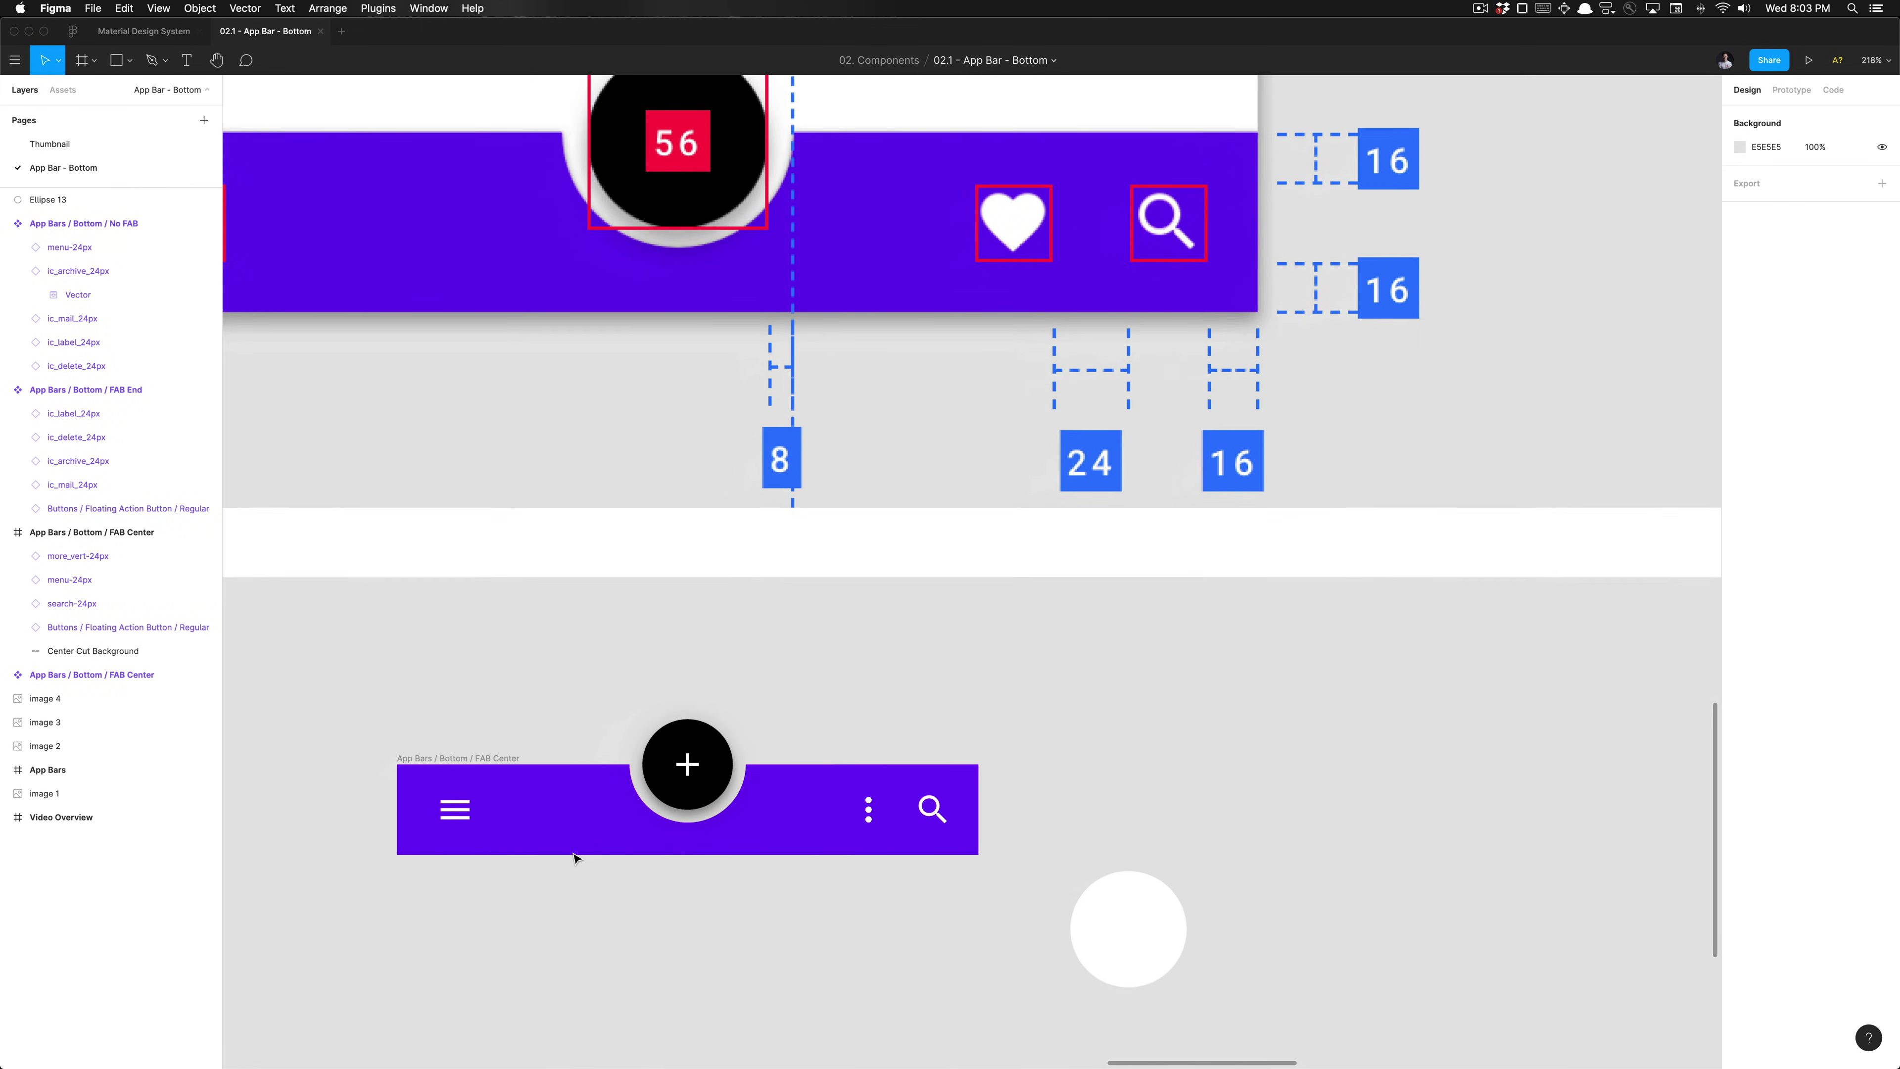
scroll(573, 857, "down", 5)
left_click(564, 803)
scroll(564, 802, "down", 6)
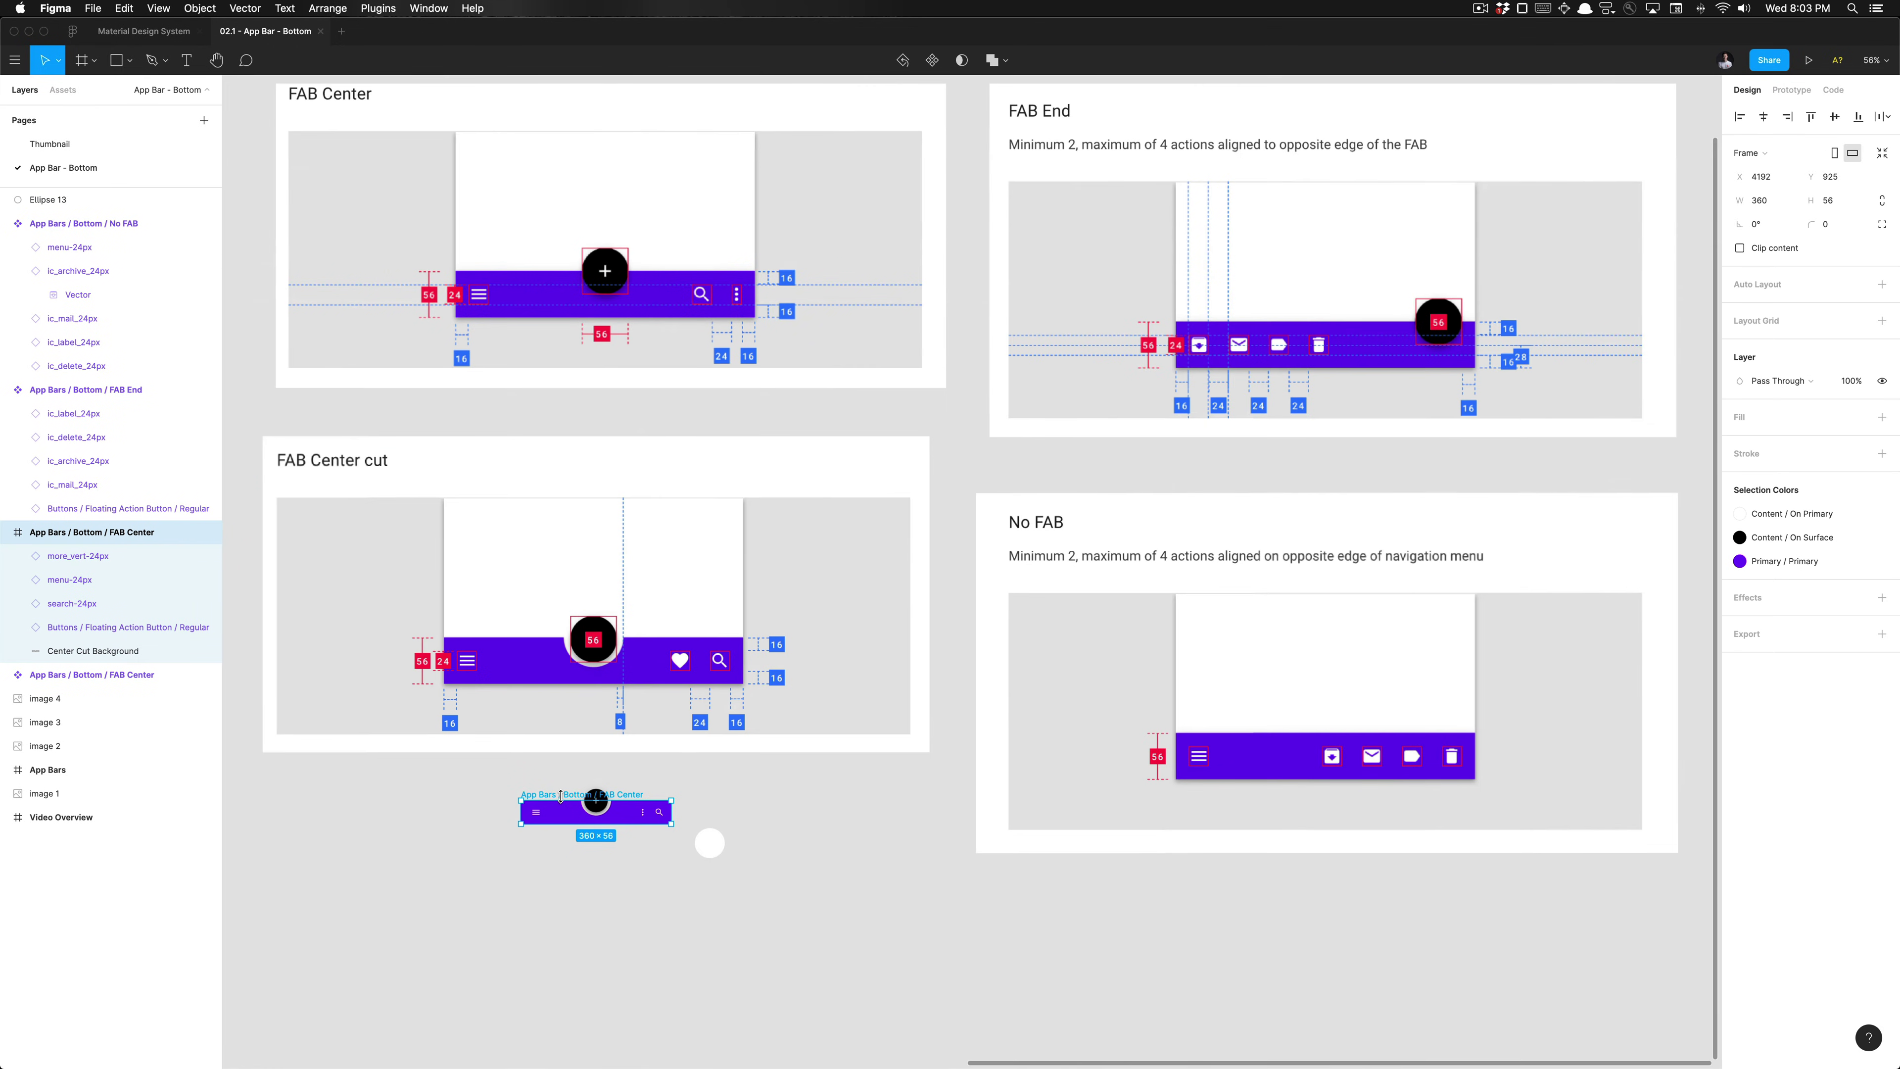
scroll(559, 797, "up", 3)
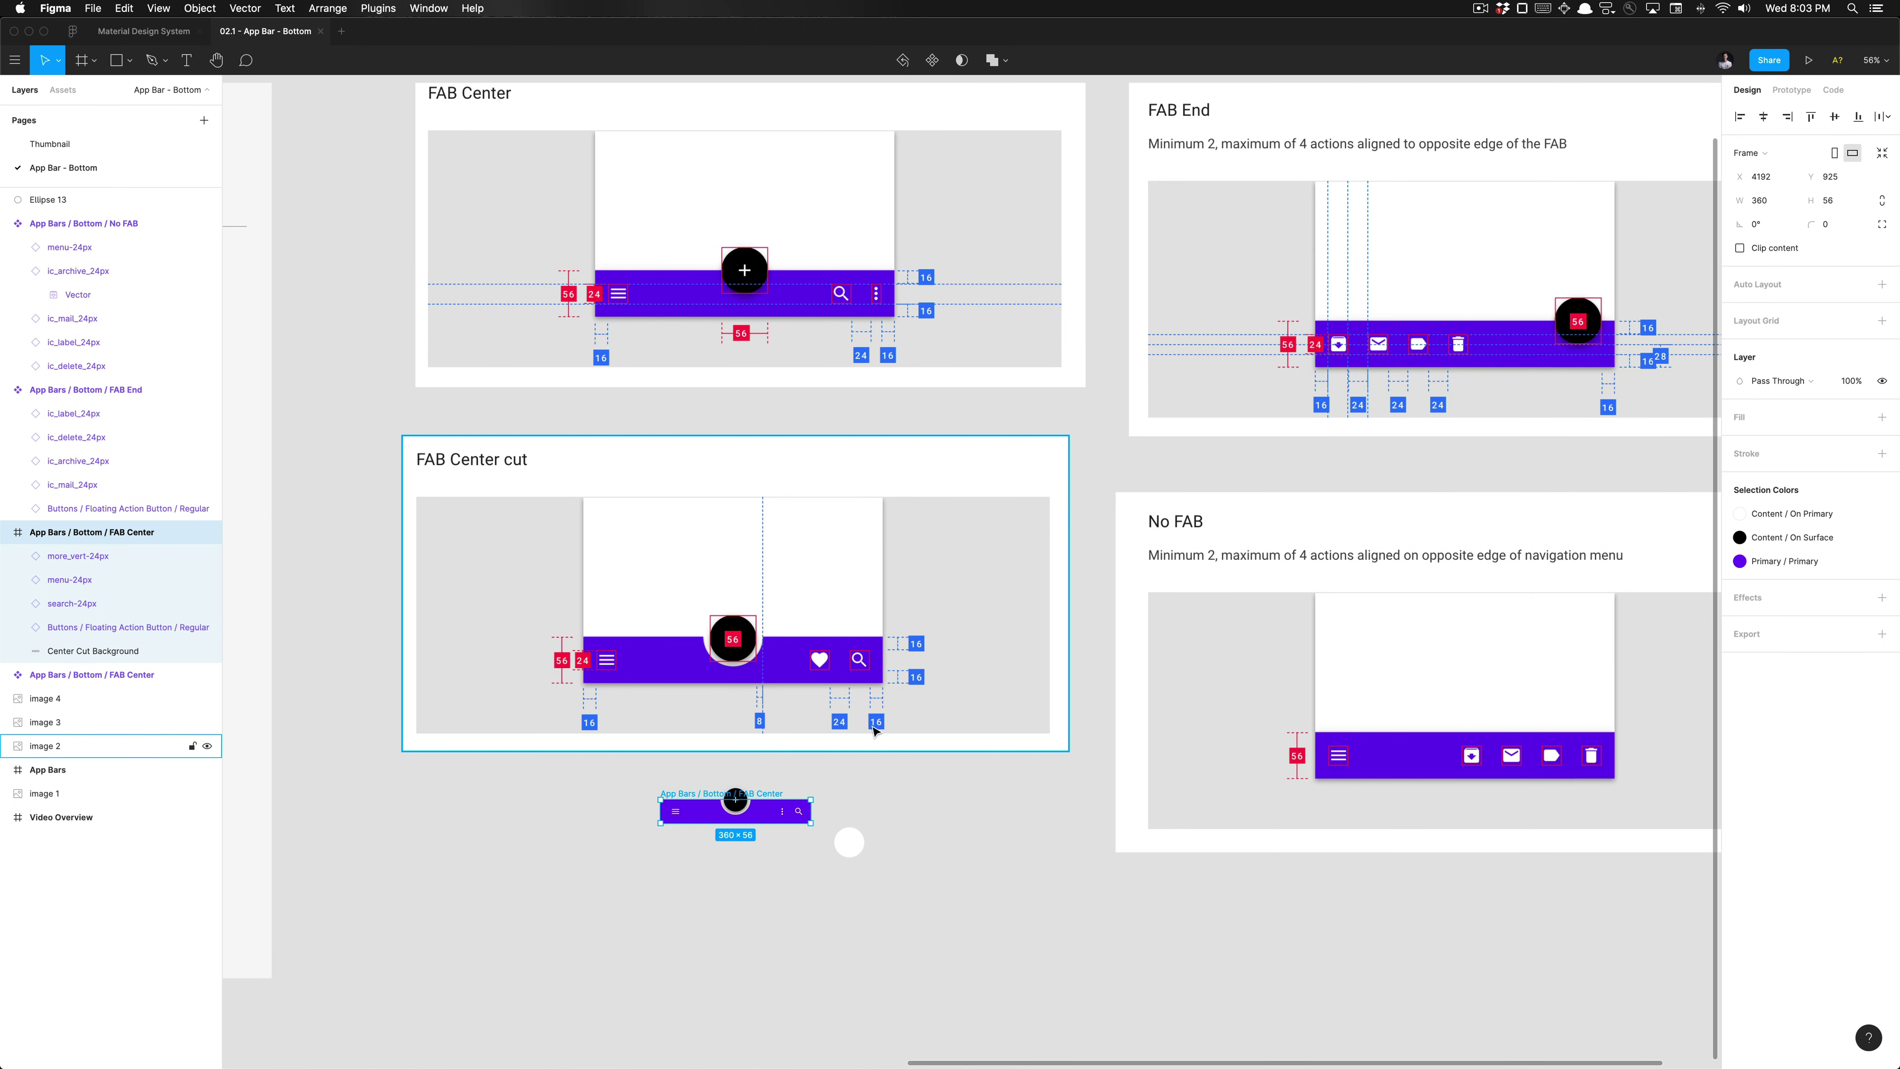
left_click(773, 855)
left_click(715, 807)
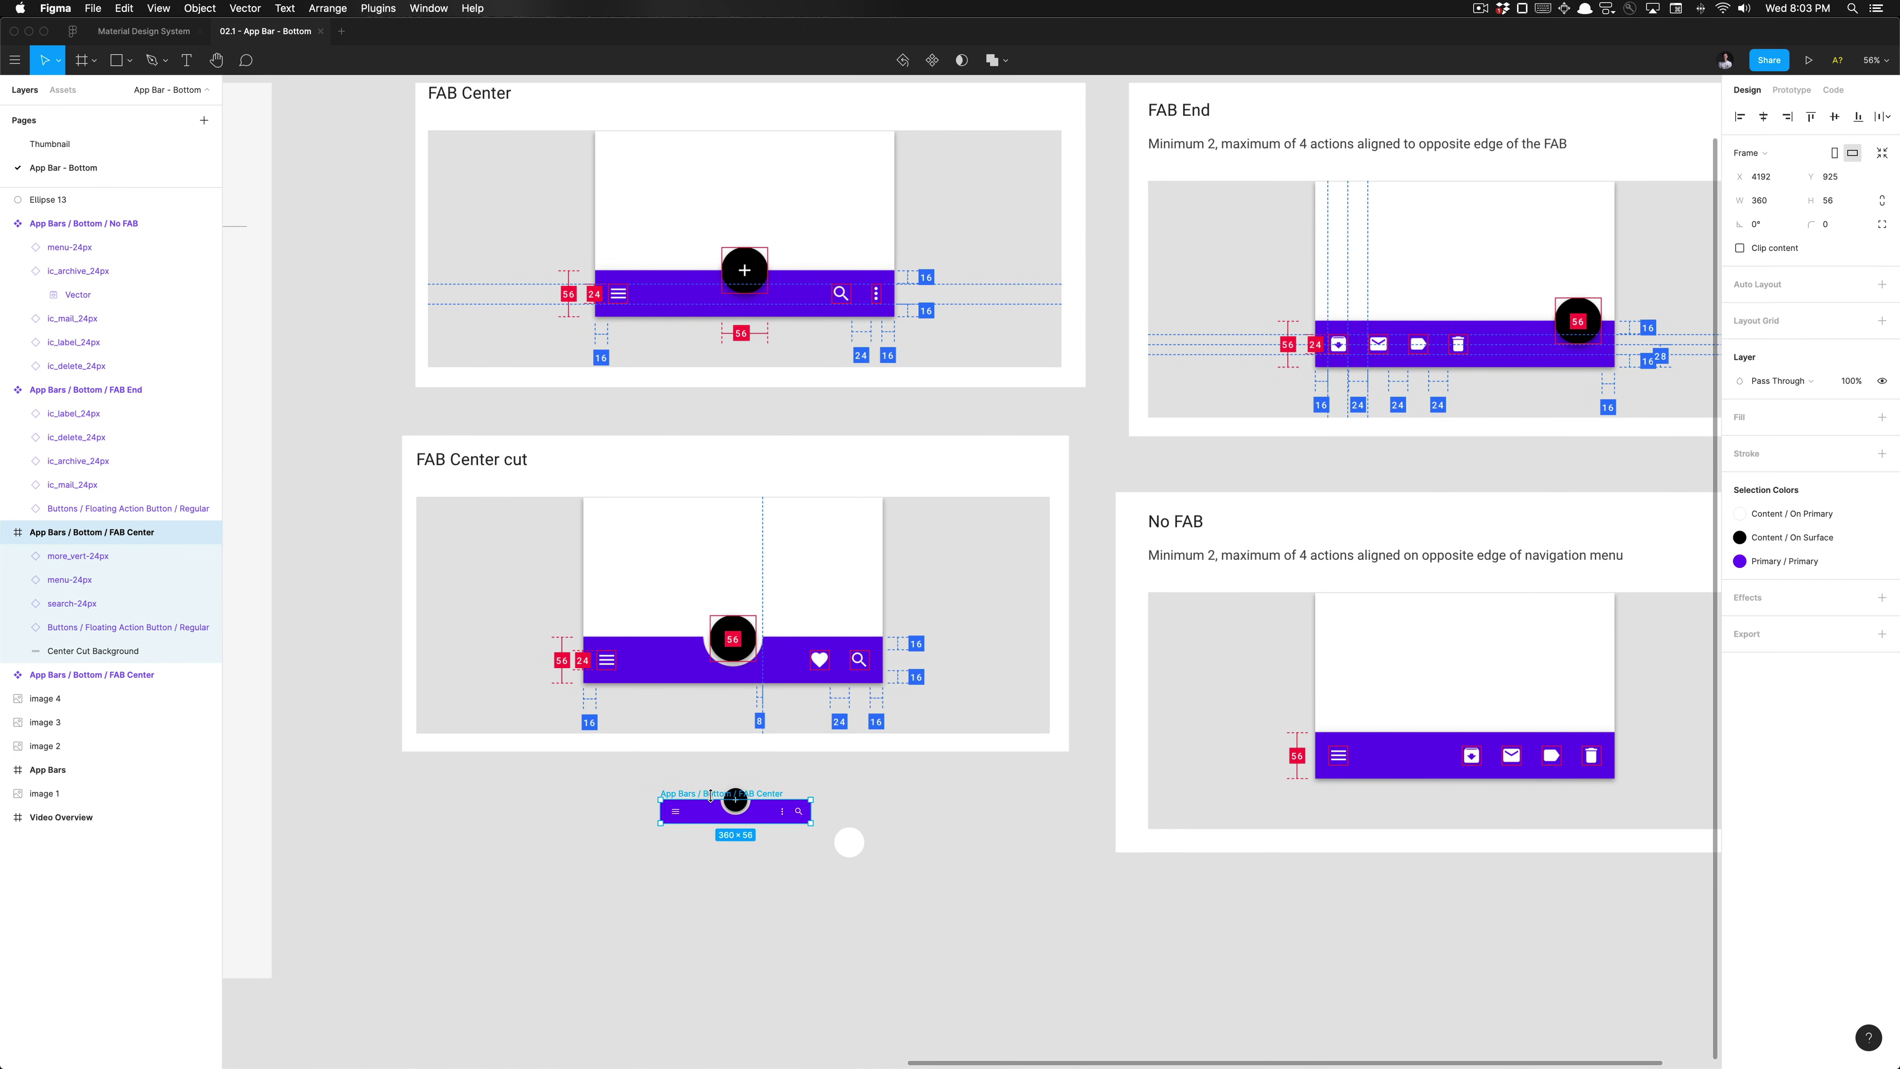
Step: Check the constraints of the floating action button and the icons, and try widening the frame to test them
left_click(734, 795)
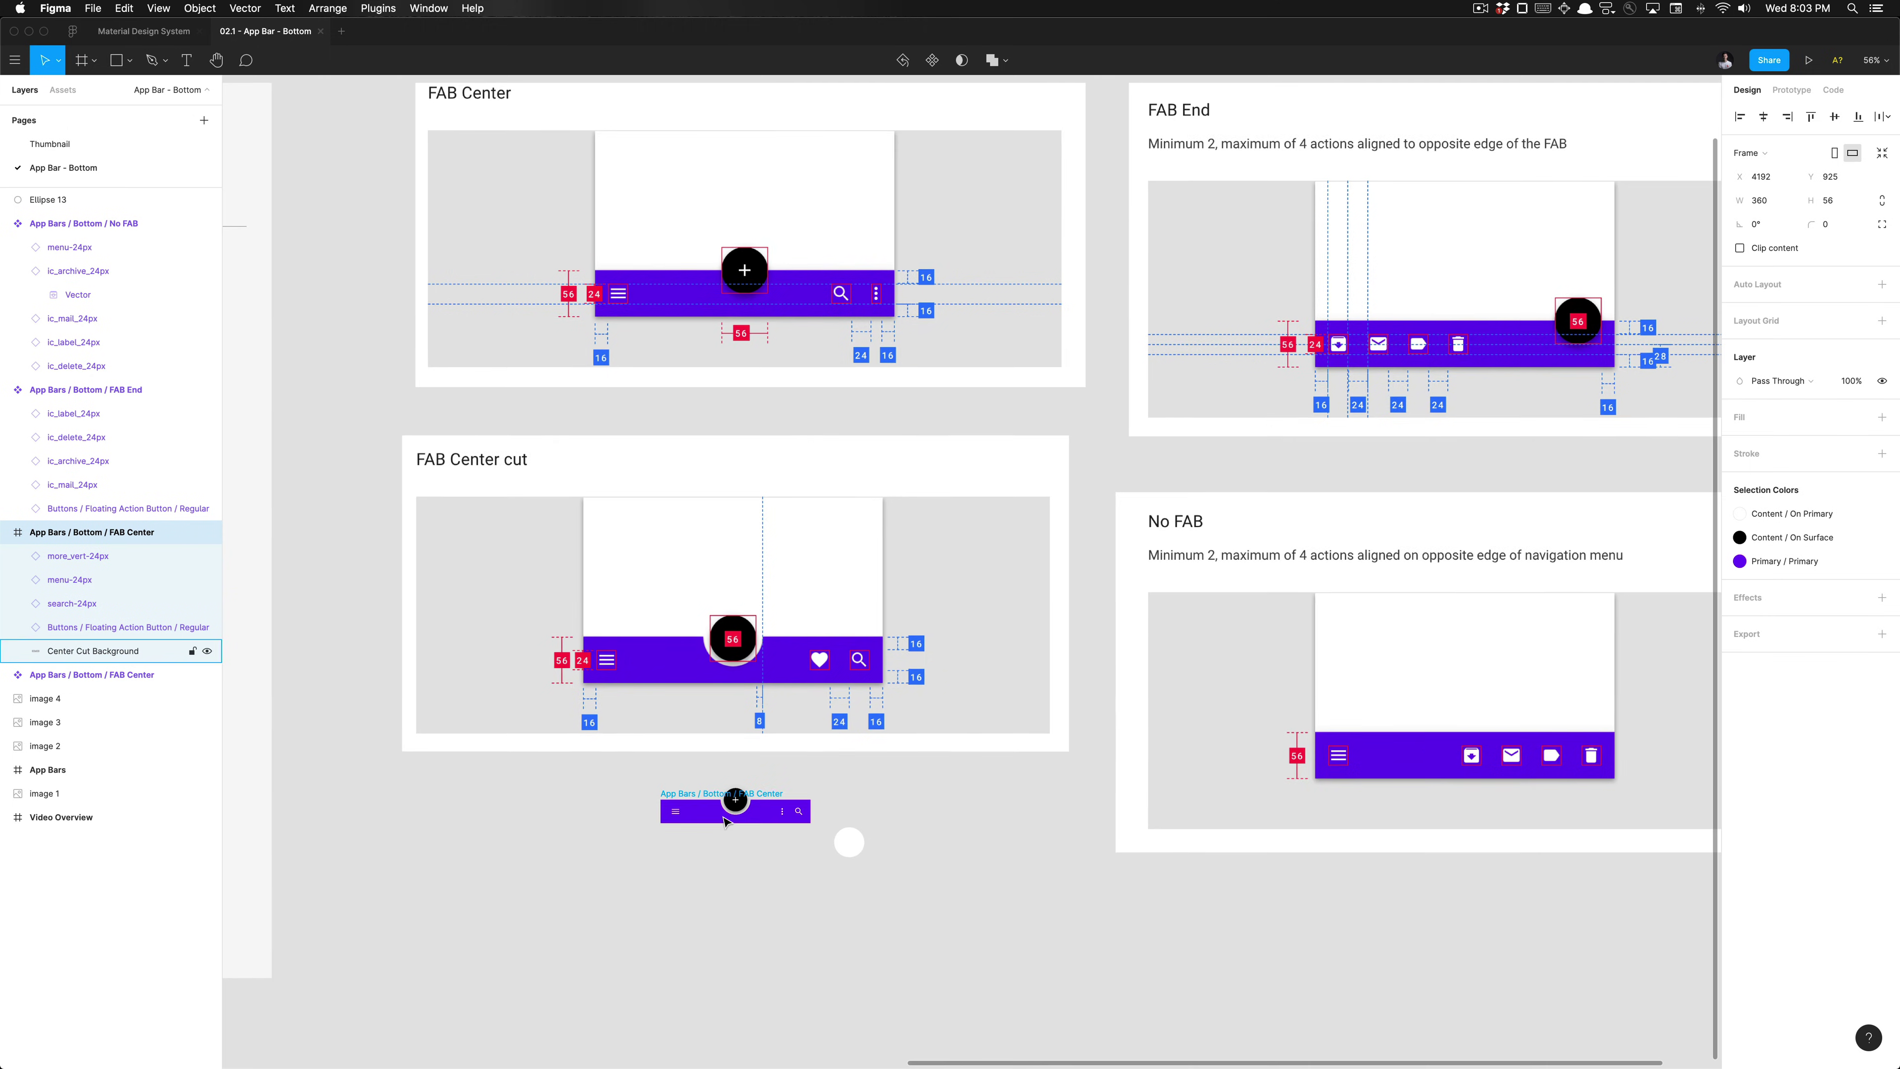
scroll(748, 778, "up", 5)
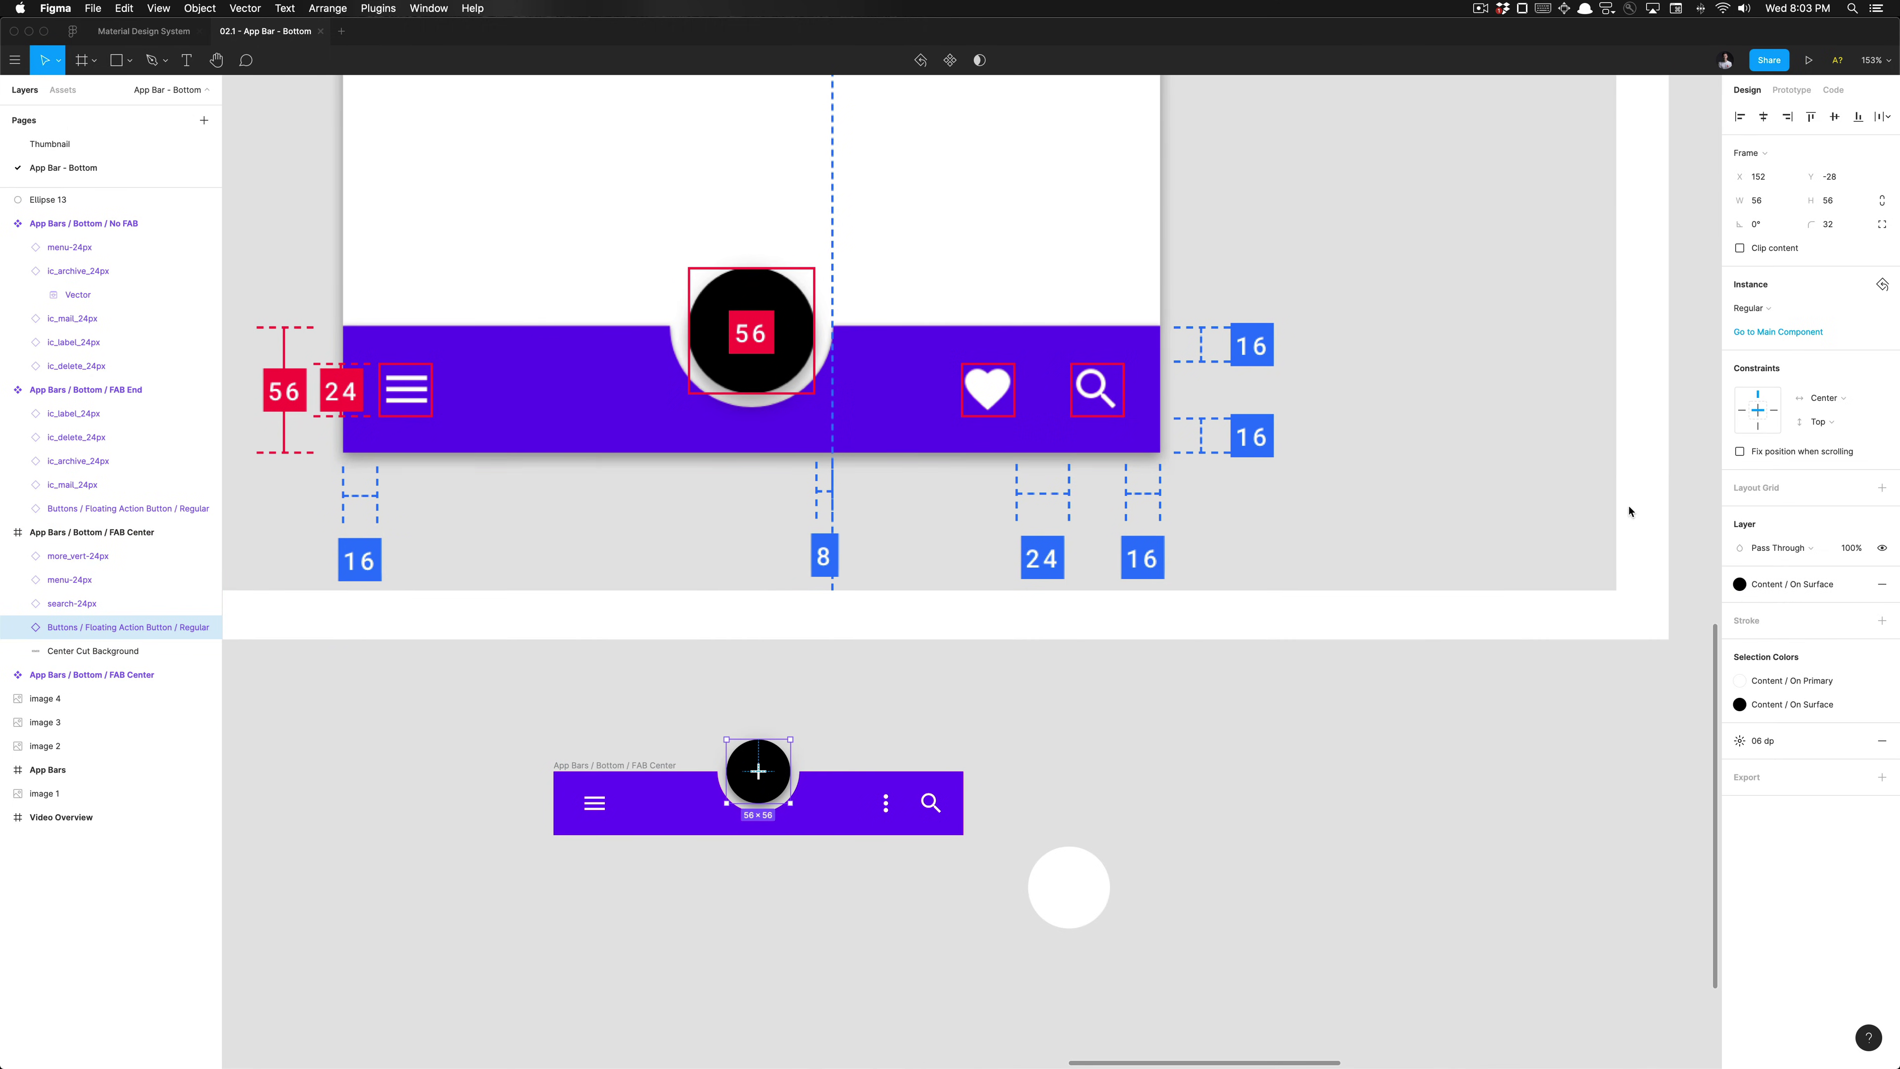
left_click(886, 803)
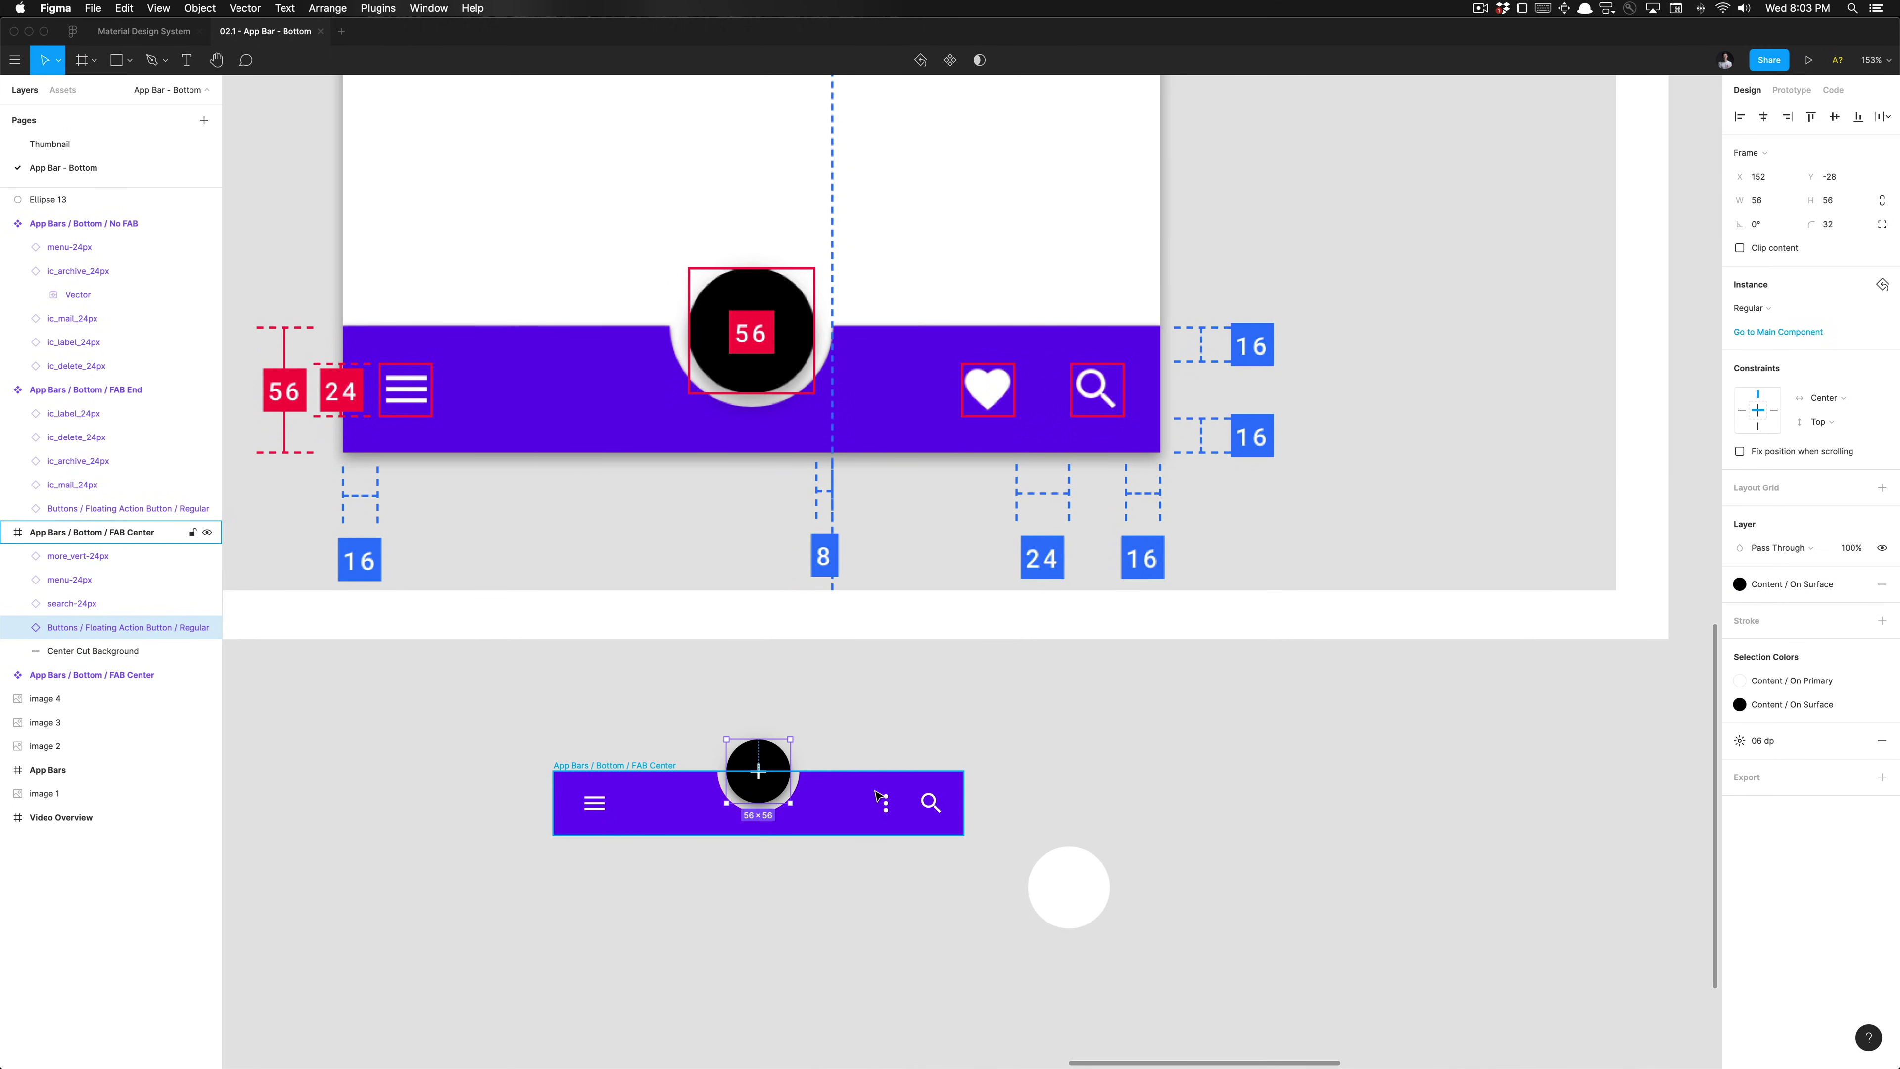
left_click(595, 803)
left_click(619, 765)
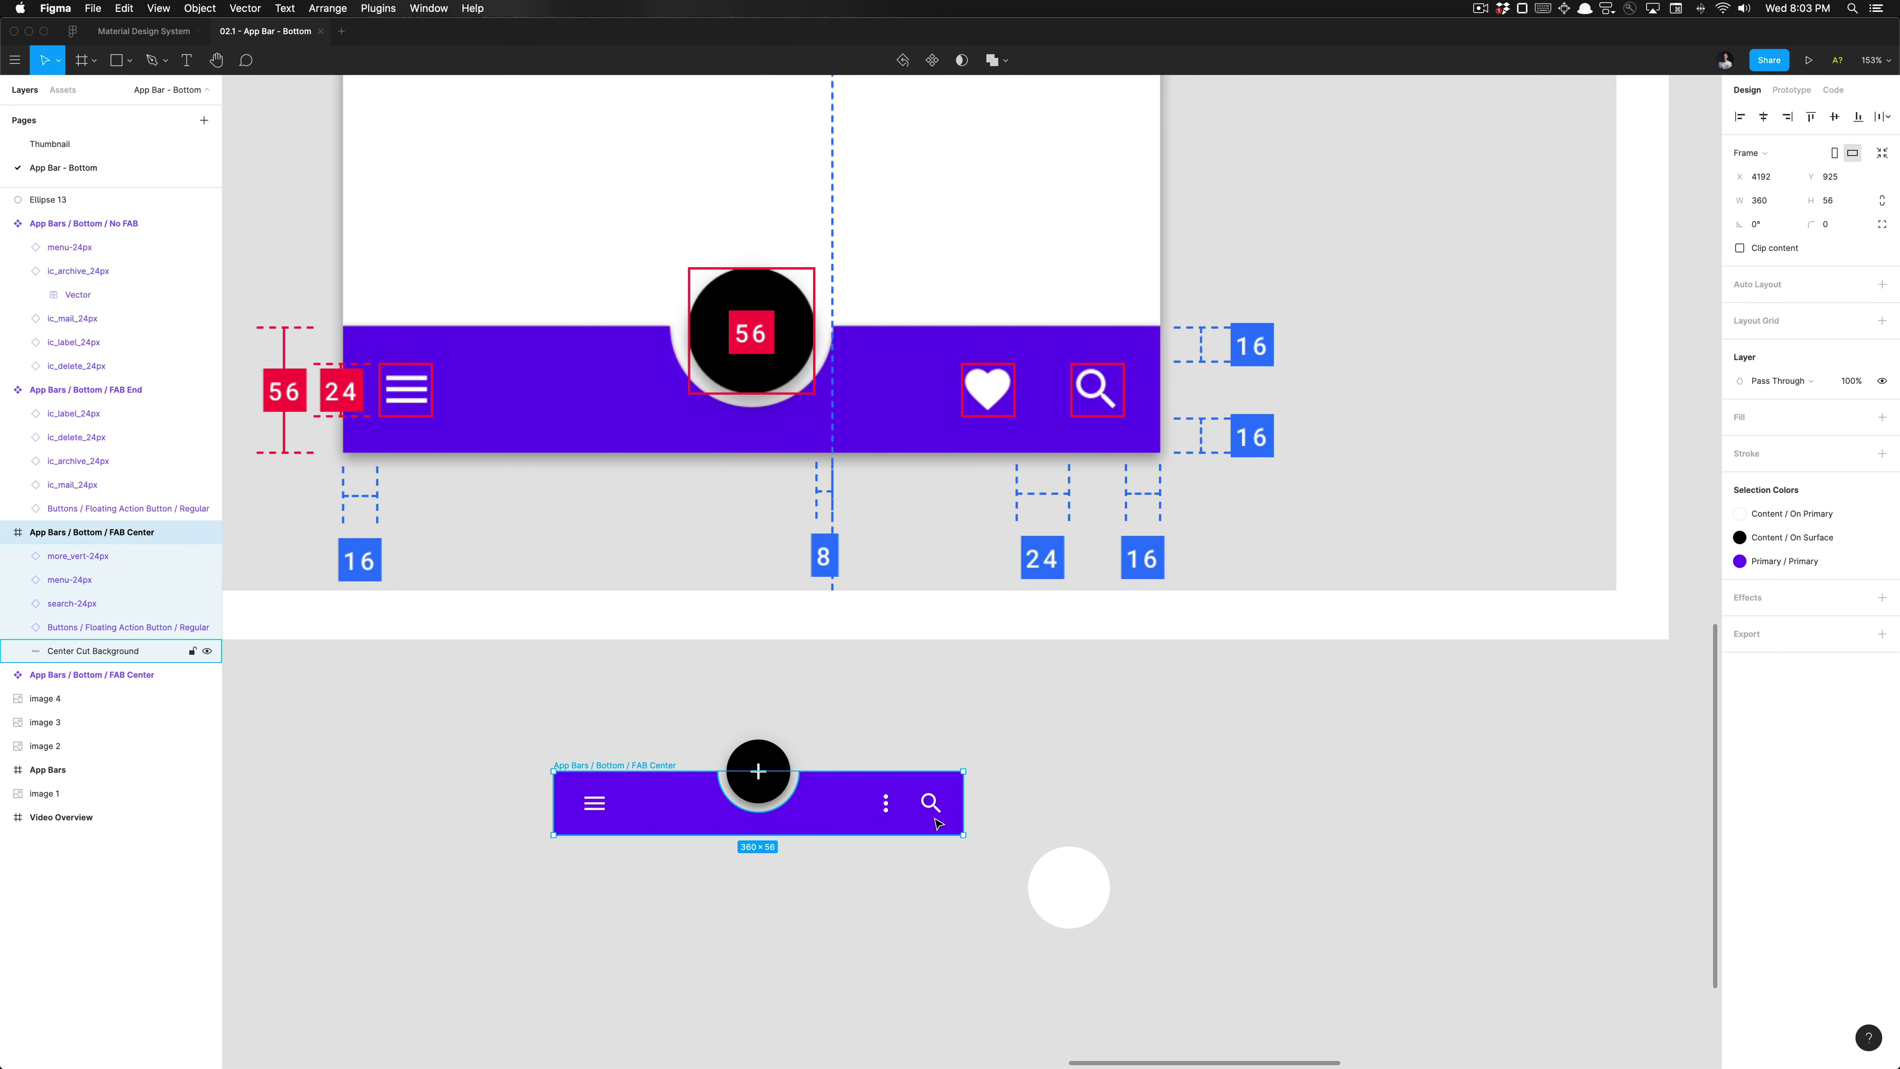
left_click_drag(965, 806, 1068, 806)
key("super+z")
Step: Set the horizontal constraint of Rectangle 77 in Center Cut Background to Left & Right, and test it by widening the frame on both sides
left_click(691, 823, "super")
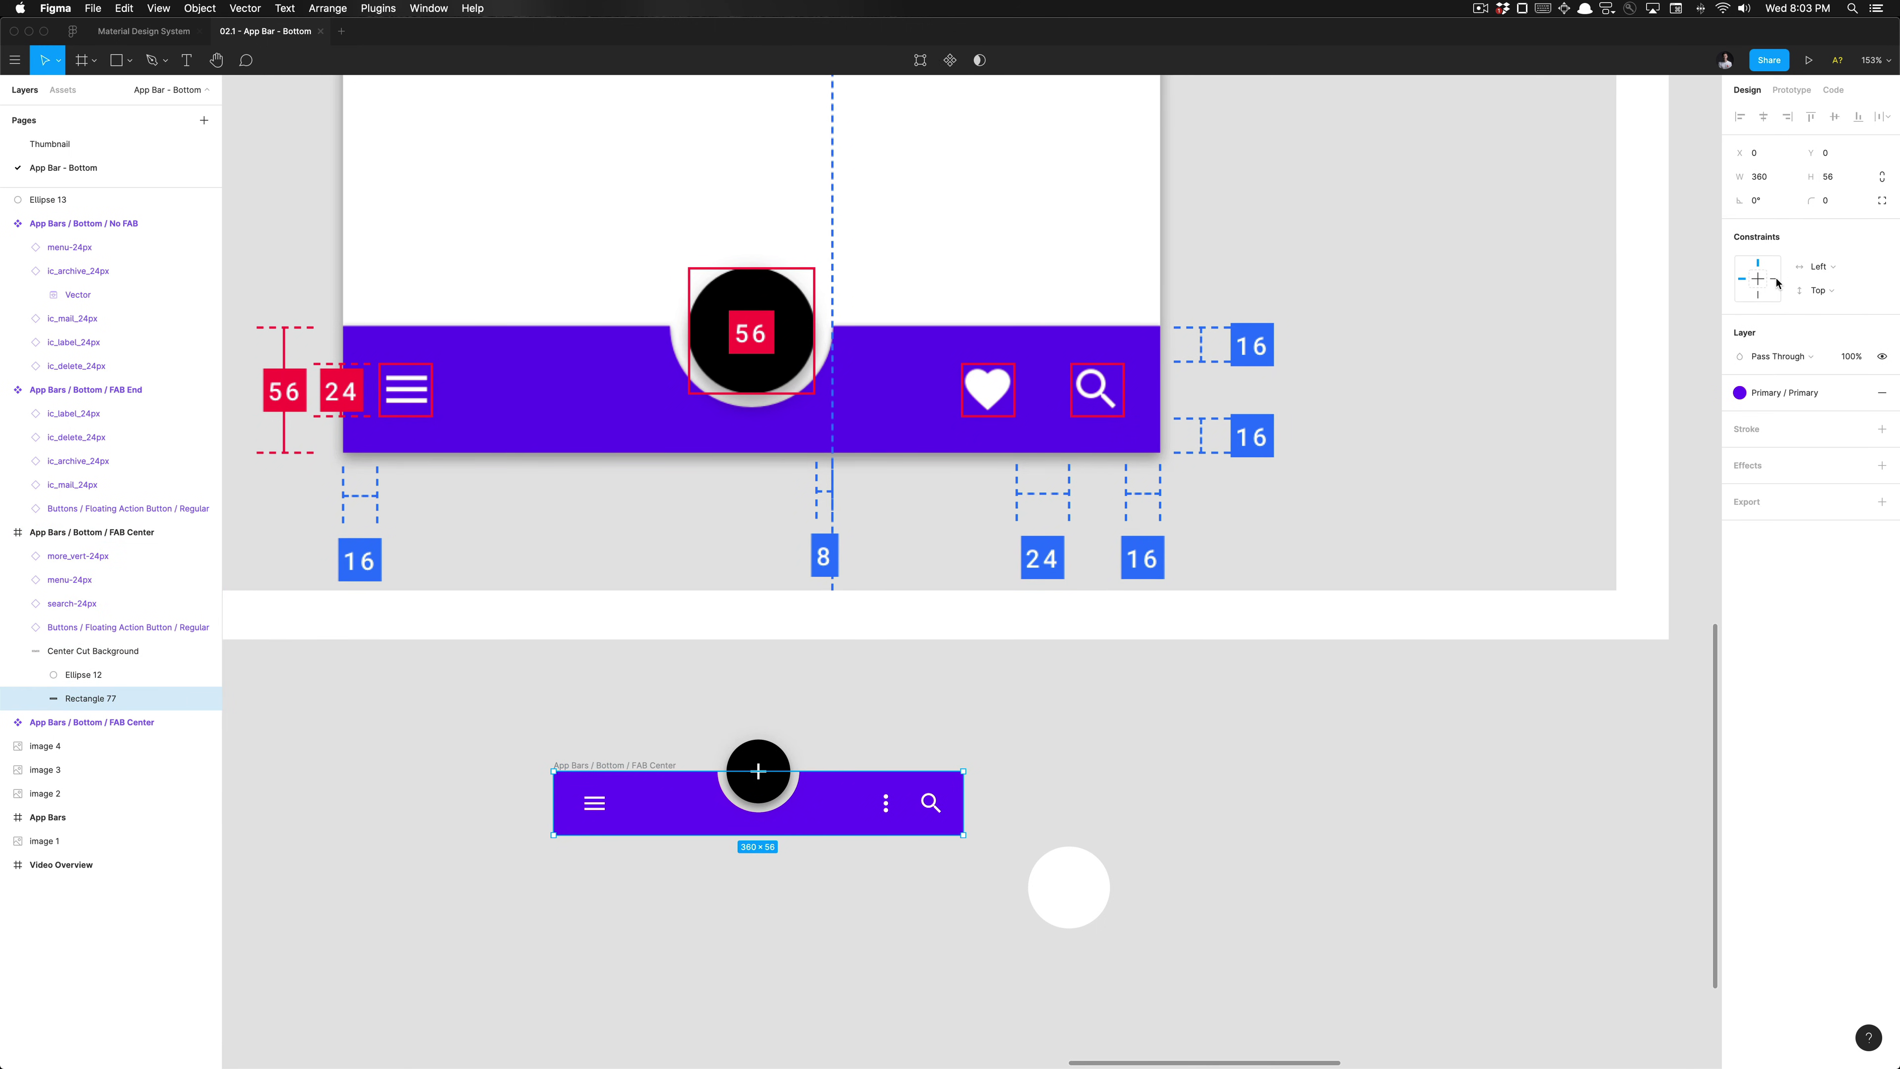
left_click(598, 764)
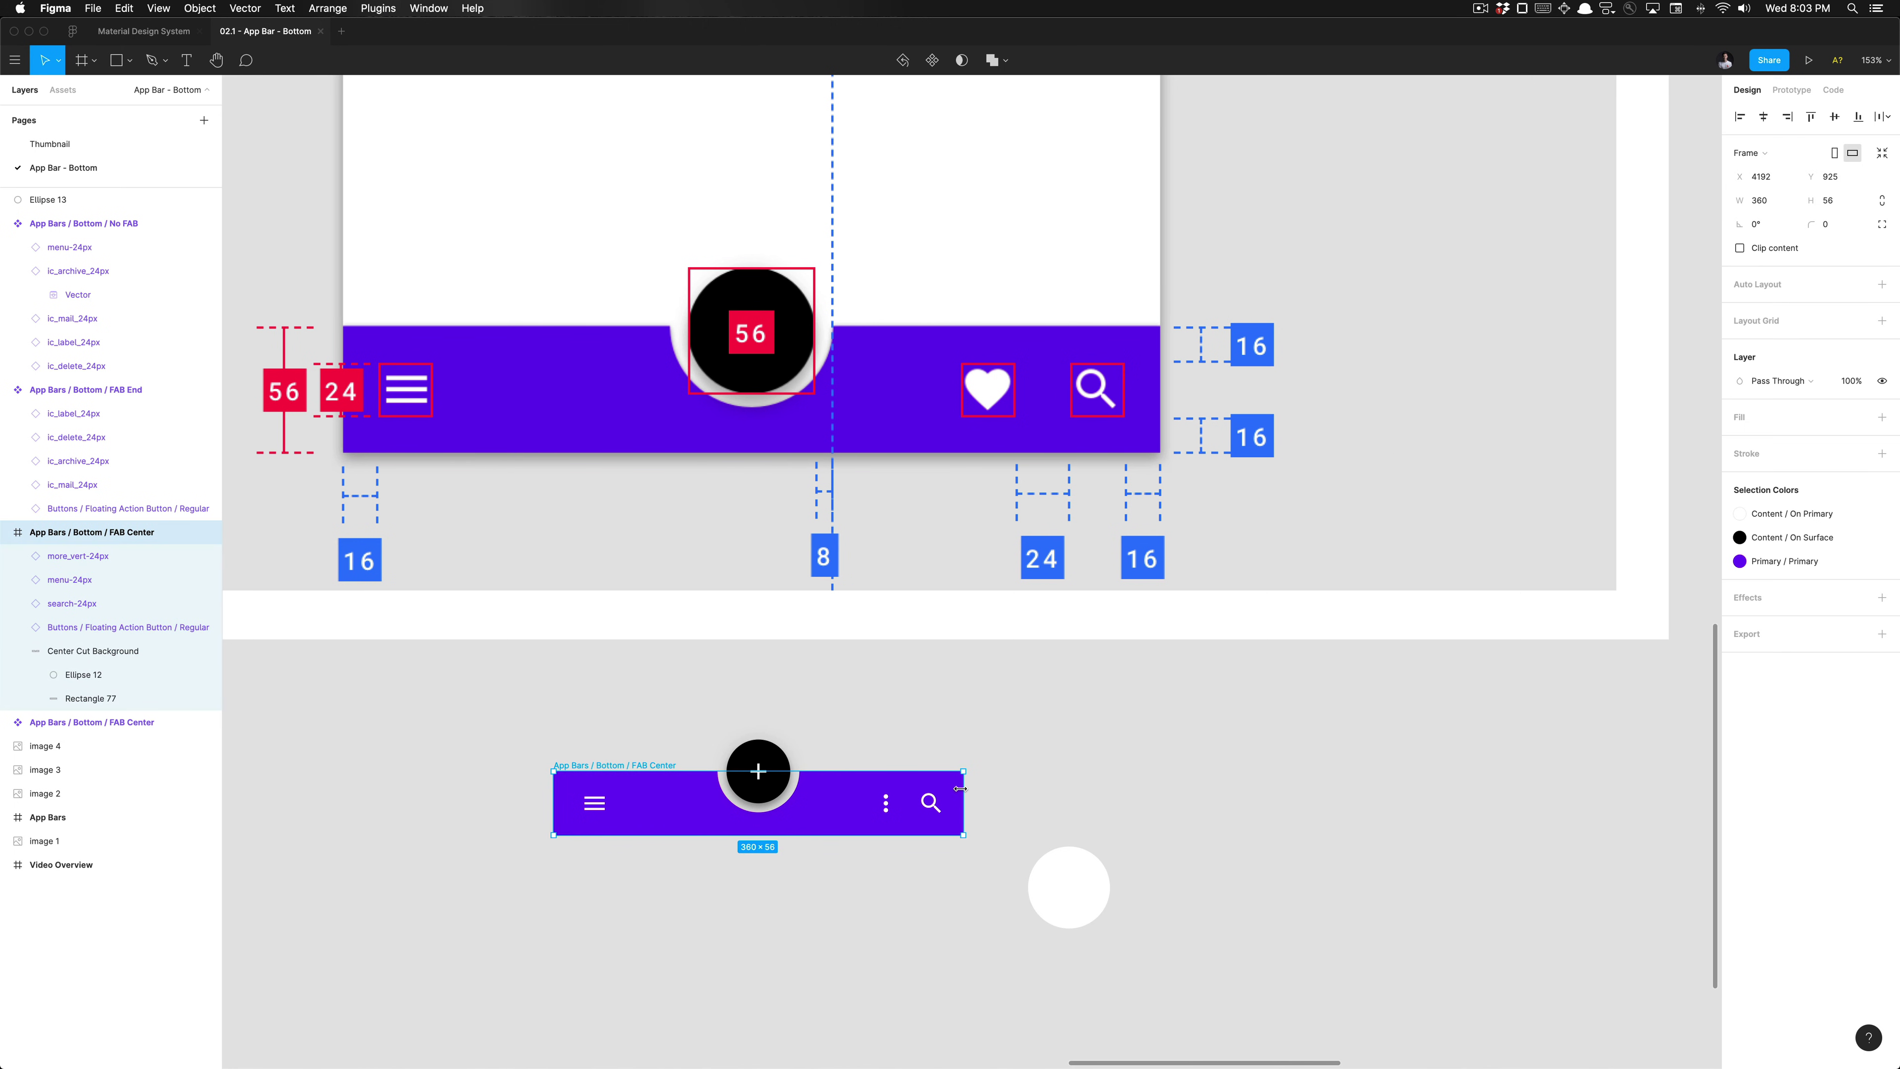
left_click_drag(960, 788, 1308, 786)
key("super+z")
left_click_drag(557, 792, 416, 789)
key("super+z")
left_click(843, 728)
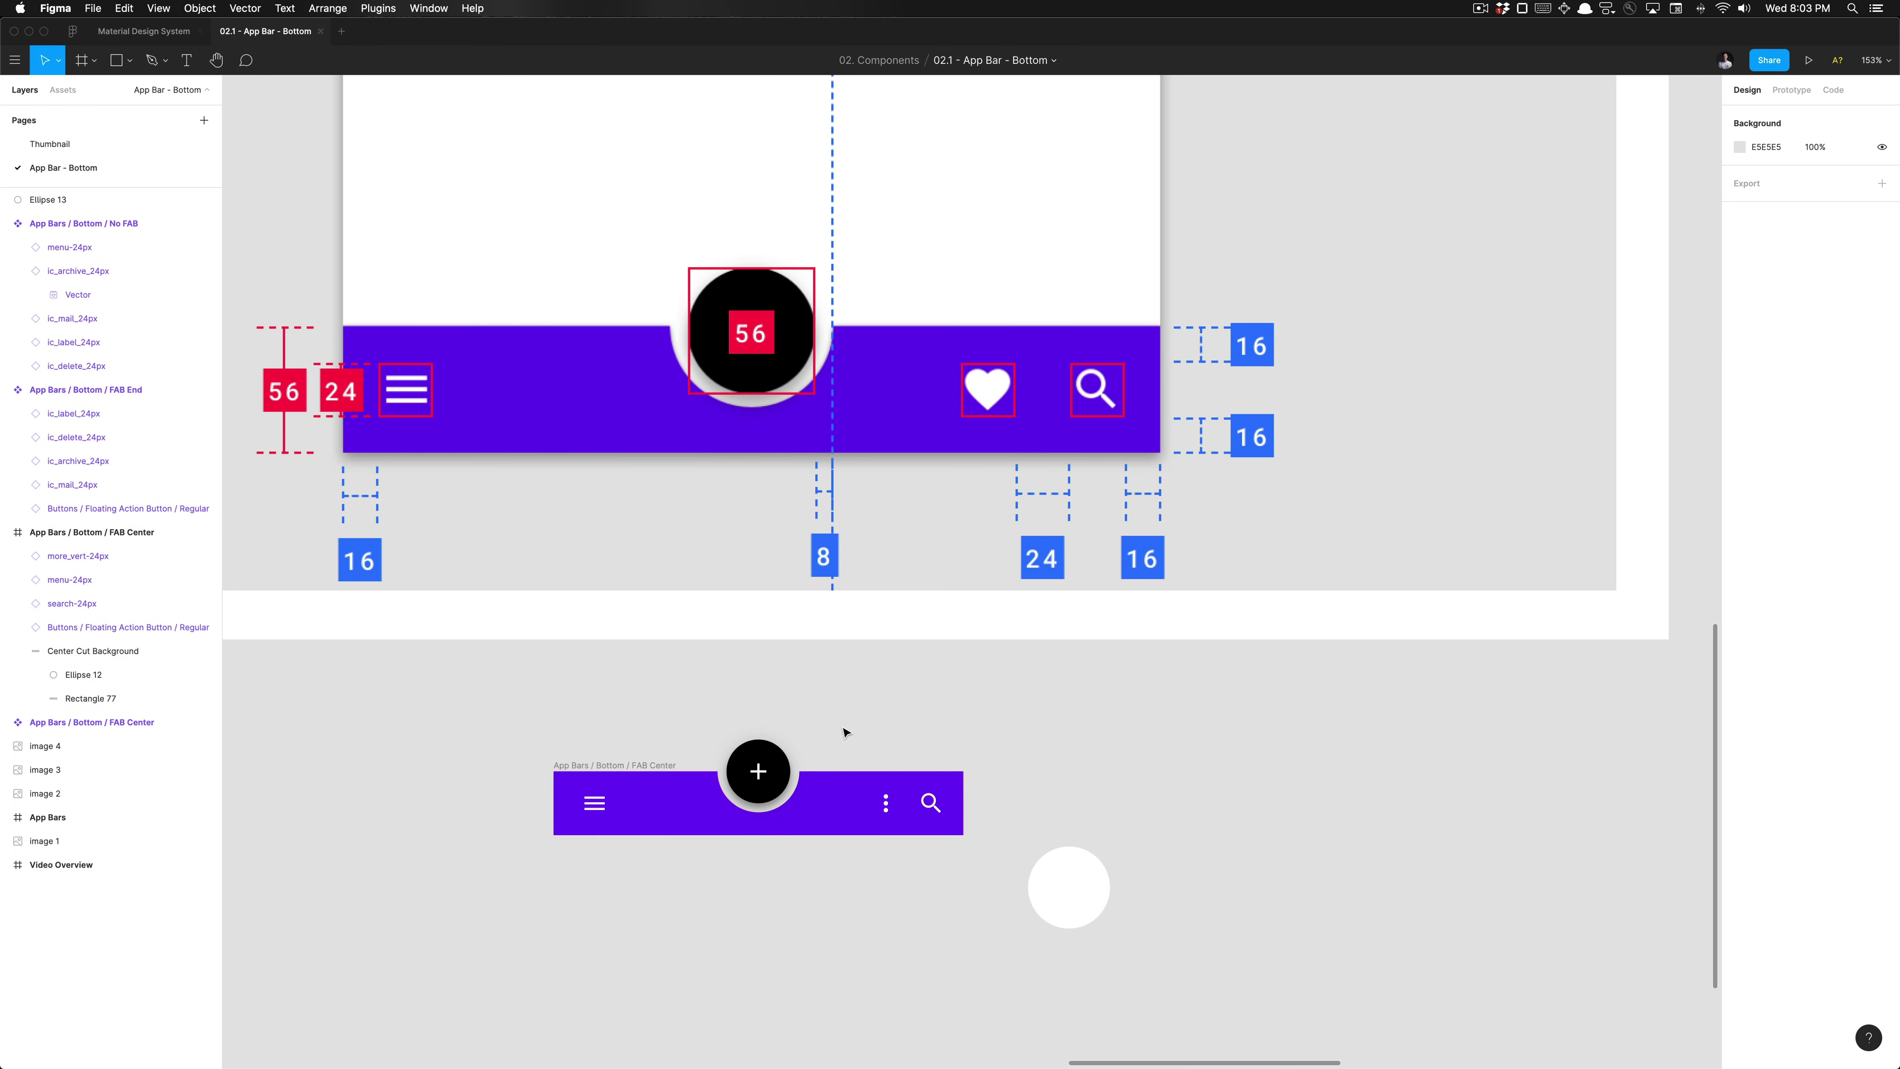
Step: Set the horizontal constraint of Ellipse 12 in Center Cut Background to Center, and check the constraints of Rectangle 77
left_click(814, 815, "super")
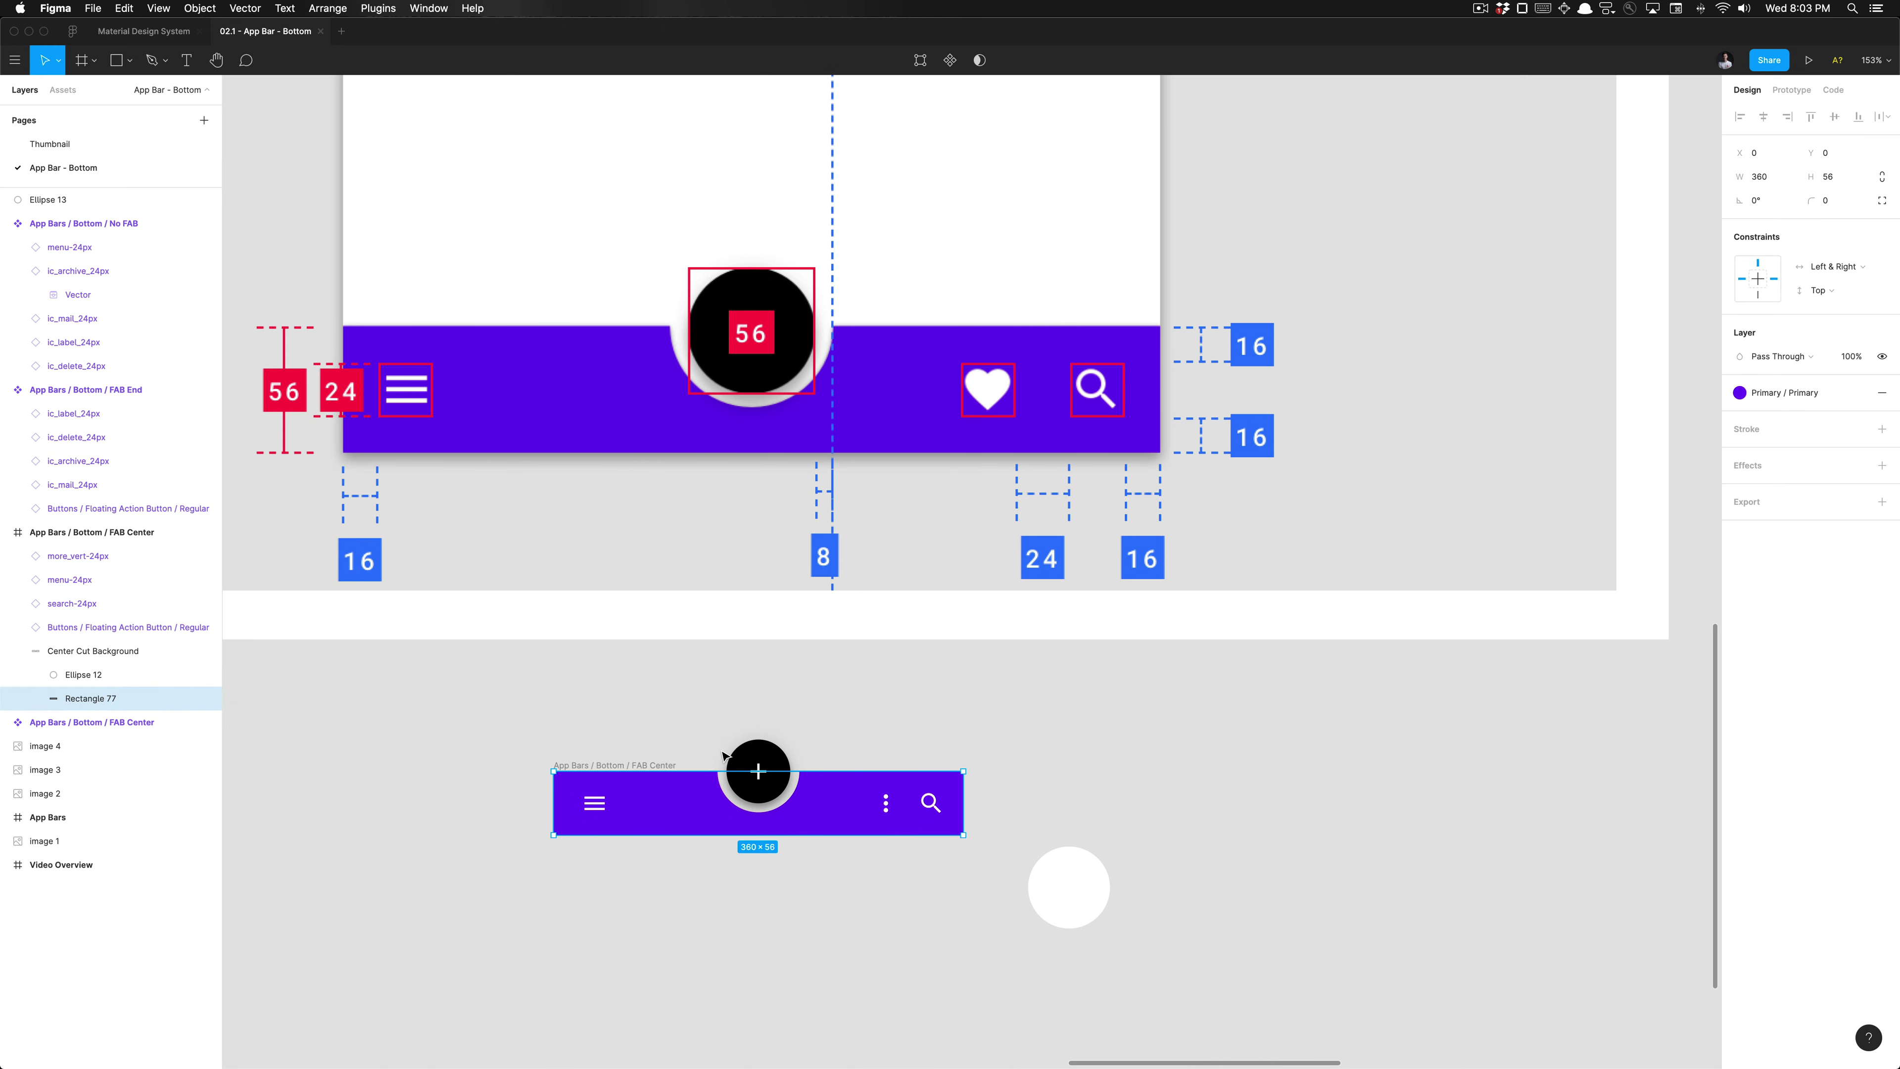
left_click(108, 658)
left_click(118, 678)
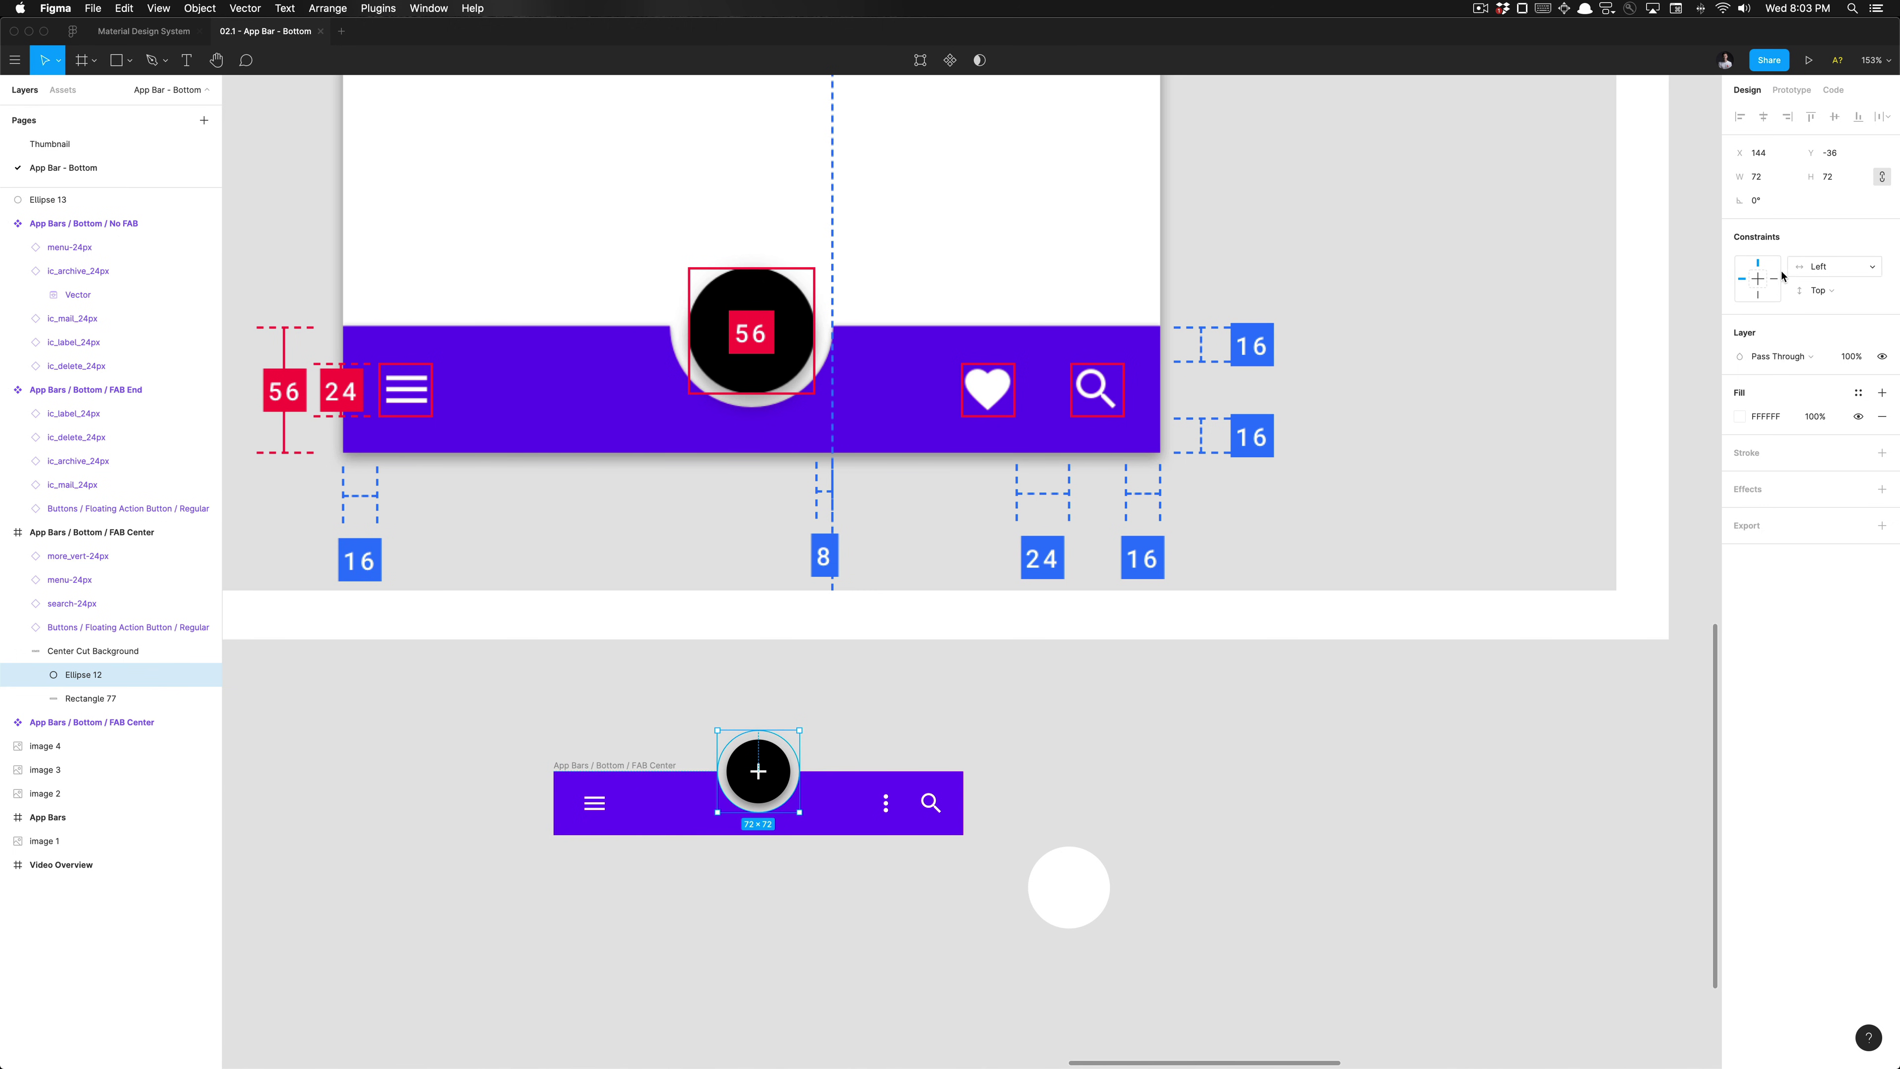
left_click(1764, 279)
left_click(140, 698)
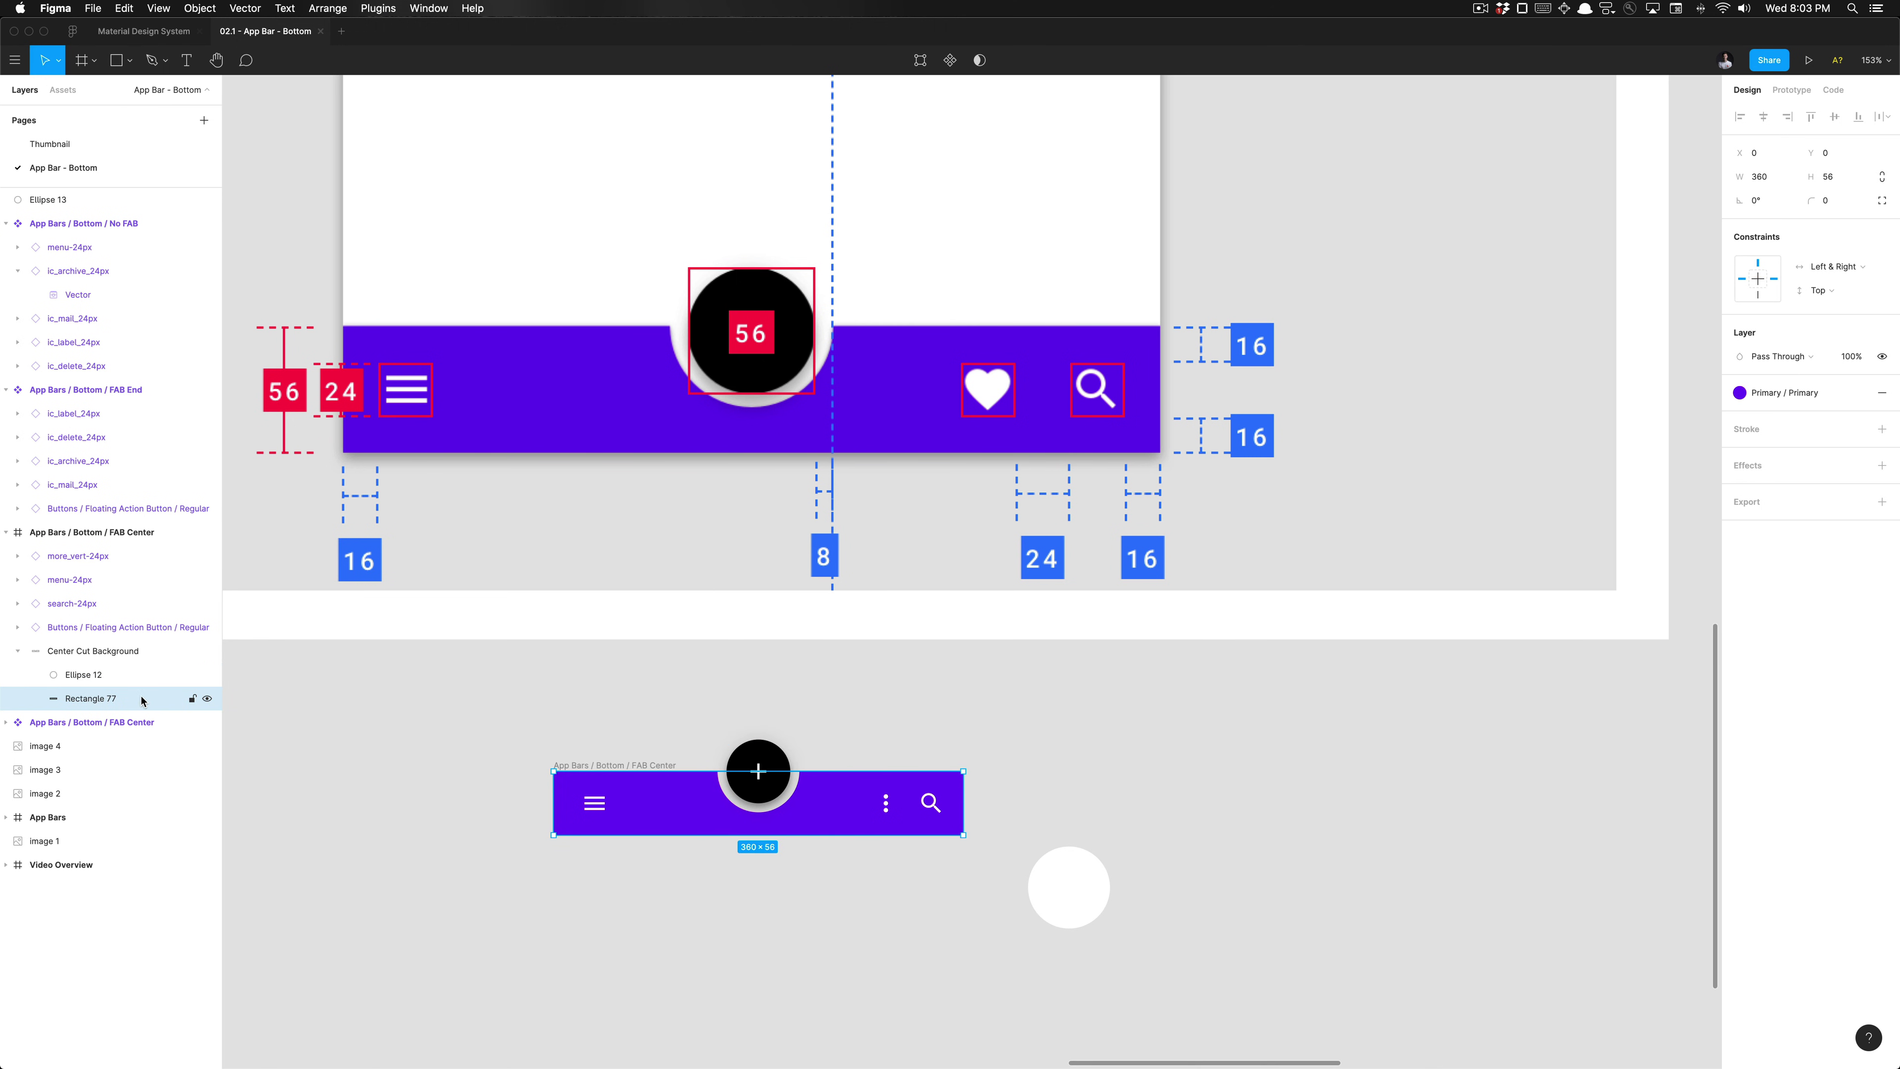
left_click(1761, 283)
Step: Test how the FAB Center frame resizes, and collapse the Center Cut Background layer
left_click(818, 691)
left_click(647, 781)
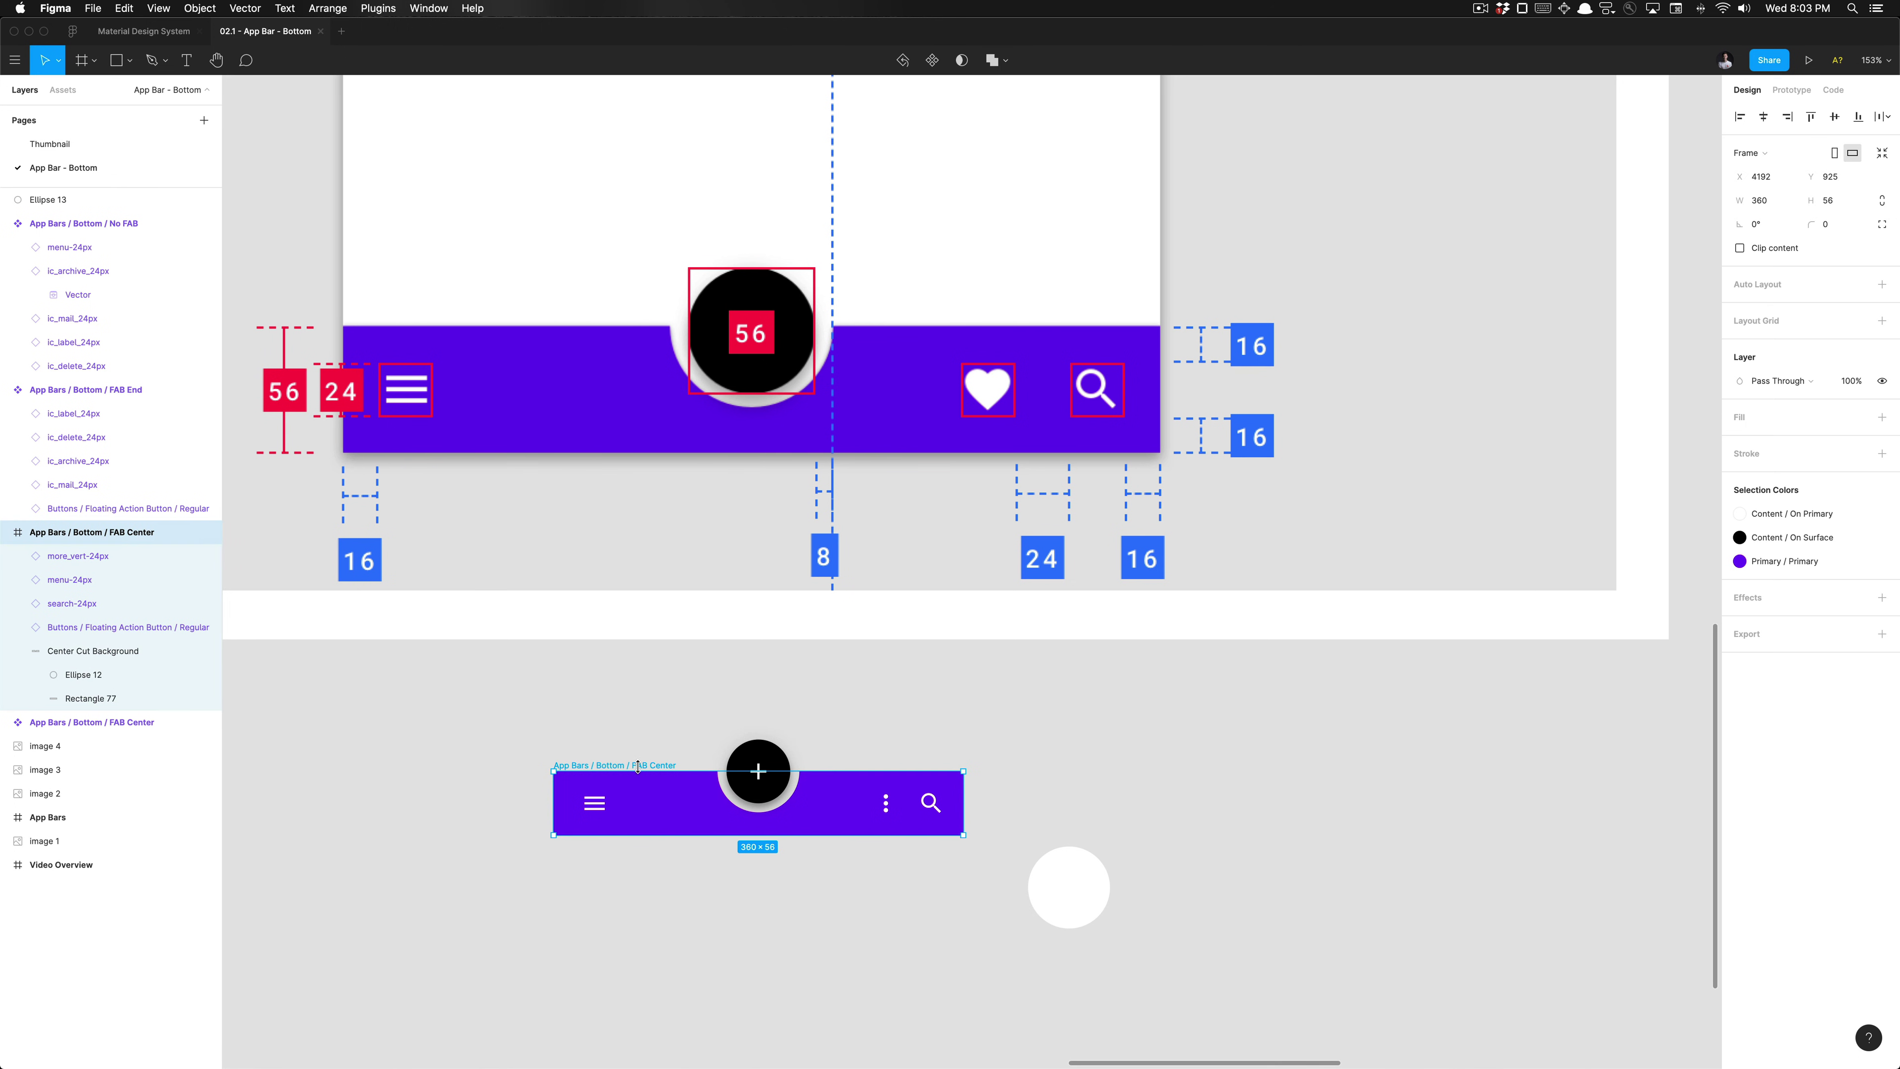
mouse_move(962, 802)
left_mouse_down()
mouse_move(1395, 803)
mouse_move(808, 799)
mouse_move(1399, 799)
mouse_move(1238, 799)
mouse_move(883, 738)
mouse_move(1372, 779)
mouse_move(913, 775)
mouse_move(1379, 784)
mouse_move(890, 785)
mouse_move(1230, 786)
mouse_move(963, 786)
left_mouse_up()
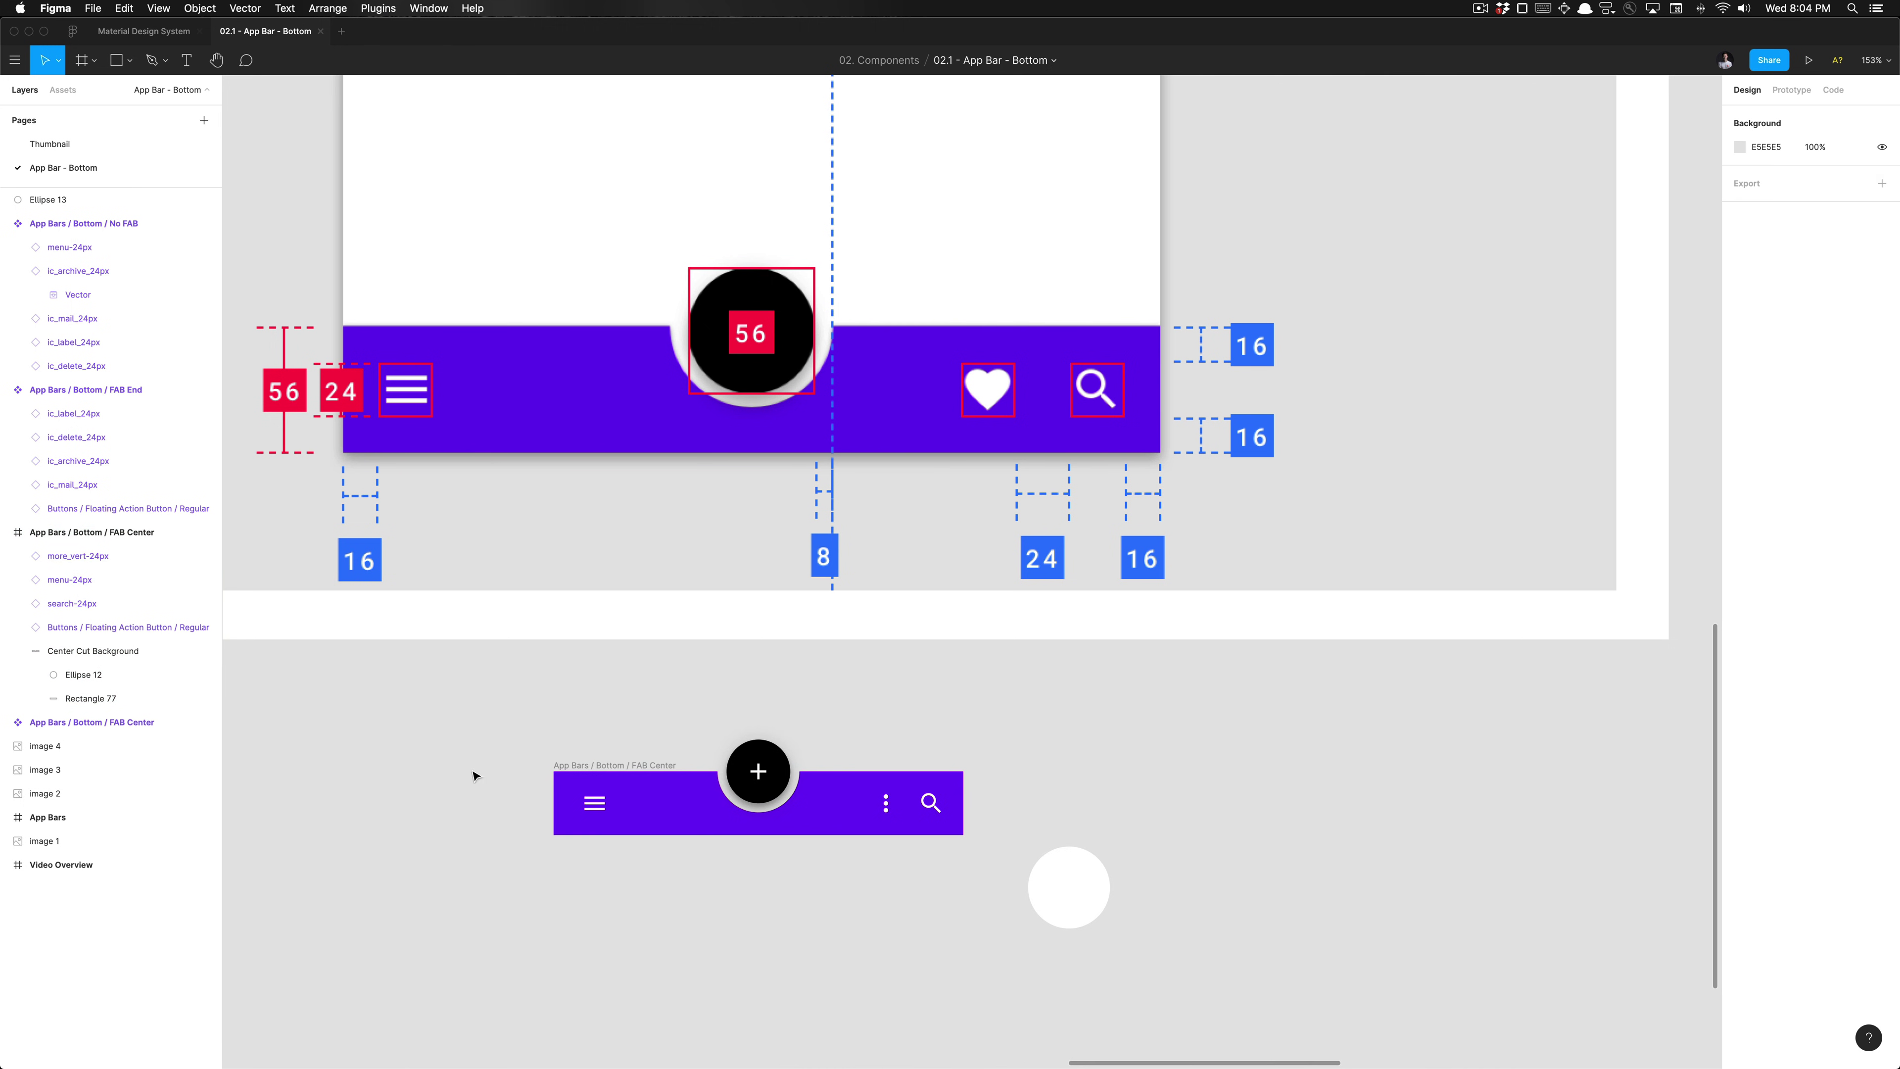
left_click(89, 650)
left_click(14, 650)
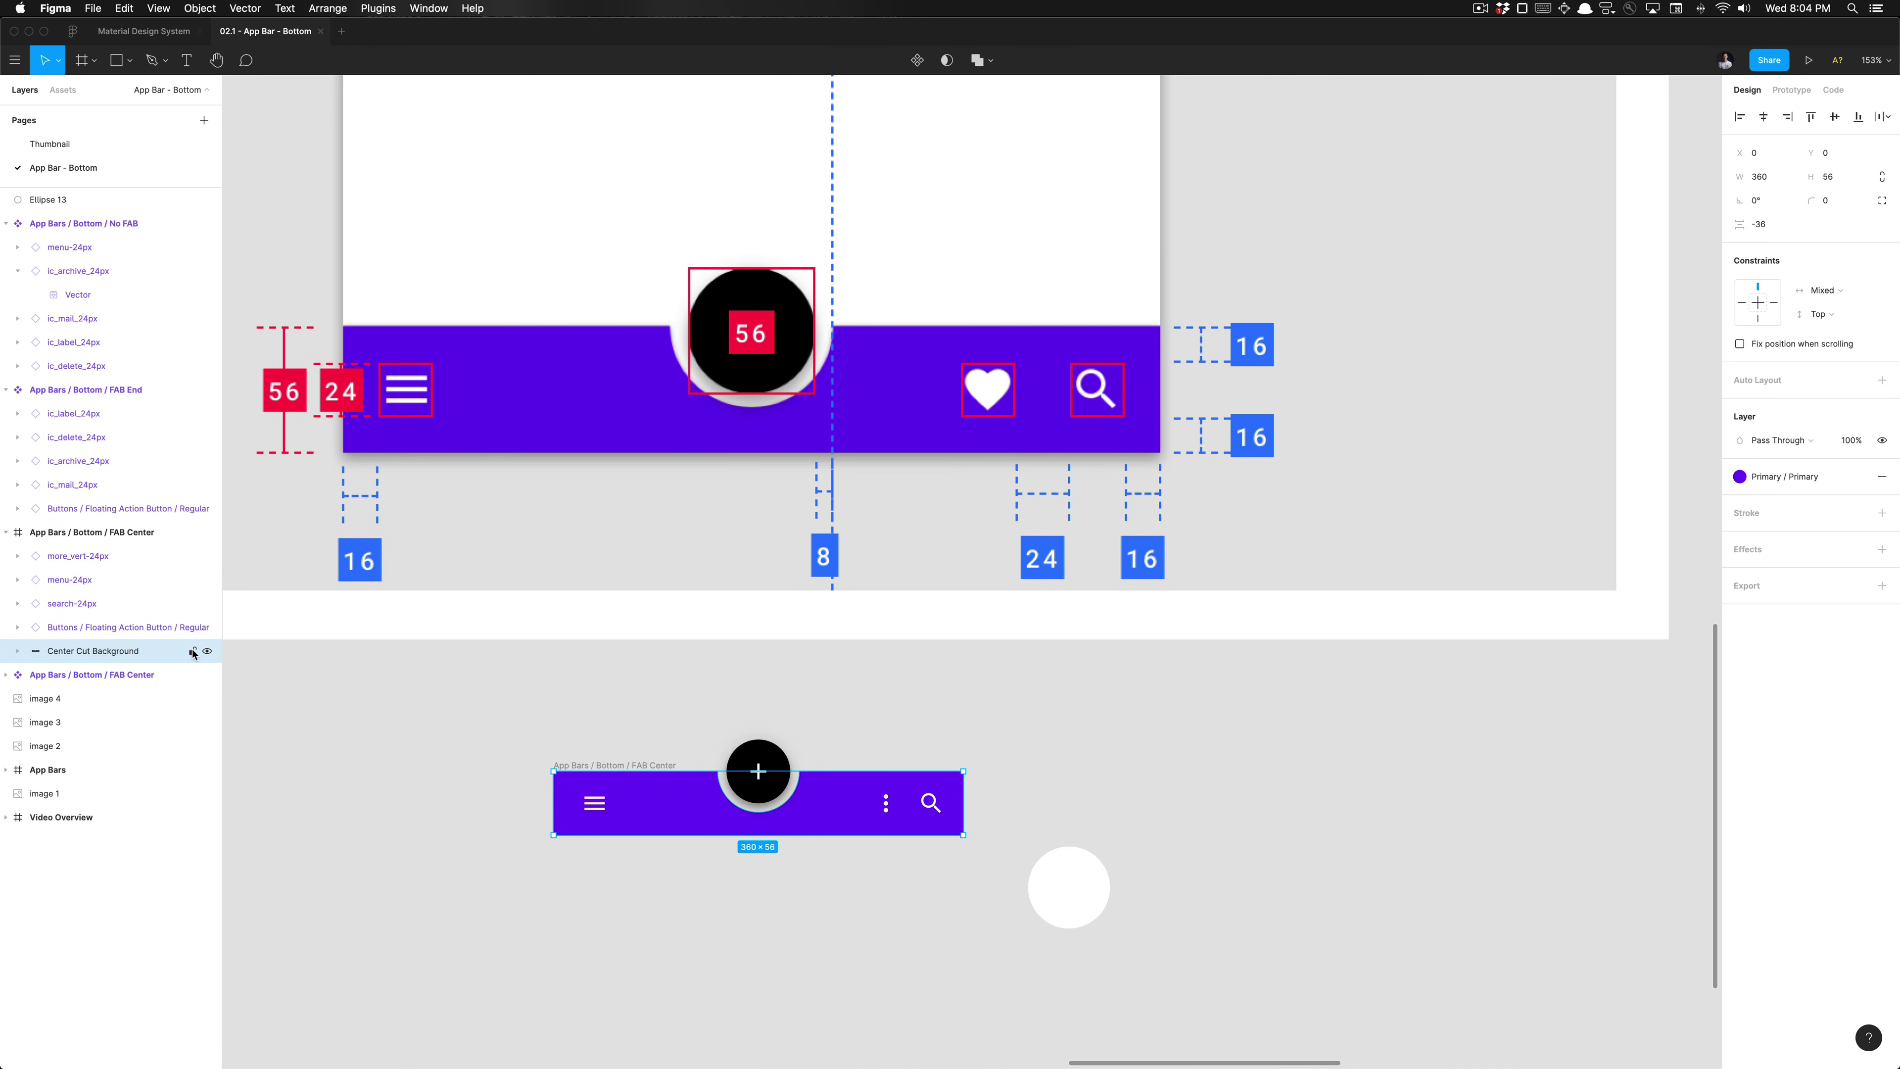
left_click(568, 699)
Step: Rename the notched App Bars / Bottom / FAB Center frame to "App Bars / Bottom / FAB Center Cut"
scroll(568, 700, "down", 5)
left_click(621, 736)
scroll(621, 736, "down", 5)
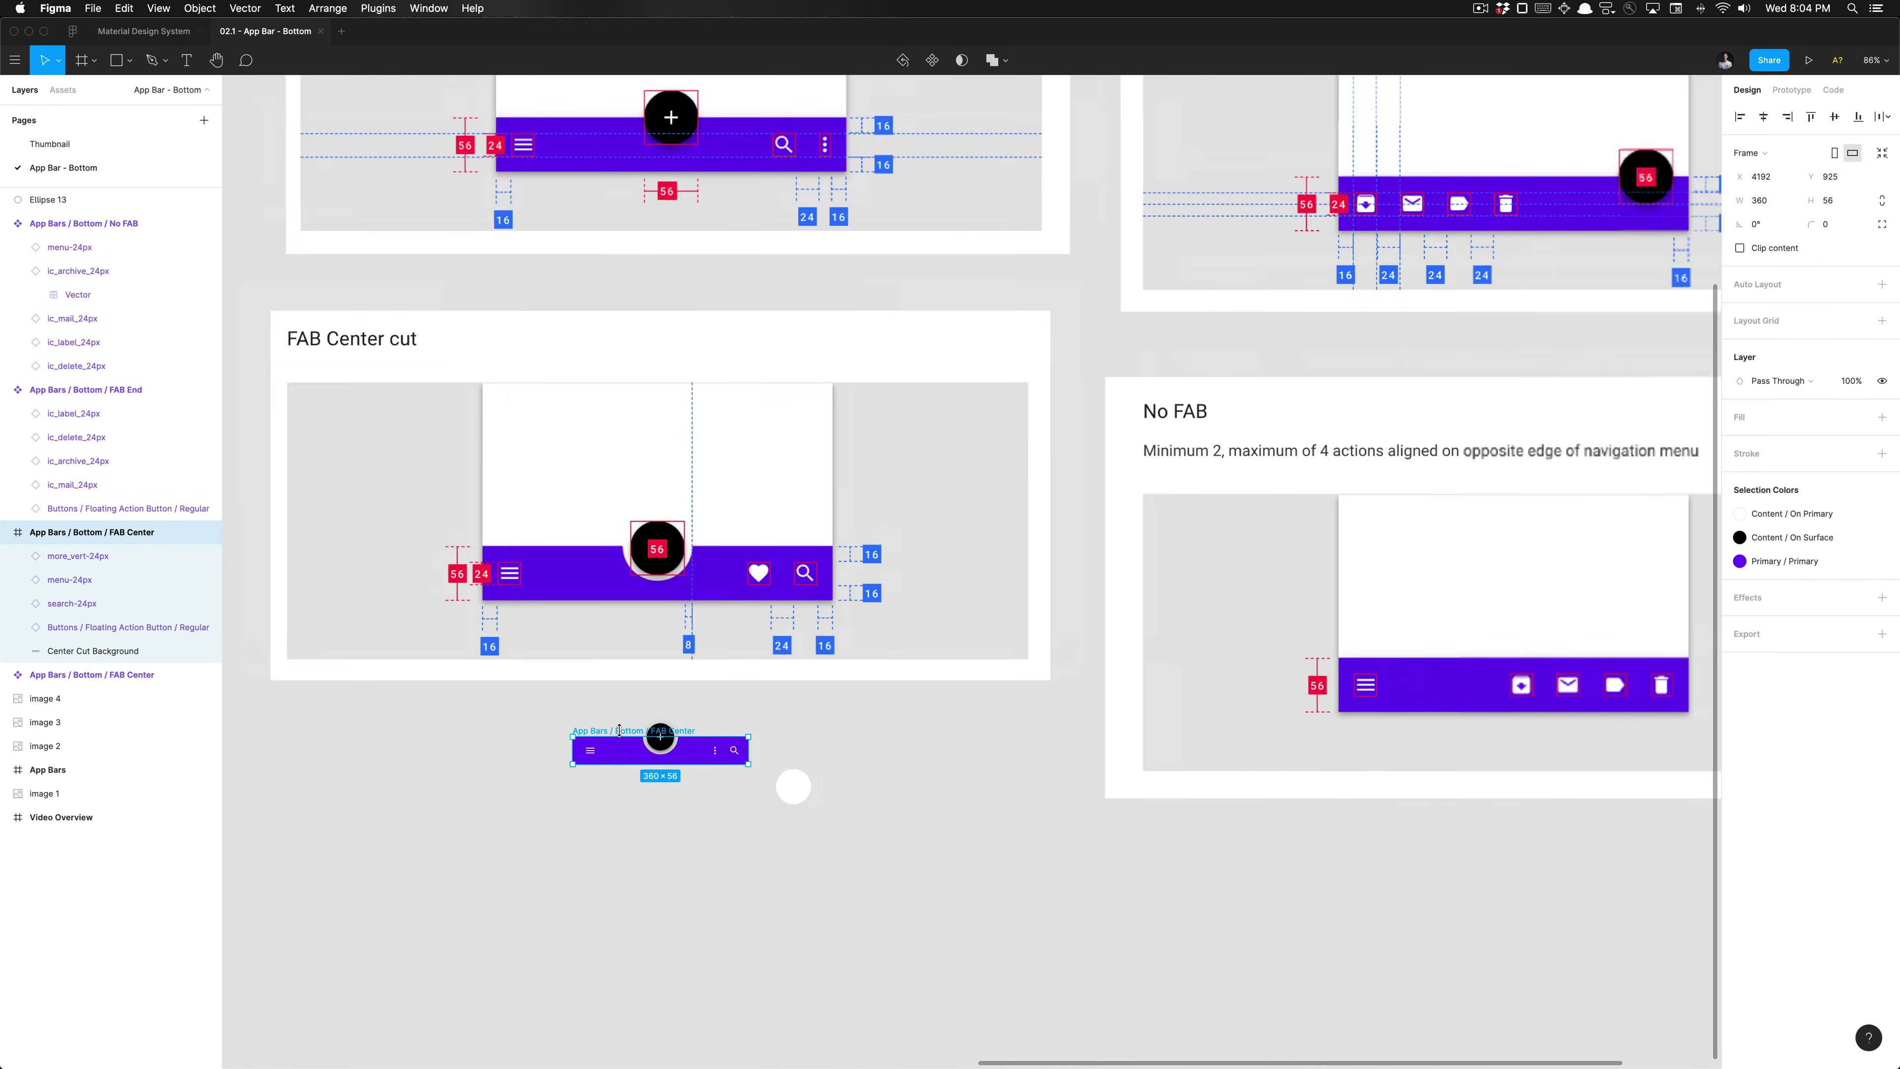
scroll(621, 736, "up", 5)
key("super+r")
key("Right")
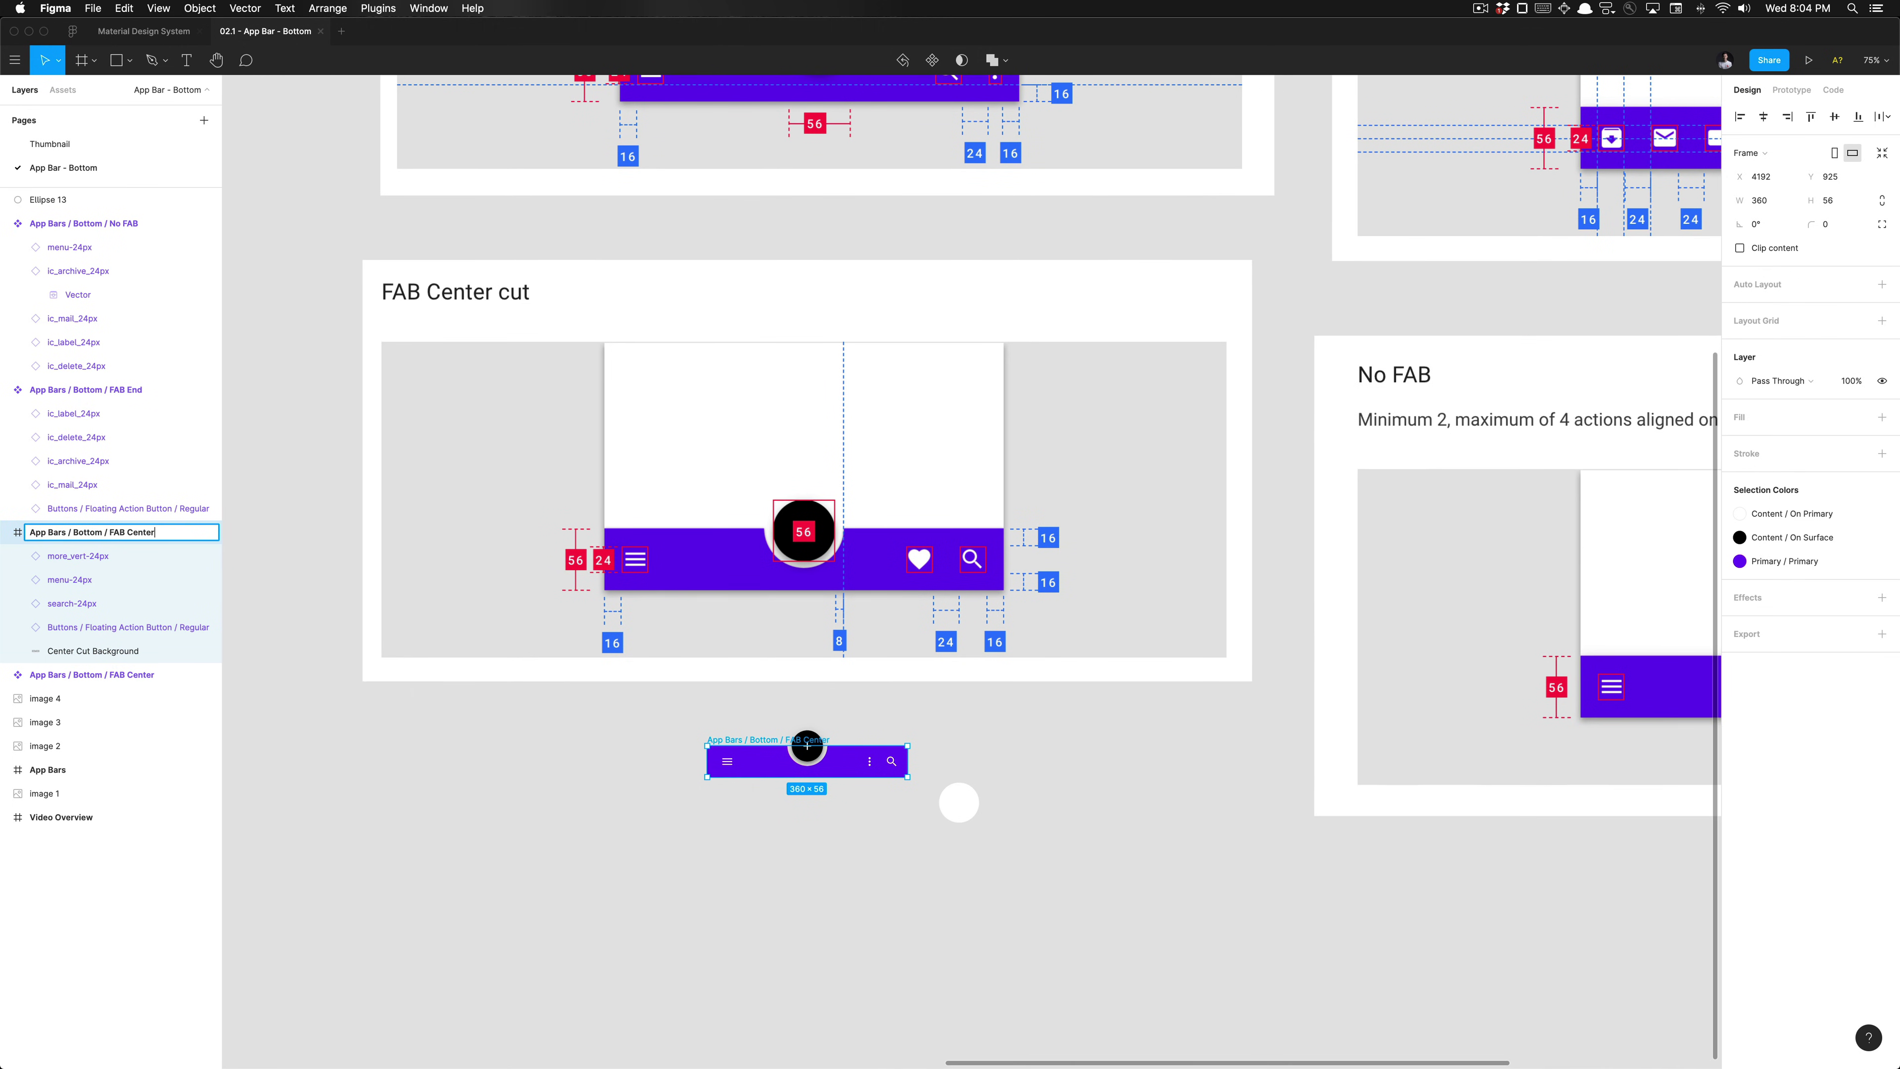
key("alt+shift+Left")
type("Center Cut")
key("Return")
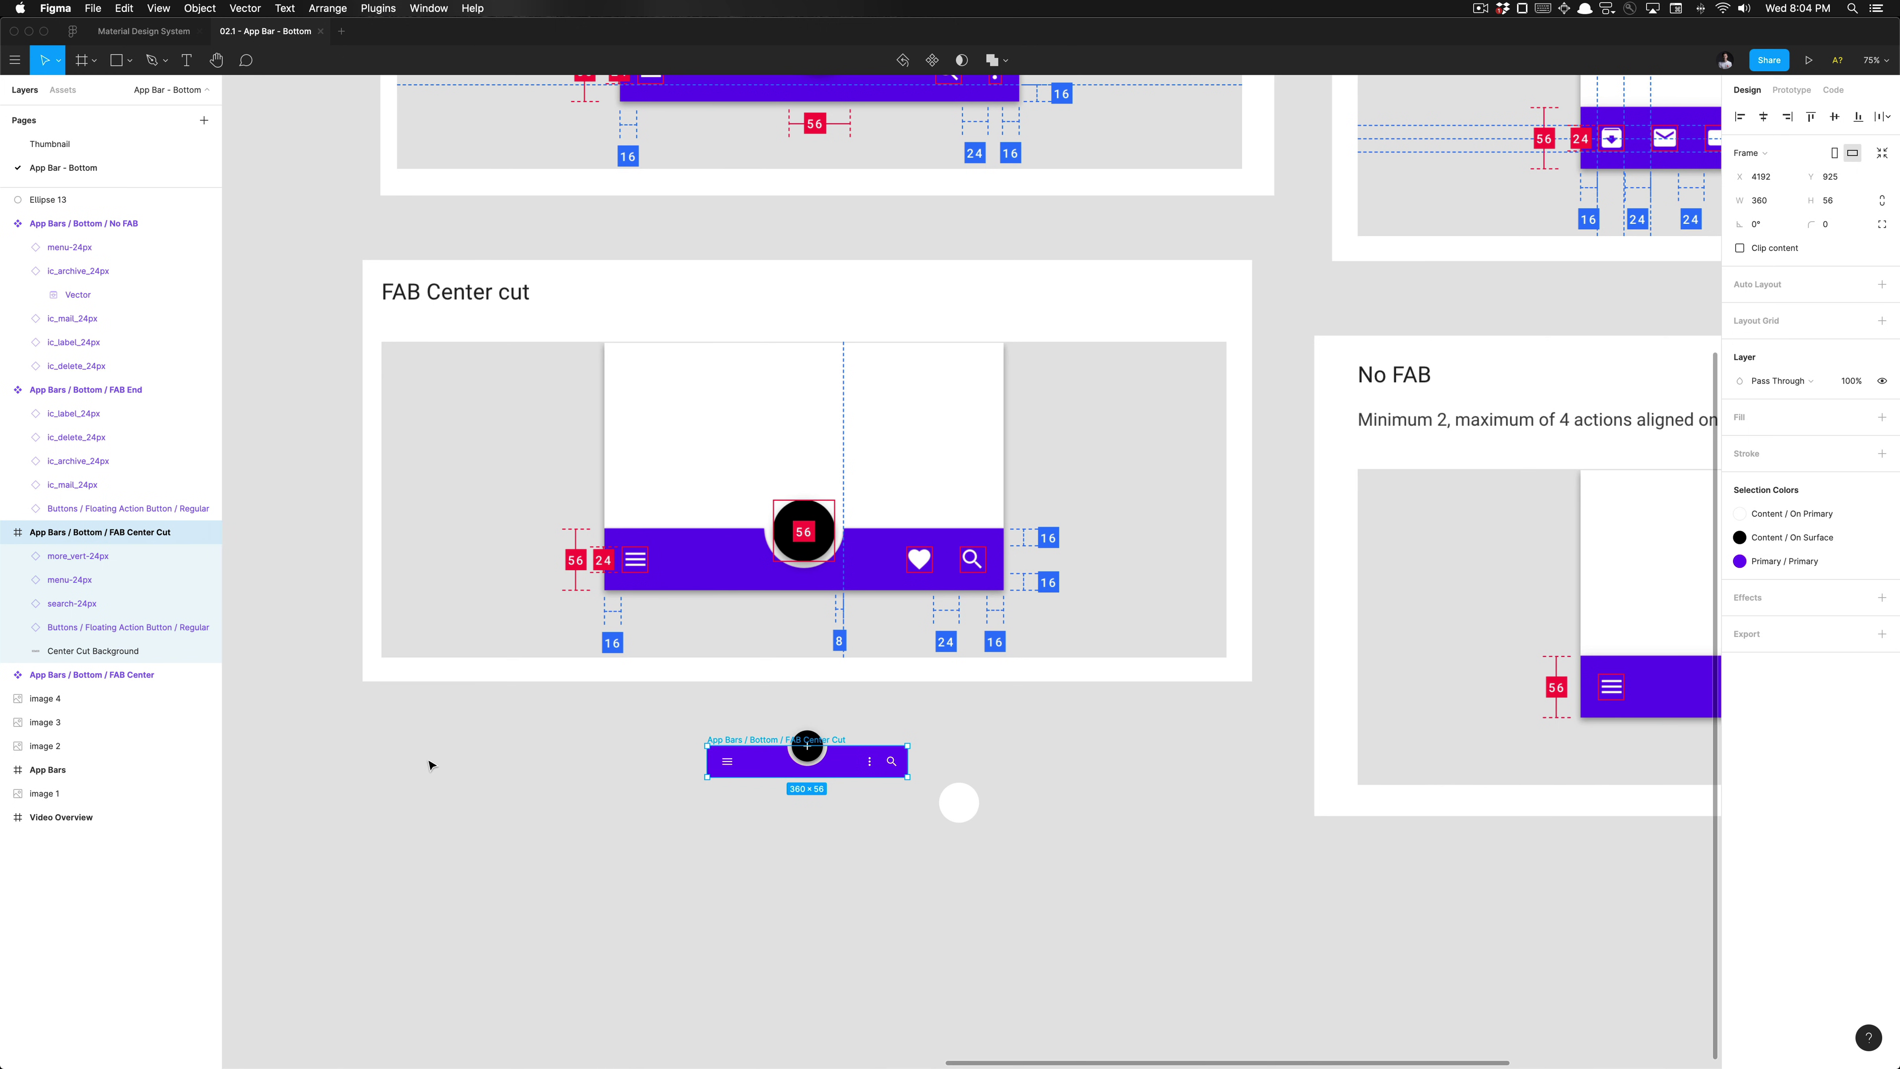
Step: Turn the App Bars / Bottom / FAB Center Cut frame into a component and check it on the canvas
key("alt+super+k")
left_click(622, 775)
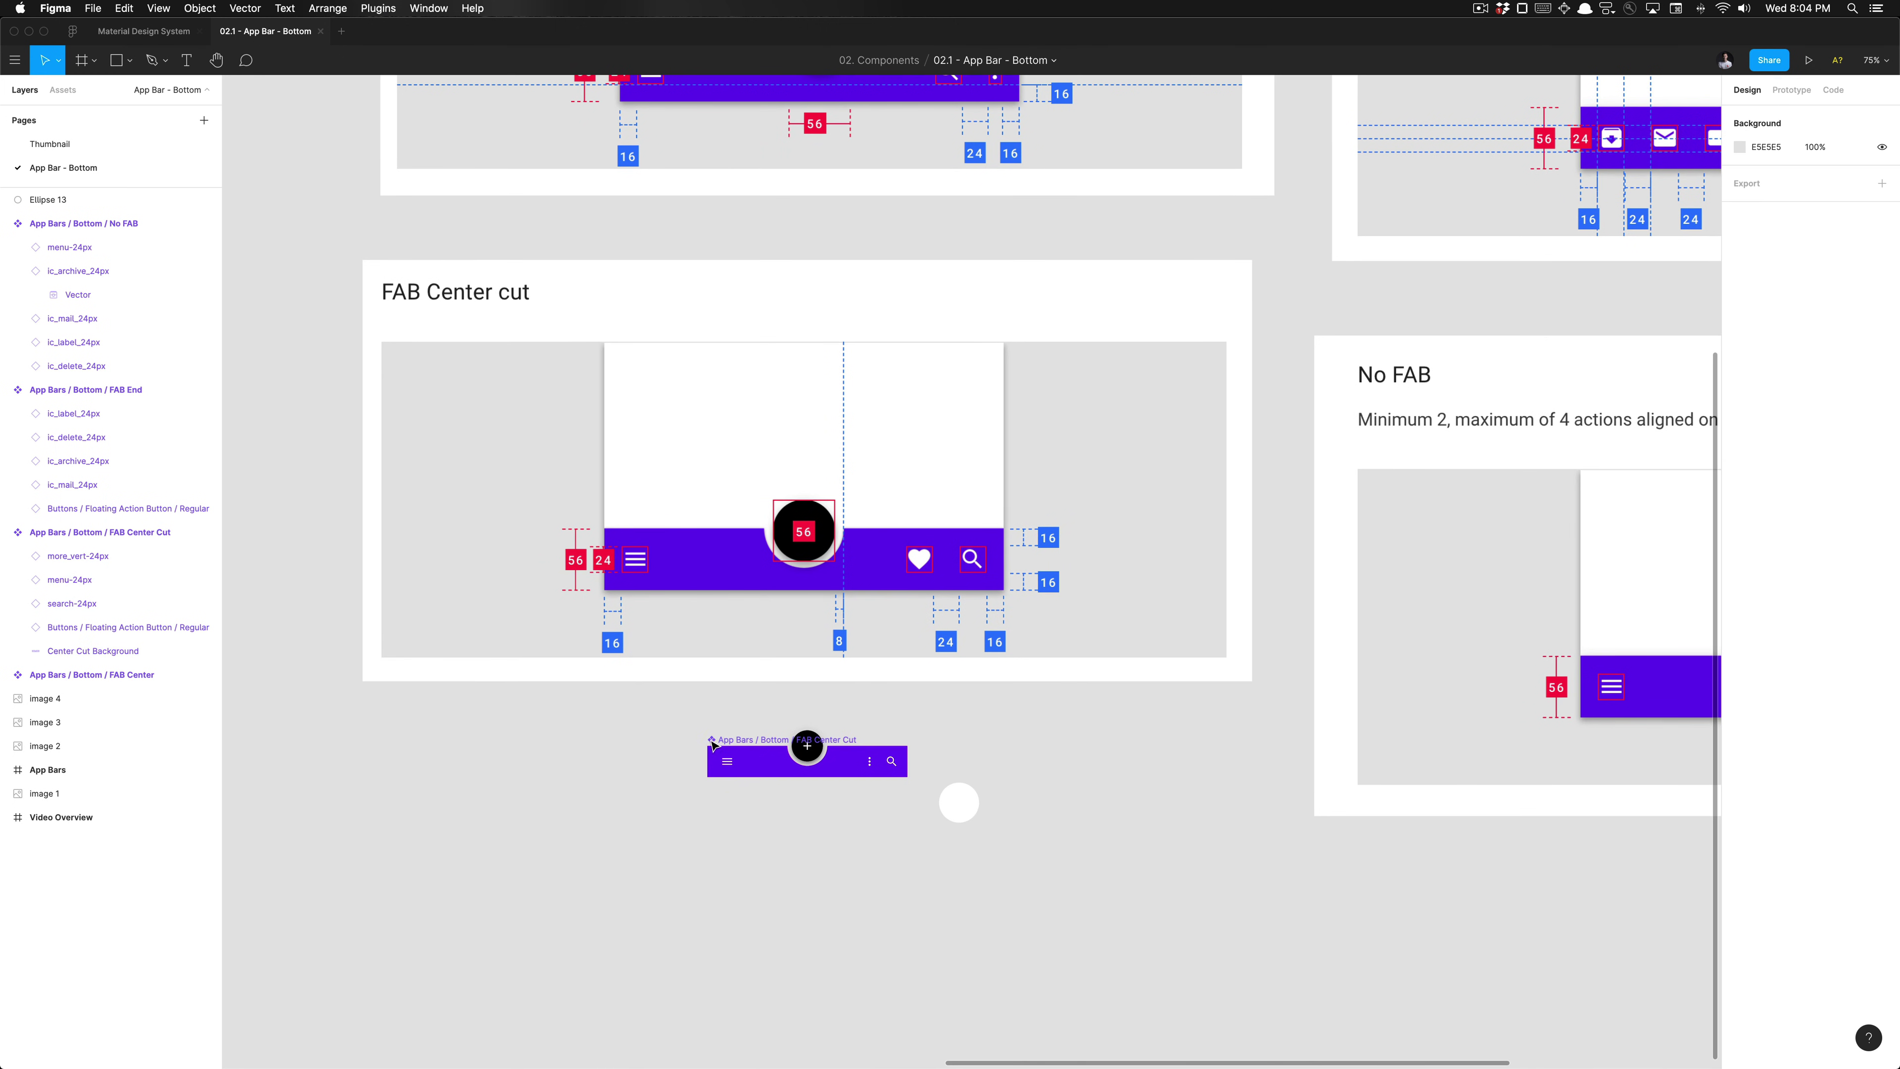
left_click(784, 739)
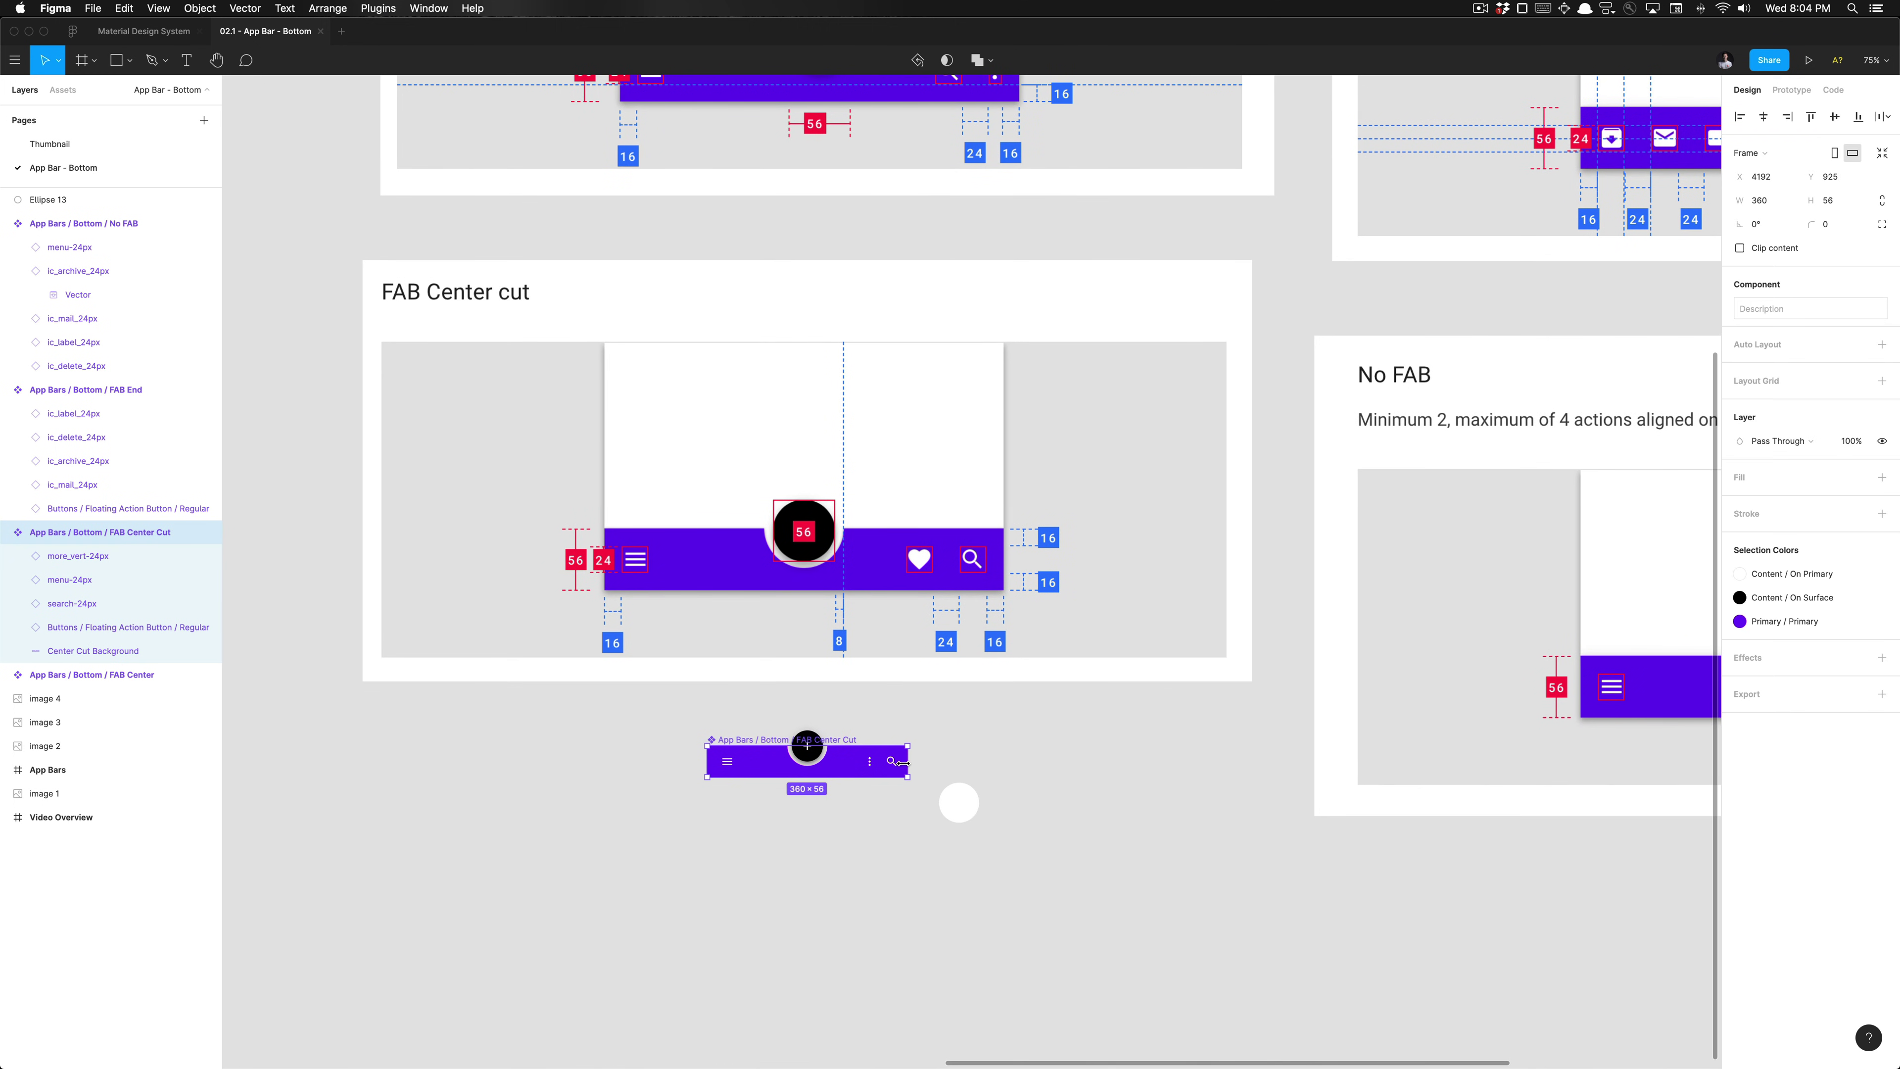
left_click(934, 744)
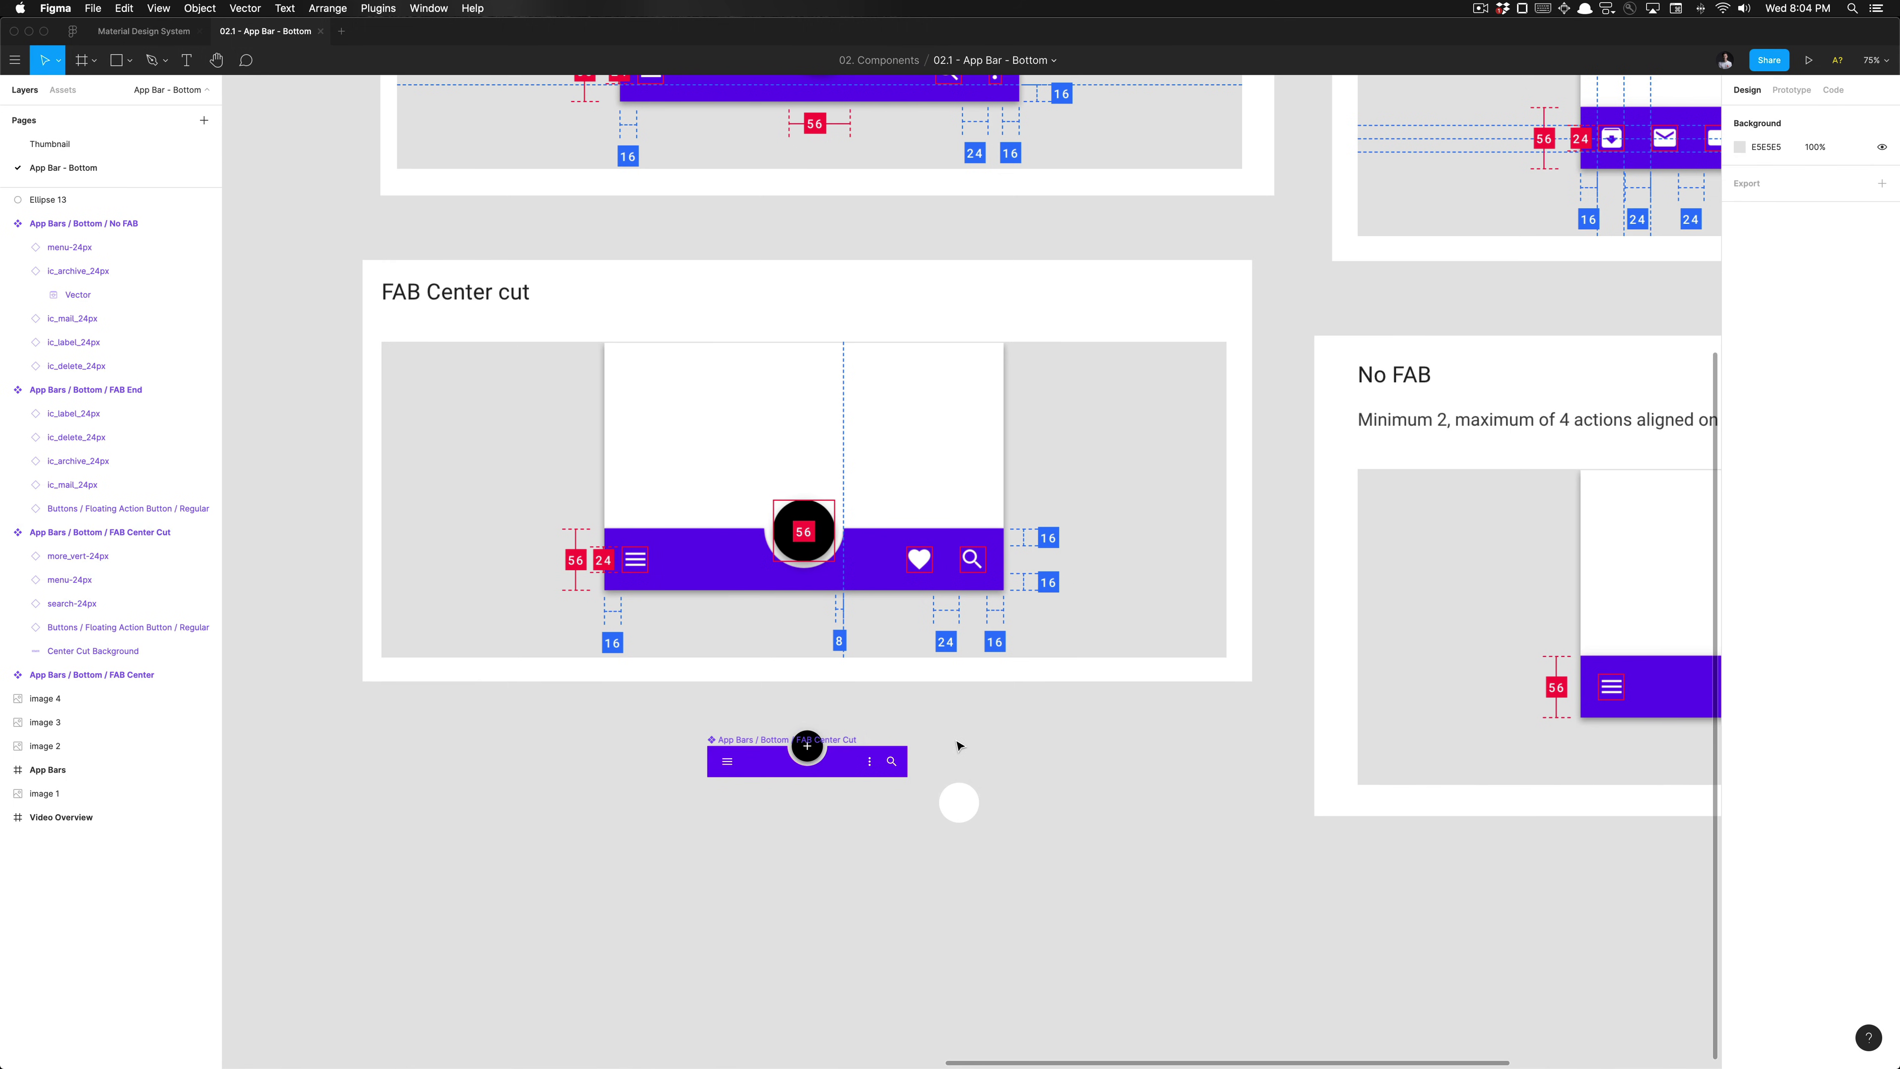
Step: Show the available assets and clear the "heart" search to list all library components
scroll(957, 739, "up", 5)
left_click(88, 92)
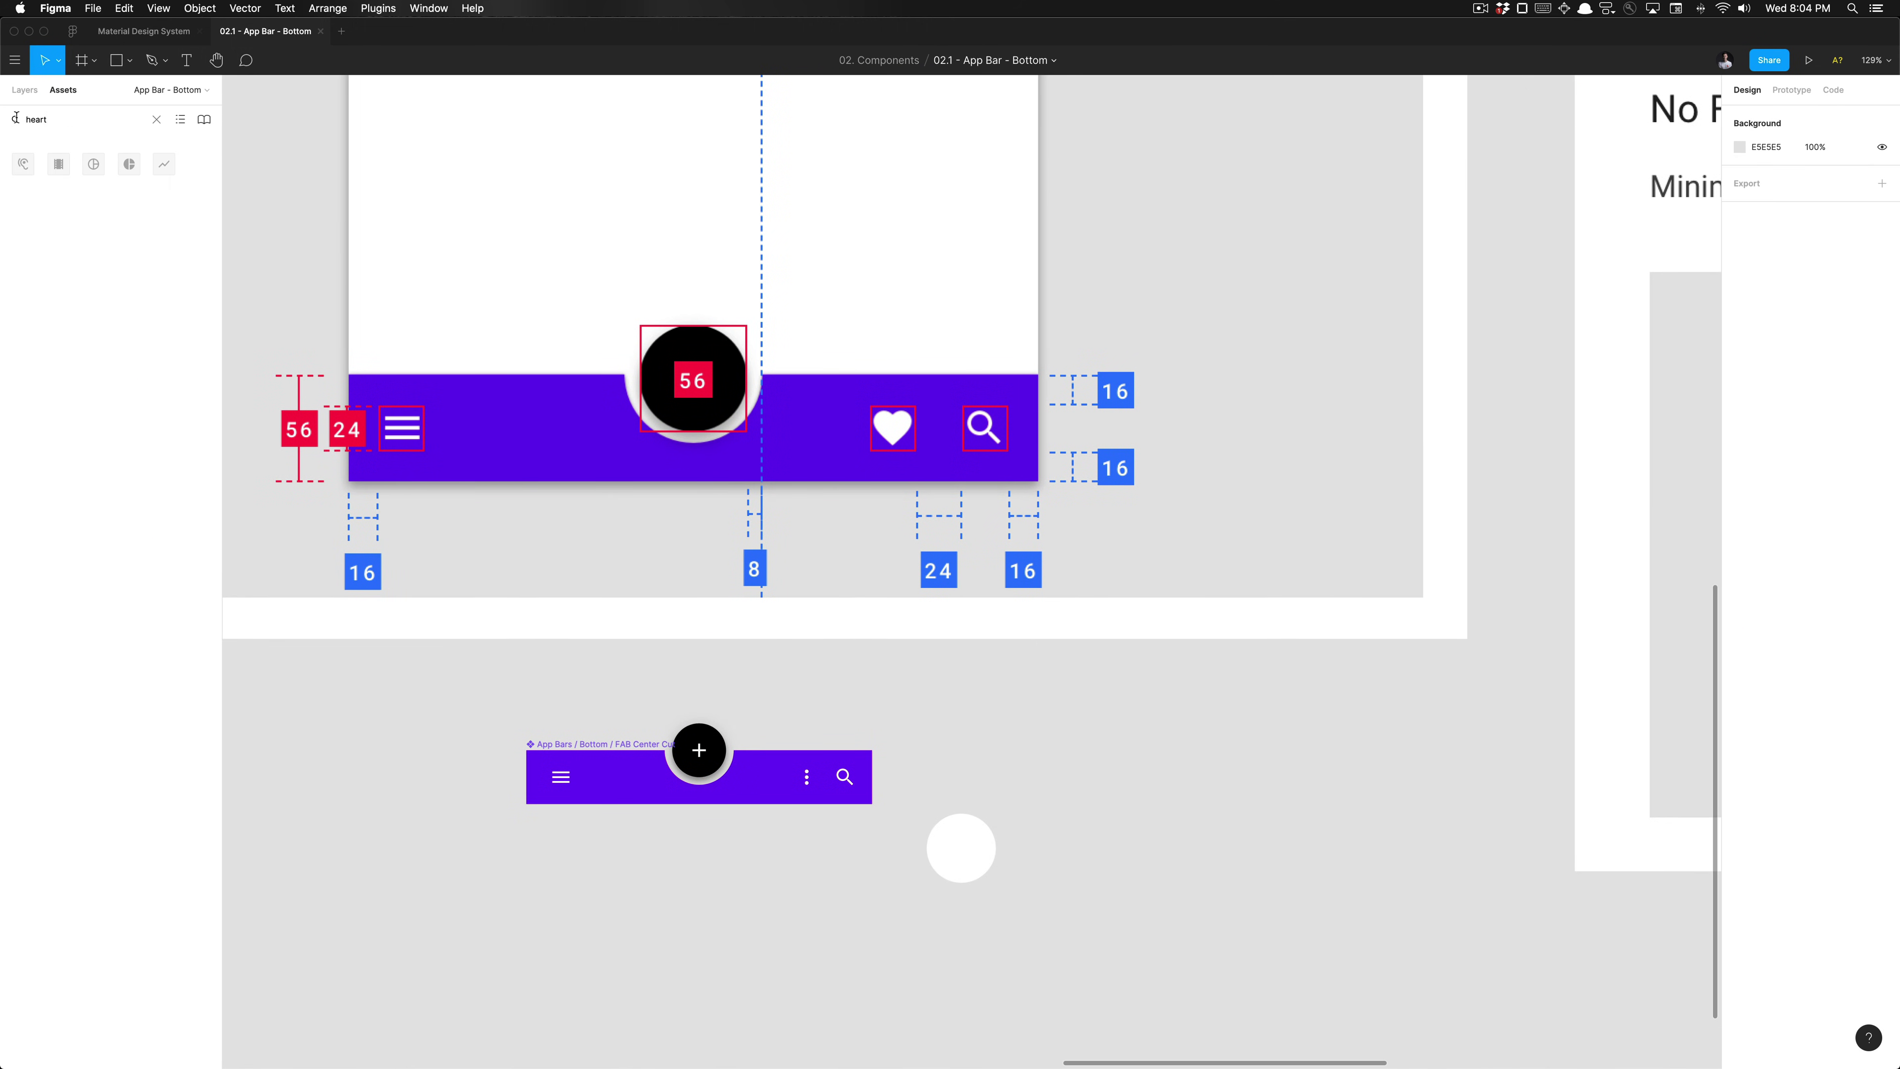
key("super+a")
key("BackSpace")
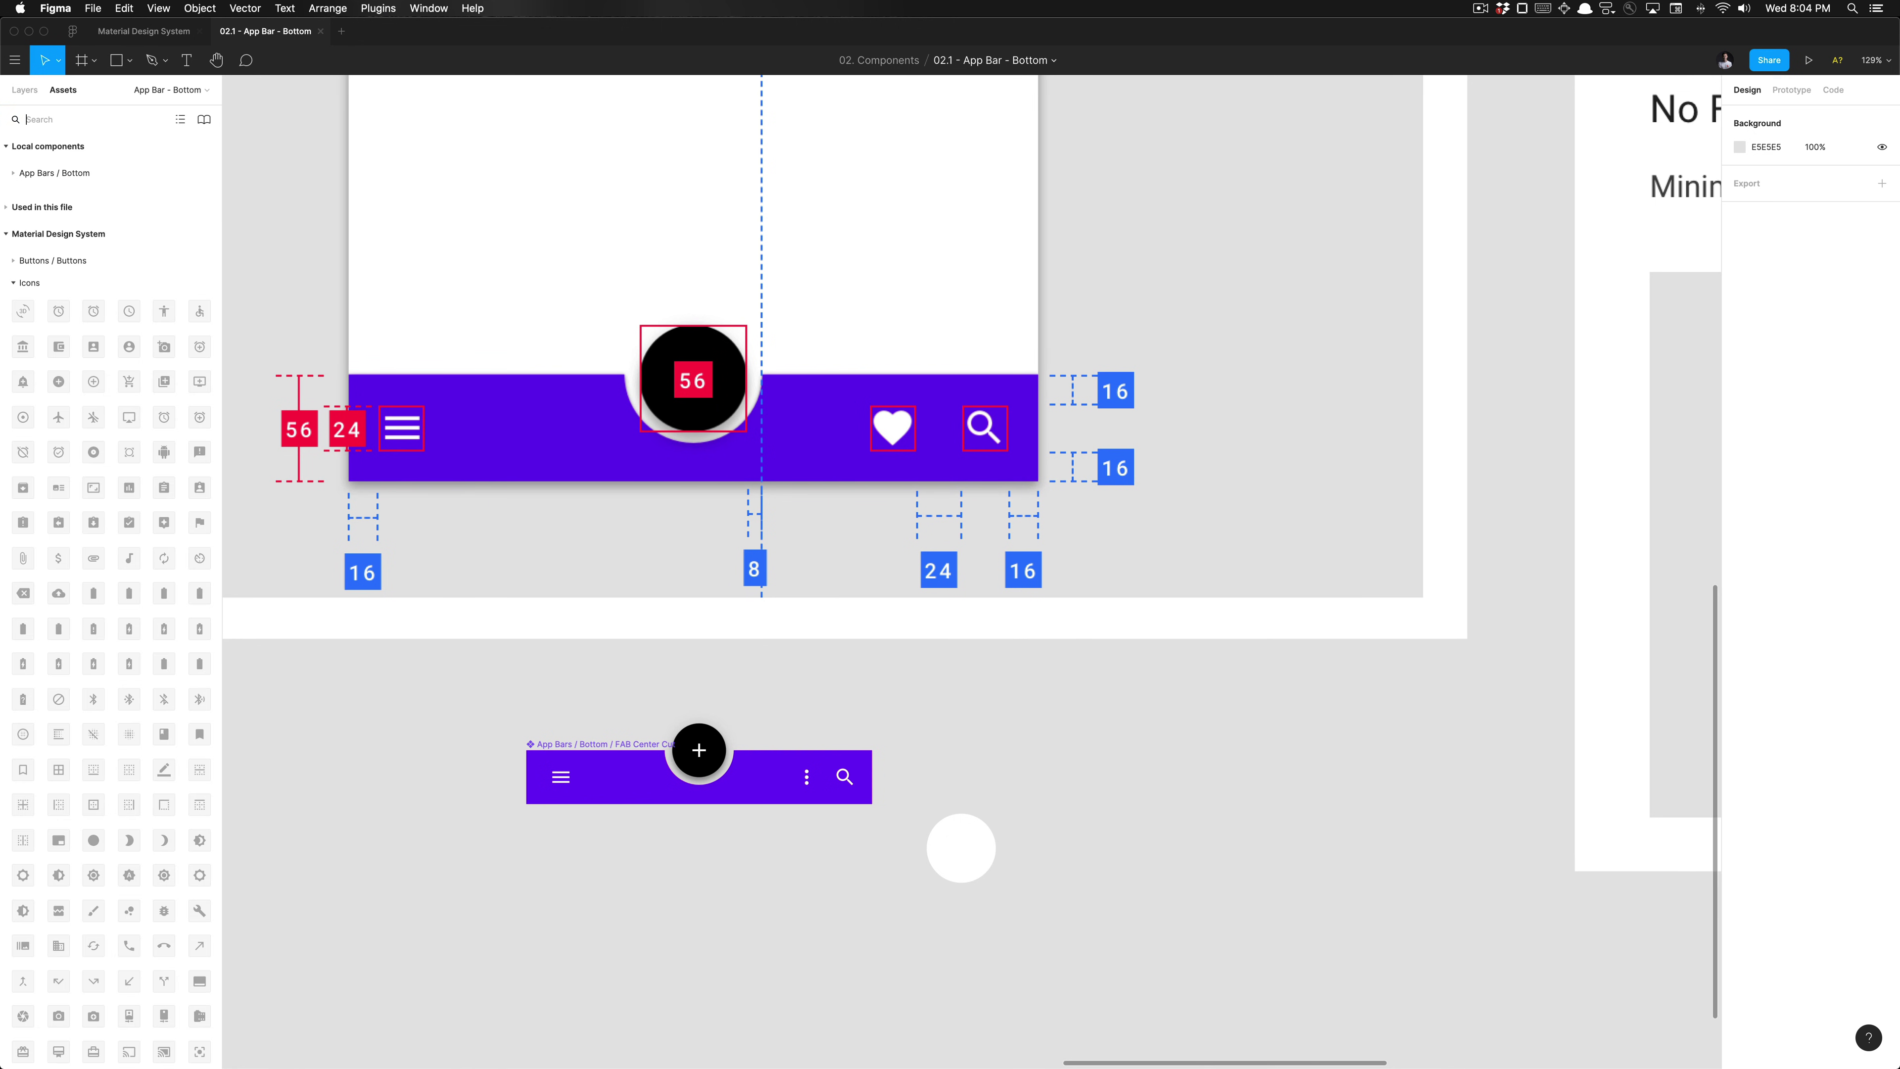
Step: Switch to Chrome and search the web for "material design icons tool" in a new tab
key("super+Tab")
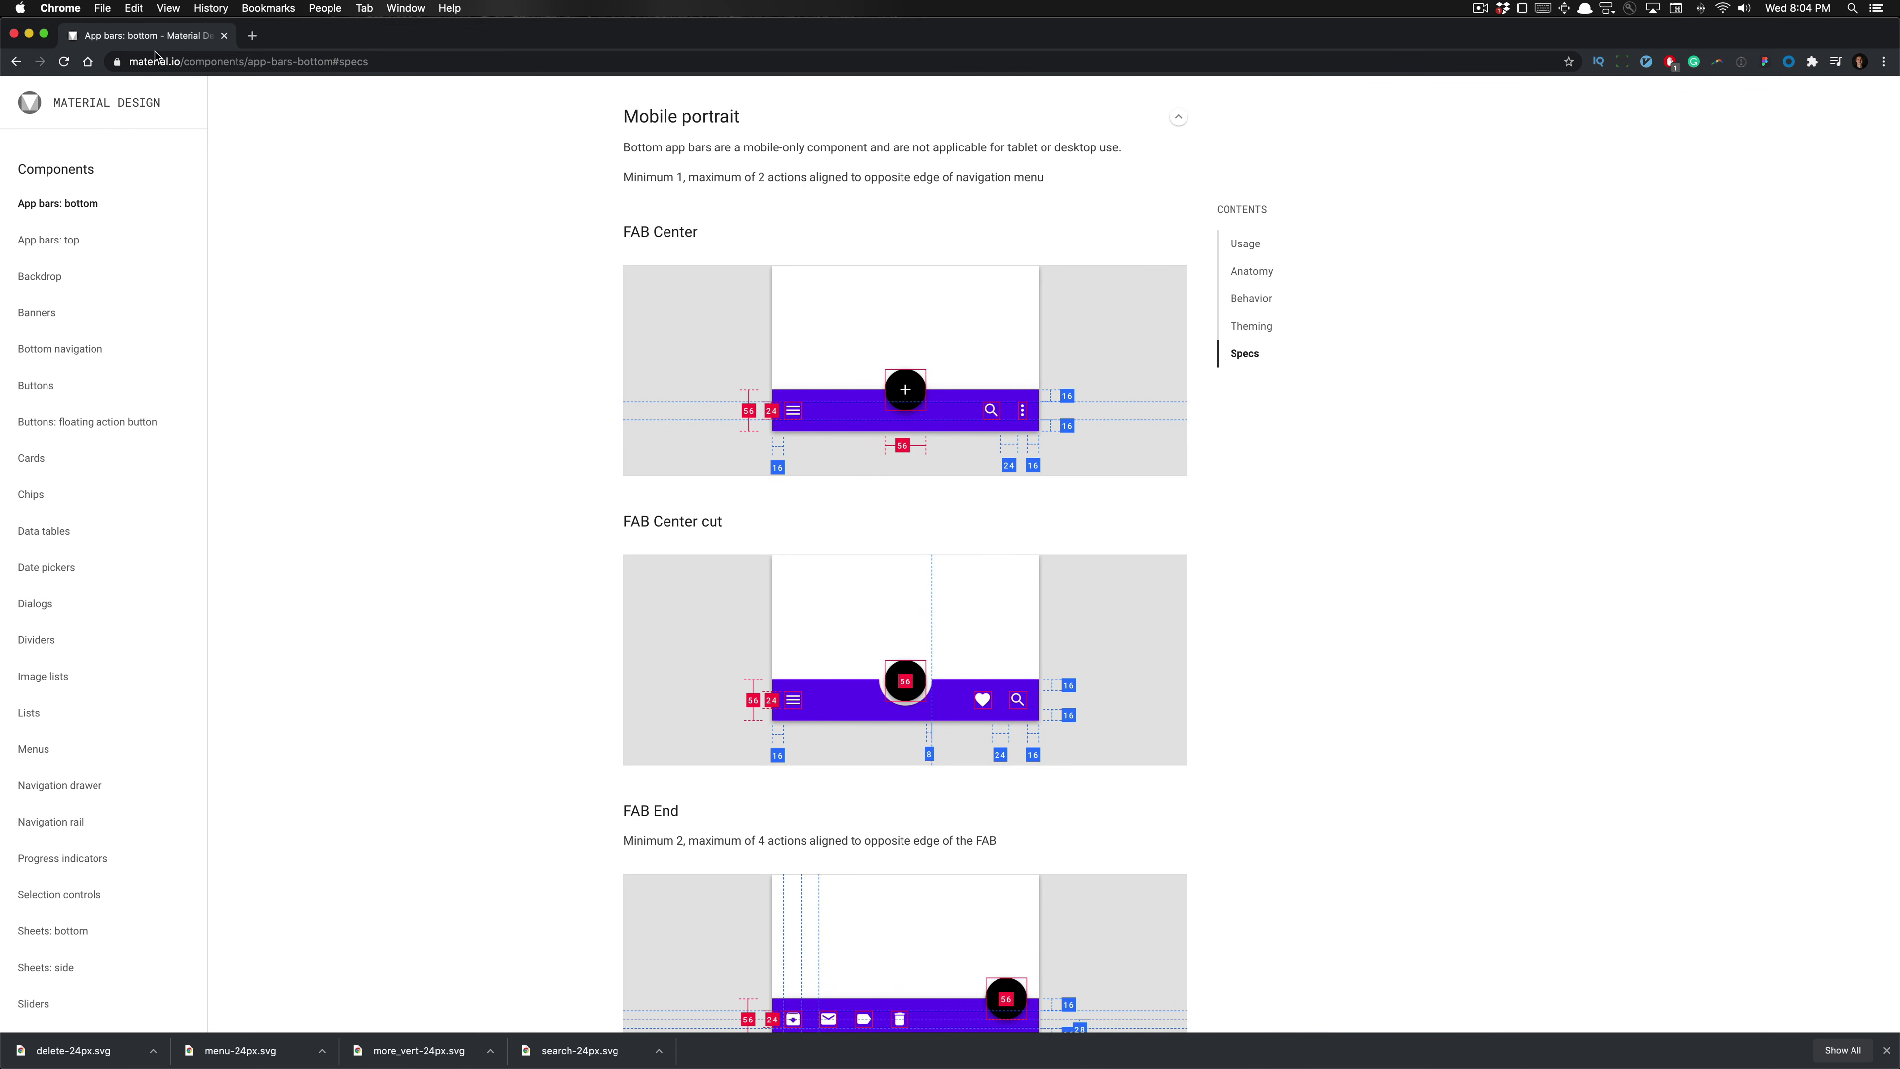
key("super+t")
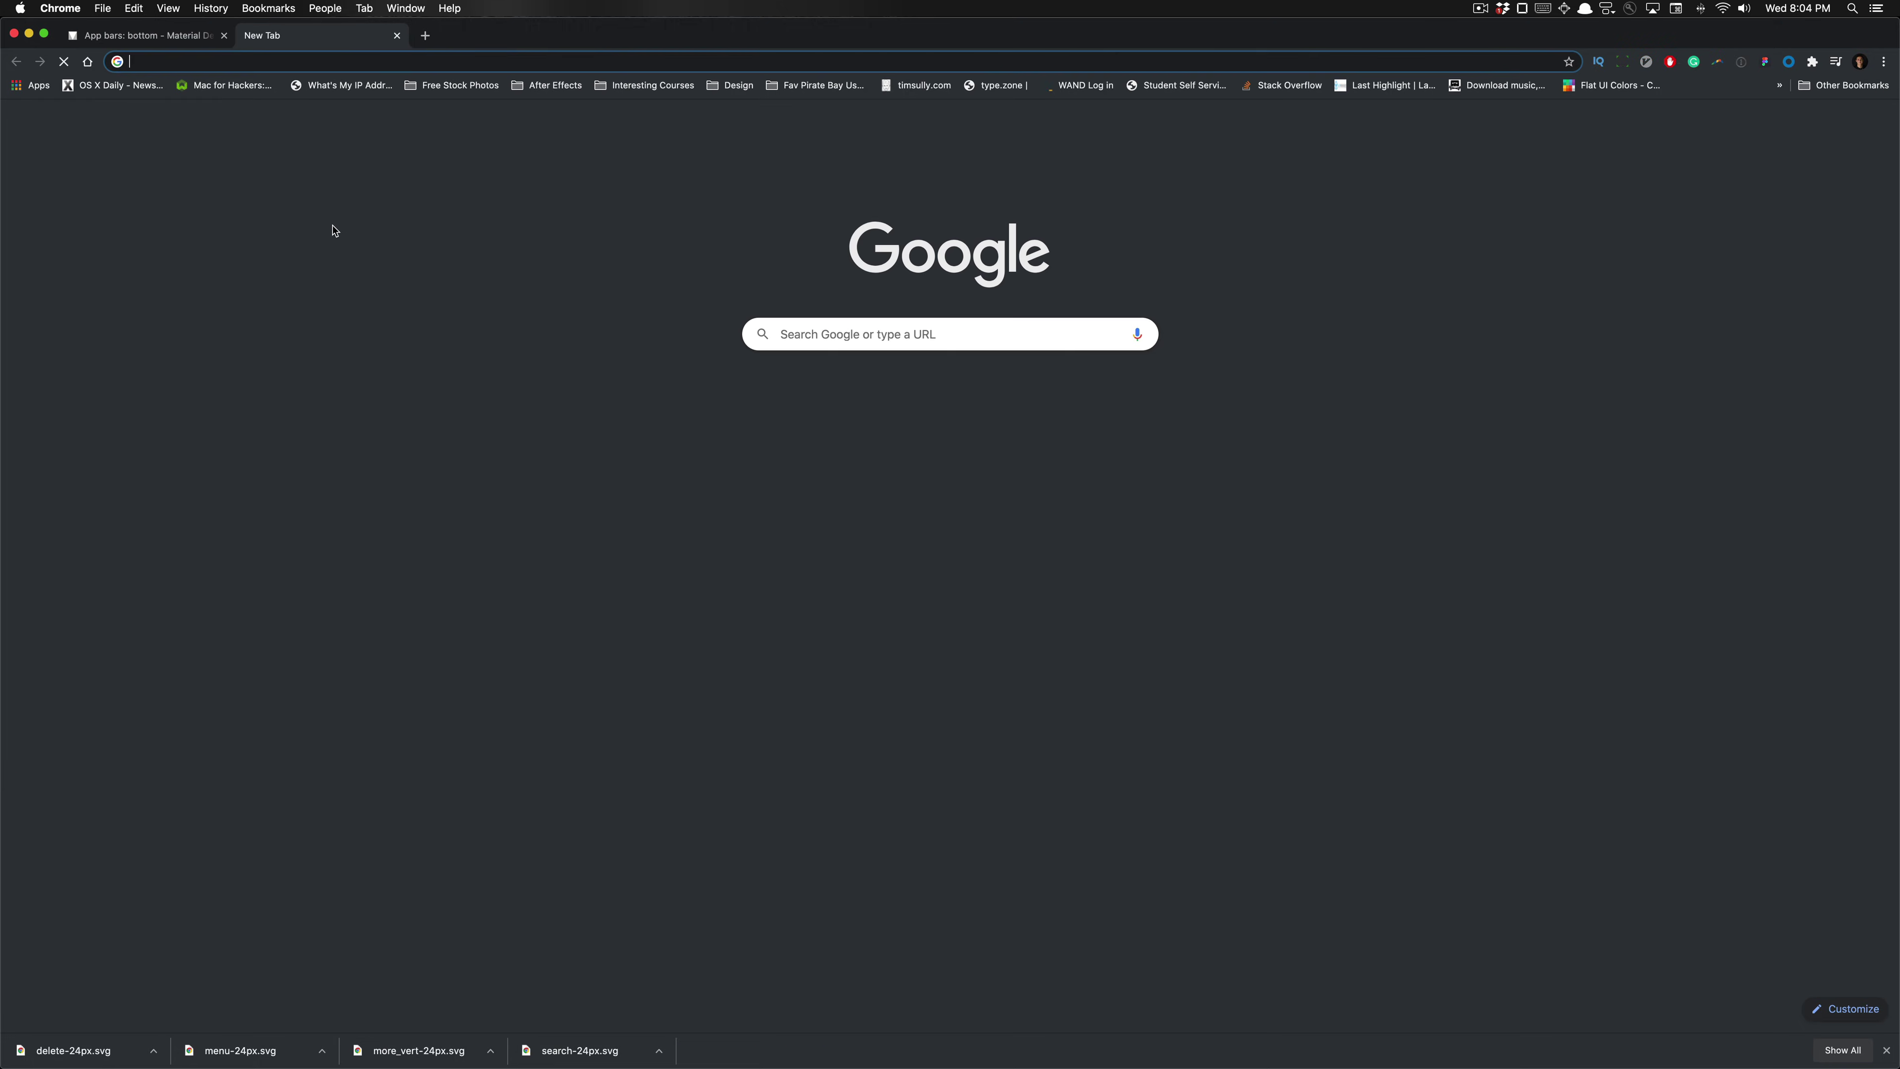
type("material design")
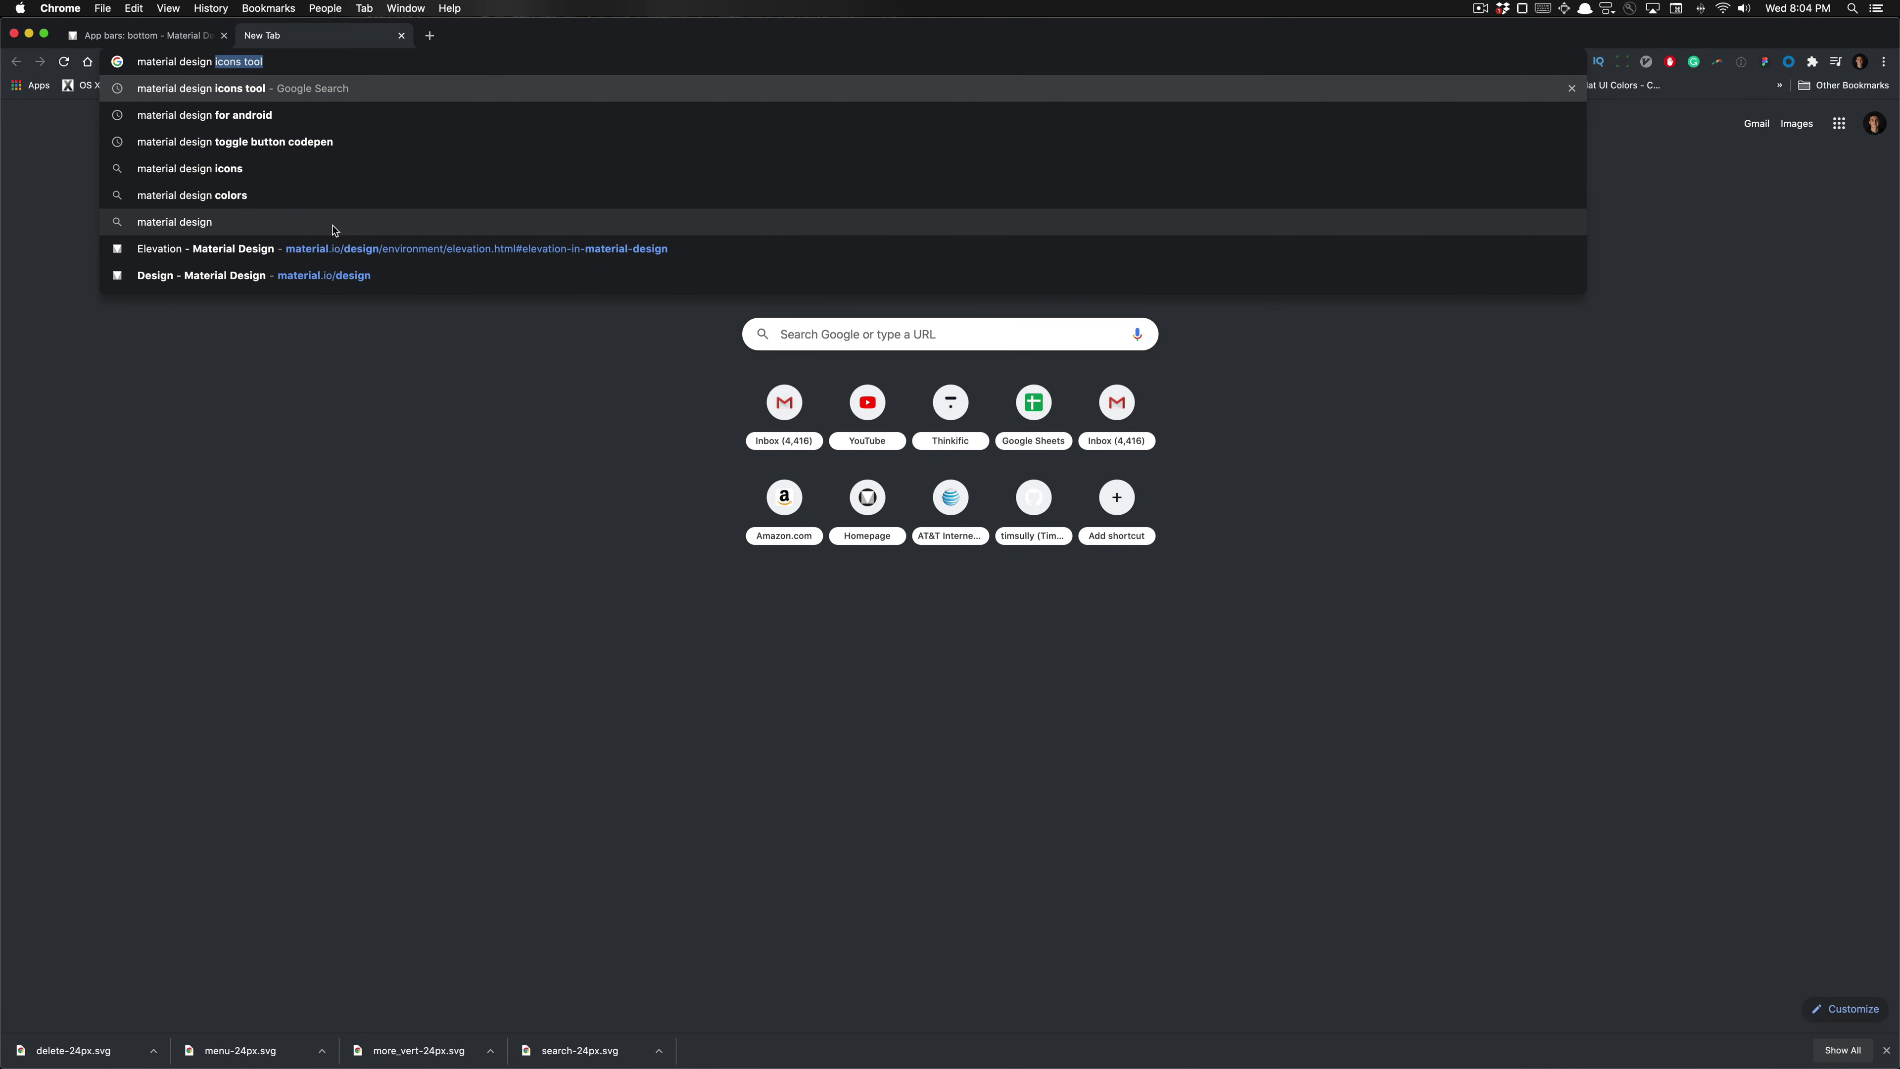
key("Return")
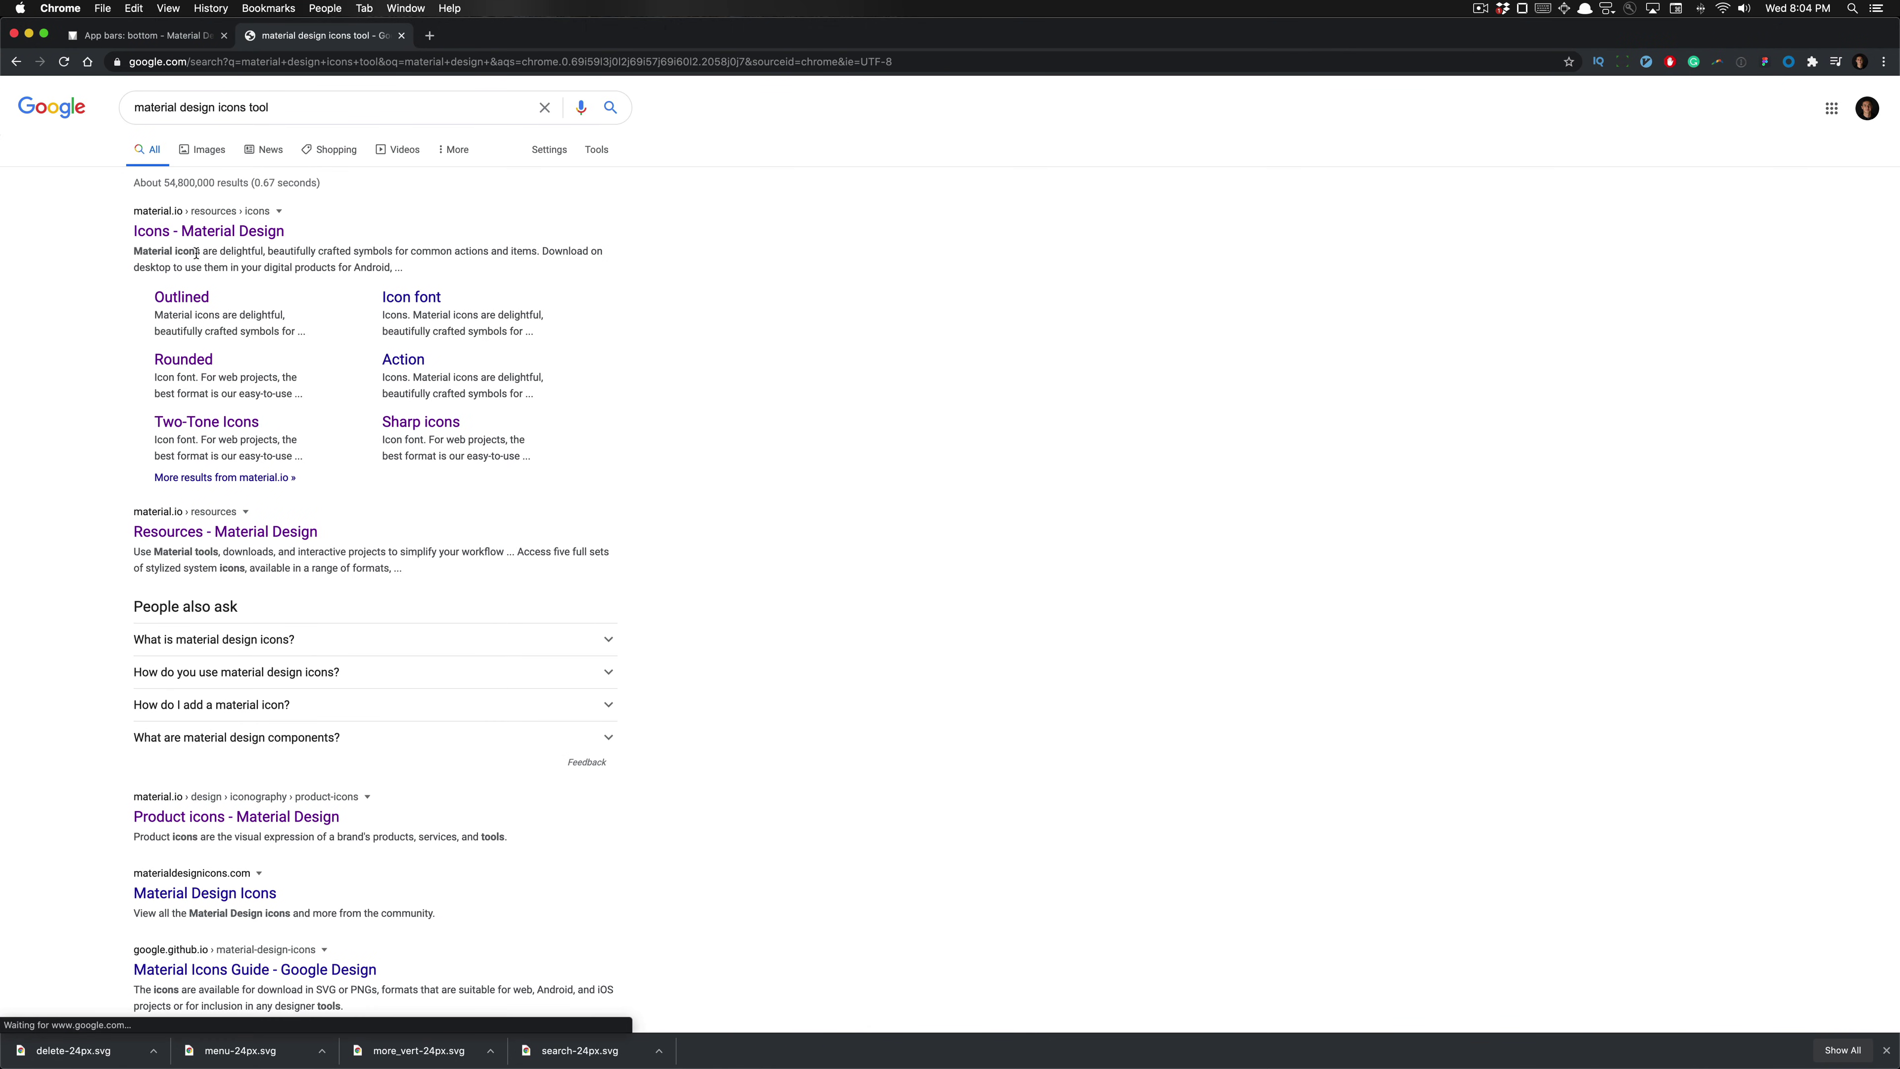
Step: Find the filled favorite icon on the Material Design Icons page with the filter "heart", and save it as favorite-24px.svg
left_click(197, 230)
left_click(150, 159)
type("heart")
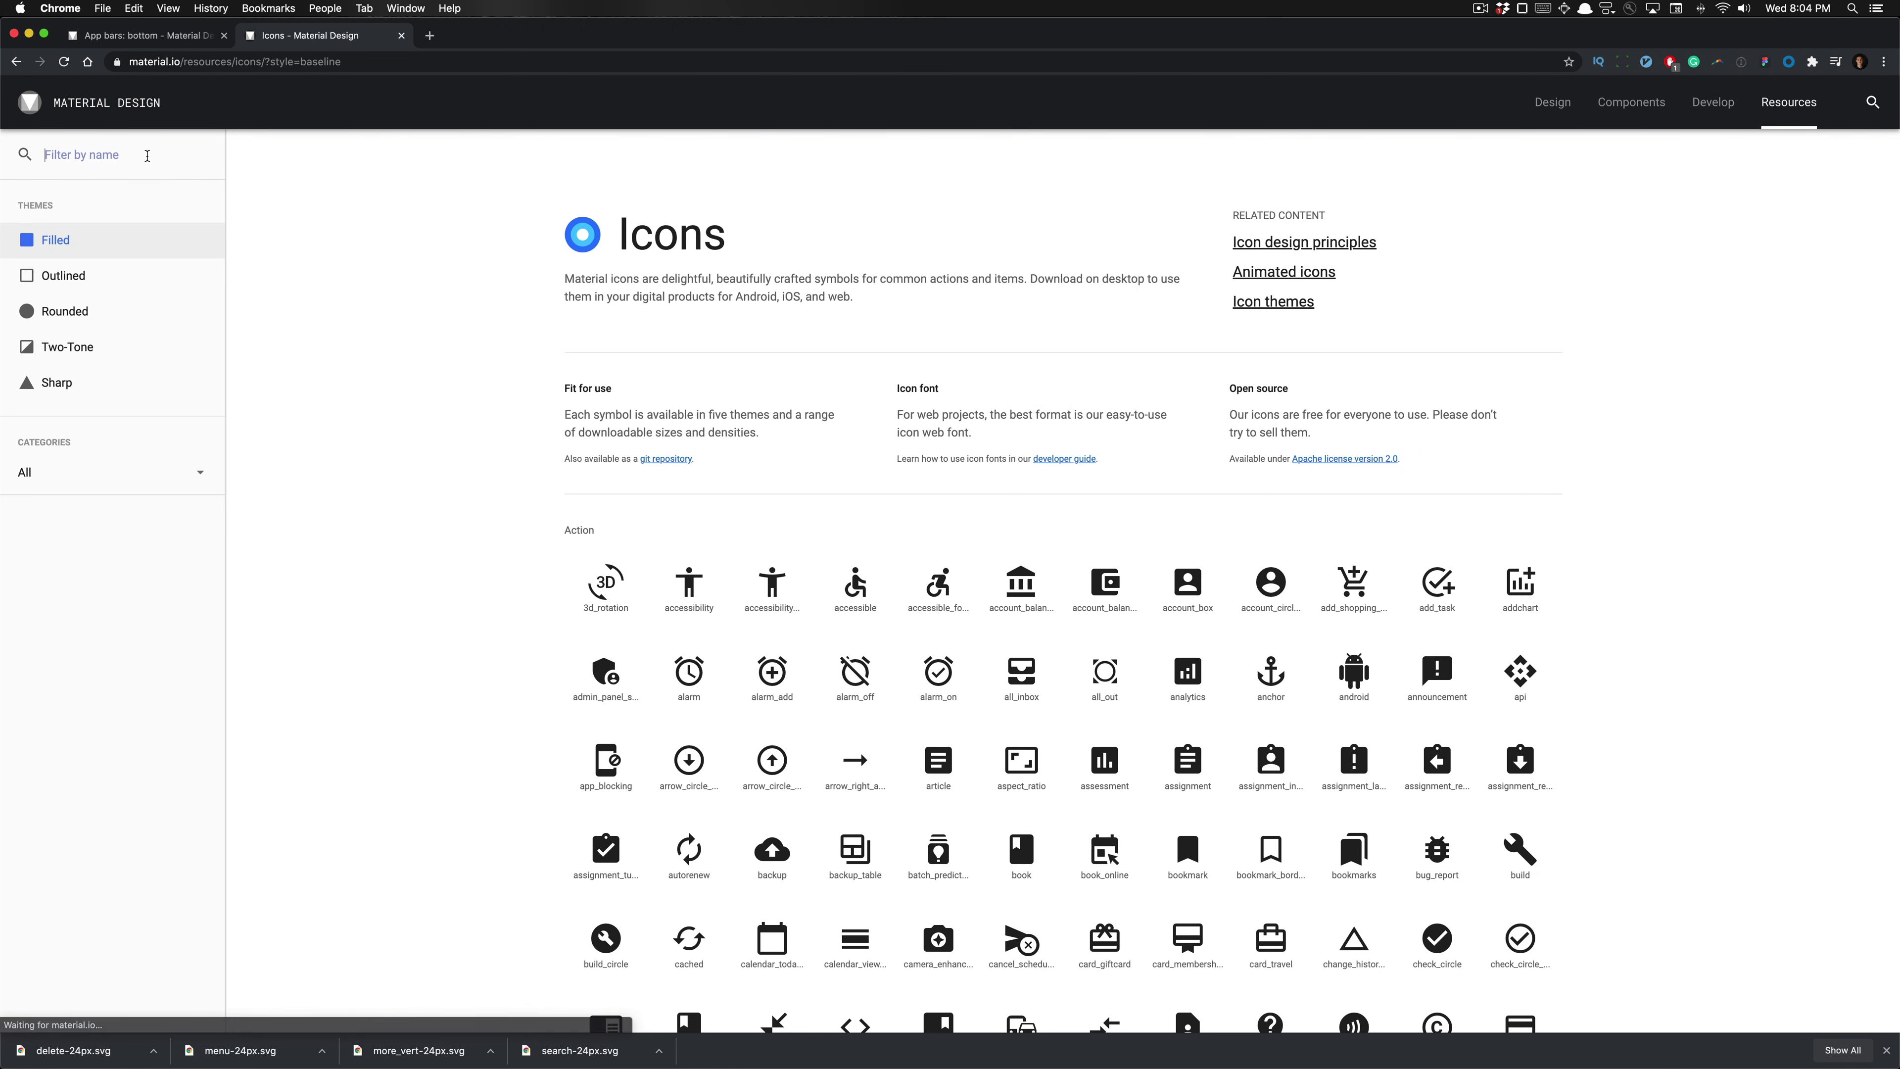
left_click(615, 612)
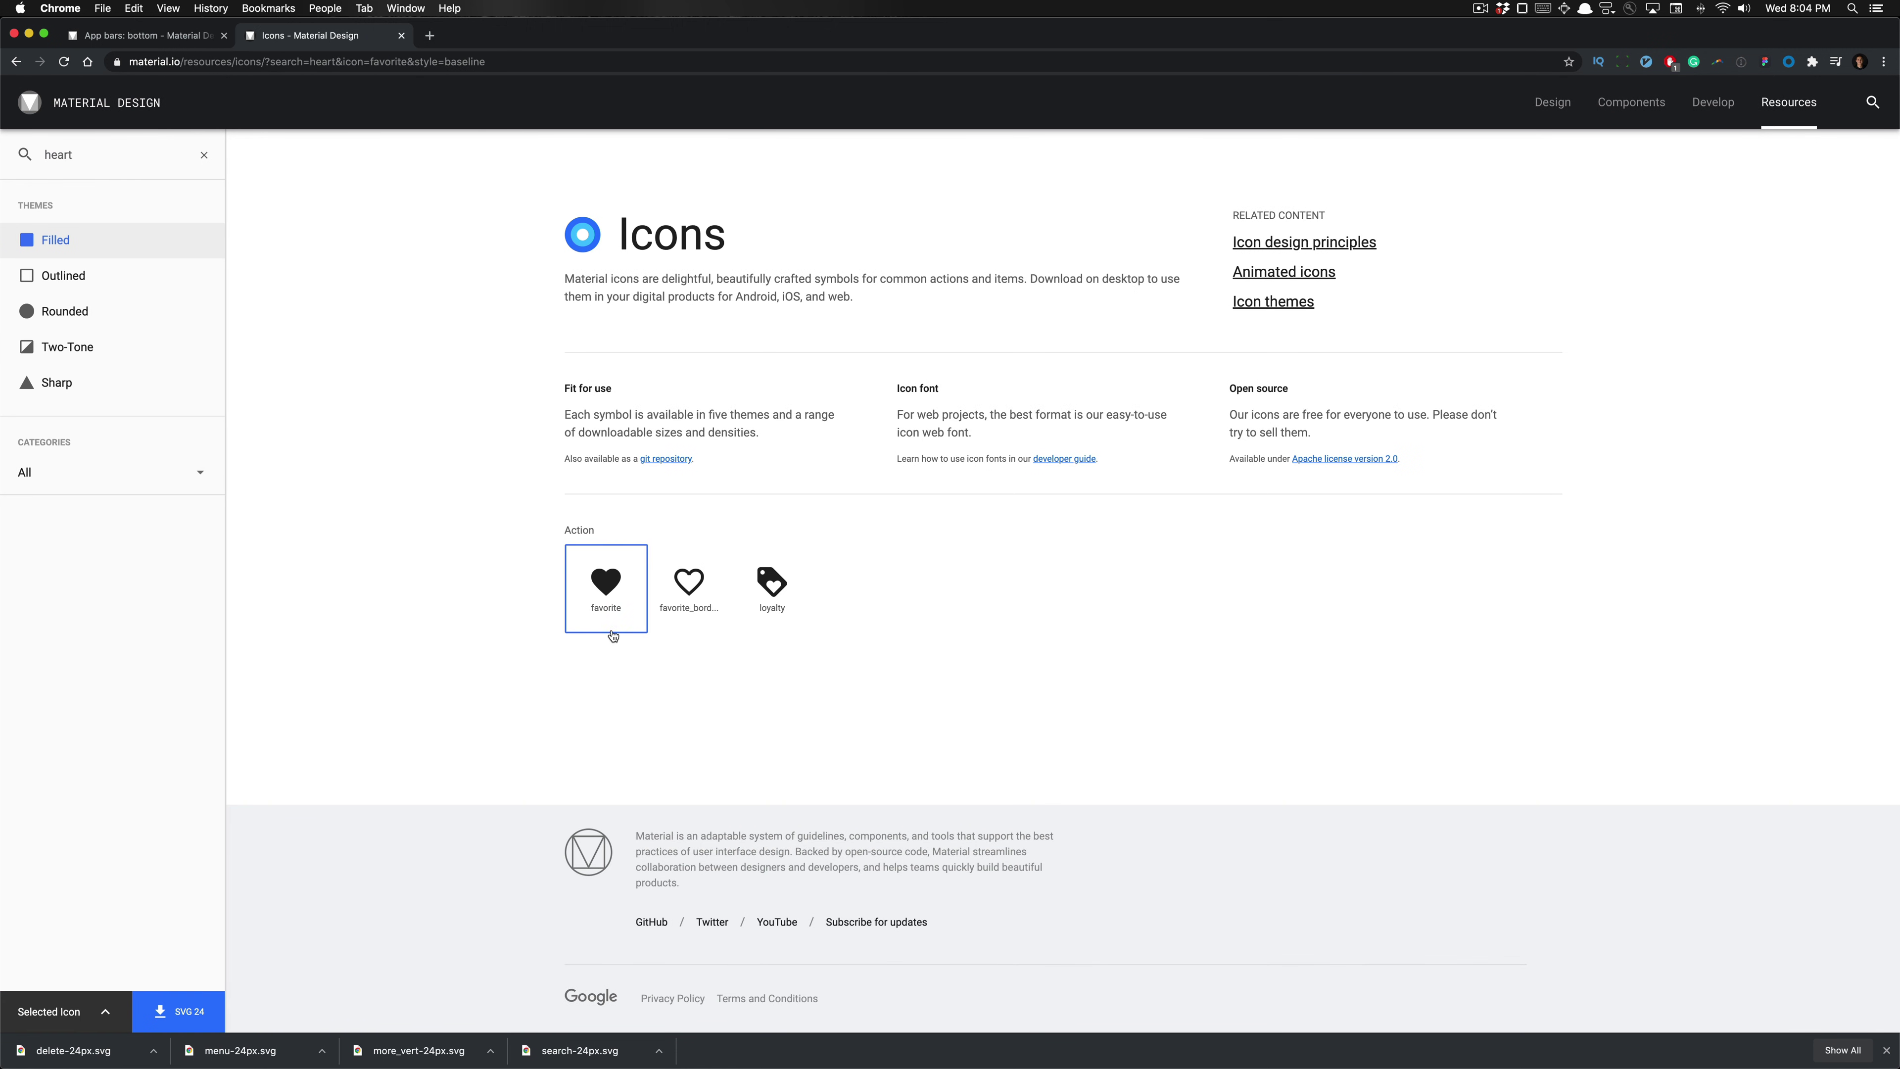
left_click(196, 1003)
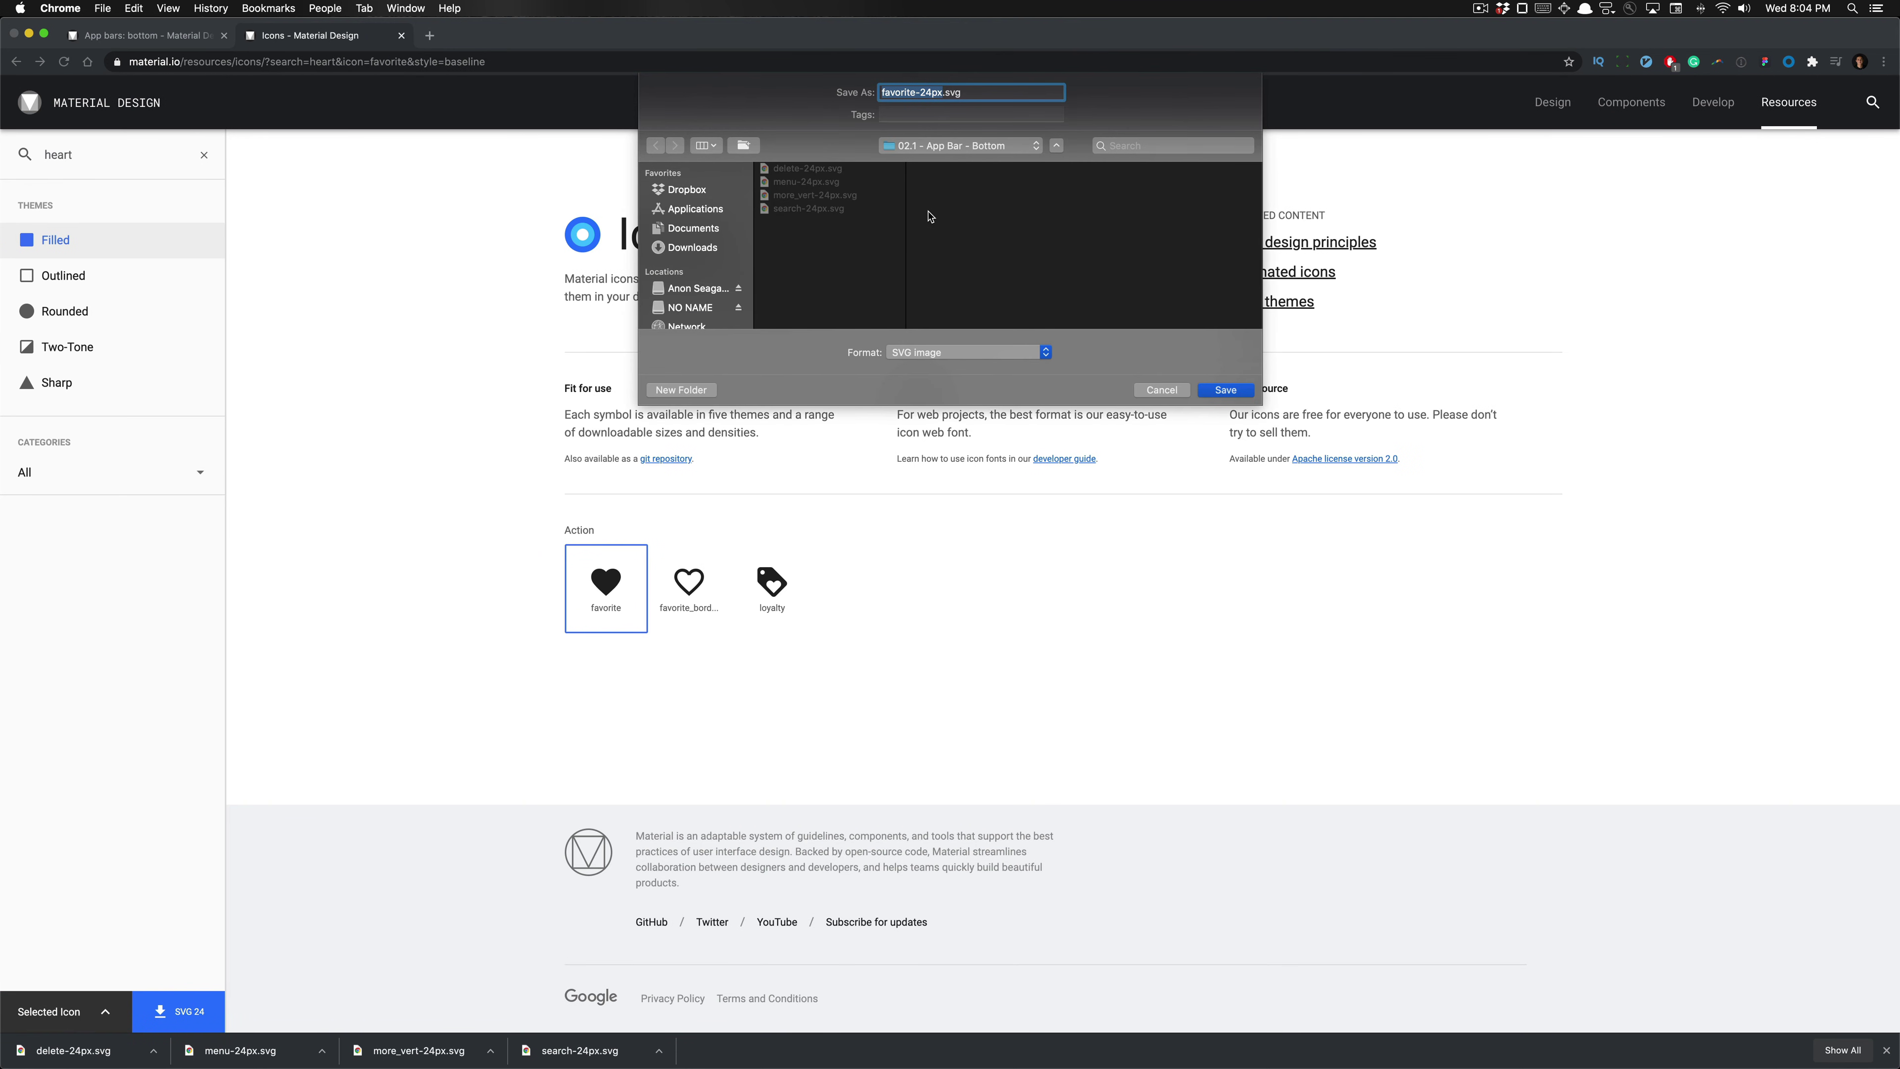
left_click(1226, 390)
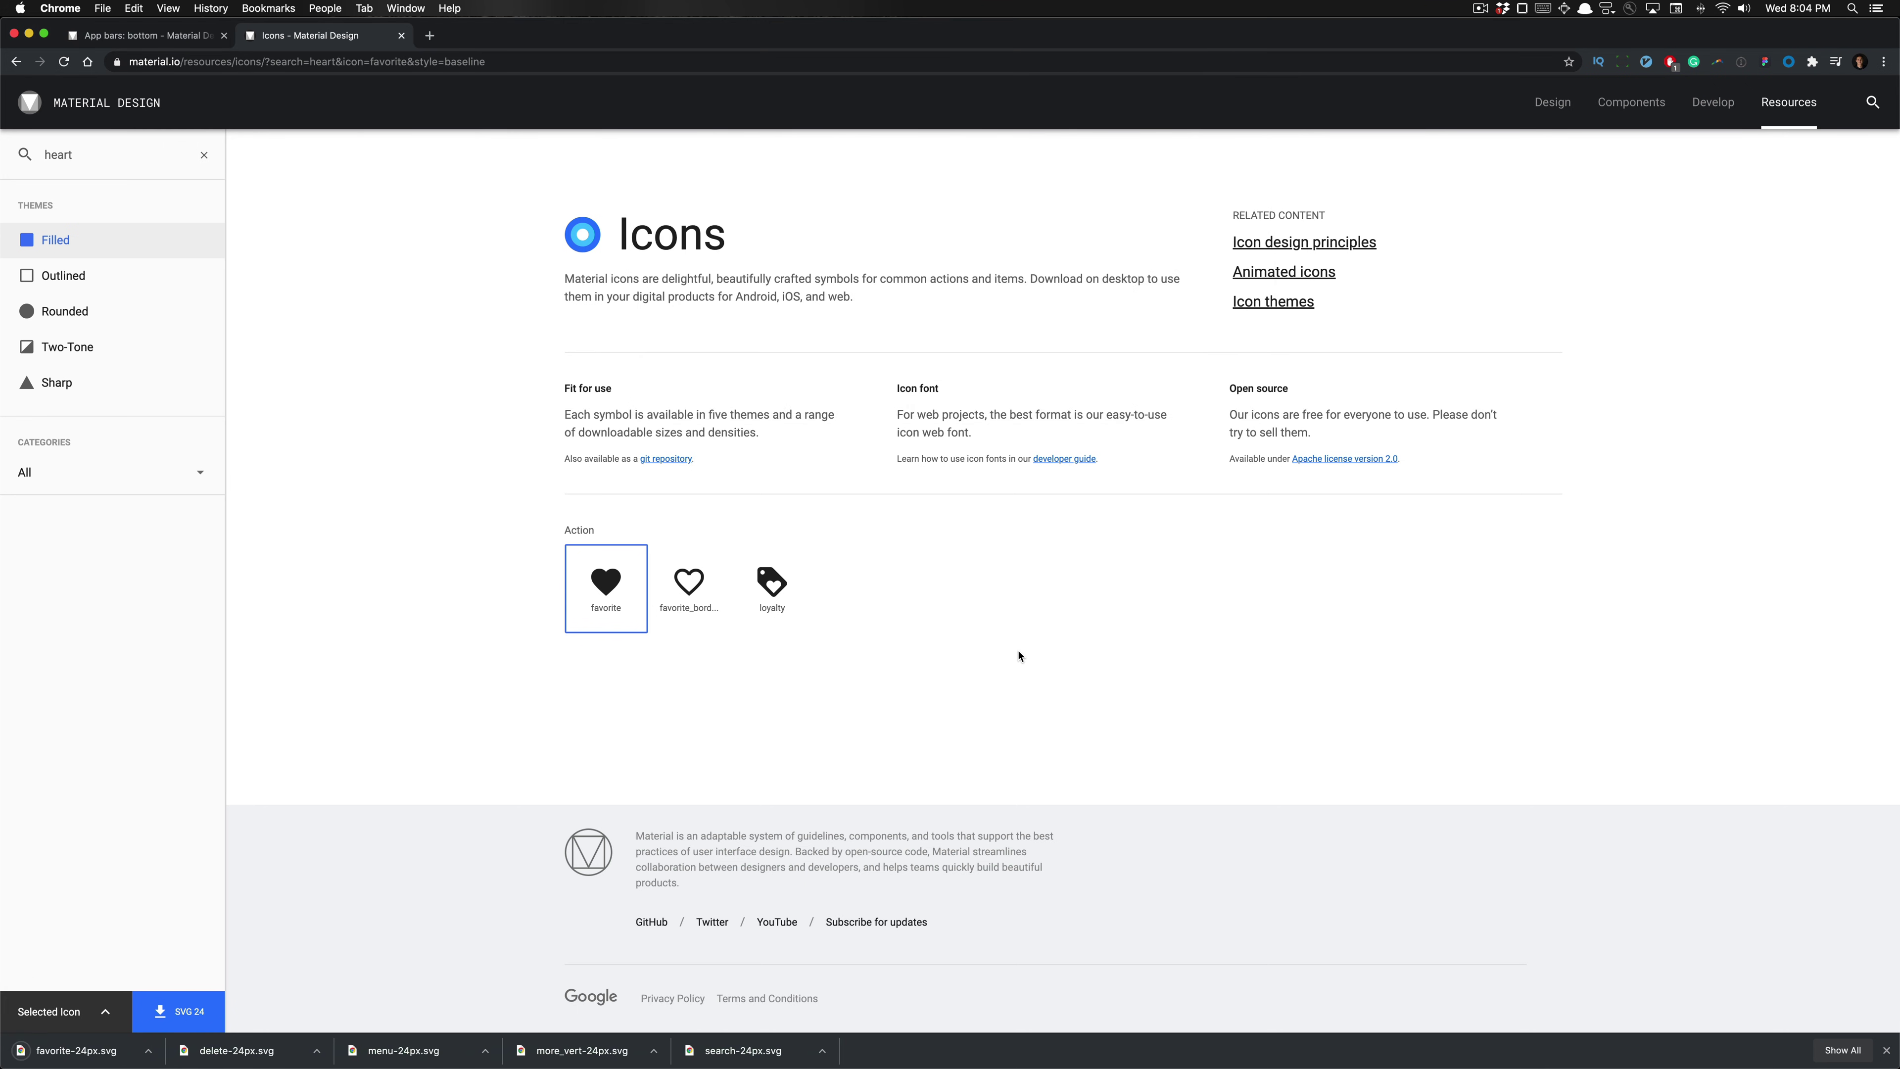
Step: Select favorite-24px.svg in Finder's 02.1 - App Bar - Bottom folder and bring up the Material Design System file in Figma
key("super+Tab")
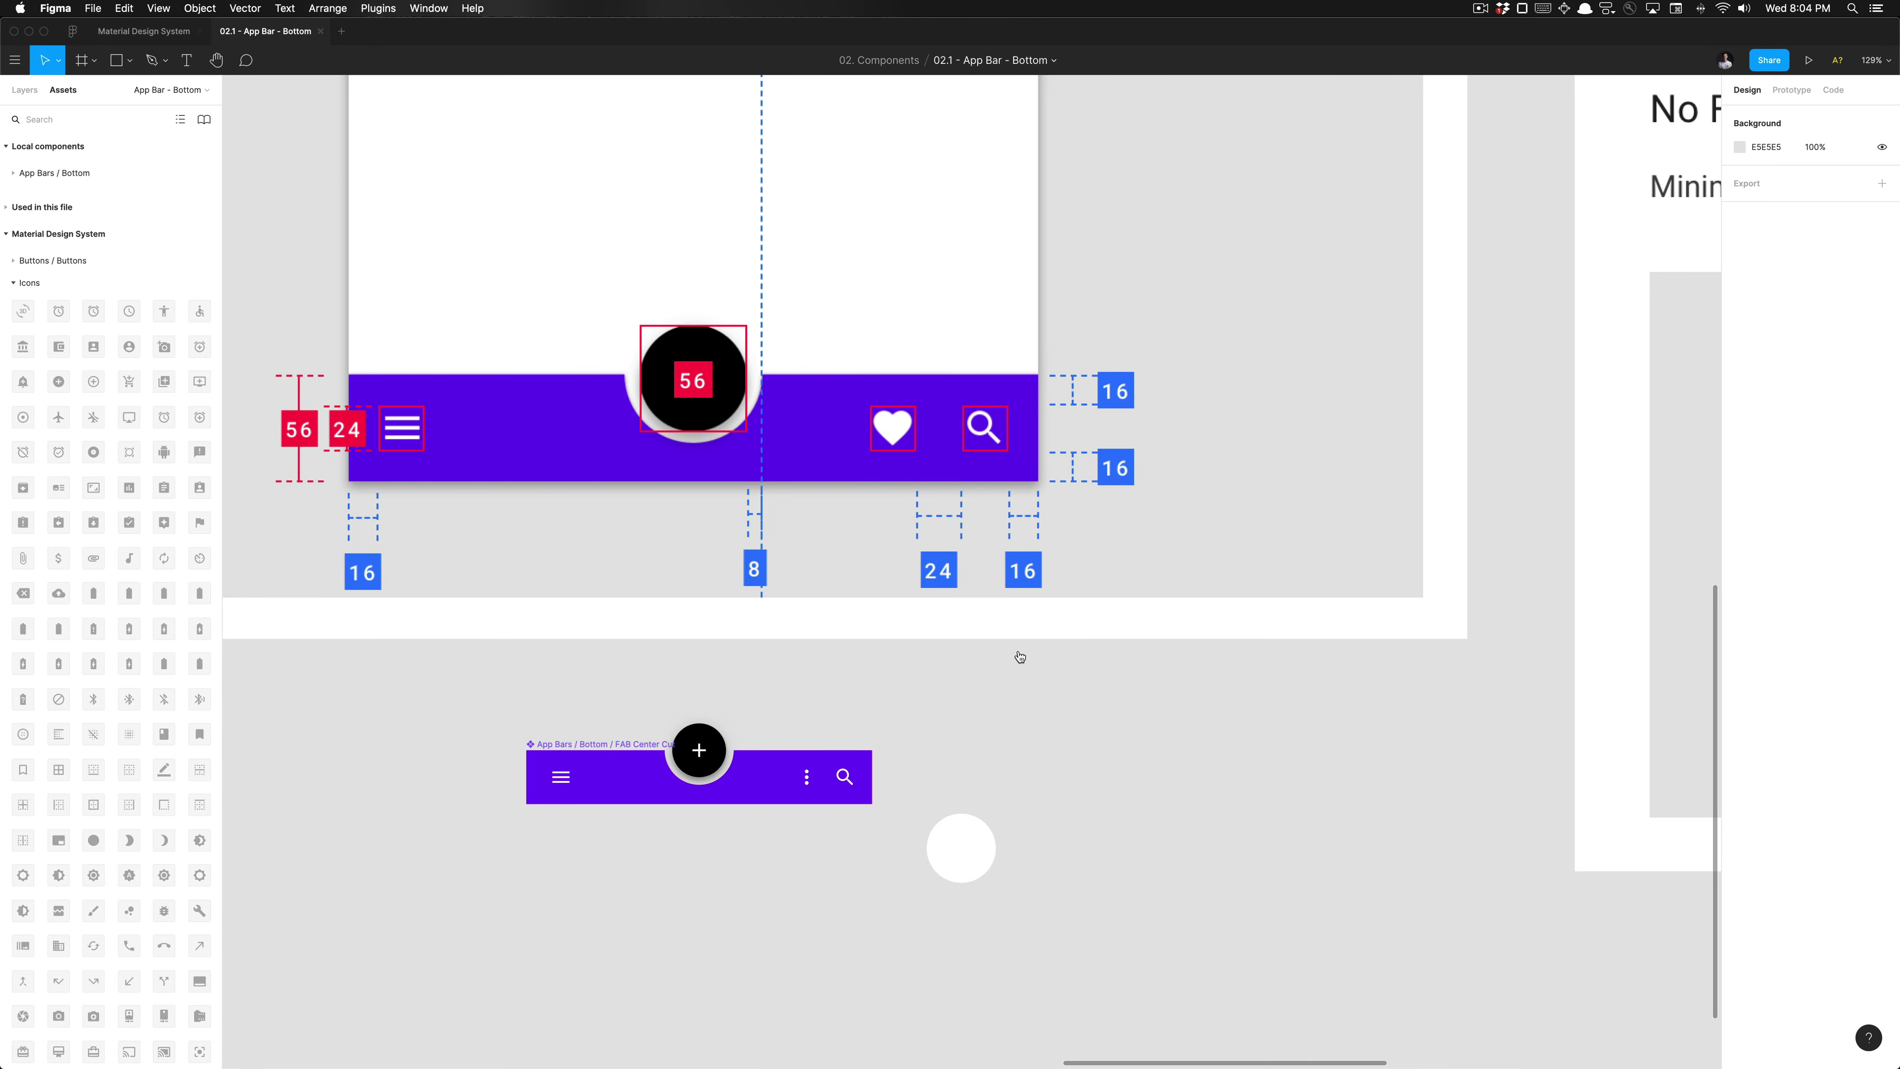
key("super+Tab")
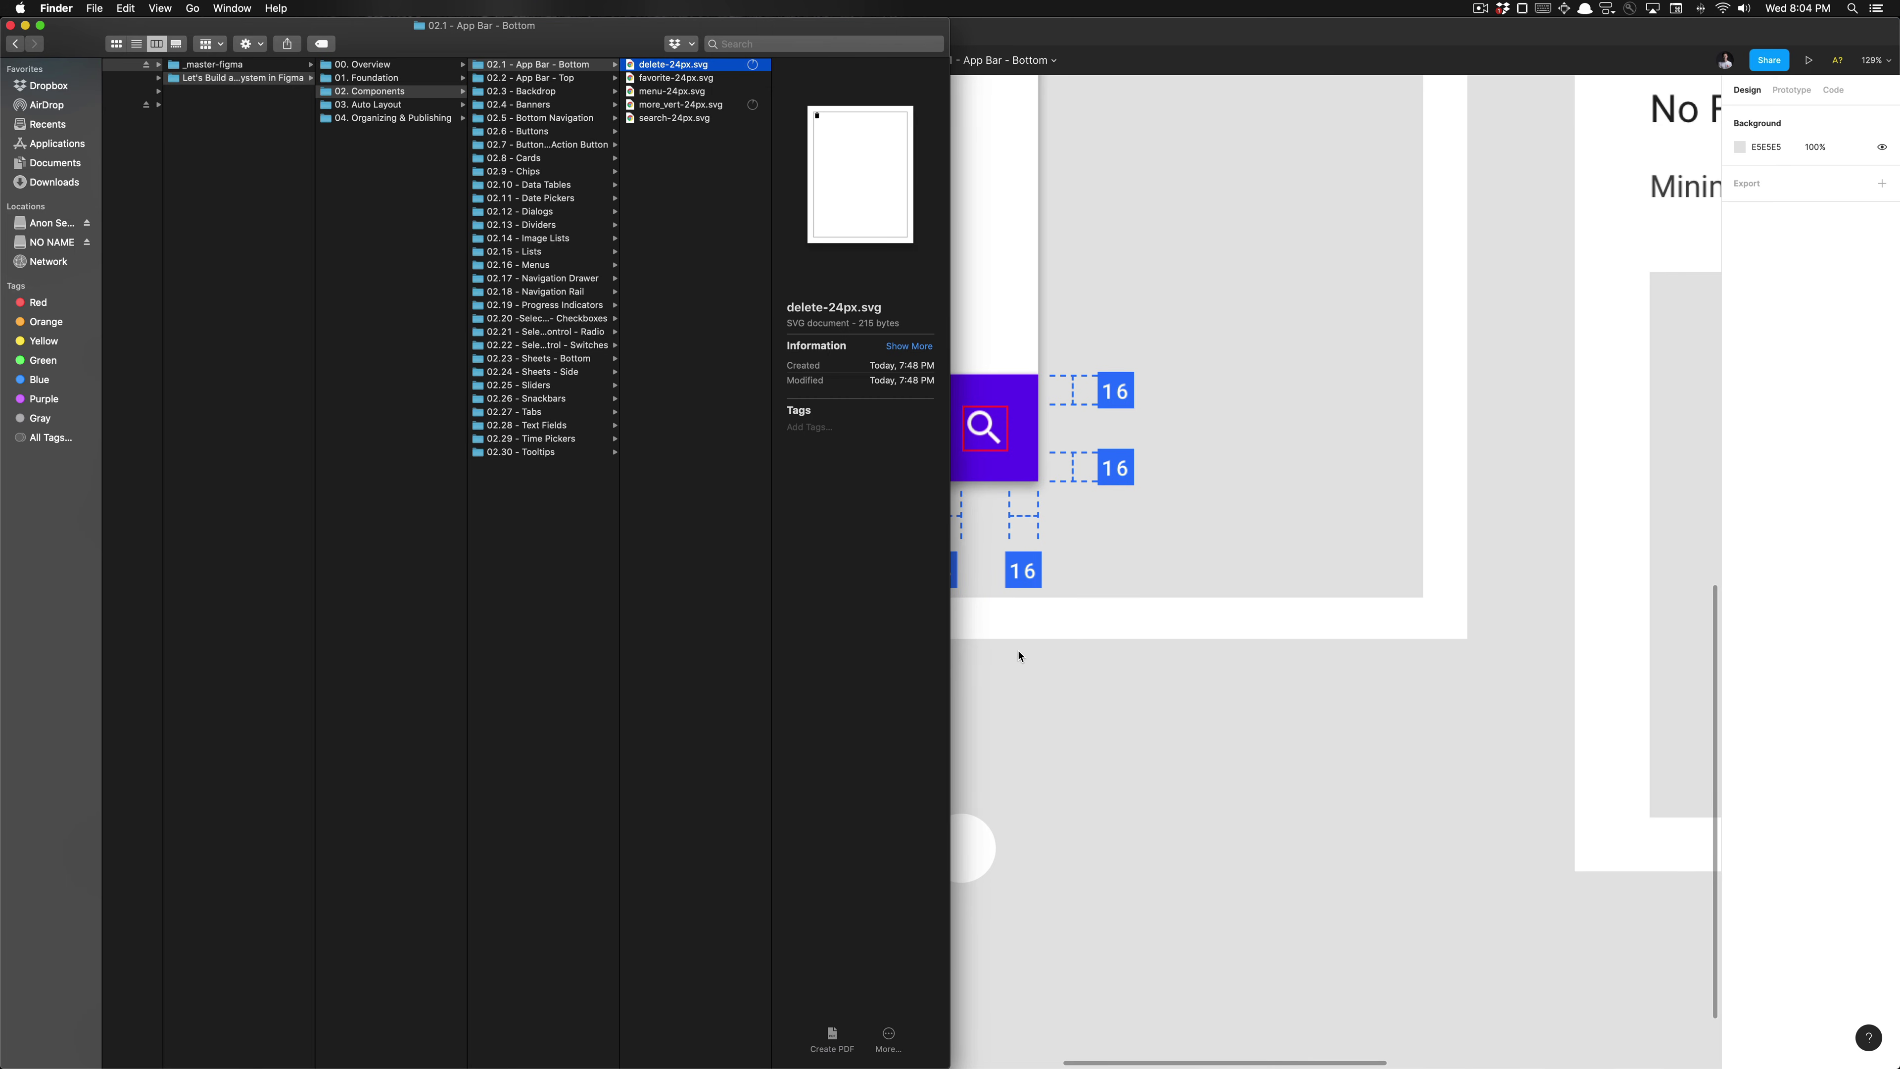
left_click(679, 81)
key("super+Tab")
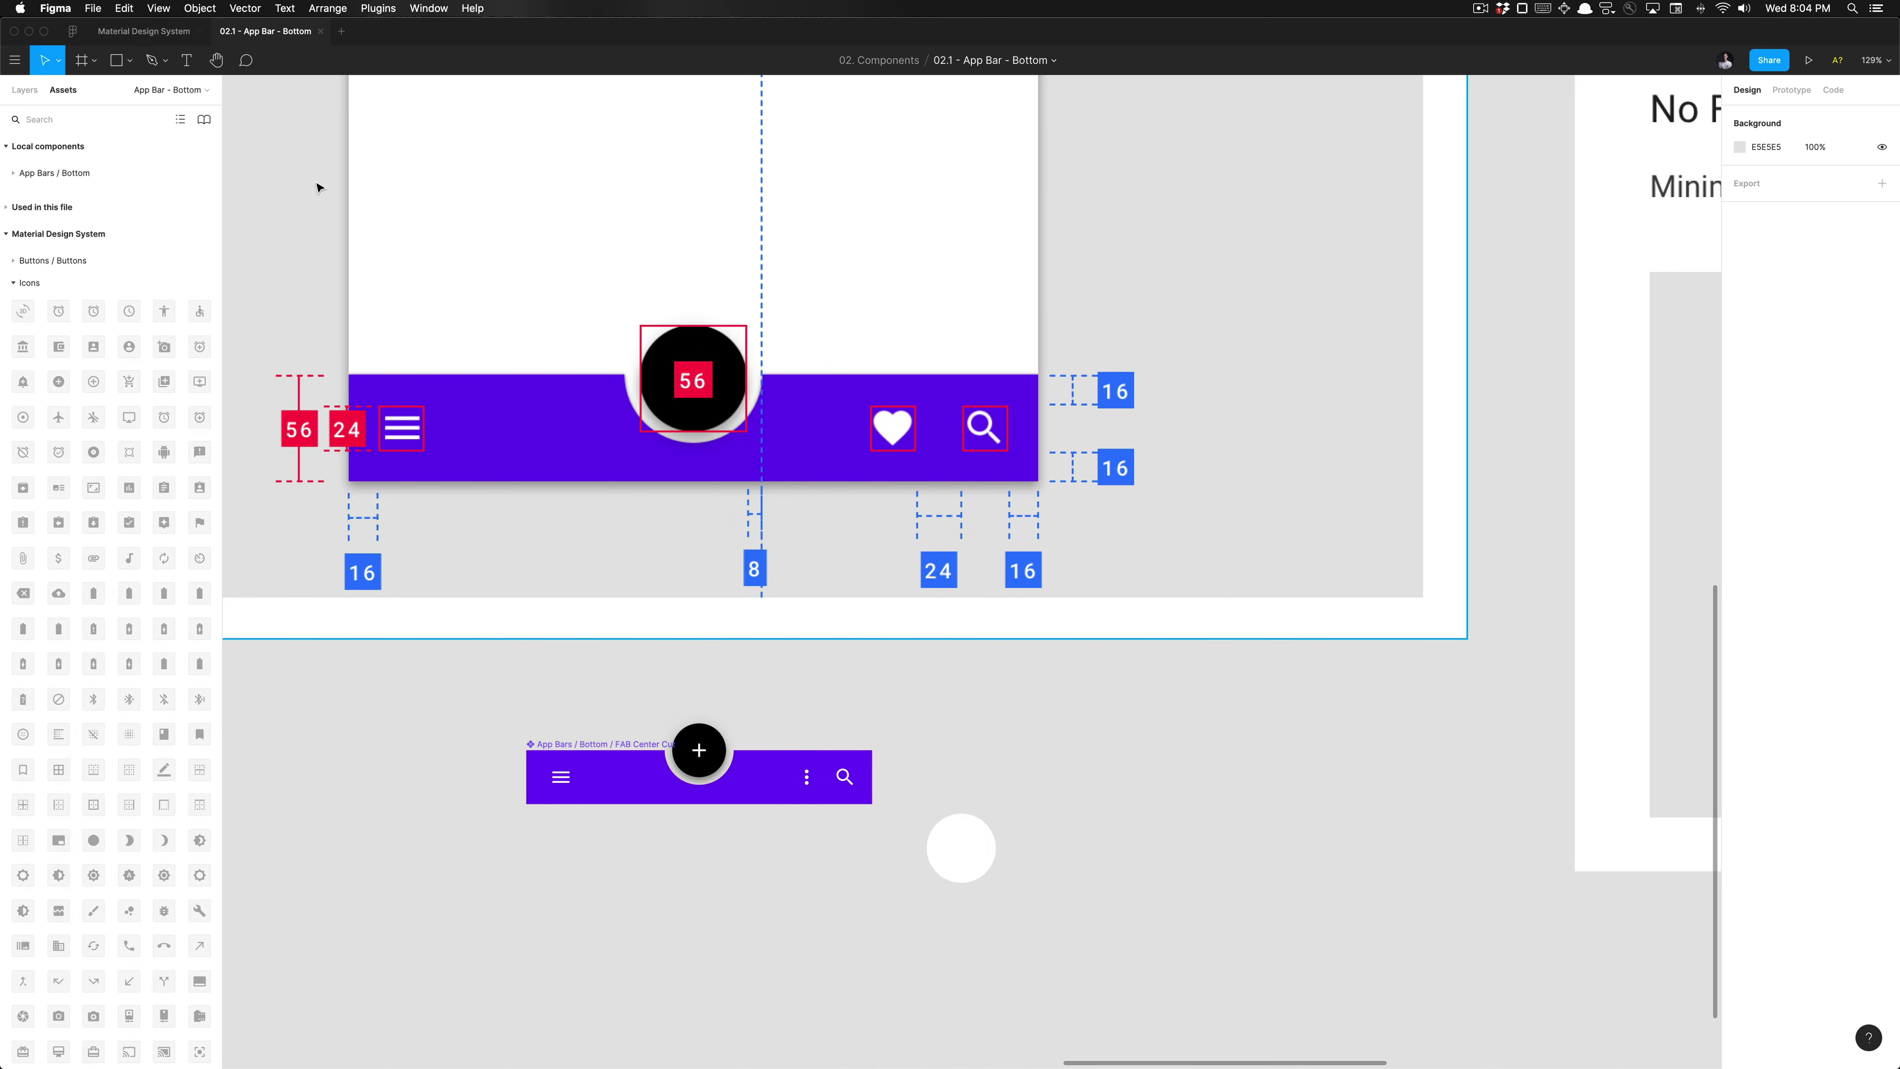
left_click(143, 31)
key("super+Tab")
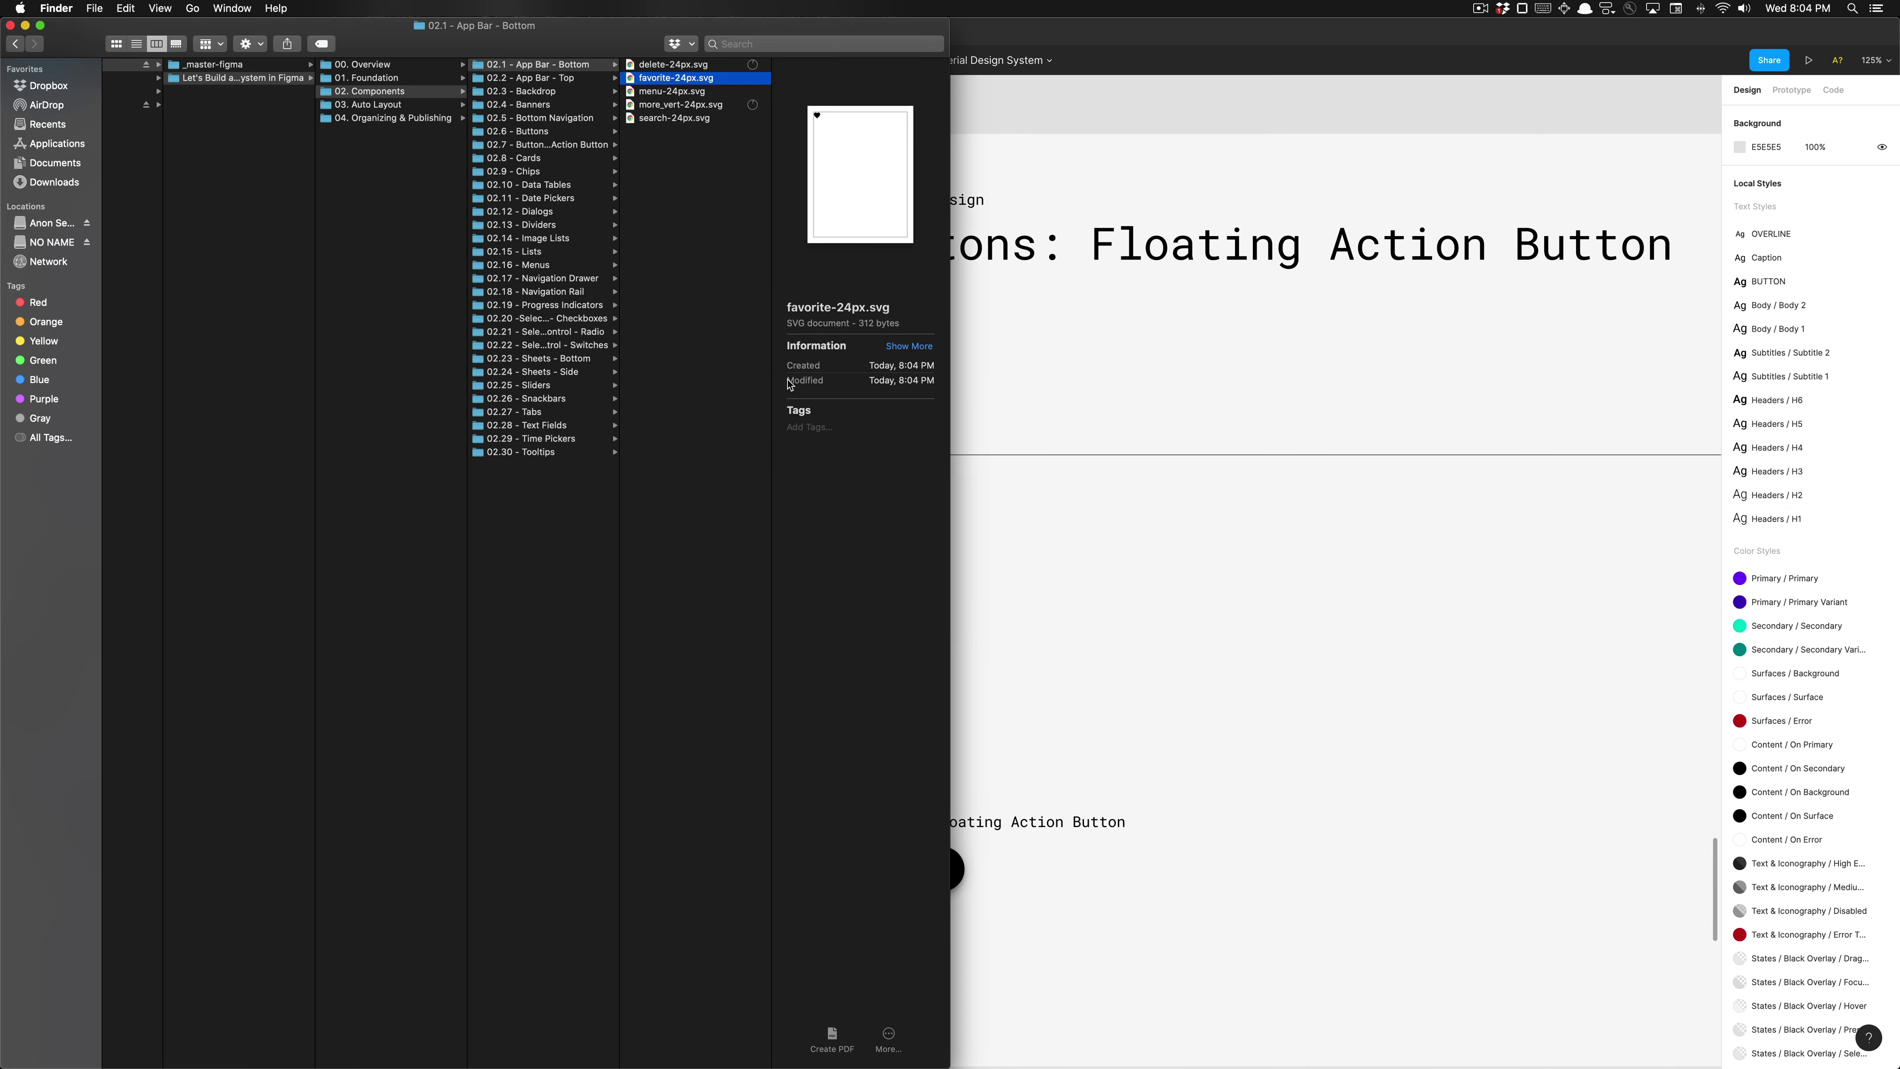
key("super+Tab")
Step: Import favorite-24px.svg from Finder into the Icons frame, beside the three-dot icon below the Action icons
scroll(628, 416, "down", 10)
scroll(629, 416, "up", 10)
scroll(629, 416, "right", 4)
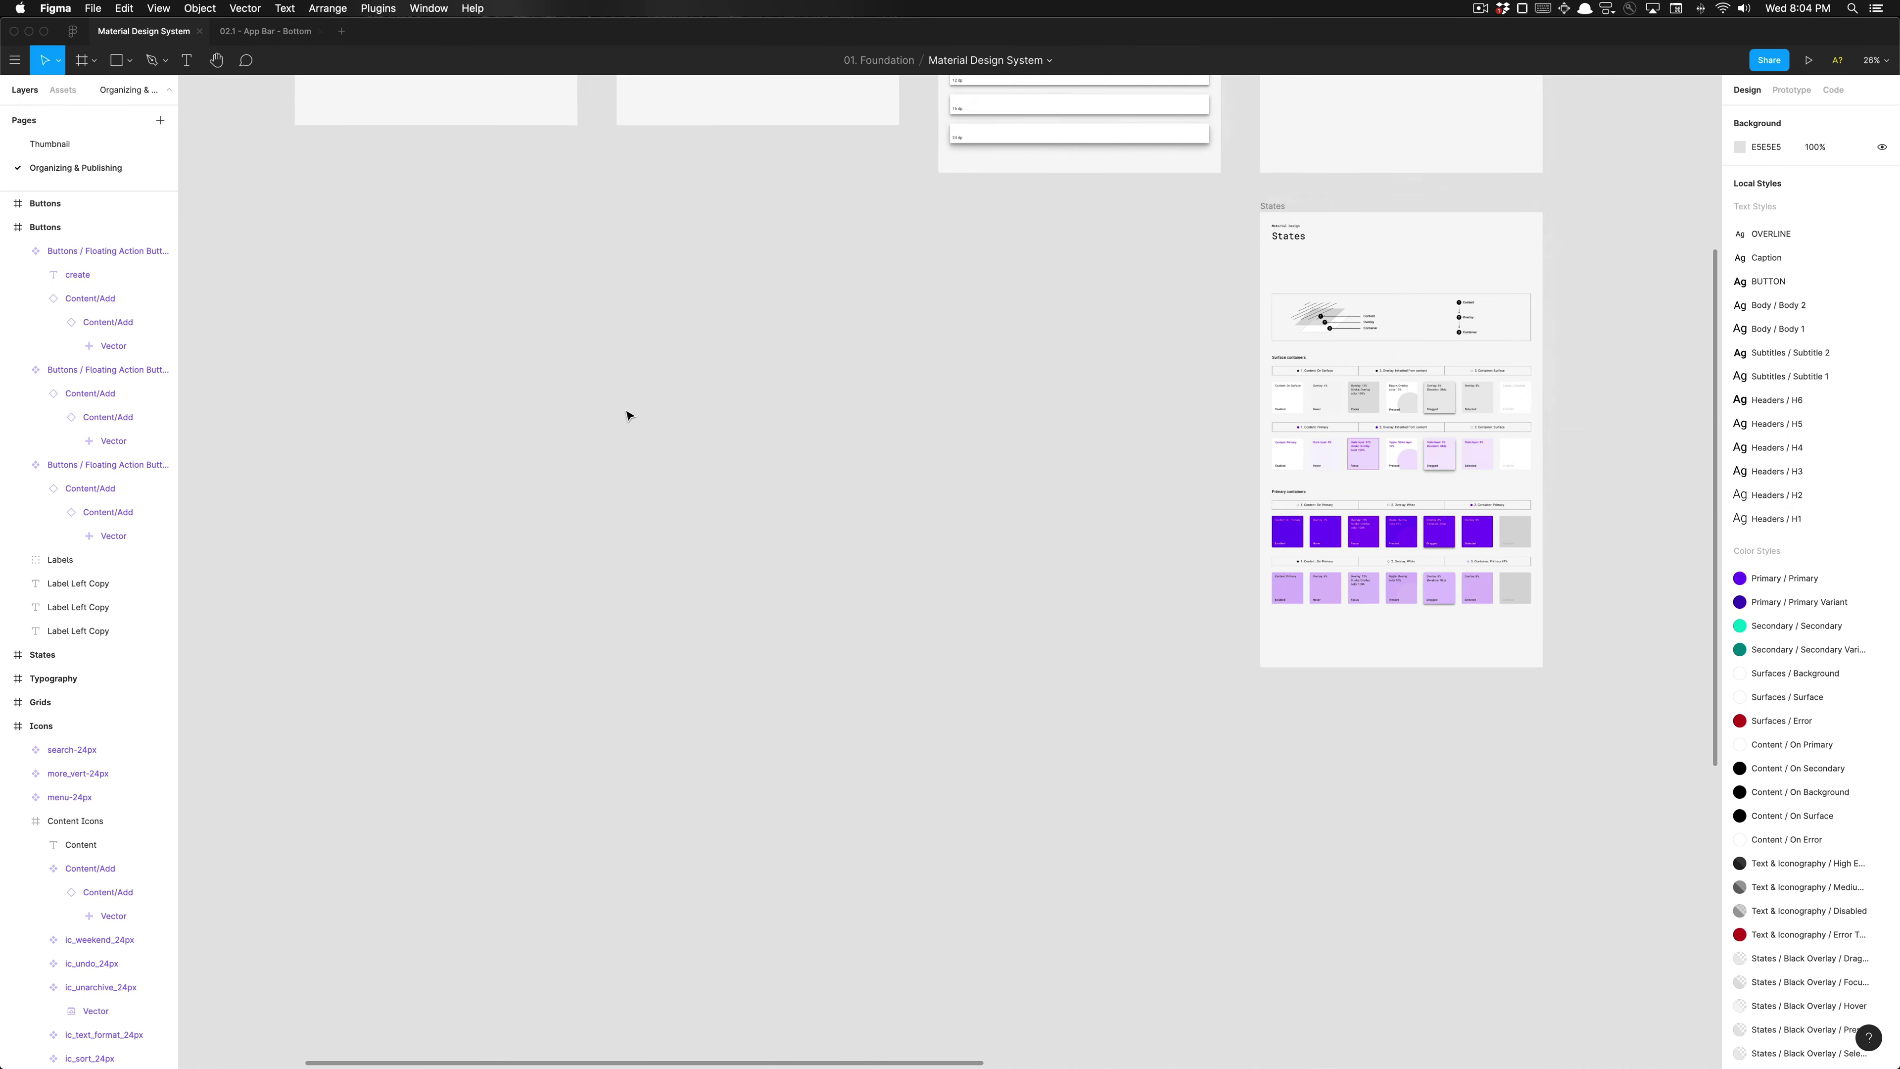
scroll(628, 416, "up", 9)
scroll(628, 416, "right", 10)
scroll(782, 708, "up", 10)
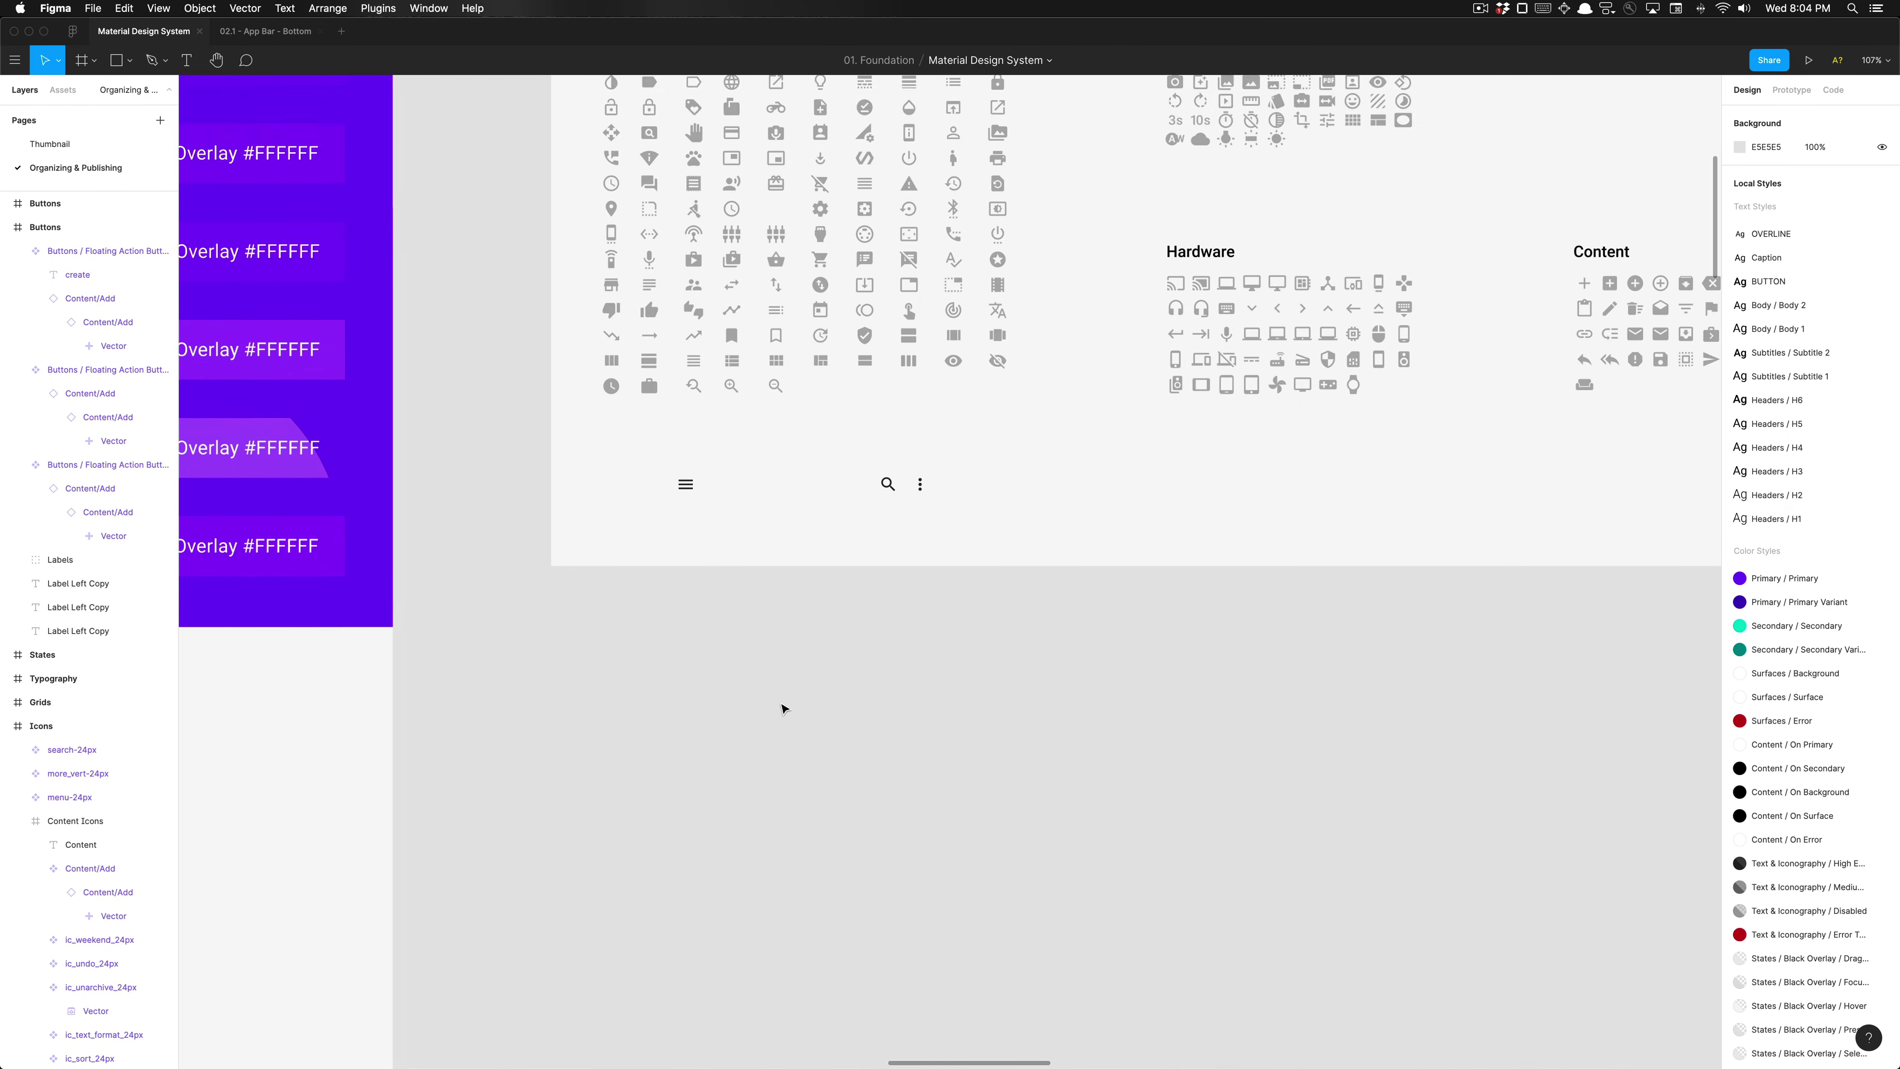
scroll(783, 708, "up", 3)
key("super+Tab")
left_click_drag(675, 74, 1002, 523)
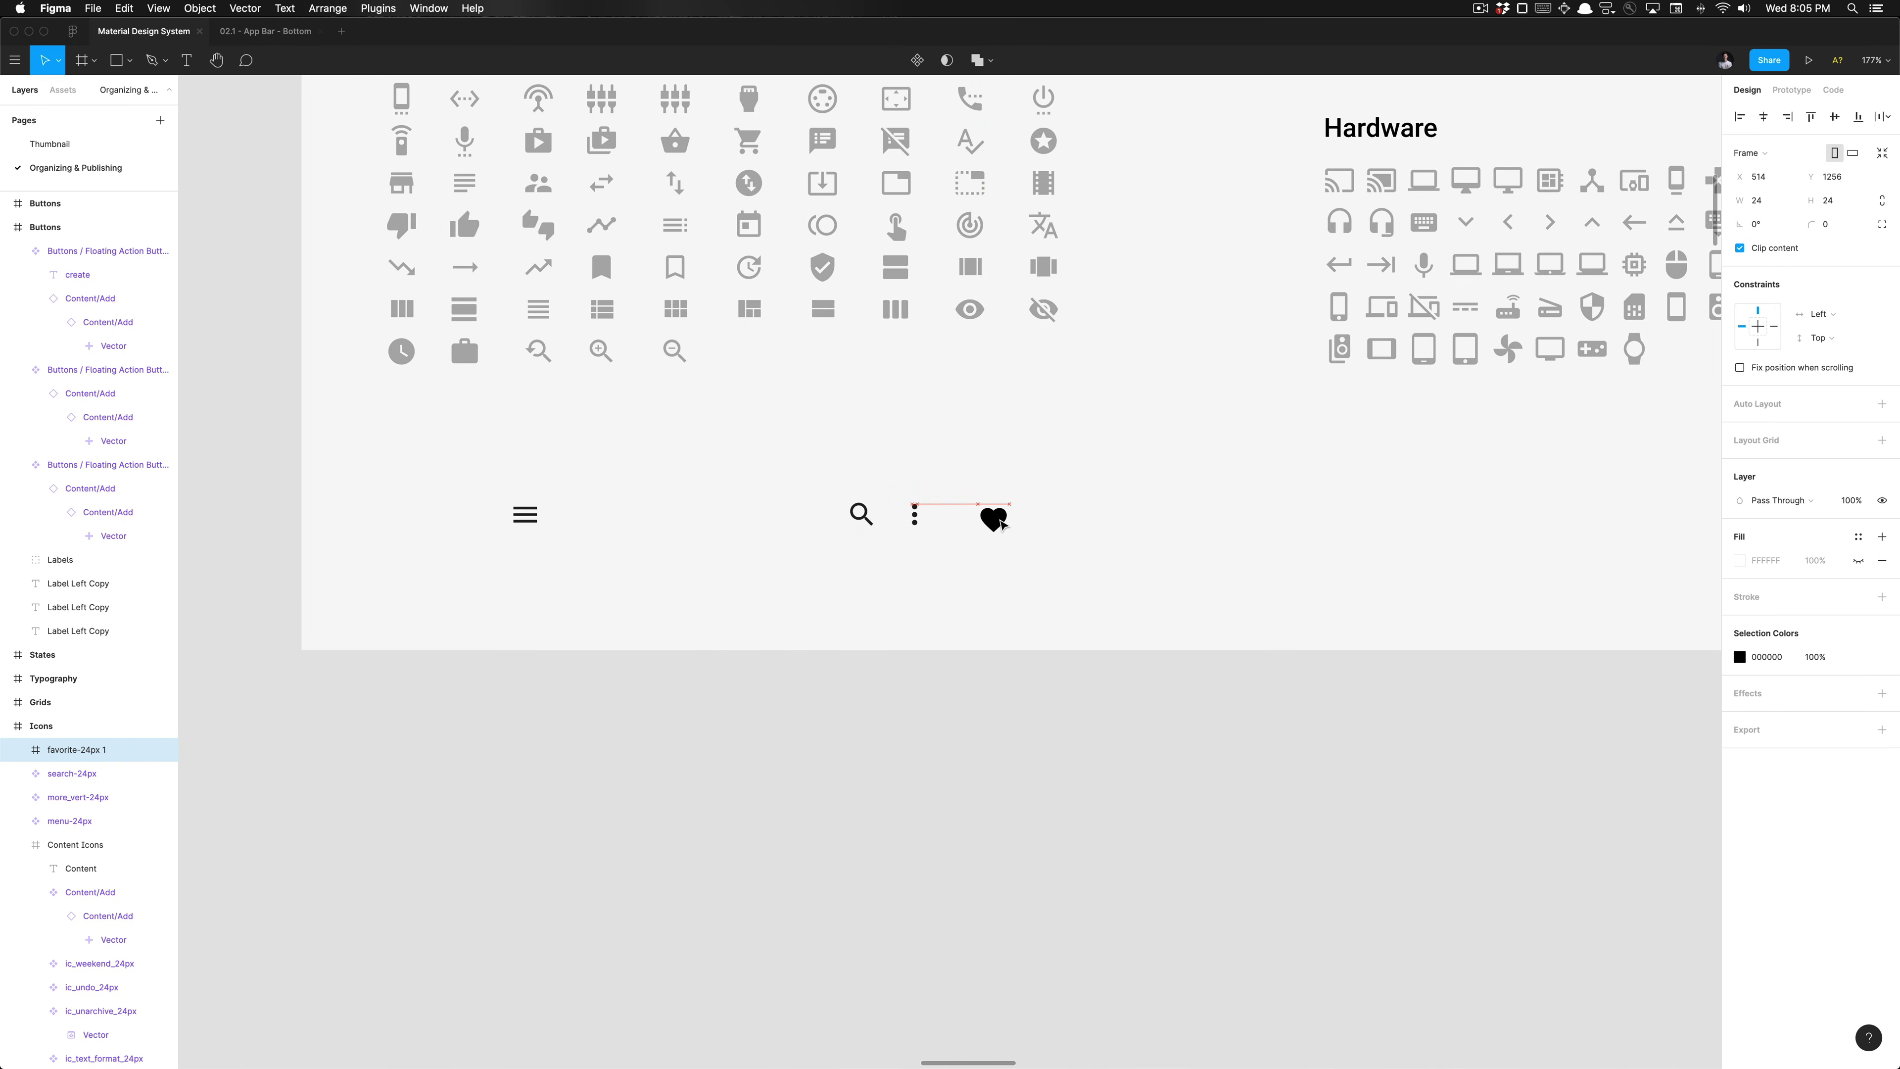
Step: Turn the imported favorite-24px heart icon into a component
key("alt+3")
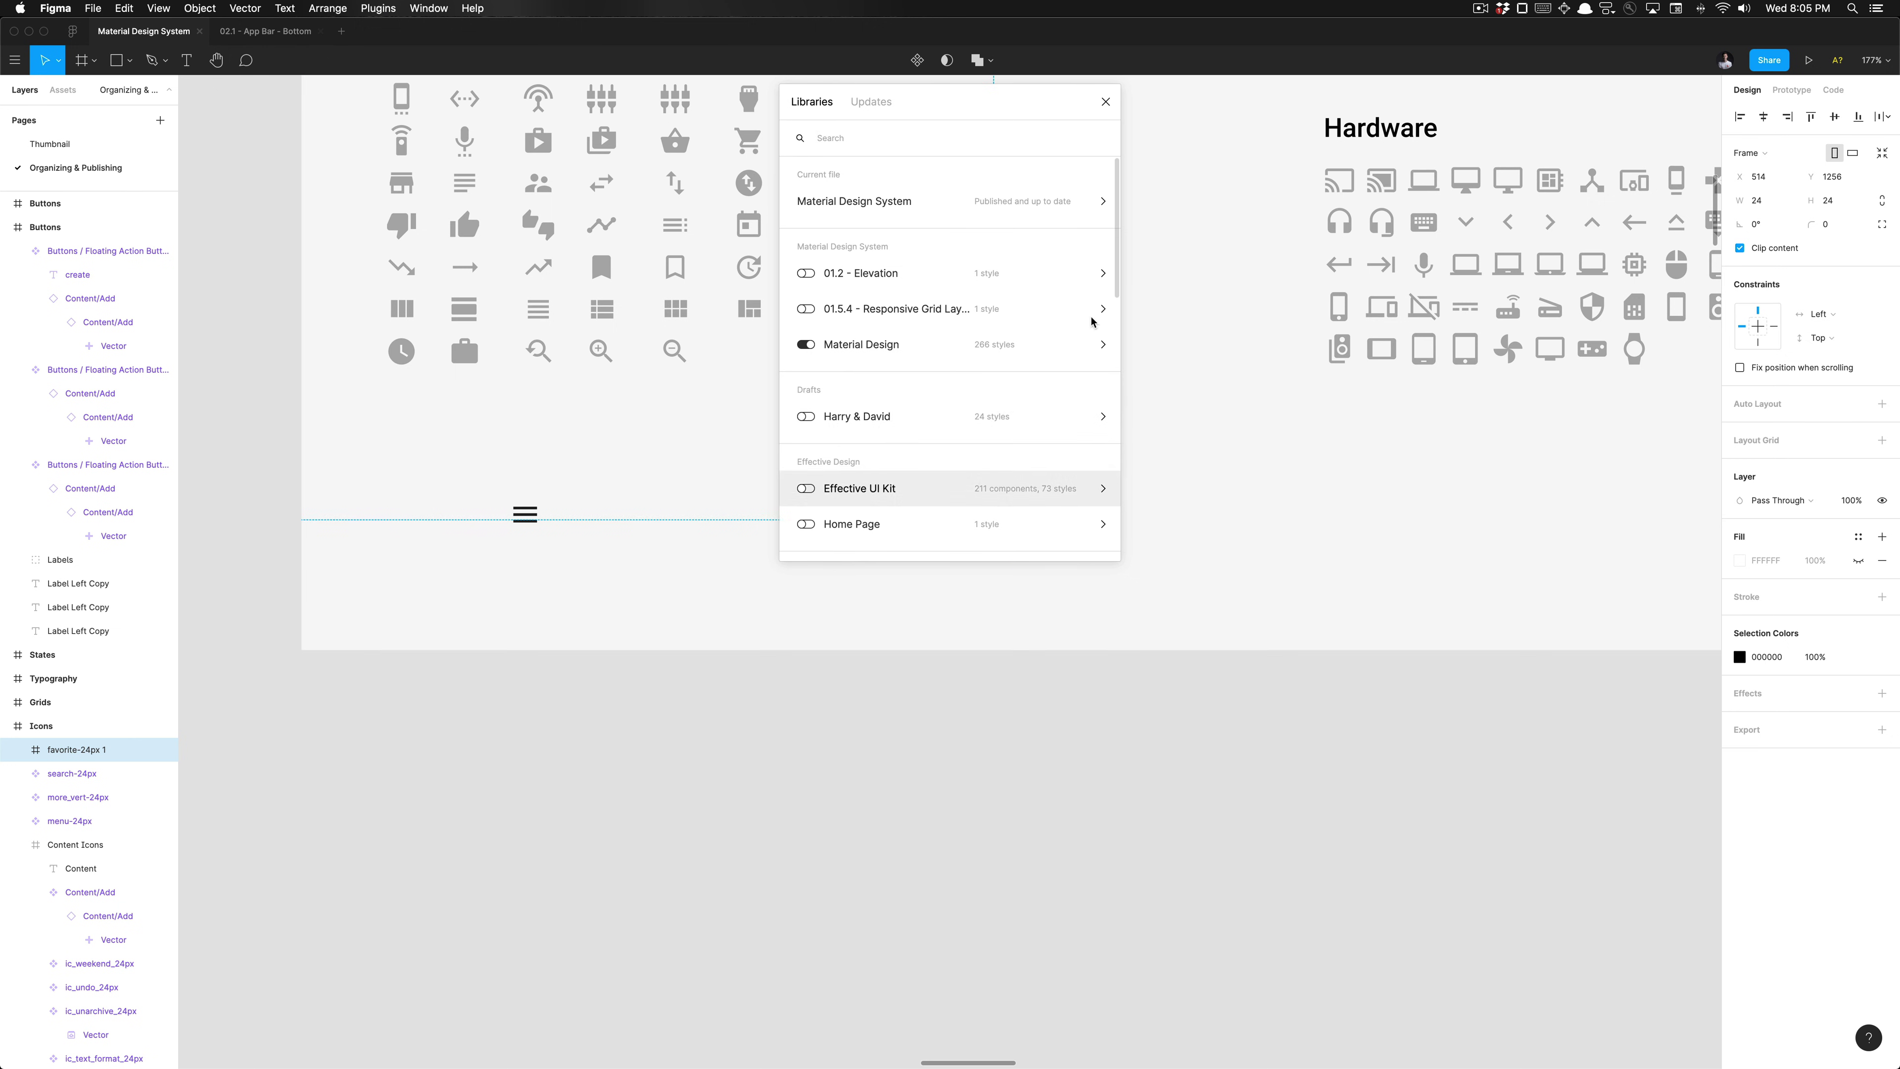
left_click(1105, 101)
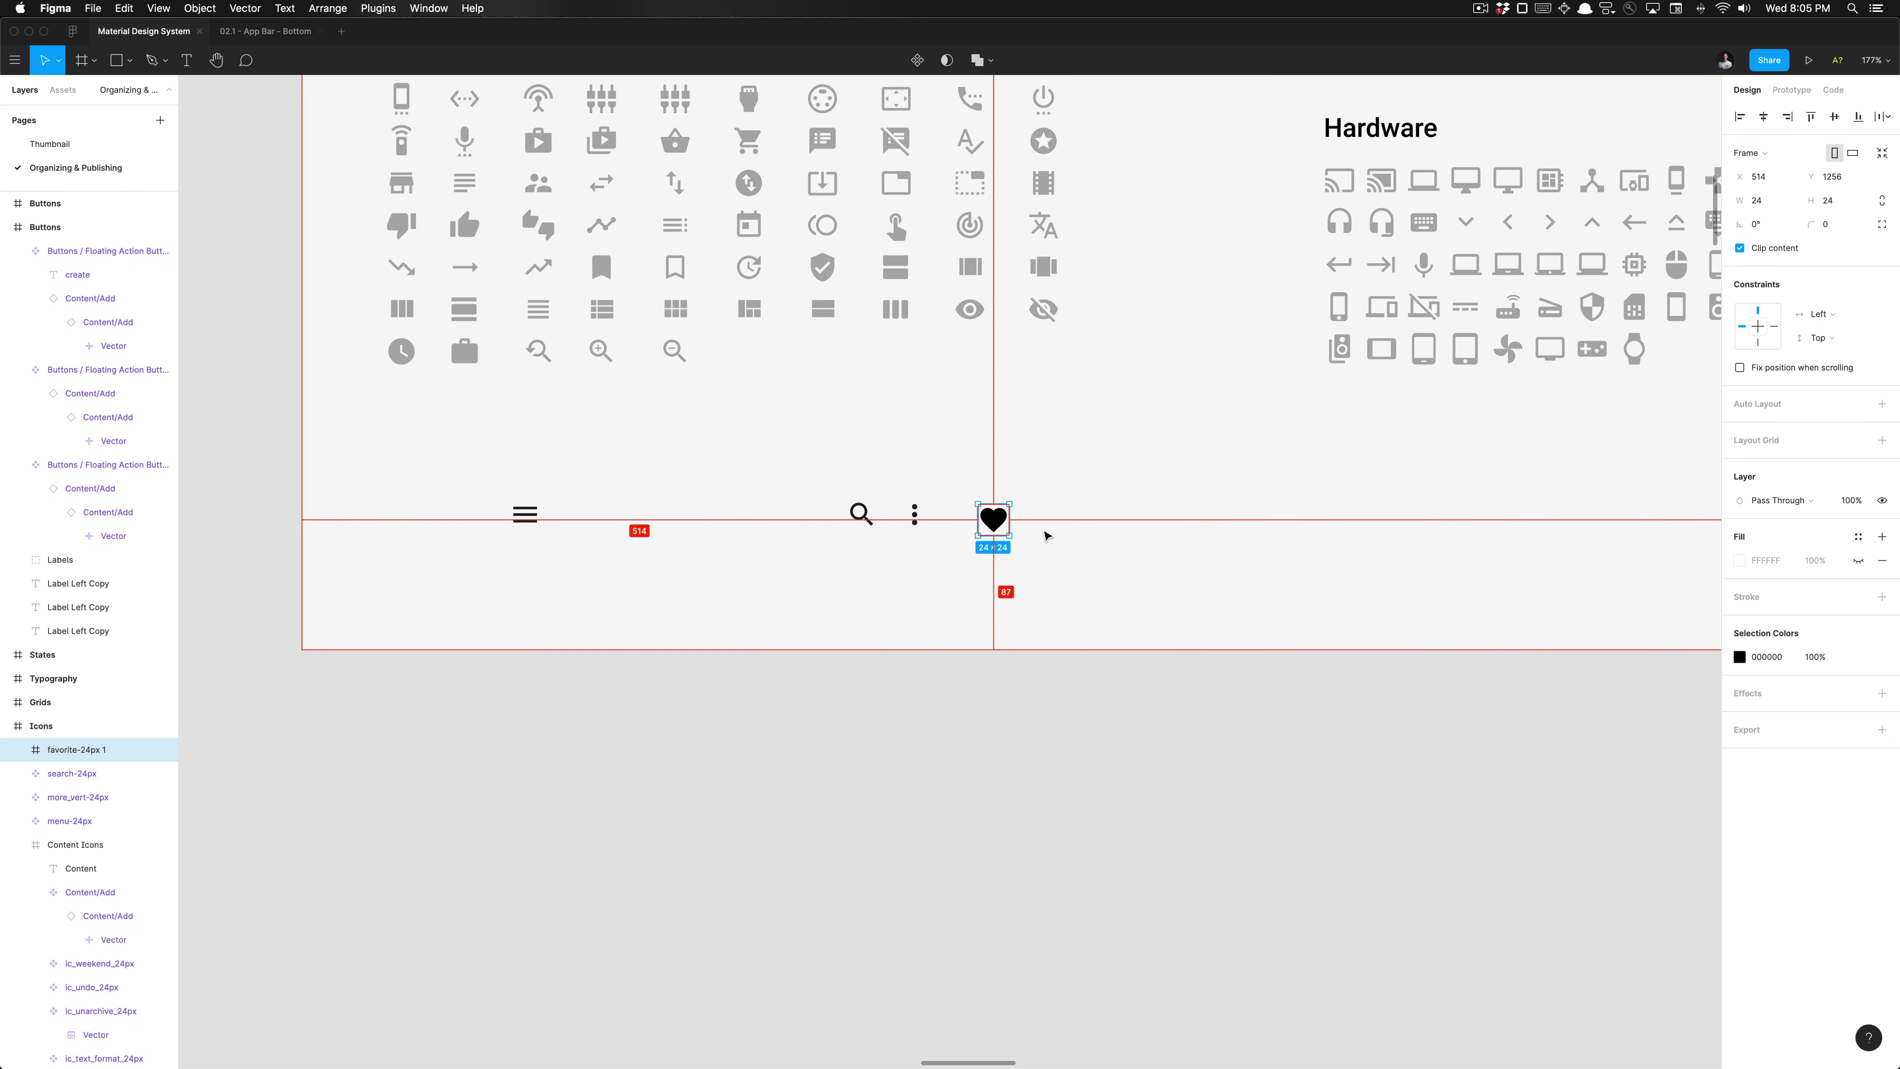
key("super+alt+k")
key("Escape")
Step: Publish the Material Design System library with the new heart icon component
key("alt+3")
left_click(1014, 202)
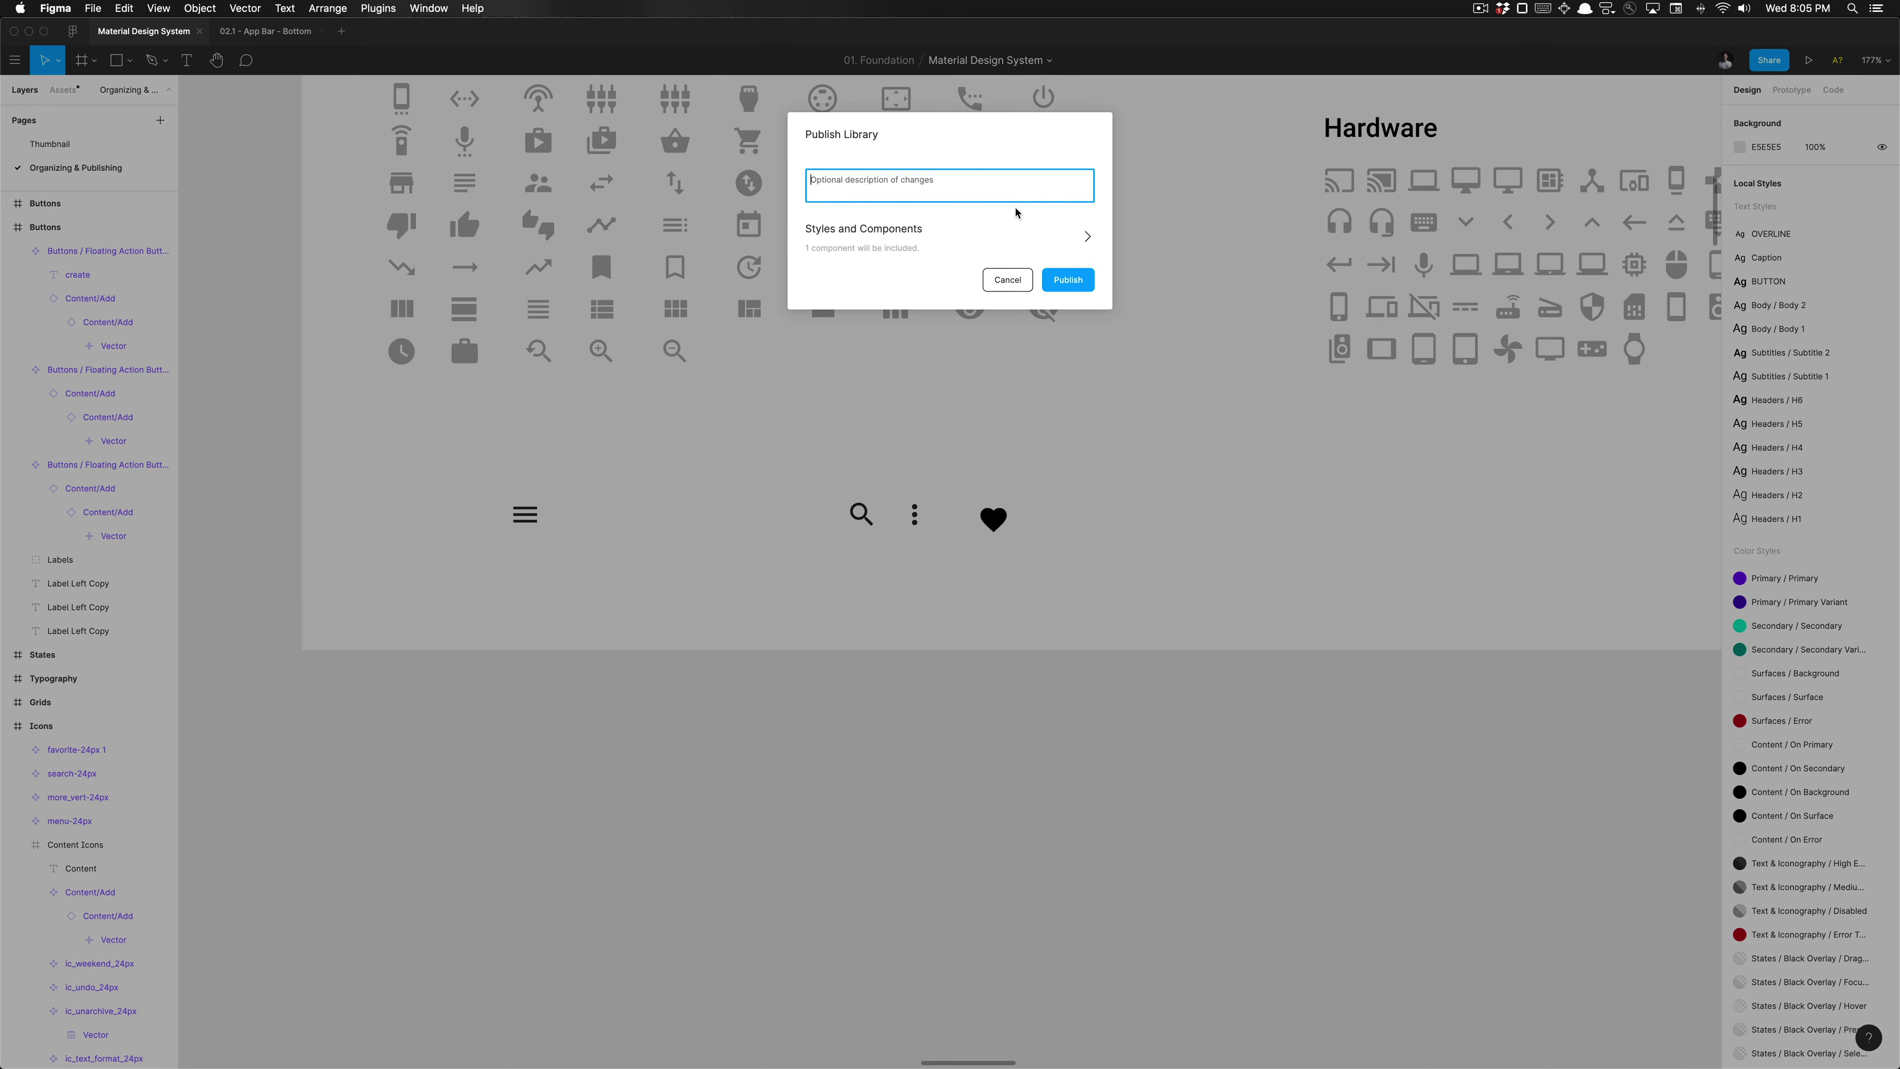
left_click(1068, 282)
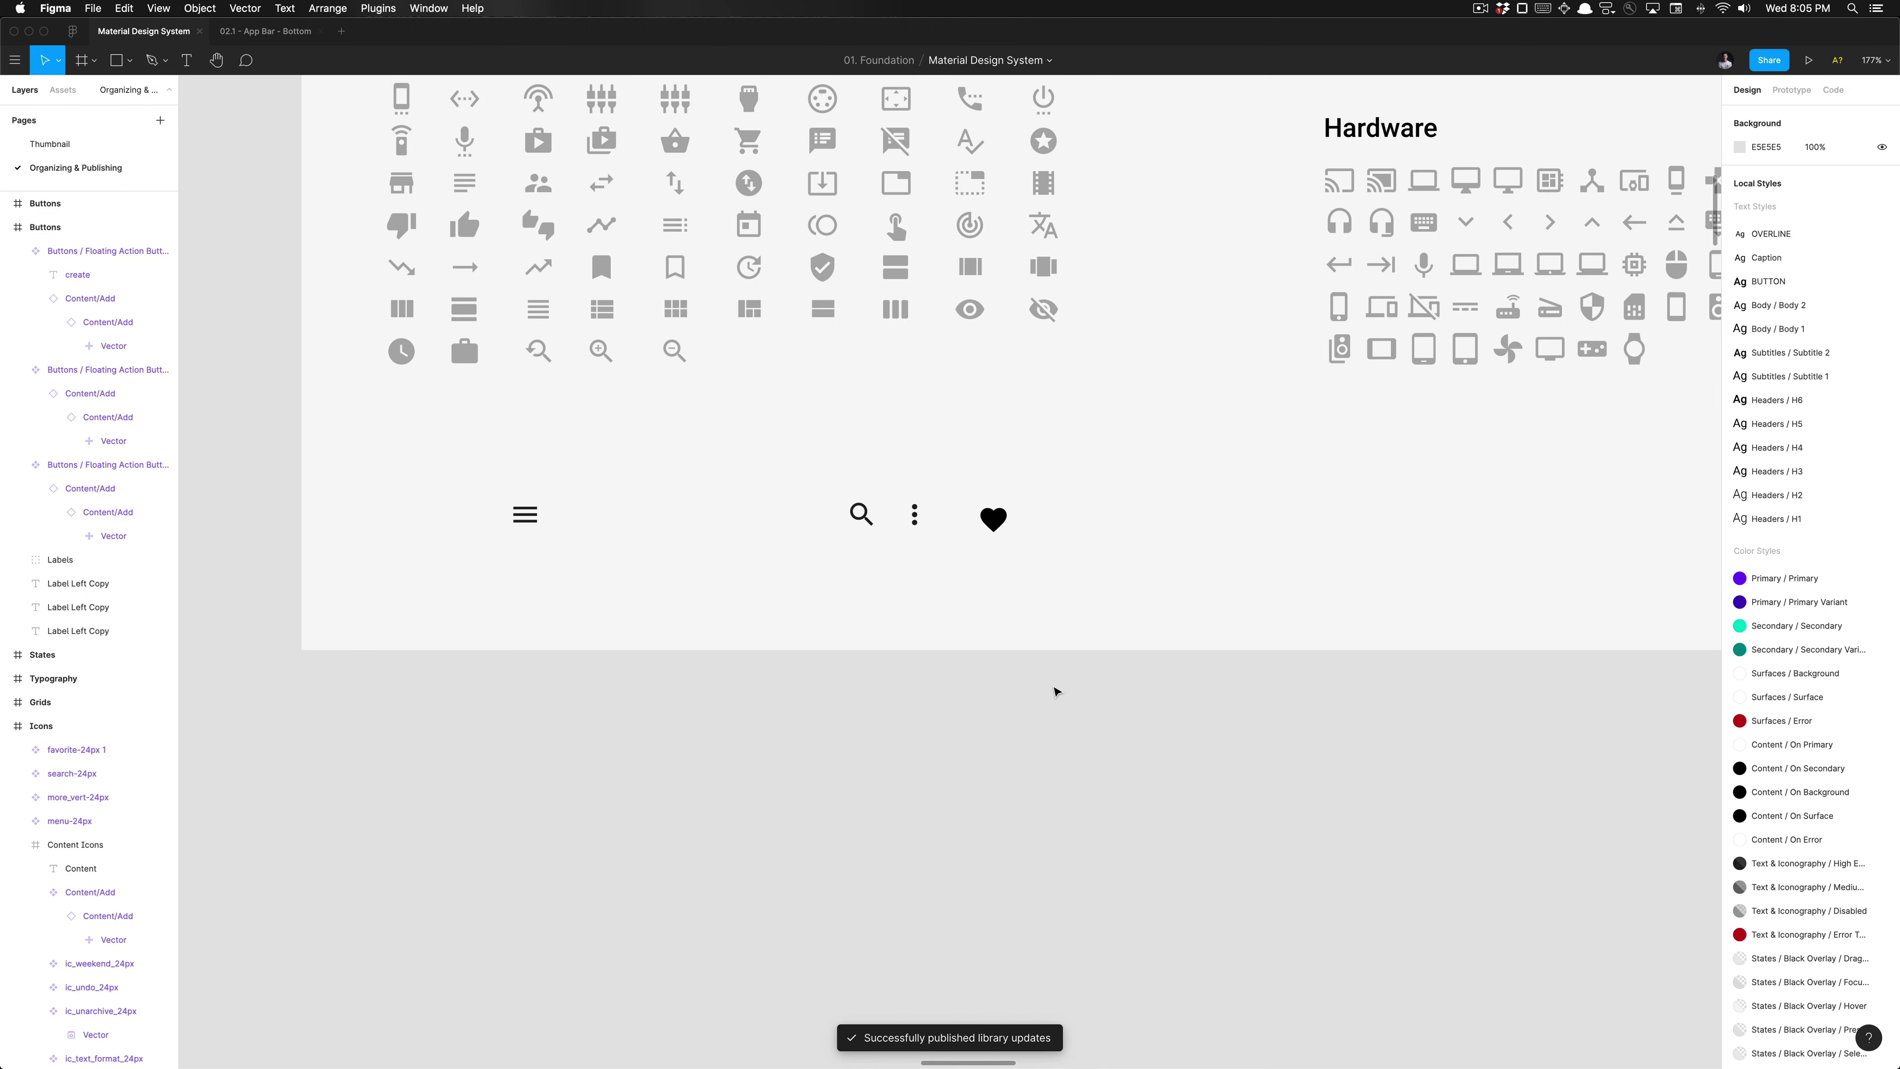
Step: In the 02.1 - App Bar - Bottom file, search the assets for "favorite" and place ic_favorite_24px beside the FAB Center Cut component
key("ctrl+Tab")
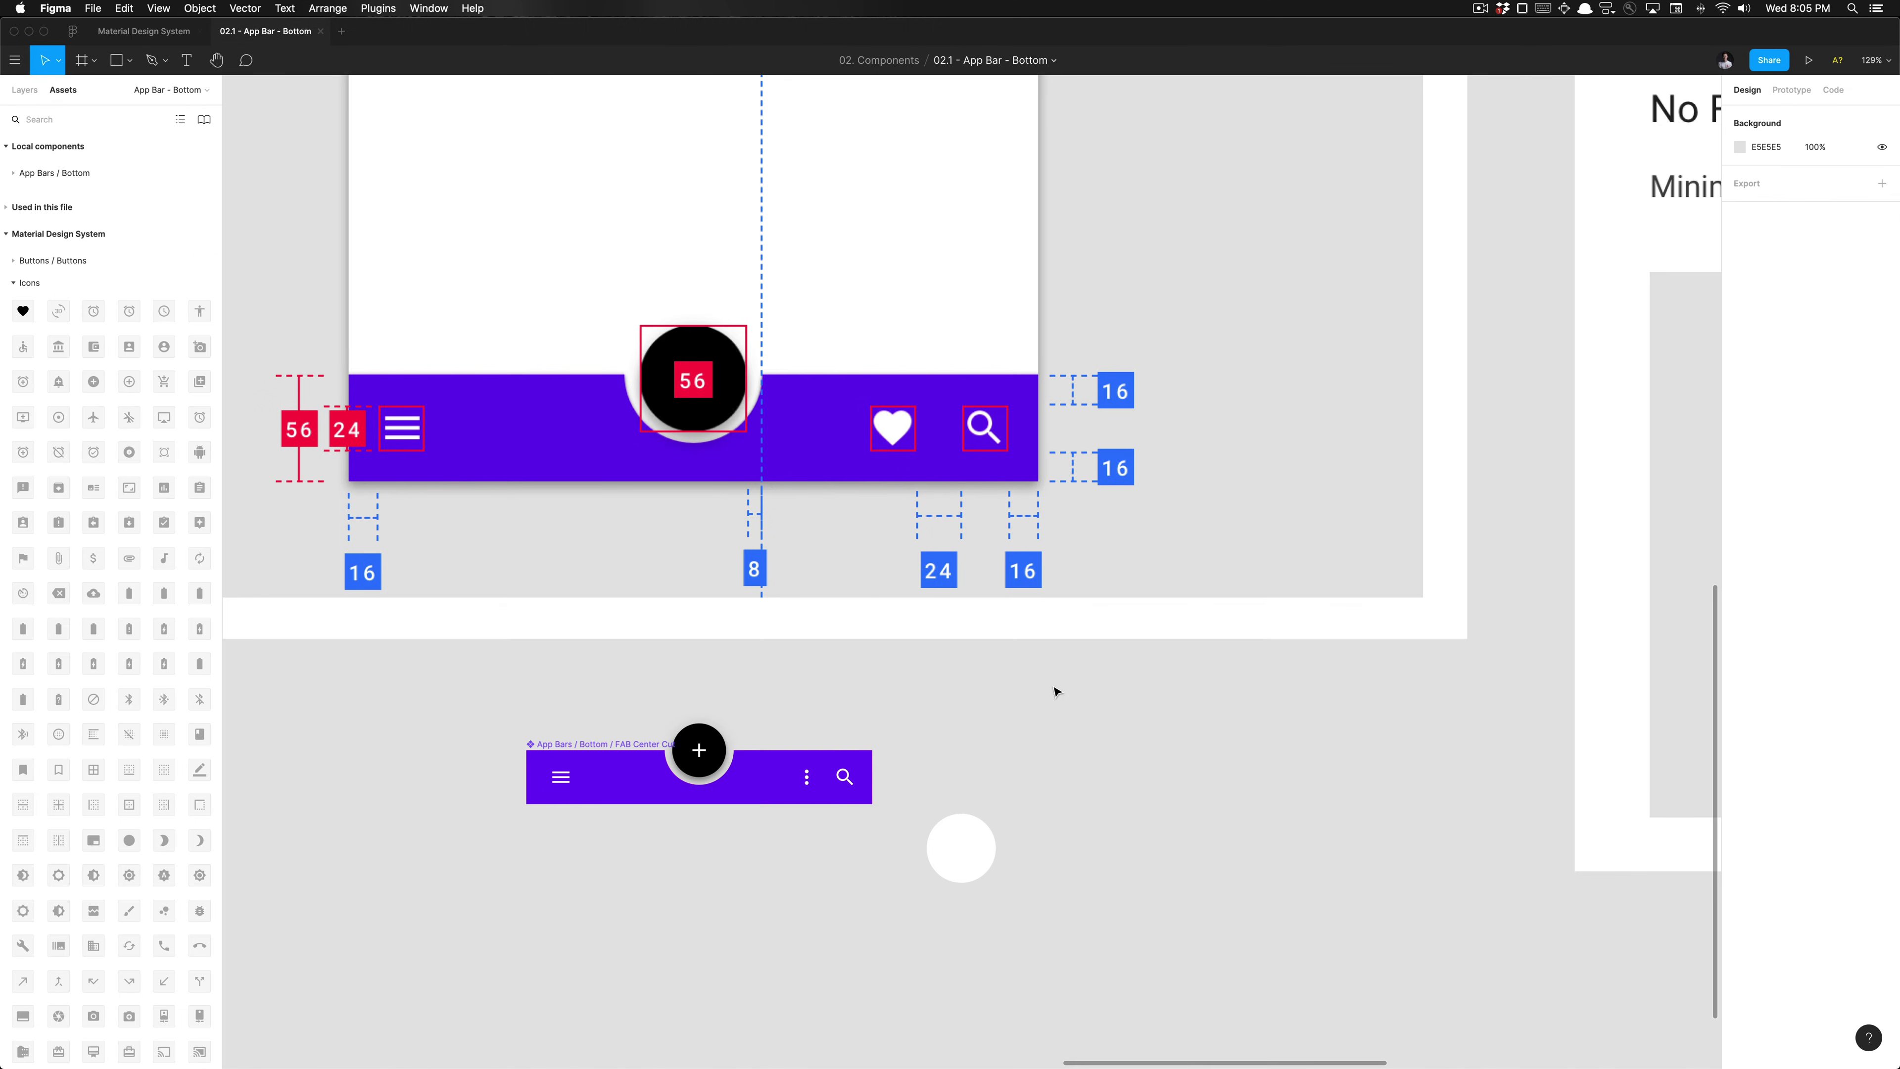
left_click(62, 117)
type("favorite")
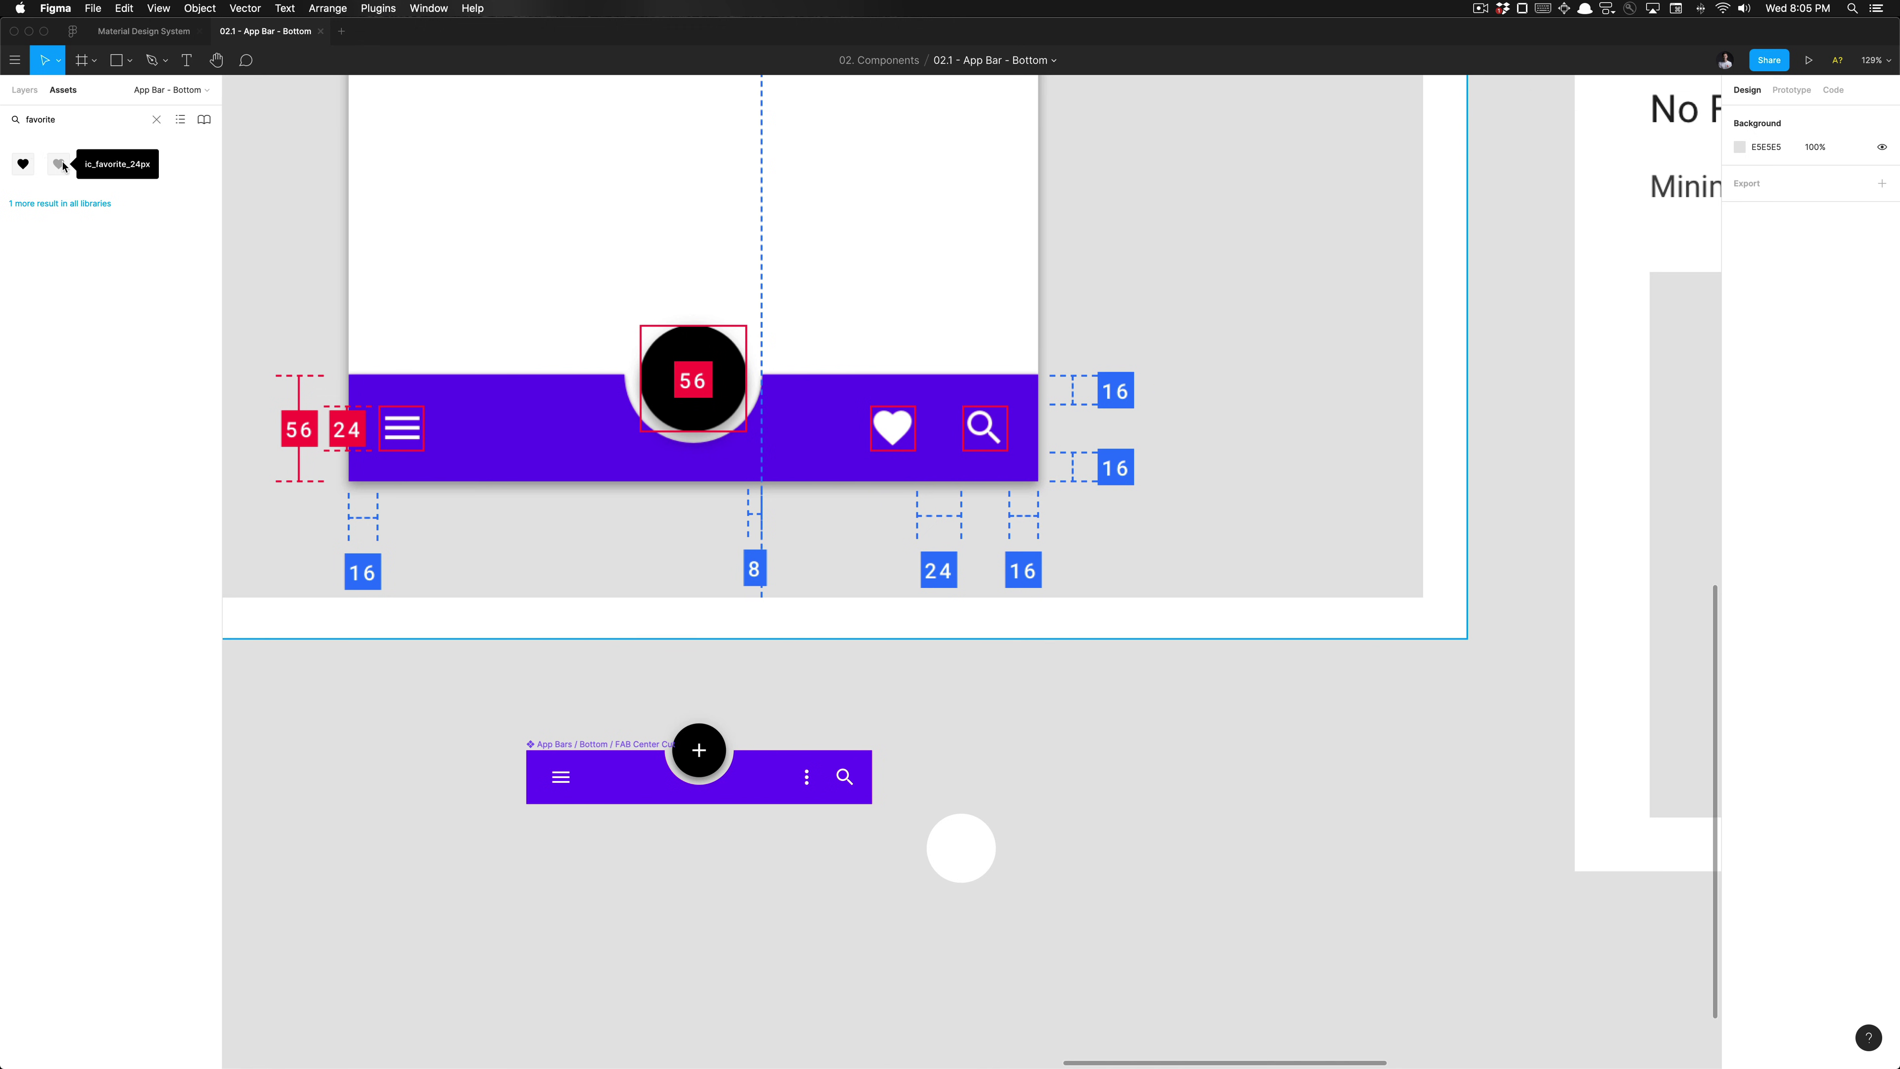
left_click_drag(63, 166, 908, 741)
scroll(906, 749, "up", 5)
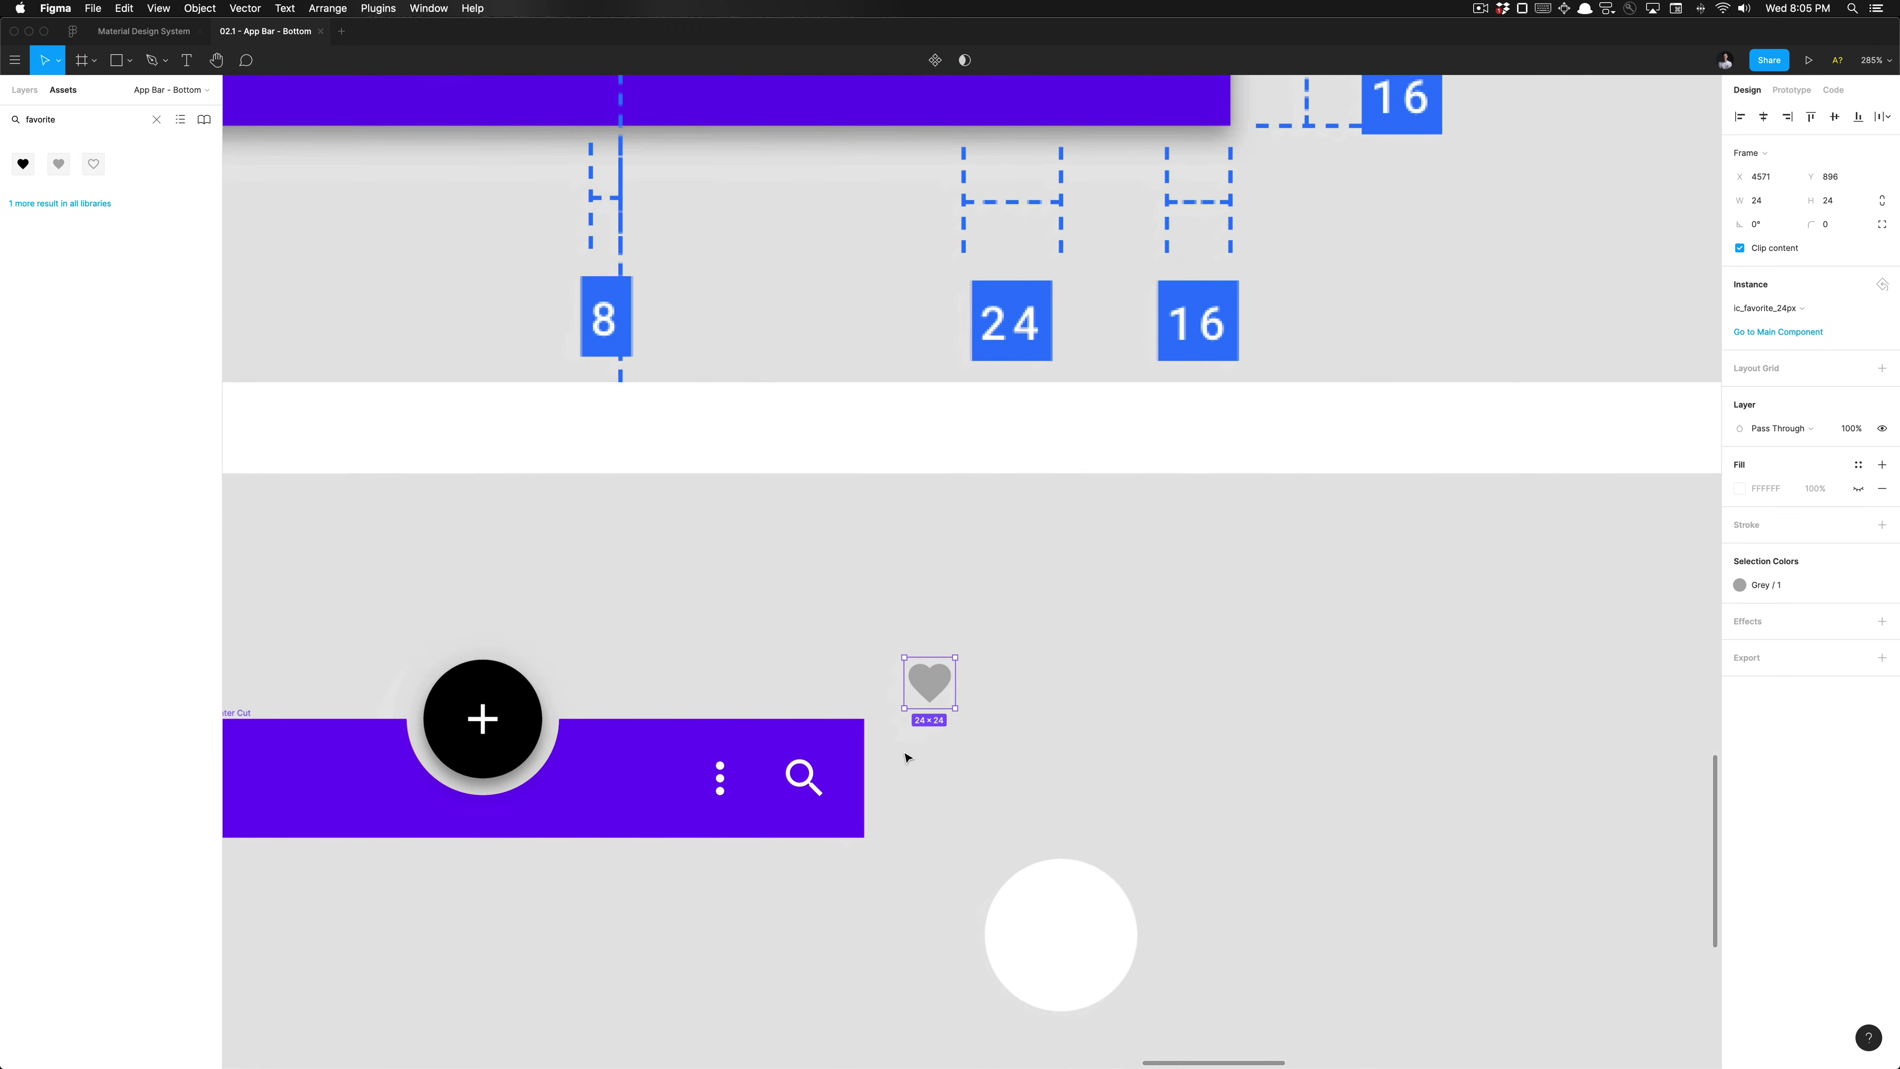
Step: Apply the Content / On Primary color style to the heart icon
left_click(1860, 584)
left_click(1862, 584)
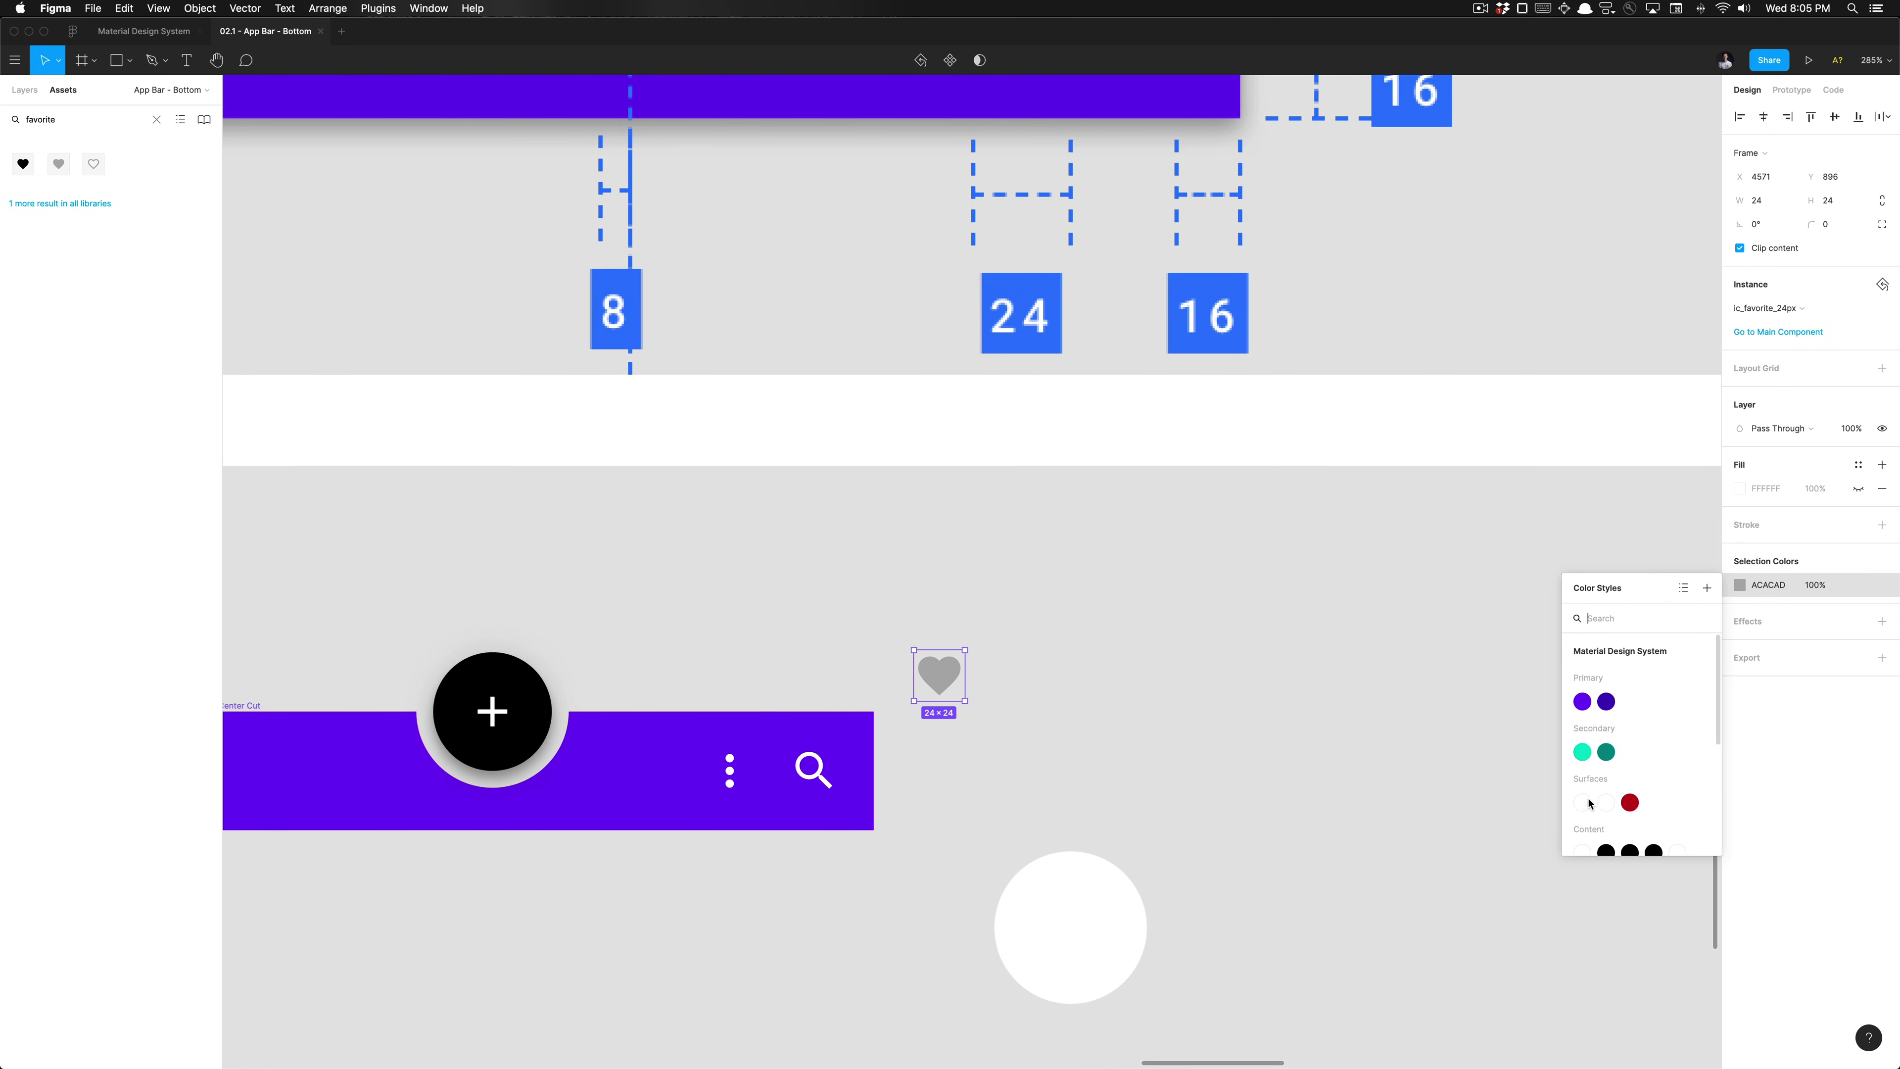
left_click(1606, 802)
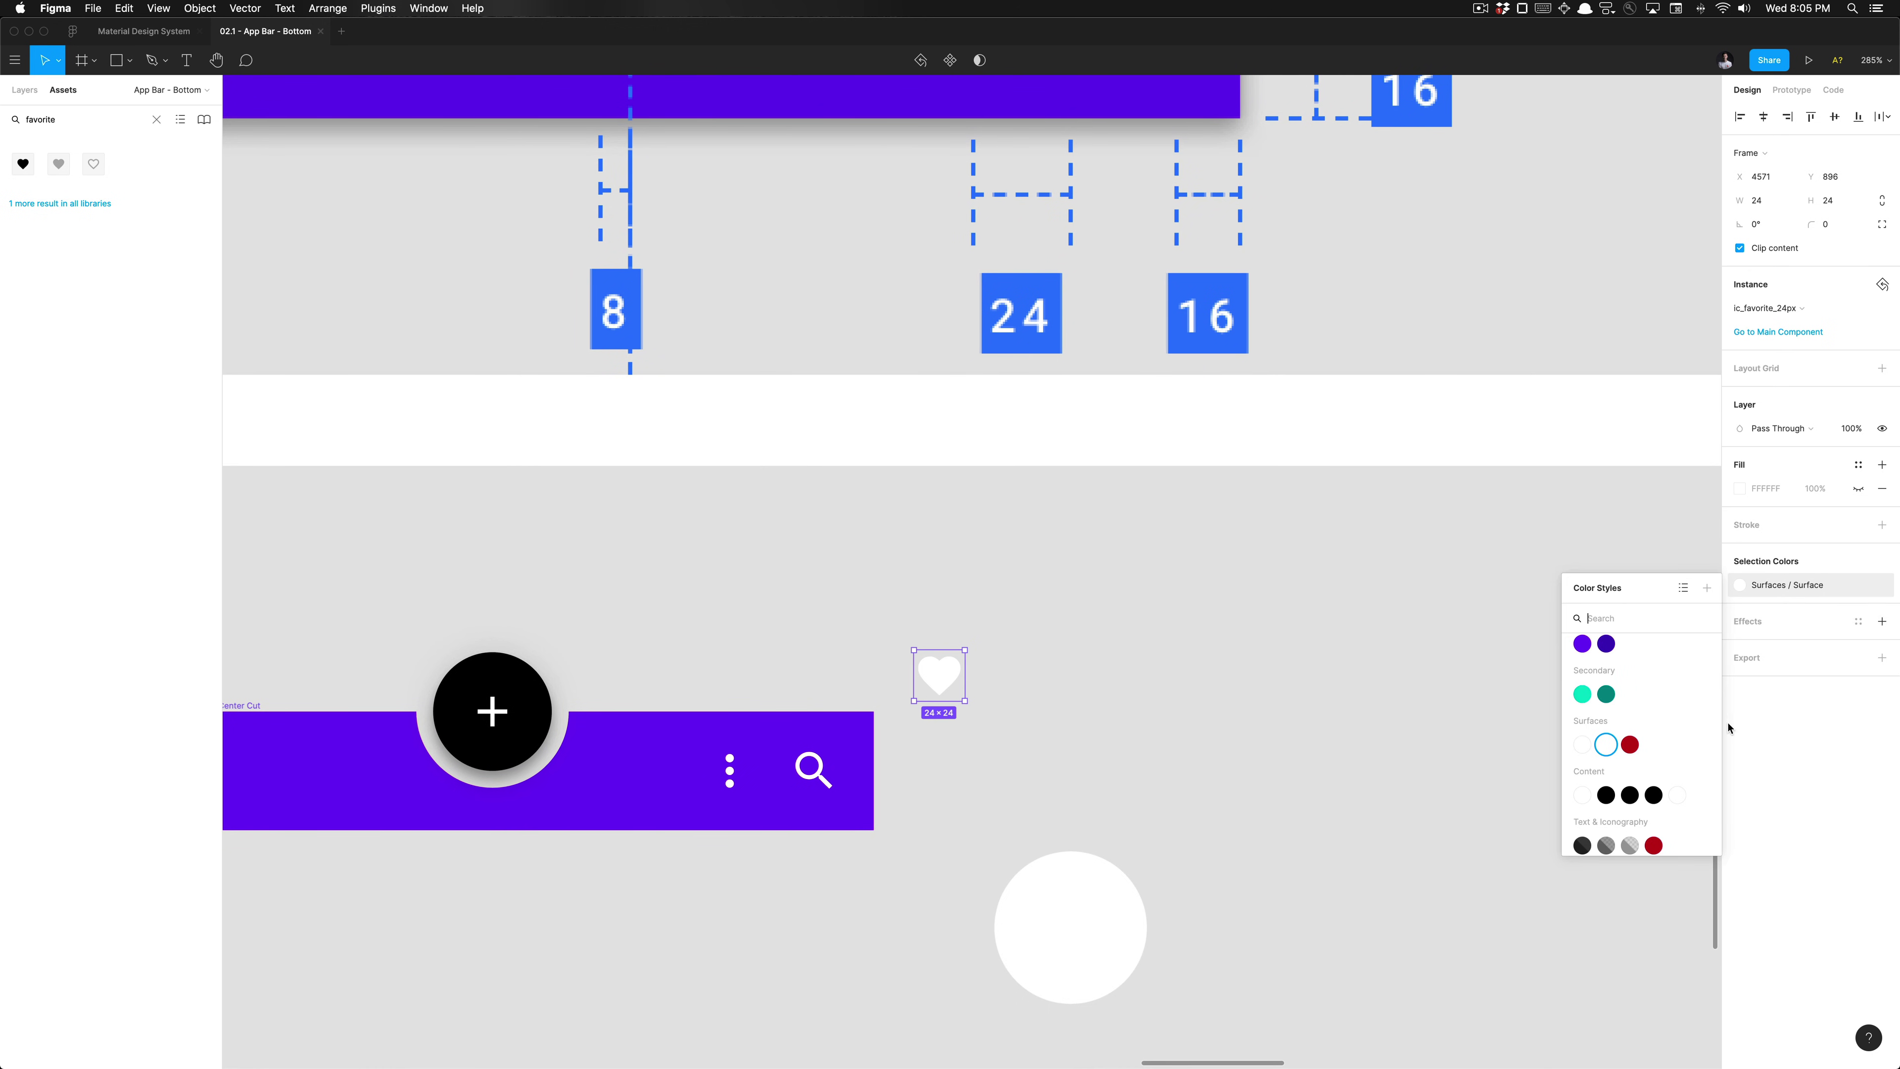
scroll(1585, 823, "down", 1)
left_click(1582, 770)
scroll(985, 741, "left", 2)
scroll(986, 741, "down", 1)
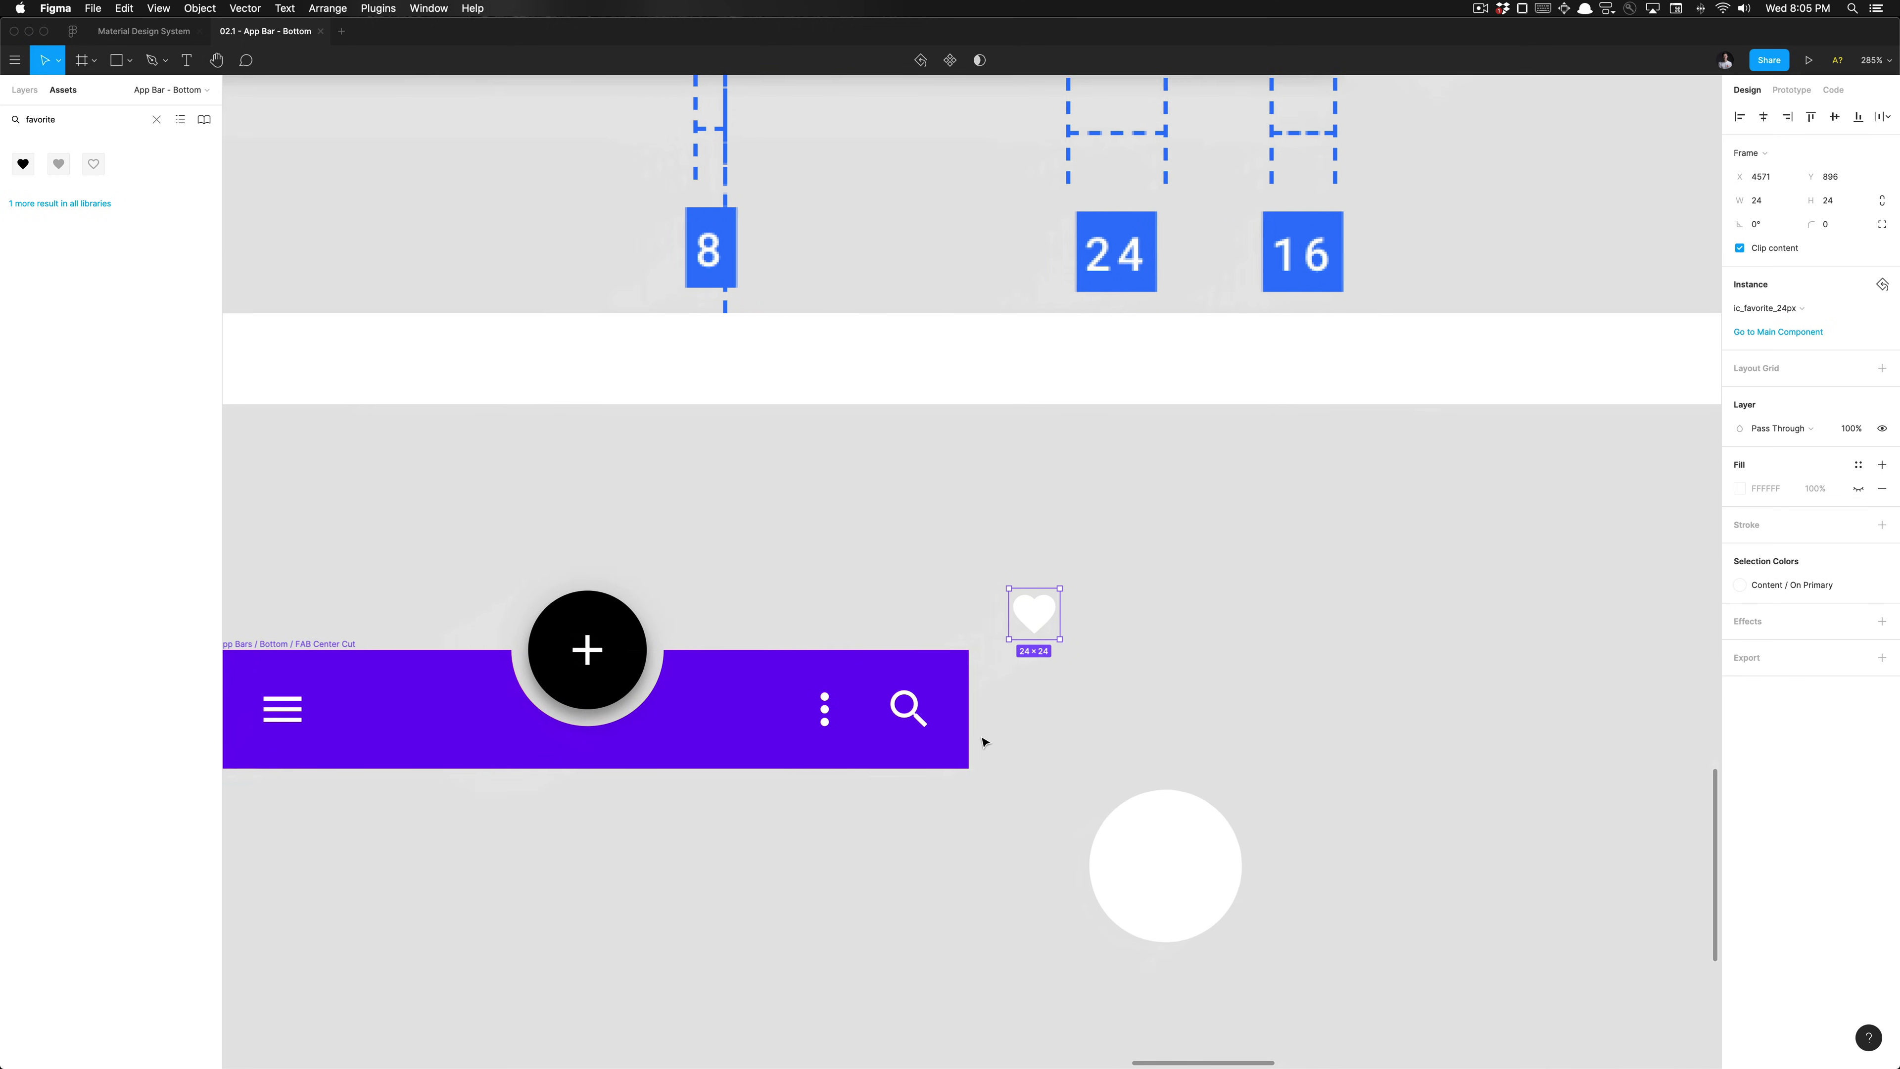
Step: Place the heart icon just before the search icon in the FAB Center Cut bar and delete the three-dot icon
scroll(985, 741, "down", 1)
scroll(985, 741, "left", 2)
left_click_drag(1089, 594, 823, 687)
left_click(871, 682, "shift")
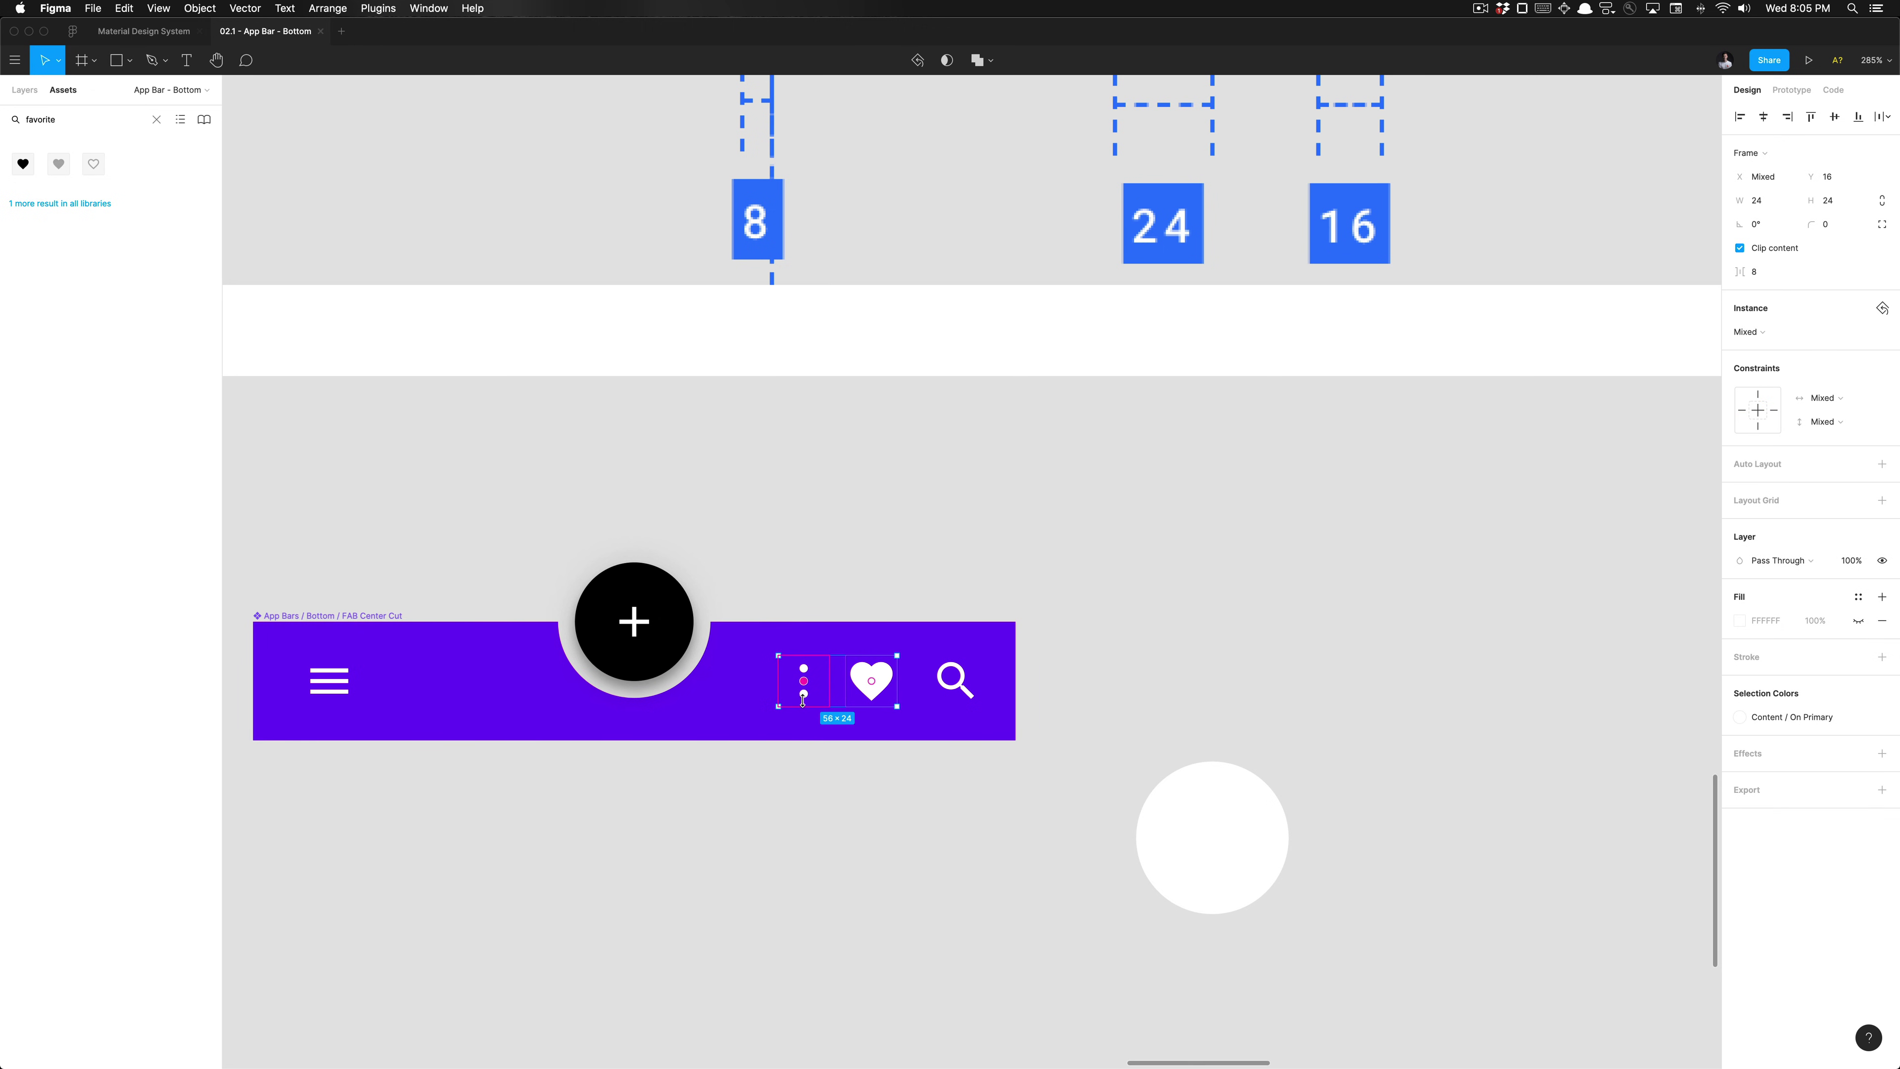
left_click(805, 686)
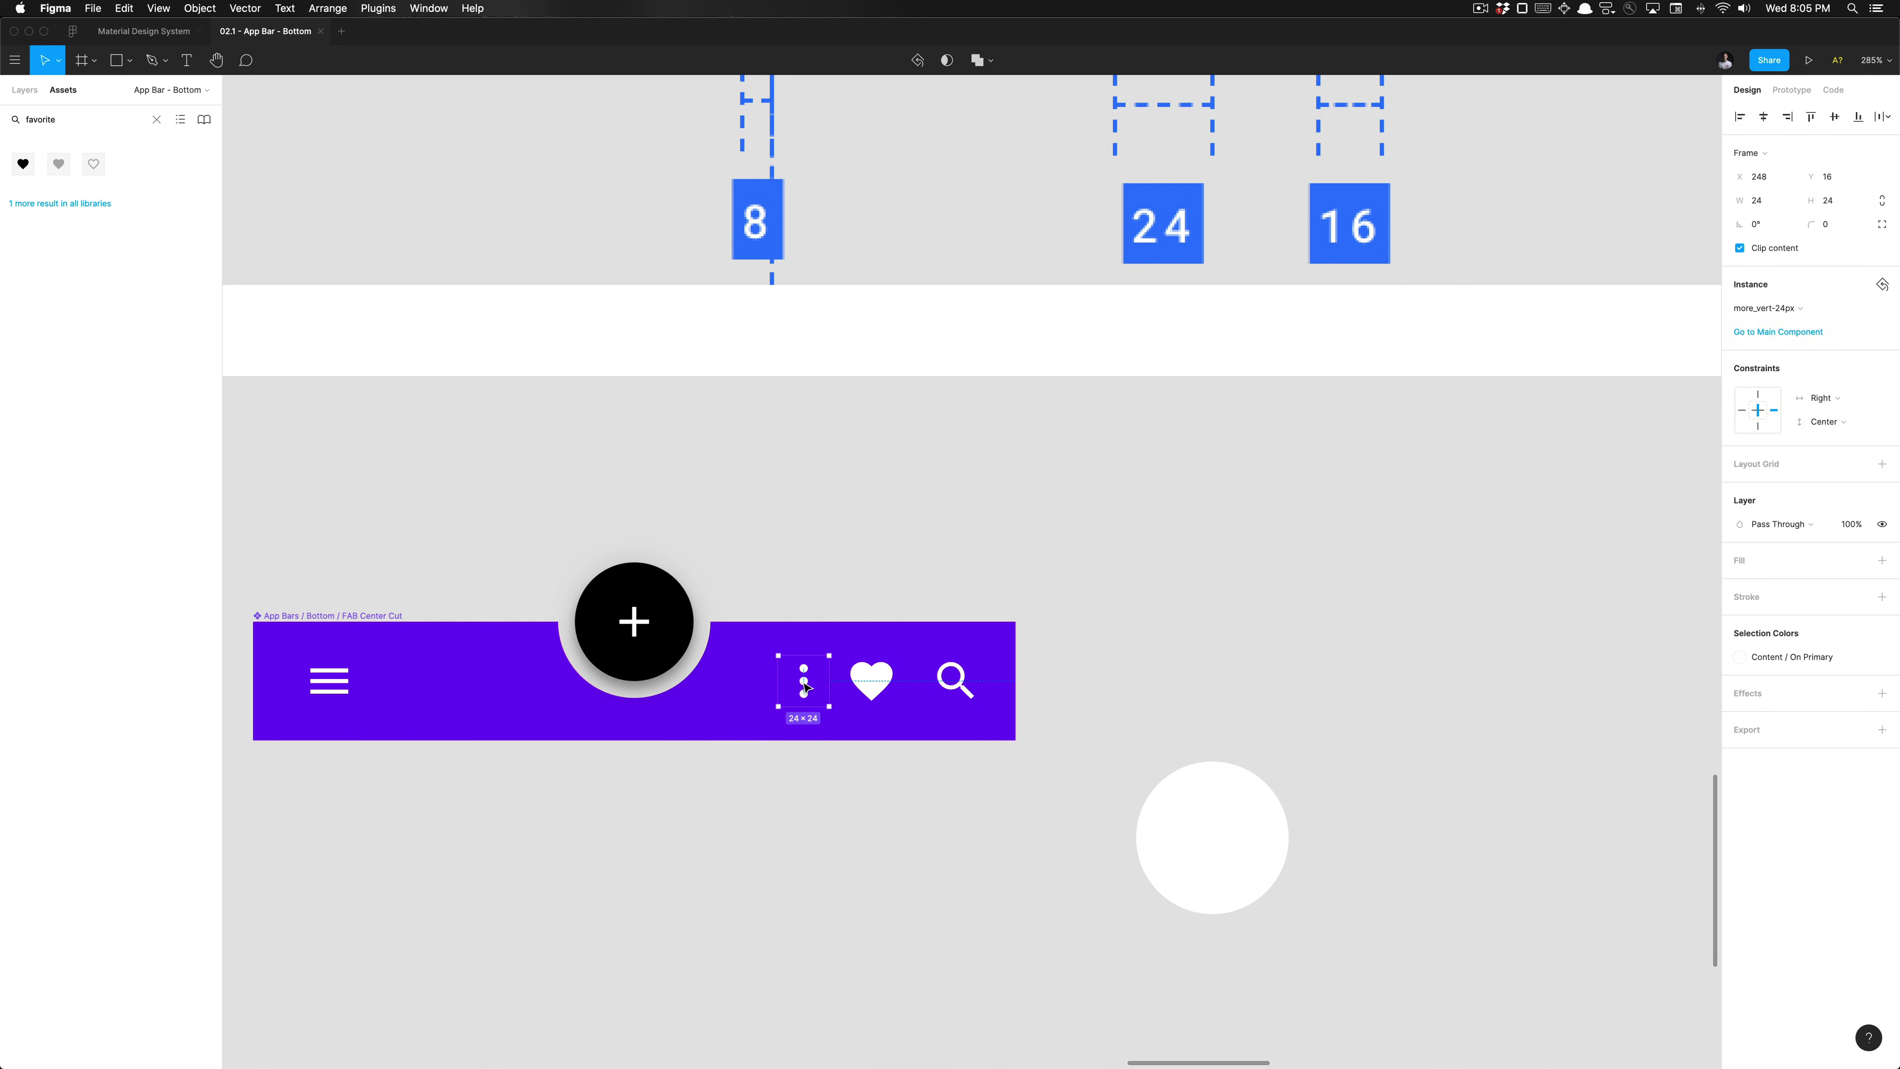
key("Delete")
Step: Compare the FAB Center Cut component with the FAB Center cut reference image above it
scroll(805, 681, "down", 10)
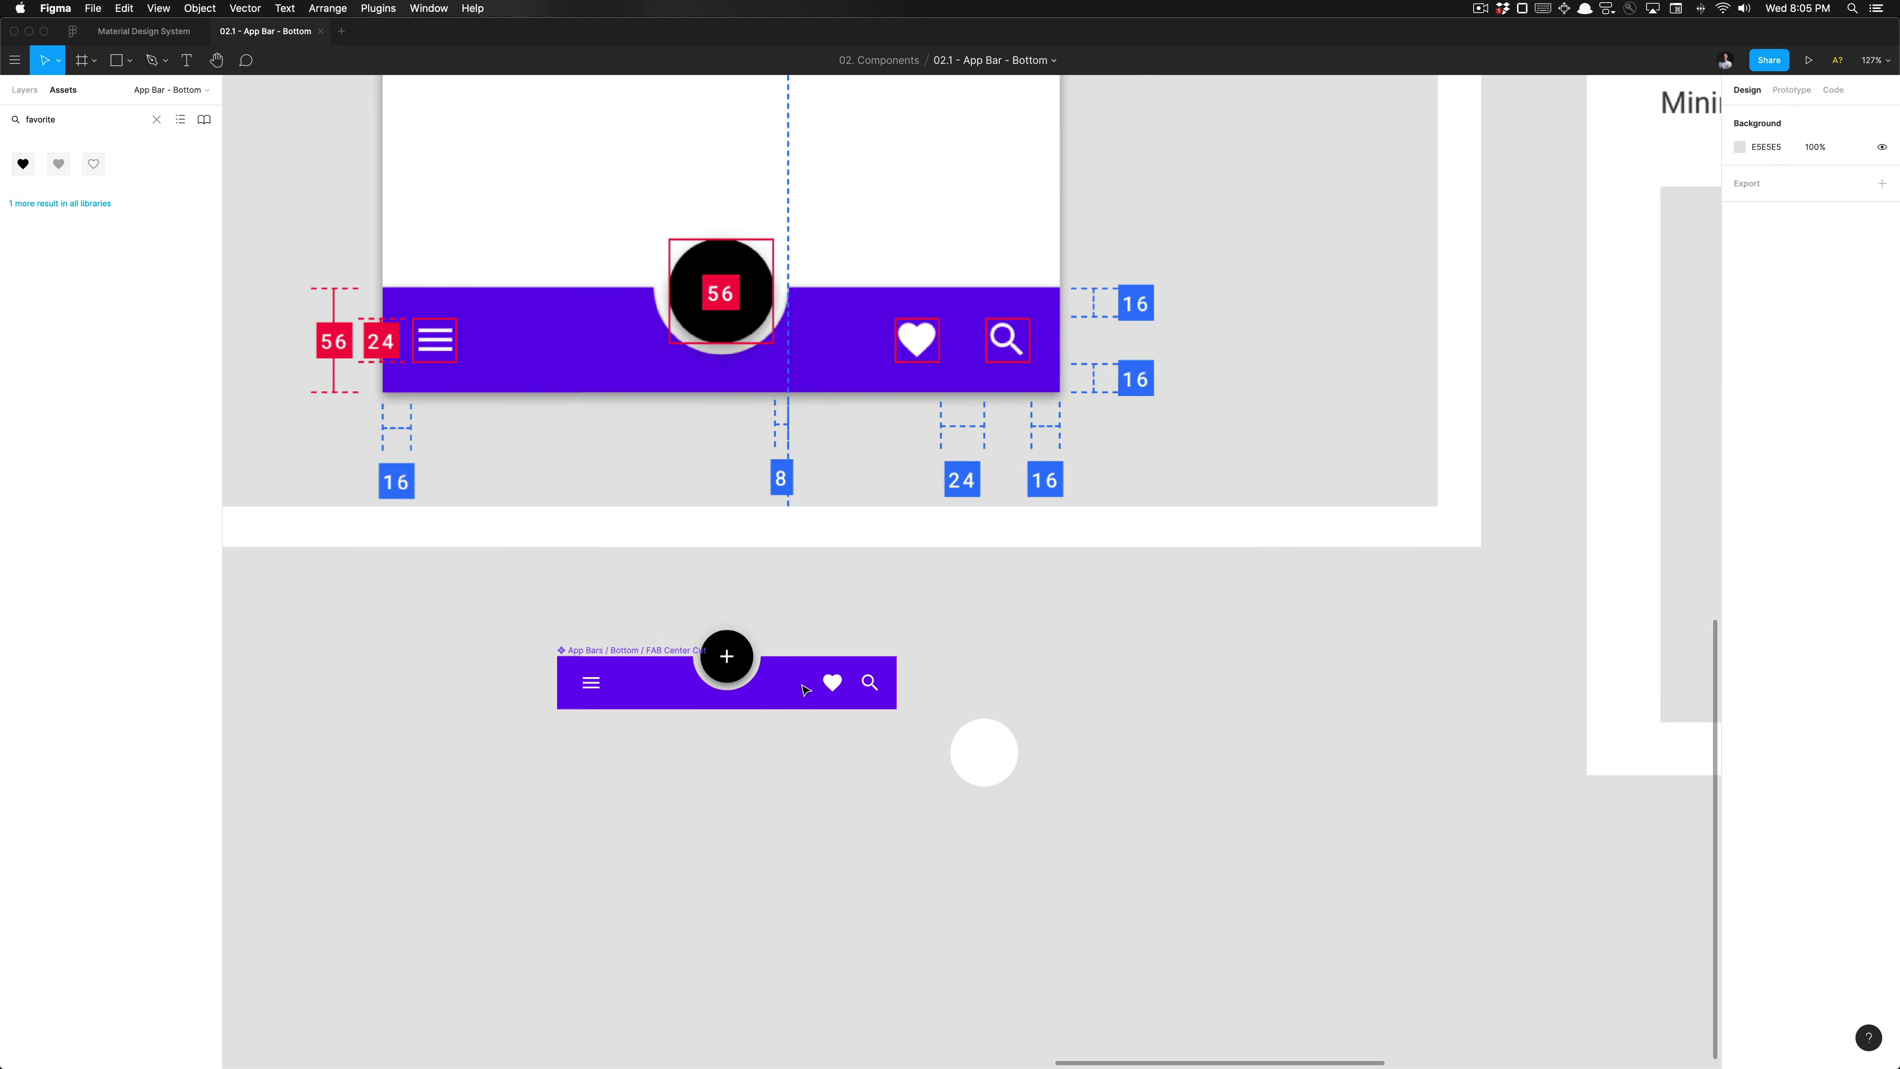
scroll(614, 645, "right", 3)
scroll(615, 645, "up", 2)
scroll(612, 647, "down", 3)
scroll(750, 534, "left", 3)
scroll(755, 536, "down", 3)
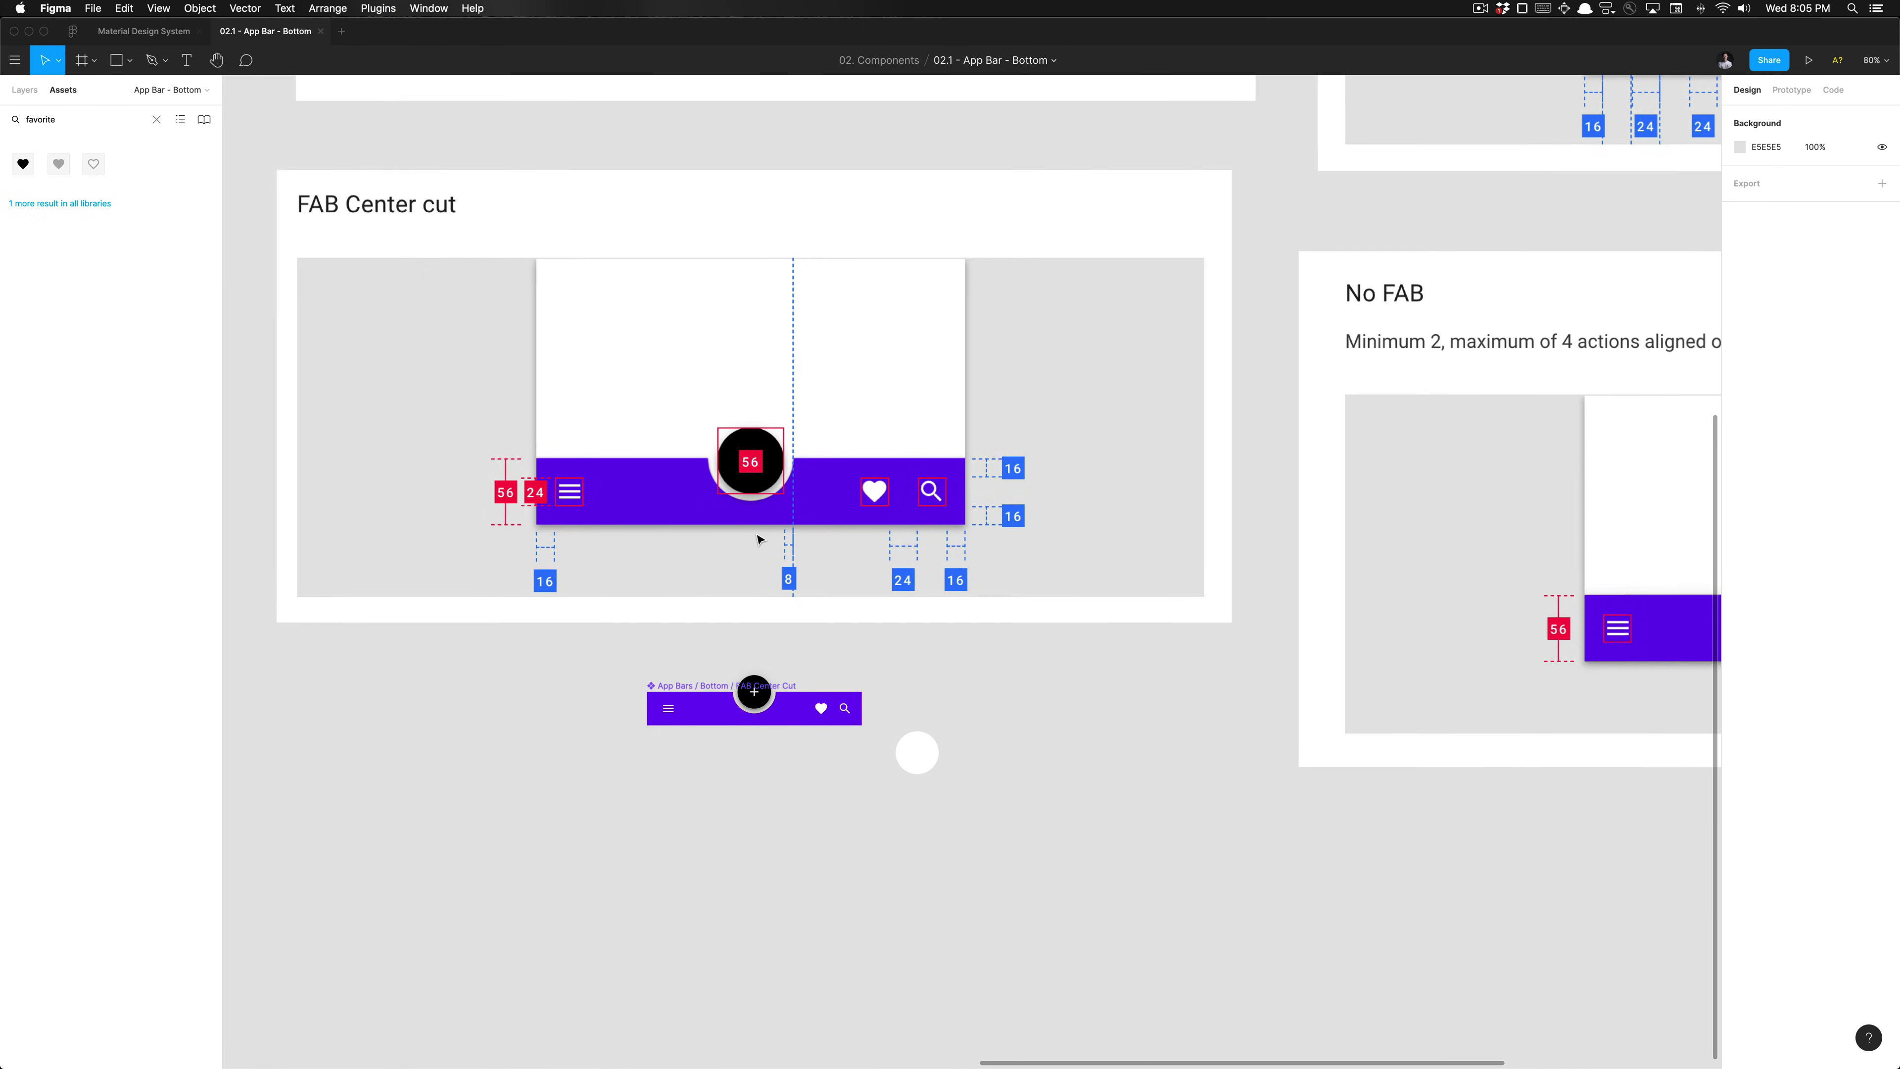
scroll(756, 537, "up", 1)
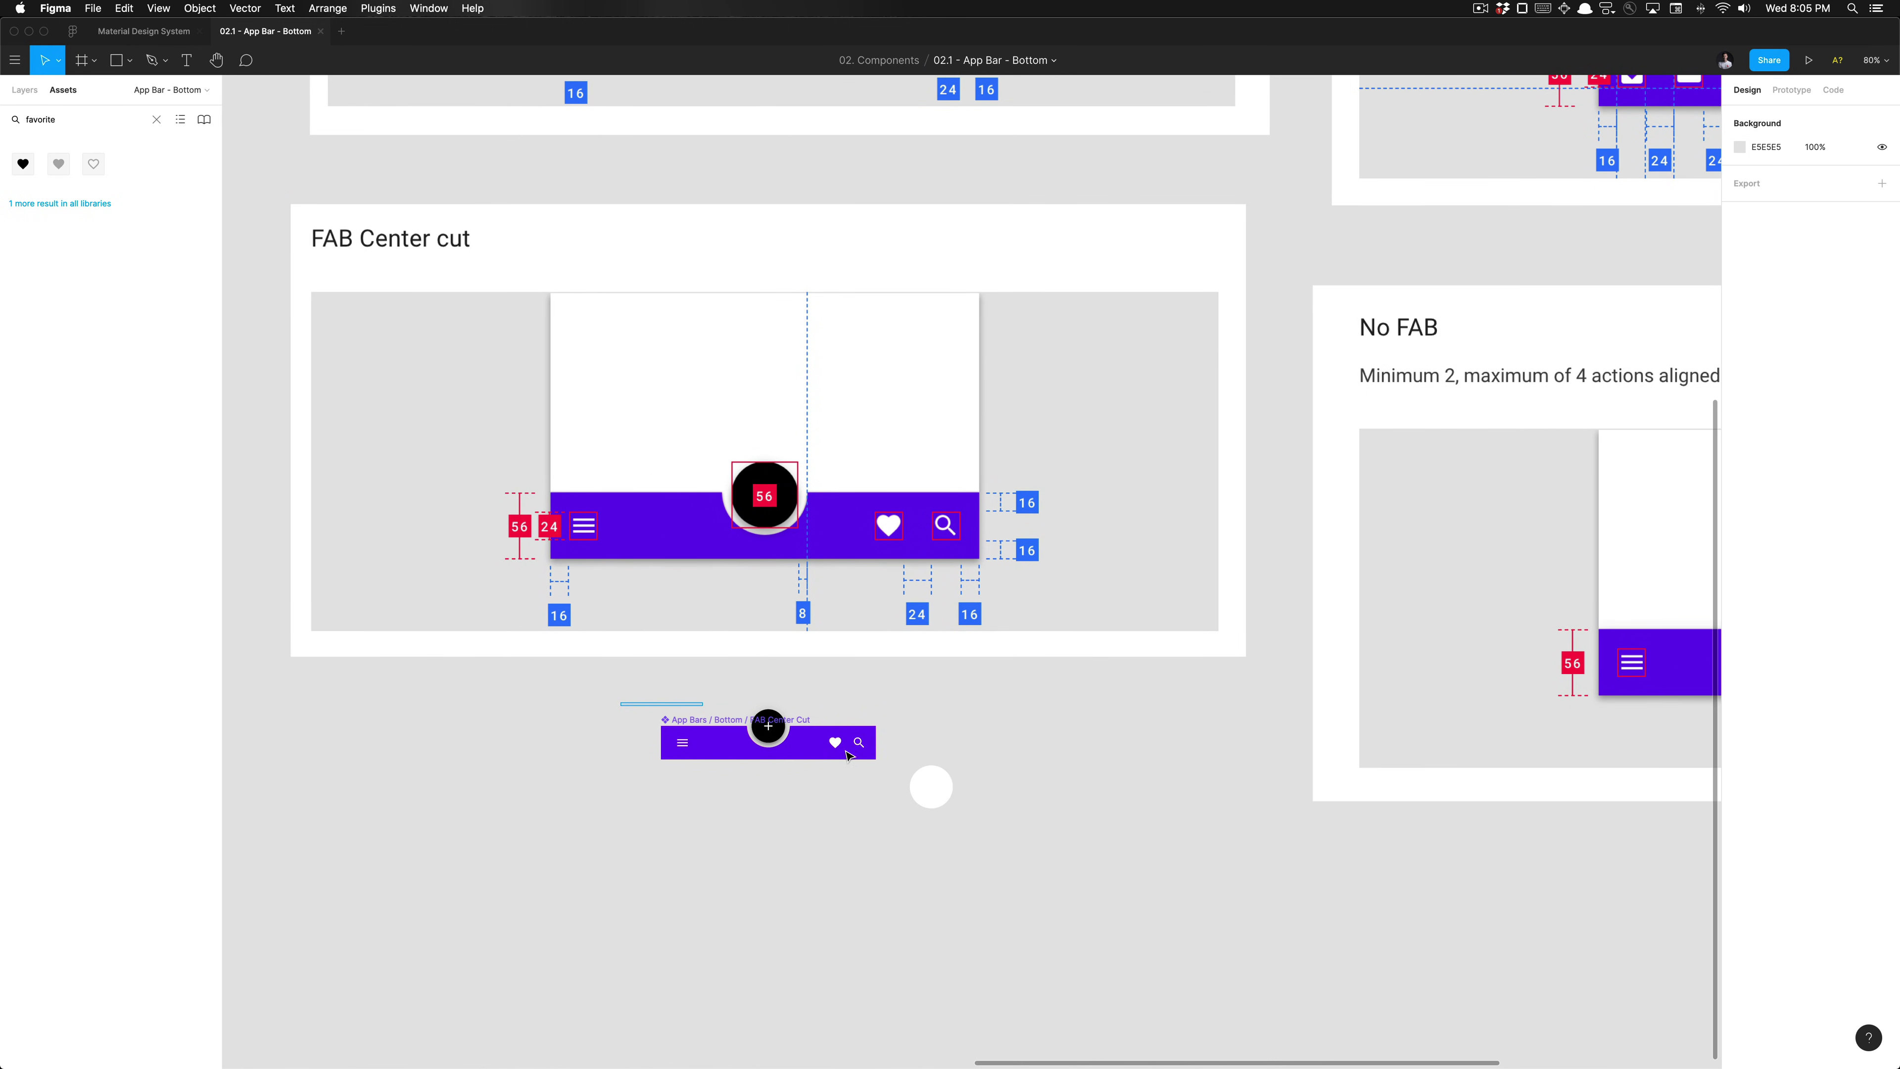
left_click_drag(620, 701, 895, 787)
left_click(909, 734)
Step: Delete the leftover white circle beside the FAB Center Cut component and move the component into the App Bars frame below the No FAB label
scroll(912, 730, "down", 5)
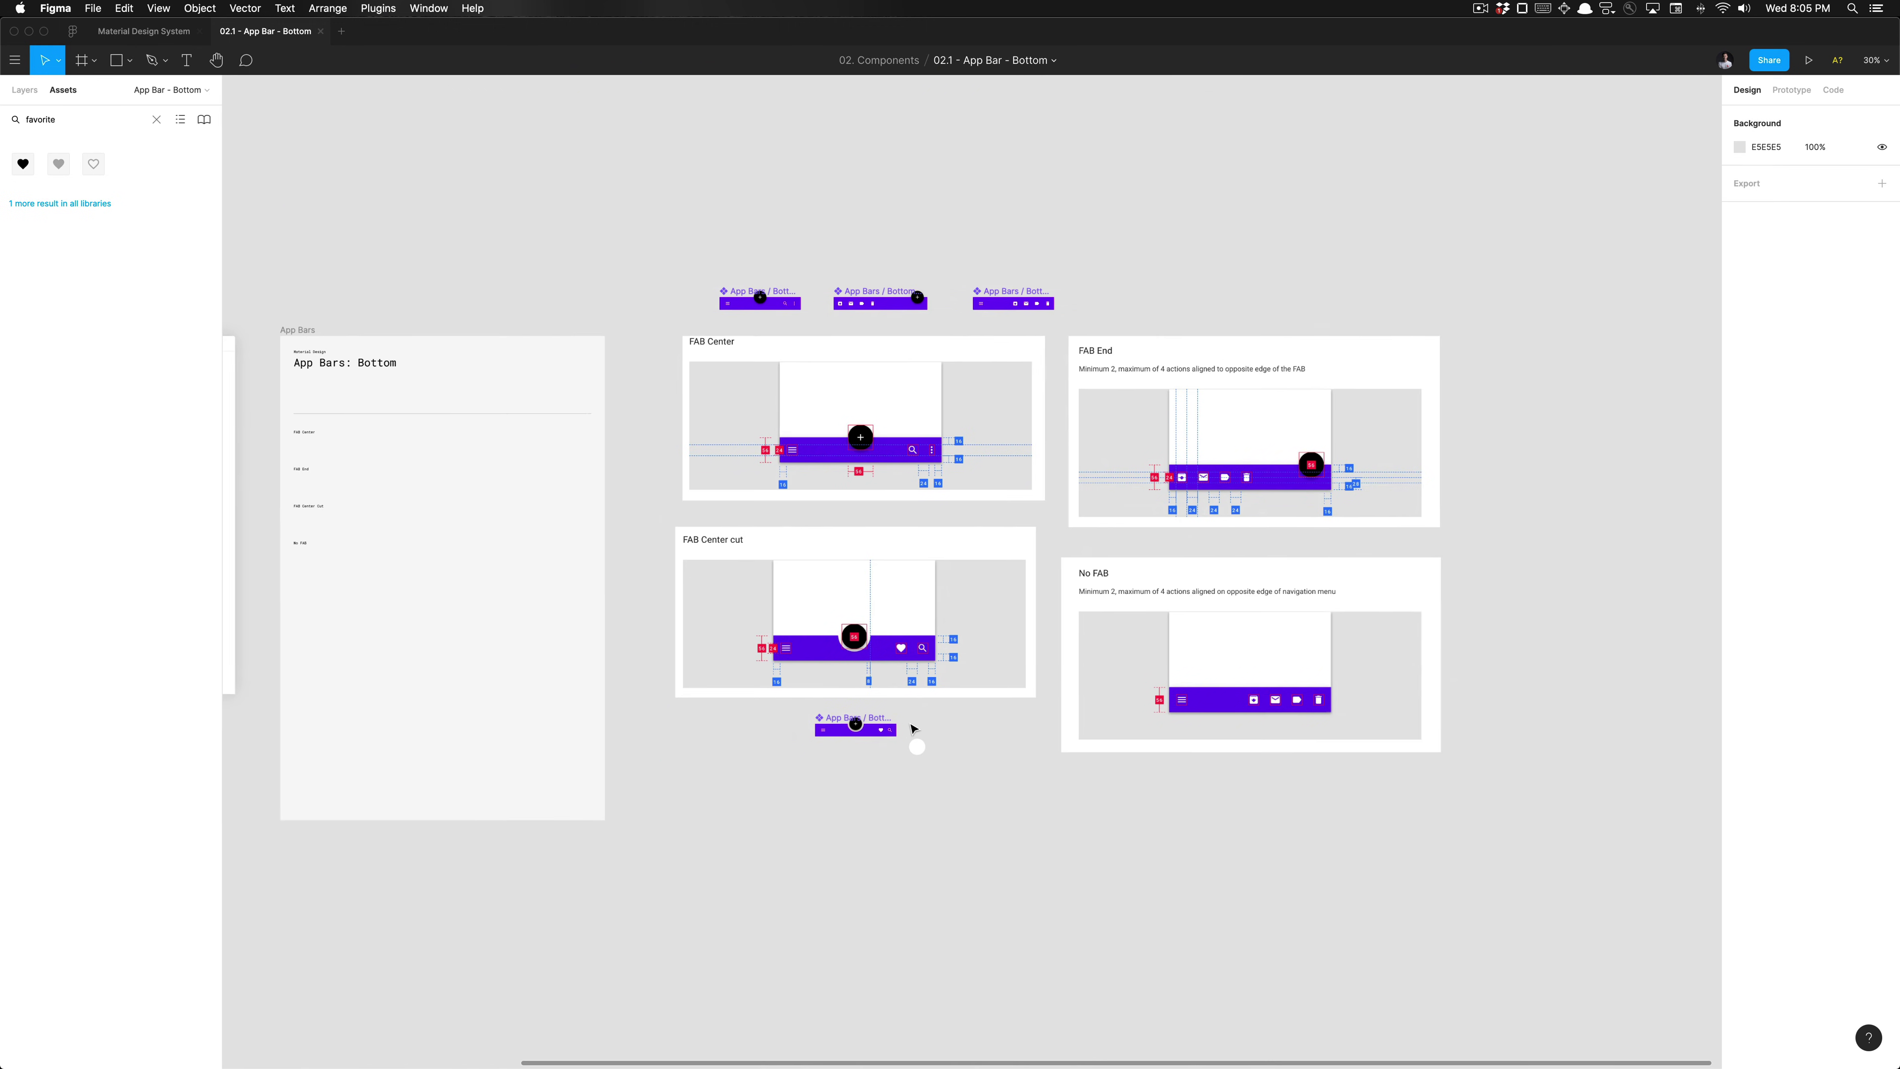
scroll(912, 730, "left", 3)
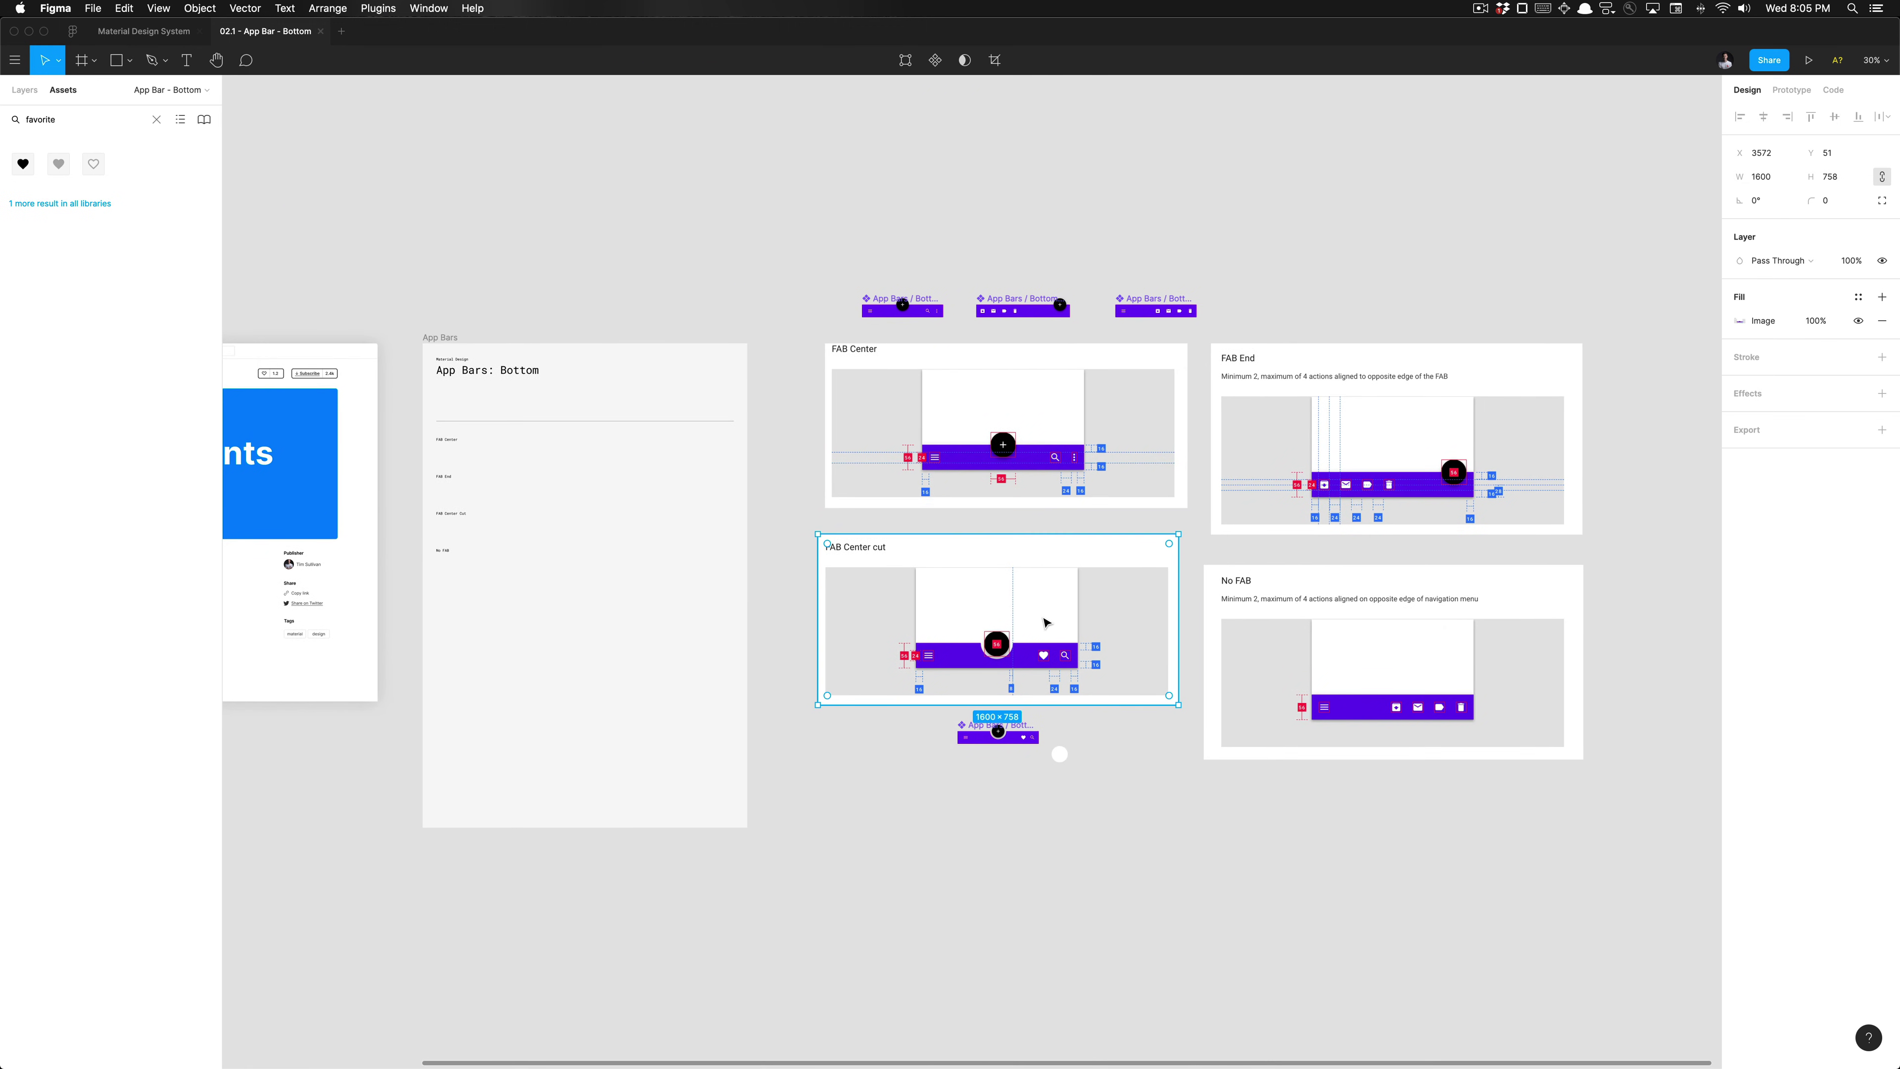
left_click(1058, 755)
key("Delete")
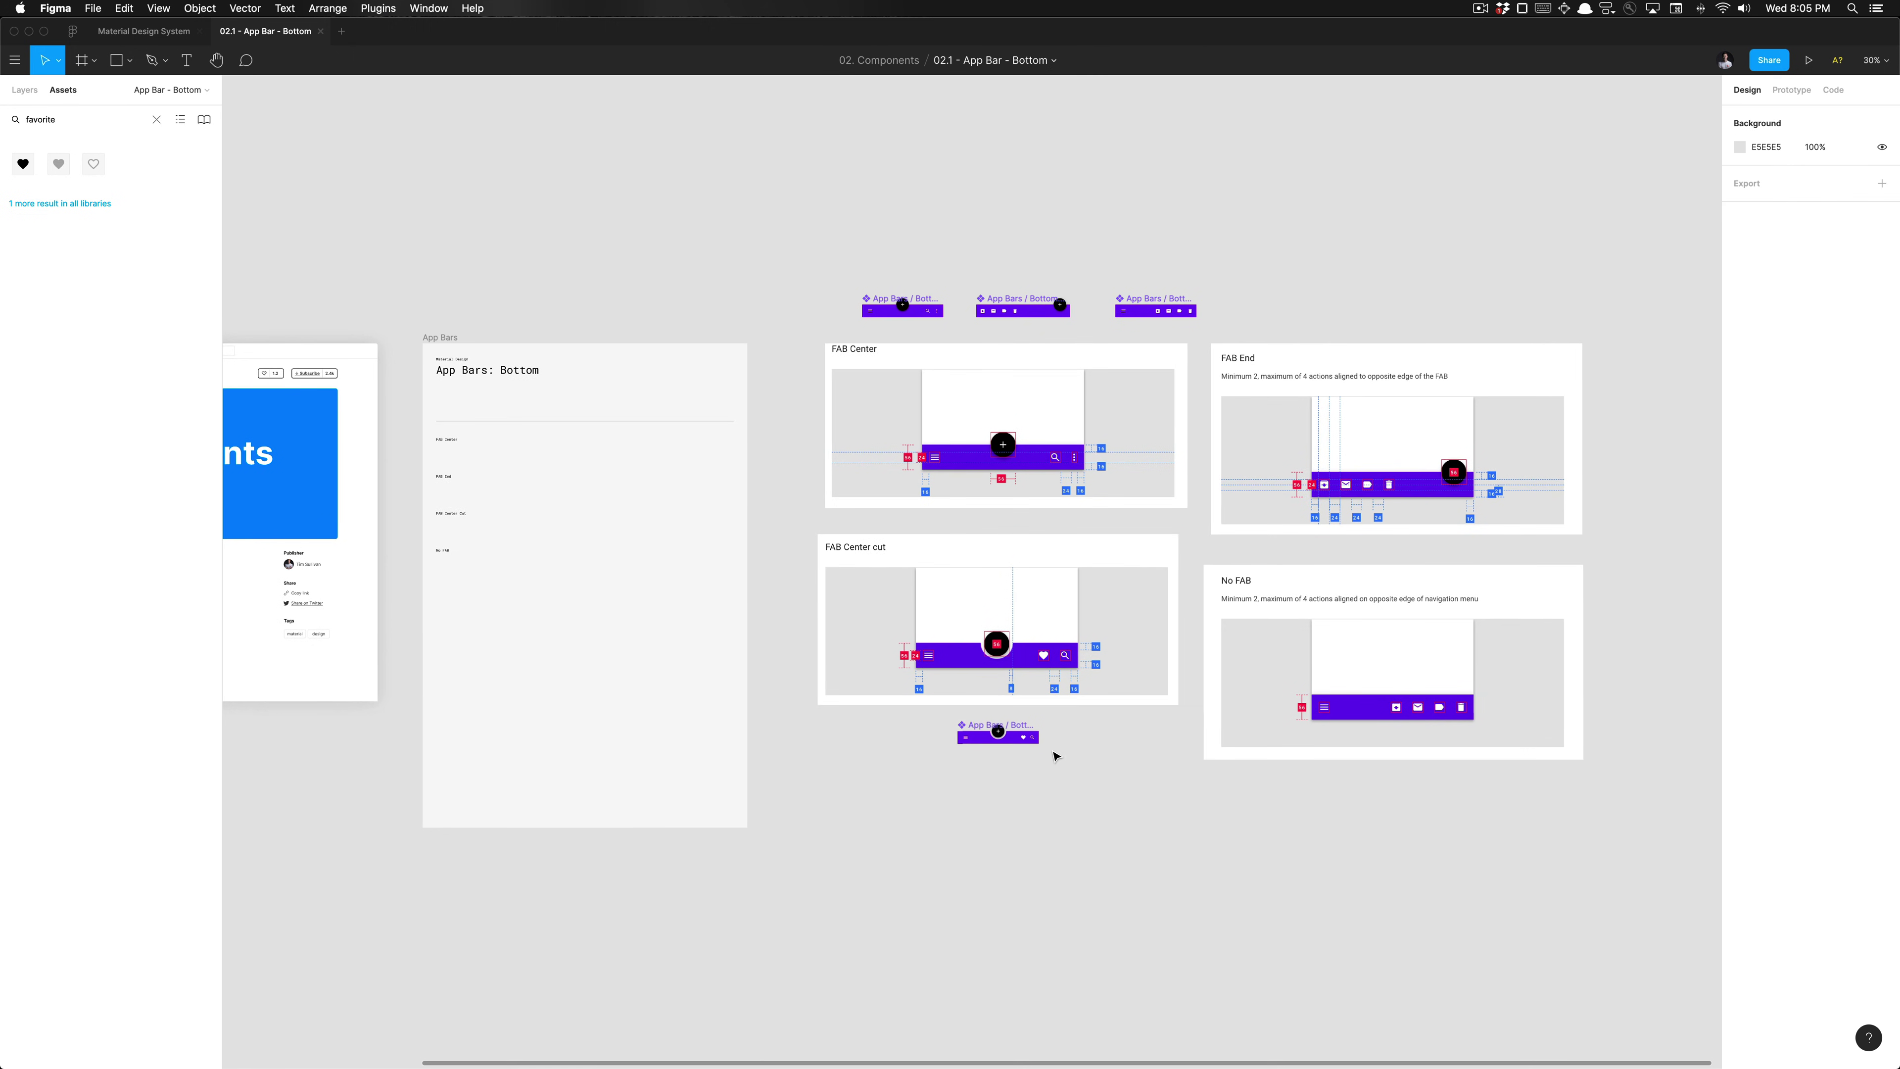
left_click_drag(997, 719, 542, 603)
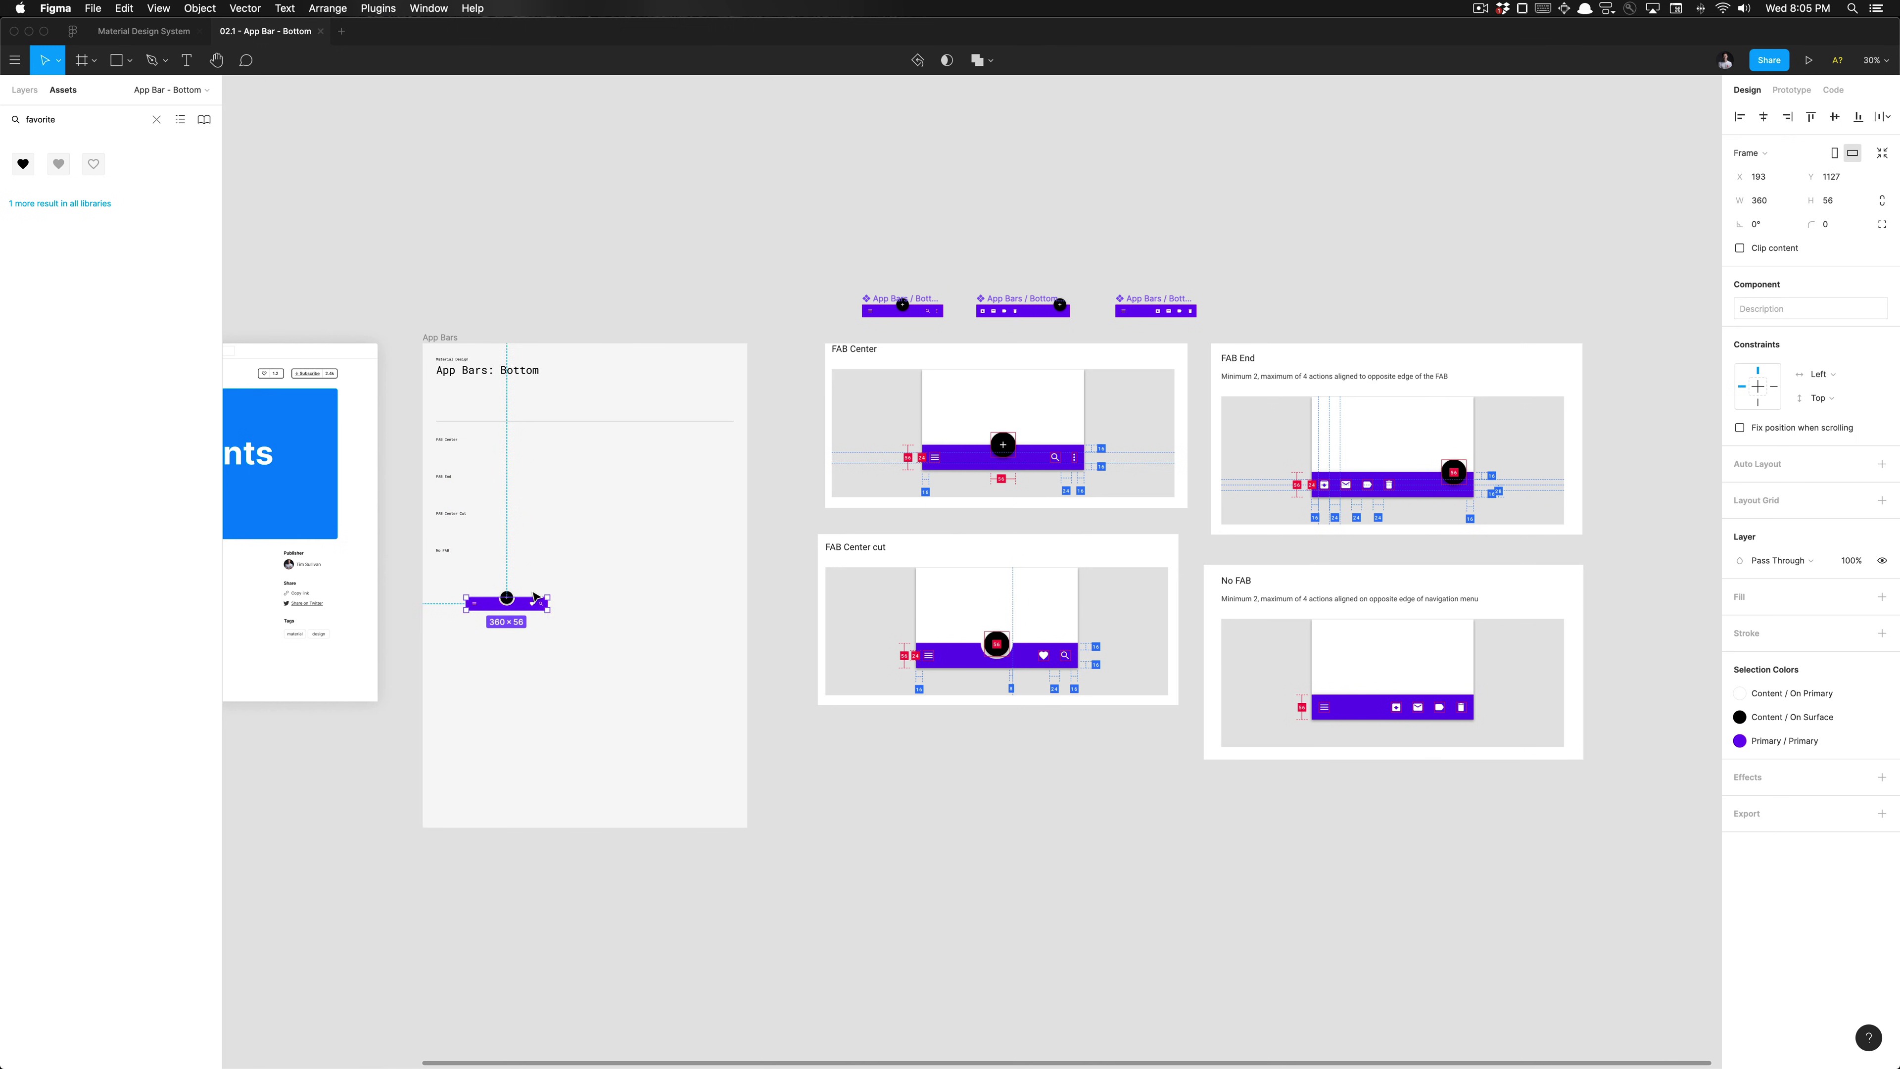
left_click(562, 588)
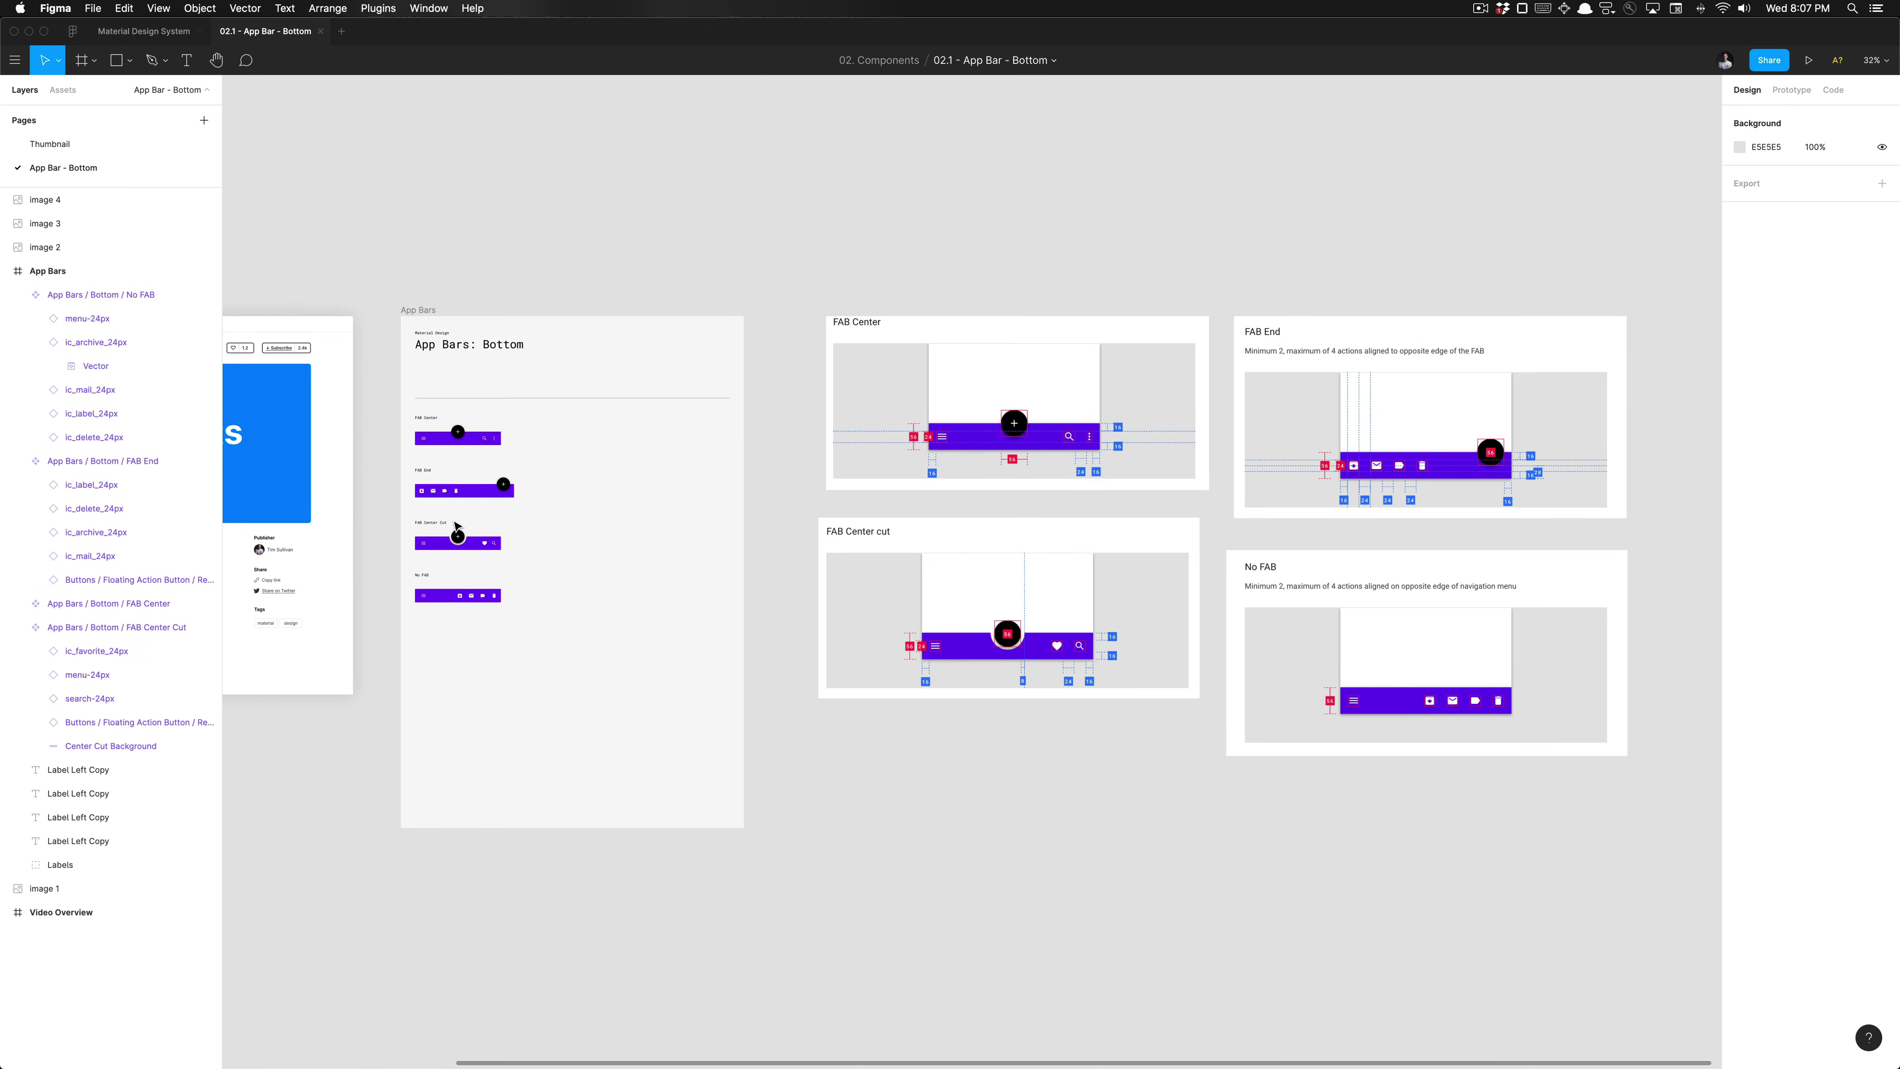
Step: Shorten the App Bars frame from its lower edge to a height of 1588
scroll(457, 526, "up", 5, "ctrl")
scroll(523, 539, "left", 3)
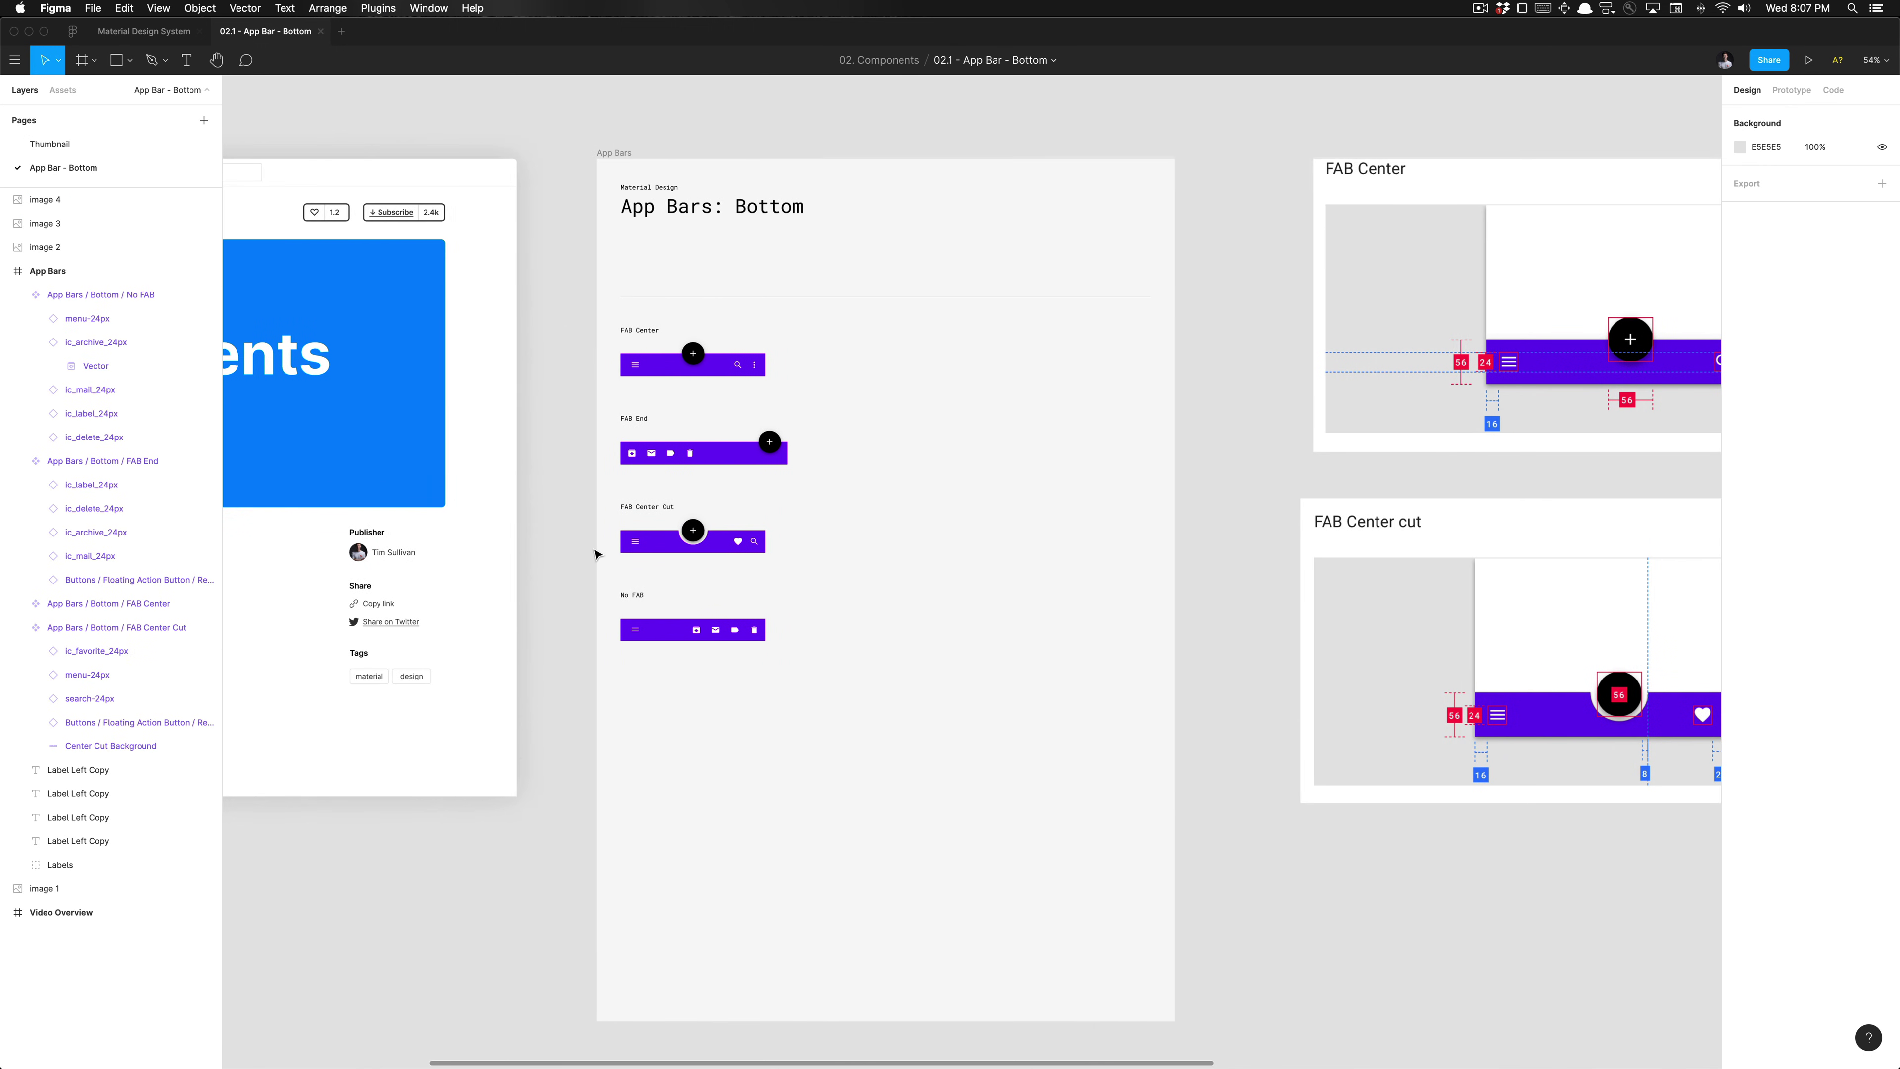
left_click(621, 157)
left_click(621, 154)
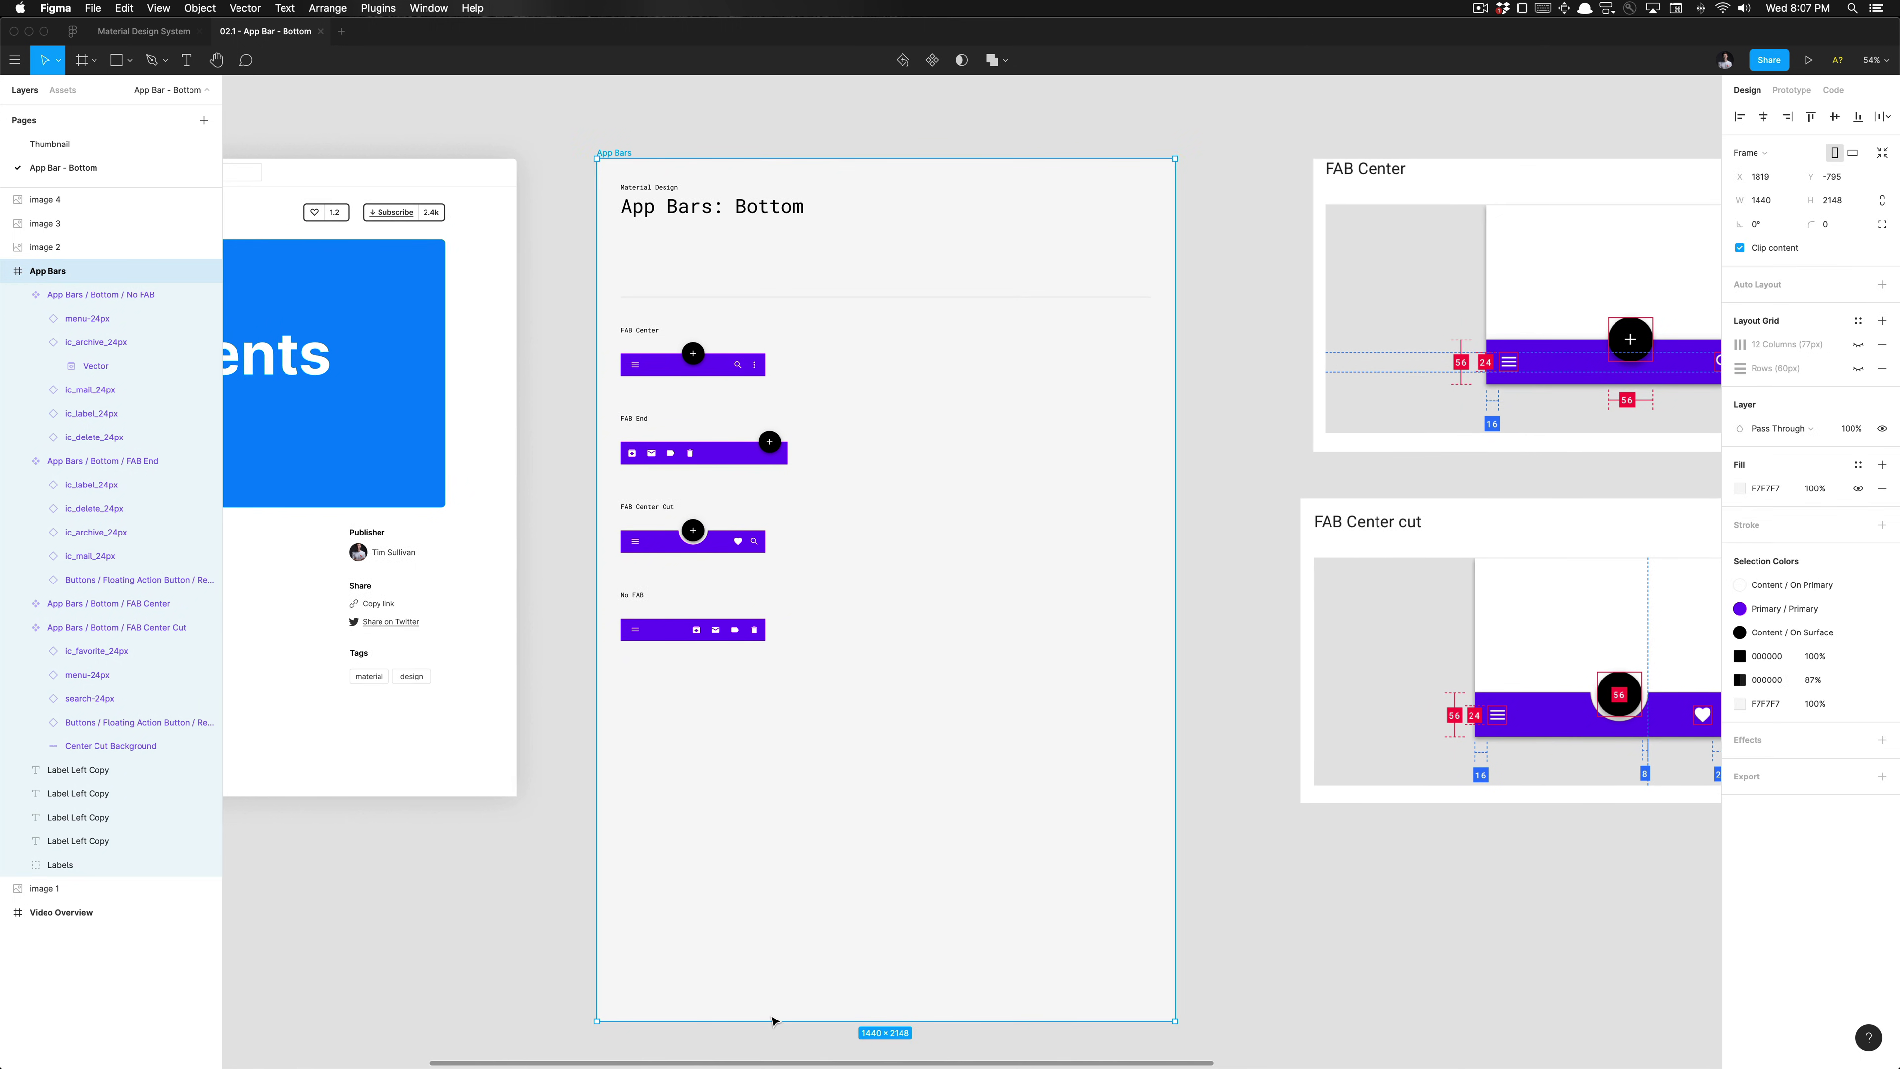
left_click_drag(769, 1022, 770, 796)
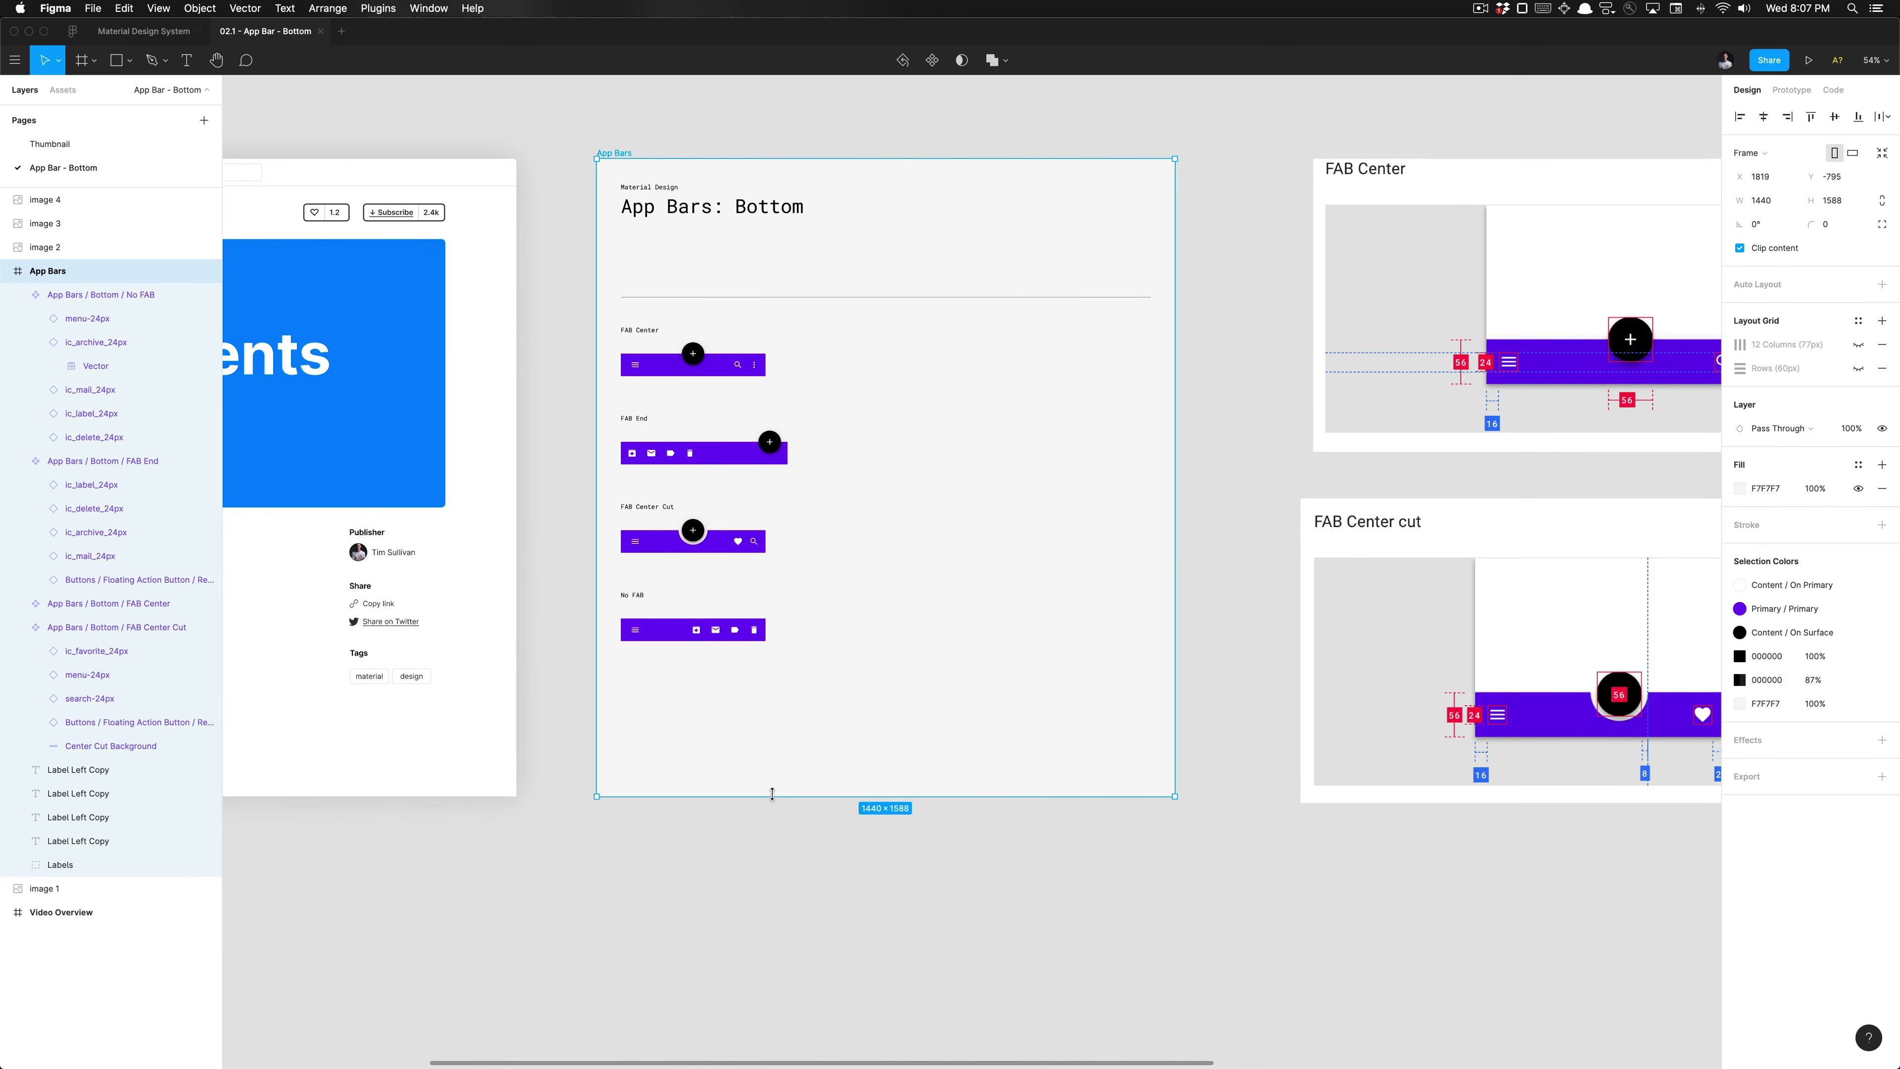
left_click(765, 845)
Step: Examine the four bottom app bar variants in the App Bars frame alongside the reference images
scroll(764, 846, "down", 3, "ctrl")
scroll(712, 559, "up", 3, "ctrl")
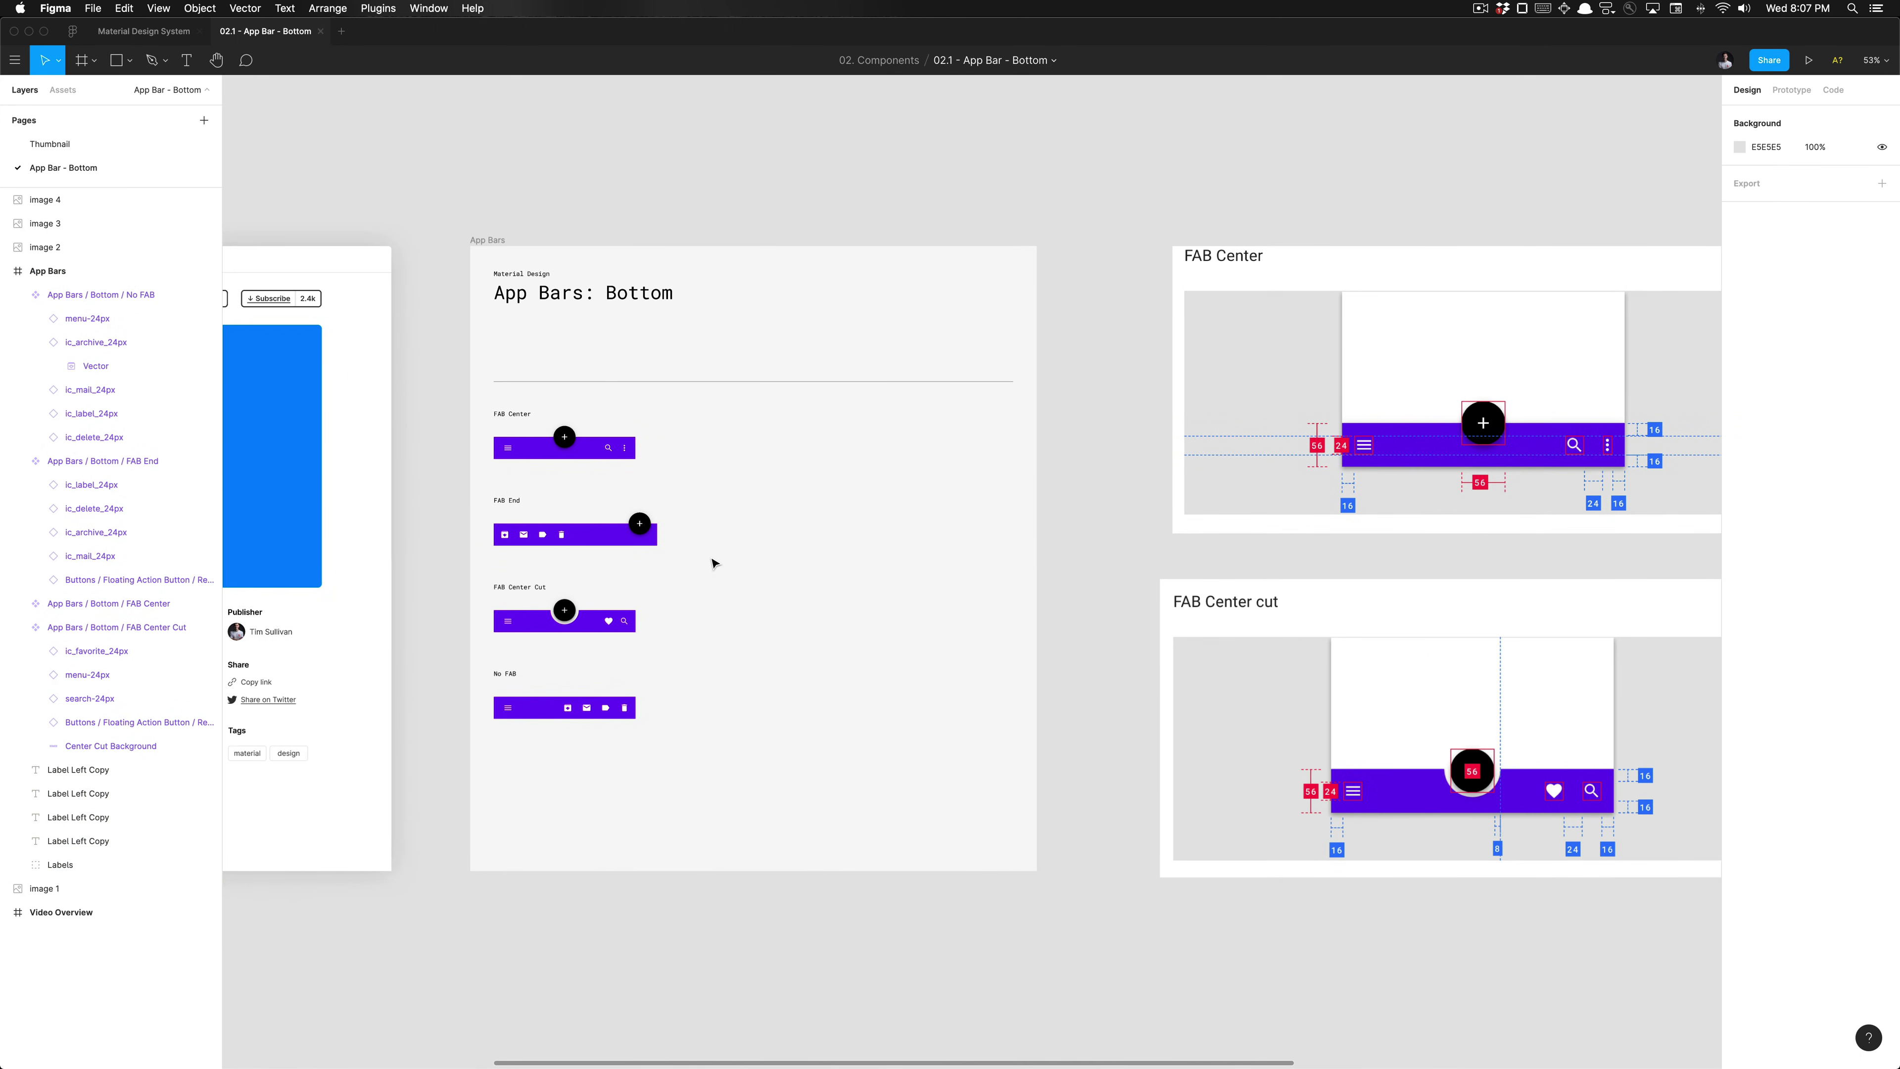
scroll(712, 562, "up", 3)
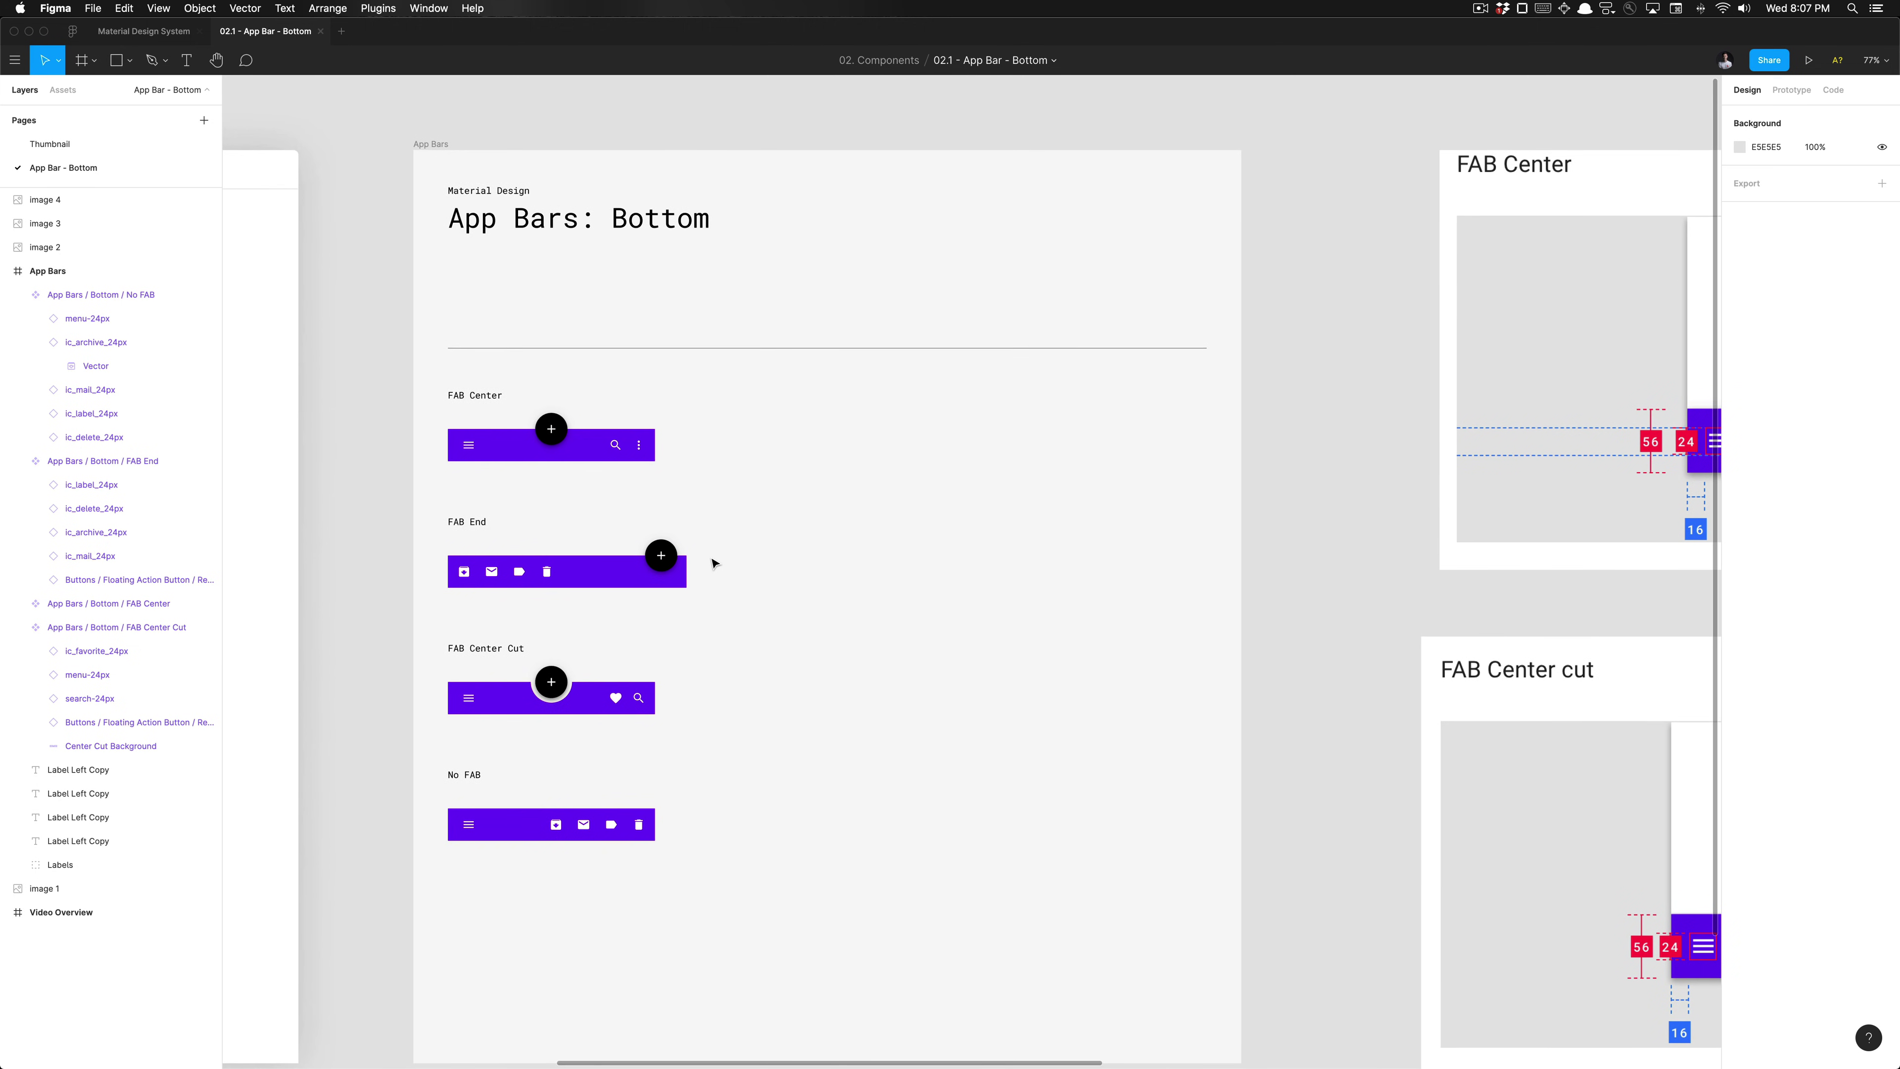
left_click(681, 565)
left_click(710, 562)
scroll(710, 563, "down", 5)
scroll(710, 562, "up", 2)
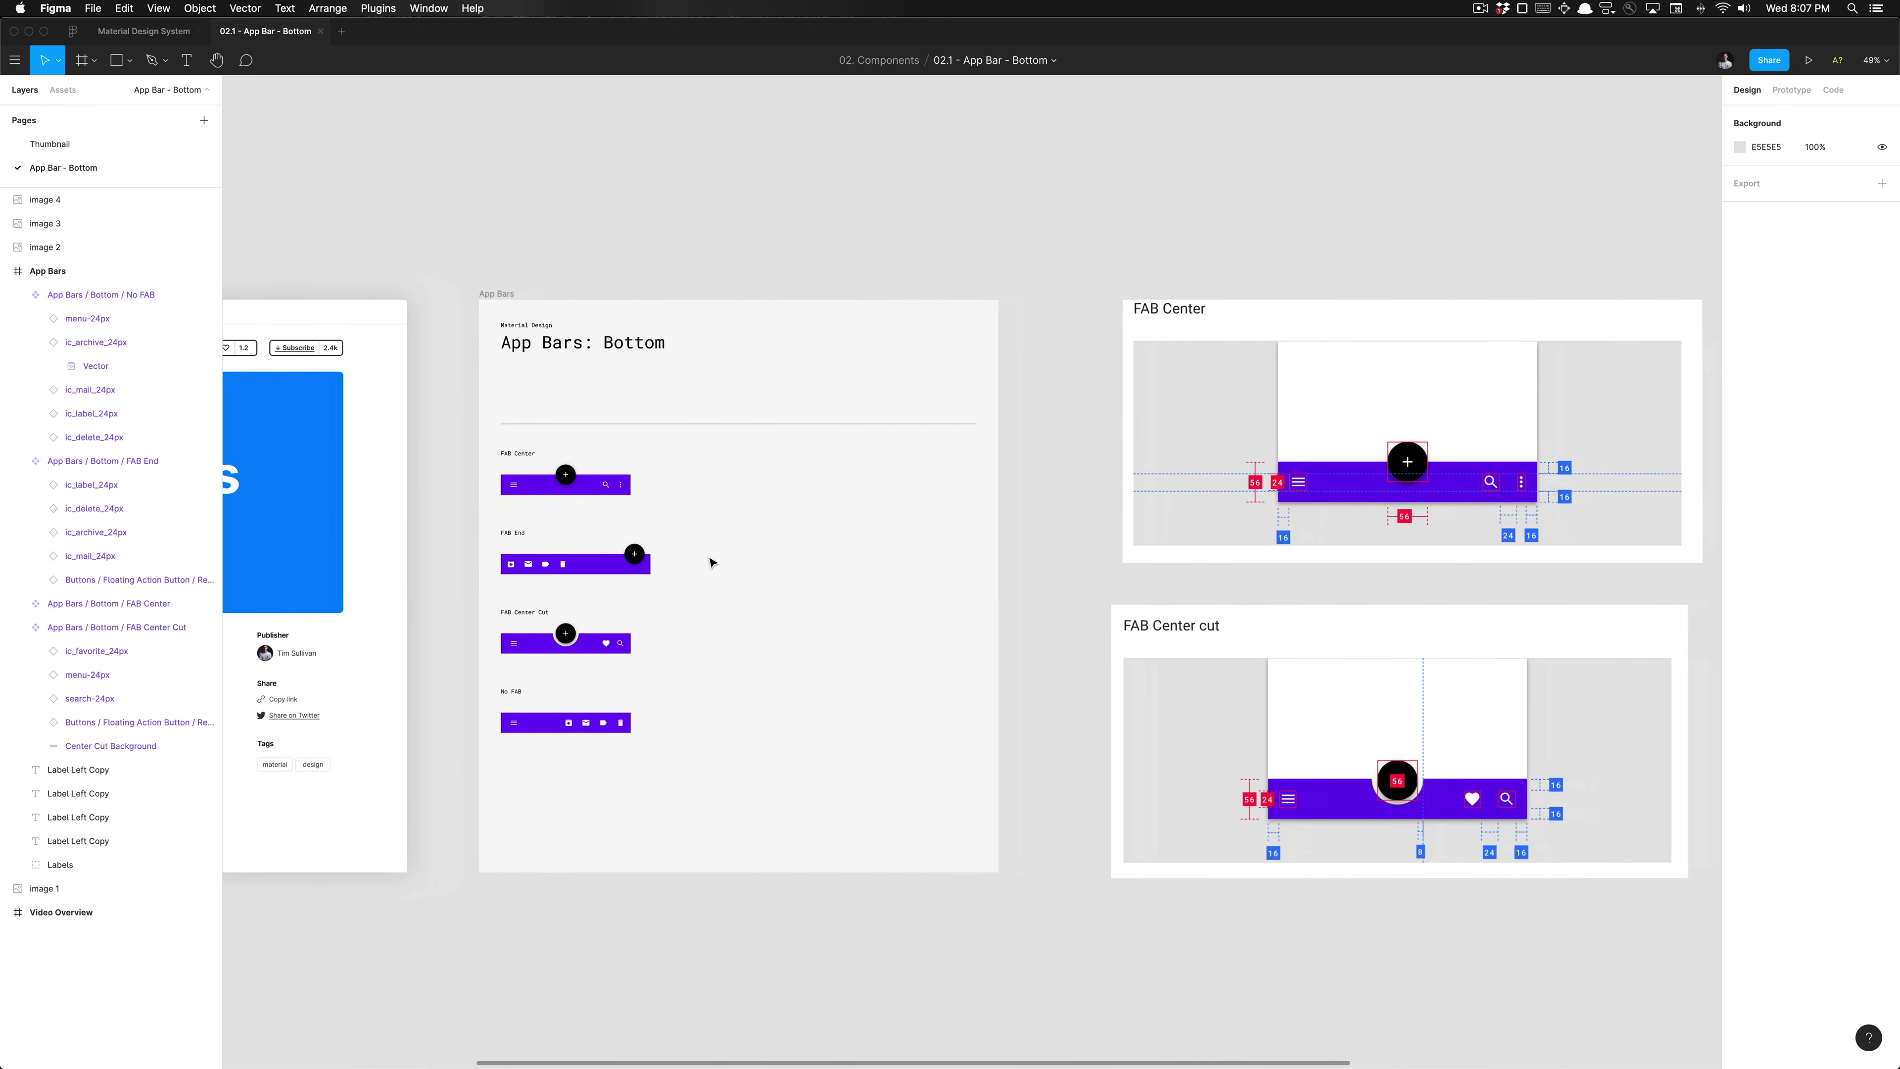
scroll(710, 562, "down", 3)
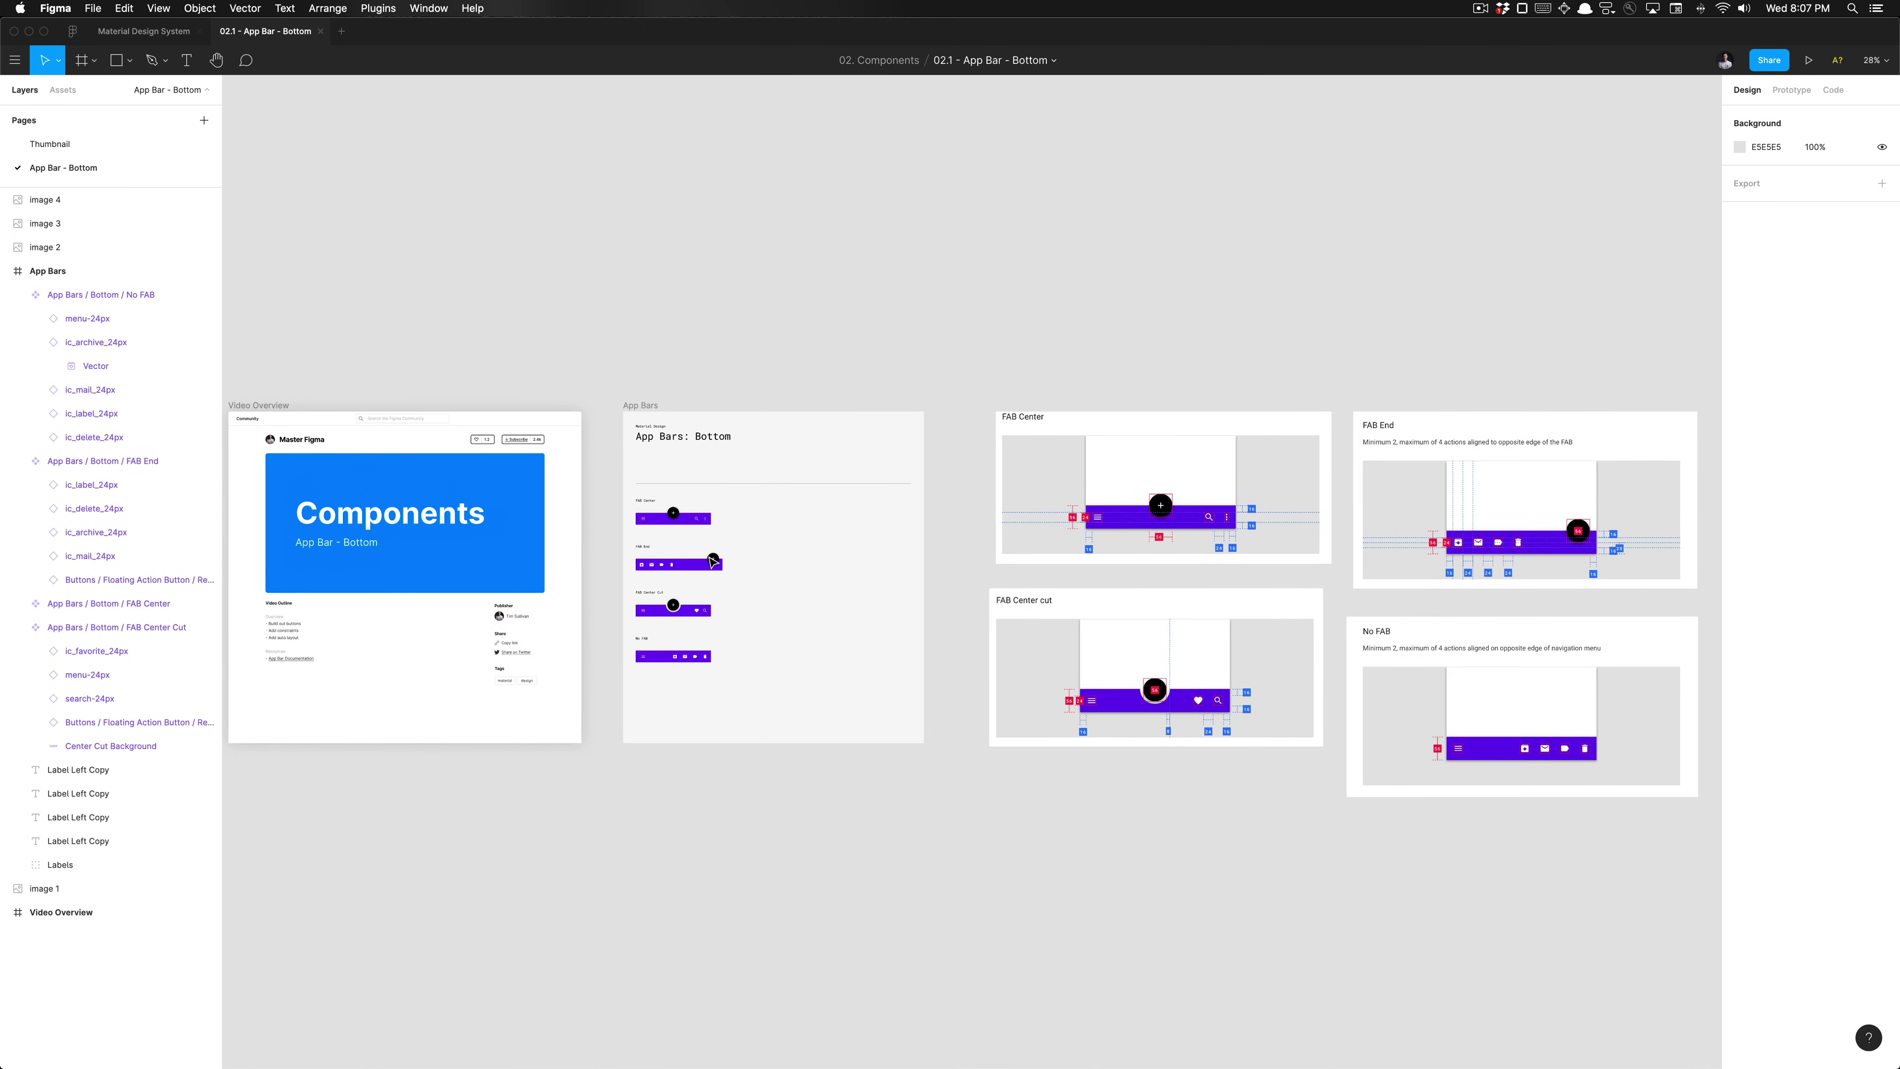